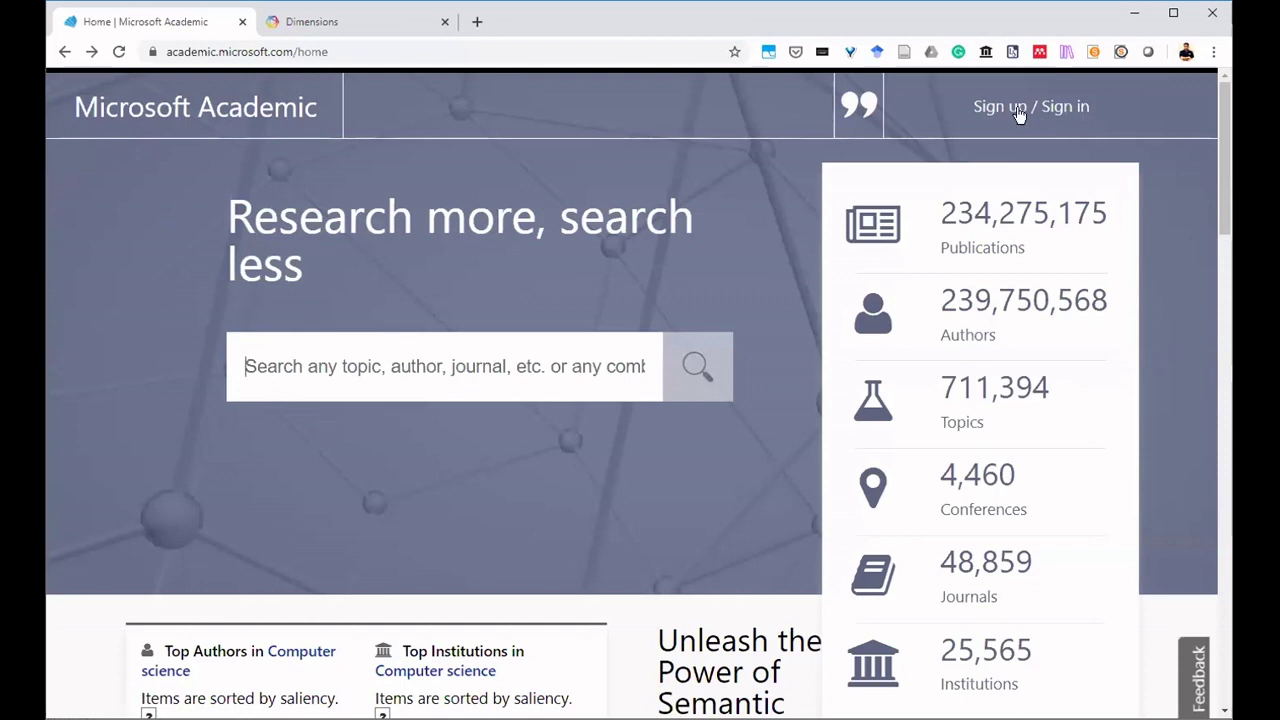
Maximize the browser window and examine the homepage's counts of publications, authors, topics, conferences, journals and institutions.
left_click(1173, 13)
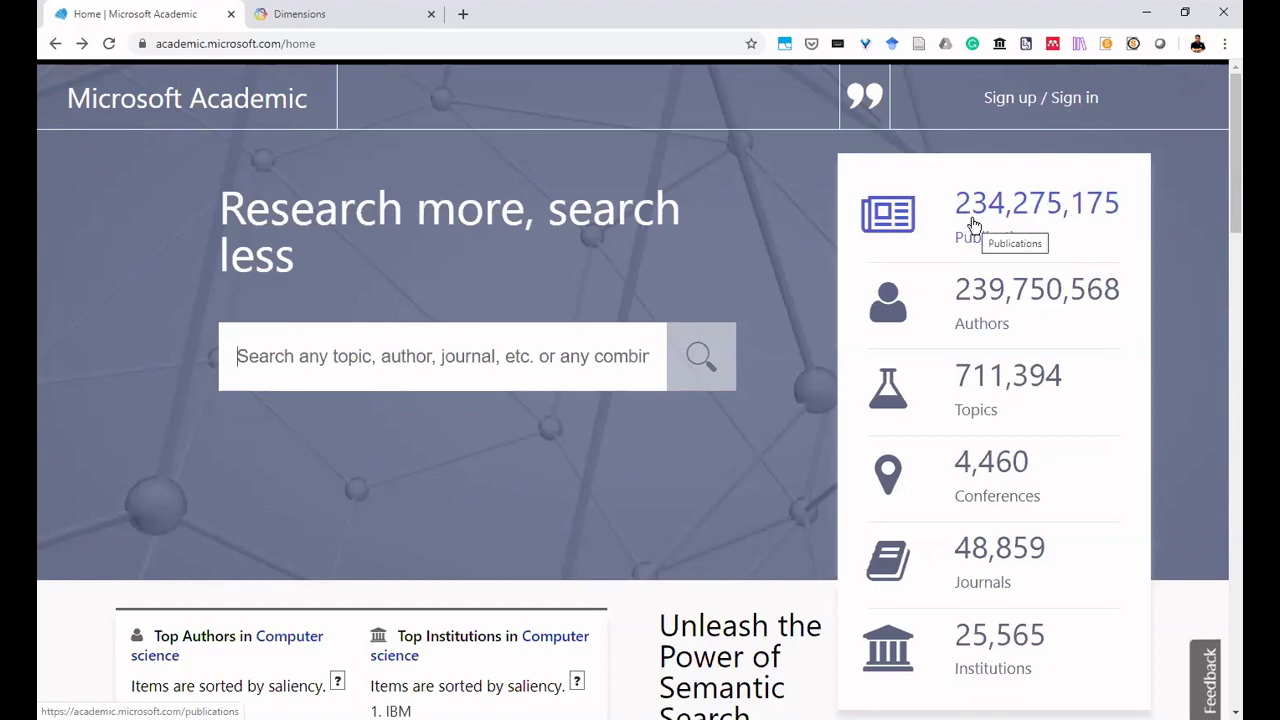
scroll(1100, 240, "down", 3)
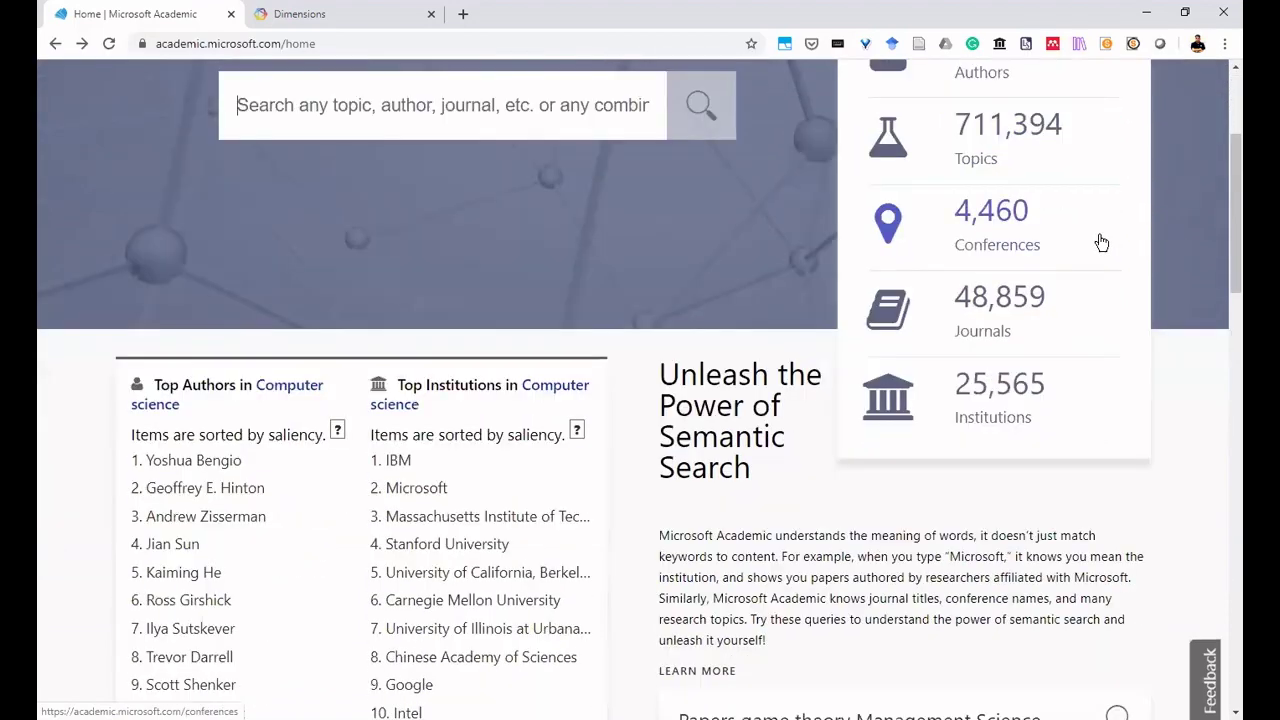
scroll(1021, 252, "up", 2)
scroll(1000, 240, "down", 3)
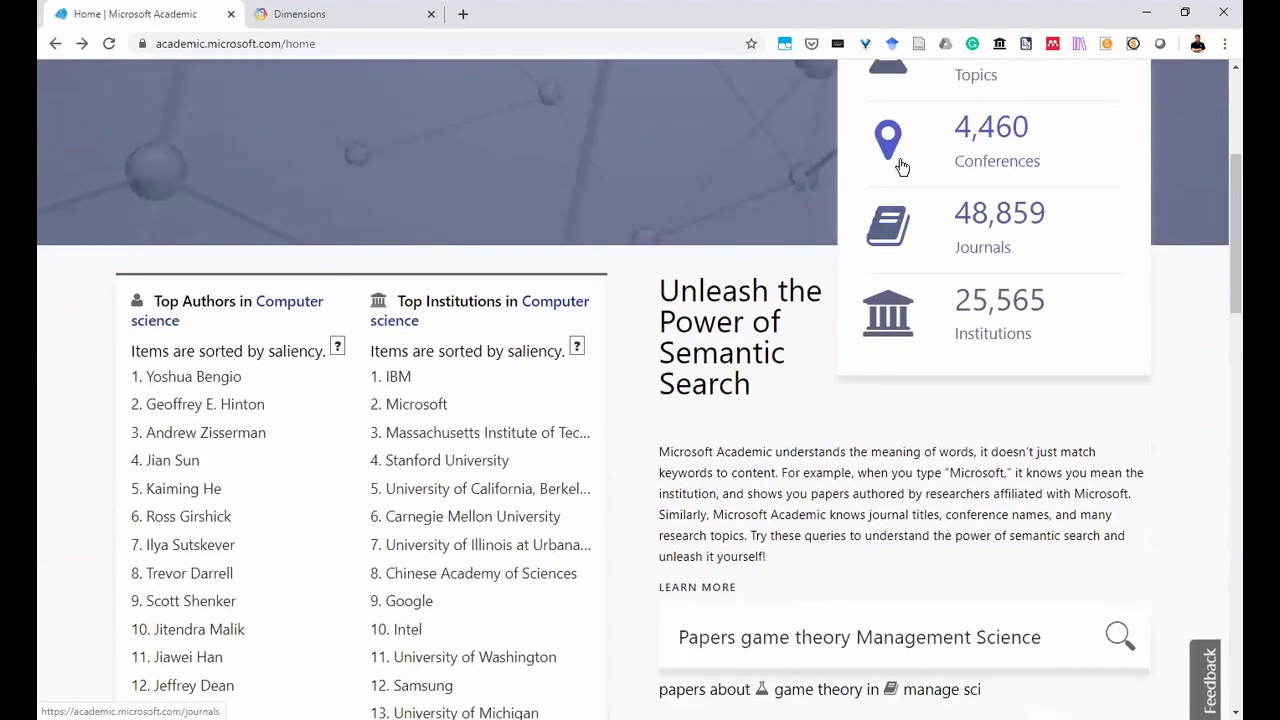
scroll(922, 188, "up", 2)
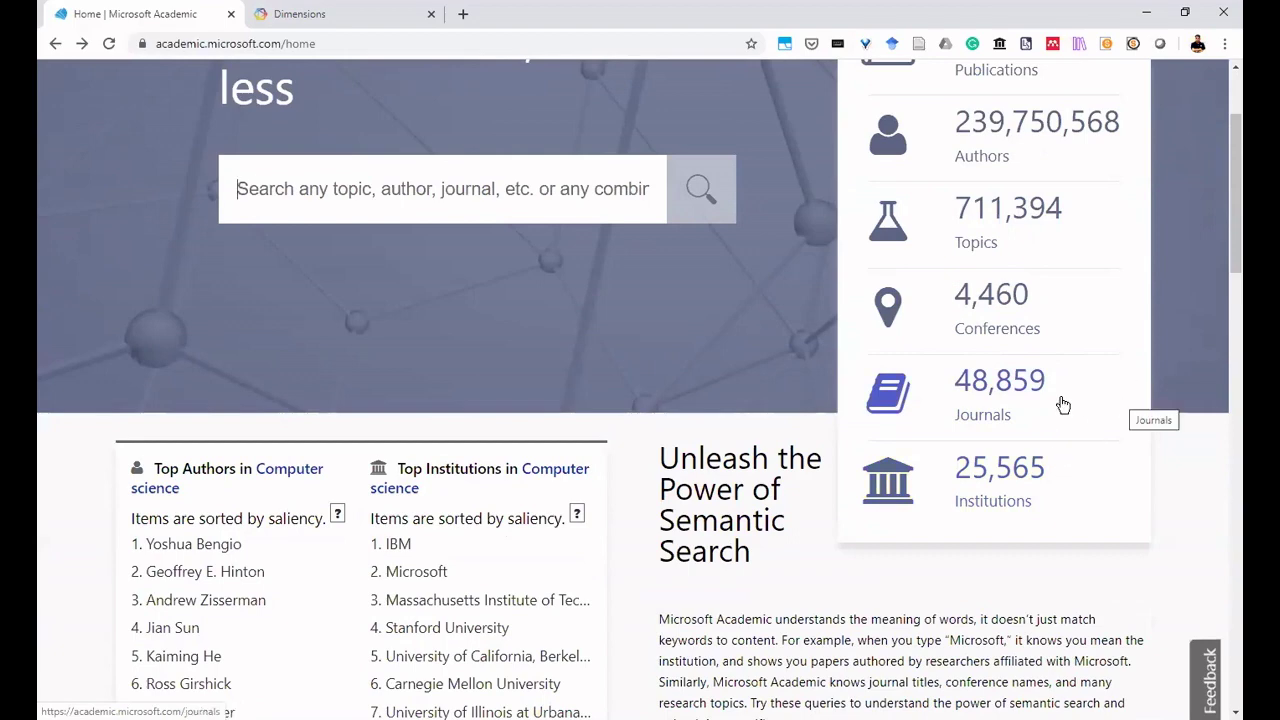
scroll(1056, 360, "up", 1)
scroll(1056, 360, "up", 1)
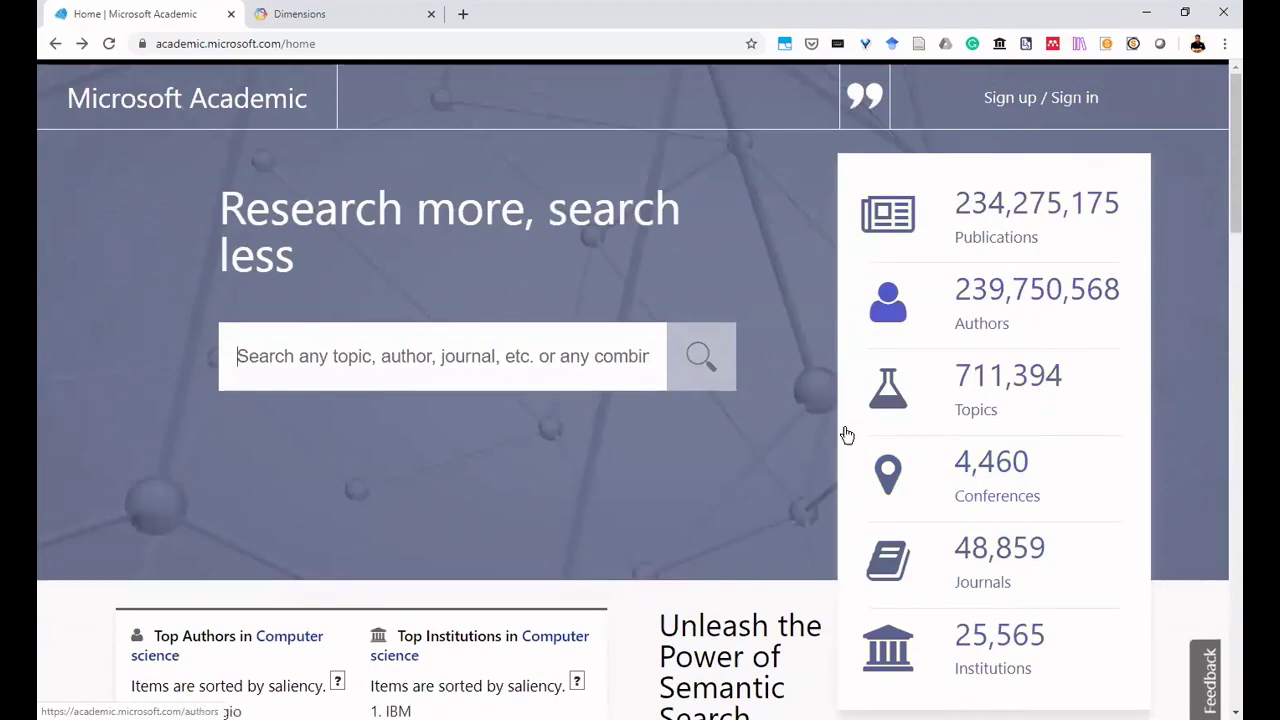
Review the homepage section explaining semantic search and its example queries.
scroll(857, 334, "down", 3)
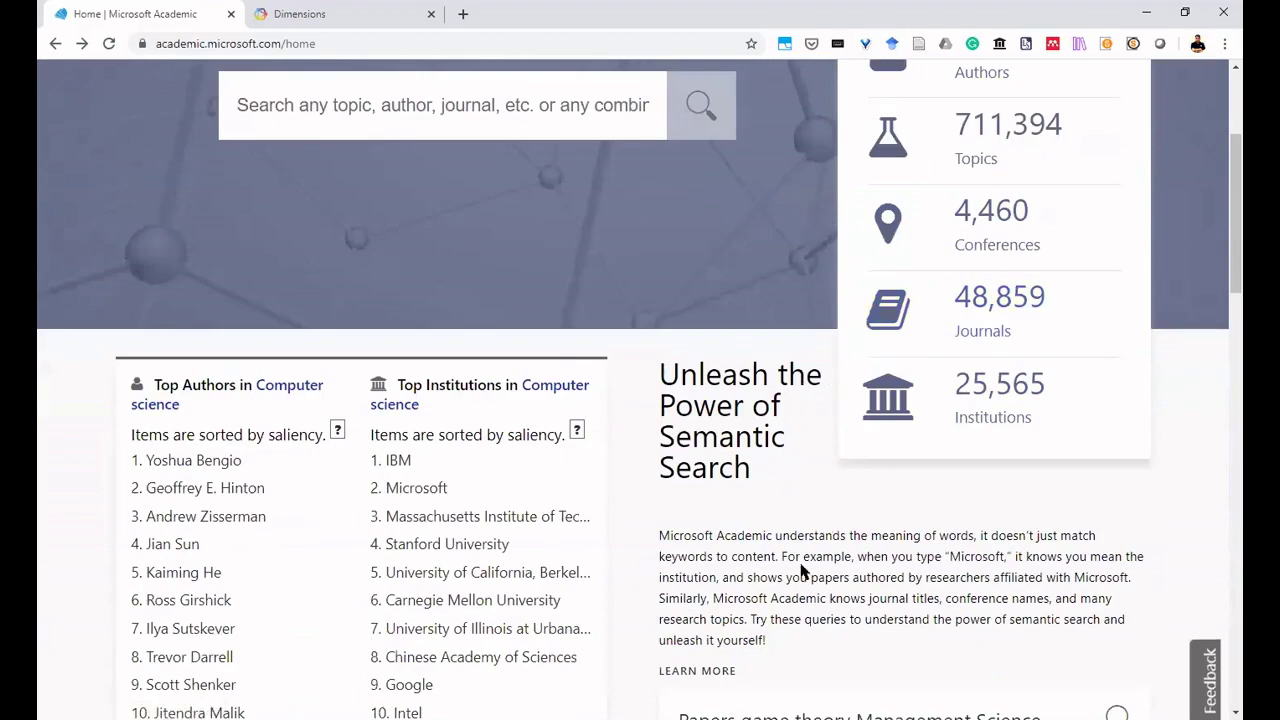
scroll(783, 553, "down", 3)
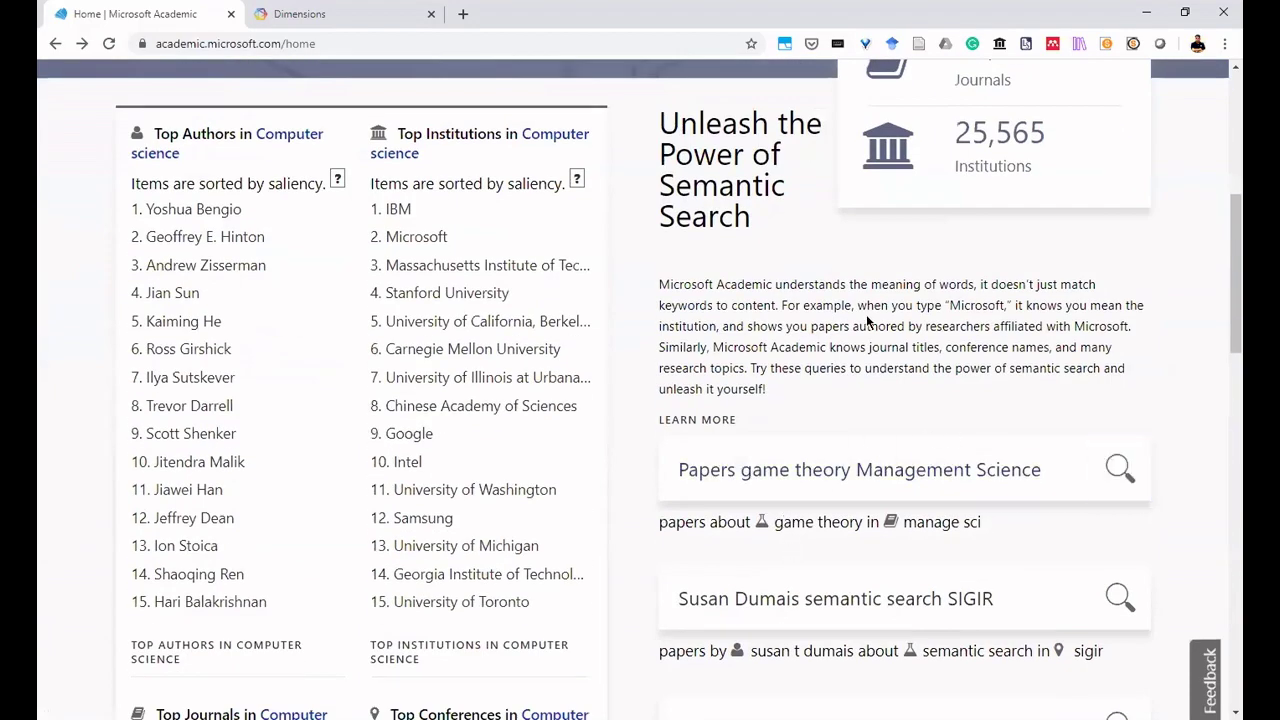
scroll(868, 320, "up", 1)
scroll(868, 320, "up", 1)
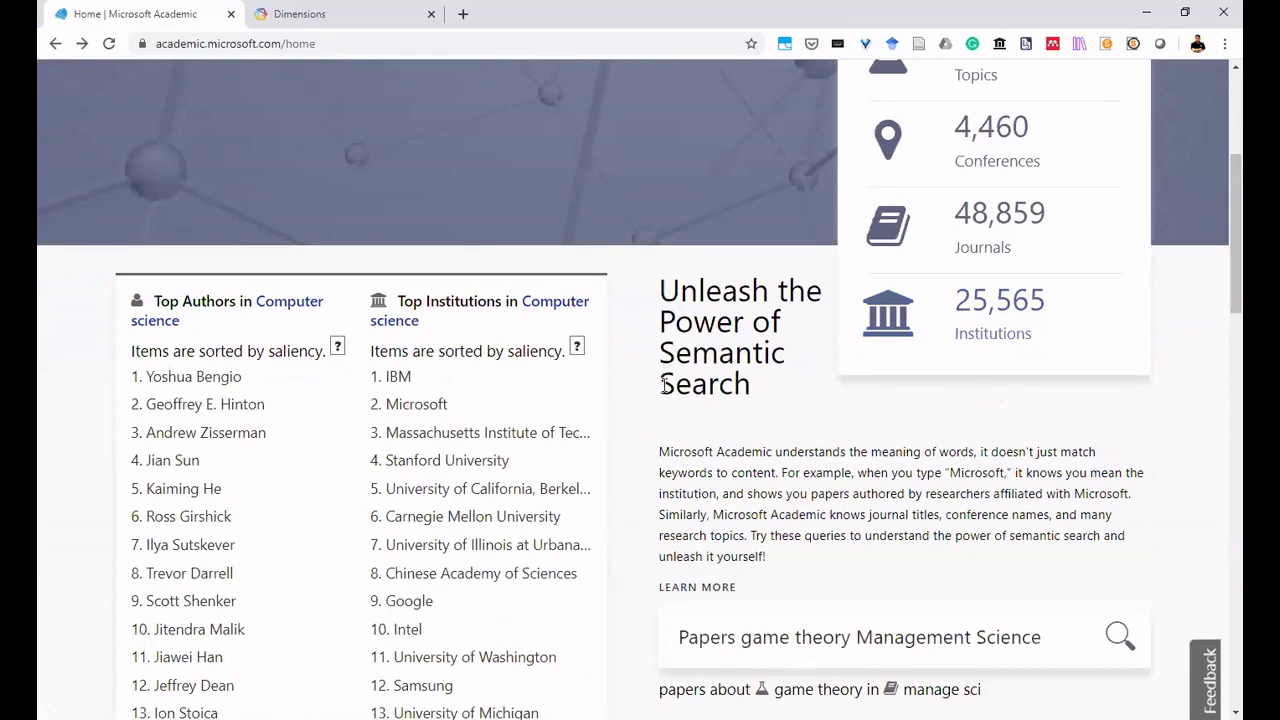
double_click(746, 385)
left_click(760, 398)
left_click_drag(659, 348, 792, 388)
left_click(787, 462)
scroll(705, 480, "up", 3)
left_click(458, 358)
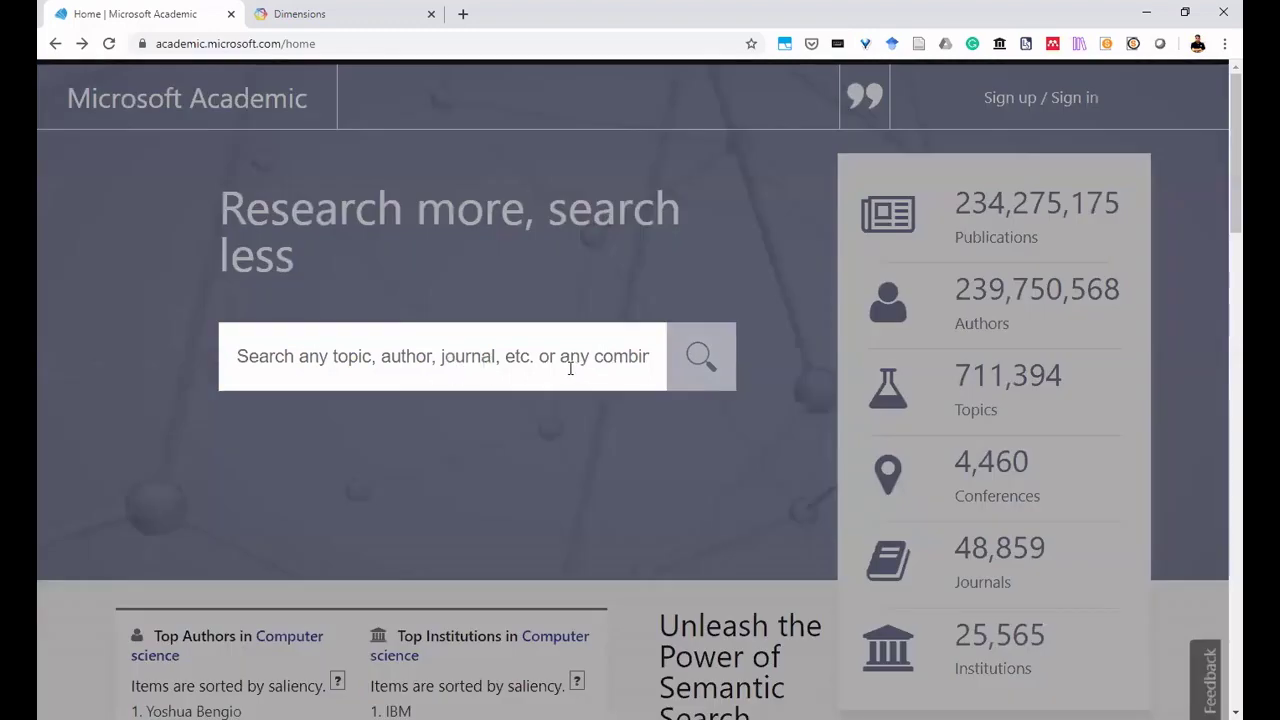
type("qua")
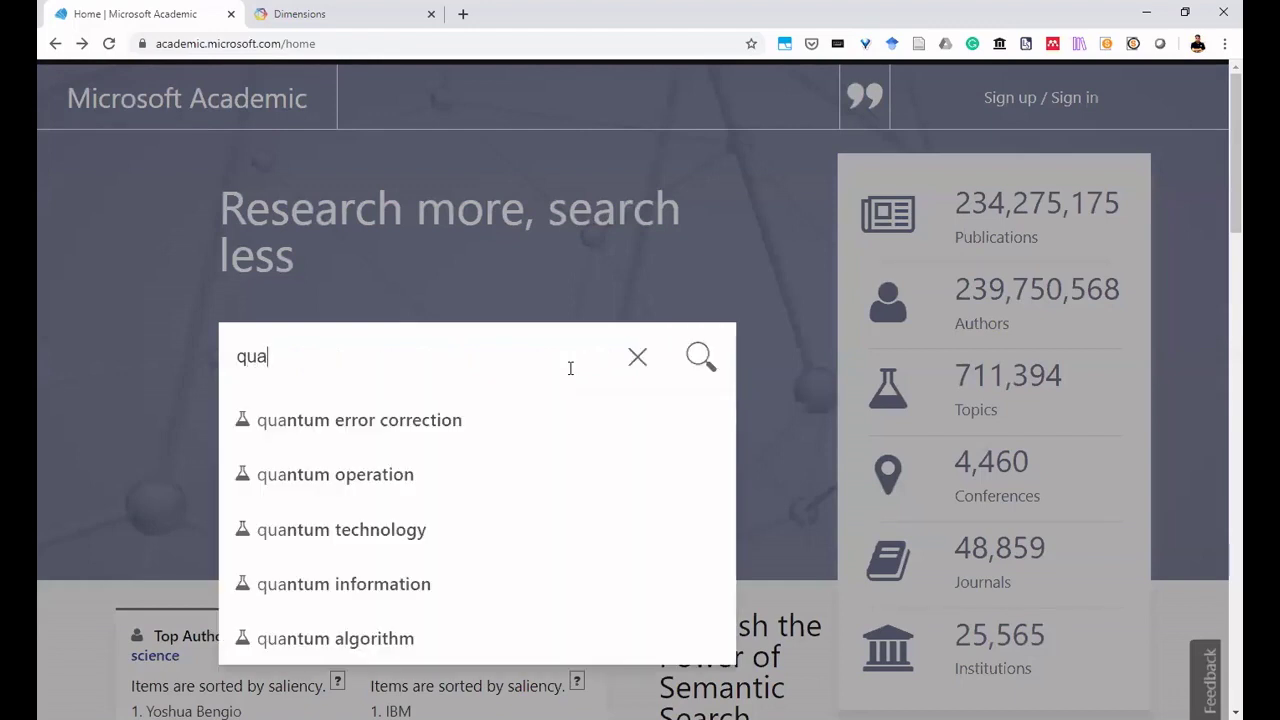
key("BackSpace")
key("BackSpace")
key("BackSpace")
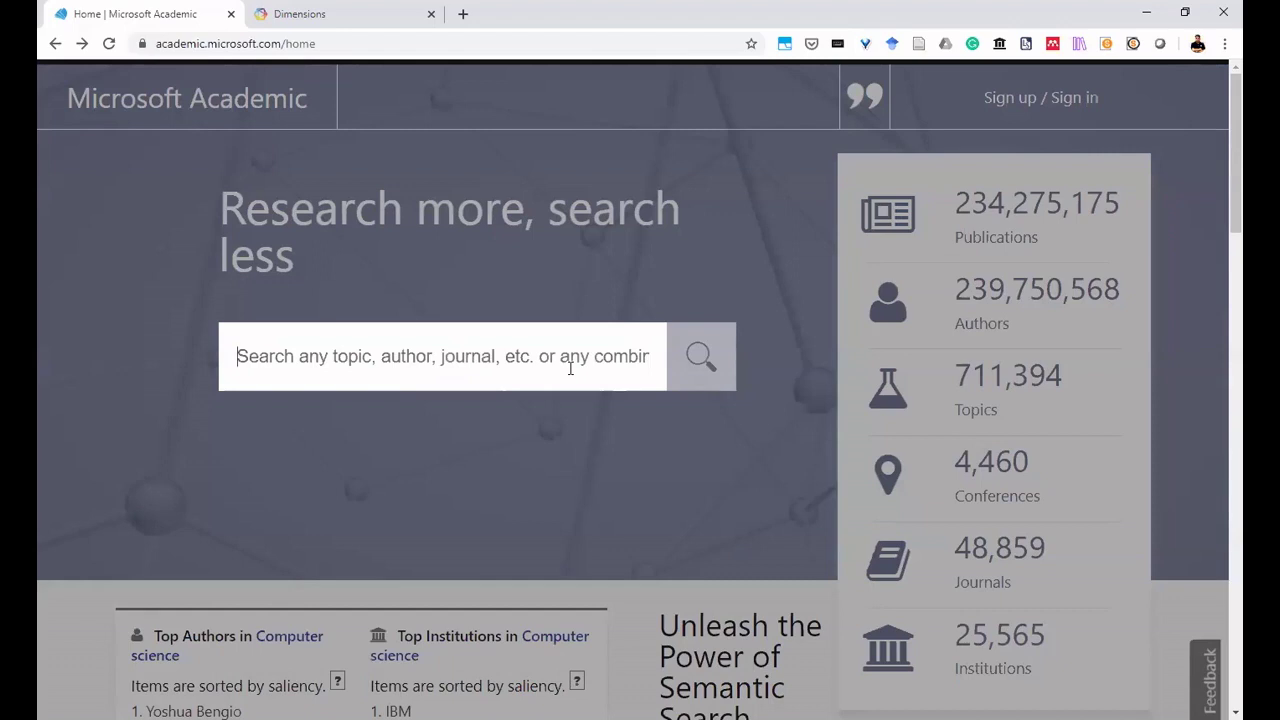
Look over the topic suggestions for "metadata quality" and run the search with that phrase.
type("meta")
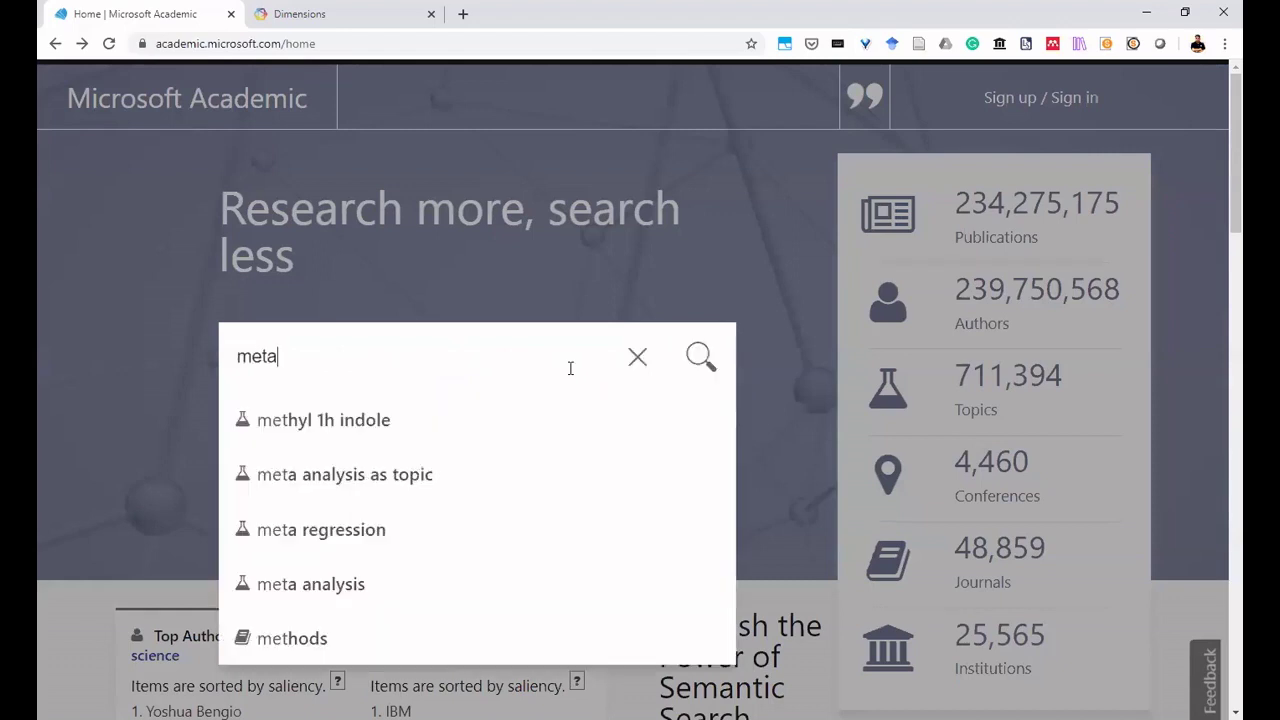
type("data")
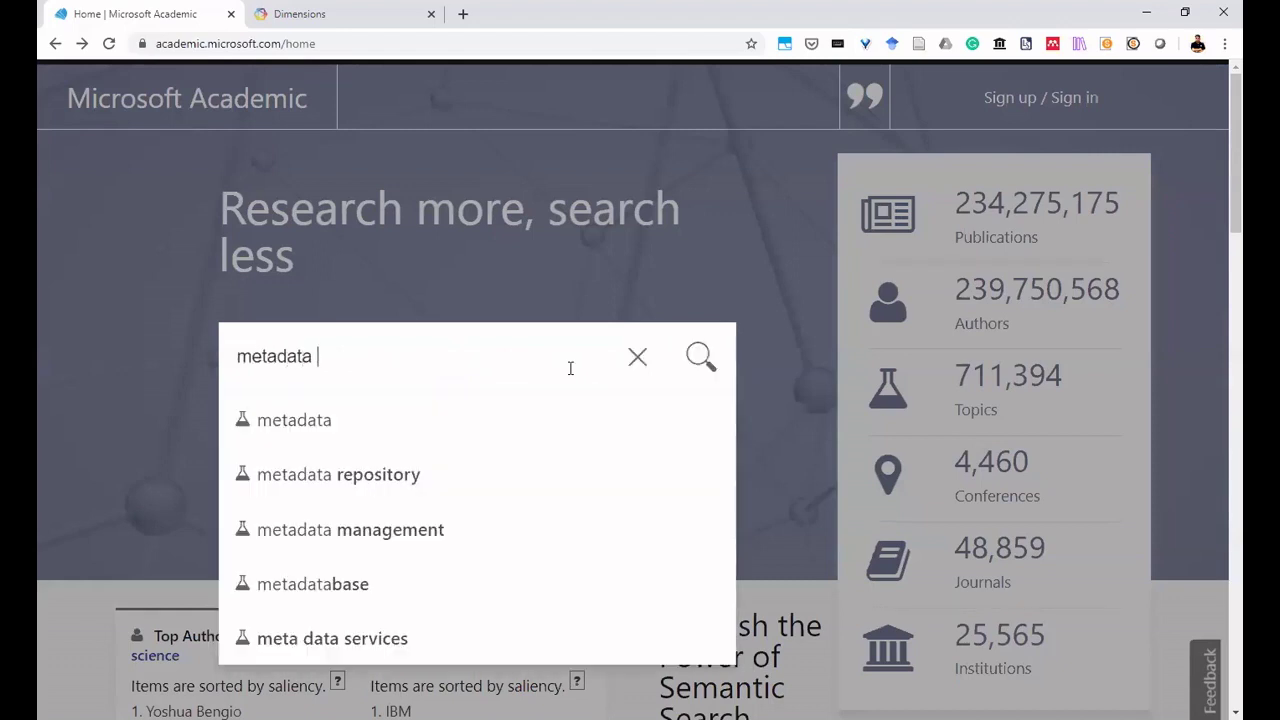
type(" qu")
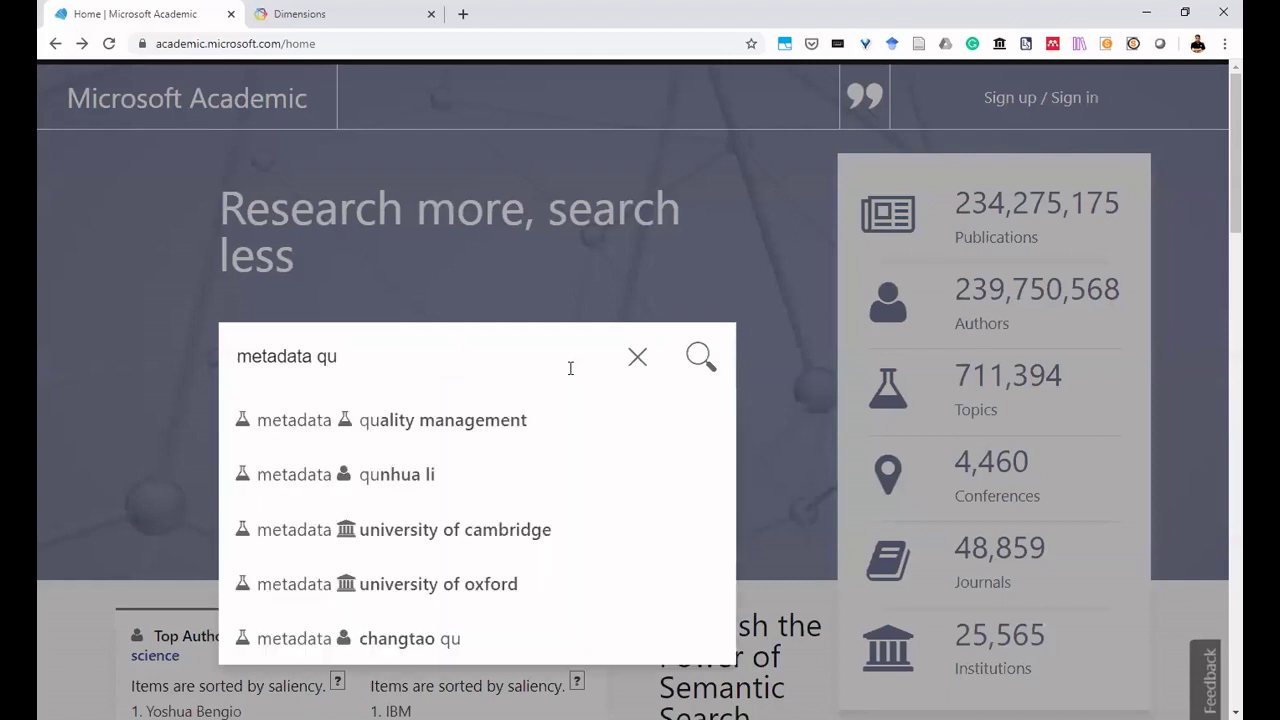
type("ality")
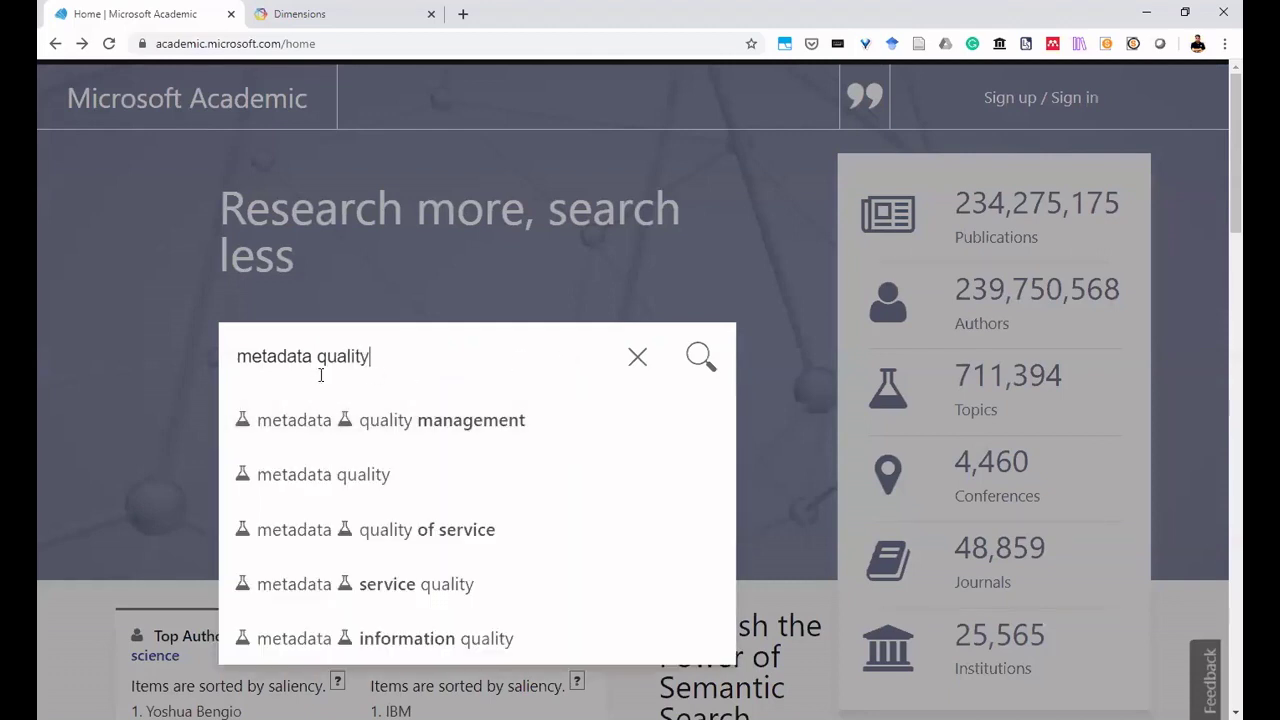
key("Down")
key("Down")
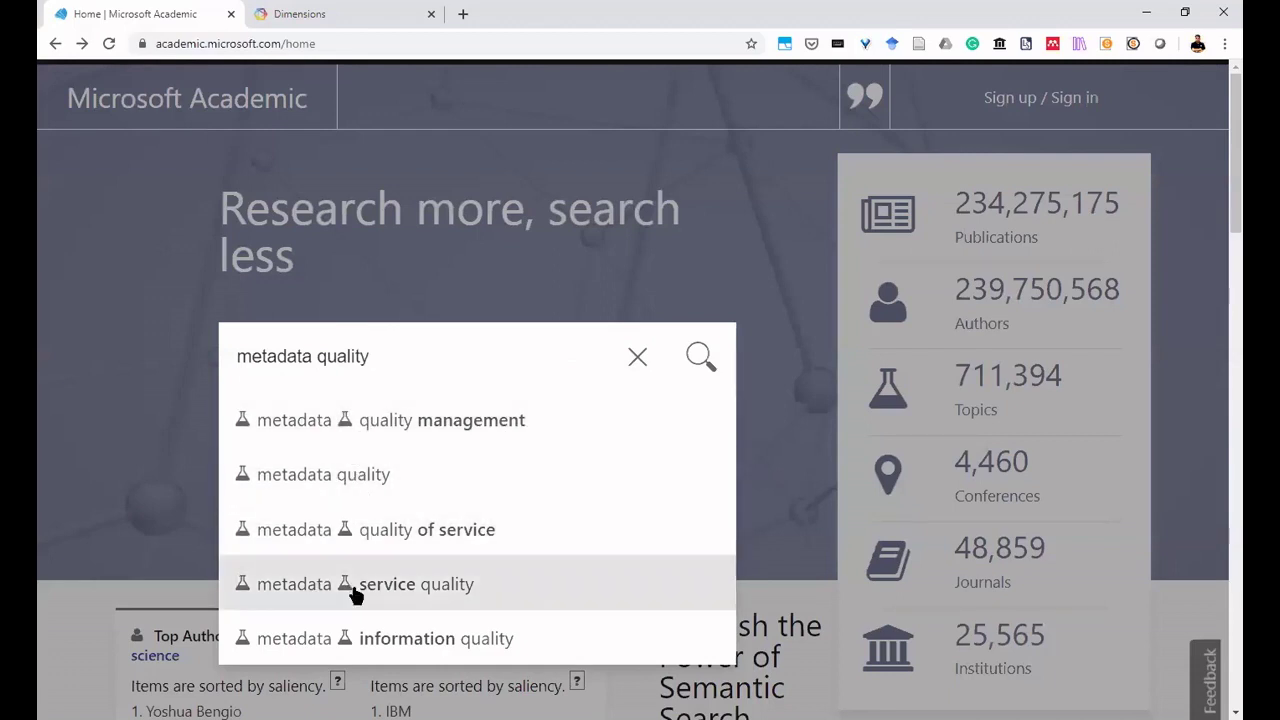
key("Down")
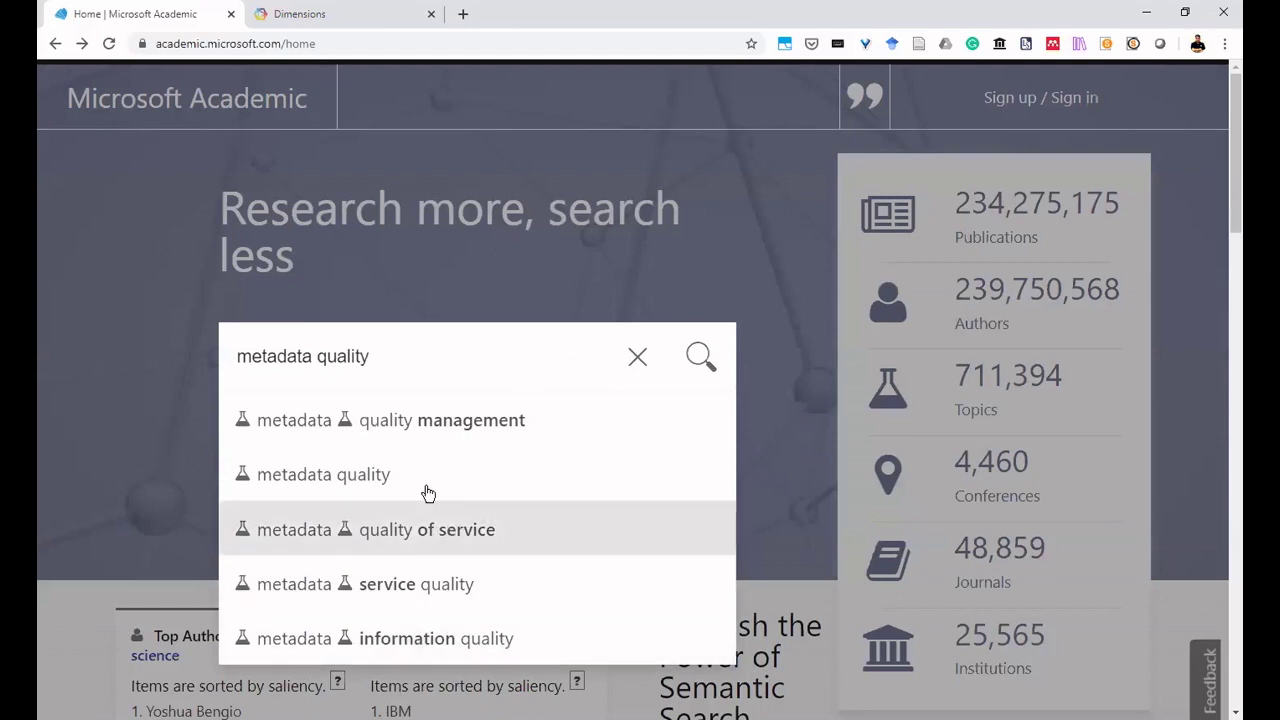
key("Up")
key("Up")
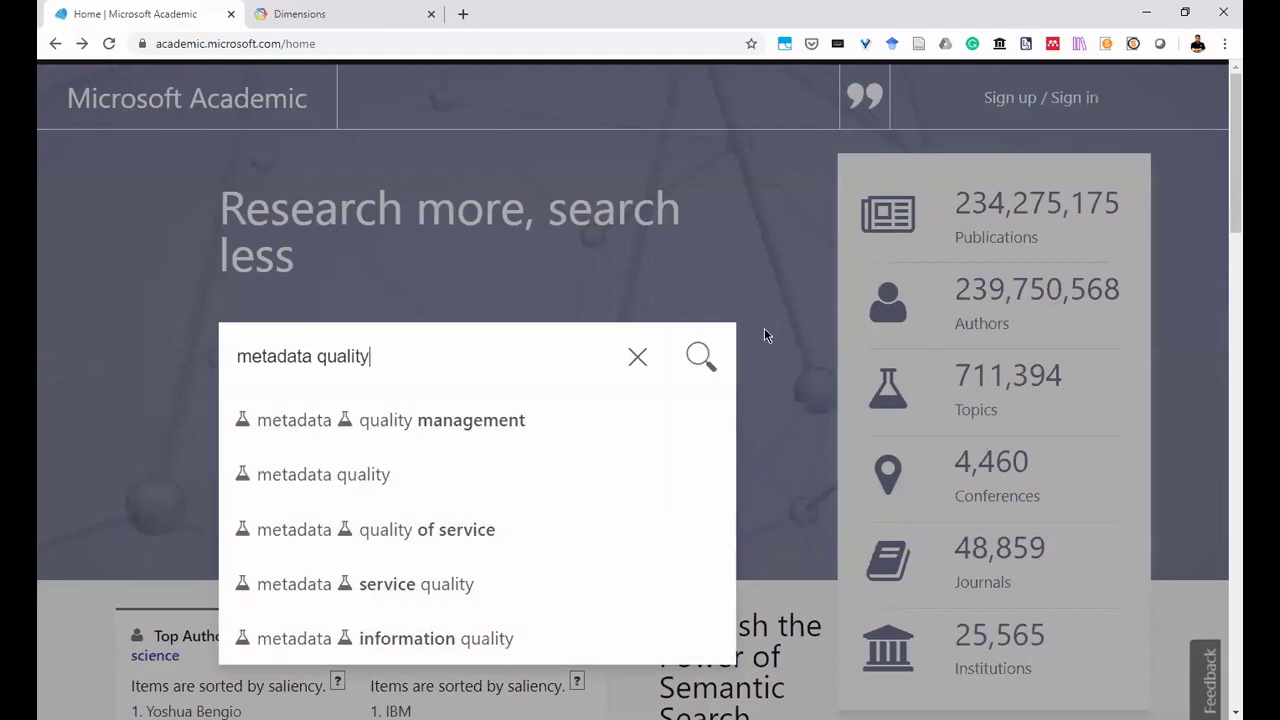
left_click(702, 357)
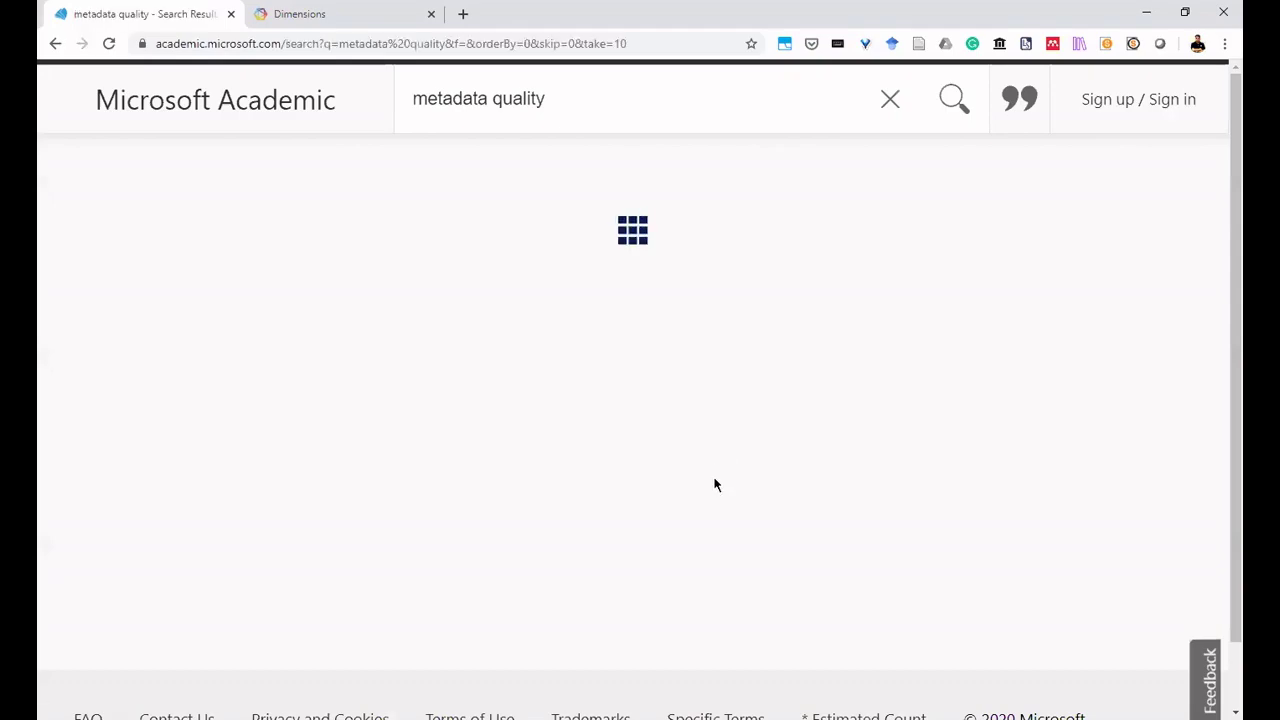
Examine the search results for metadata quality, including the result count, the topic tags and the first papers.
left_click_drag(565, 100, 397, 82)
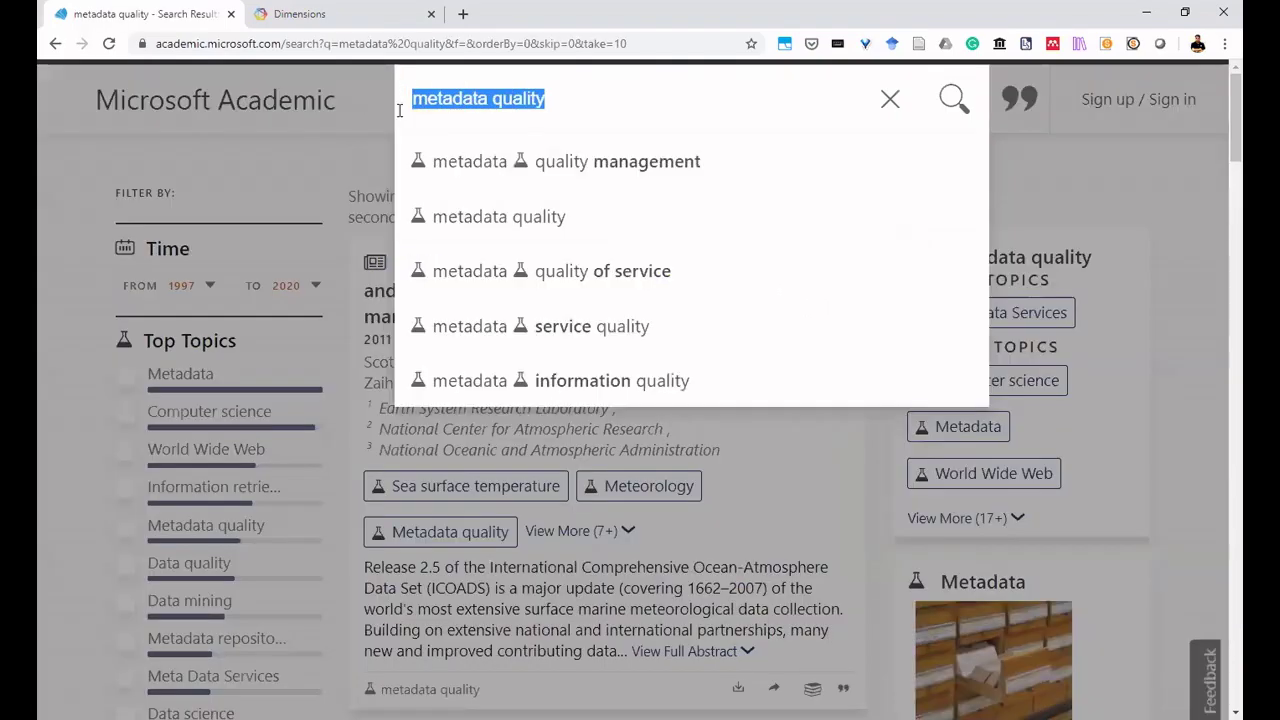
left_click(333, 137)
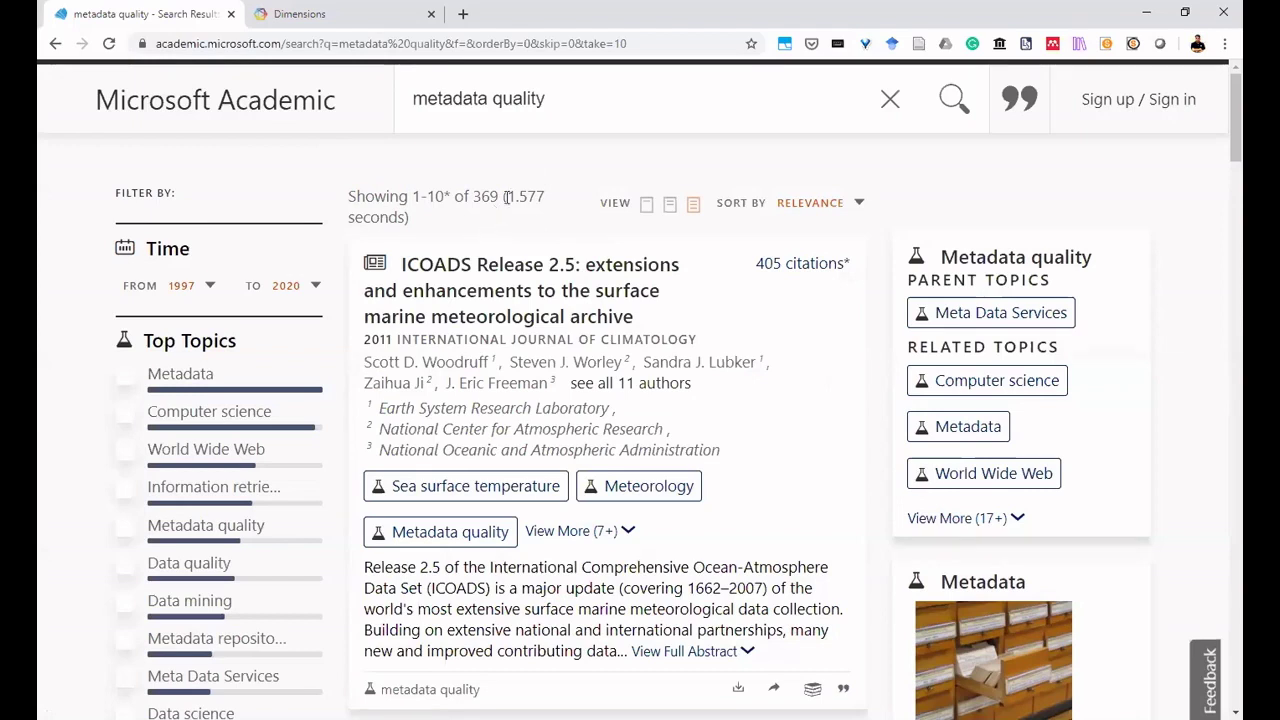
double_click(475, 196)
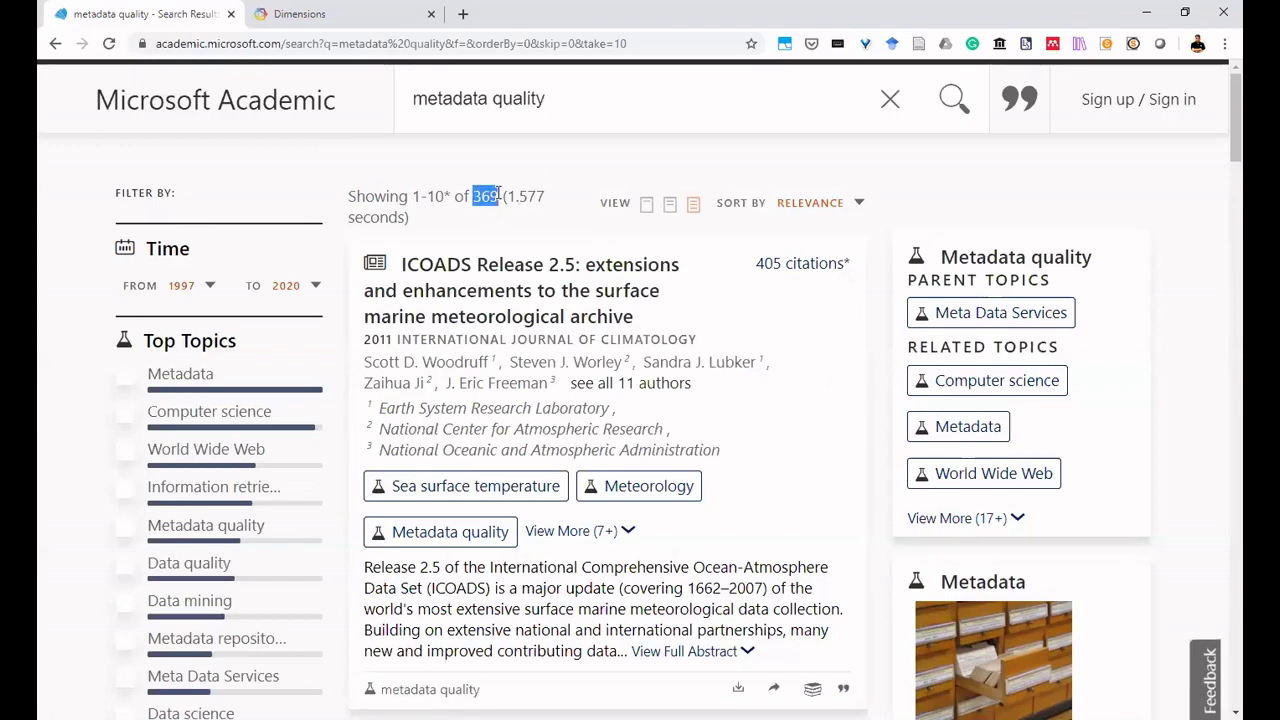
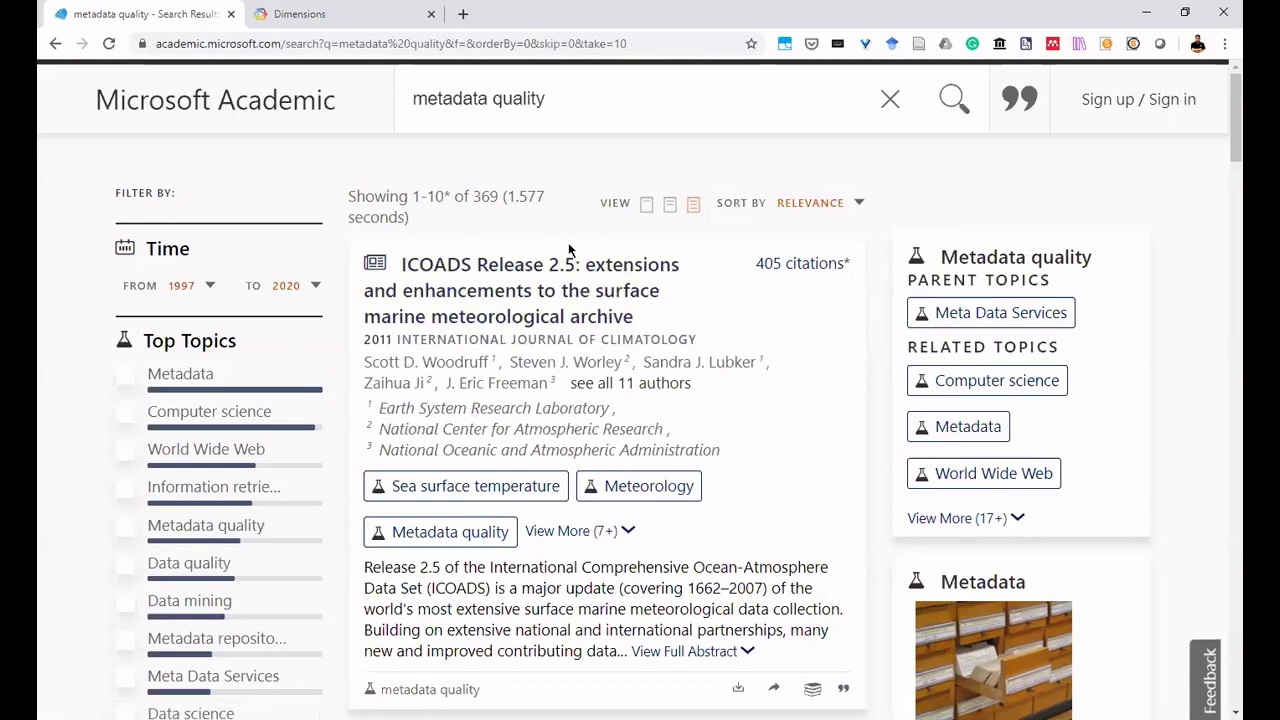
scroll(567, 282, "down", 2)
scroll(570, 470, "up", 2)
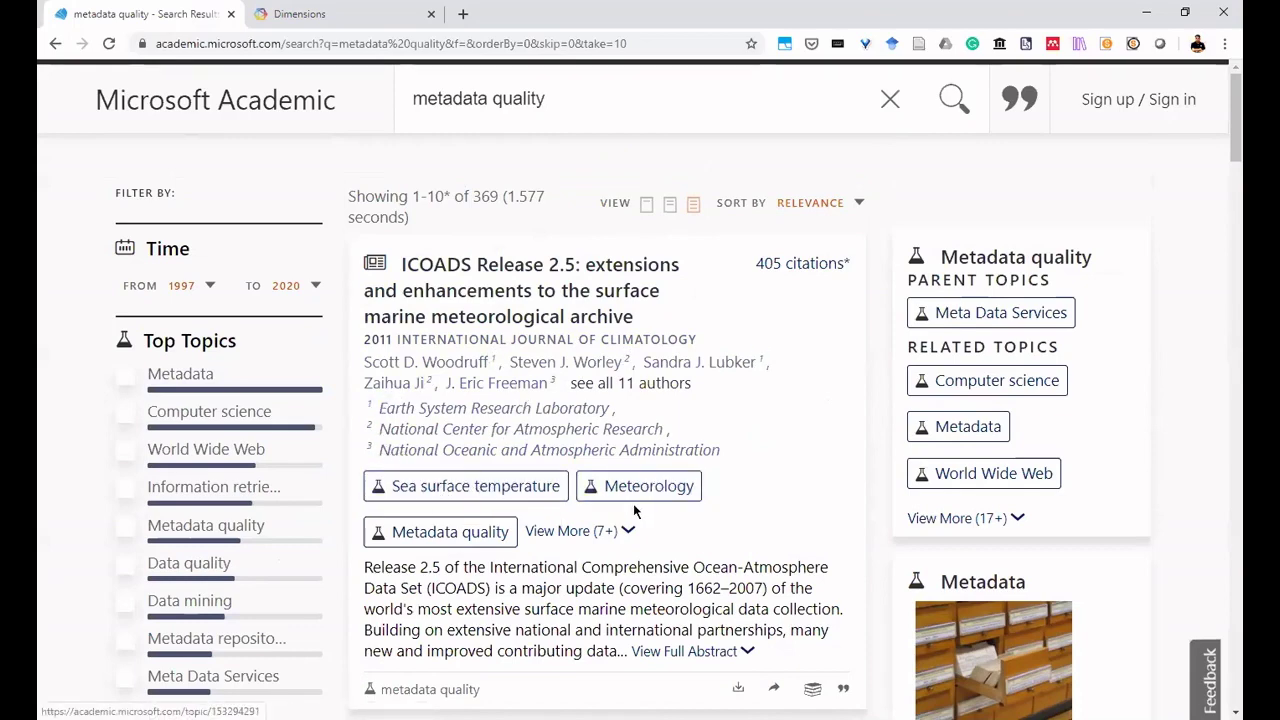
scroll(585, 490, "down", 2)
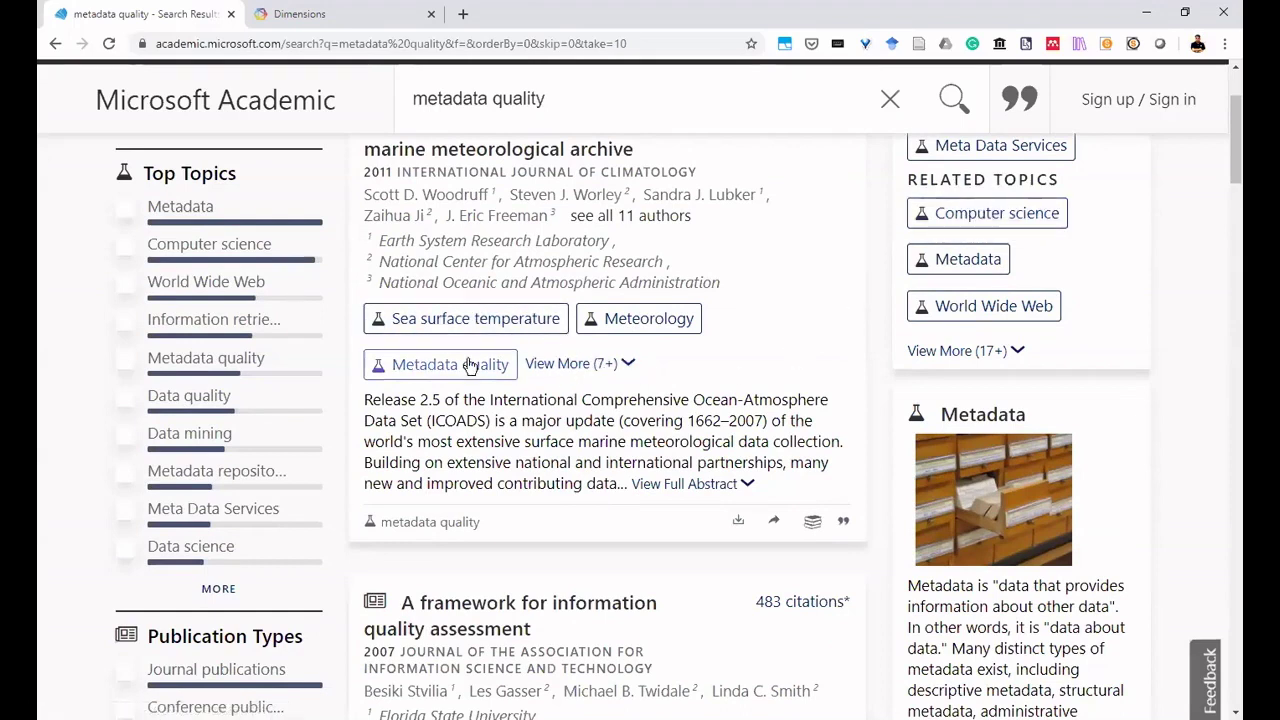
scroll(530, 405, "down", 2)
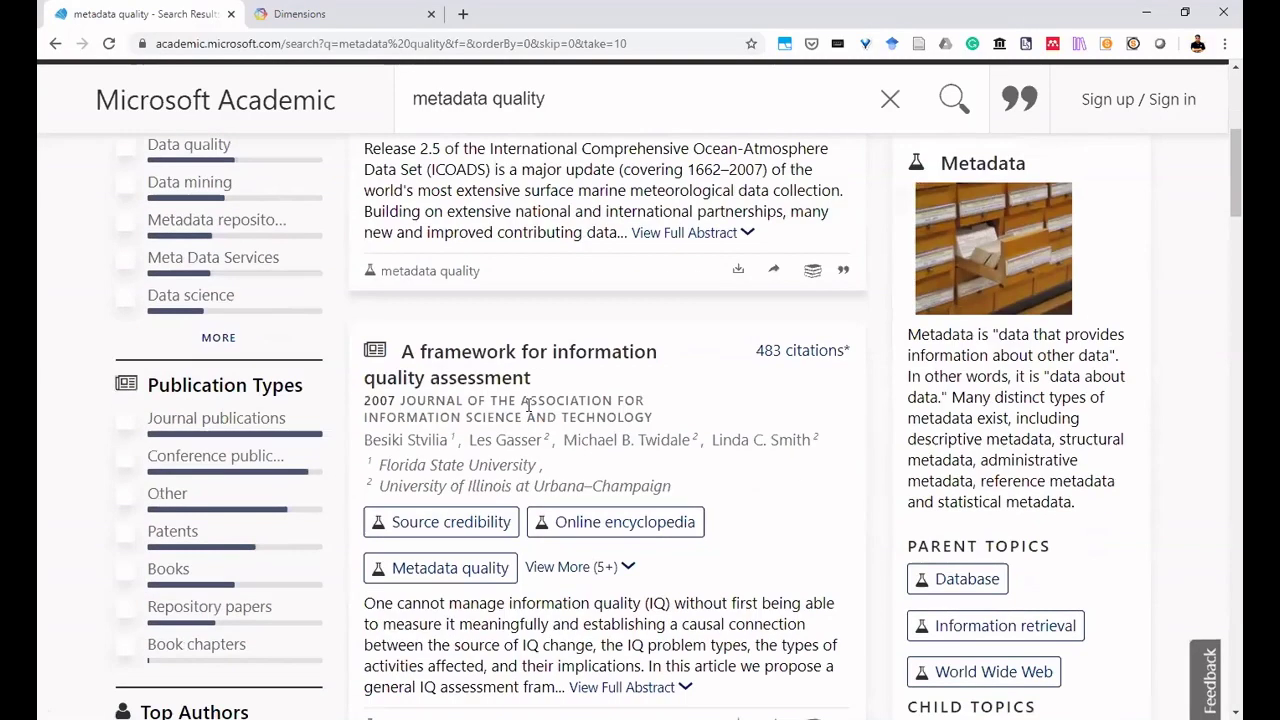
scroll(529, 410, "up", 2)
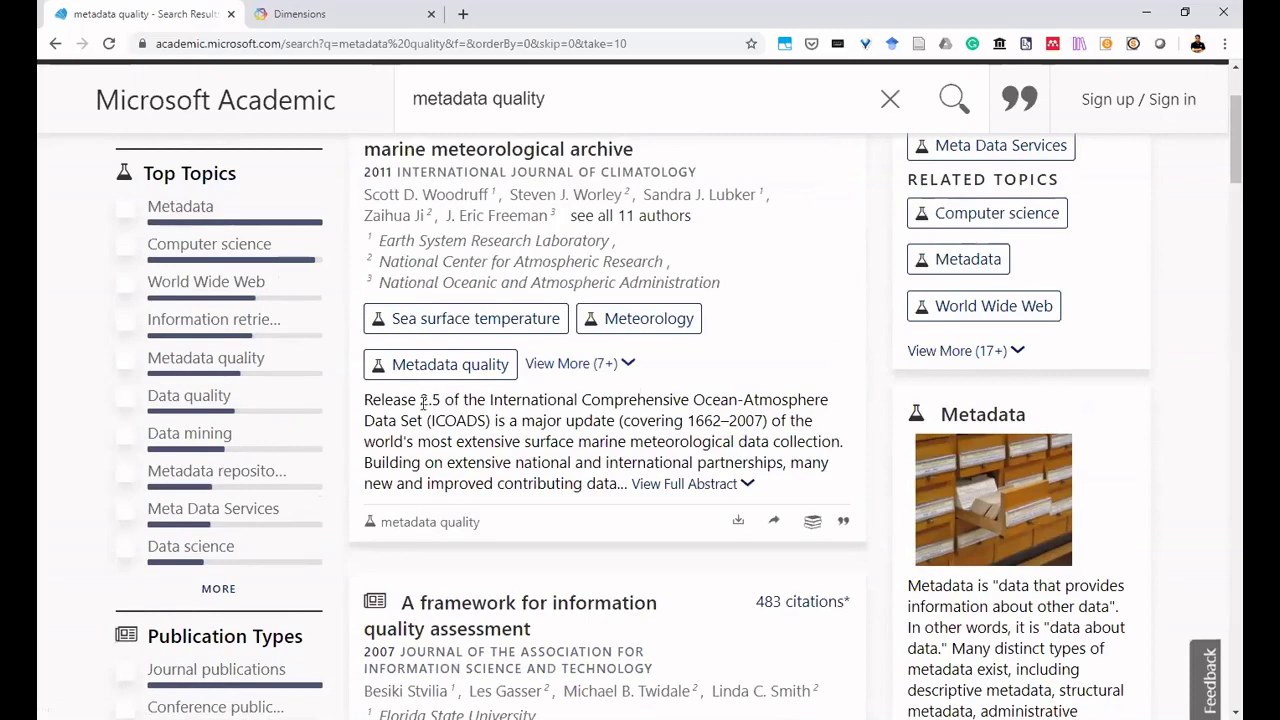
Expand the full abstract of the "ICOADS Release 2.5" paper and add the paper to the citation list.
left_click(706, 484)
scroll(738, 476, "down", 3)
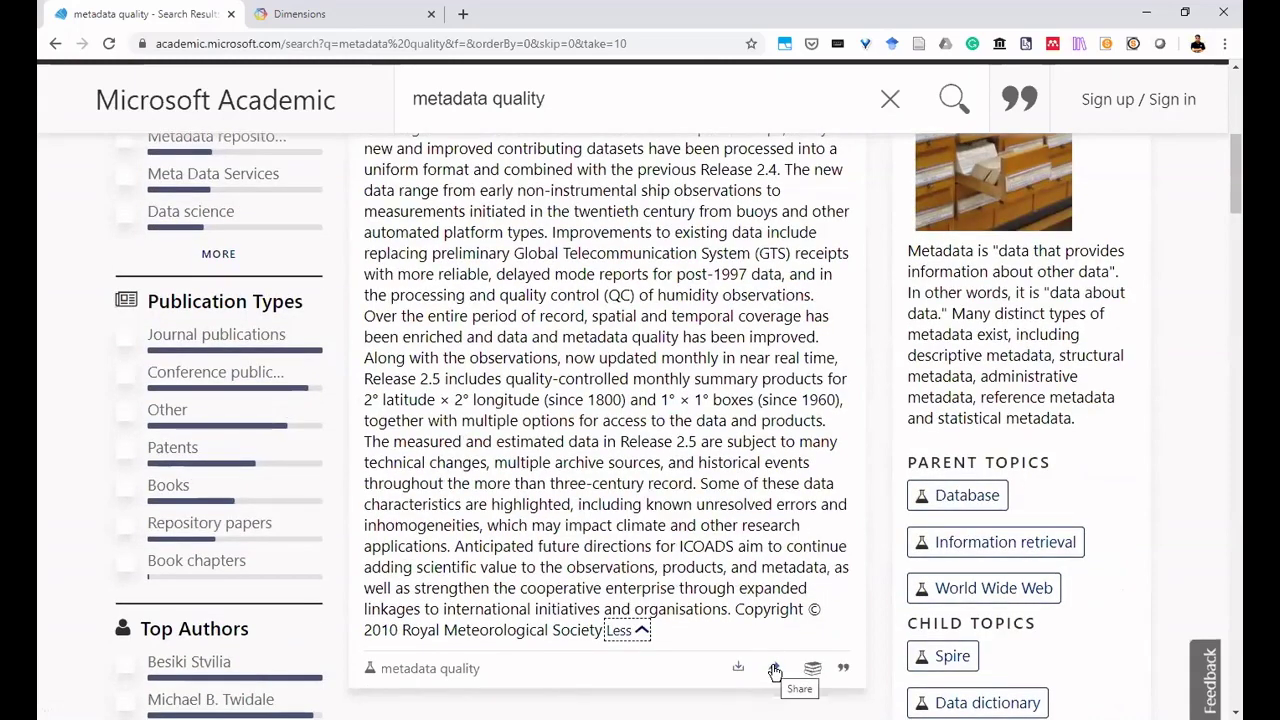
left_click(845, 675)
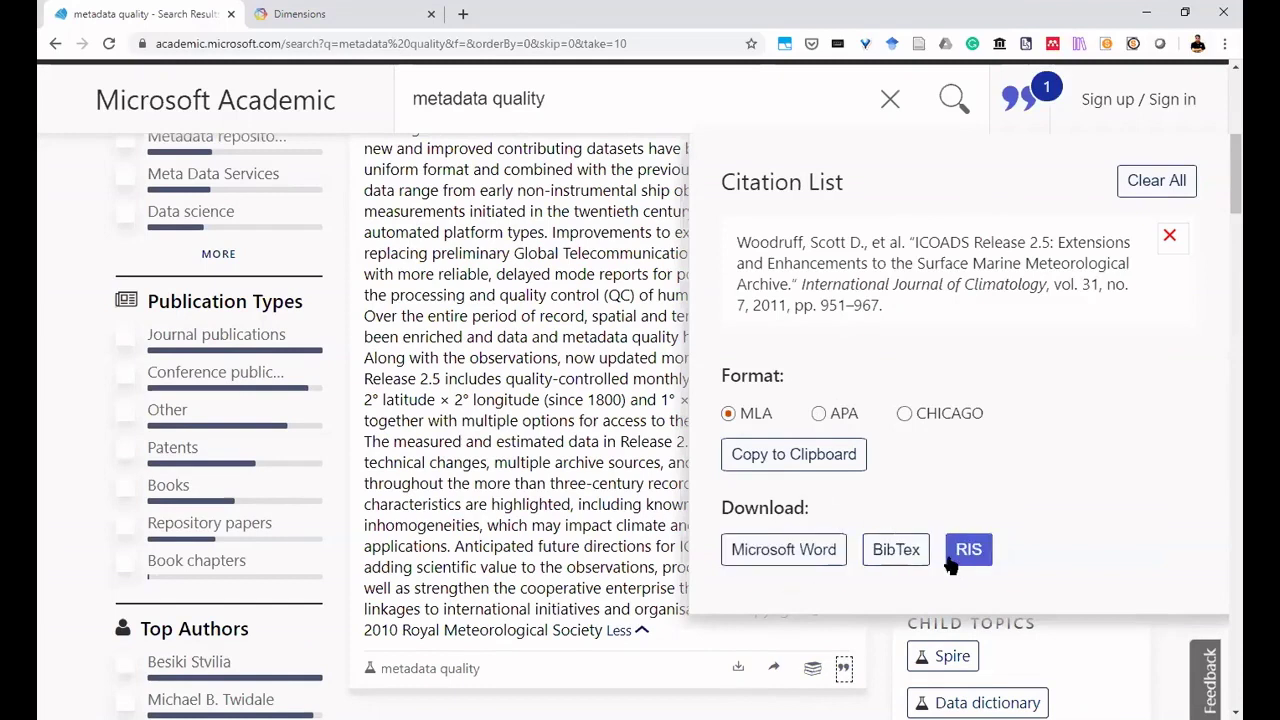
Remove the "ICOADS Release 2.5" paper from the citation list, close the list and return to the start of the results.
left_click(1169, 240)
scroll(741, 203, "up", 3)
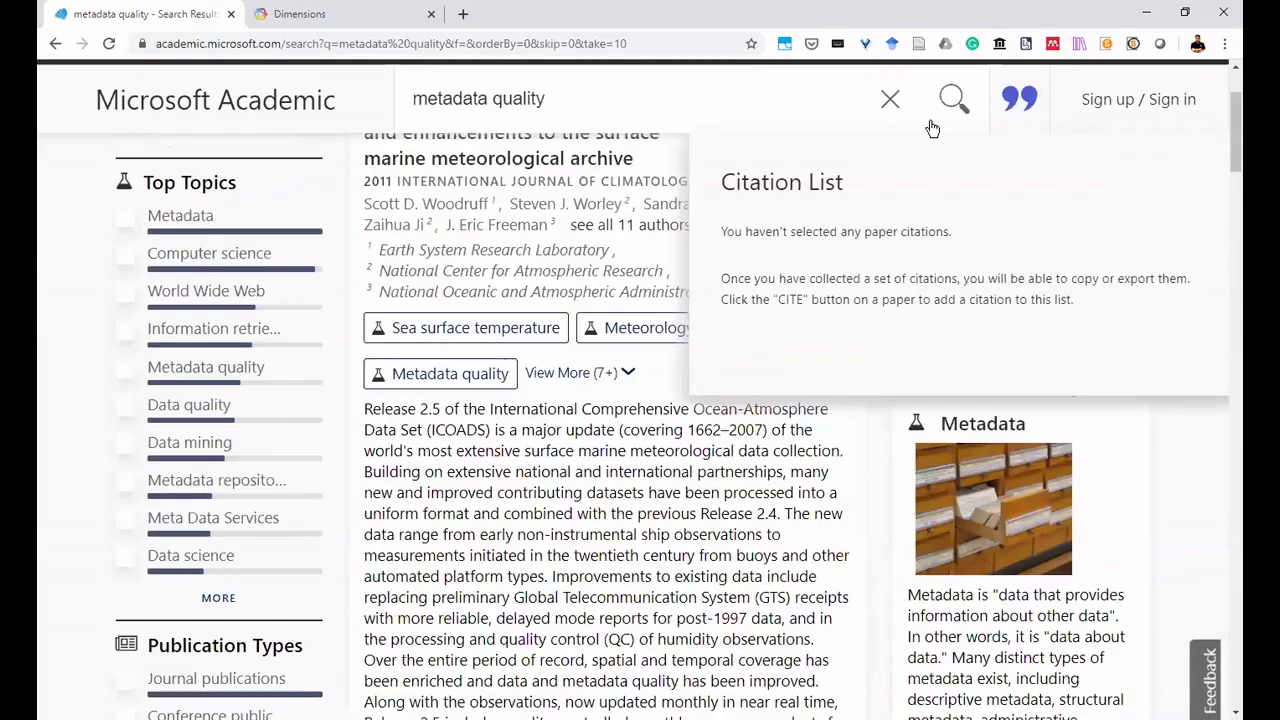
scroll(758, 161, "up", 1)
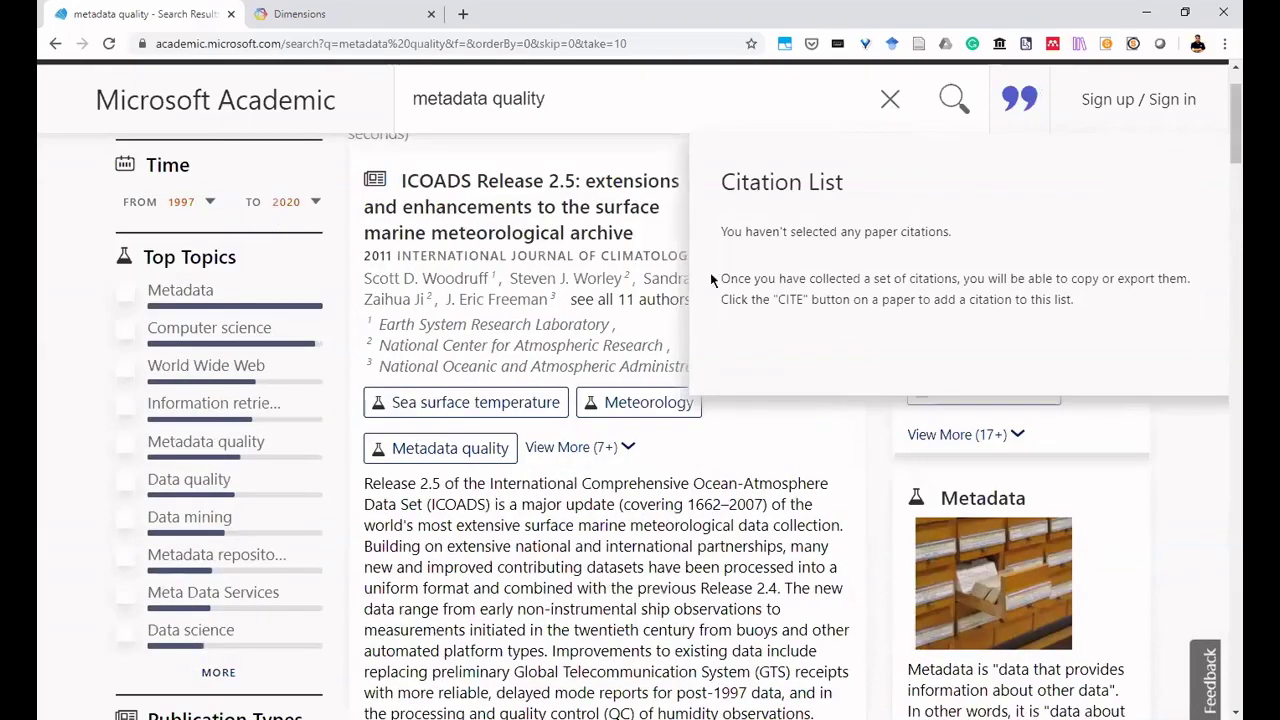
left_click(1112, 155)
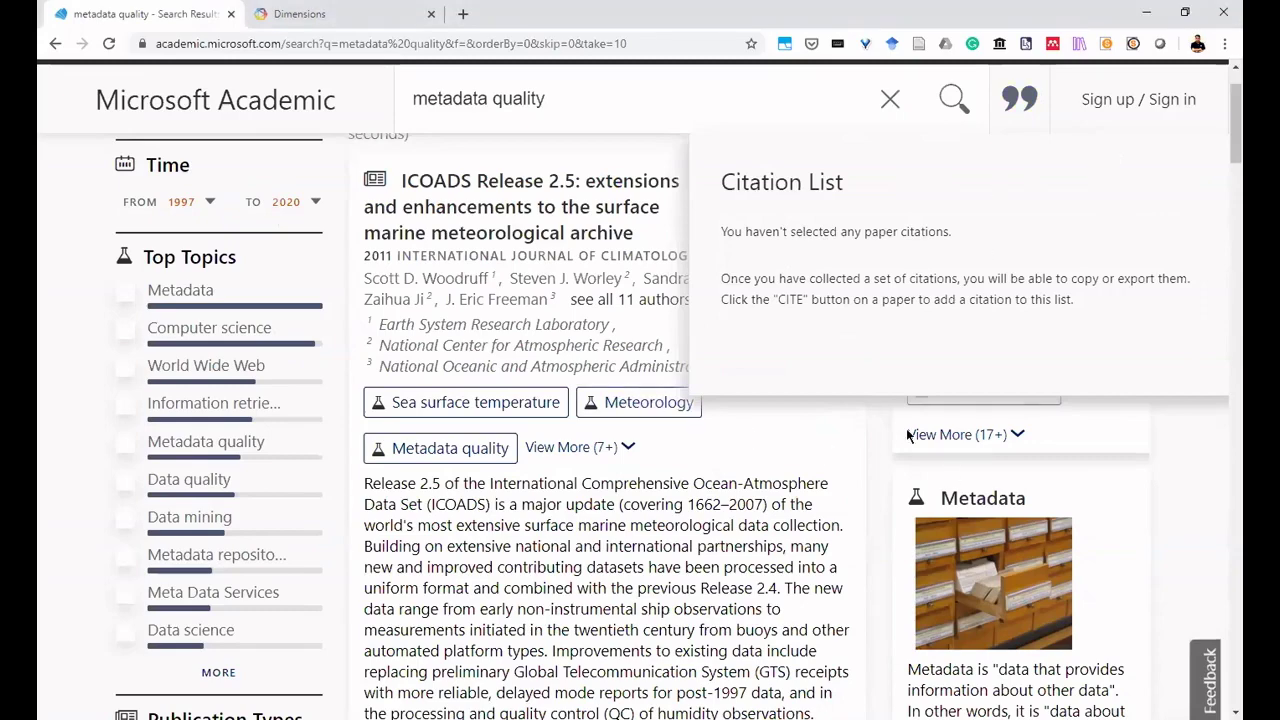
scroll(537, 316, "down", 2)
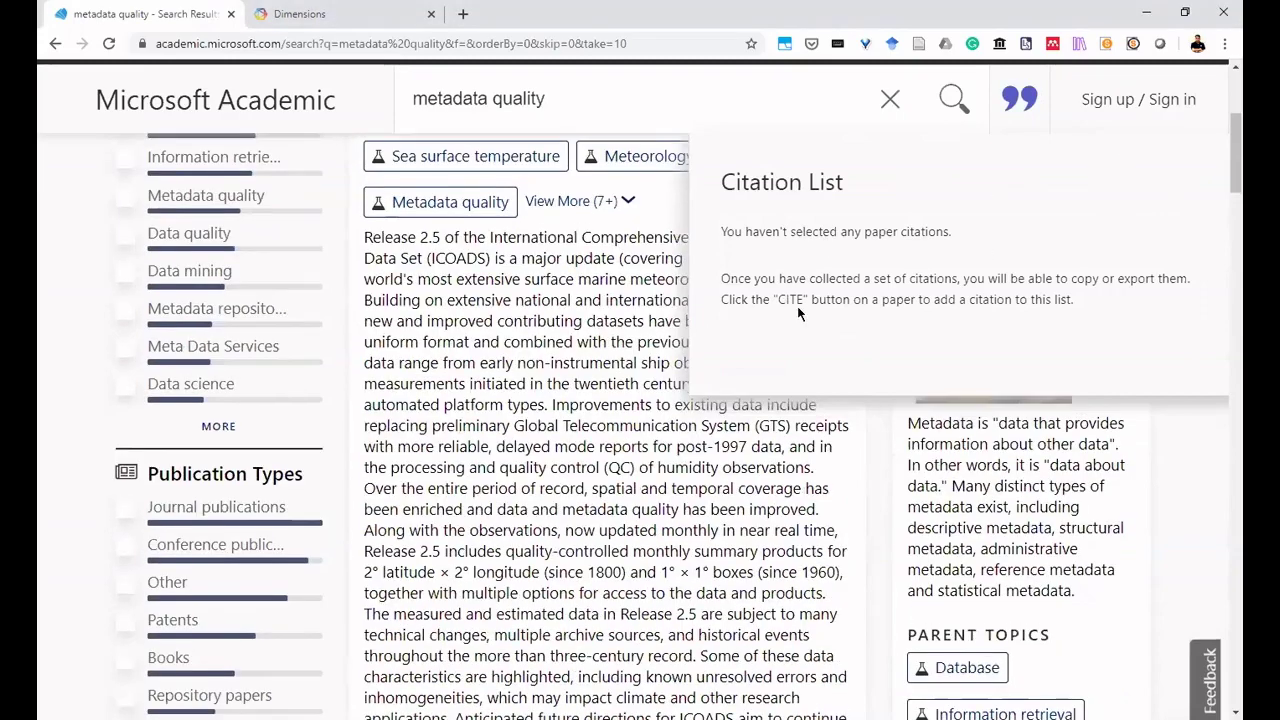
scroll(822, 321, "up", 2)
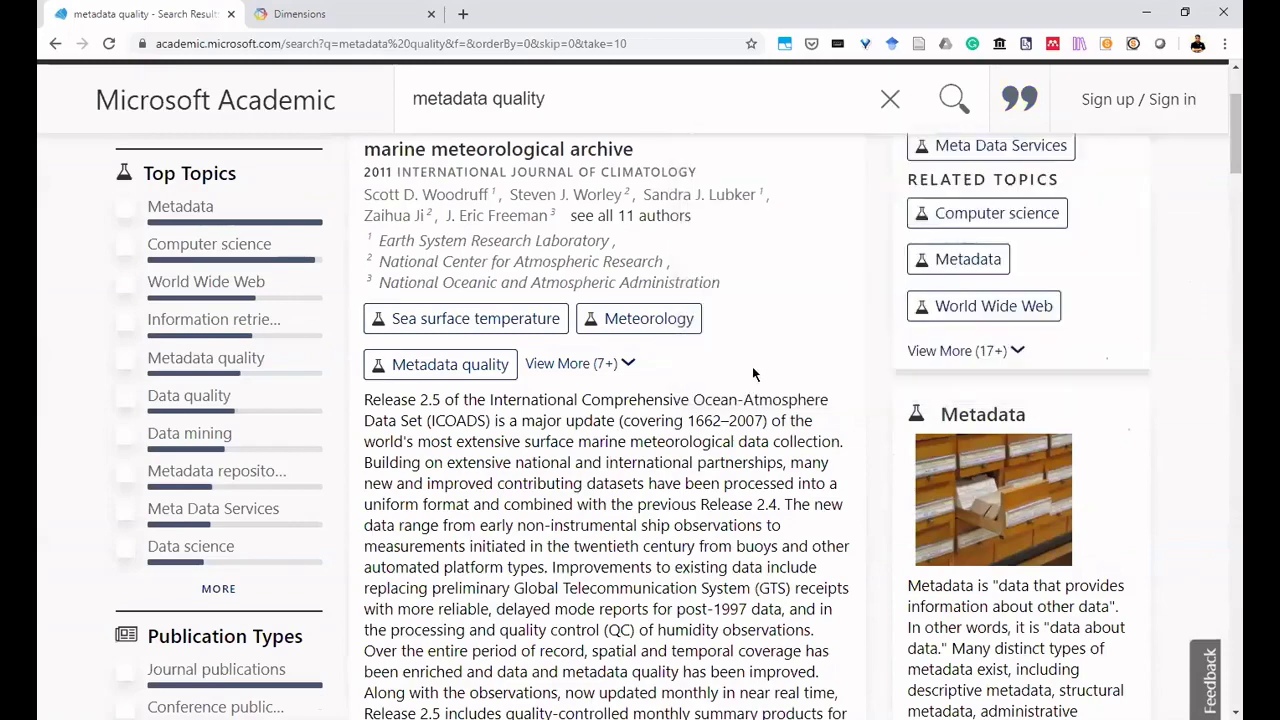
scroll(752, 366, "up", 2)
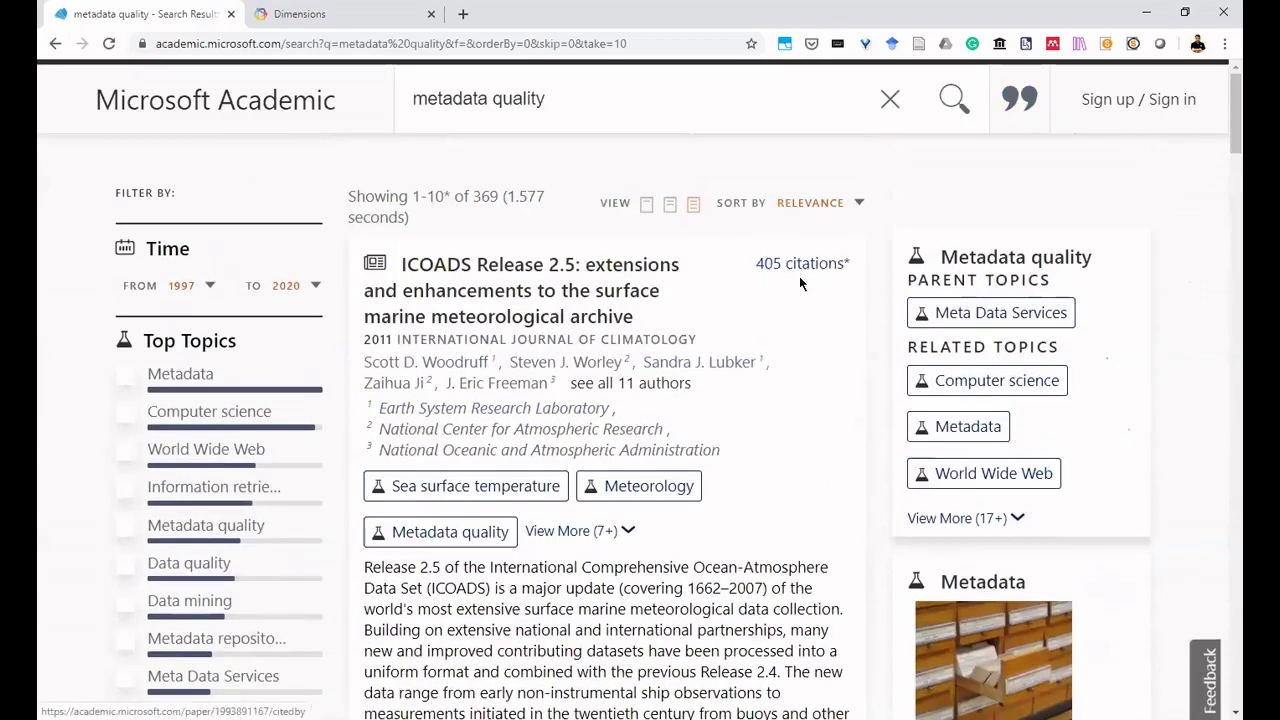
Open the detail page of the "ICOADS Release 2.5" paper and look over its publication details, abstract, access links and related topics.
left_click(527, 282)
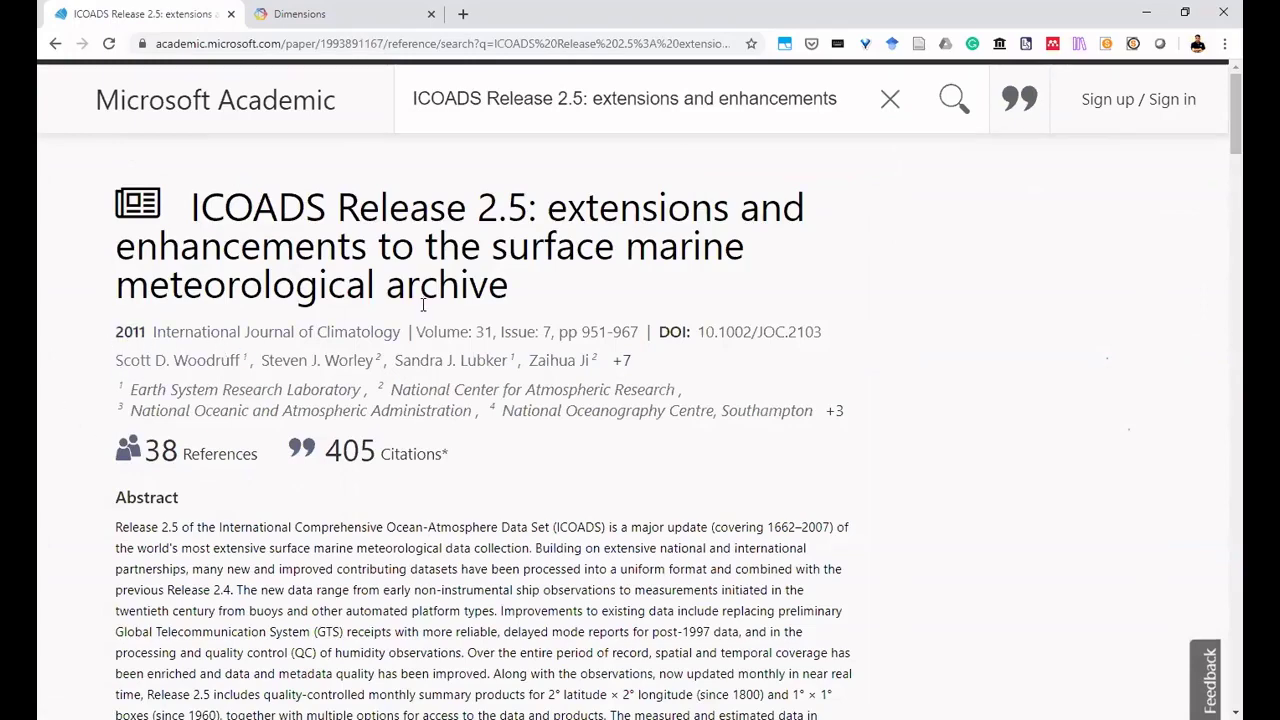
scroll(171, 375, "down", 2)
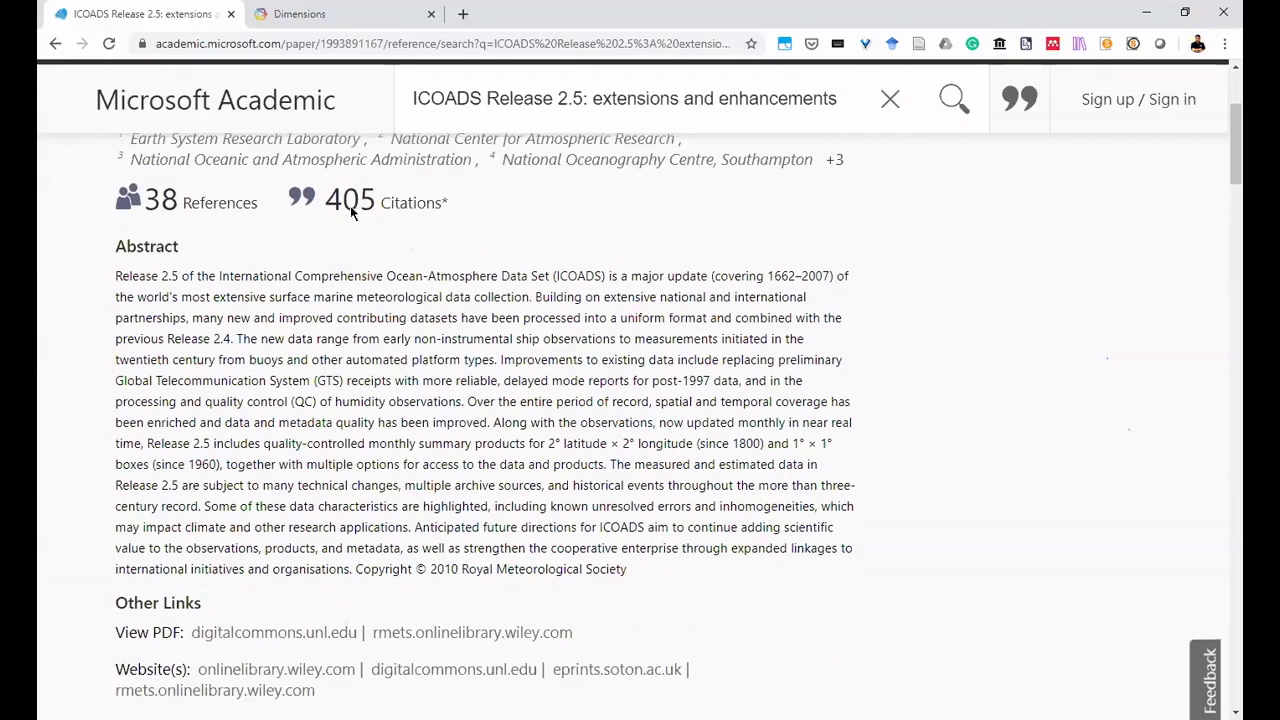
scroll(309, 277, "up", 2)
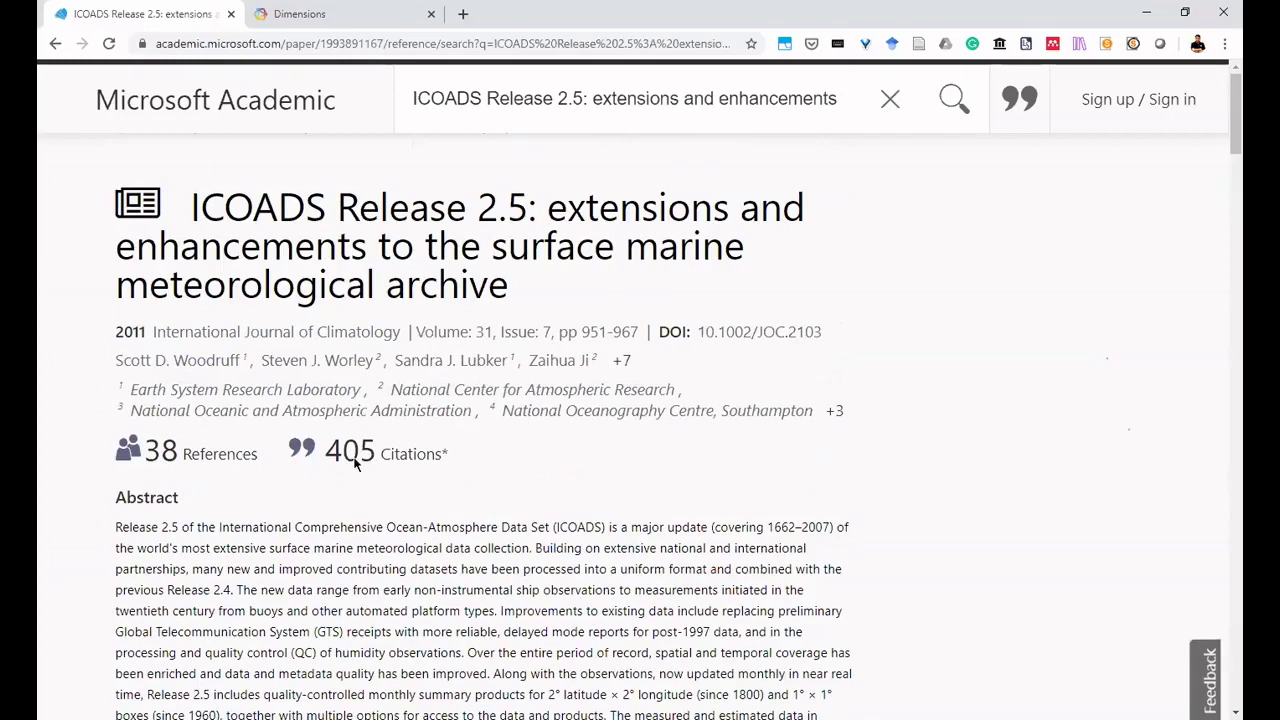
scroll(382, 458, "down", 3)
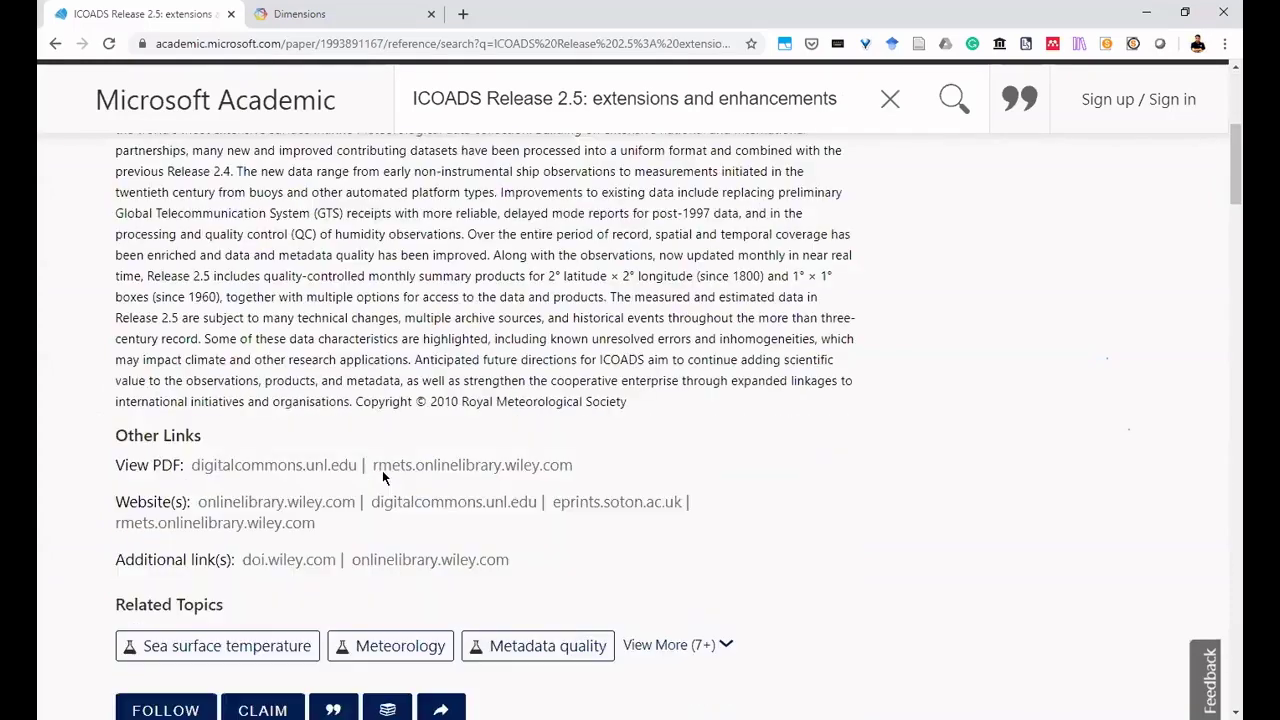
scroll(390, 474, "up", 3)
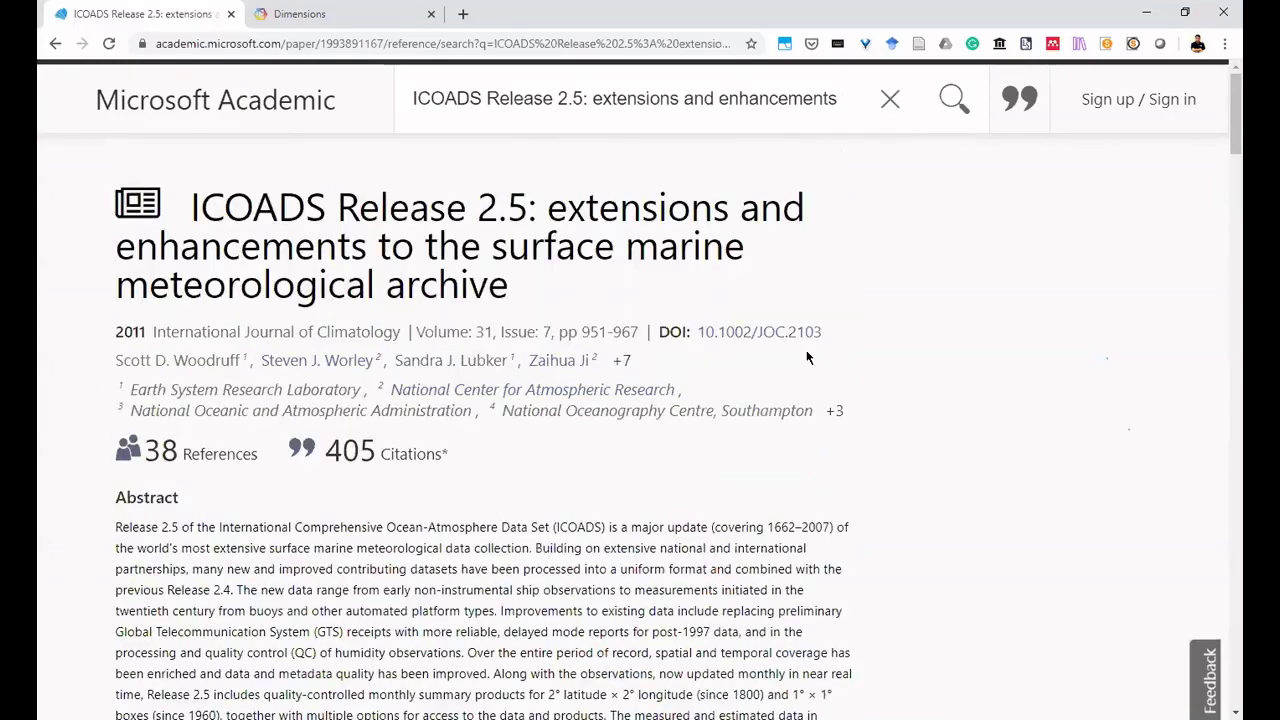
scroll(131, 427, "down", 3)
scroll(131, 427, "down", 2)
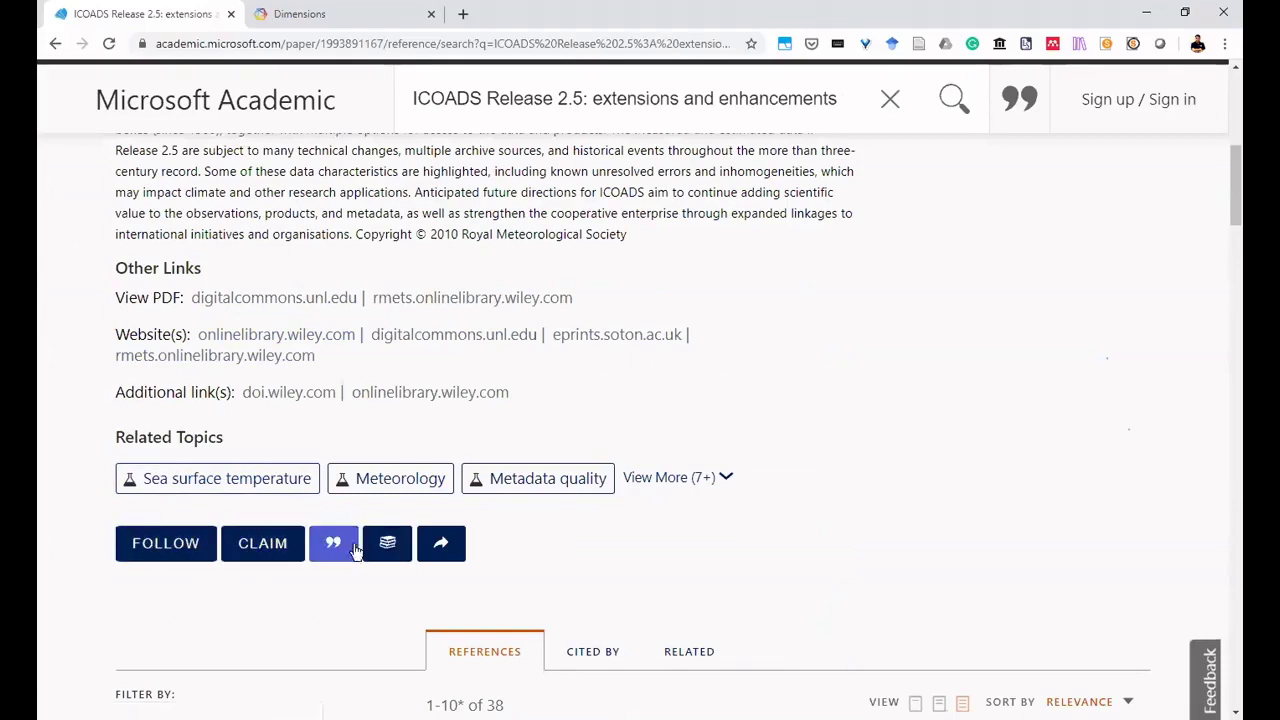
Examine the paper's list of references and highlight the total number of references listed.
scroll(679, 537, "down", 3)
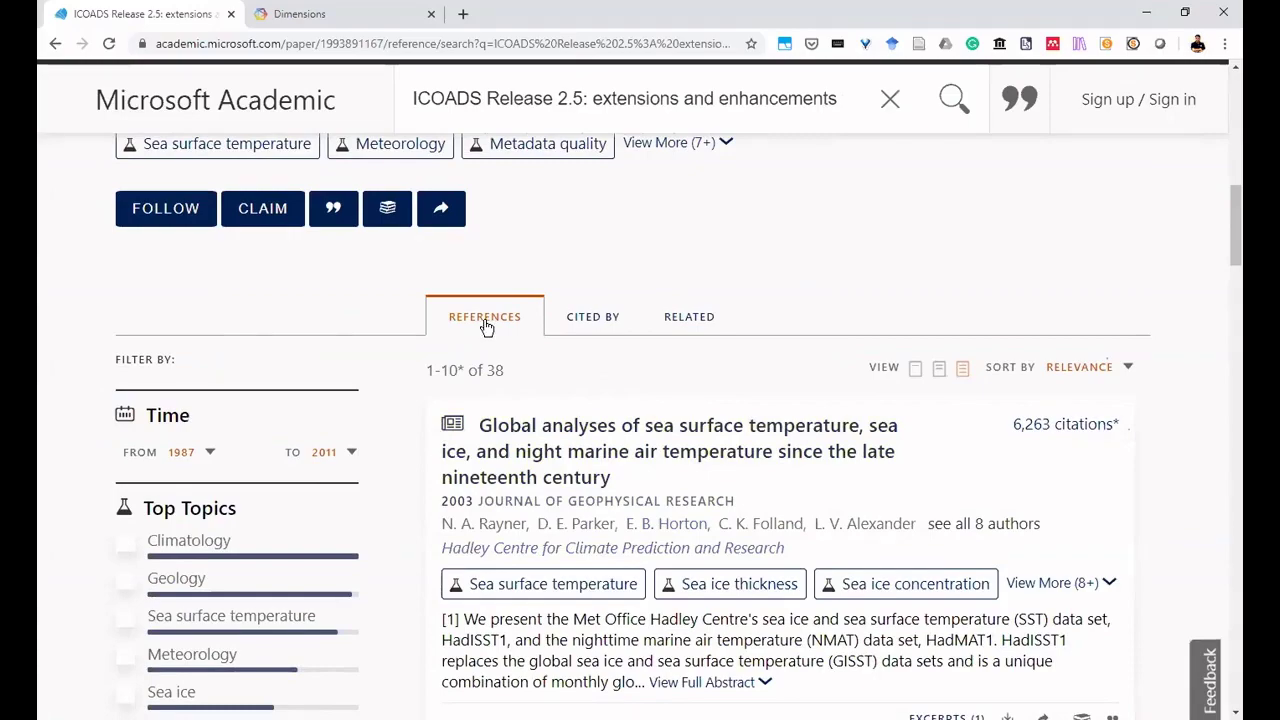
scroll(490, 337, "up", 6)
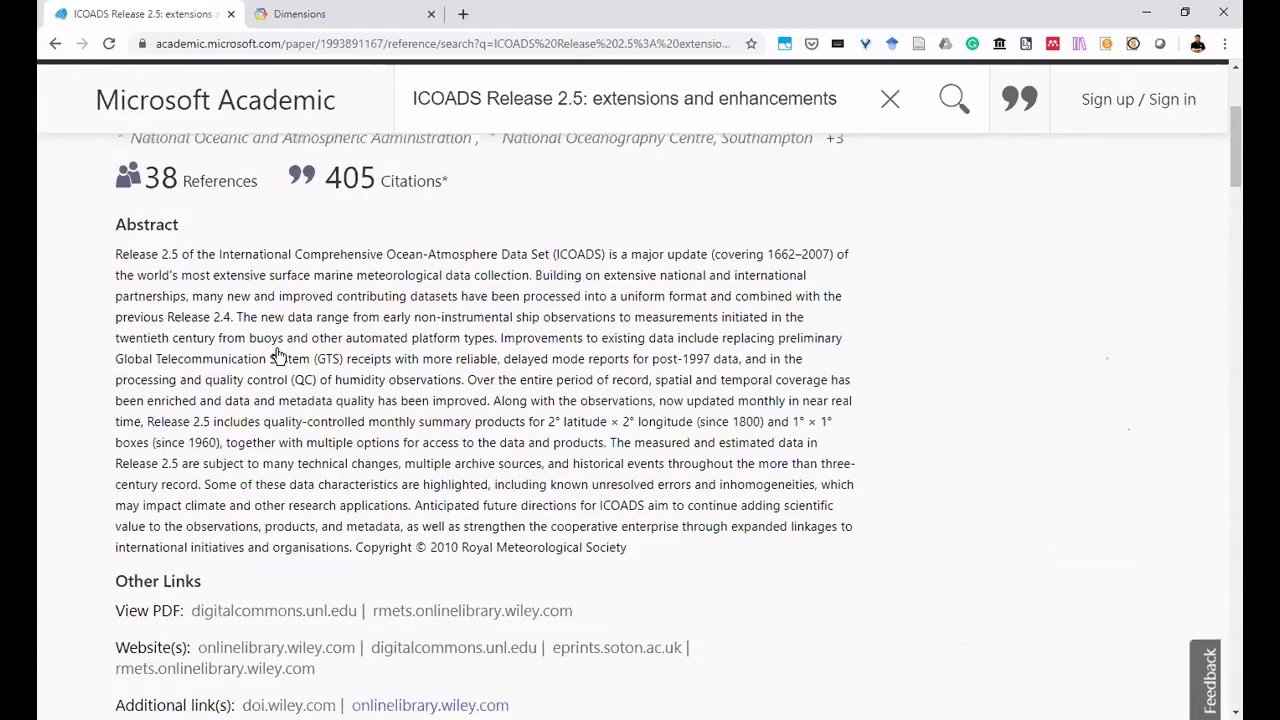
scroll(434, 435, "down", 1)
scroll(507, 416, "down", 5)
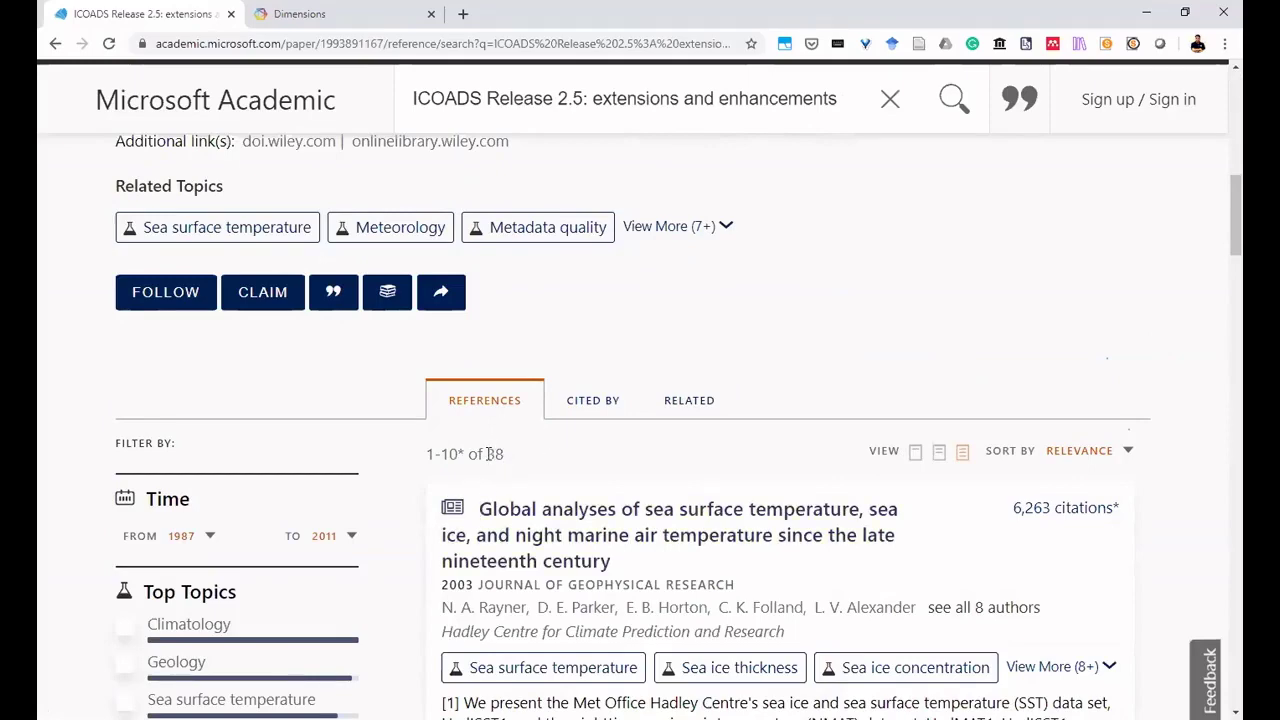
left_click_drag(488, 454, 507, 462)
scroll(516, 493, "down", 5)
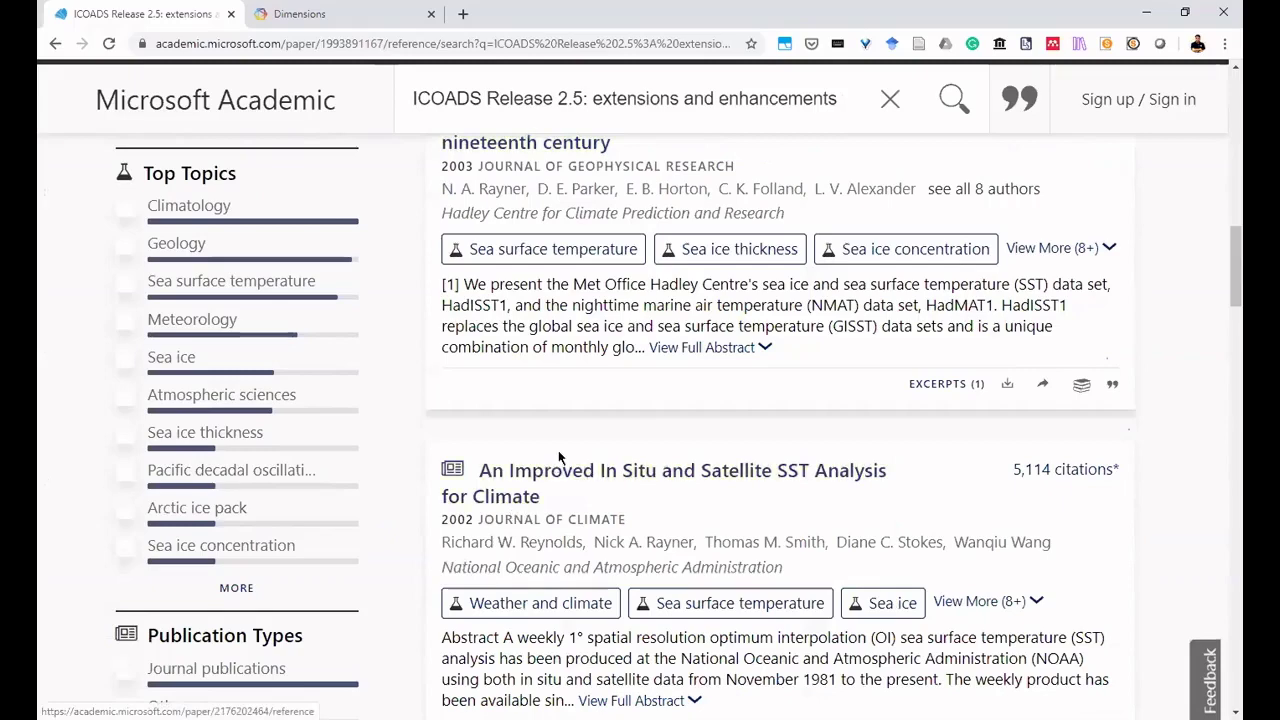
scroll(560, 460, "up", 3)
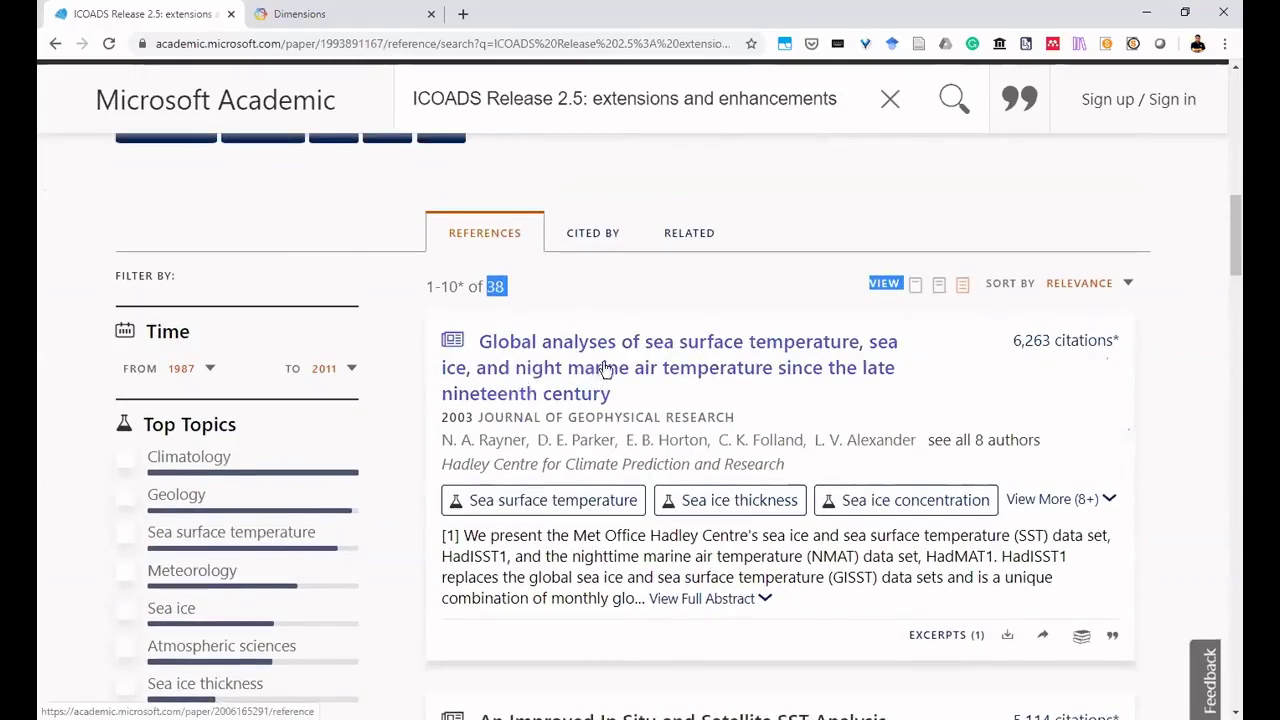
Show the papers that cite this one, compare the list with the citation count in the paper's header, and highlight the list's total.
left_click(575, 240)
scroll(531, 389, "up", 8)
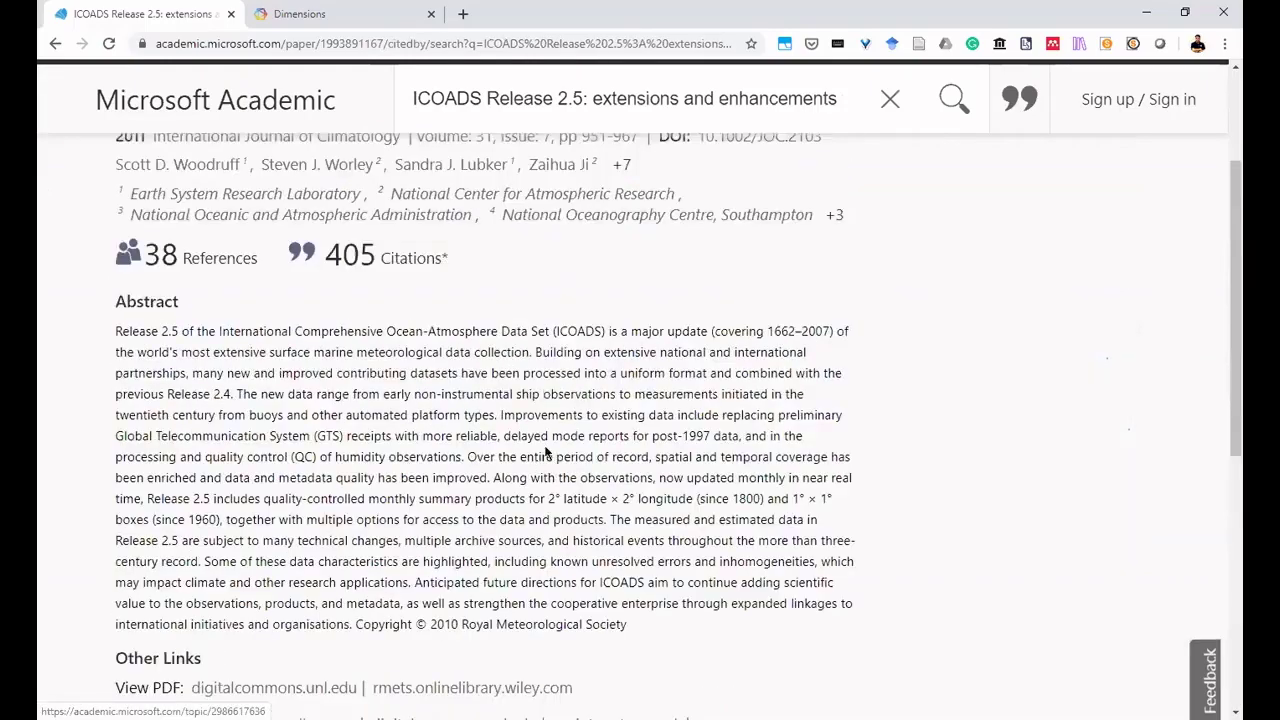
scroll(600, 440, "down", 3)
scroll(690, 435, "down", 7)
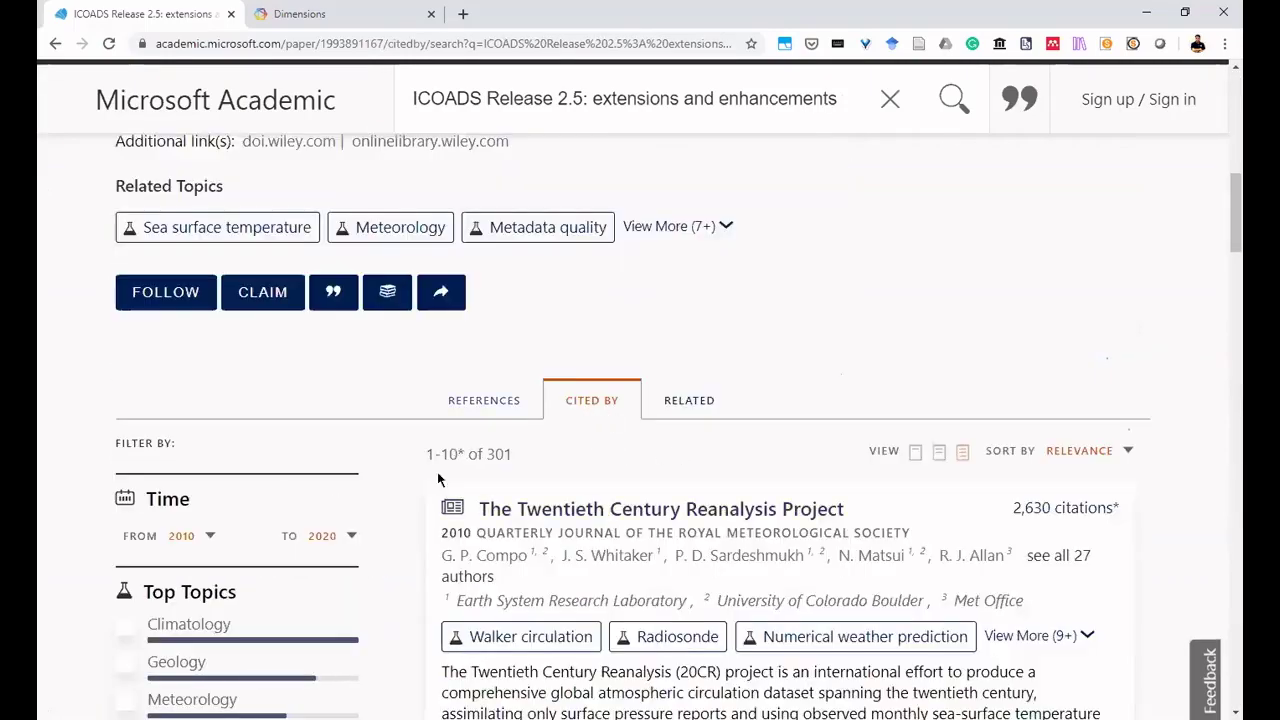
scroll(604, 470, "down", 1)
scroll(590, 440, "down", 3)
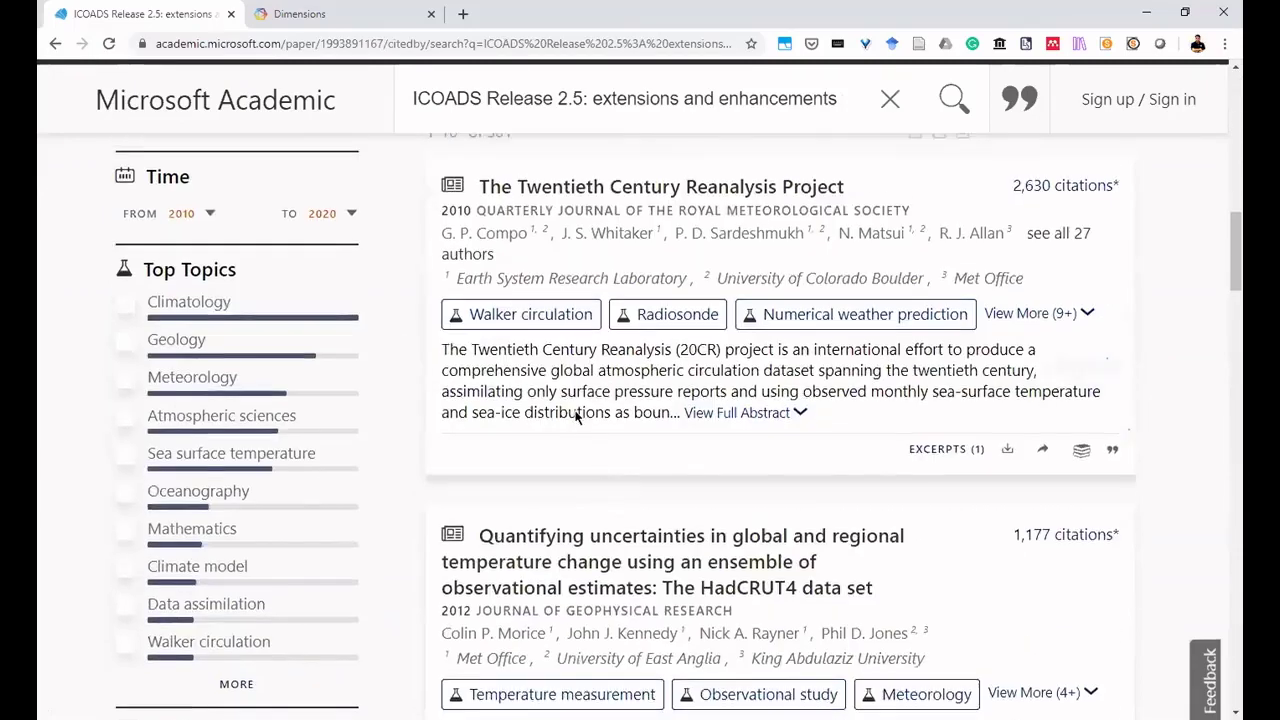
scroll(565, 640, "up", 6)
left_click_drag(489, 621, 527, 627)
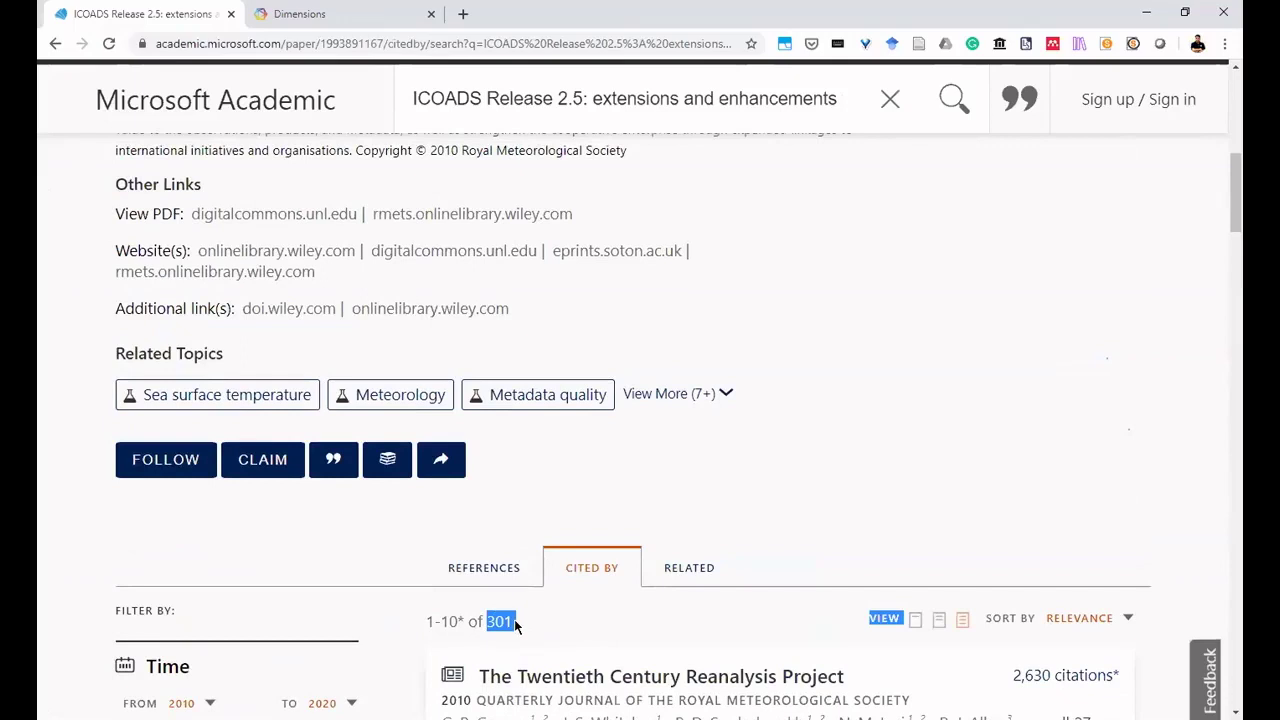
left_click(516, 624)
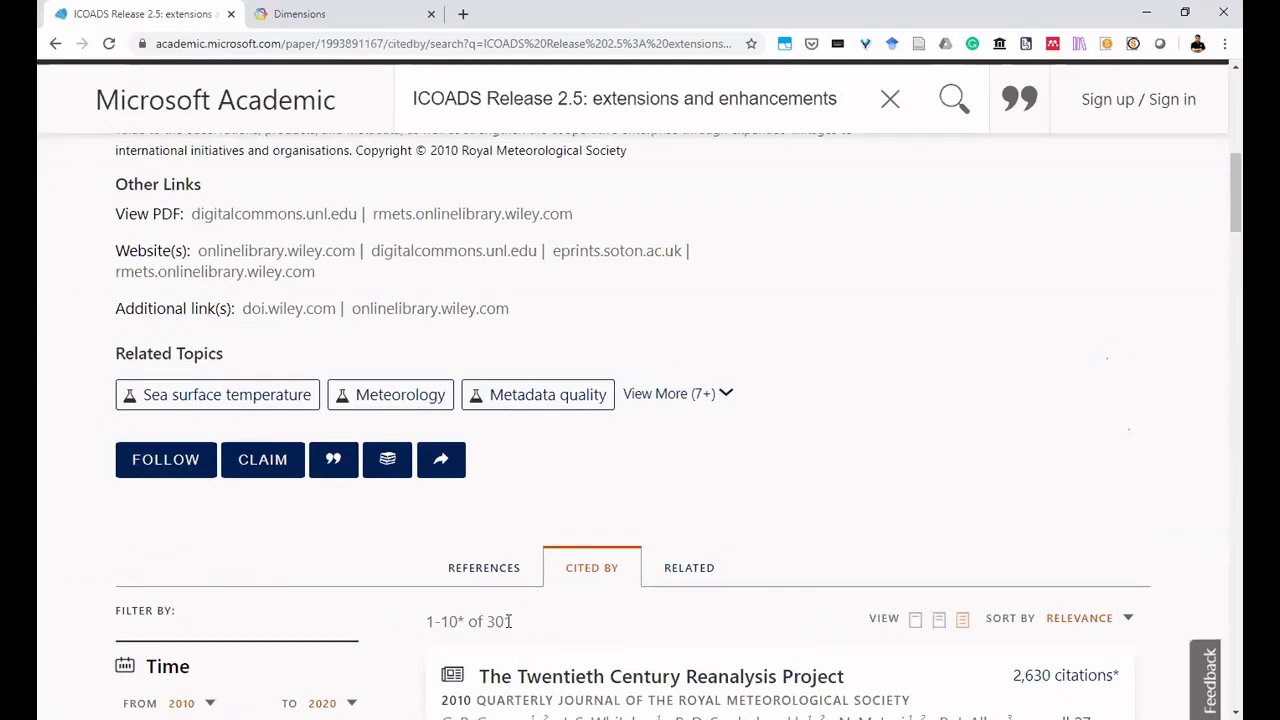
left_click_drag(516, 624, 490, 621)
Show the papers related to "ICOADS Release 2.5" and browse through the list.
left_click(701, 582)
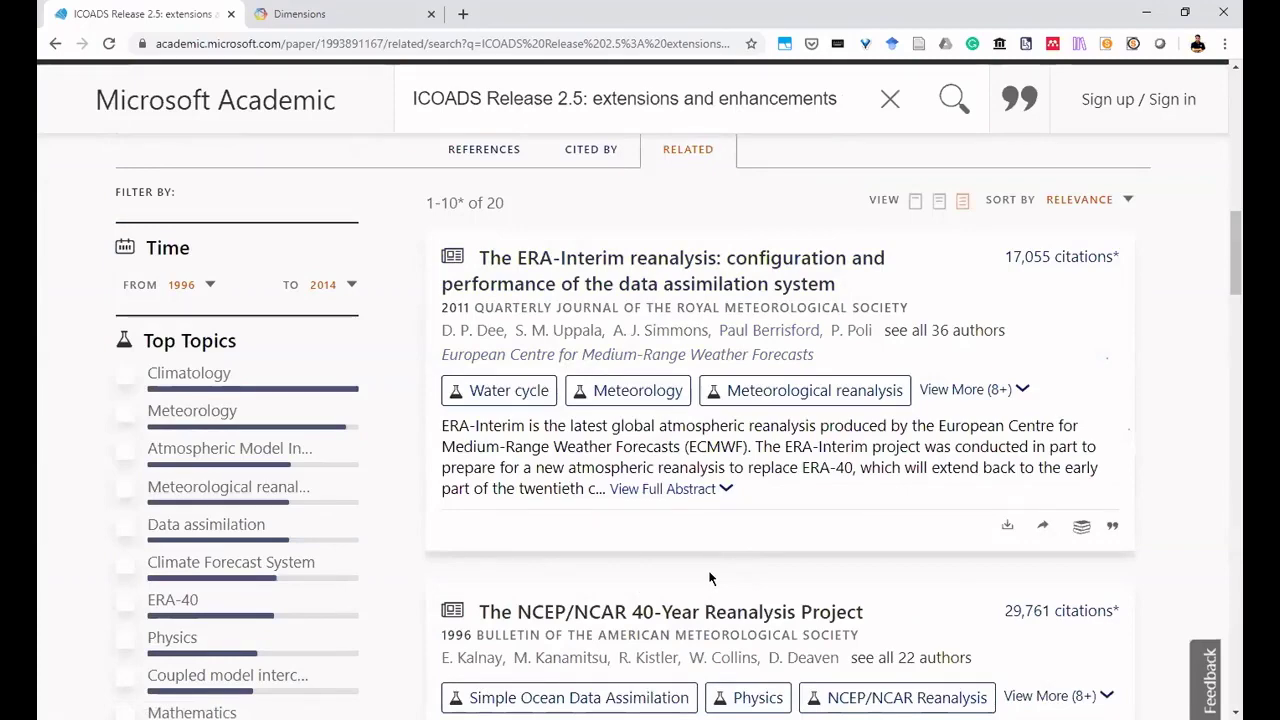
scroll(705, 430, "down", 4)
scroll(705, 431, "down", 8)
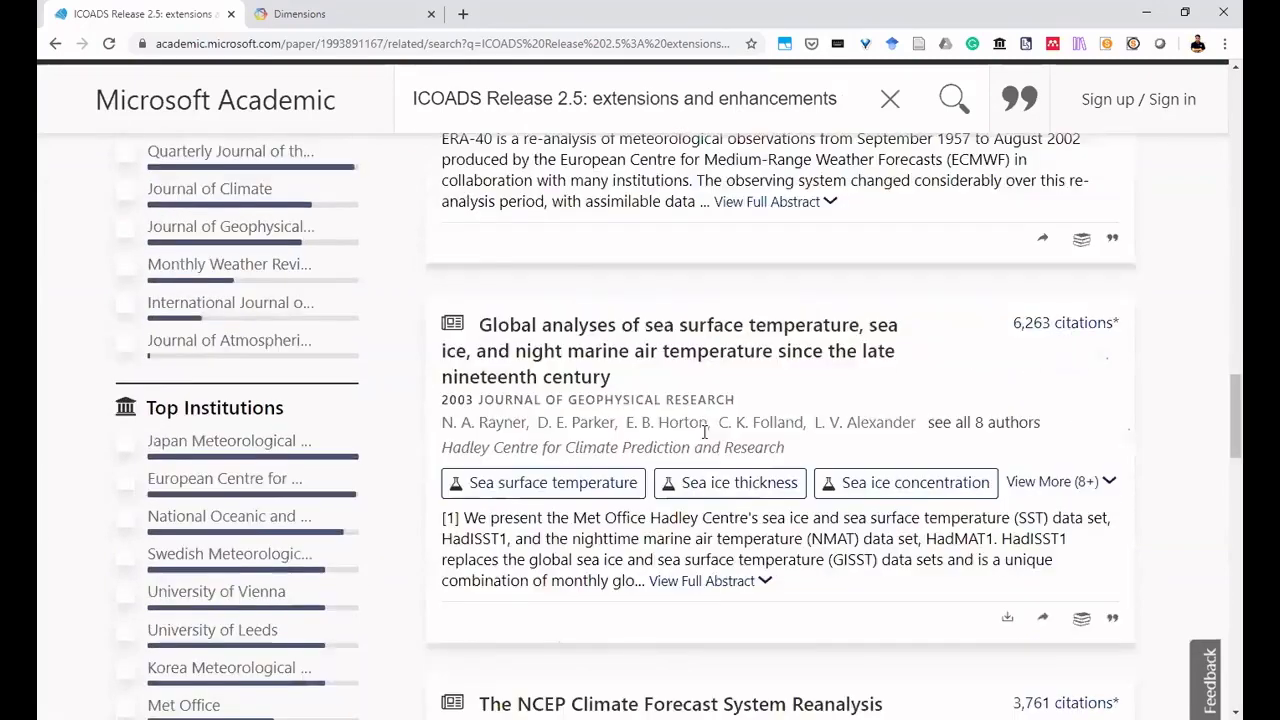
scroll(708, 434, "down", 2)
scroll(707, 438, "down", 2)
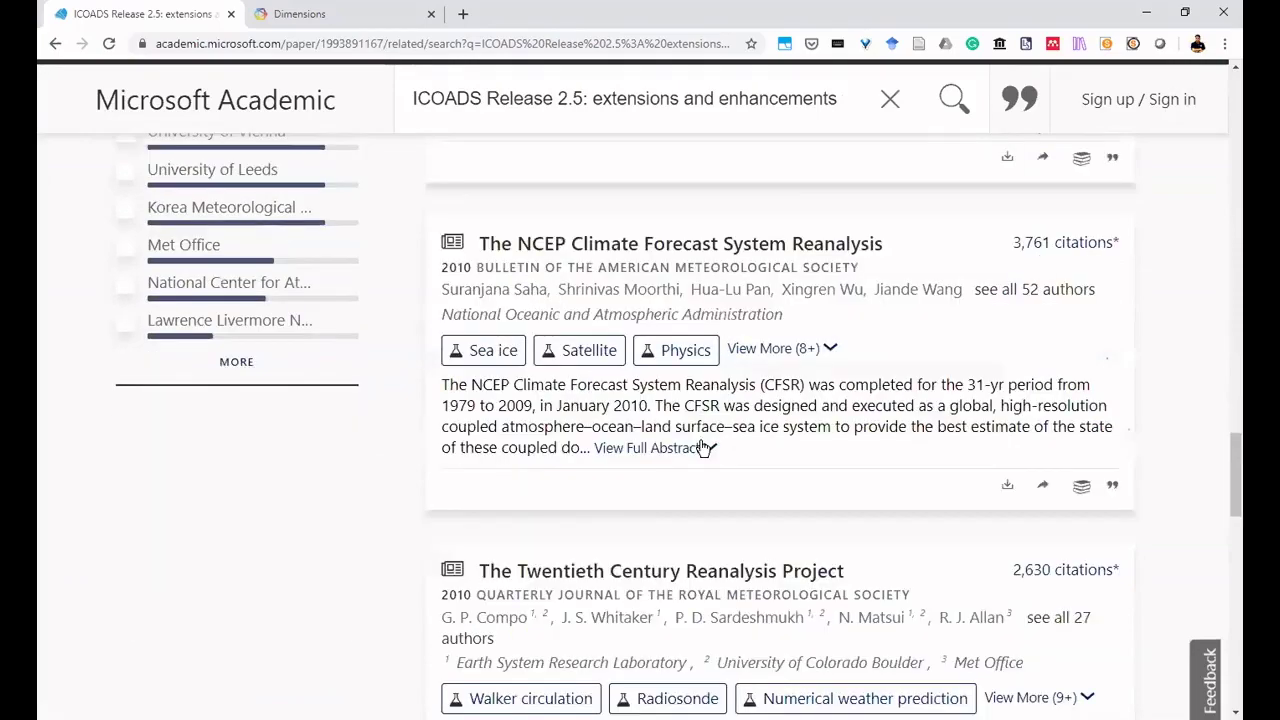
scroll(705, 445, "up", 15)
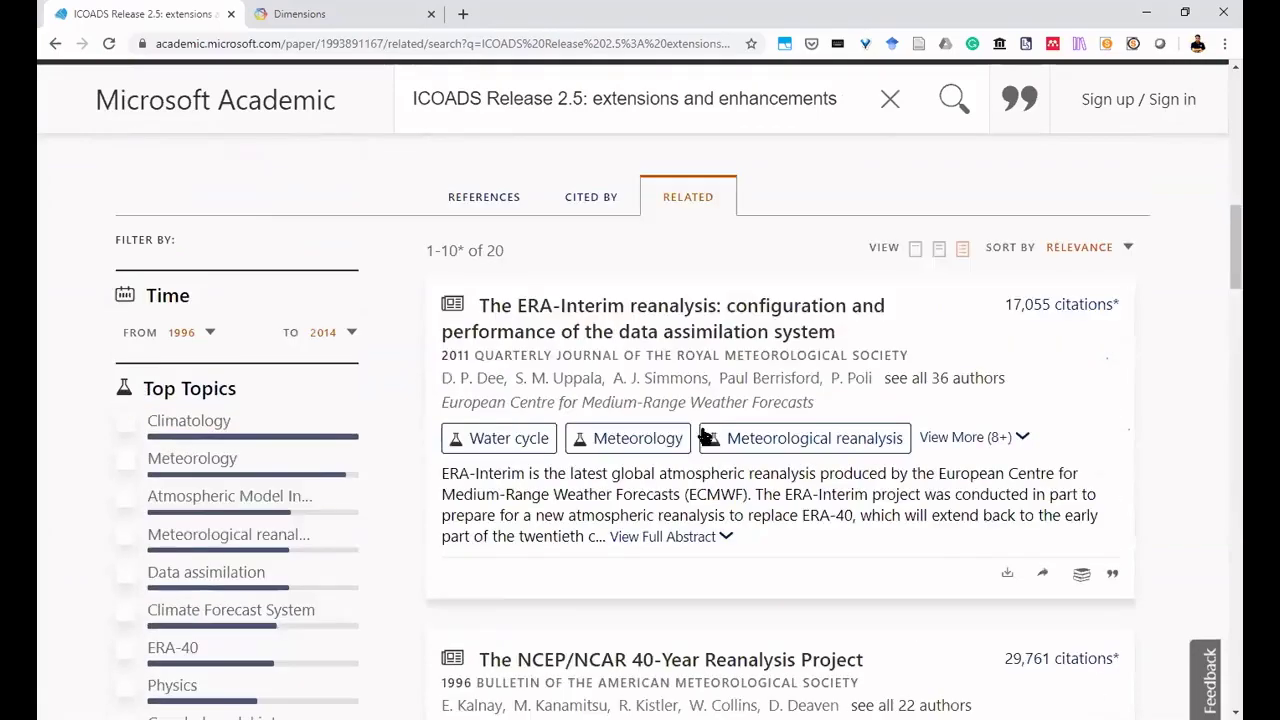
scroll(705, 437, "up", 9)
scroll(628, 482, "up", 2)
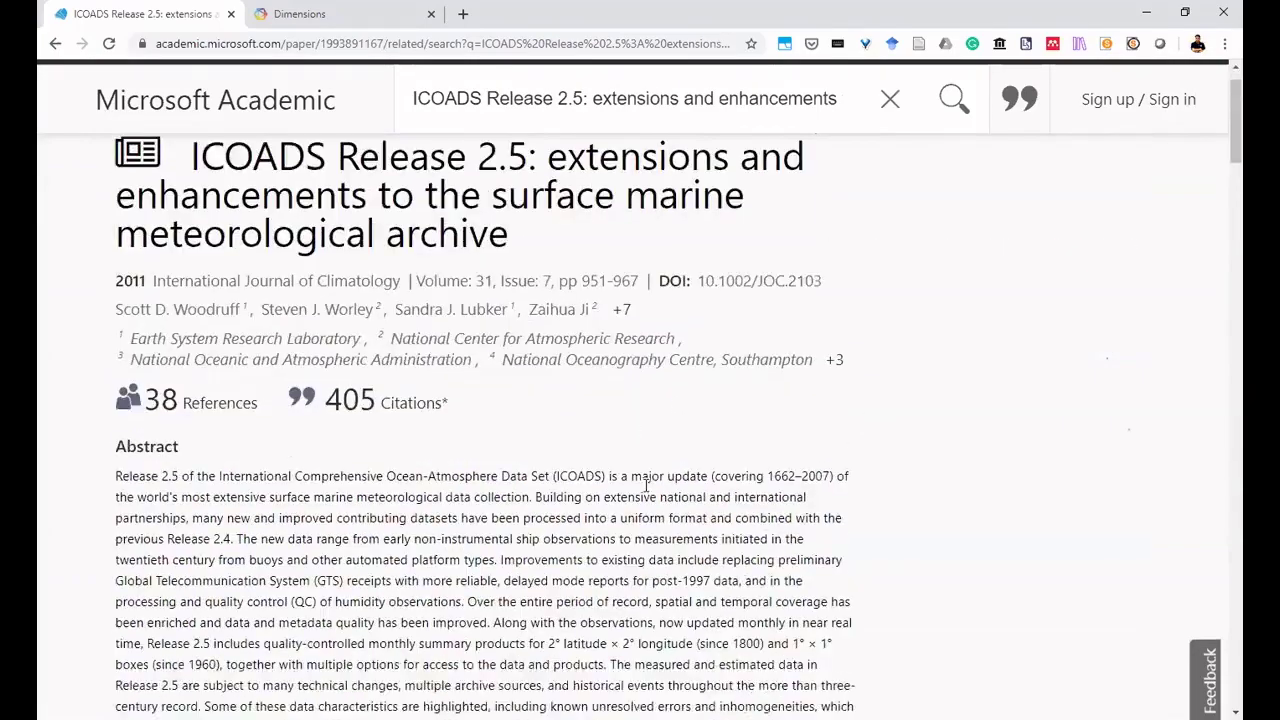
Review the filters offered for the related papers, including time, topics, publication types, authors, journals and institutions.
scroll(237, 569, "down", 12)
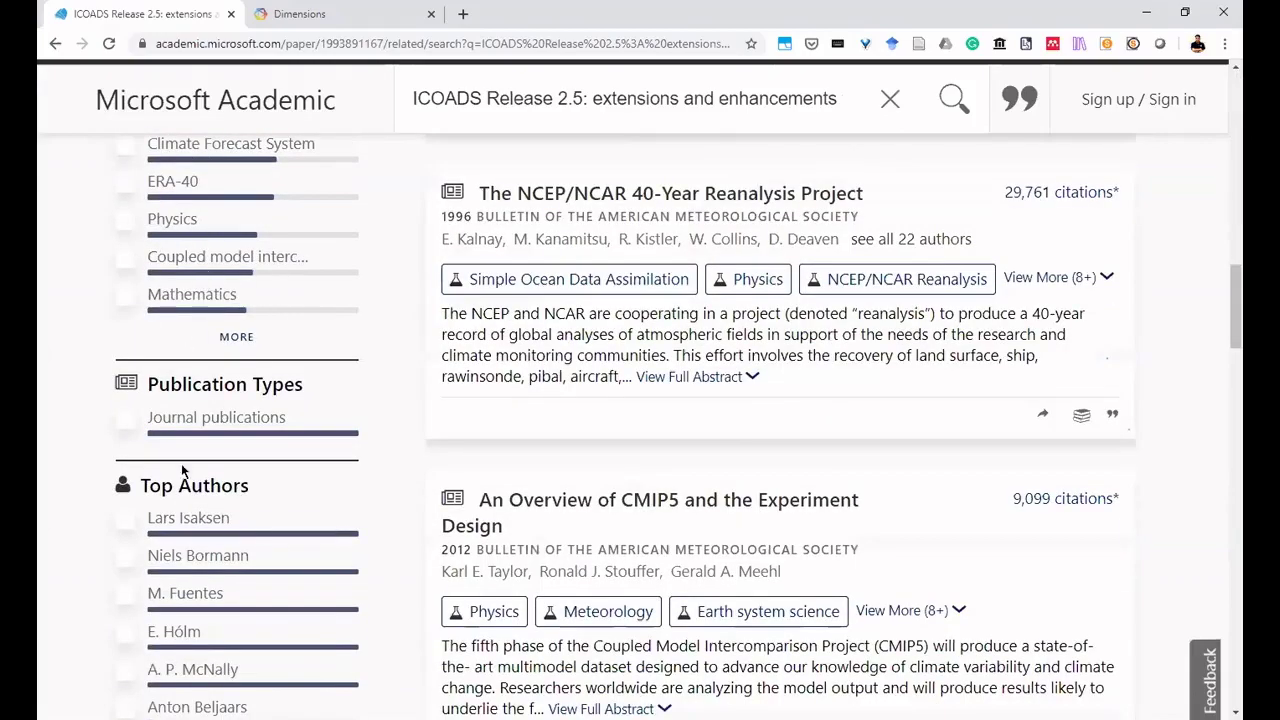
scroll(190, 540, "down", 5)
scroll(190, 550, "down", 10)
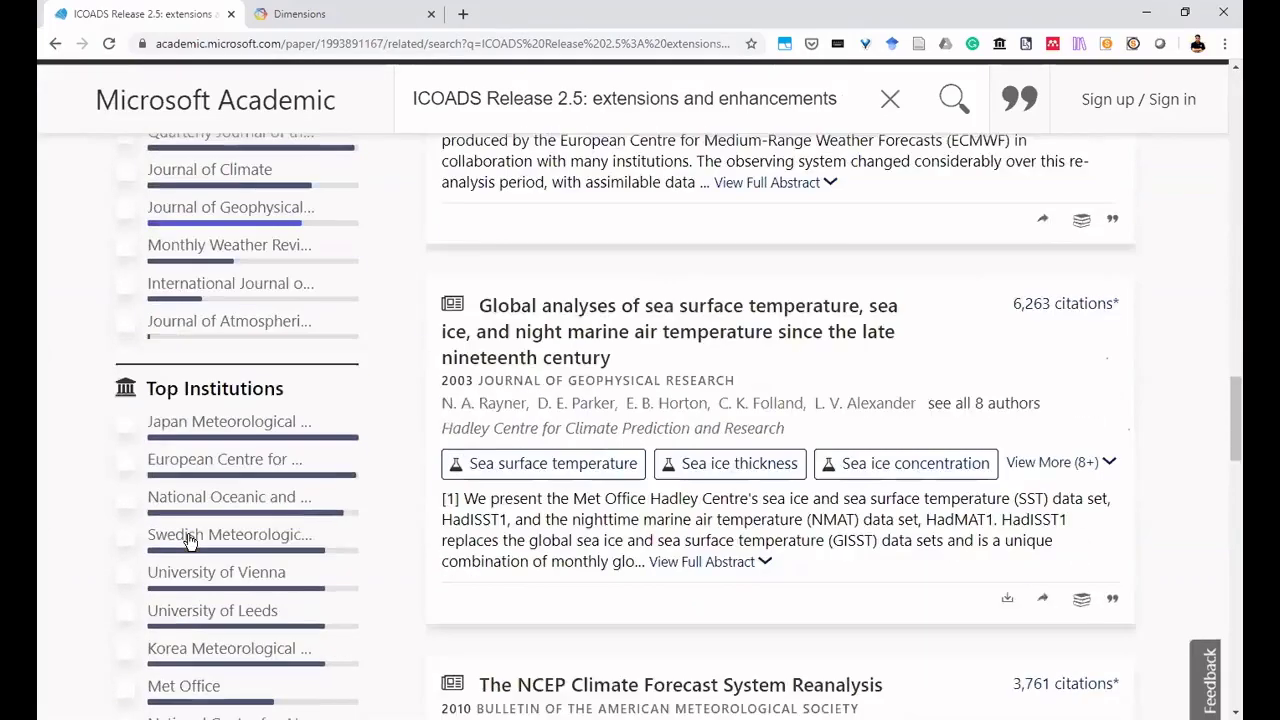
scroll(186, 530, "up", 6)
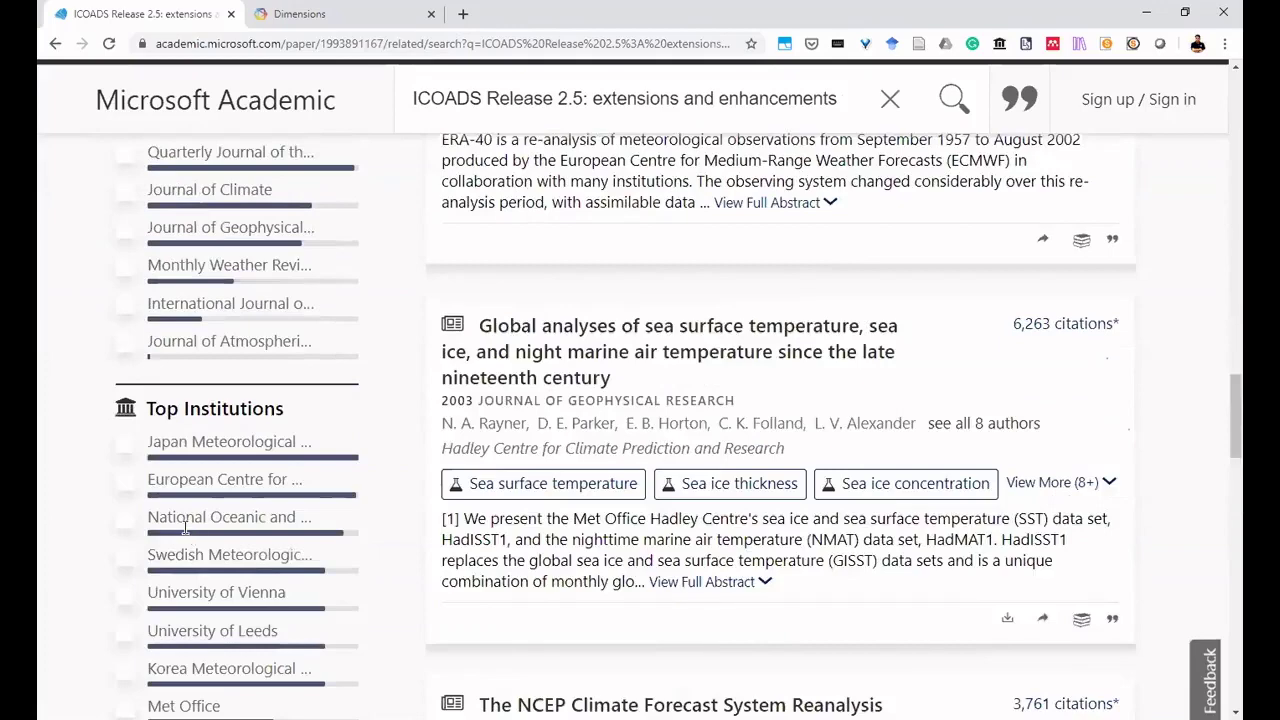
scroll(190, 510, "up", 5)
scroll(200, 462, "up", 5)
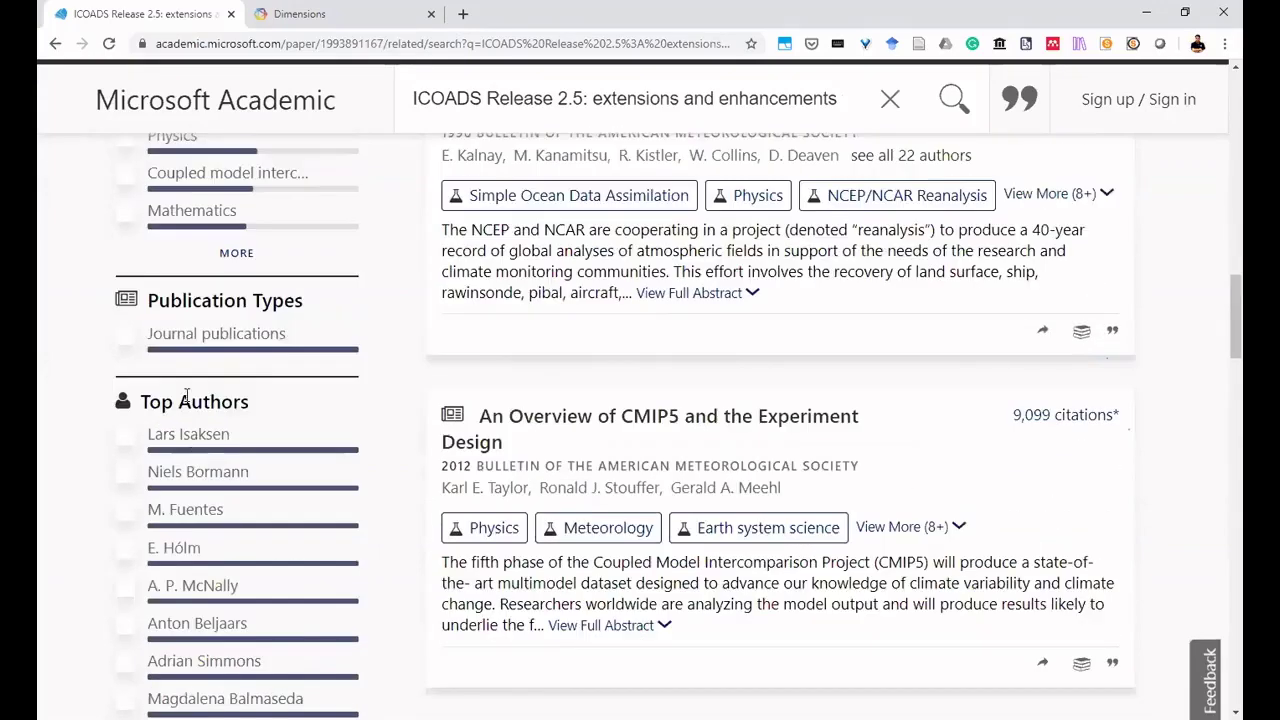
scroll(232, 528, "up", 3)
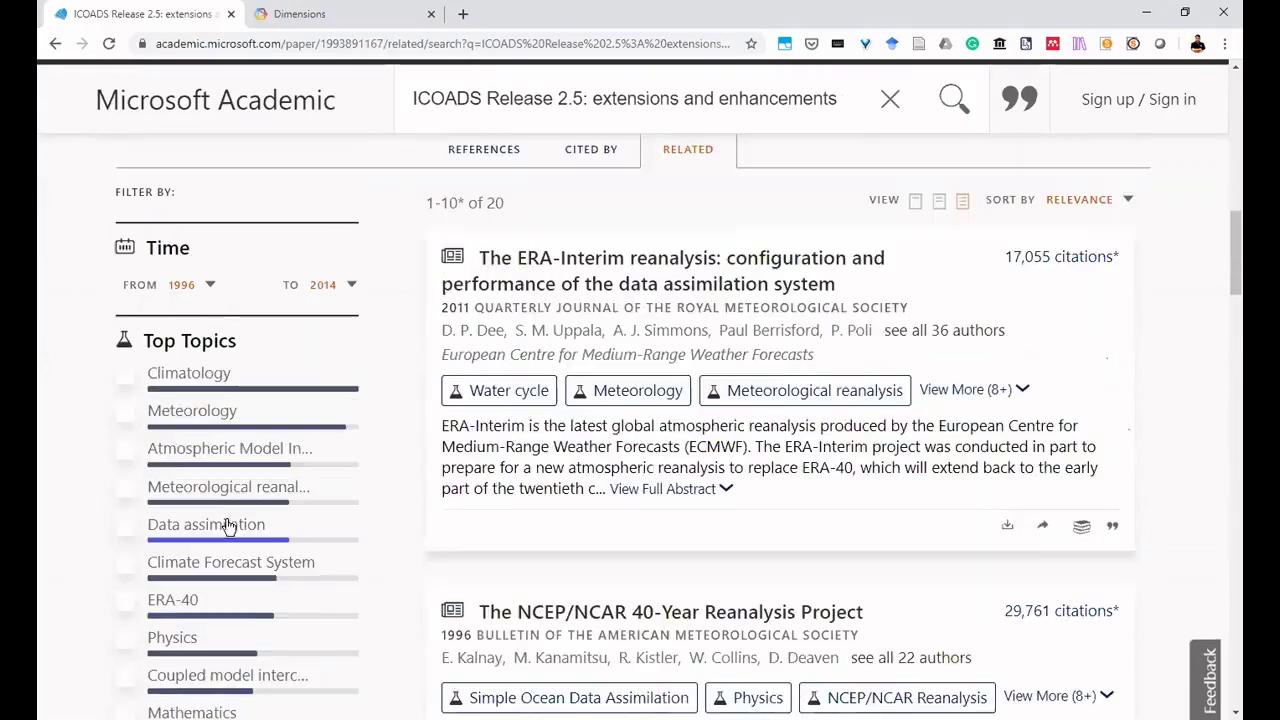
scroll(200, 390, "up", 3)
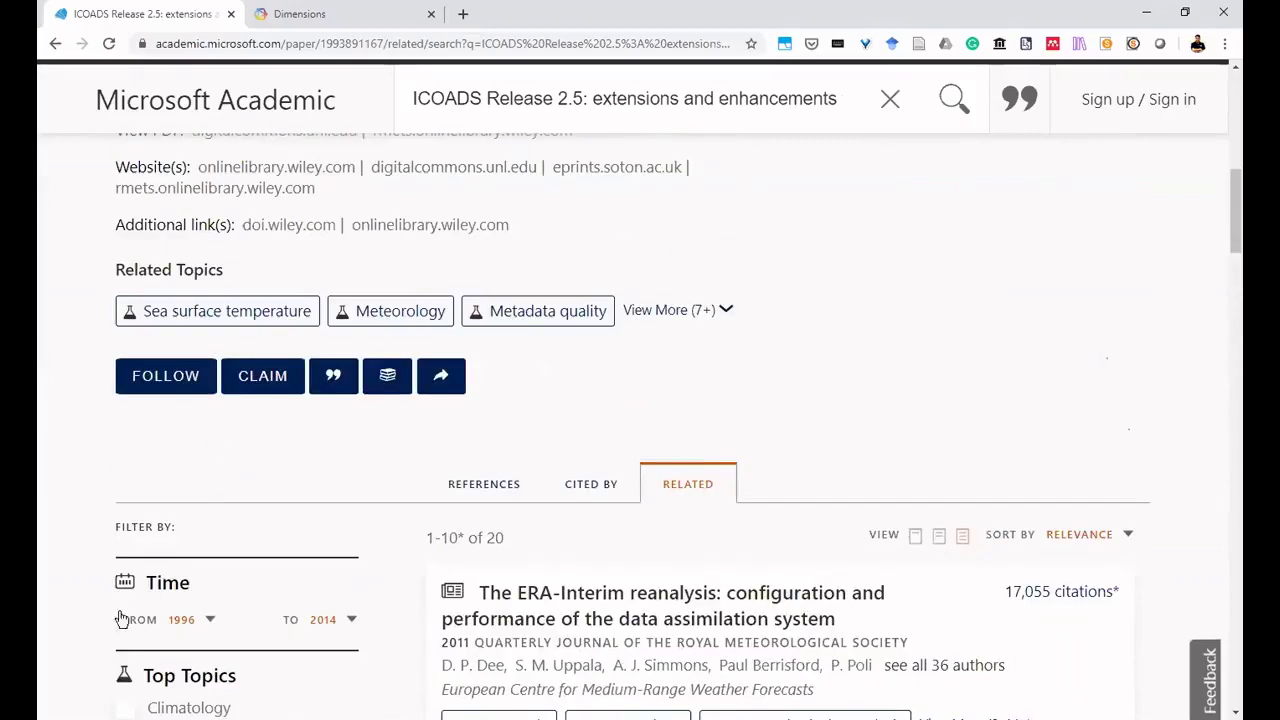
scroll(100, 350, "up", 5)
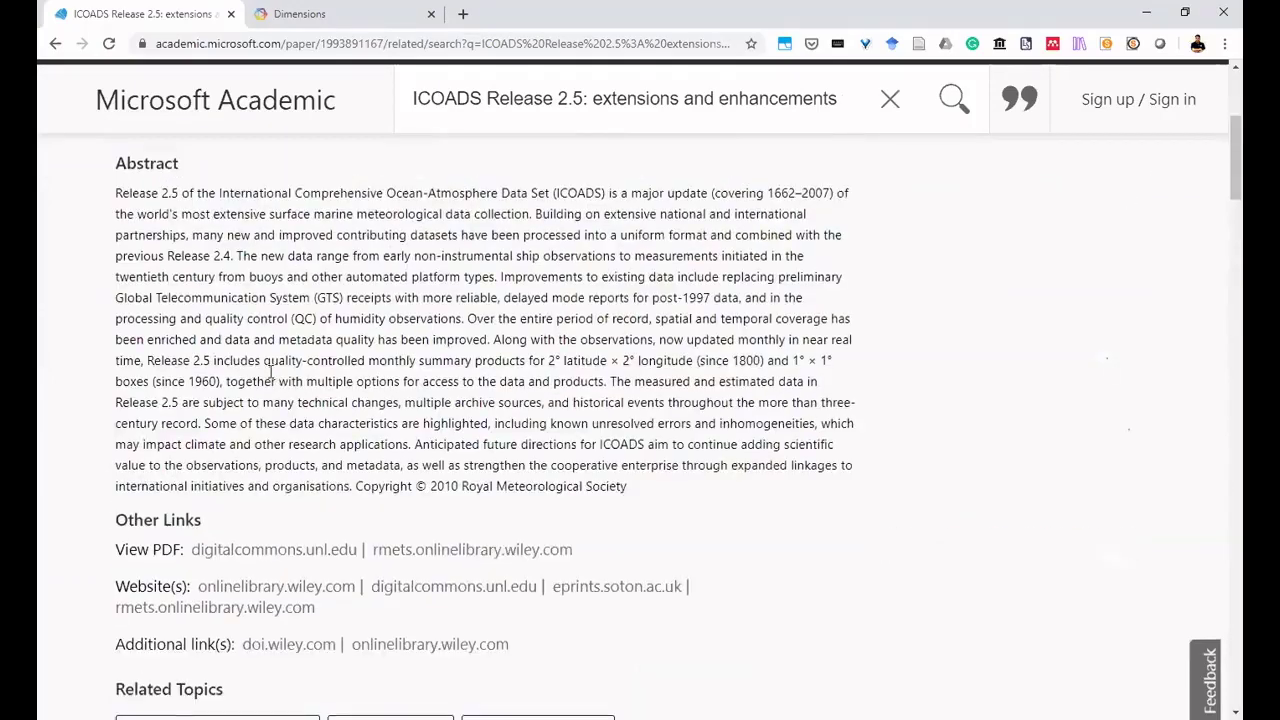
Leave the paper's detail page and go back to the "metadata quality" search results.
left_click(55, 44)
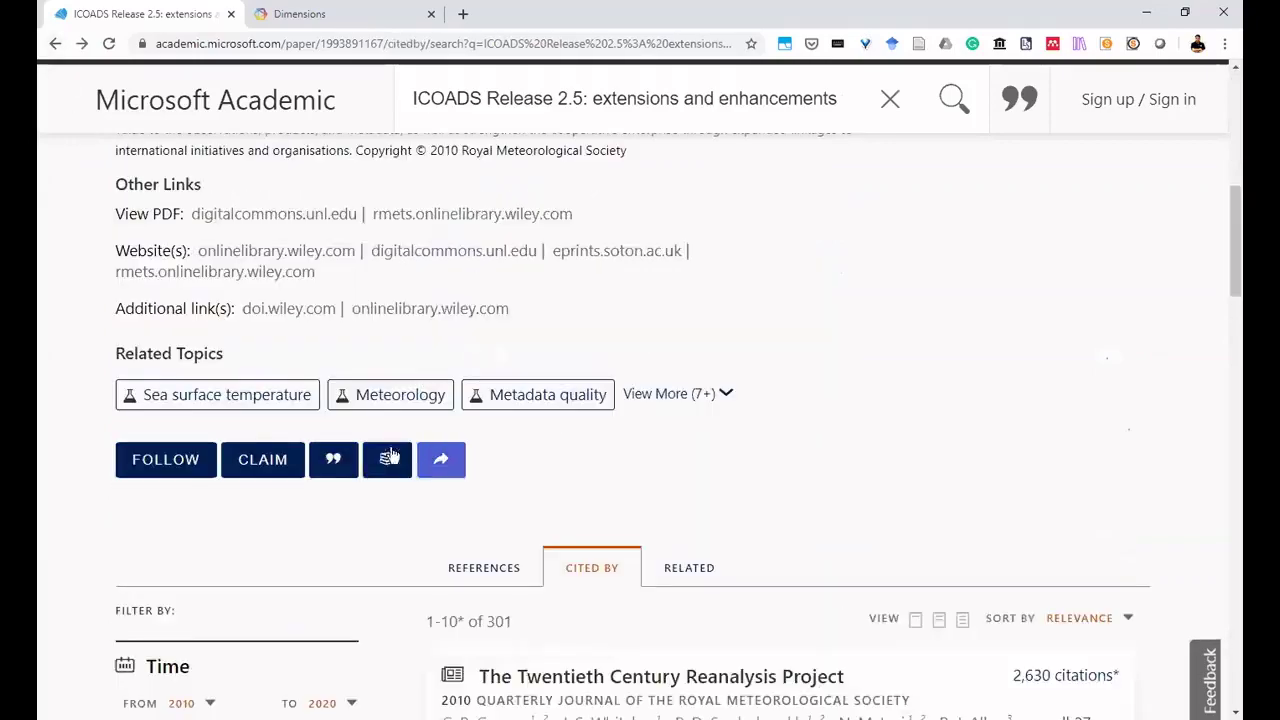
scroll(370, 443, "up", 4)
scroll(370, 443, "up", 5)
key("alt+Left")
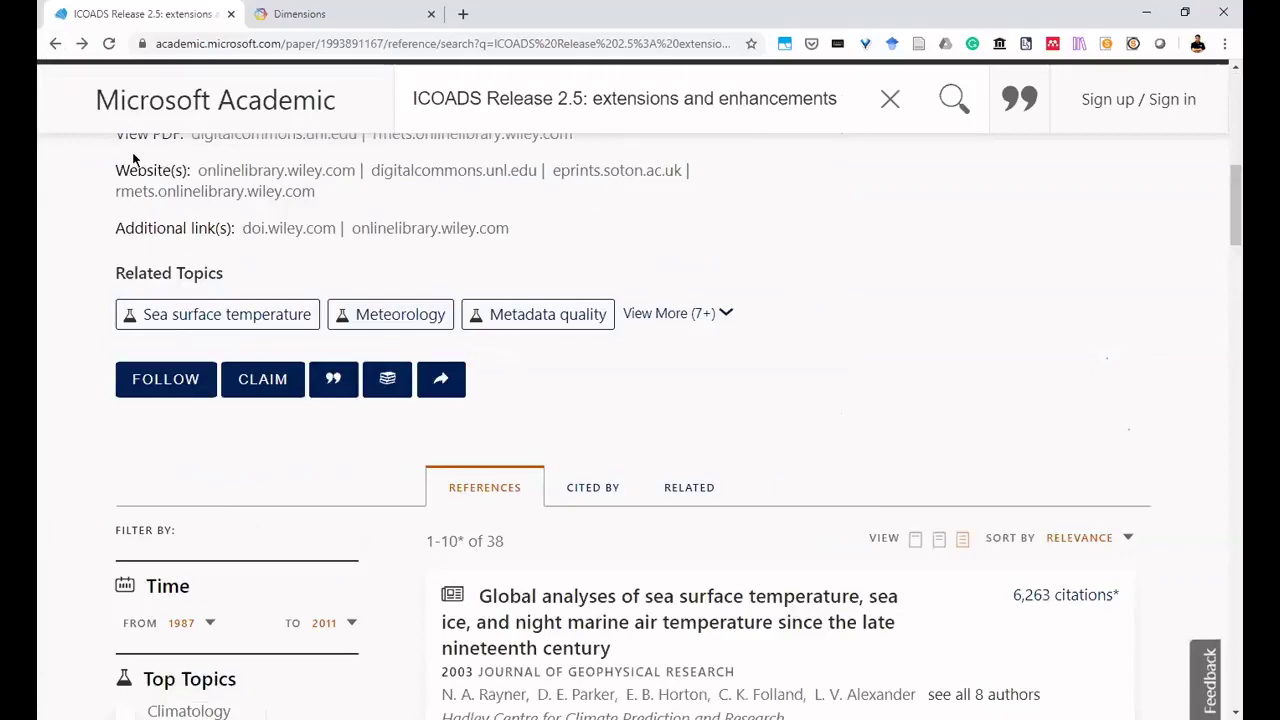
left_click(53, 45)
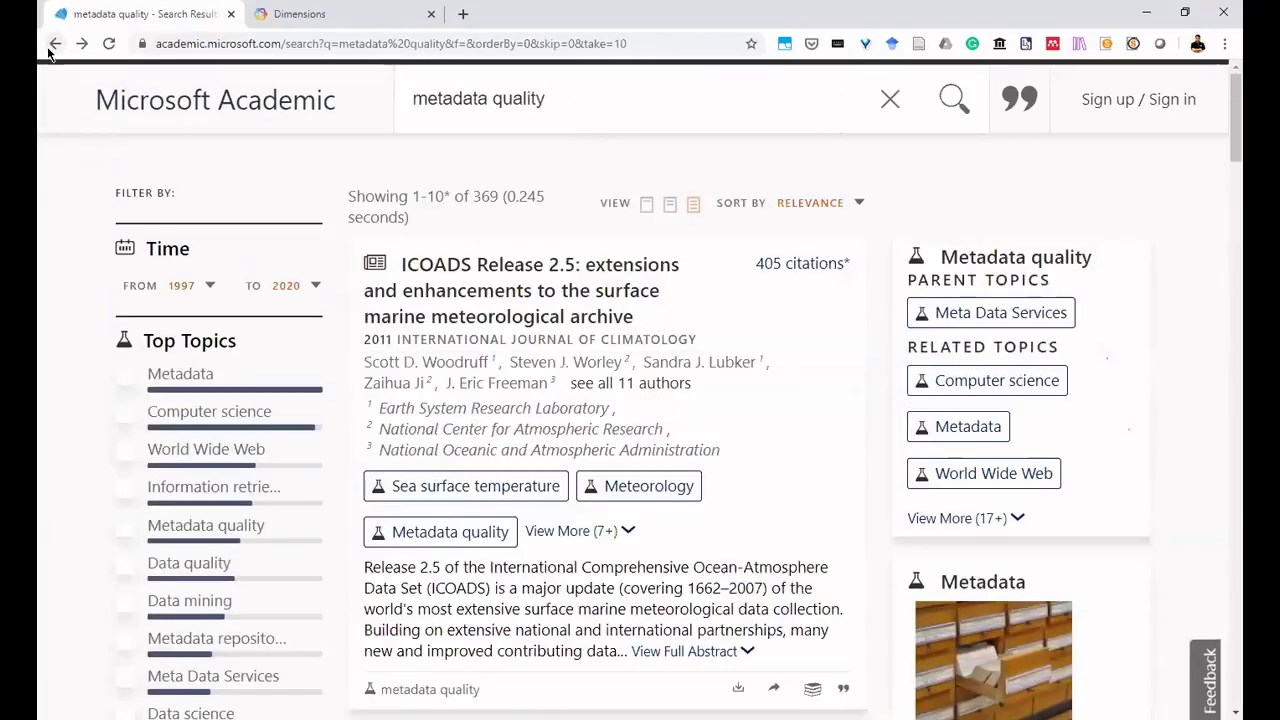
Filter the search results by the topics Metadata and Metadata quality.
scroll(490, 367, "down", 5)
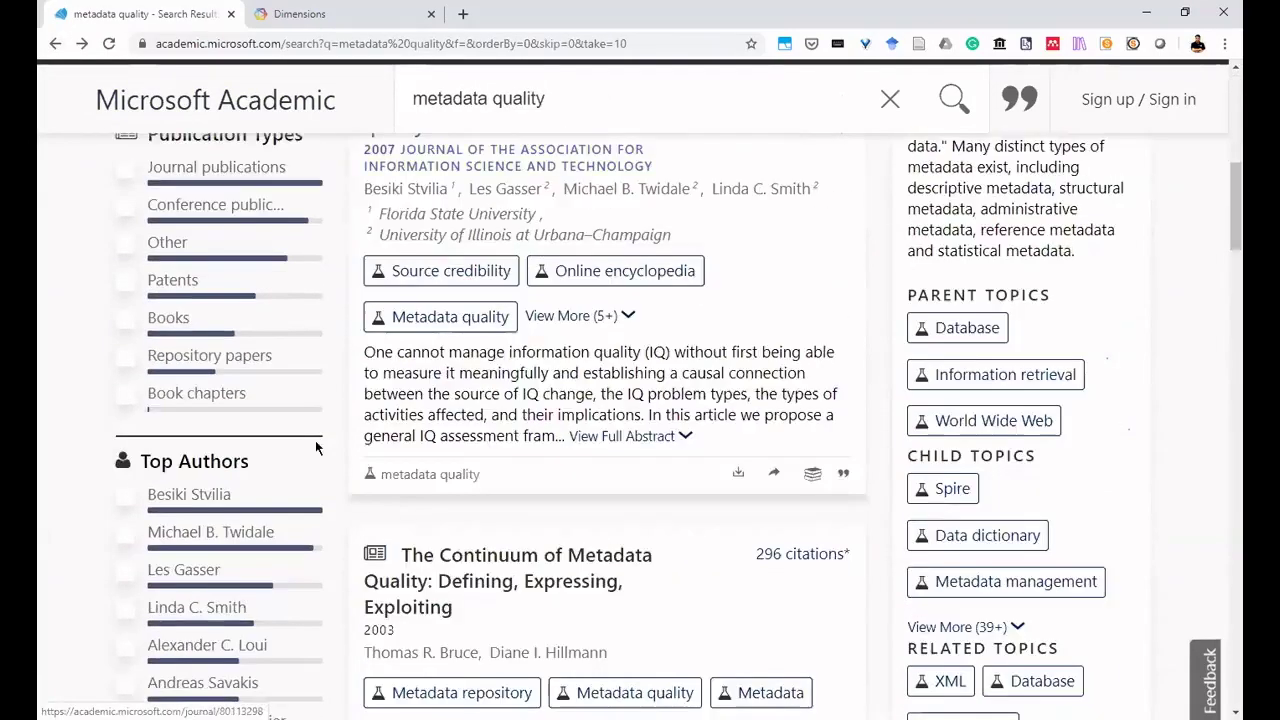
scroll(262, 464, "up", 2)
scroll(170, 350, "up", 2)
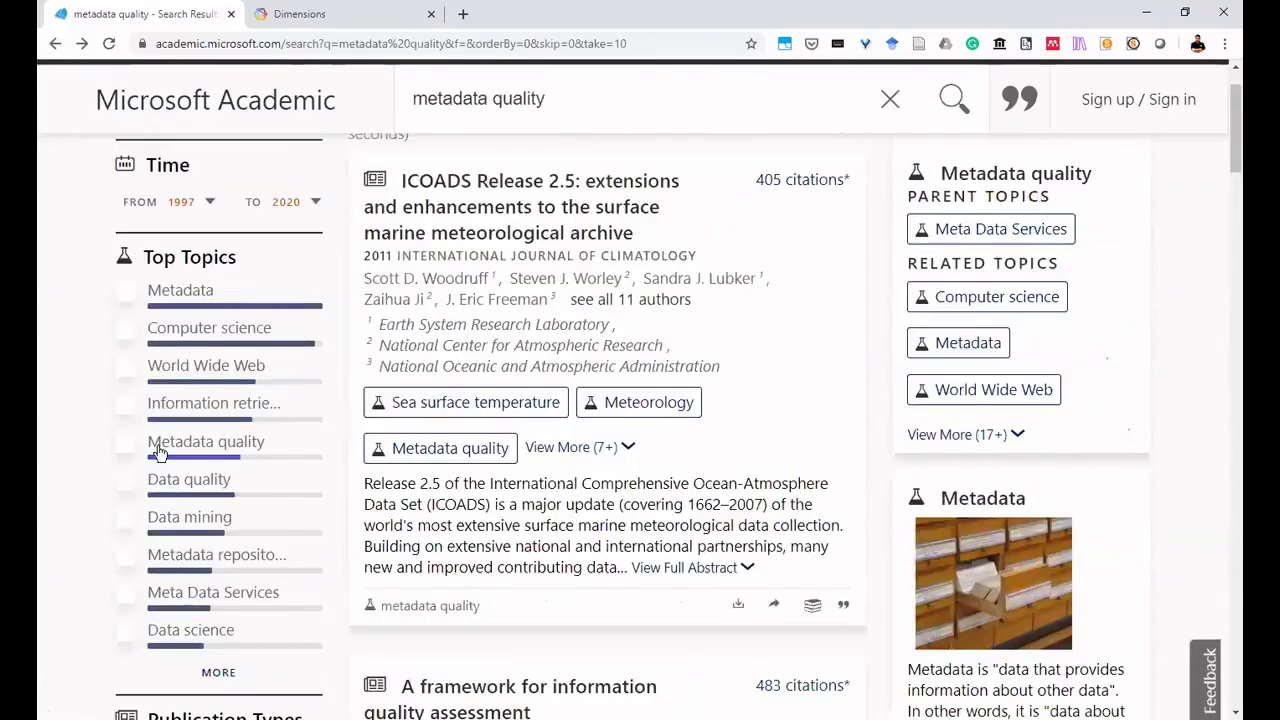
left_click(126, 290)
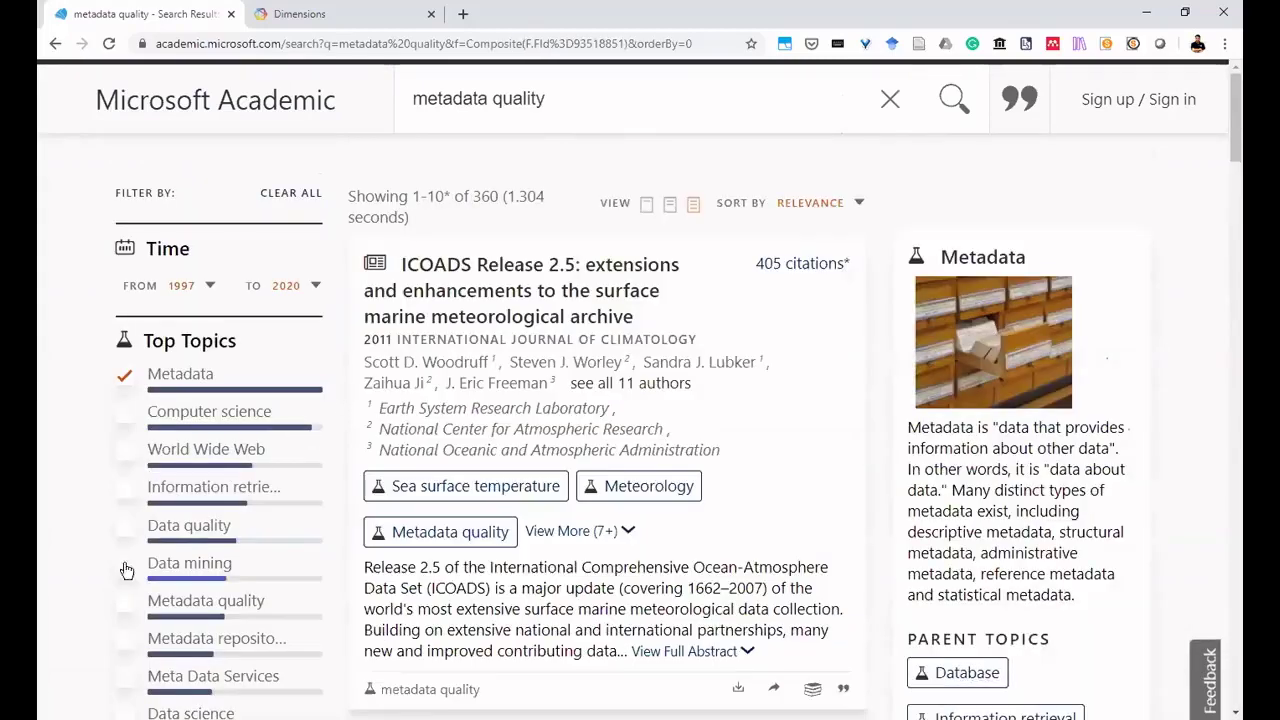
left_click(125, 602)
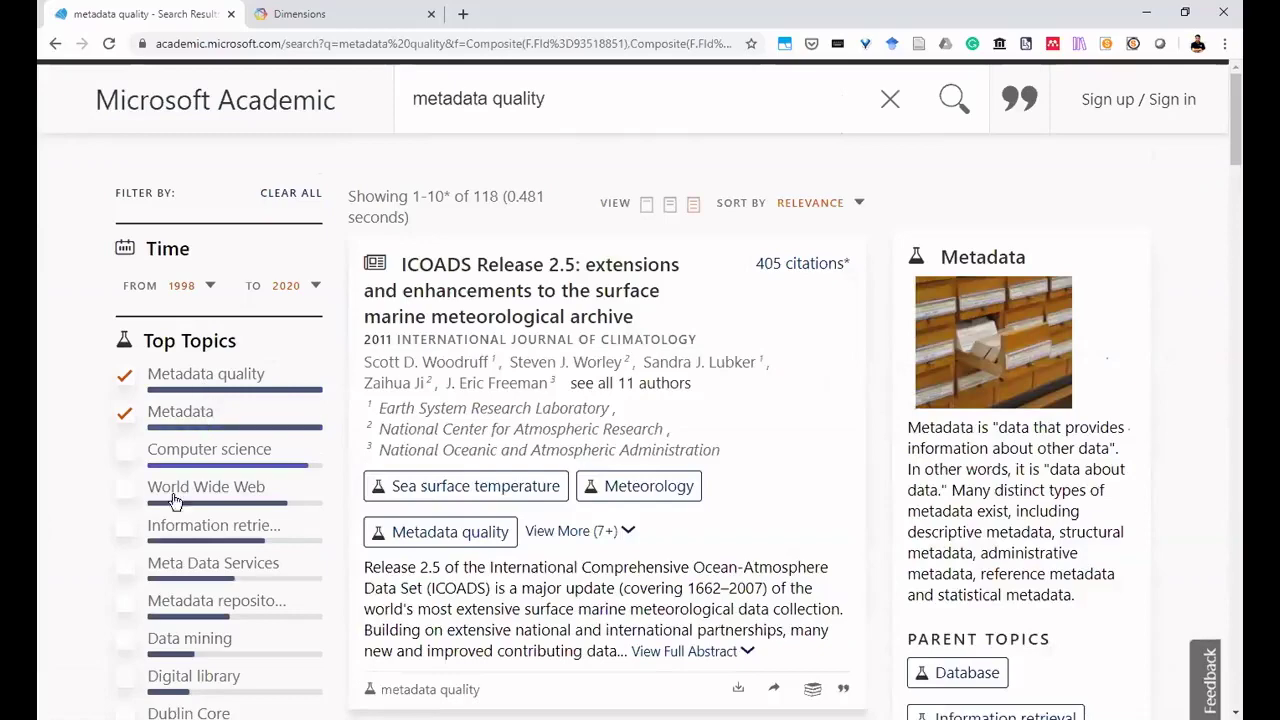
Narrow the results further with the Information retrieval topic and skim the filtered papers.
left_click(155, 528)
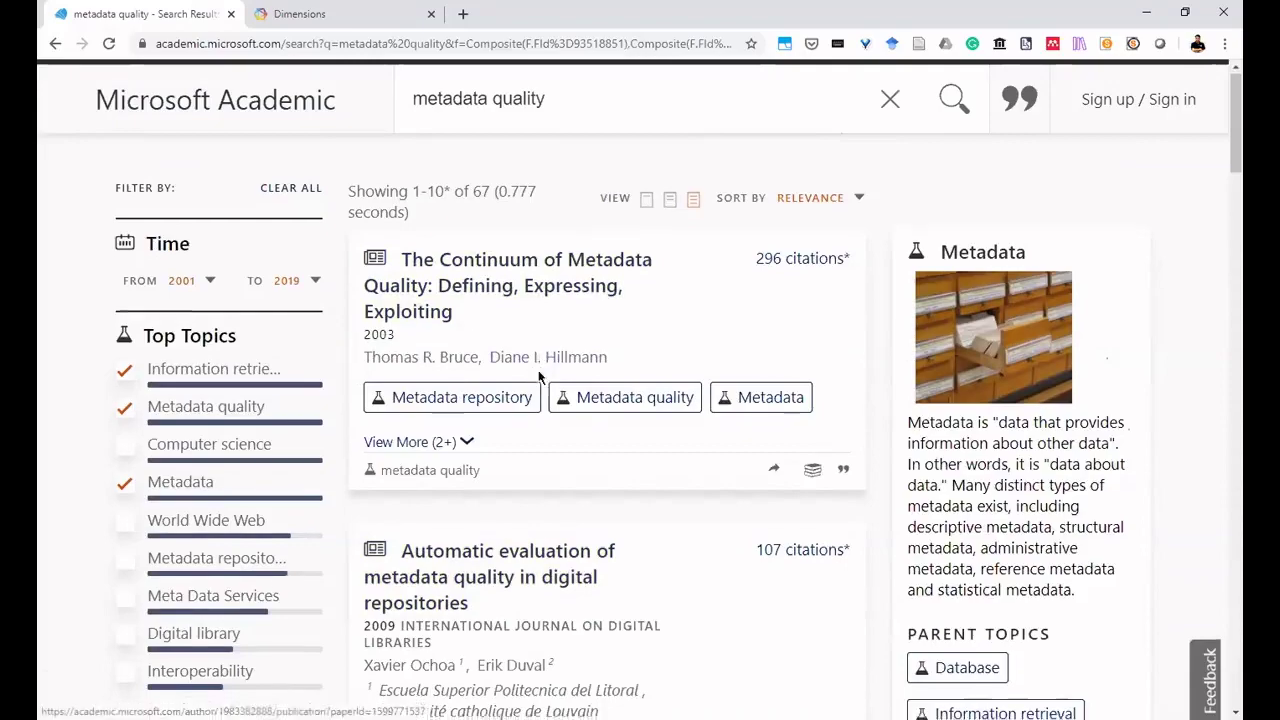
scroll(535, 410, "down", 10)
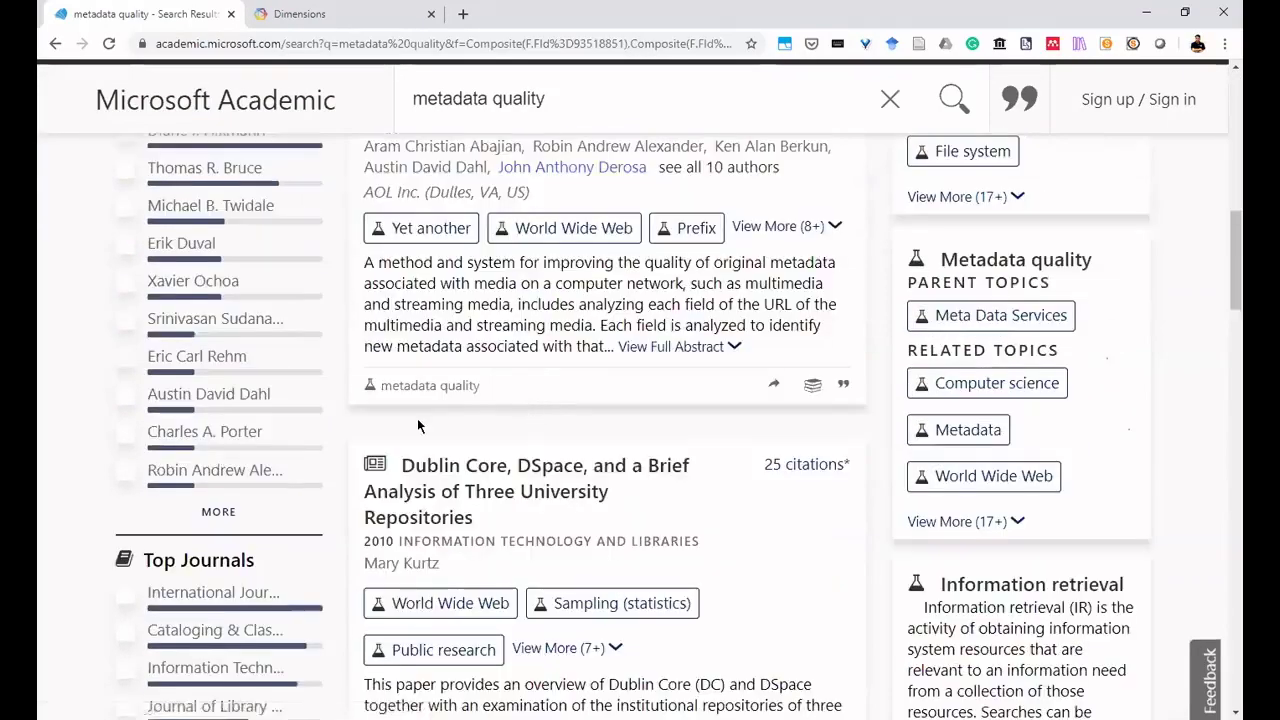
scroll(243, 432, "up", 3)
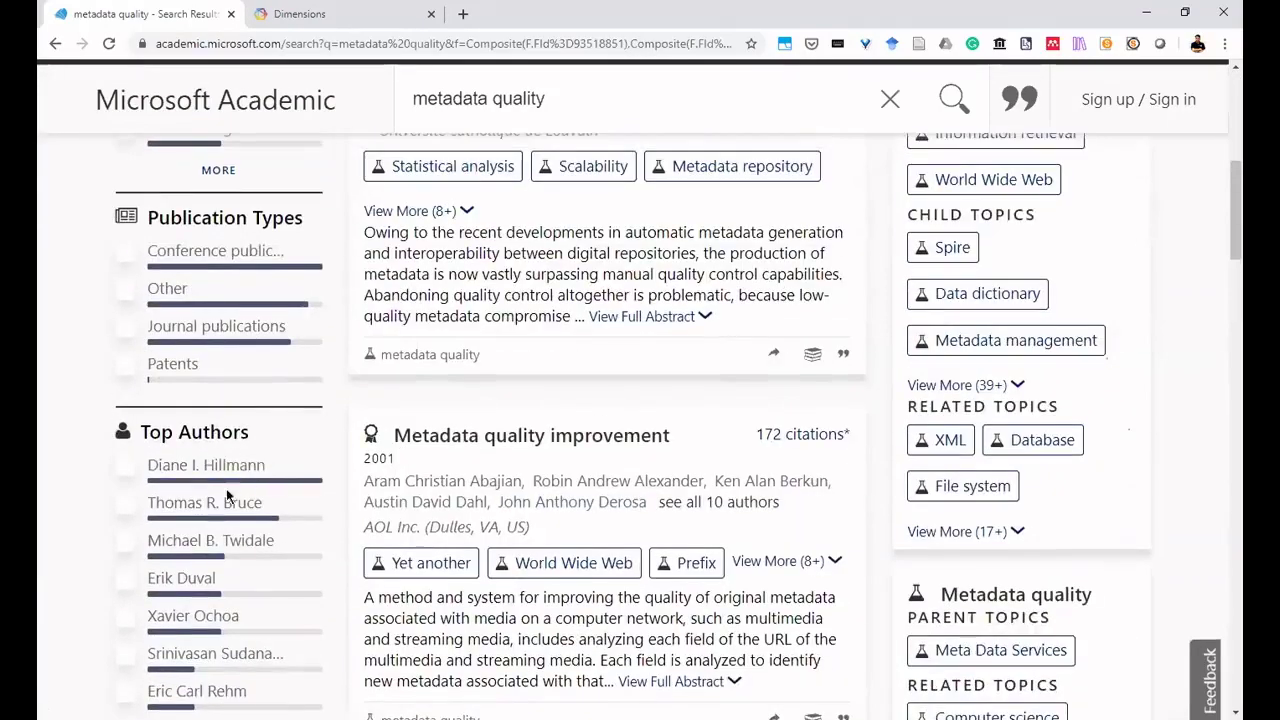
Review the top authors, journals, institutions and conferences offered as filters for the narrowed results.
scroll(194, 538, "down", 3)
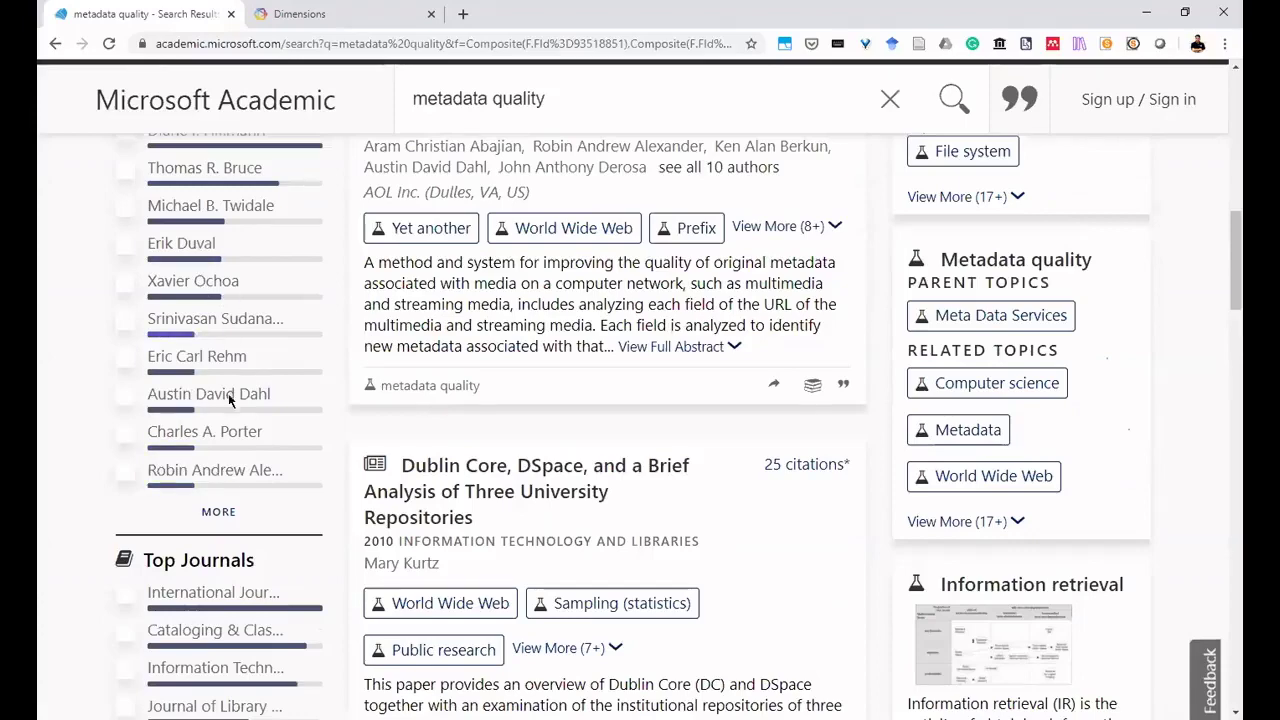
scroll(213, 420, "down", 2)
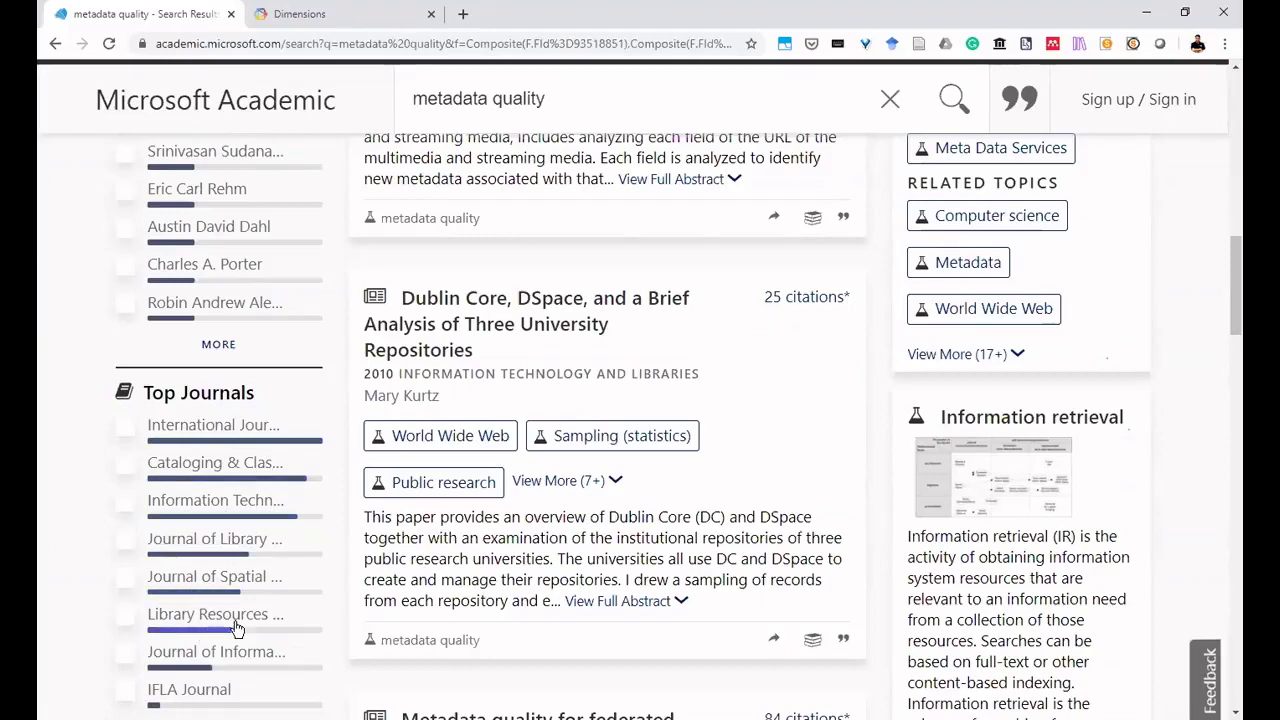
scroll(237, 627, "down", 3)
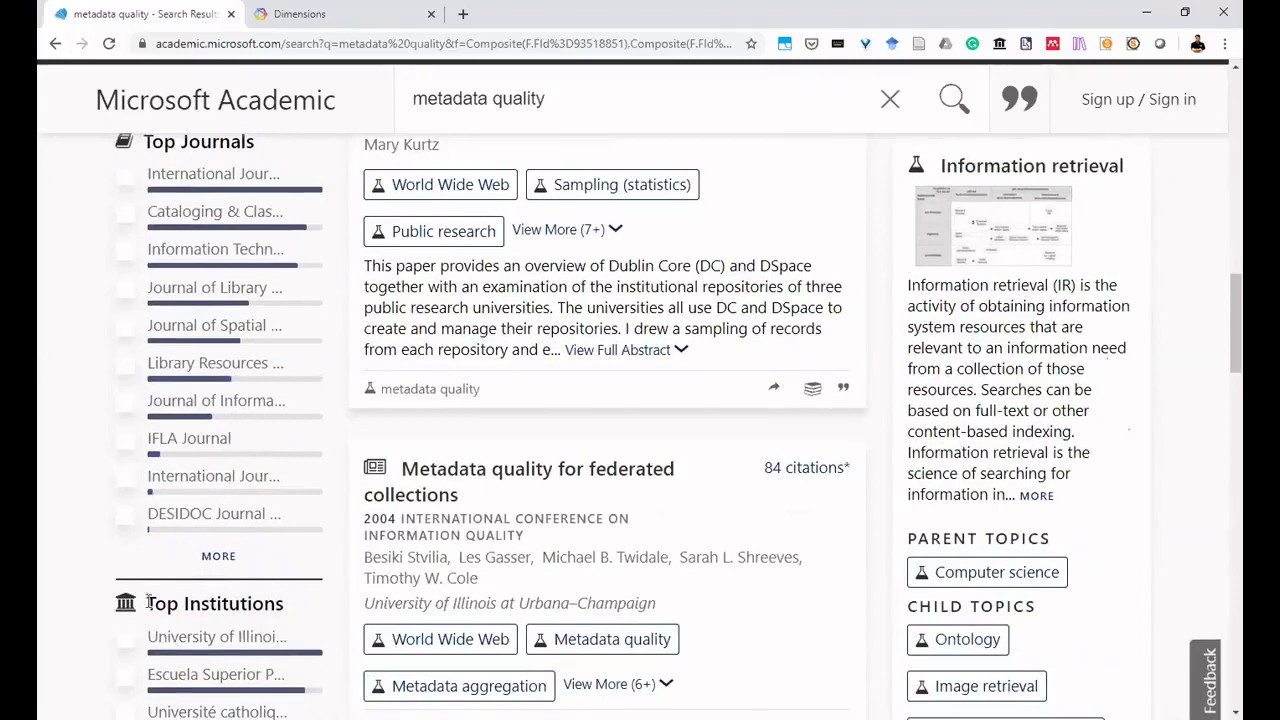
scroll(206, 602, "down", 3)
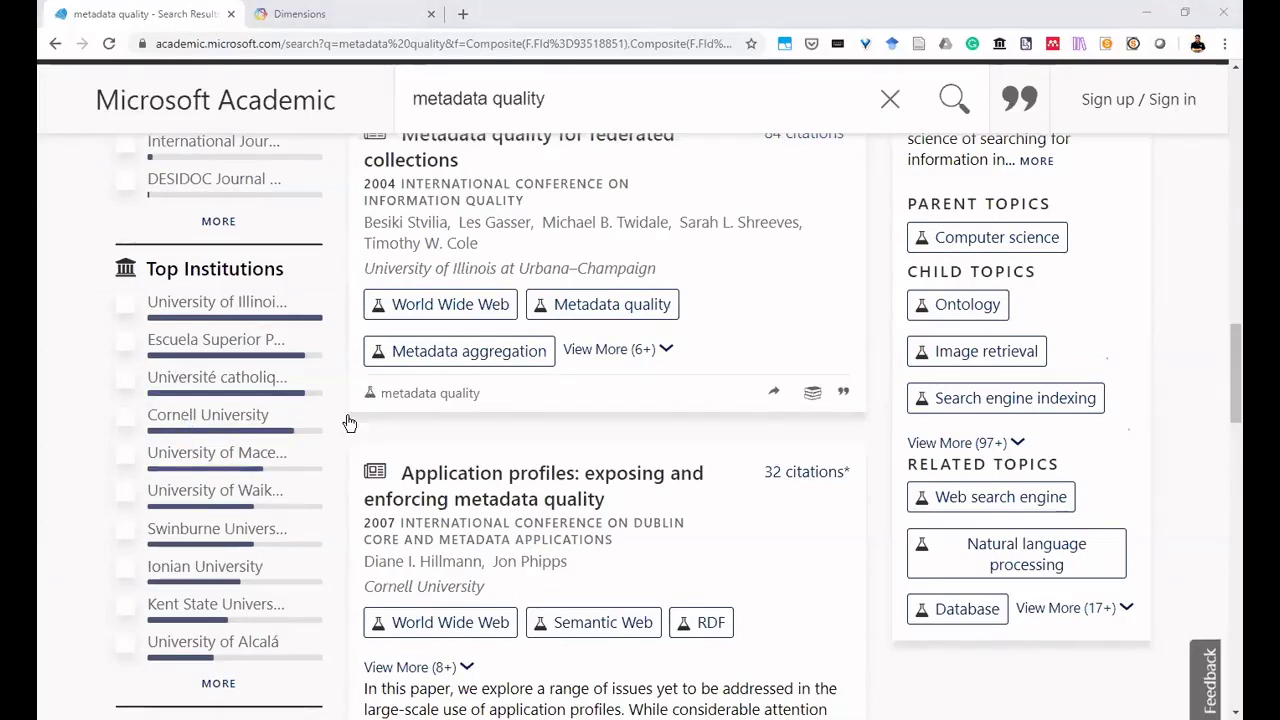
scroll(200, 445, "down", 3)
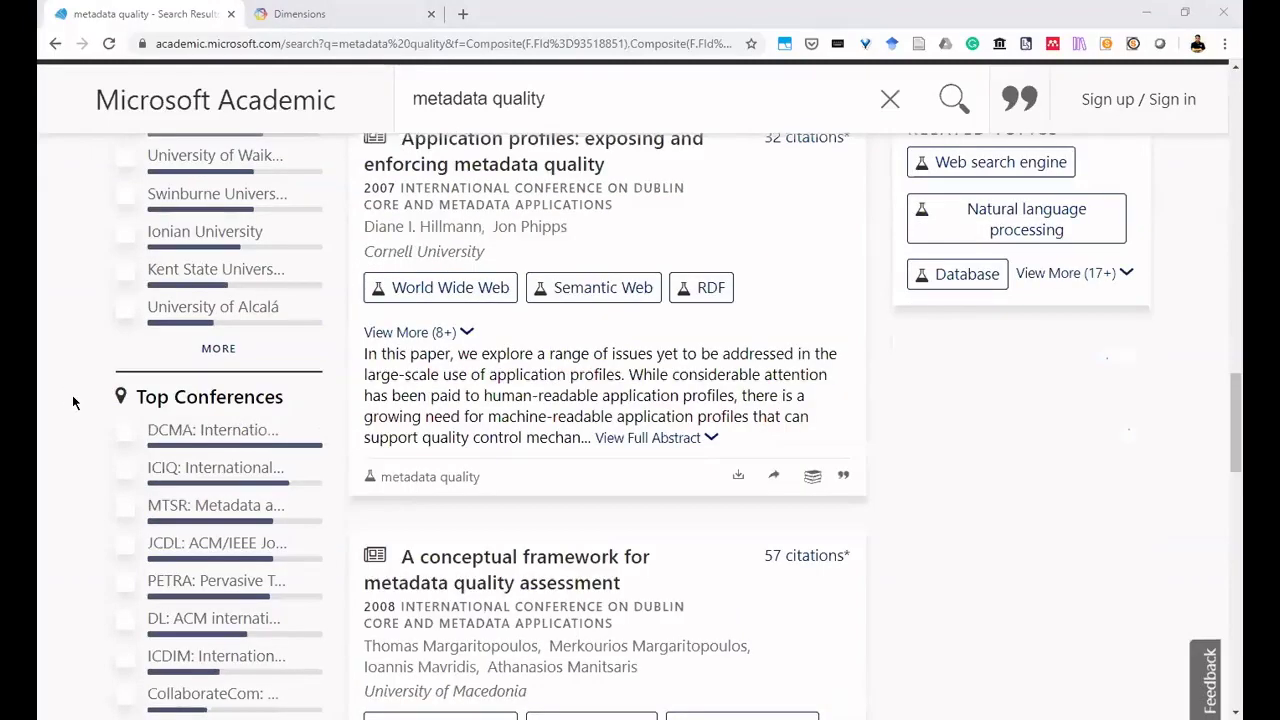
triple_click(287, 398)
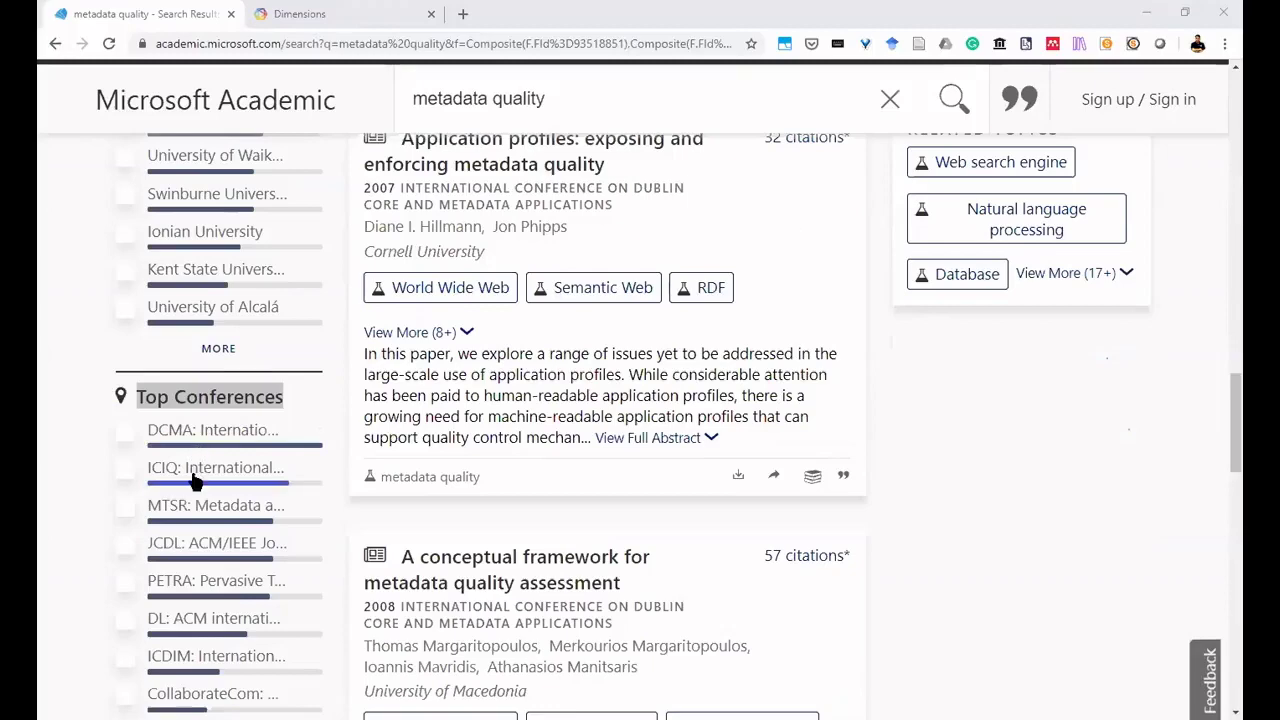
scroll(195, 481, "down", 3)
scroll(193, 481, "up", 2)
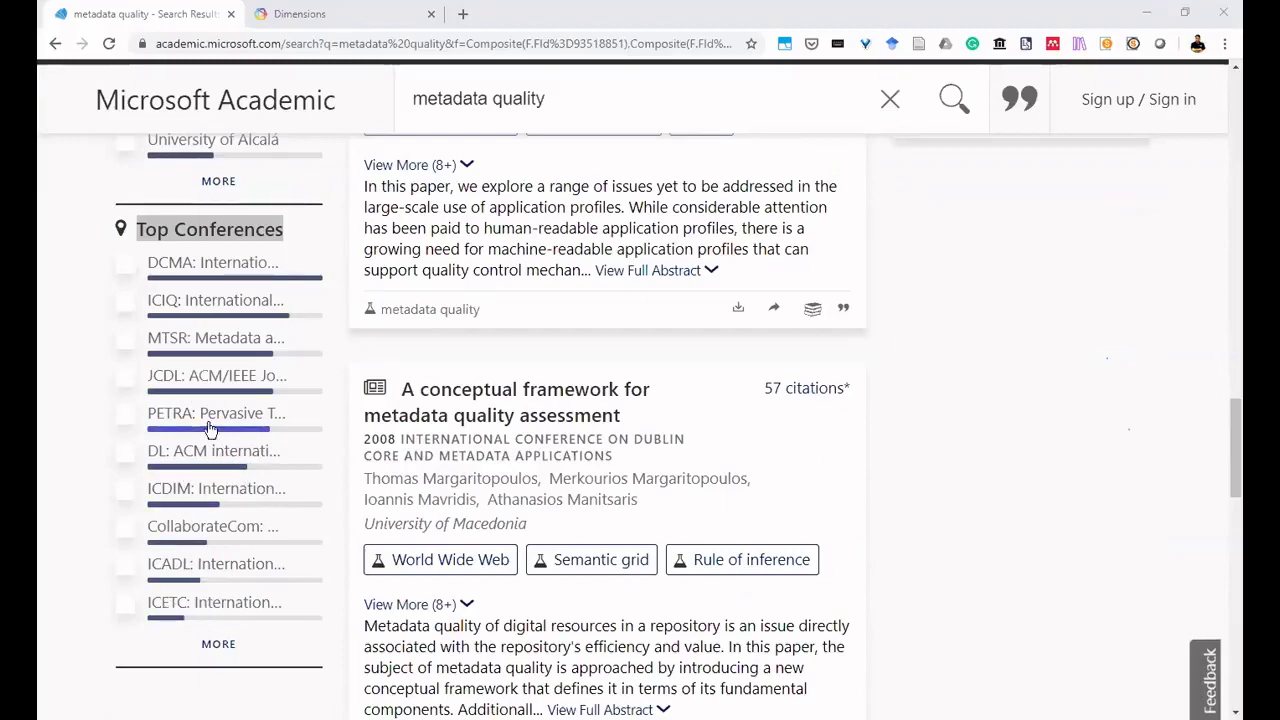
Go back over the filter categories, comparing the selected topics with the journals and institutions listed for the results.
scroll(212, 440, "up", 5)
scroll(212, 432, "up", 4)
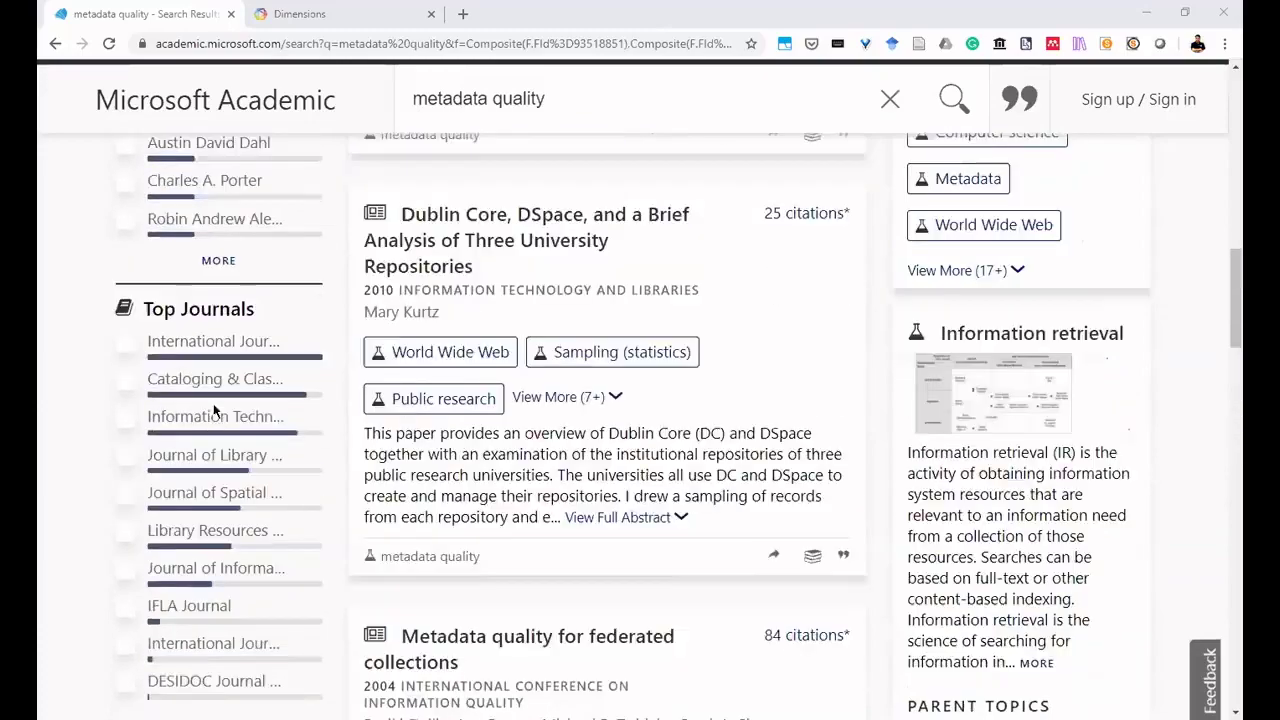
scroll(226, 310, "up", 8)
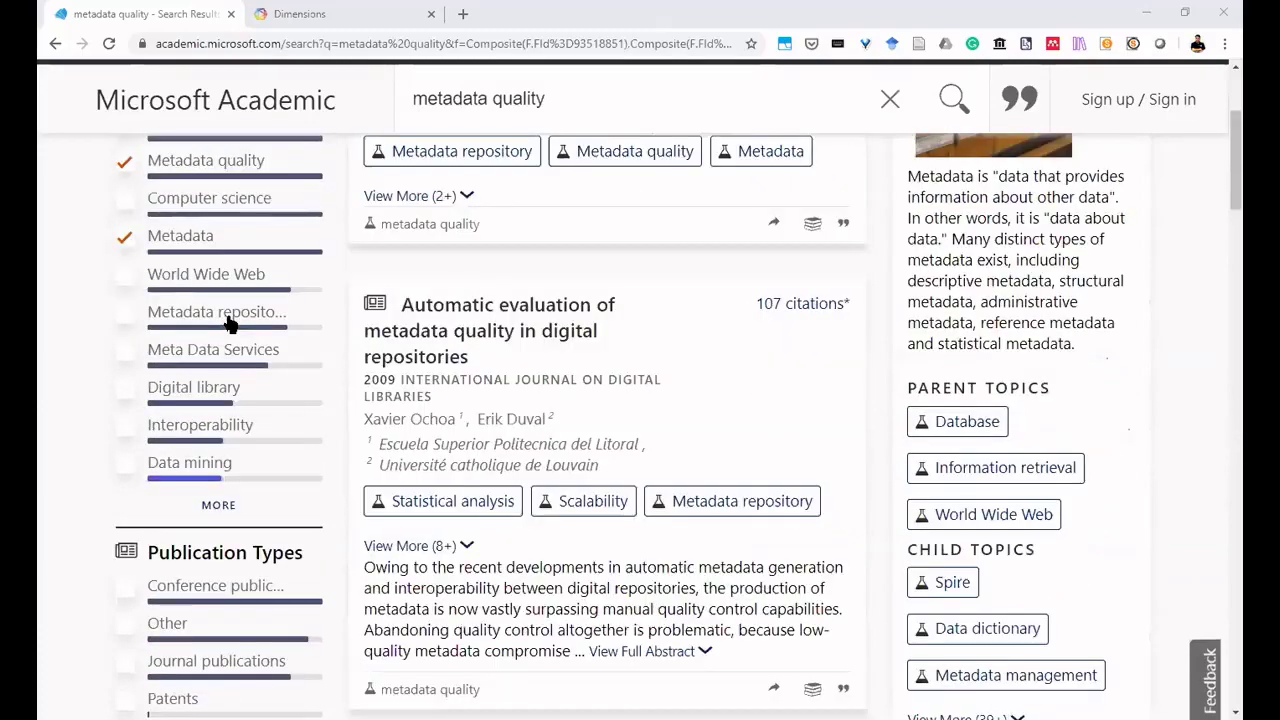
scroll(228, 325, "up", 3)
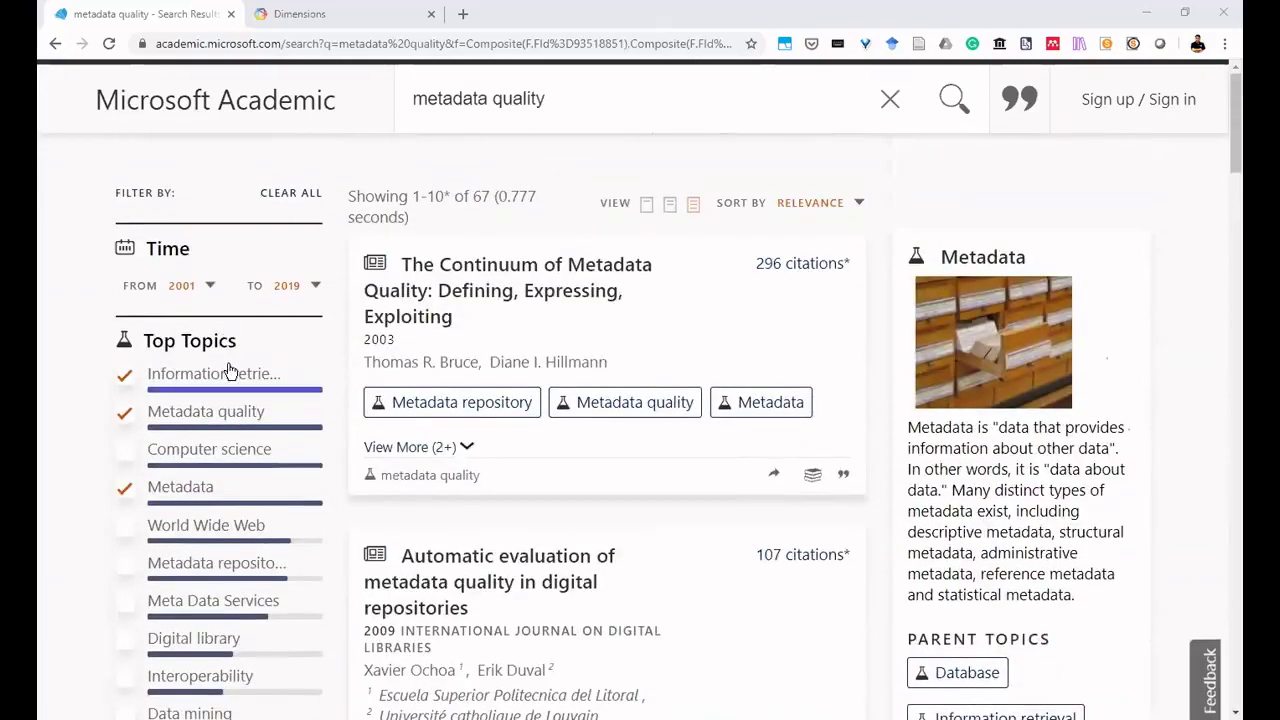
scroll(228, 370, "down", 4)
scroll(224, 362, "down", 12)
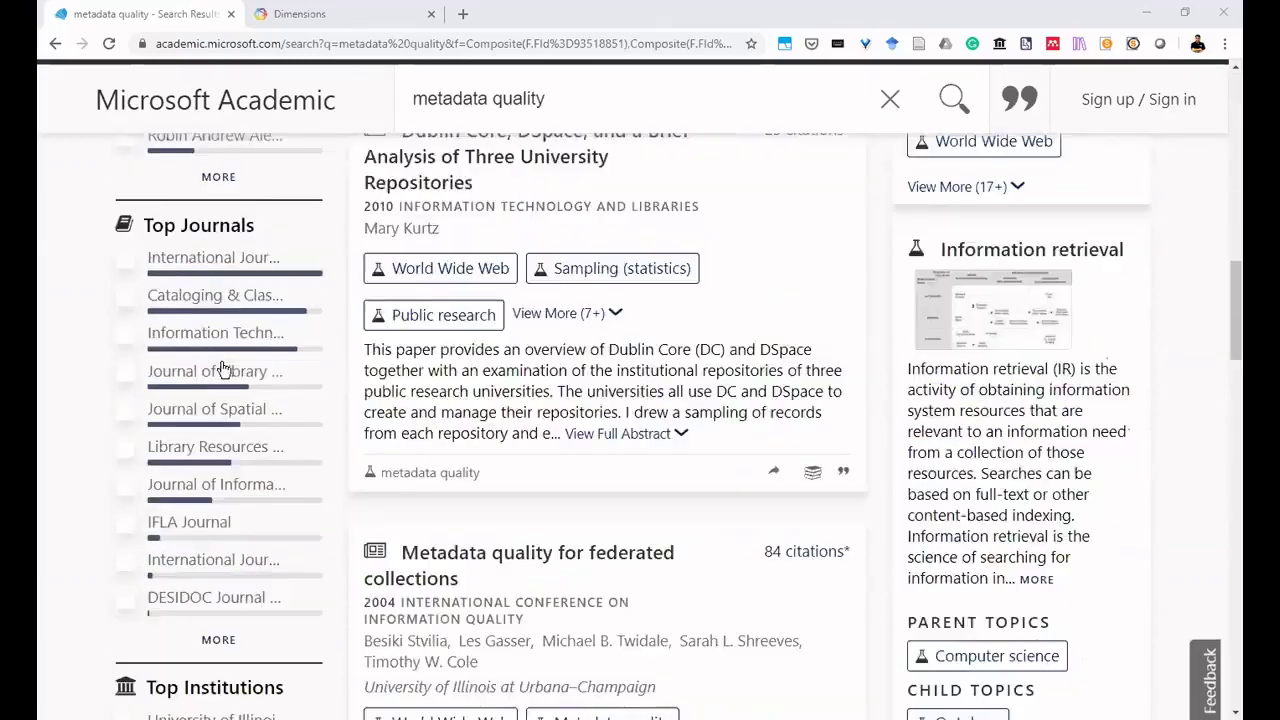
scroll(222, 372, "down", 1)
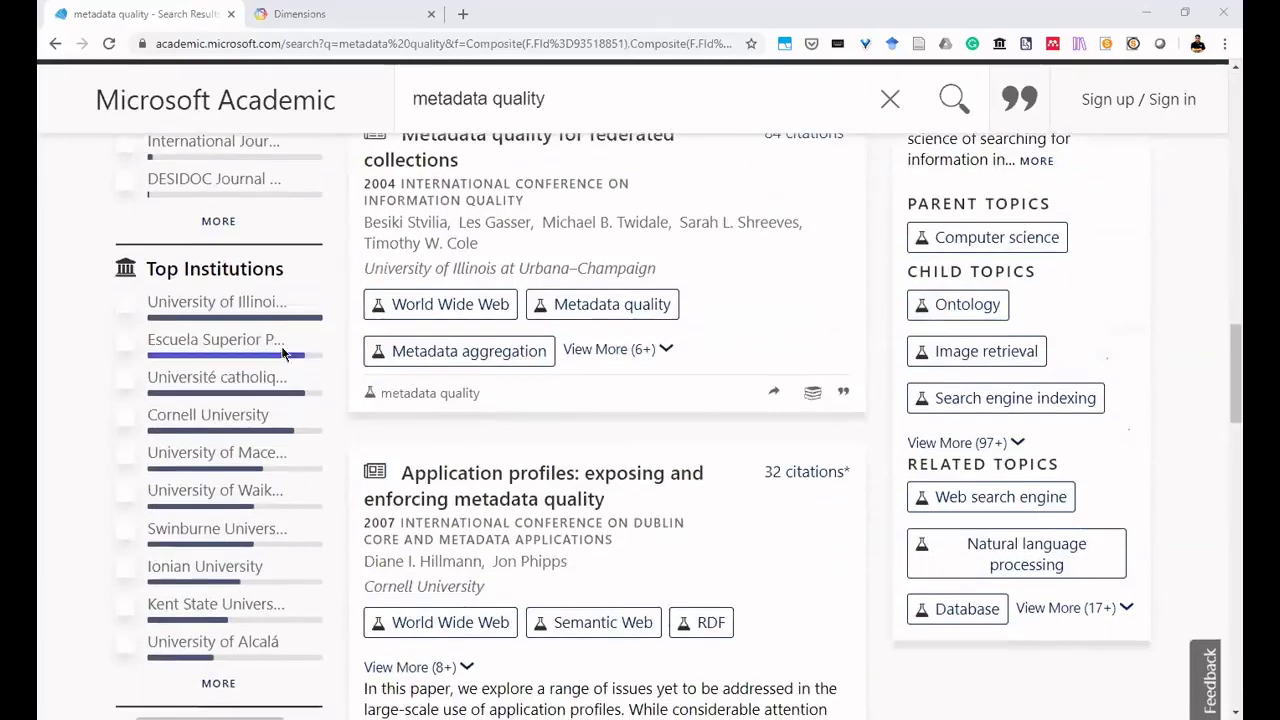
scroll(775, 456, "up", 9)
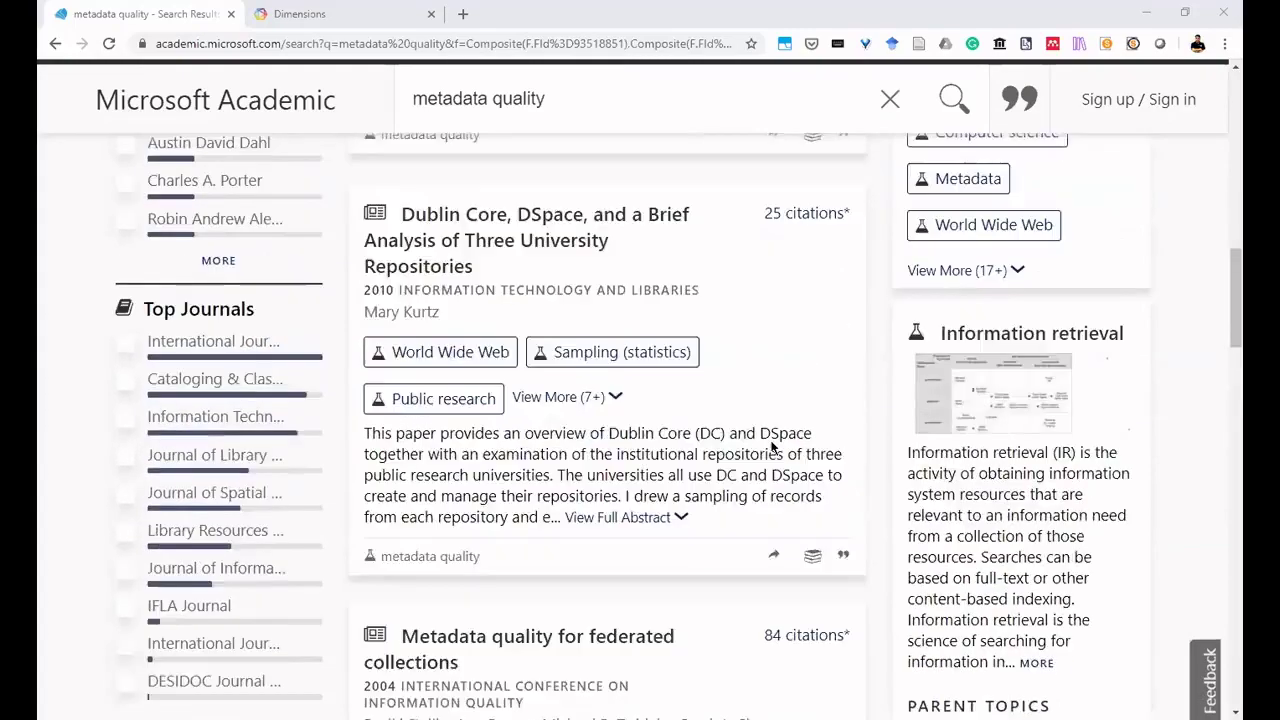
scroll(903, 517, "up", 7)
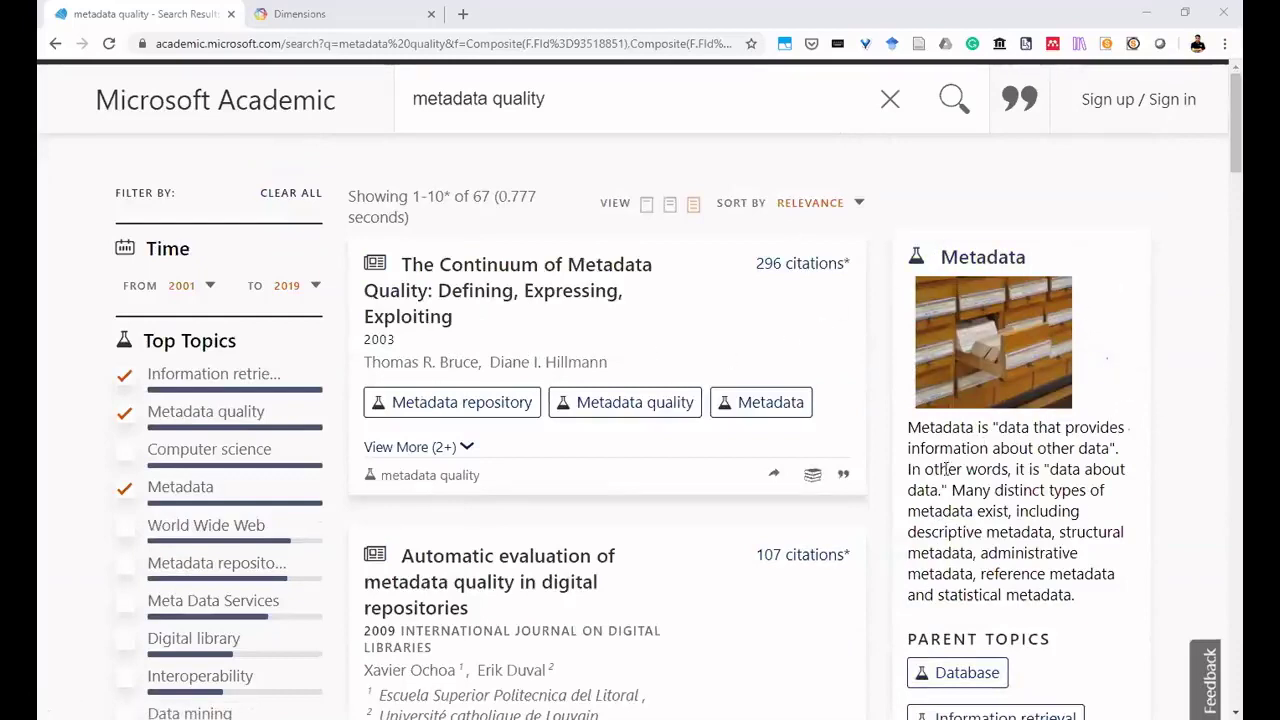
Examine the parent, child and related topics listed for the Metadata topic beside the results.
scroll(1100, 450, "down", 4)
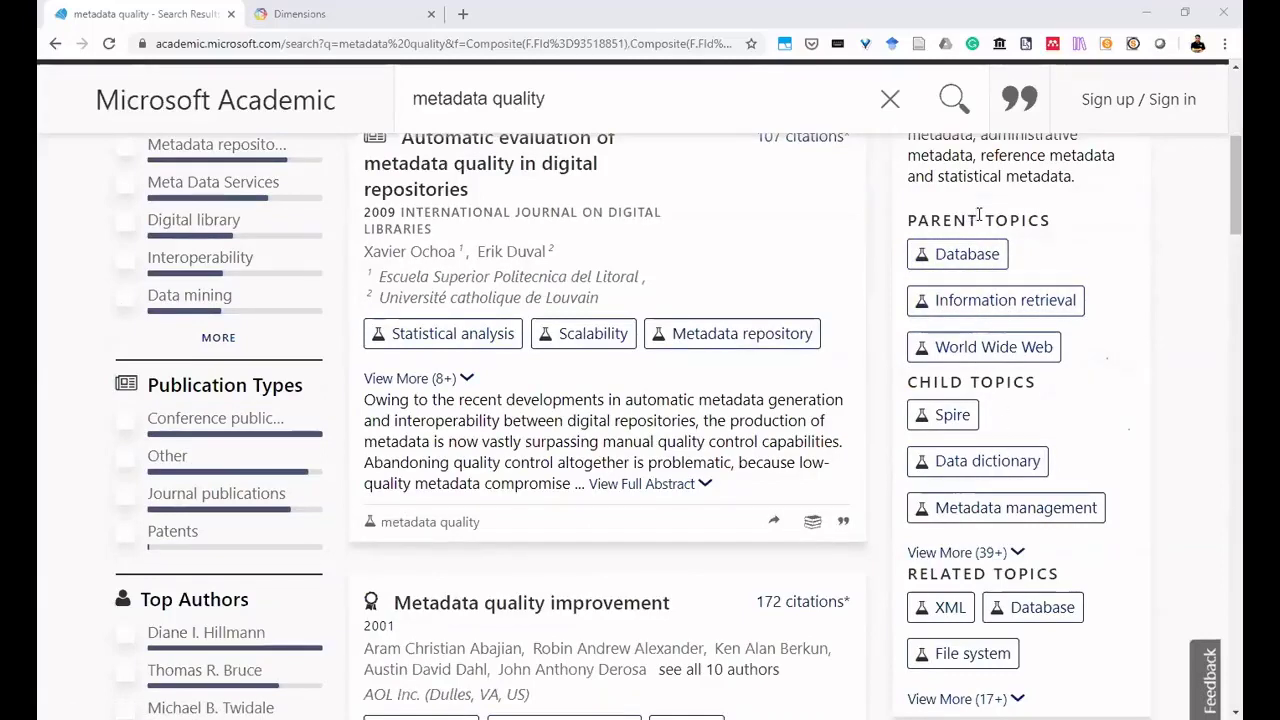
left_click_drag(979, 218, 896, 217)
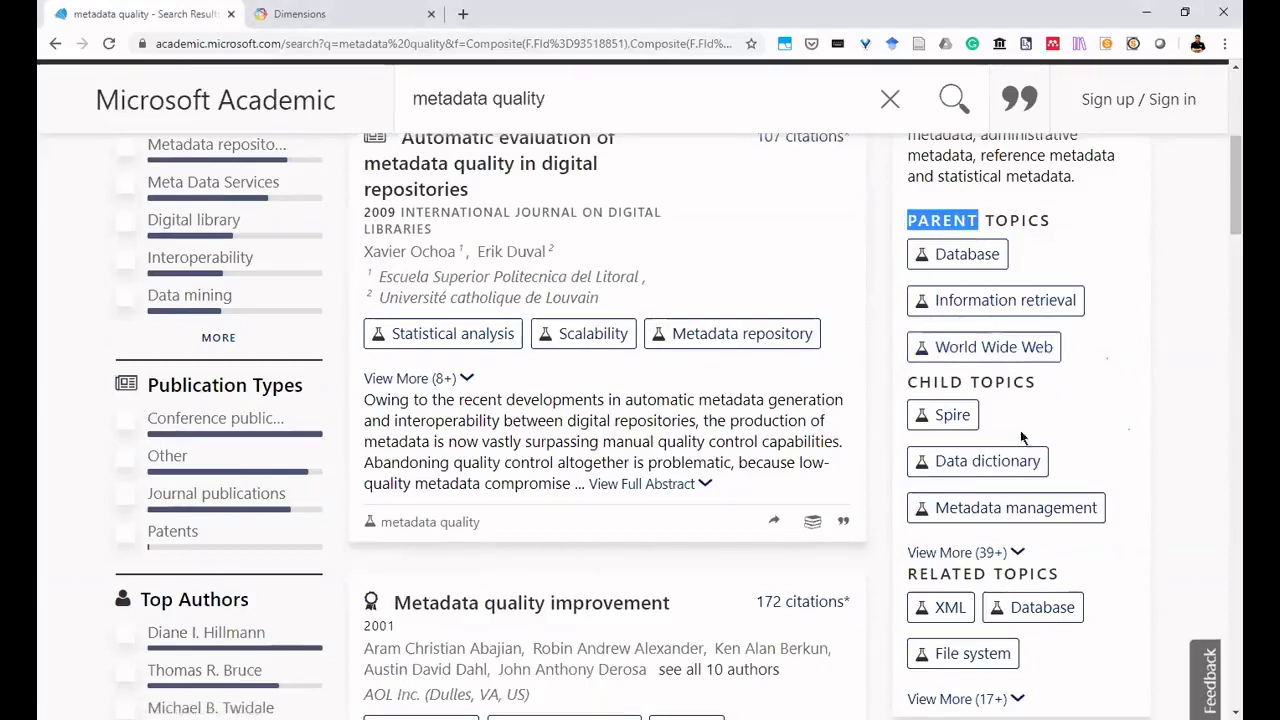
scroll(988, 425, "down", 3)
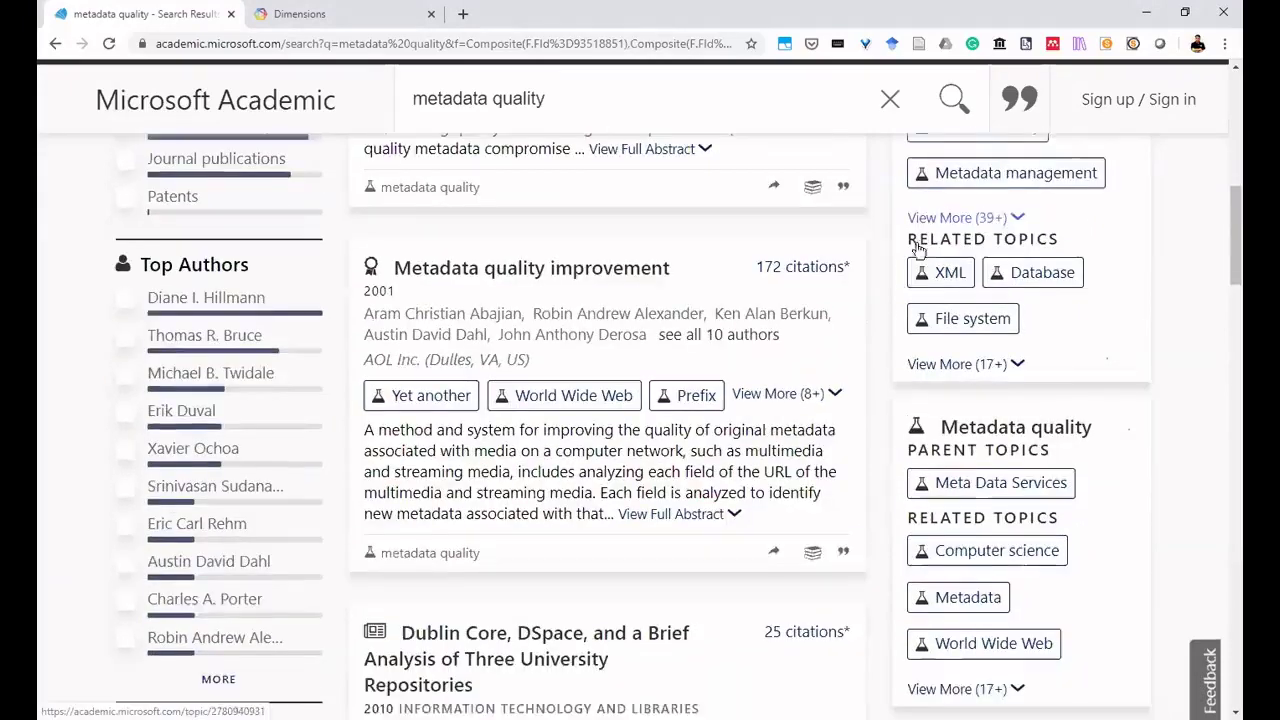
scroll(940, 394, "up", 2)
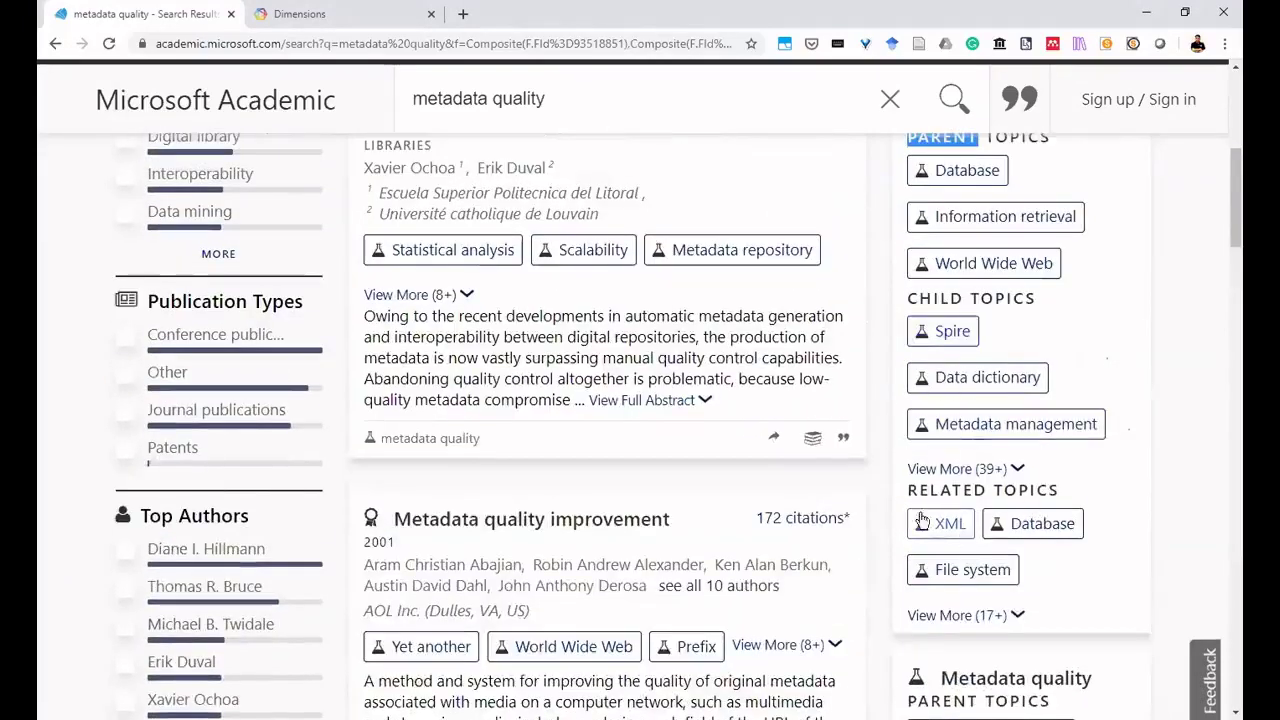
scroll(975, 497, "down", 3)
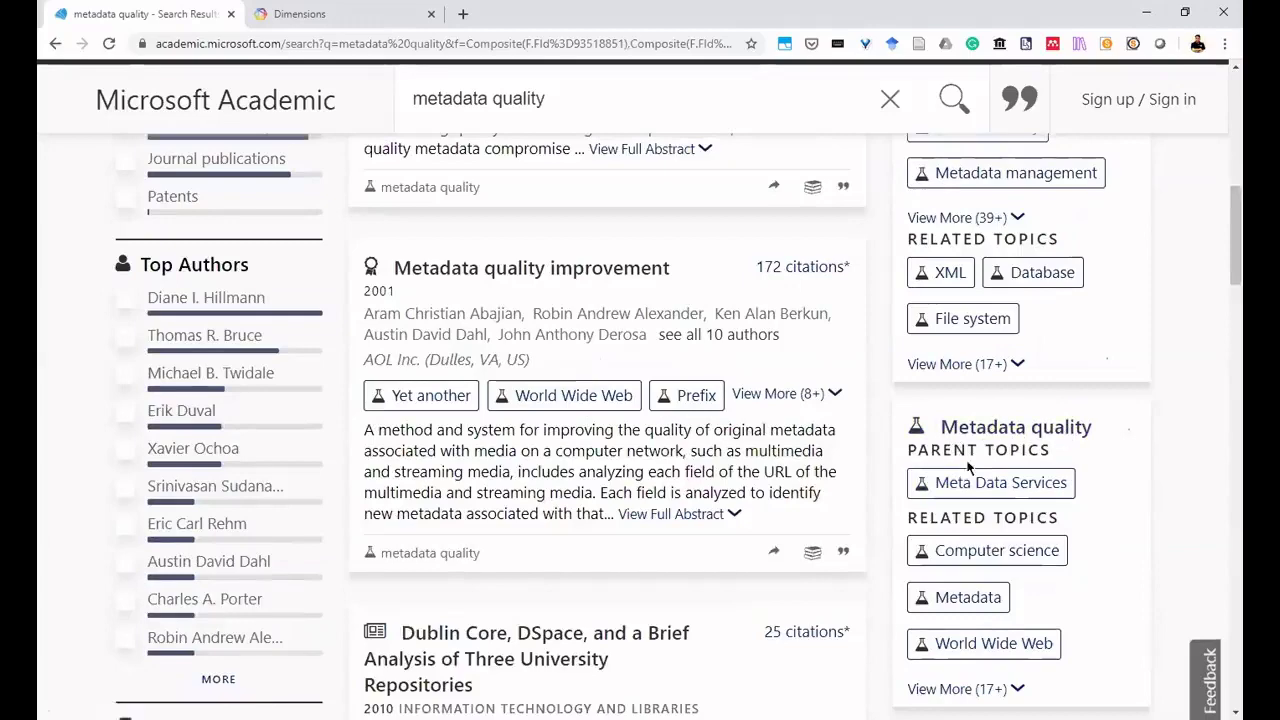
Expand the related topics of Metadata quality and look through the full list.
scroll(946, 390, "down", 2)
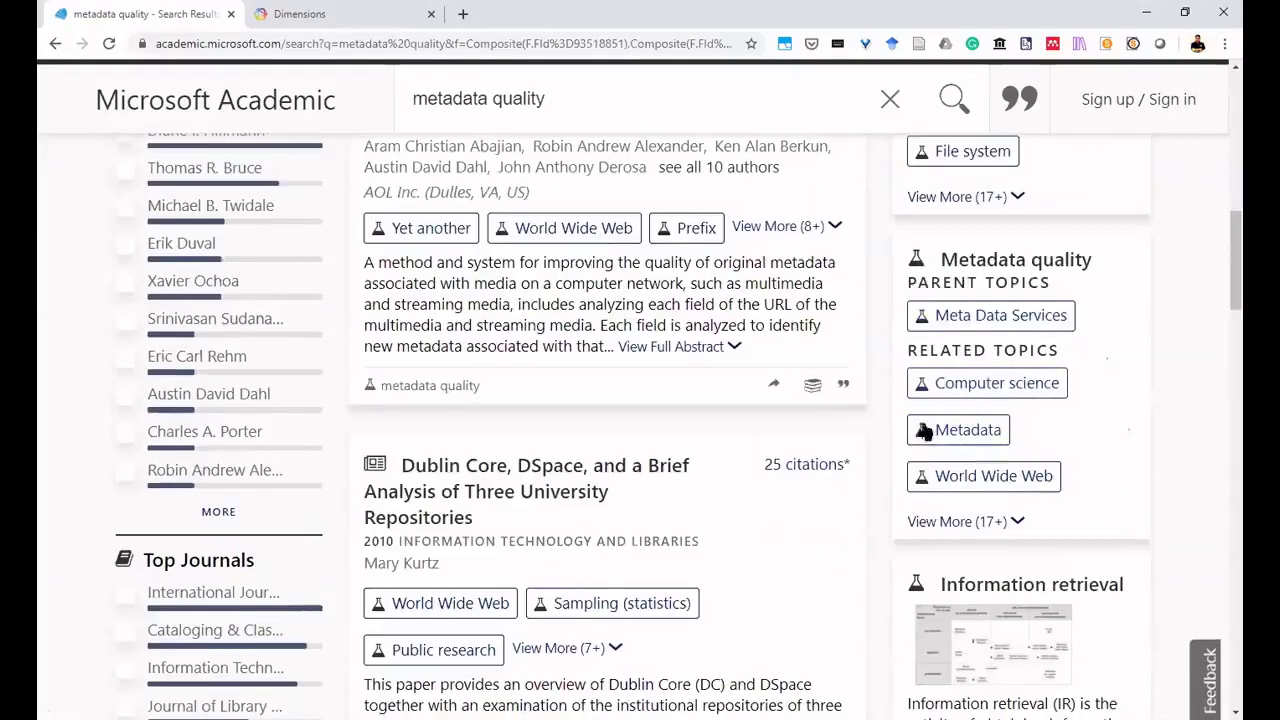
left_click(968, 522)
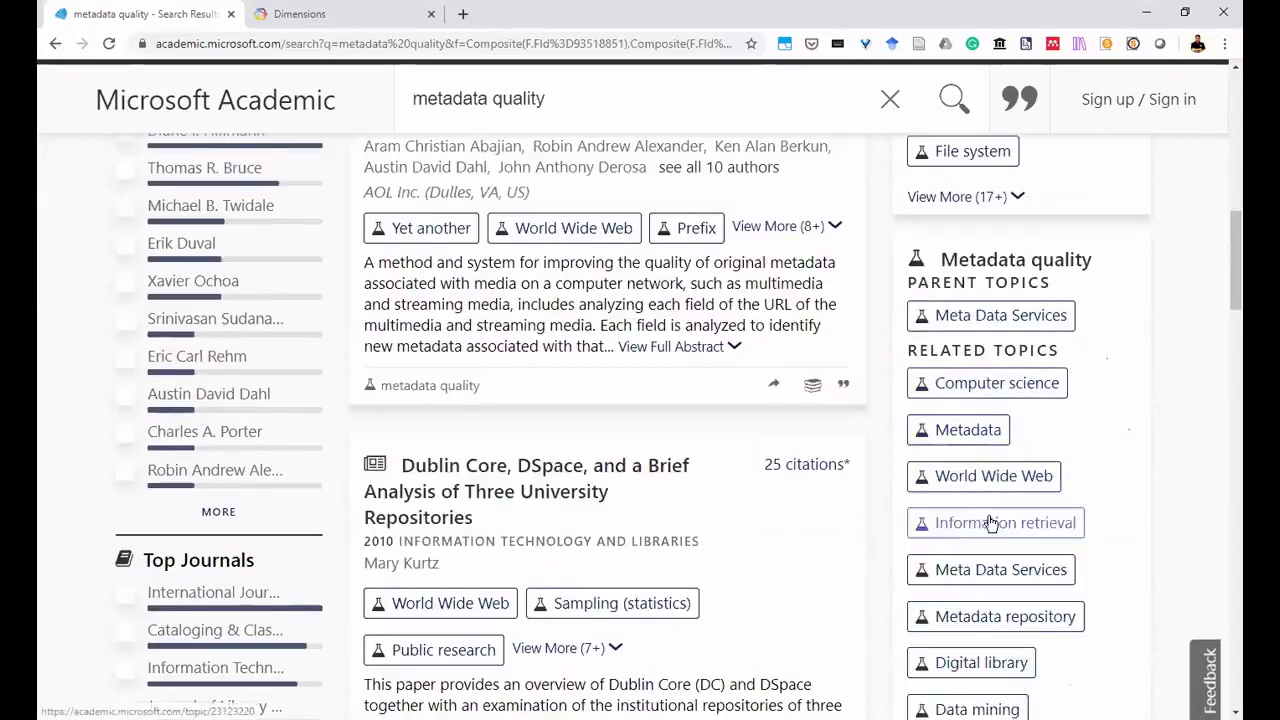
scroll(970, 525, "down", 4)
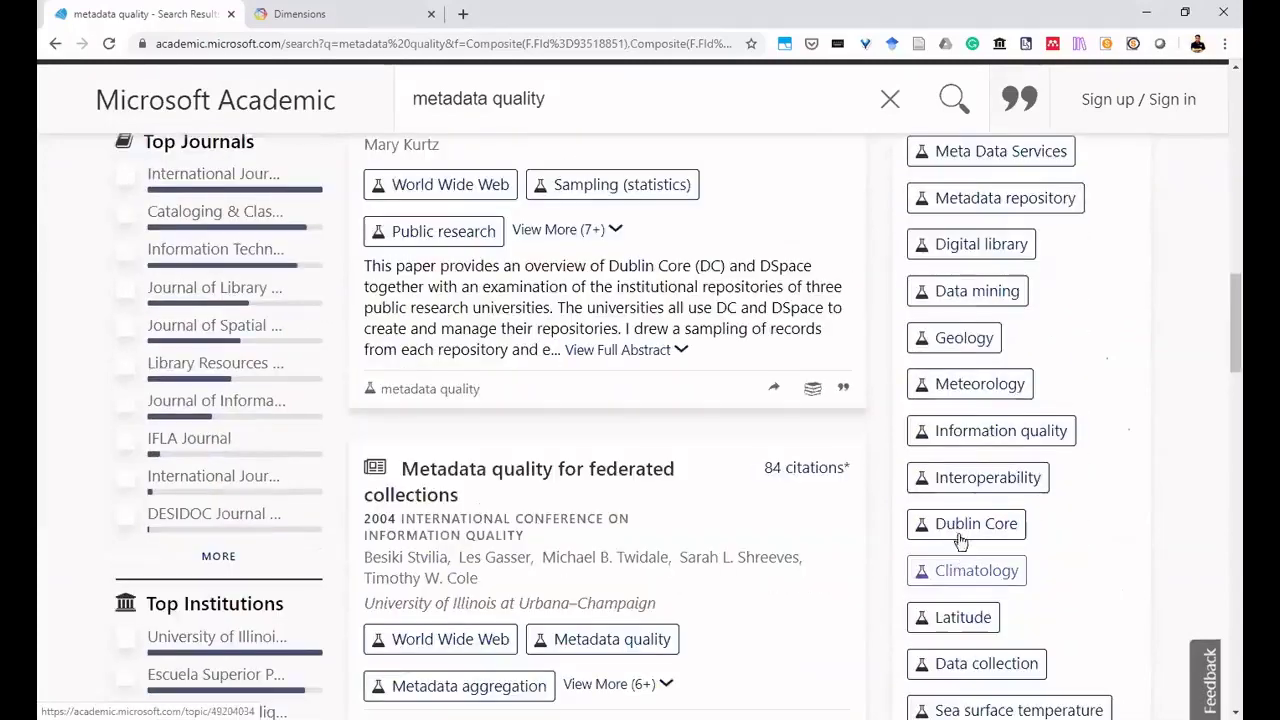
scroll(964, 515, "up", 4)
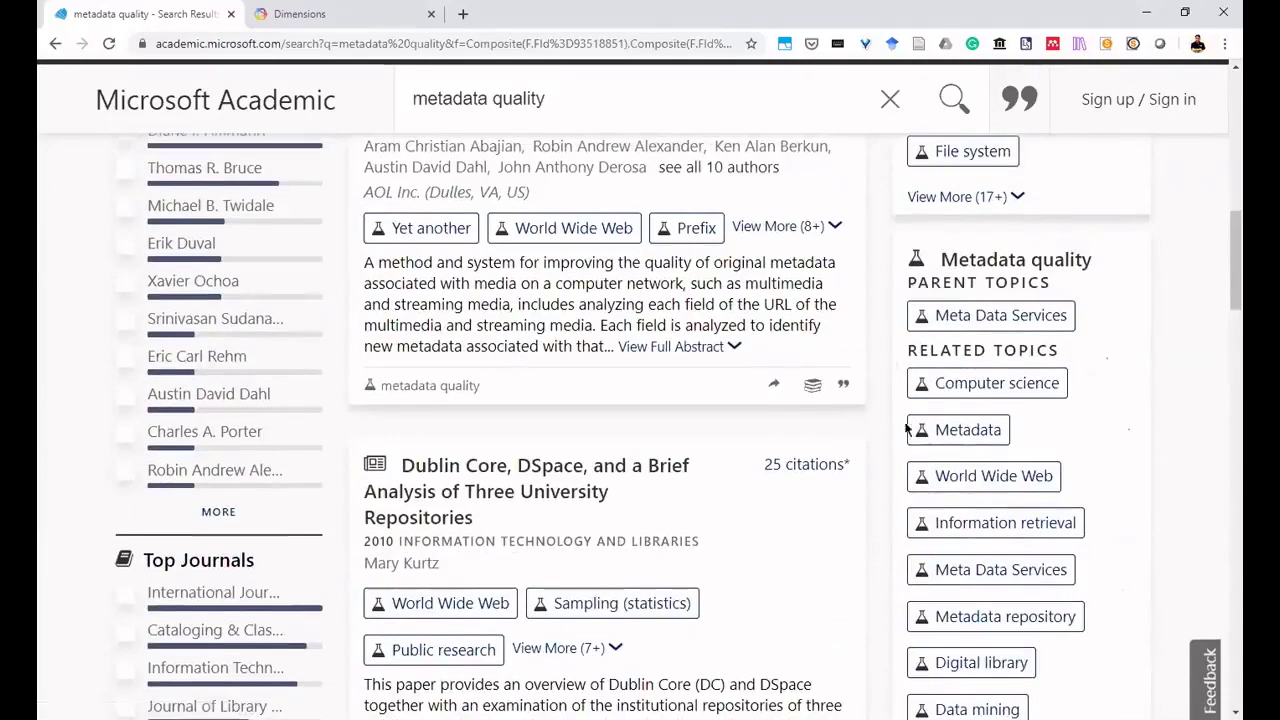
Open the Information retrieval topic page and examine its paper count, definition and yearly publications and citations chart.
left_click(983, 526)
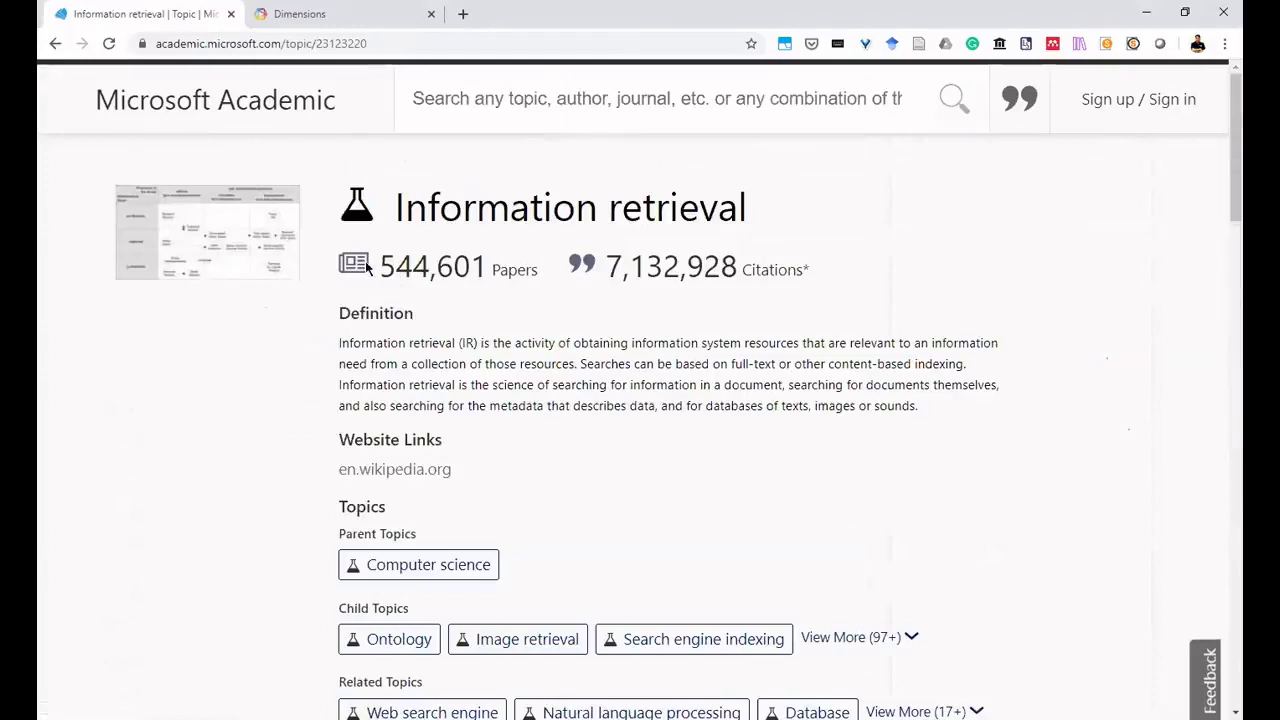
left_click_drag(381, 264, 505, 276)
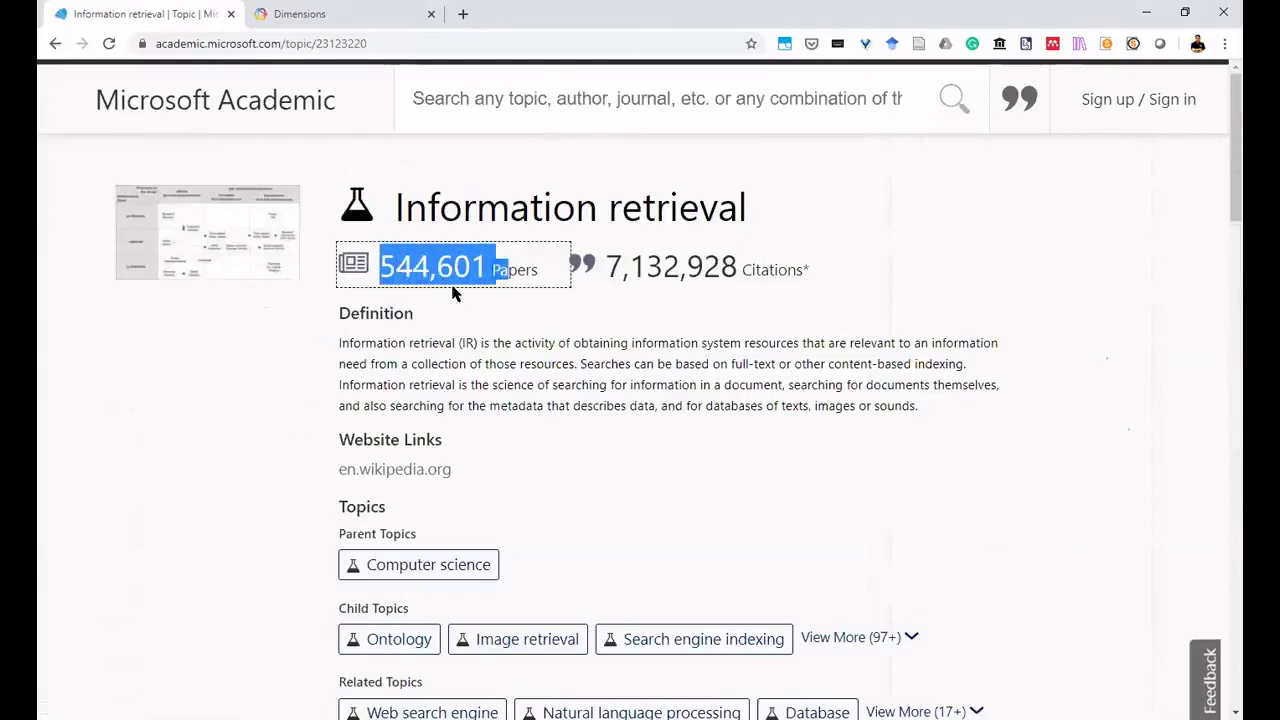
left_click(622, 337)
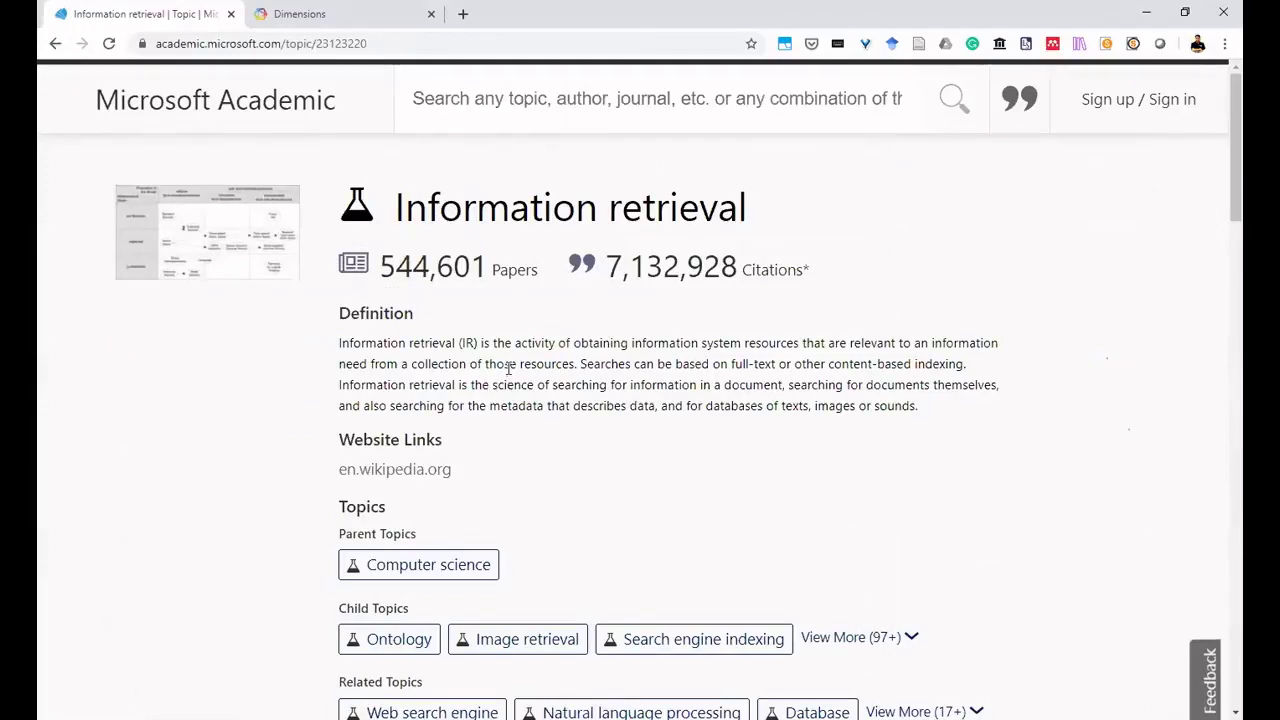
scroll(495, 365, "down", 3)
scroll(493, 372, "down", 4)
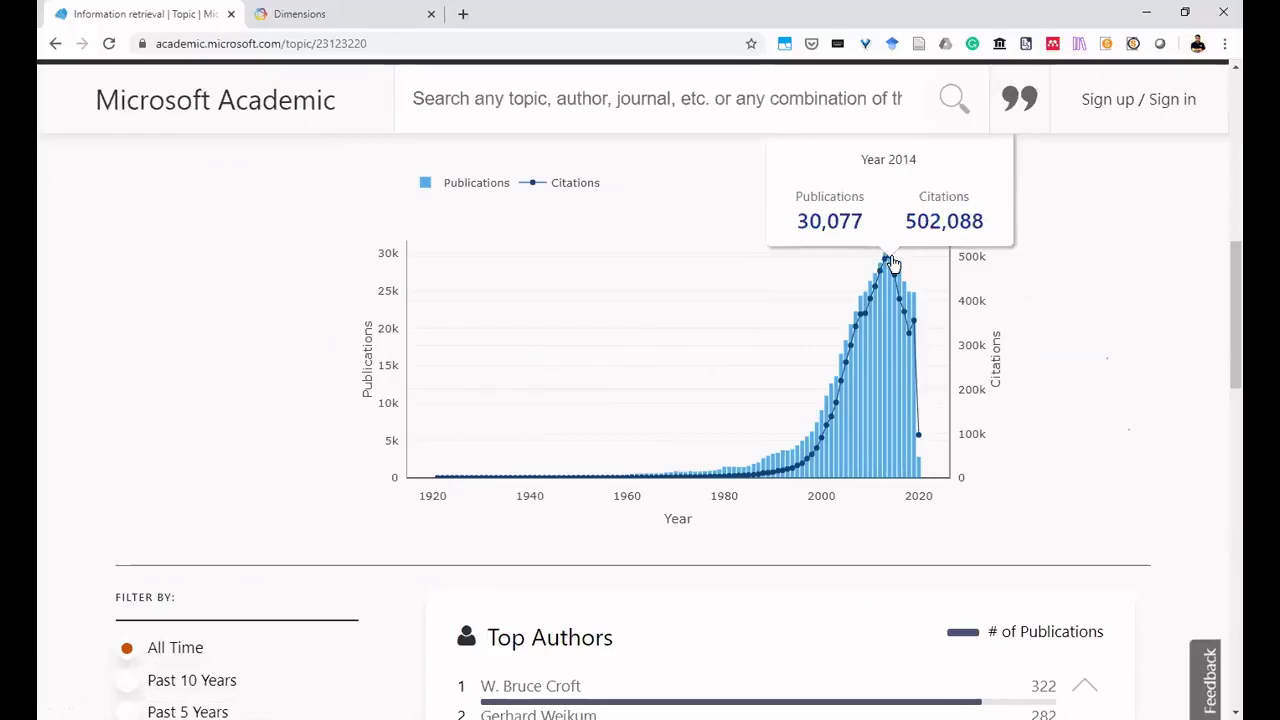
scroll(124, 415, "up", 6)
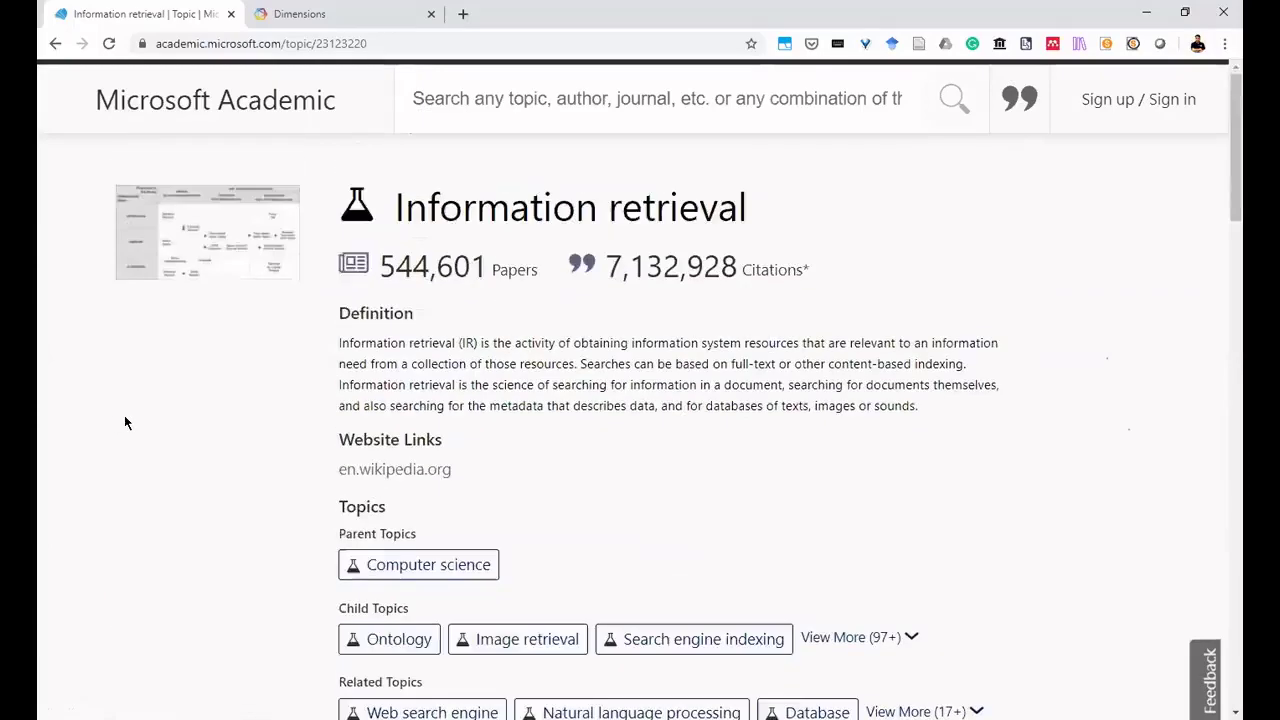
Review the time filter options, top authors, top journals and top conferences for the Information retrieval topic.
scroll(124, 415, "down", 10)
scroll(134, 423, "up", 3)
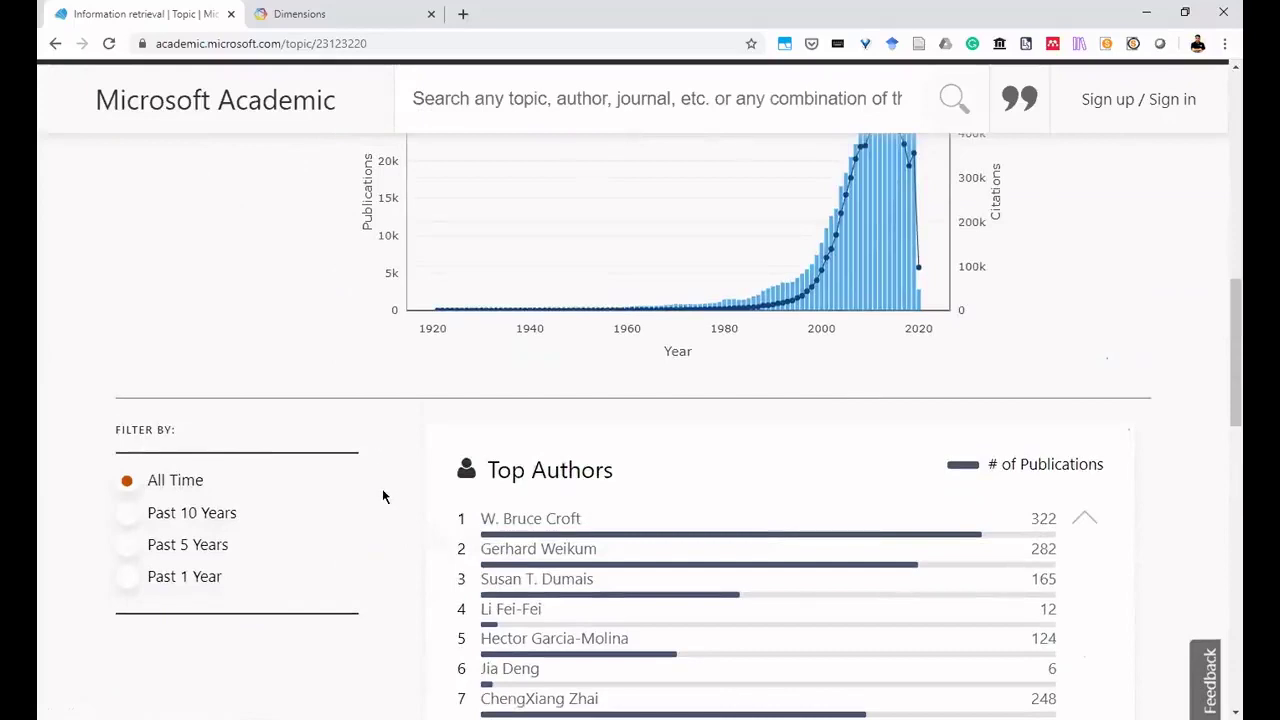
scroll(390, 490, "down", 1)
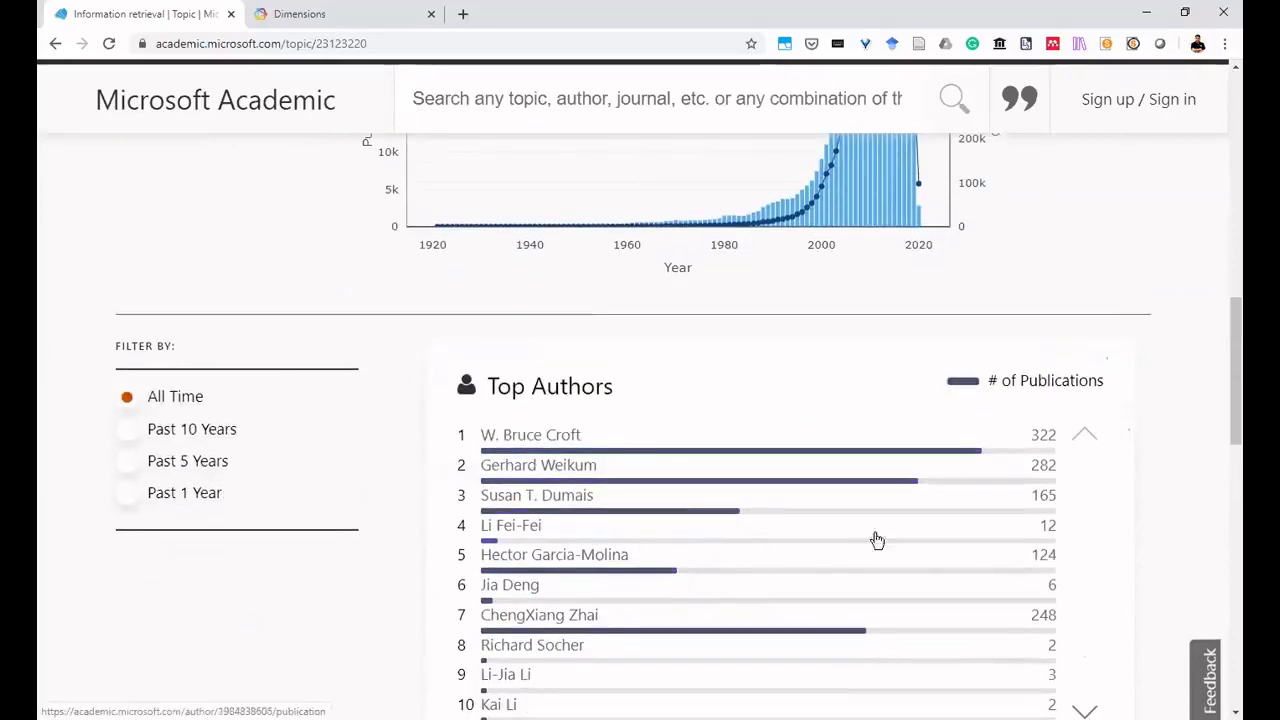
scroll(1012, 445, "down", 2)
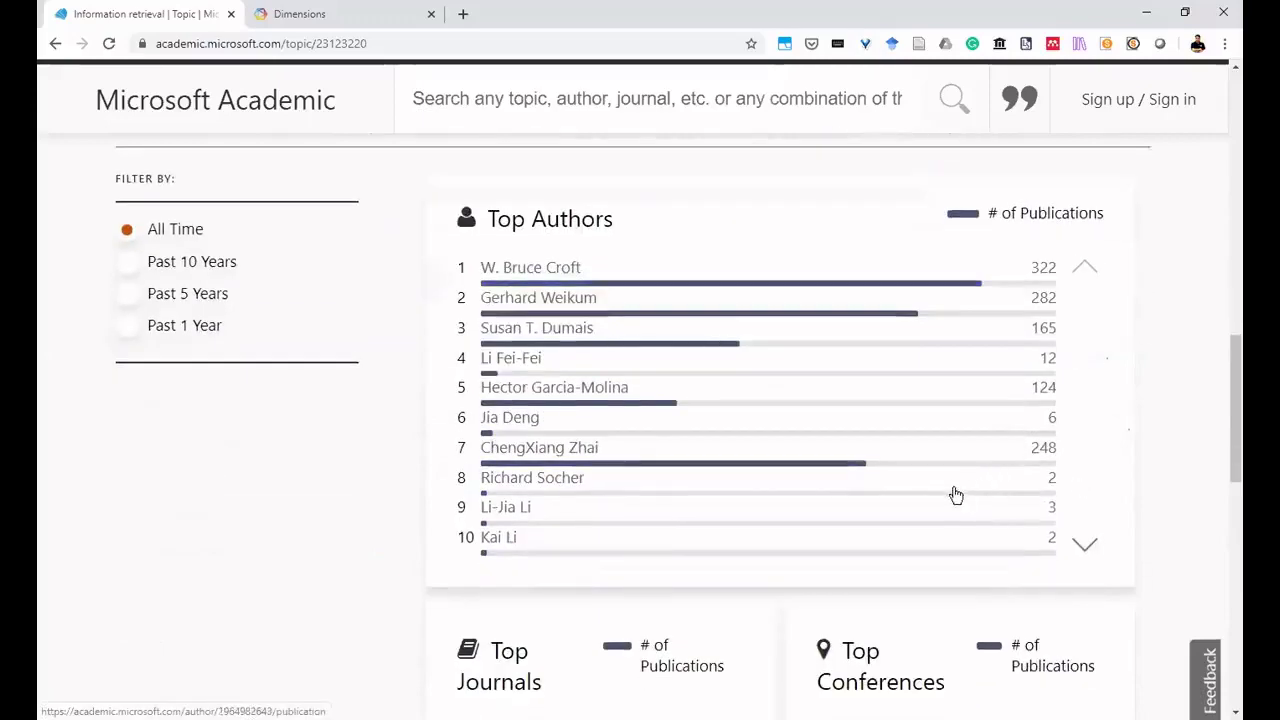
scroll(955, 494, "down", 4)
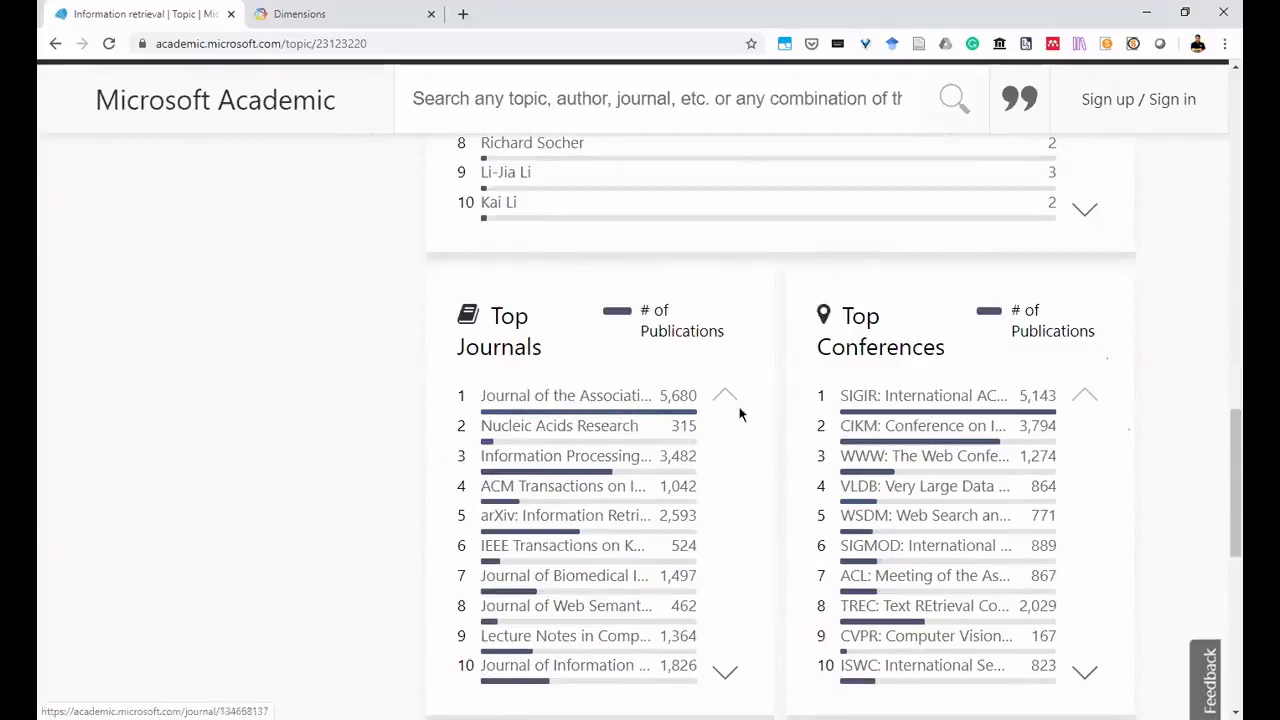
Look through the remaining Information retrieval rankings down to the top institutions list and its map.
scroll(694, 448, "down", 1)
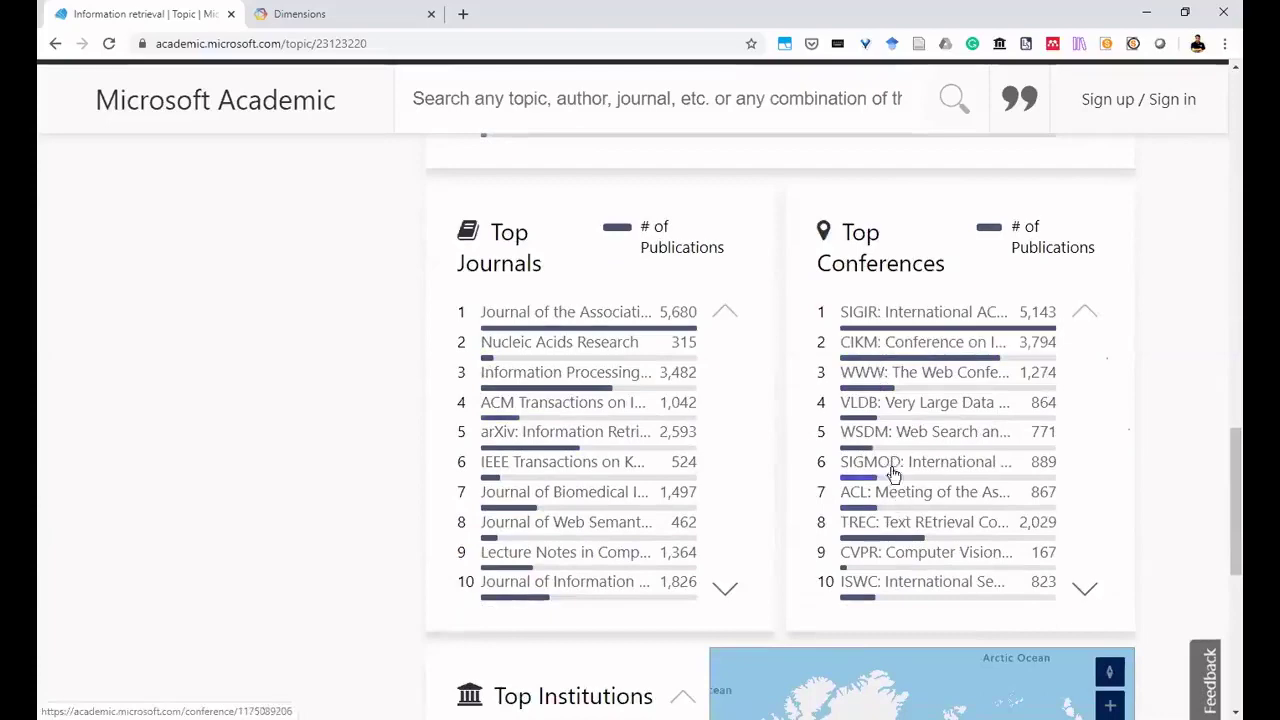
scroll(897, 495, "down", 4)
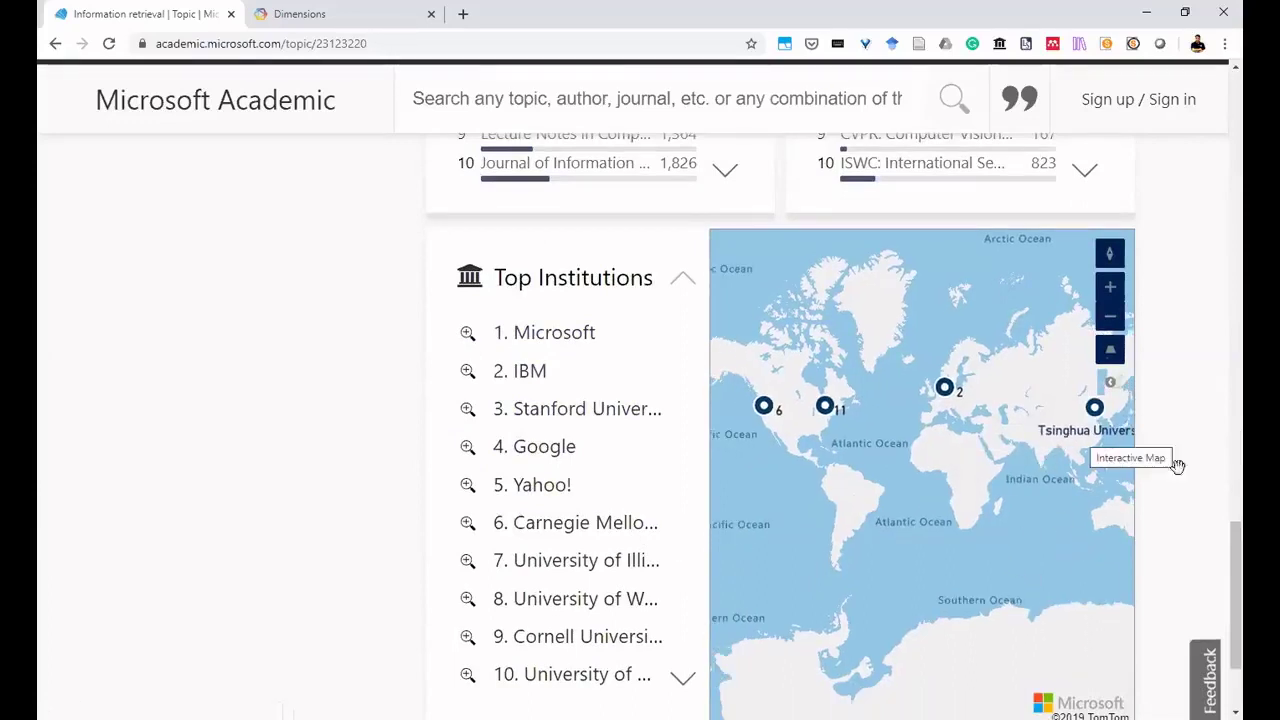
scroll(1190, 434, "down", 2)
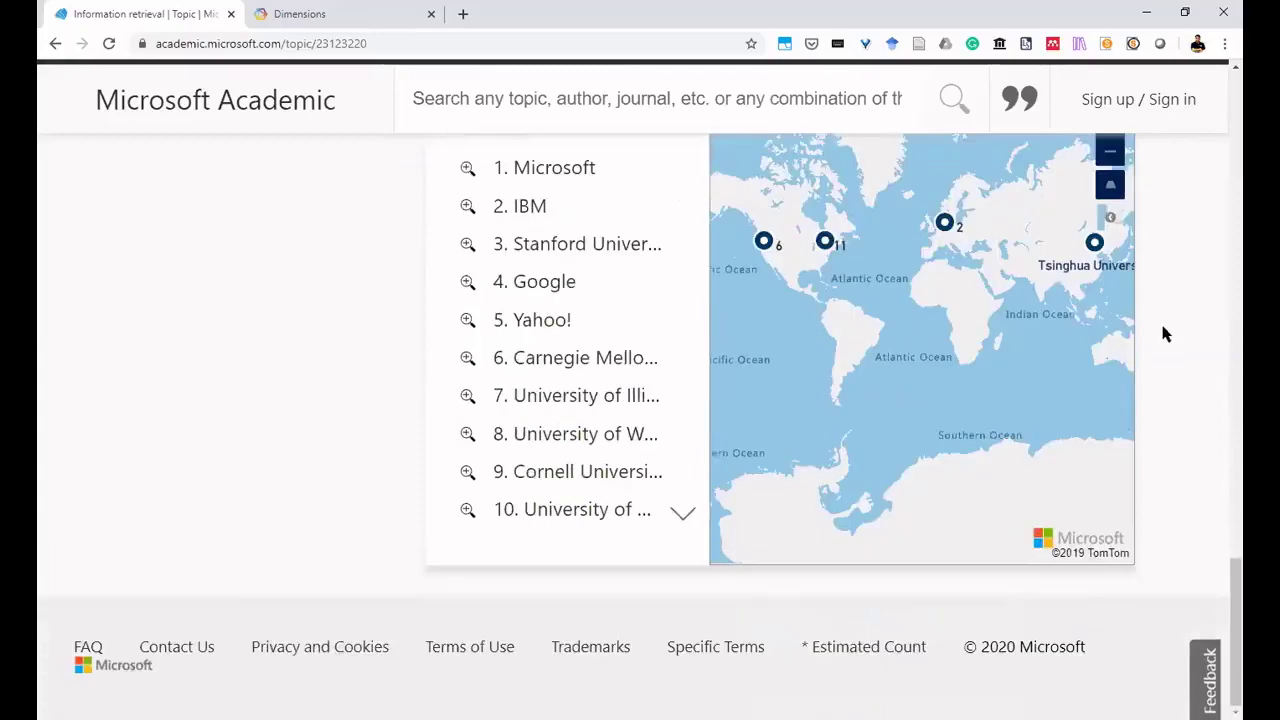
scroll(1163, 331, "up", 3)
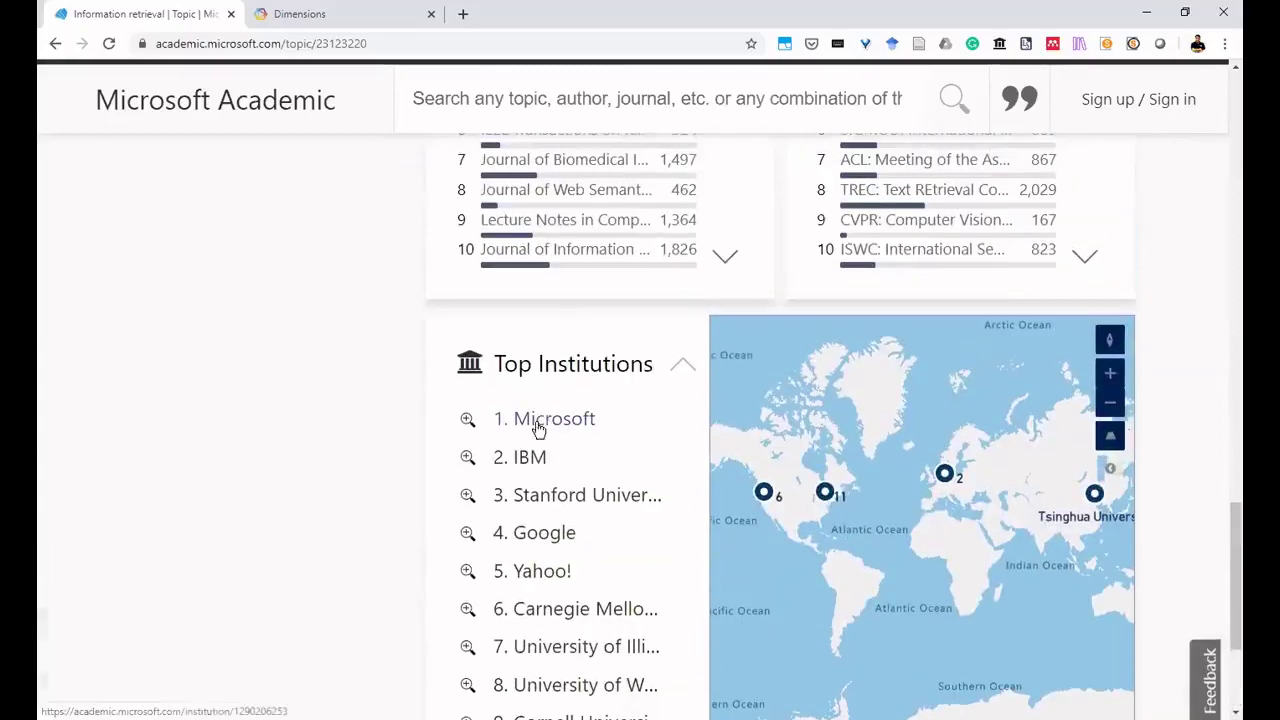
Zoom the top institutions map in on the northeastern United States to inspect the individual institutions there.
left_click(826, 496)
double_click(826, 494)
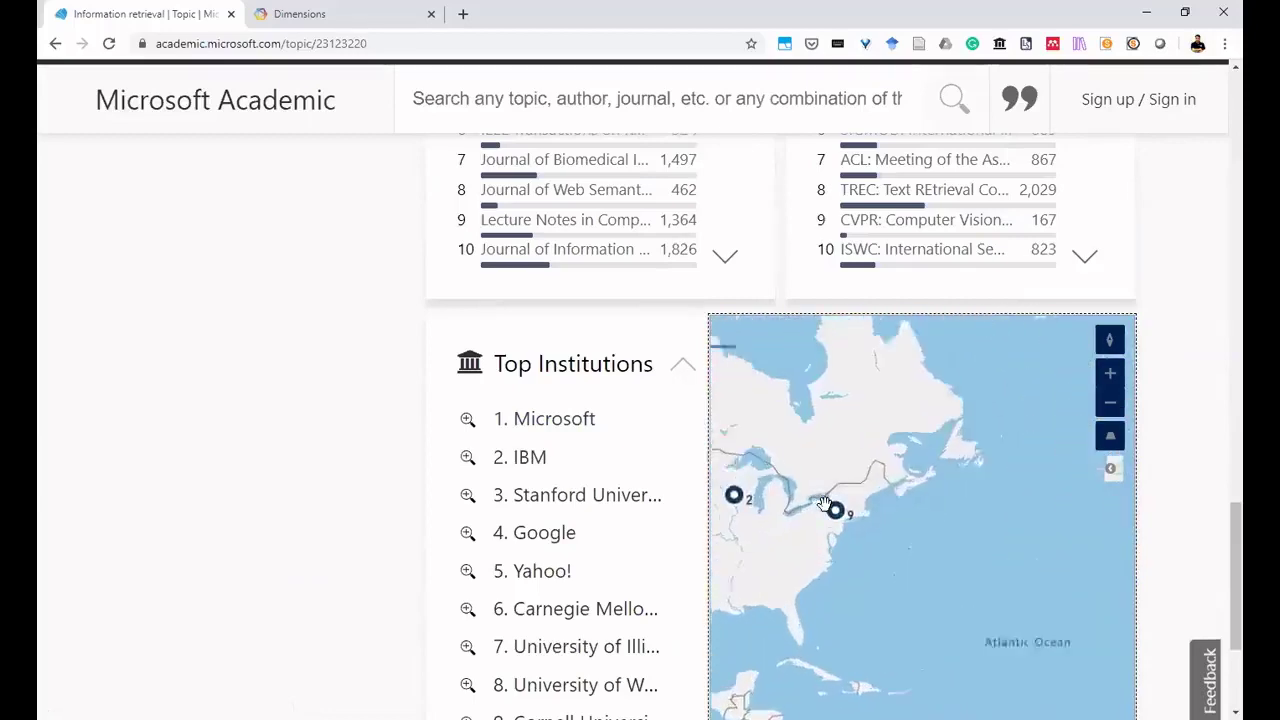
double_click(840, 523)
double_click(841, 526)
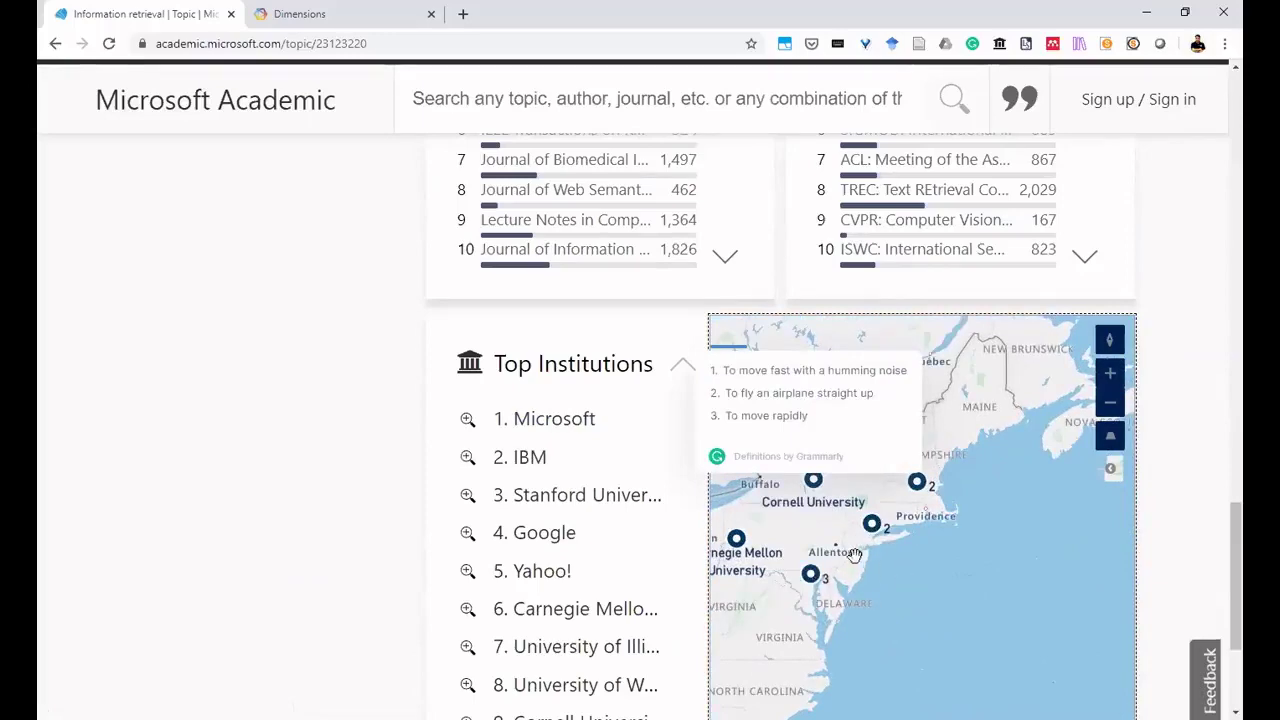
double_click(855, 555)
Zoom the institutions map back out to the world and inspect the institution locations in Asia and Europe.
scroll(862, 538, "down", 5)
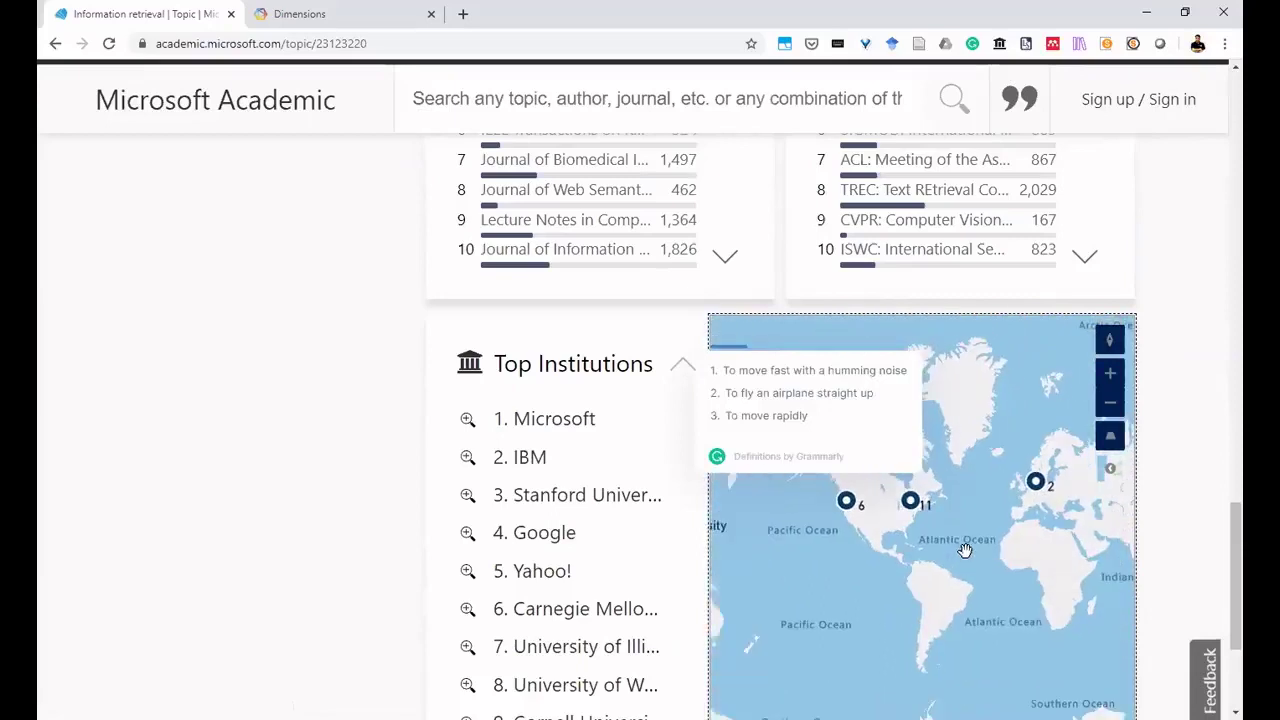
left_click_drag(963, 553, 728, 514)
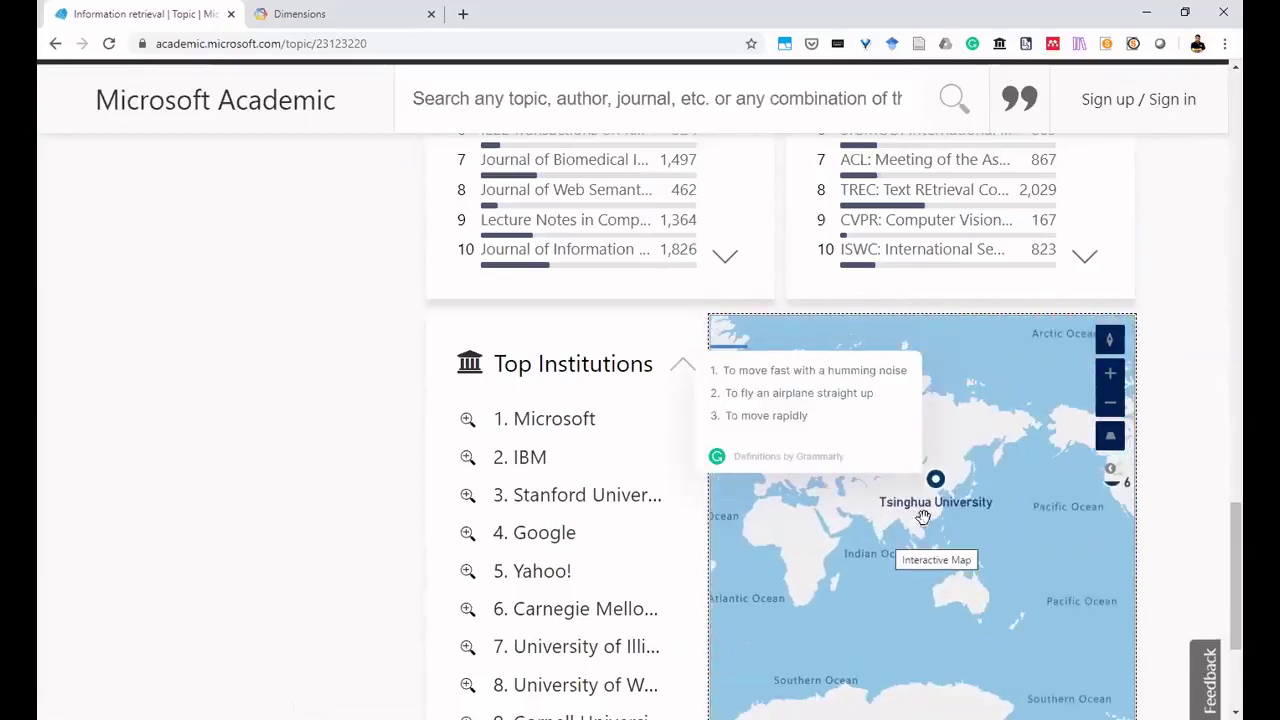
left_click_drag(939, 557, 1042, 609)
scroll(959, 514, "up", 2)
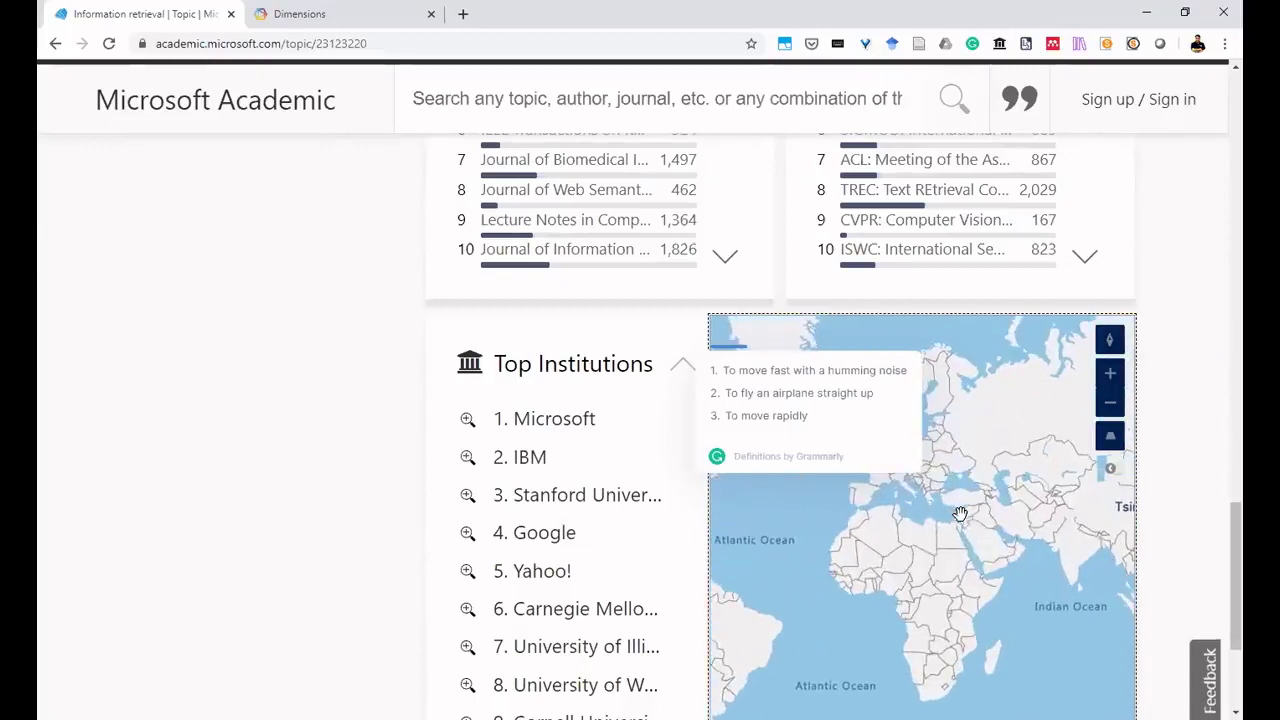
left_click_drag(949, 517, 1034, 546)
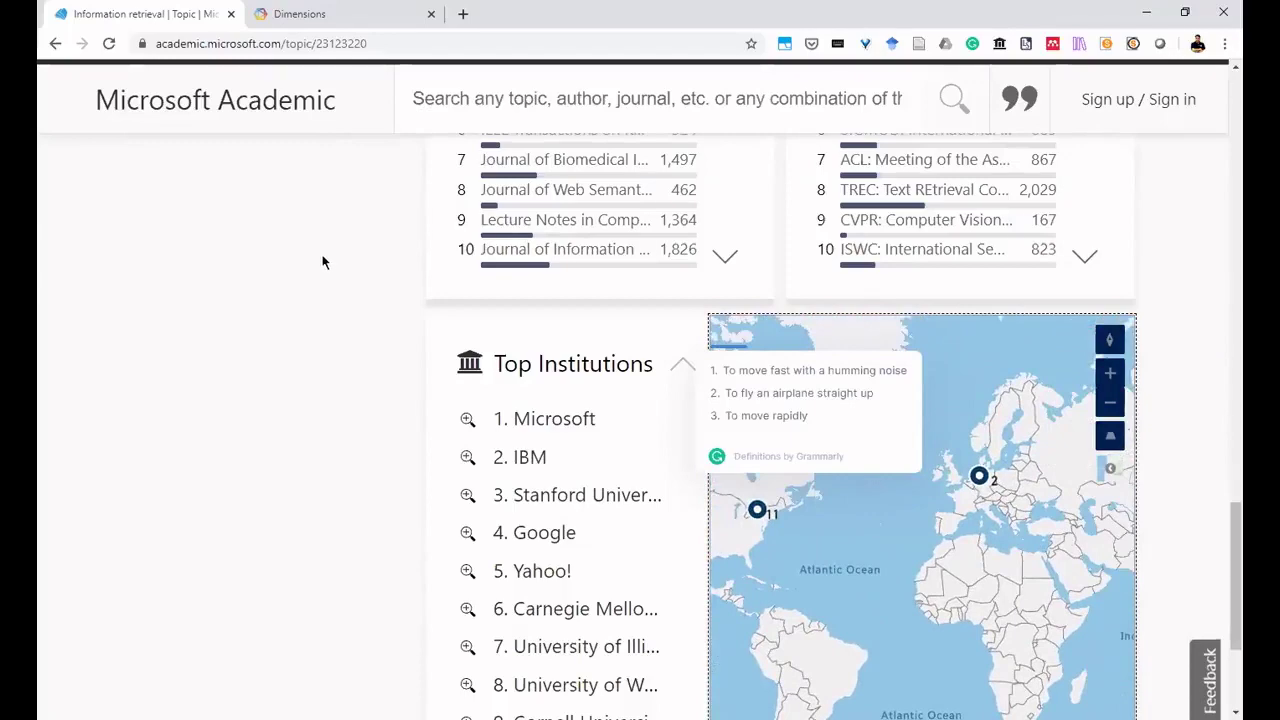
Look over the Information retrieval page from its overview to the top institutions and examine the map around the Atlantic.
scroll(322, 255, "up", 8)
scroll(320, 247, "up", 10)
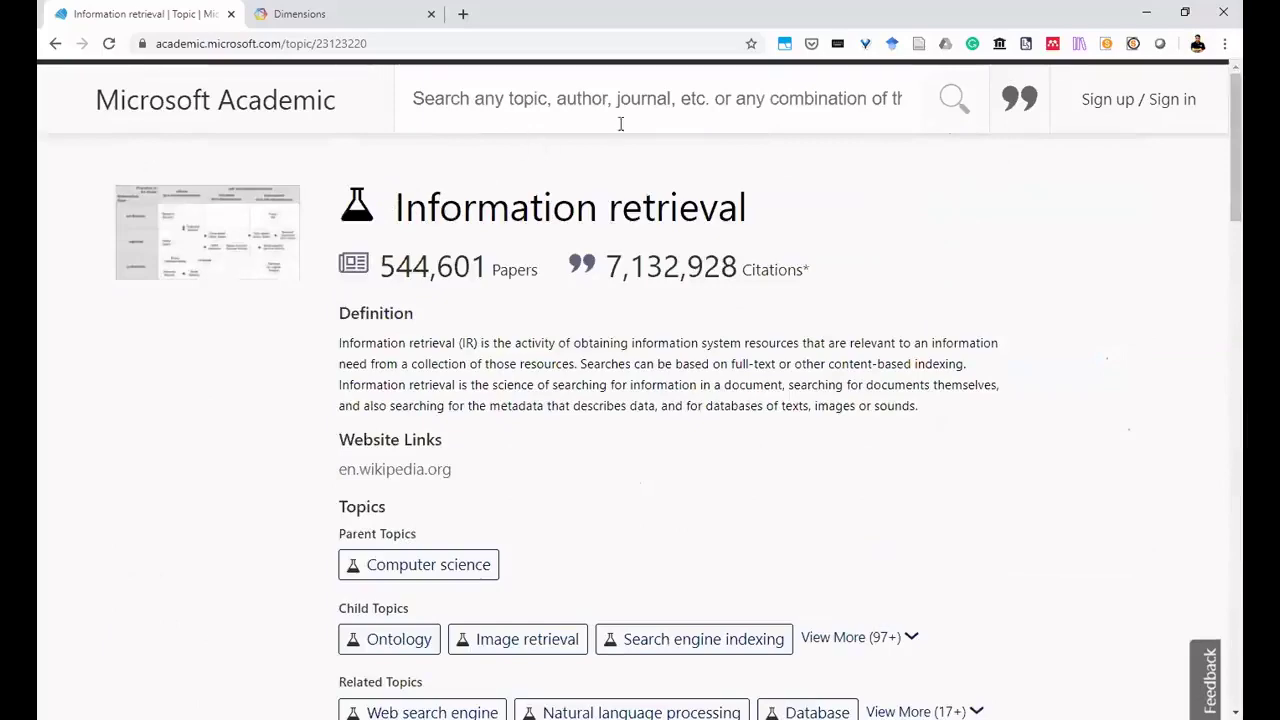
scroll(561, 355, "down", 20)
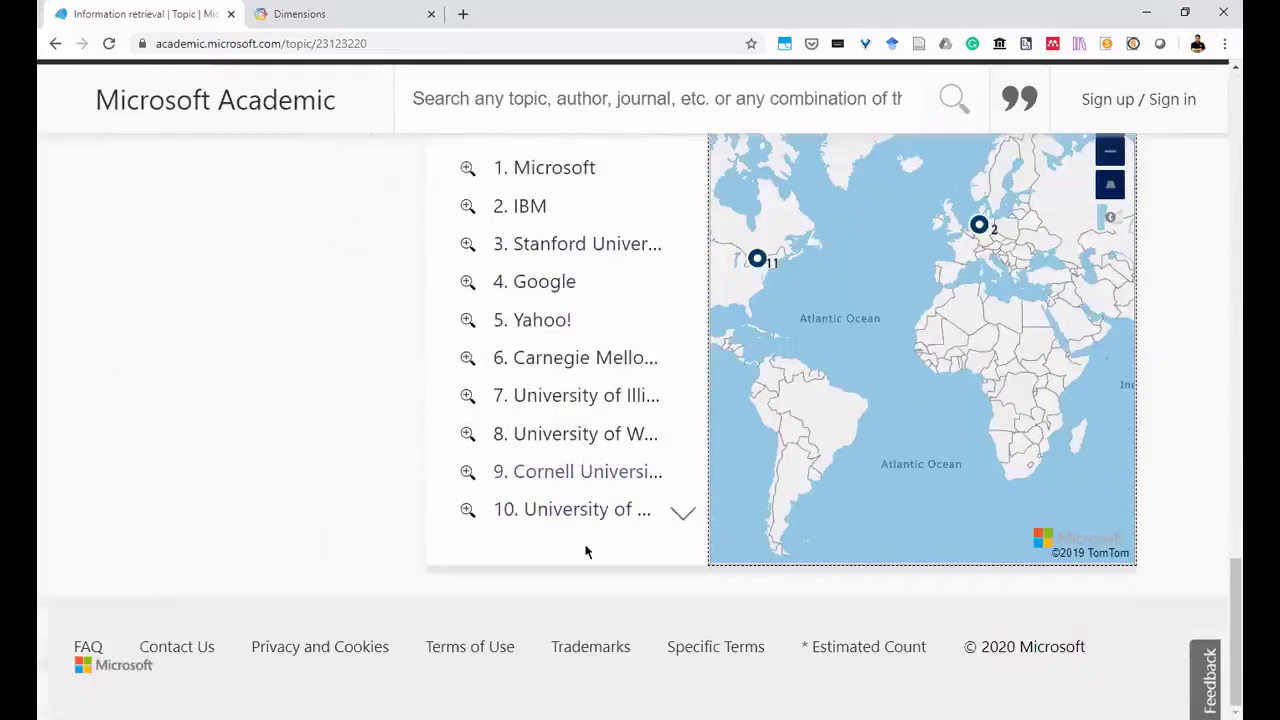
scroll(847, 376, "up", 2)
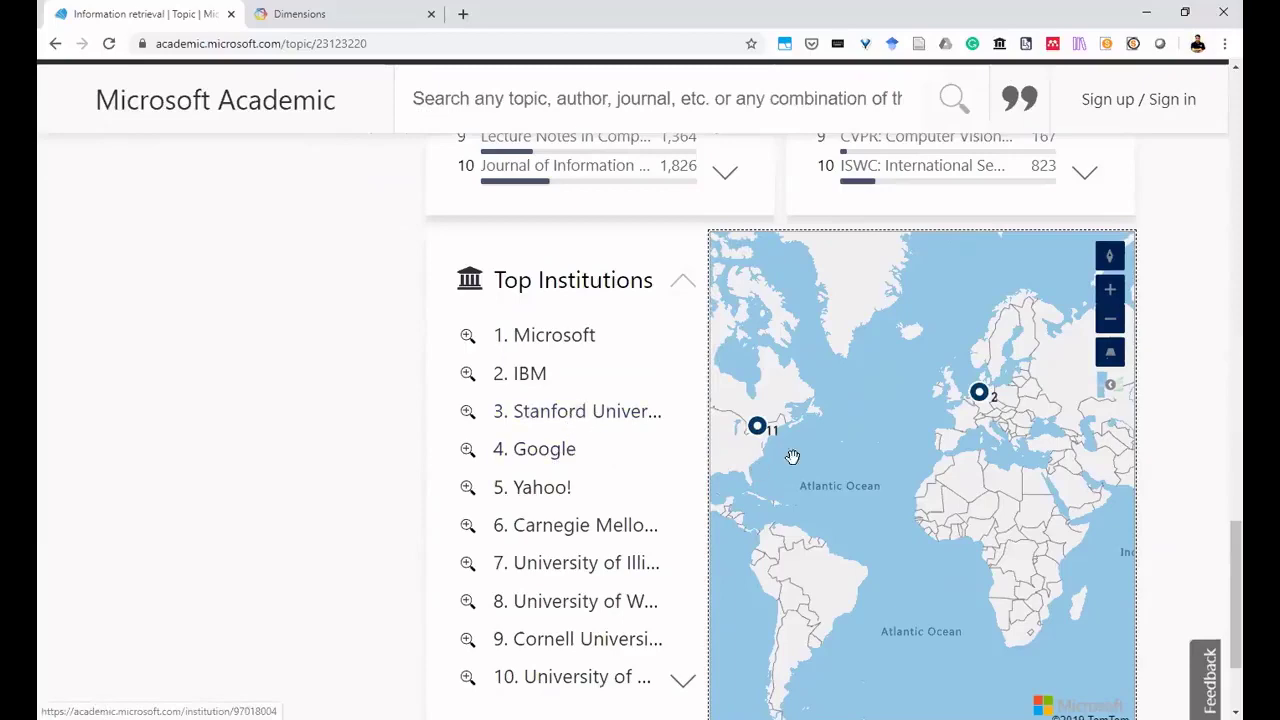
scroll(757, 475, "up", 2)
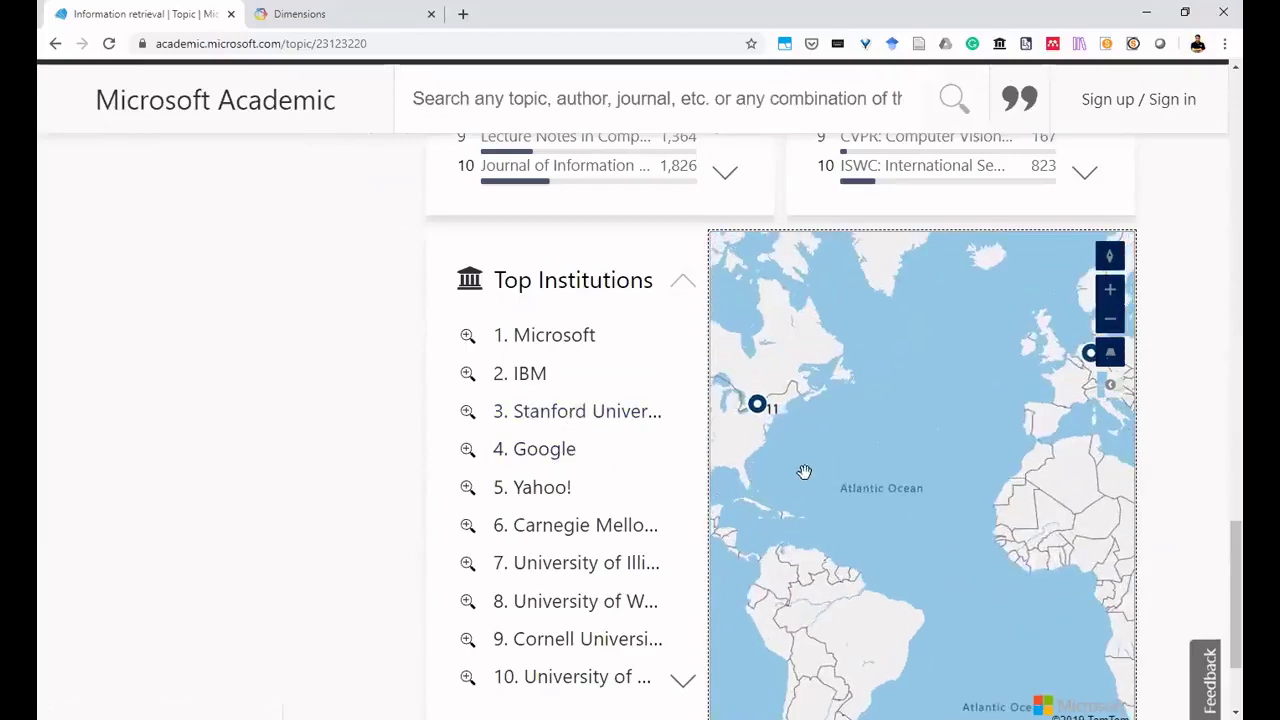
scroll(804, 471, "down", 2)
scroll(134, 361, "down", 2)
scroll(134, 365, "up", 6)
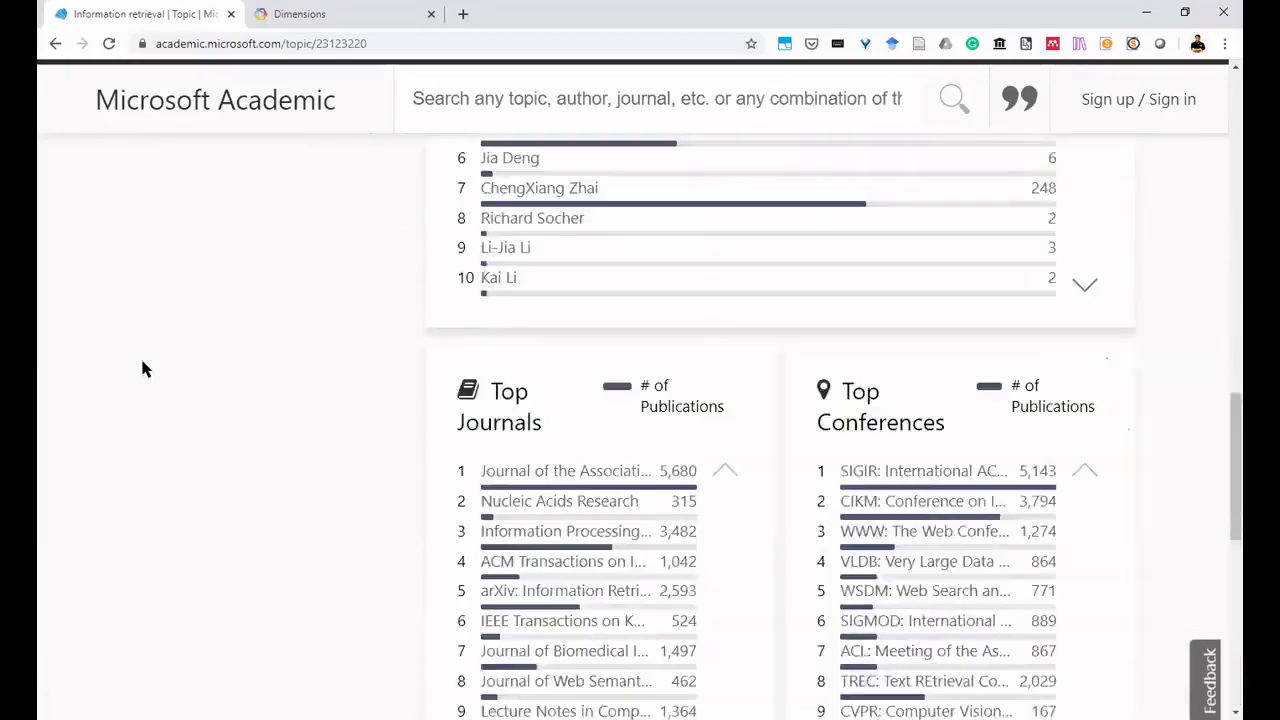
Inspect the yearly publication and citation figures for 2012 to 2019 in the Information retrieval chart.
scroll(145, 370, "up", 3)
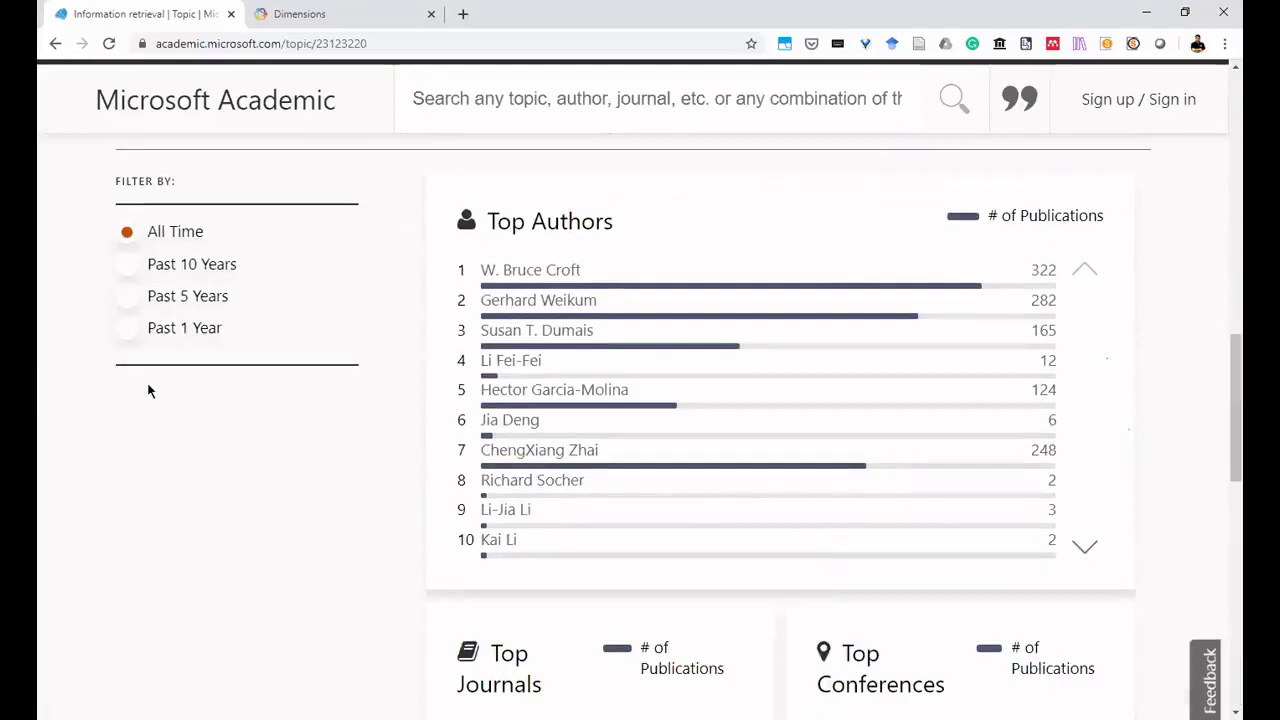
scroll(283, 370, "up", 4)
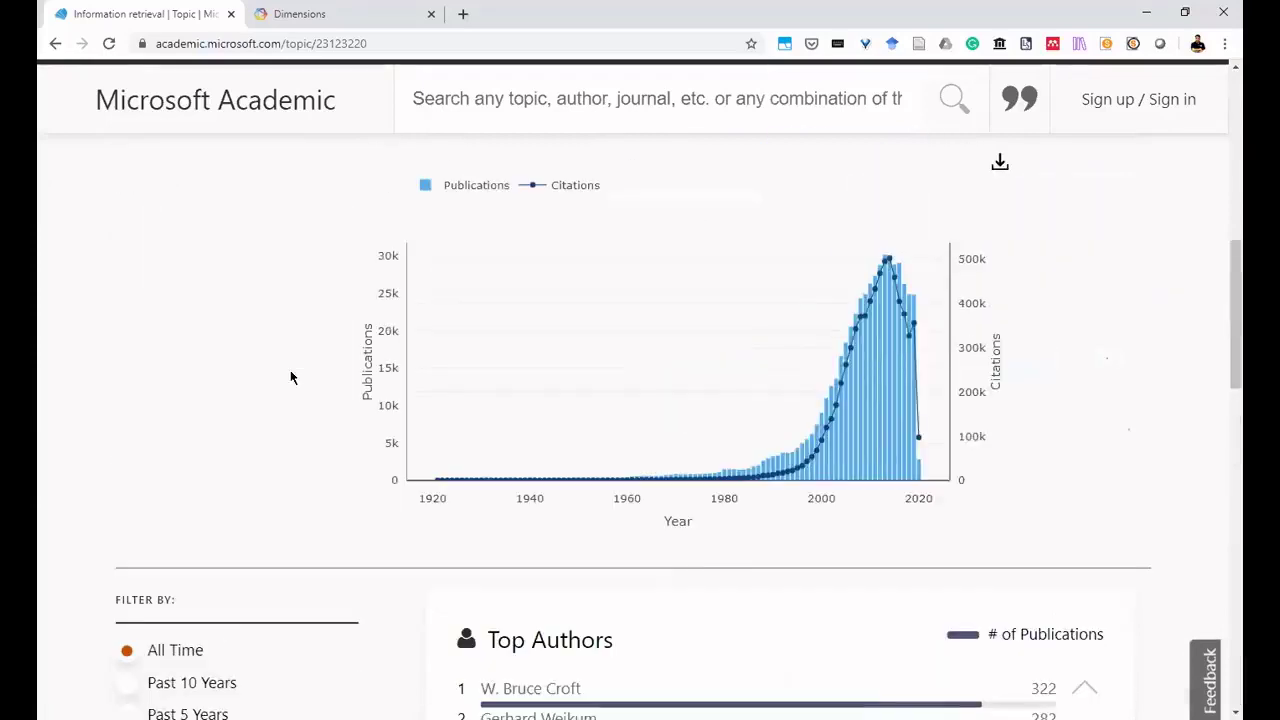
scroll(292, 382, "up", 3)
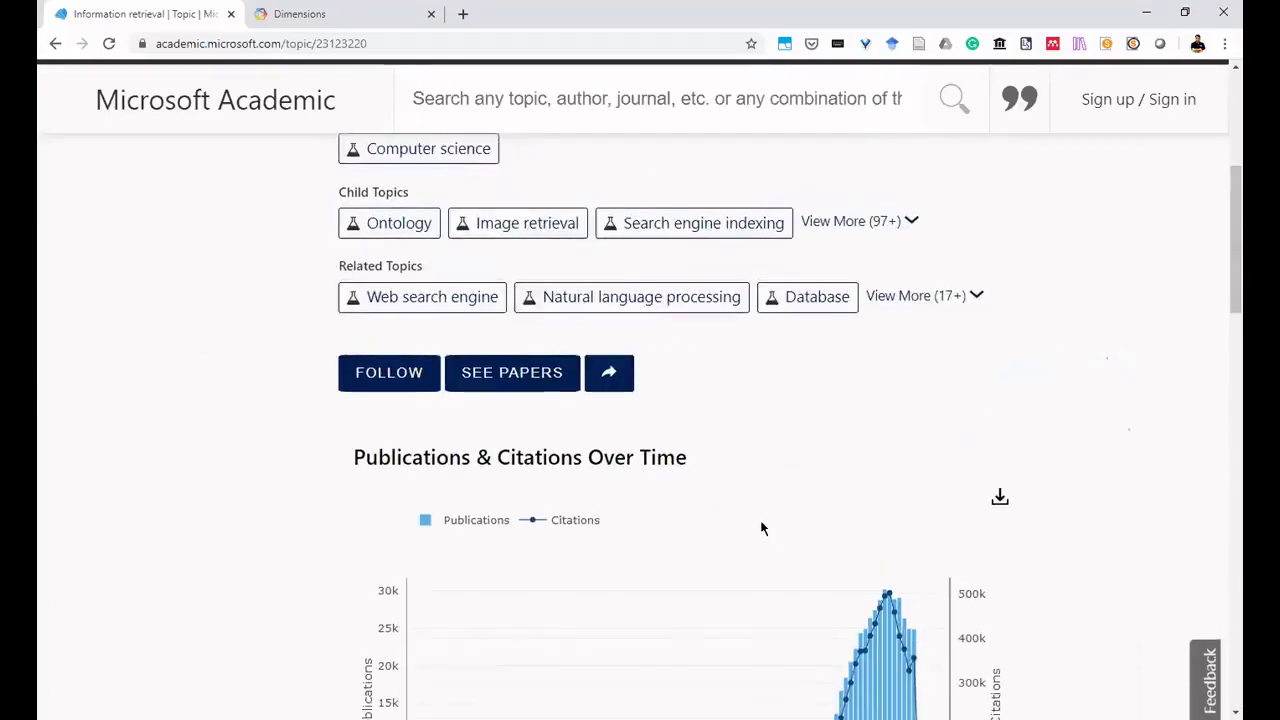
scroll(746, 506, "down", 3)
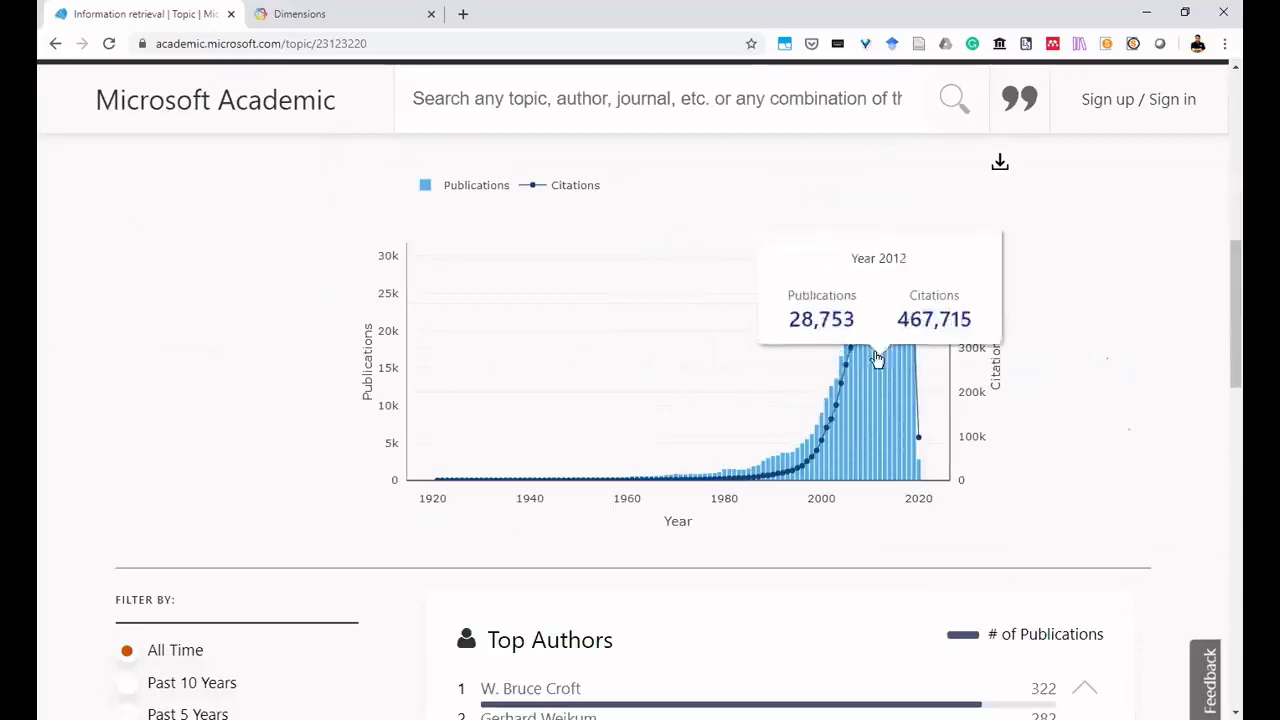
mouse_move(922, 465)
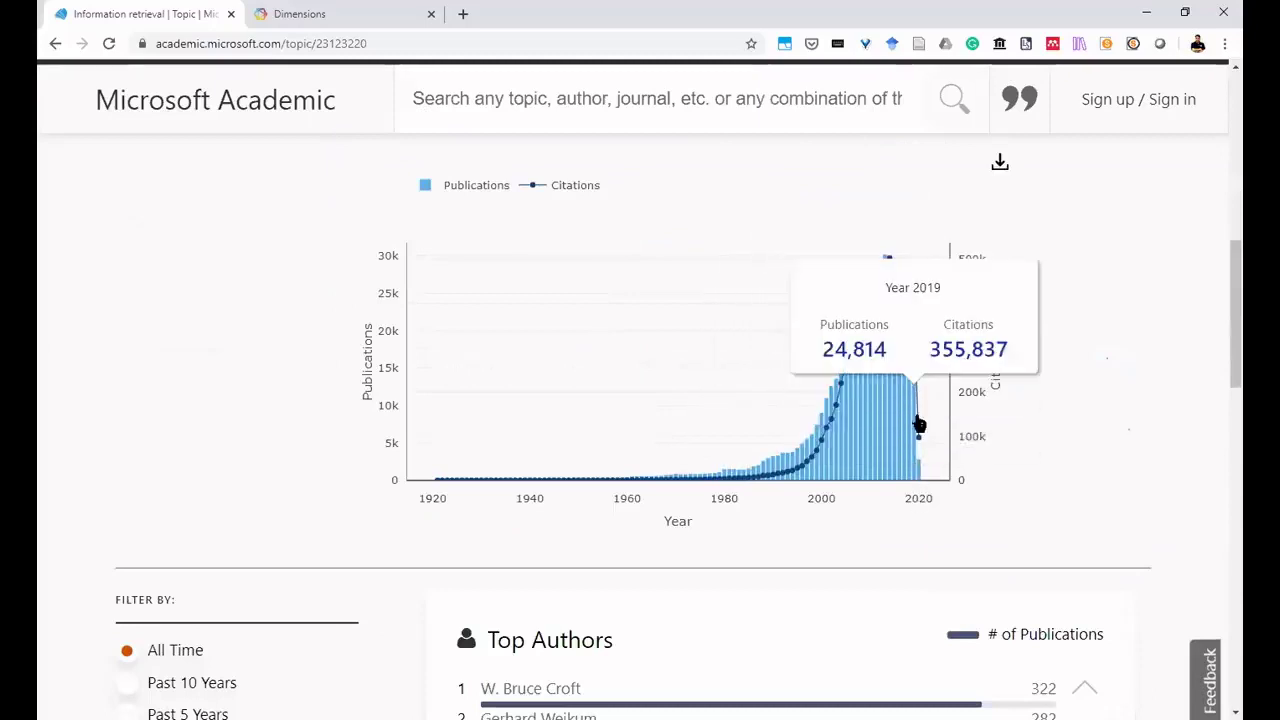
mouse_move(900, 386)
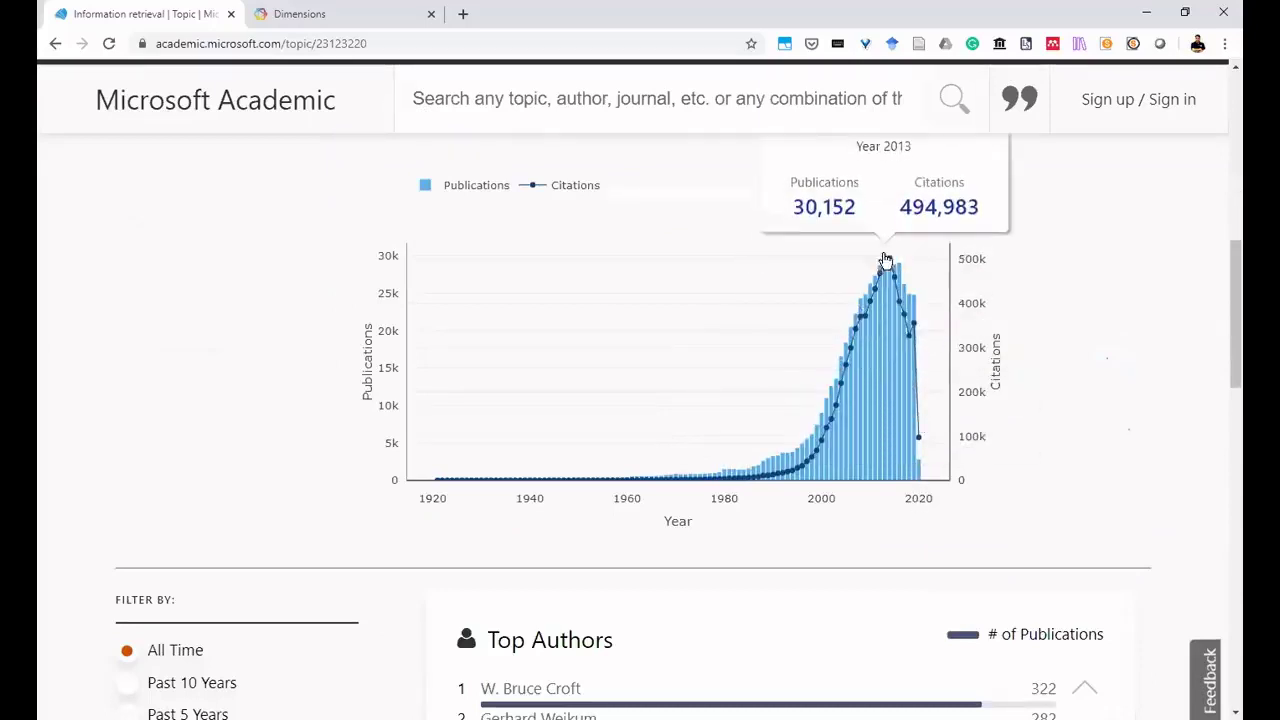
mouse_move(910, 296)
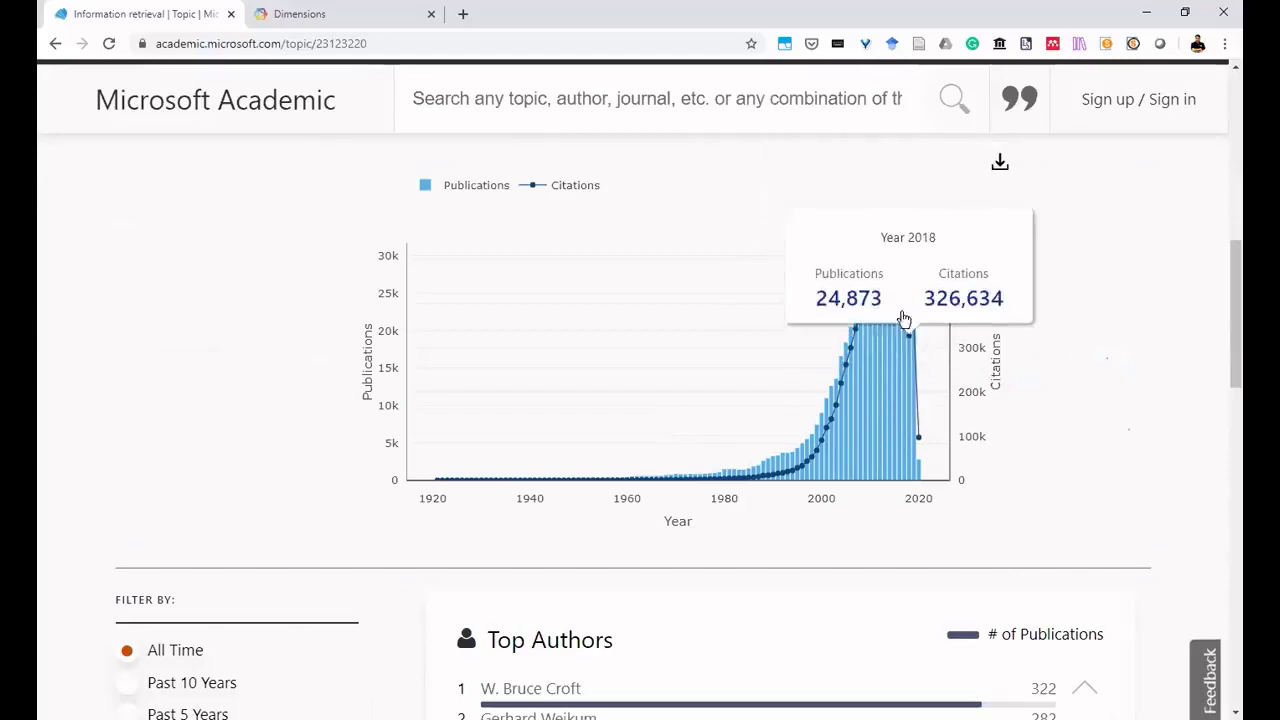
mouse_move(916, 328)
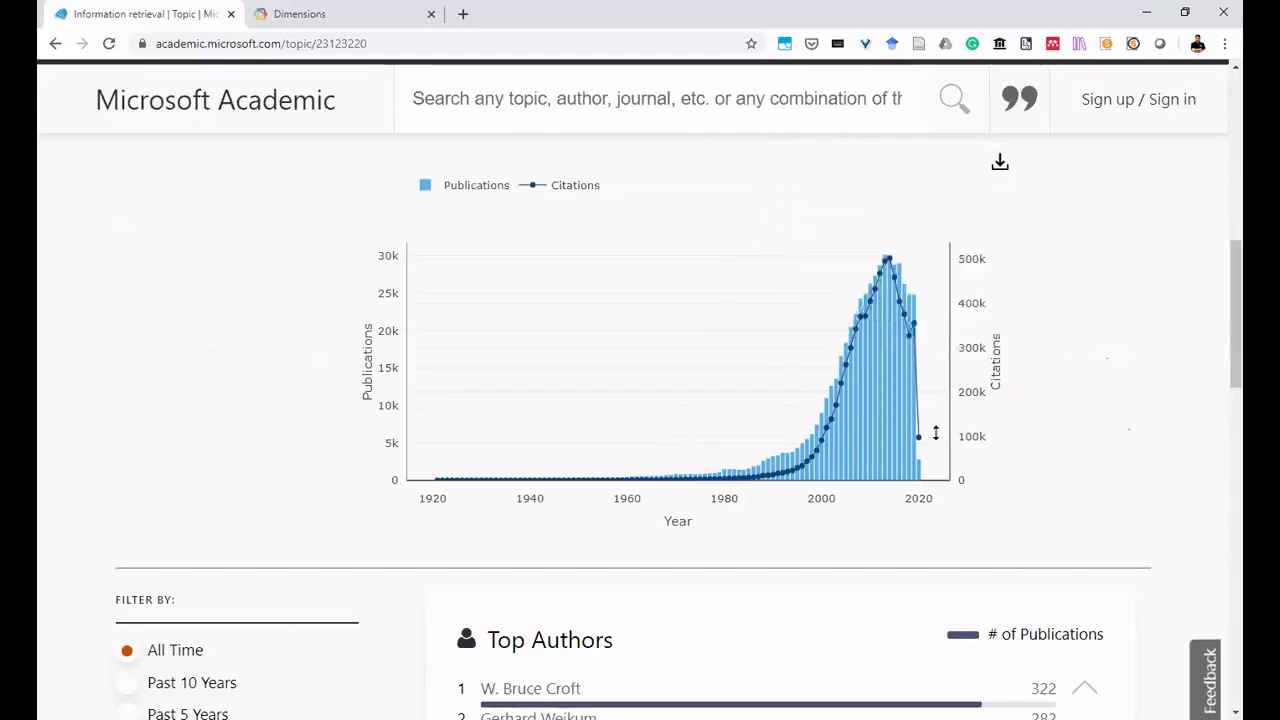
Open the parent topic Computer science from the Information retrieval topic page.
scroll(765, 387, "up", 4)
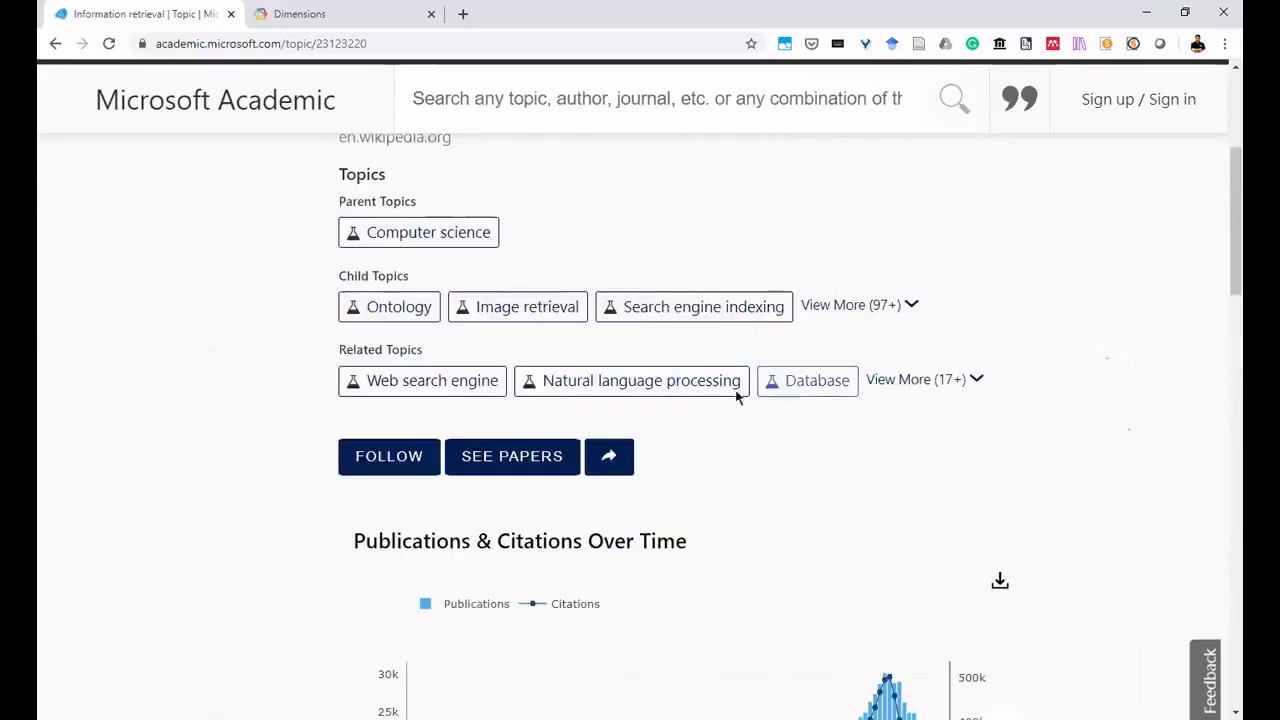
scroll(595, 387, "up", 3)
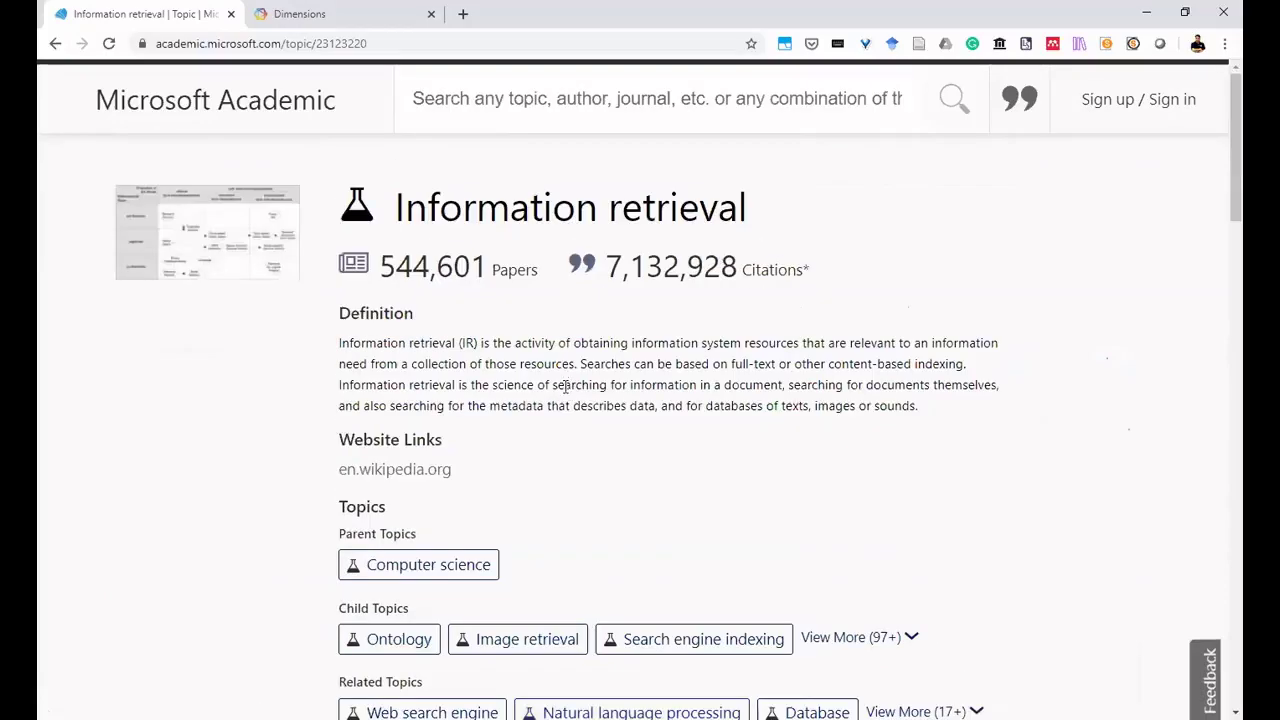
left_click(434, 566)
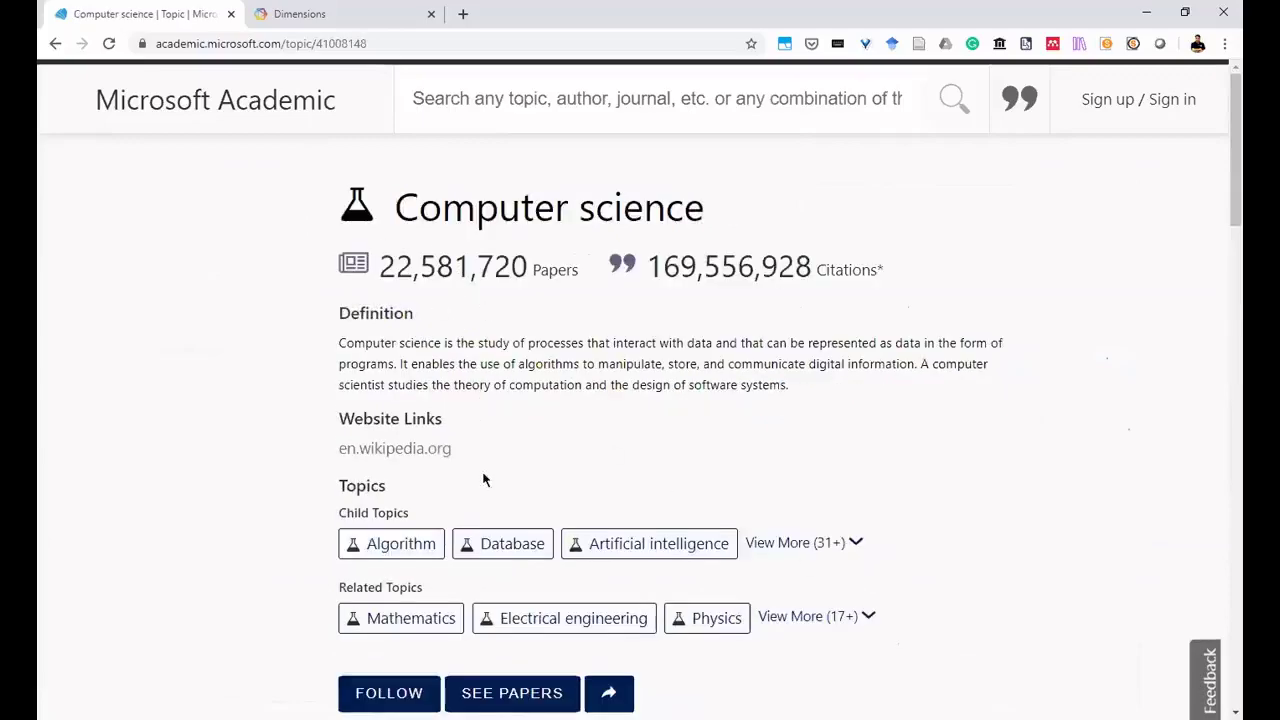
Review the Computer science topic's publications and citations chart, top authors, journals, conferences and institutions.
scroll(483, 480, "down", 6)
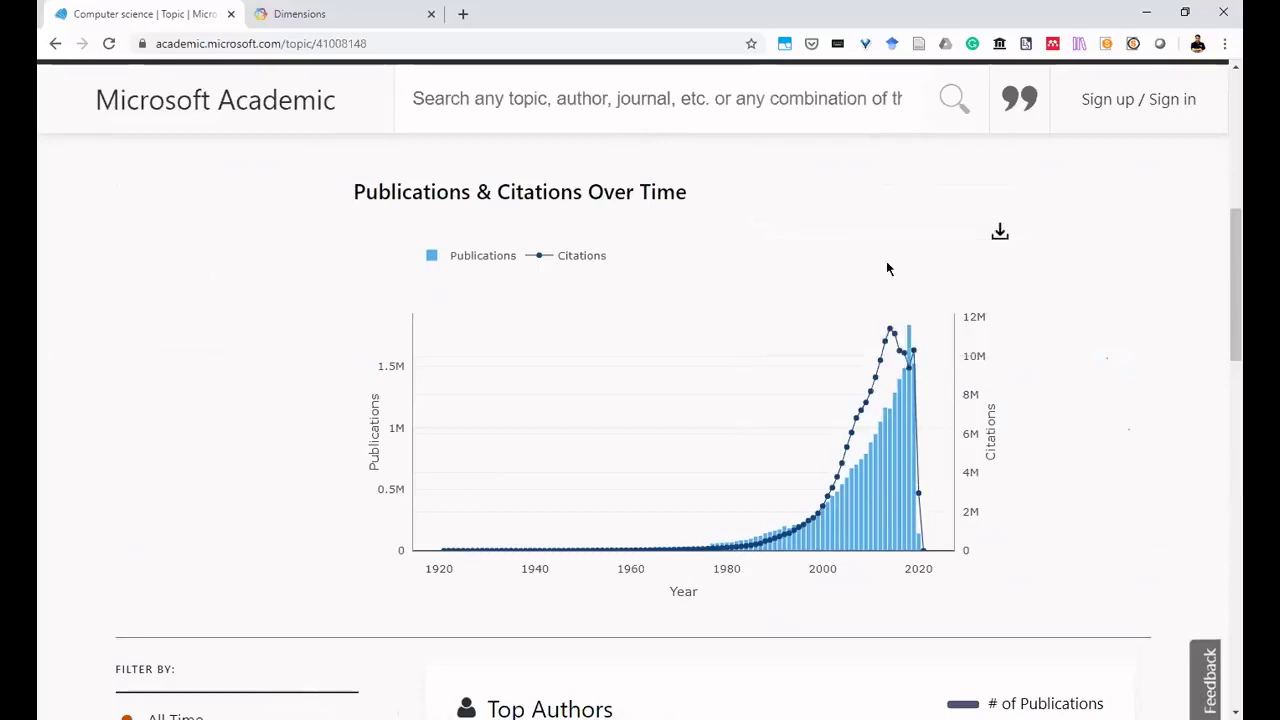
scroll(727, 450, "down", 5)
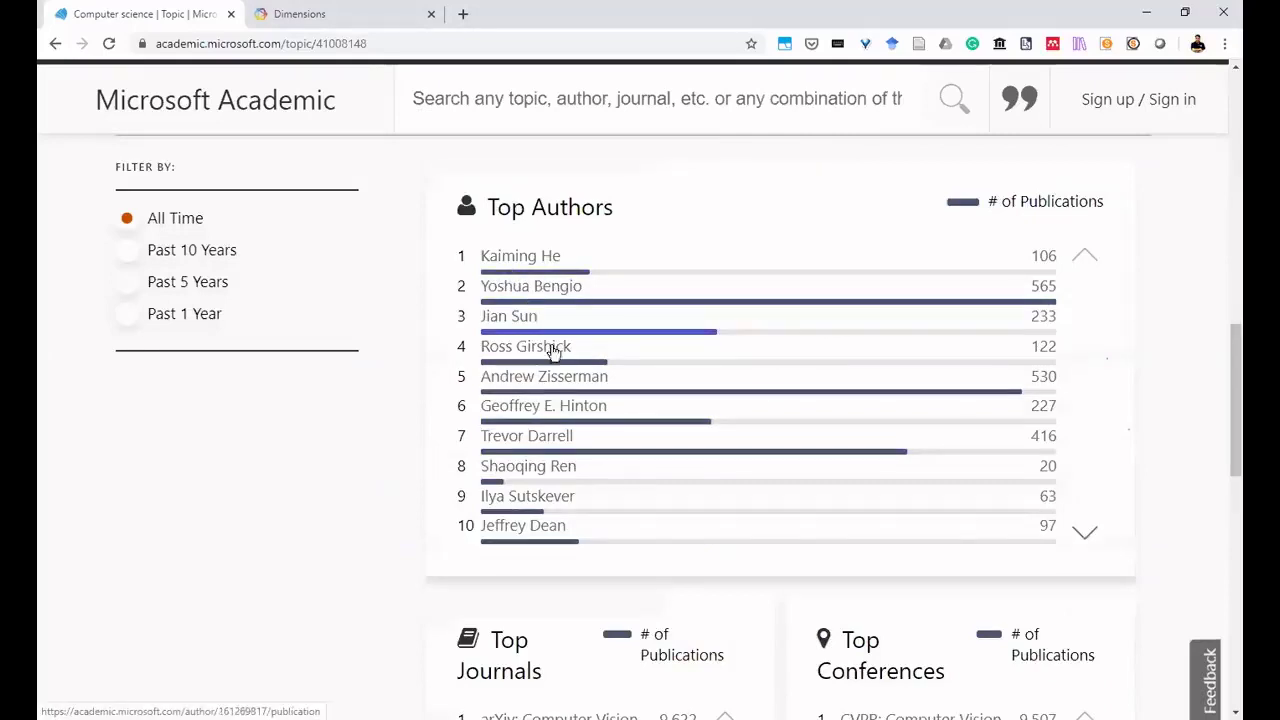
scroll(553, 352, "down", 4)
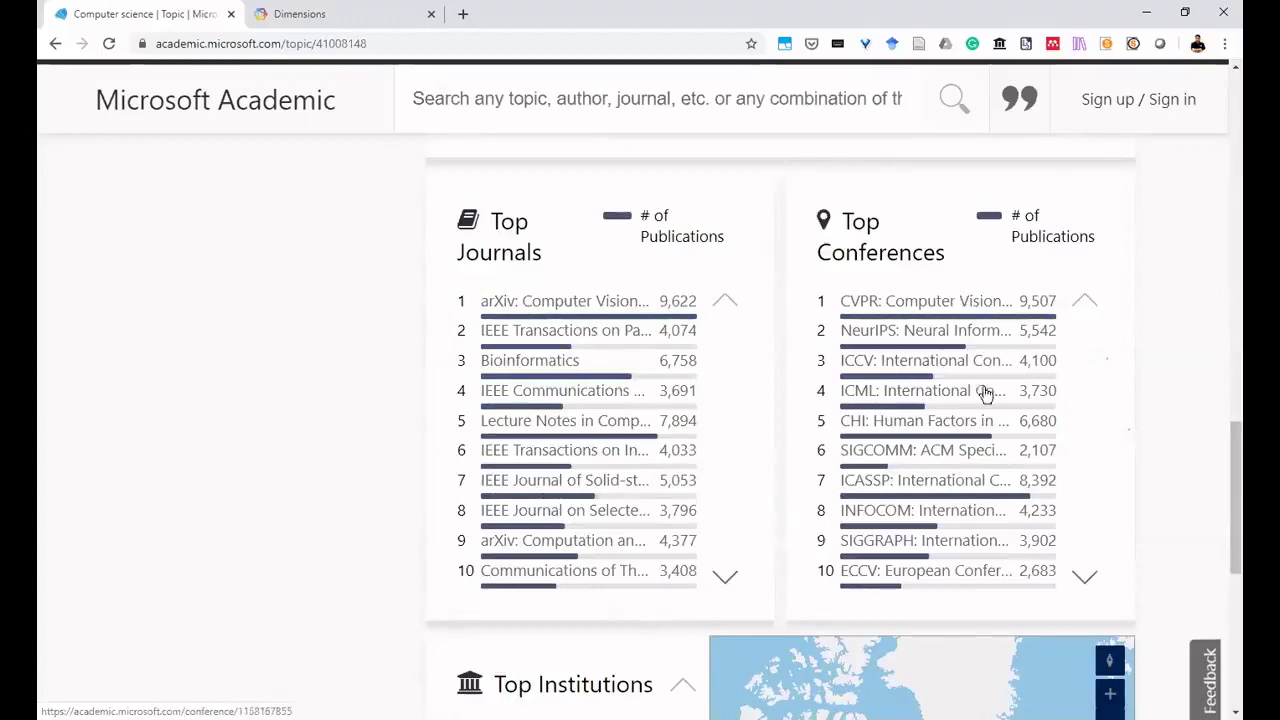
scroll(886, 360, "down", 4)
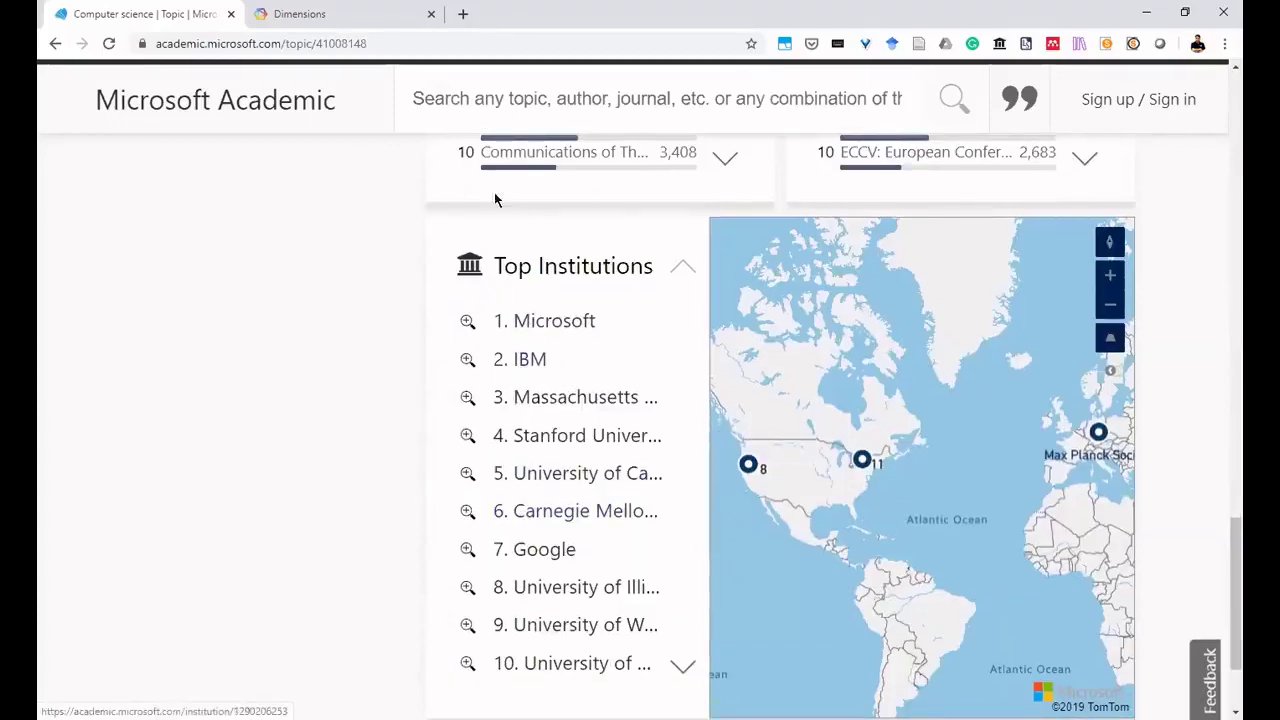
scroll(586, 514, "down", 2)
Filter the Computer science rankings to the past 5 years and review the authors, journals, conferences and institutions.
scroll(386, 398, "up", 12)
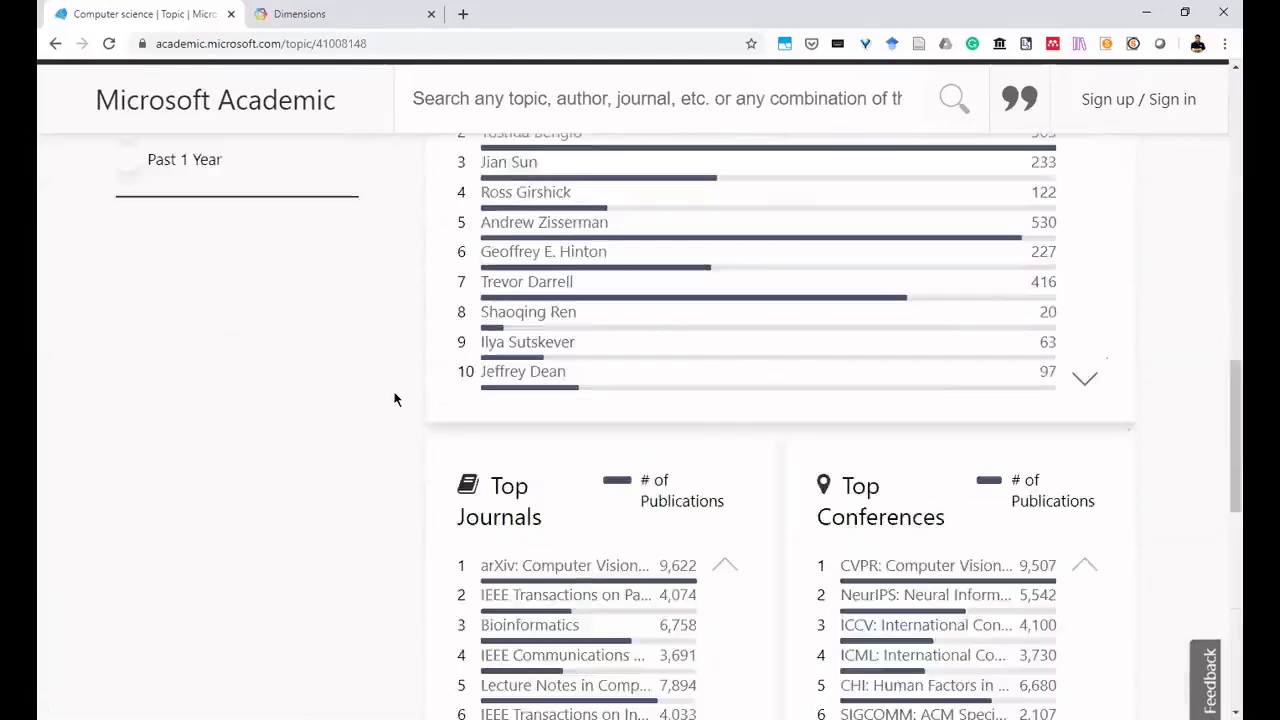
scroll(394, 398, "down", 4)
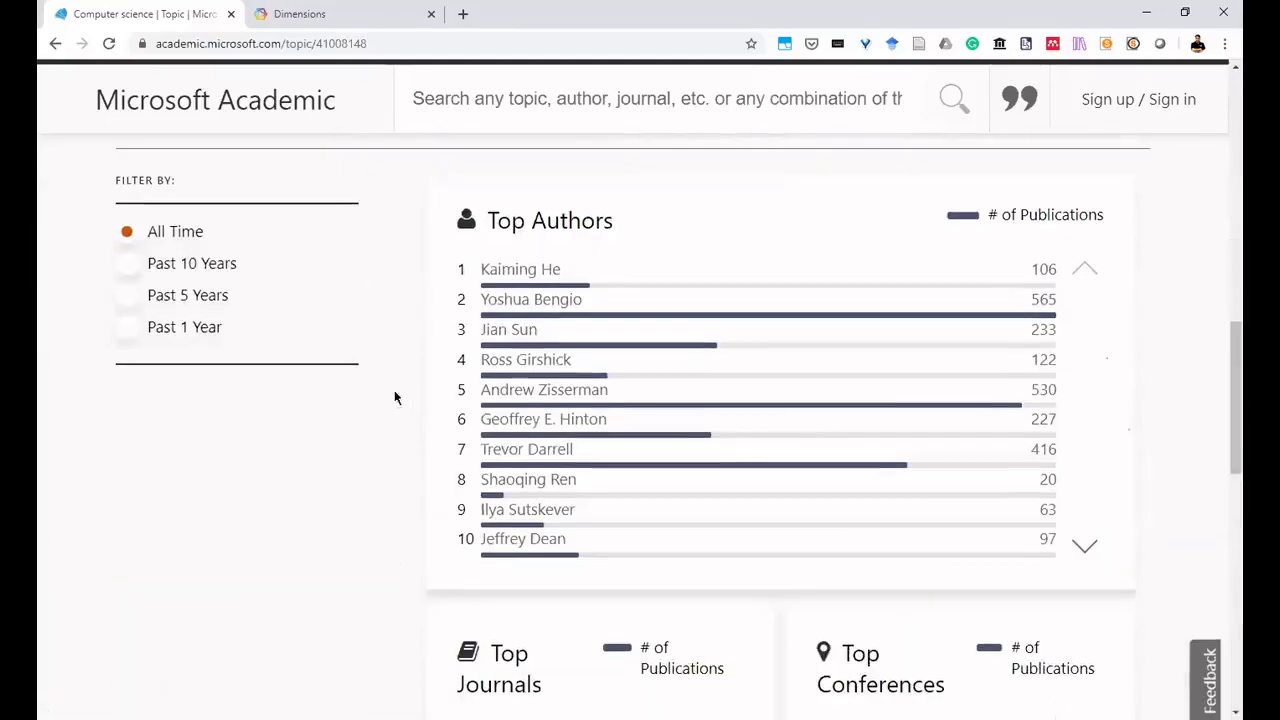
left_click(124, 265)
left_click(128, 299)
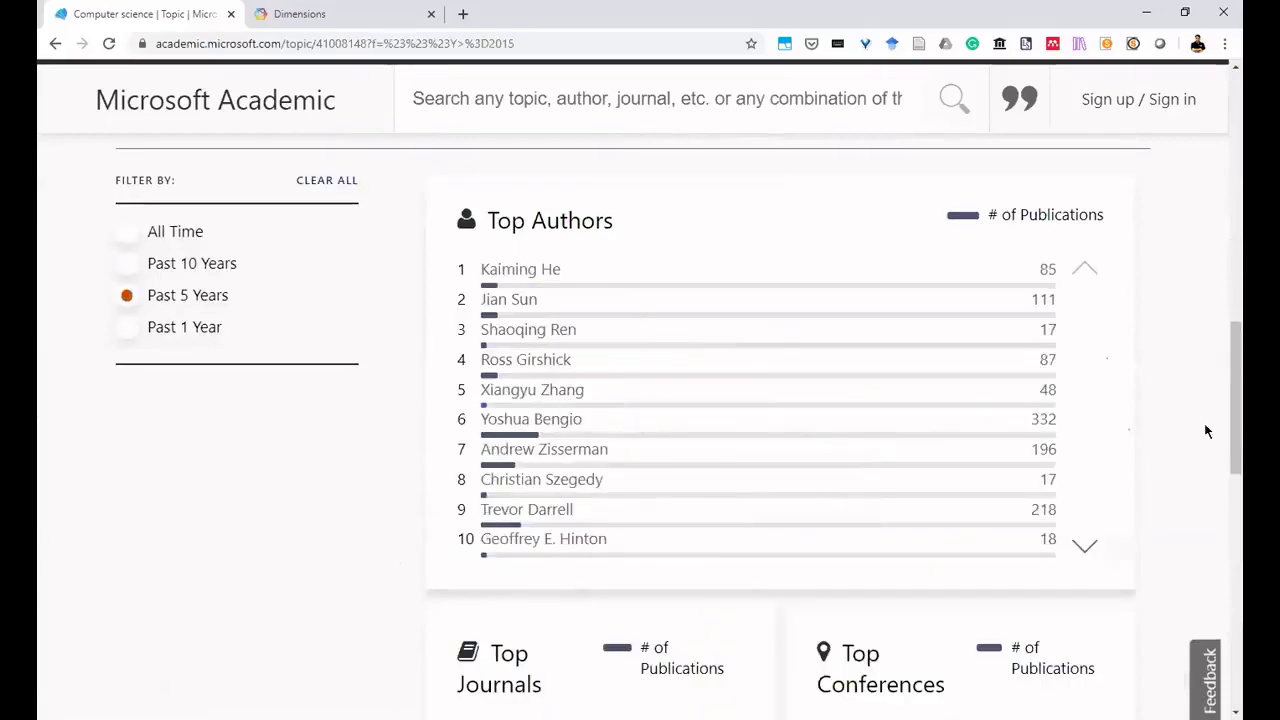
scroll(1160, 432, "down", 3)
scroll(1160, 436, "down", 4)
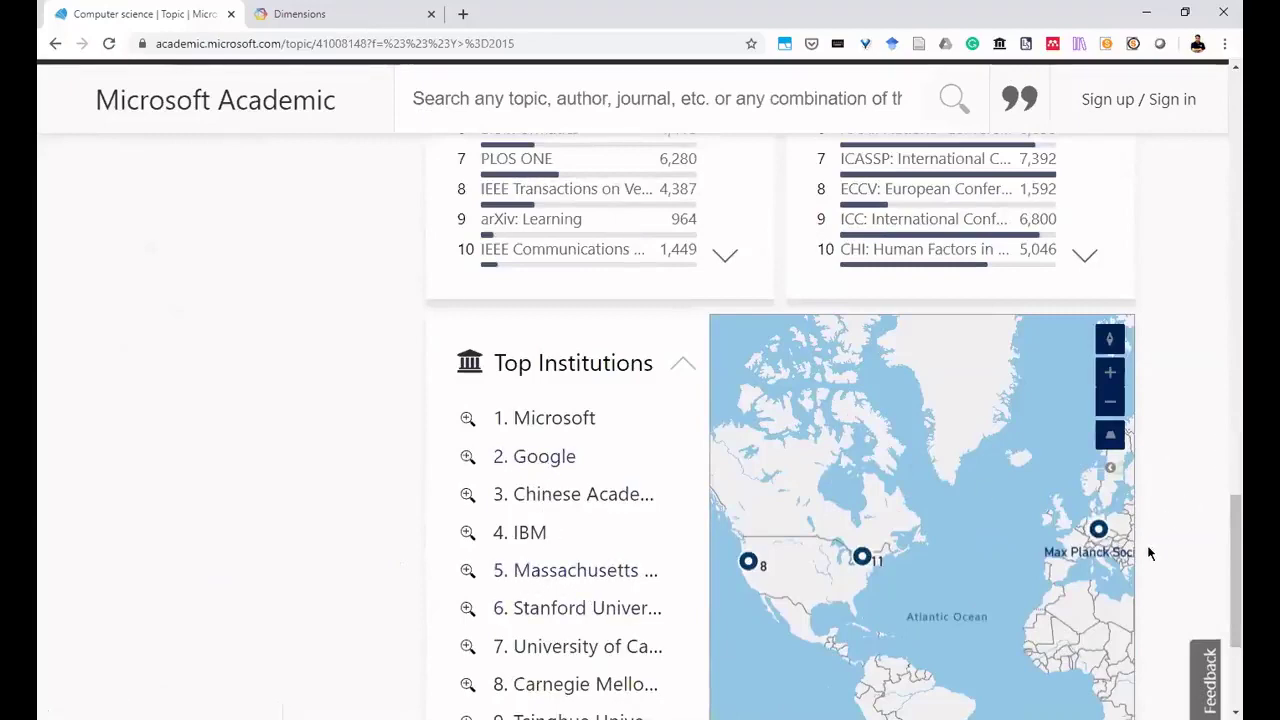
scroll(1150, 545, "up", 9)
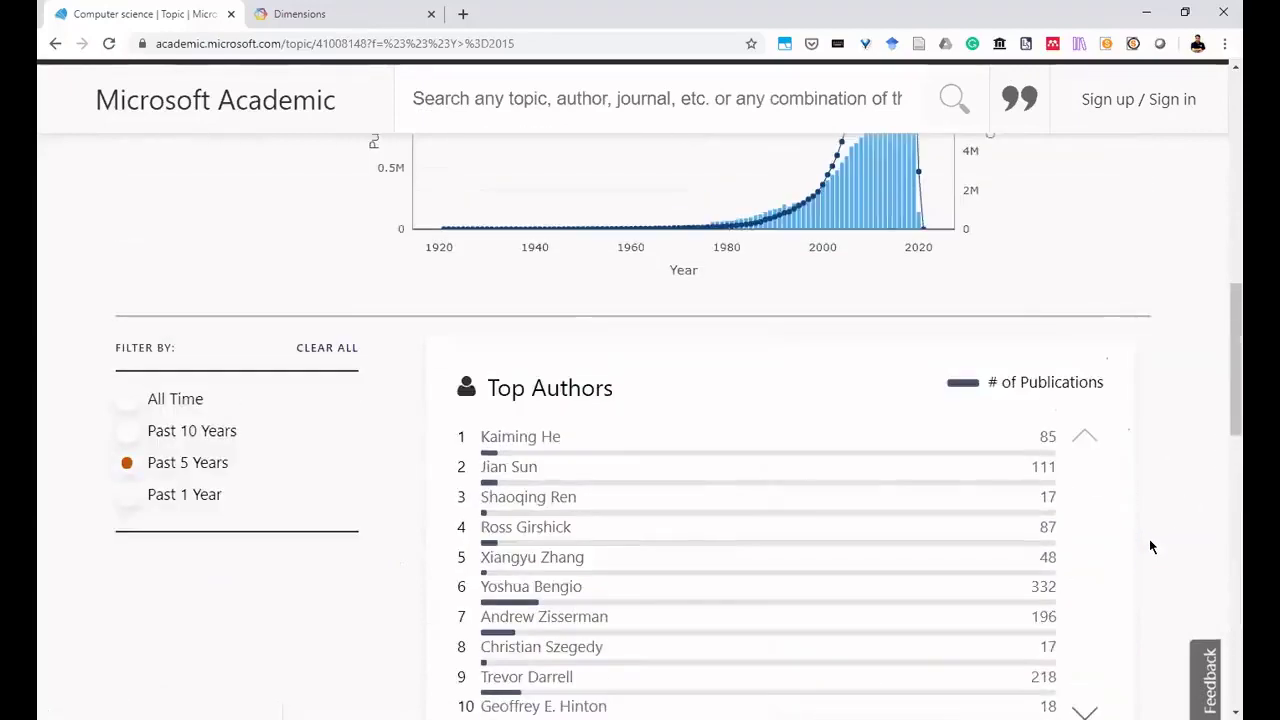
Return from the Computer science topic page to the filtered metadata quality search results.
scroll(1149, 545, "up", 3)
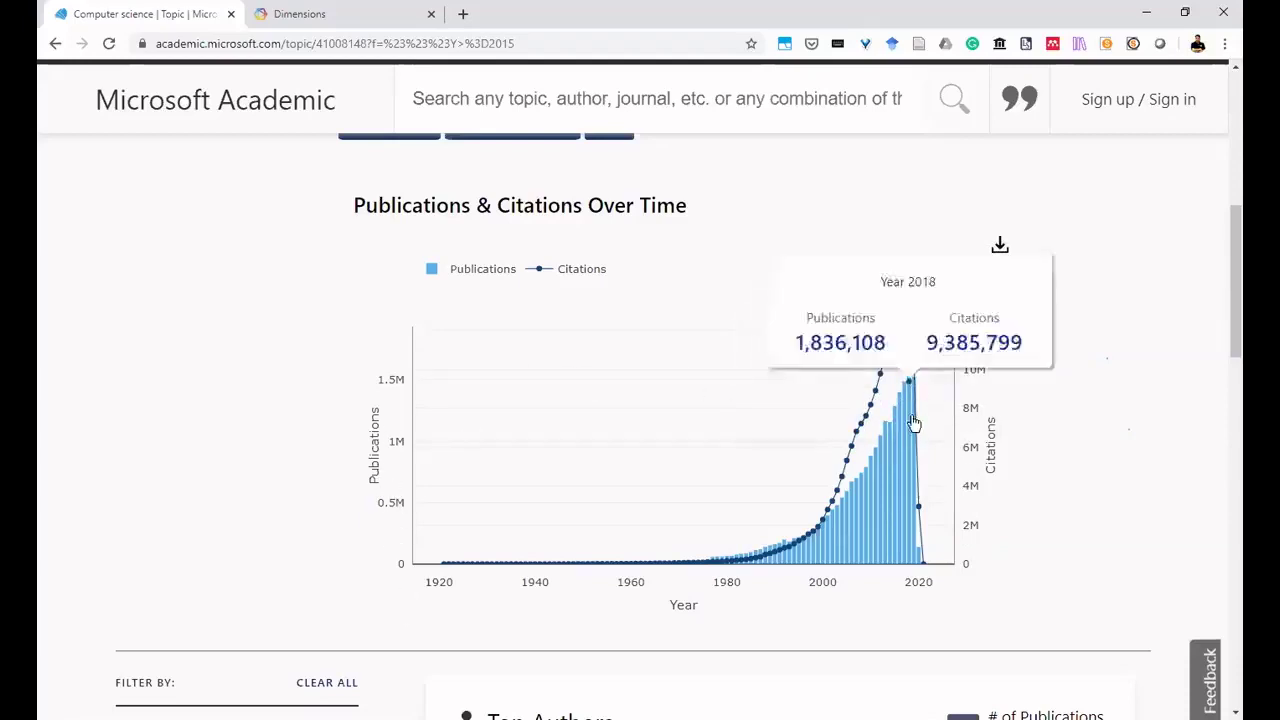
scroll(826, 400, "up", 5)
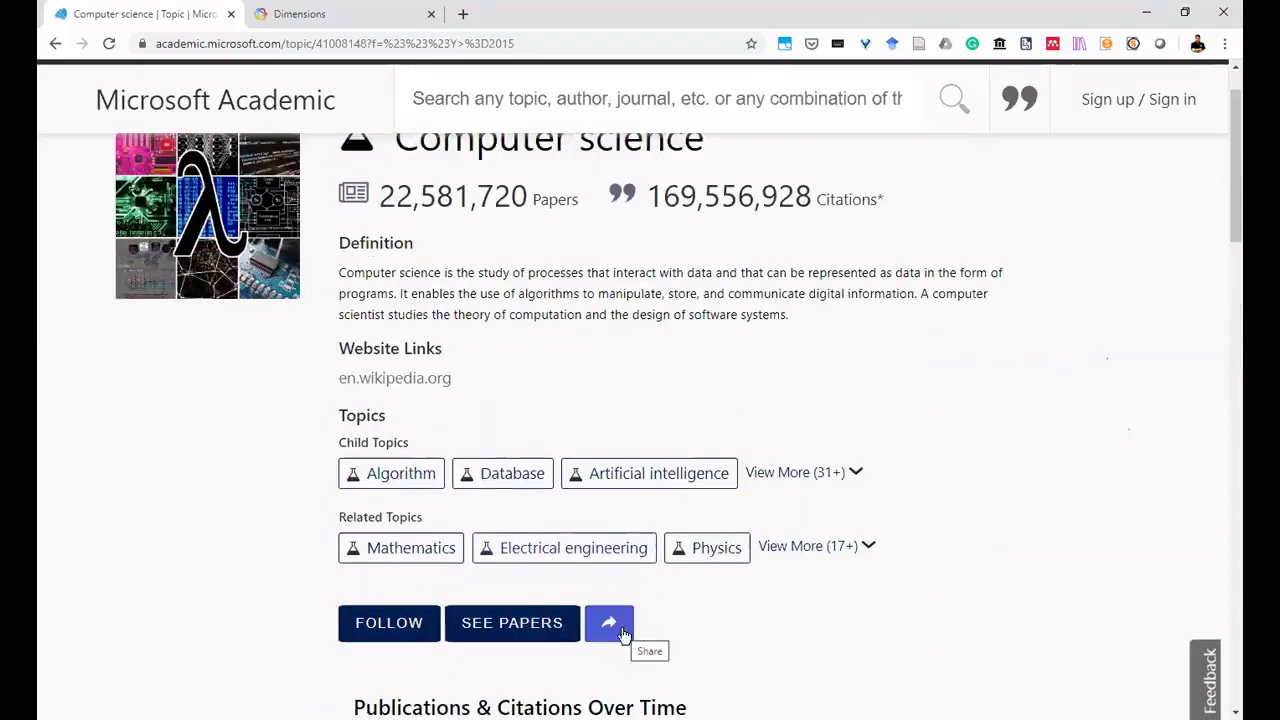
scroll(678, 402, "up", 1)
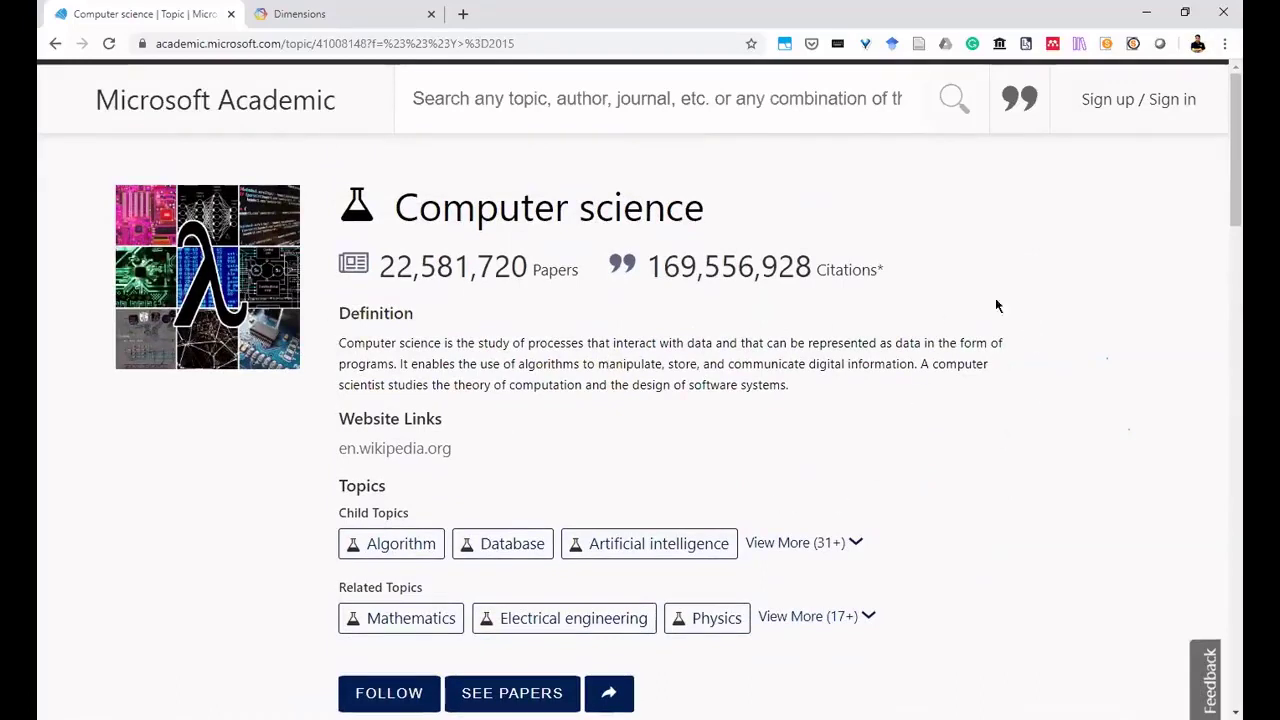
left_click(57, 45)
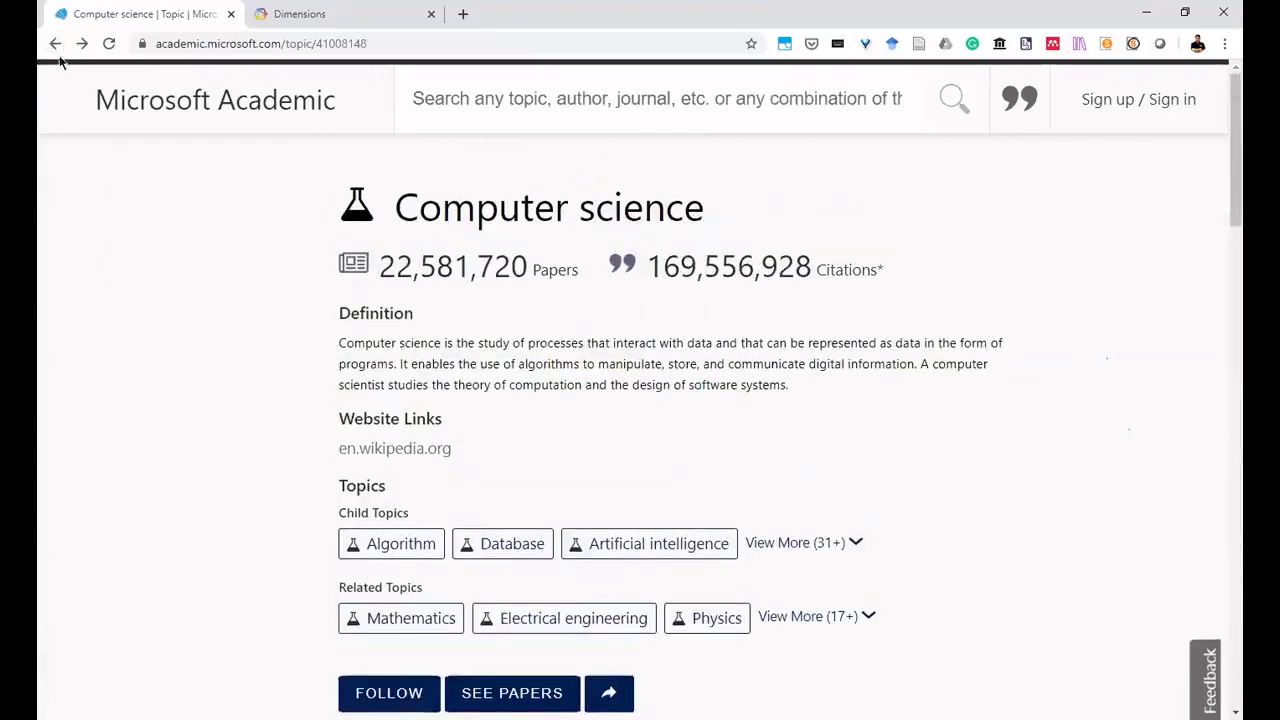
left_click(54, 45)
left_click(54, 45)
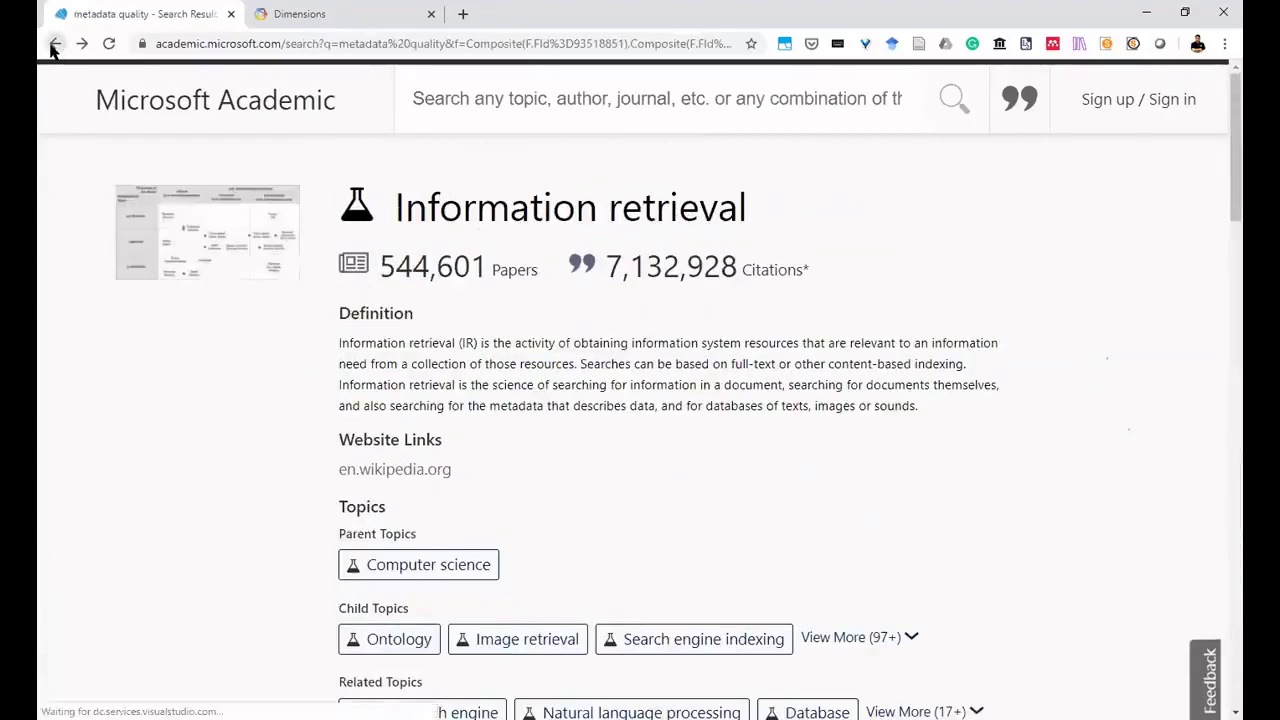
Look through the filtered metadata quality papers and the accompanying topic cards for Metadata, Metadata quality and Information retrieval.
scroll(1033, 372, "down", 5)
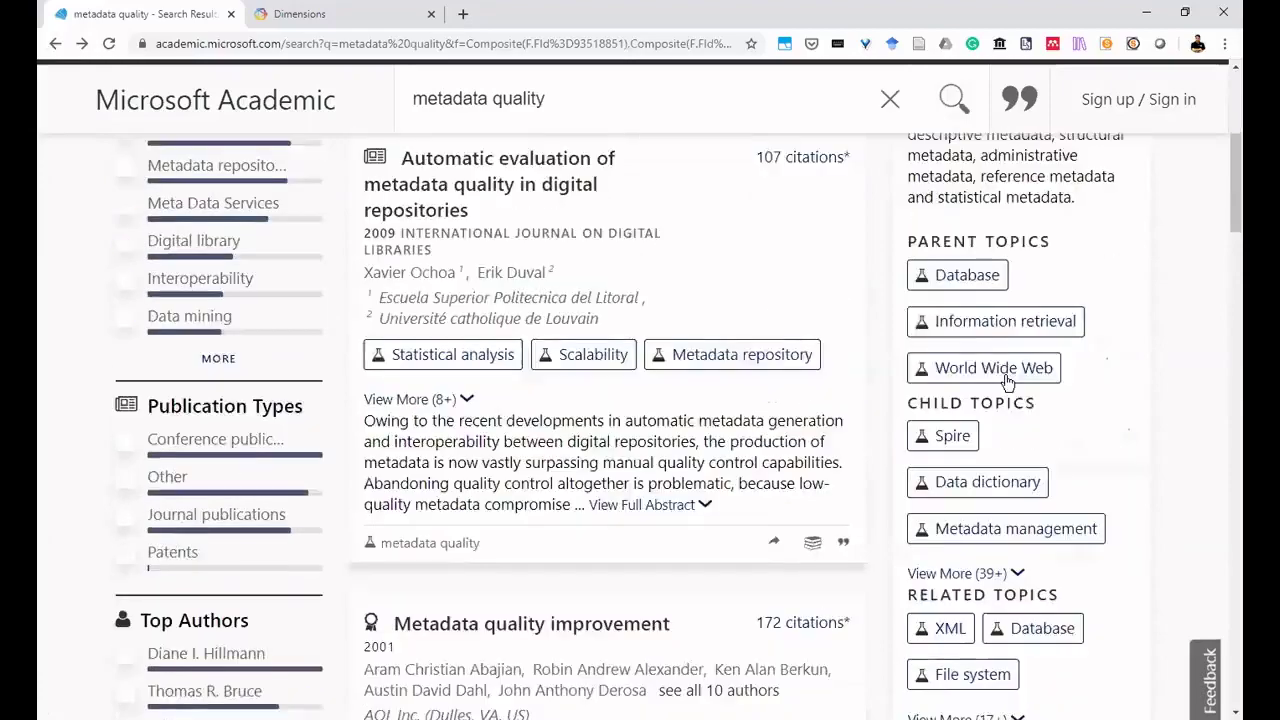
scroll(1006, 374, "down", 5)
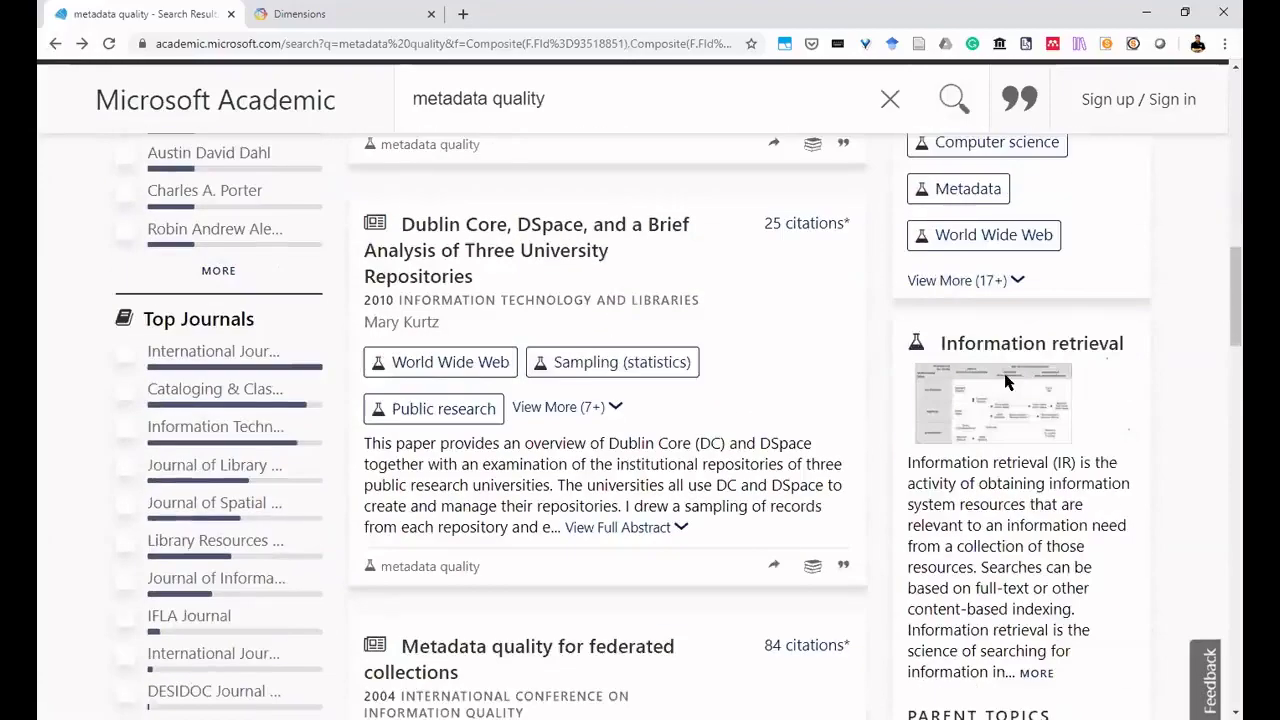
scroll(1006, 381, "down", 3)
scroll(1006, 374, "down", 3)
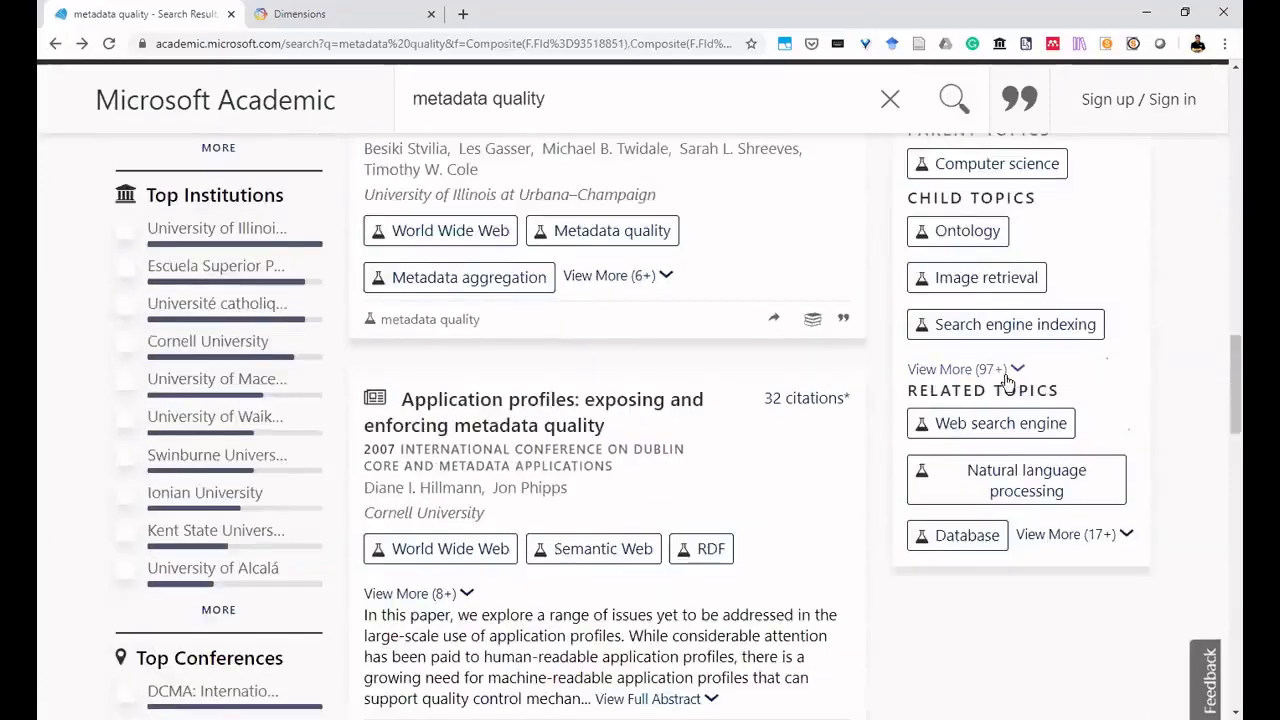
scroll(1004, 378, "down", 3)
scroll(1006, 380, "up", 6)
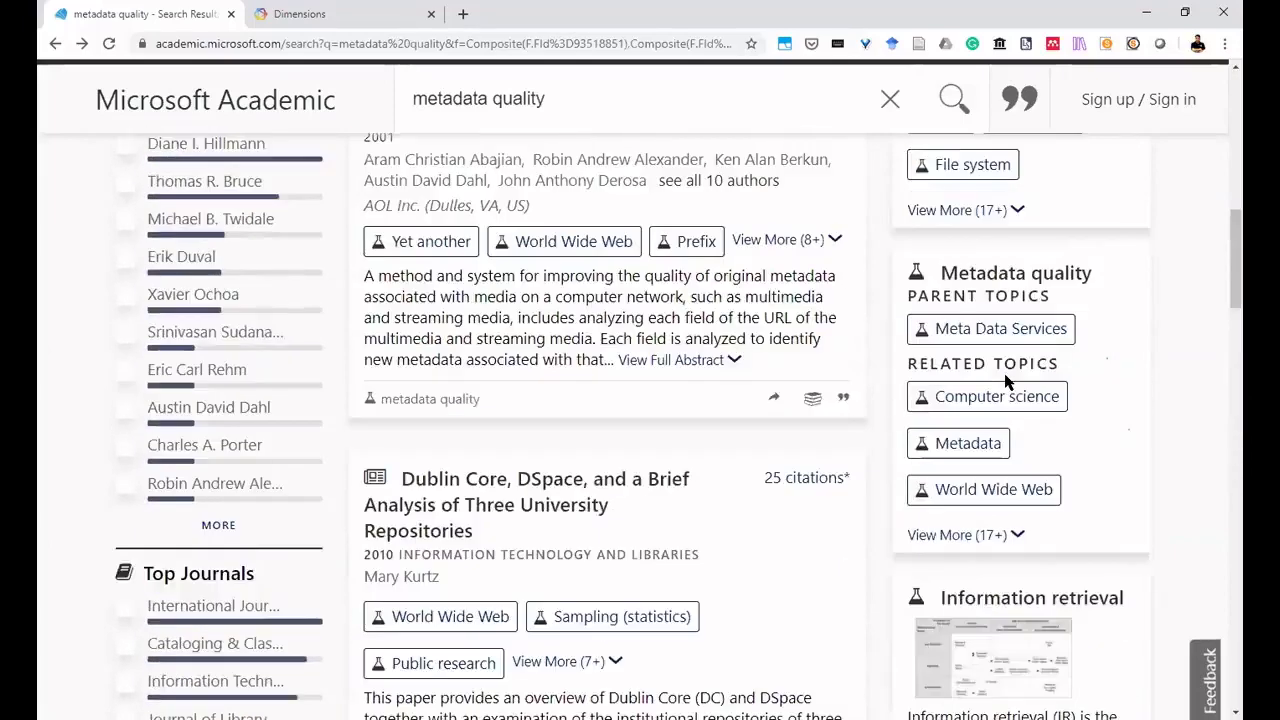
scroll(1006, 381, "up", 6)
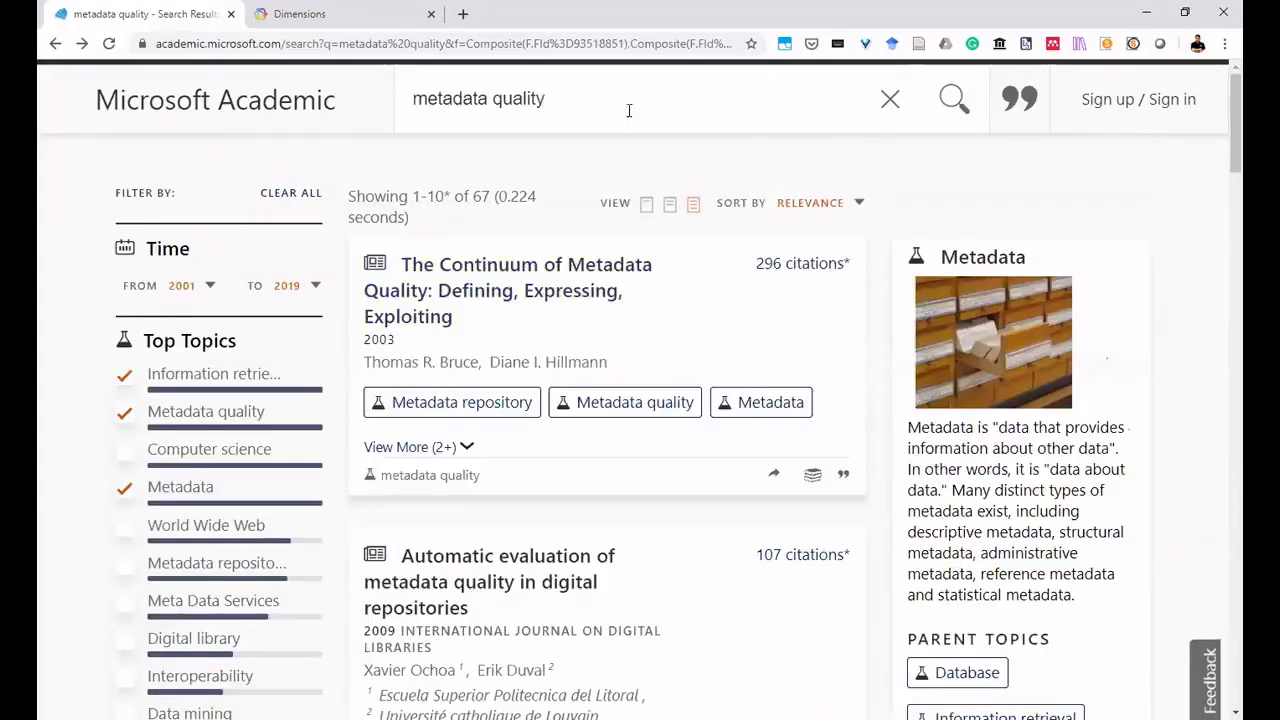
Clear the existing metadata quality query from the search box.
left_click(629, 109)
left_click(647, 145)
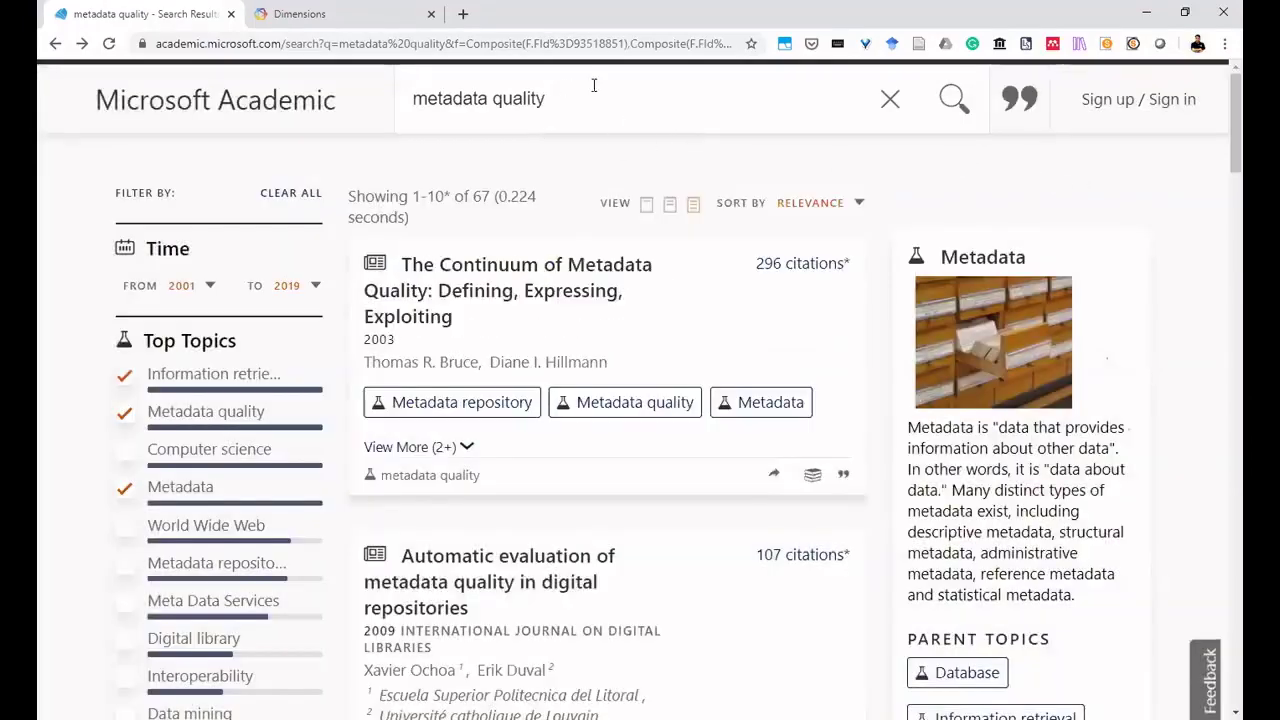
left_click(619, 105)
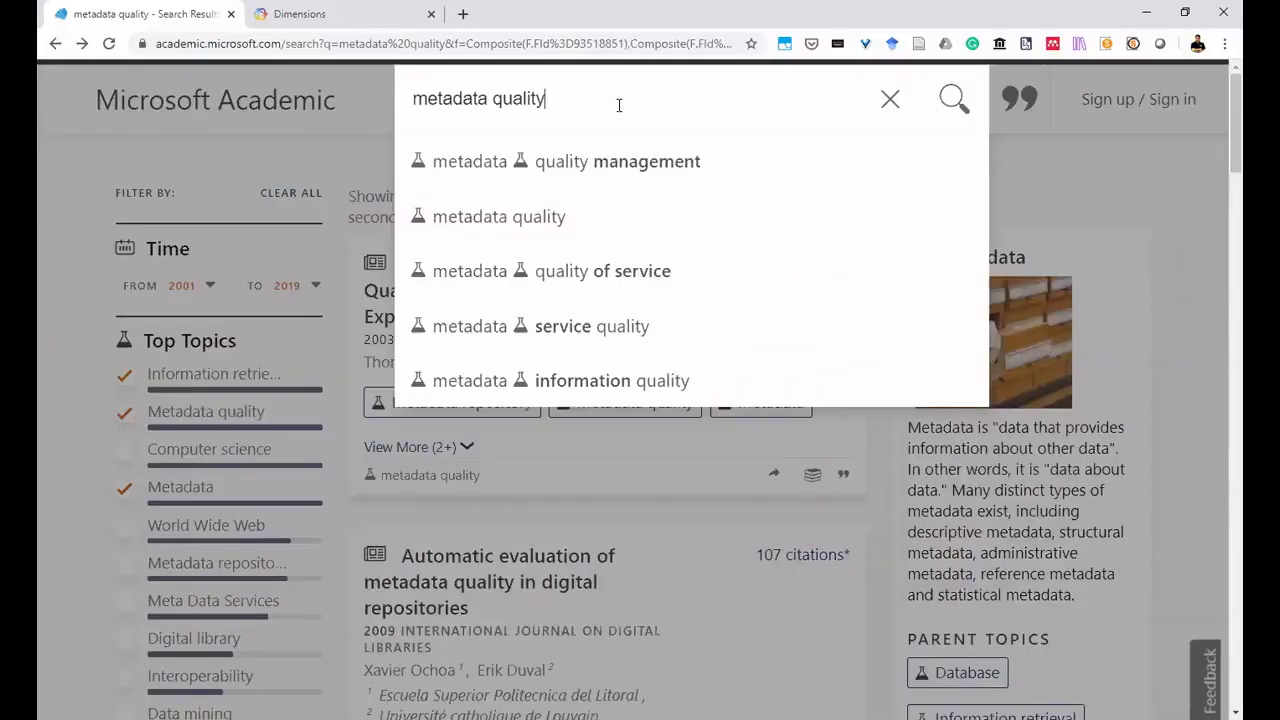
left_click(145, 108)
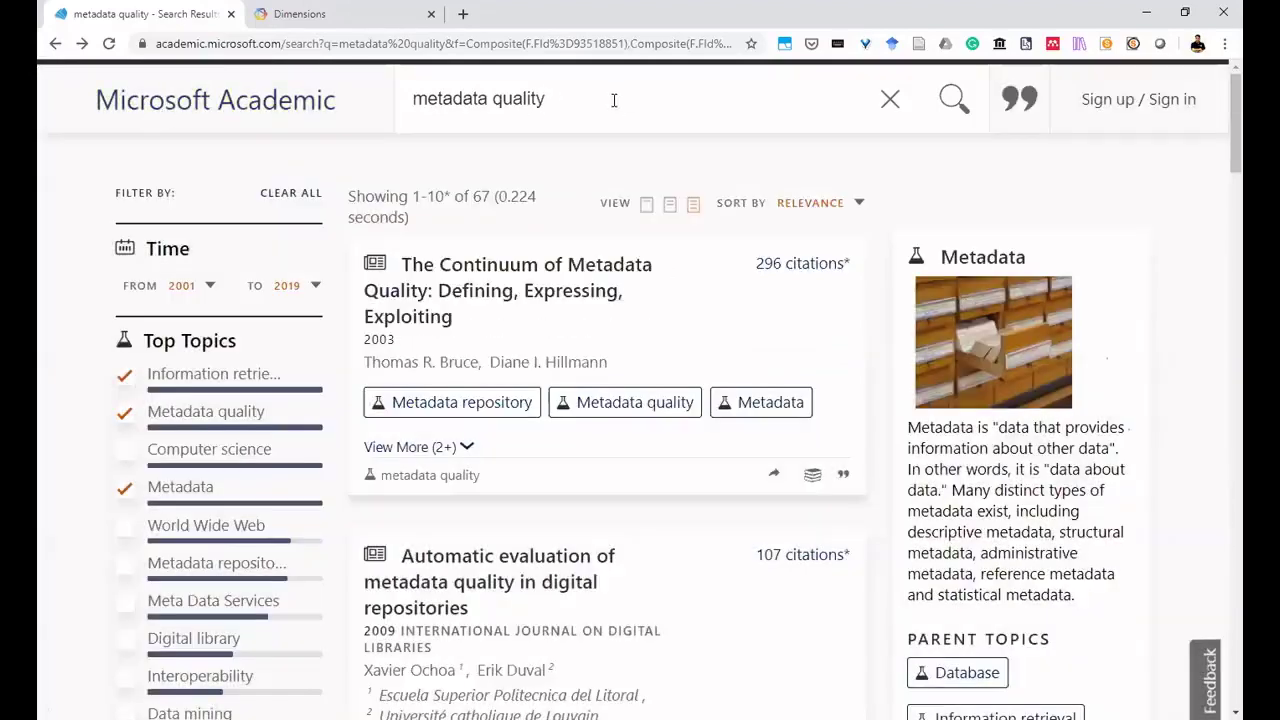
triple_click(478, 98)
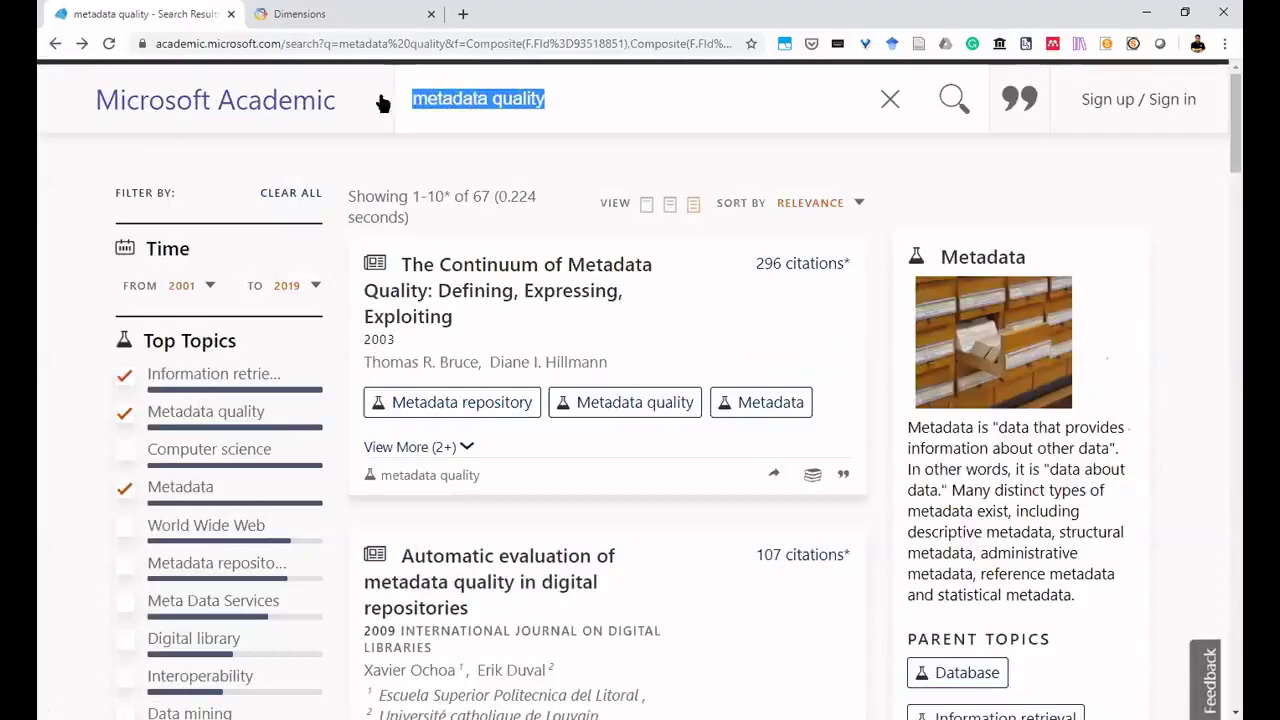
type("me")
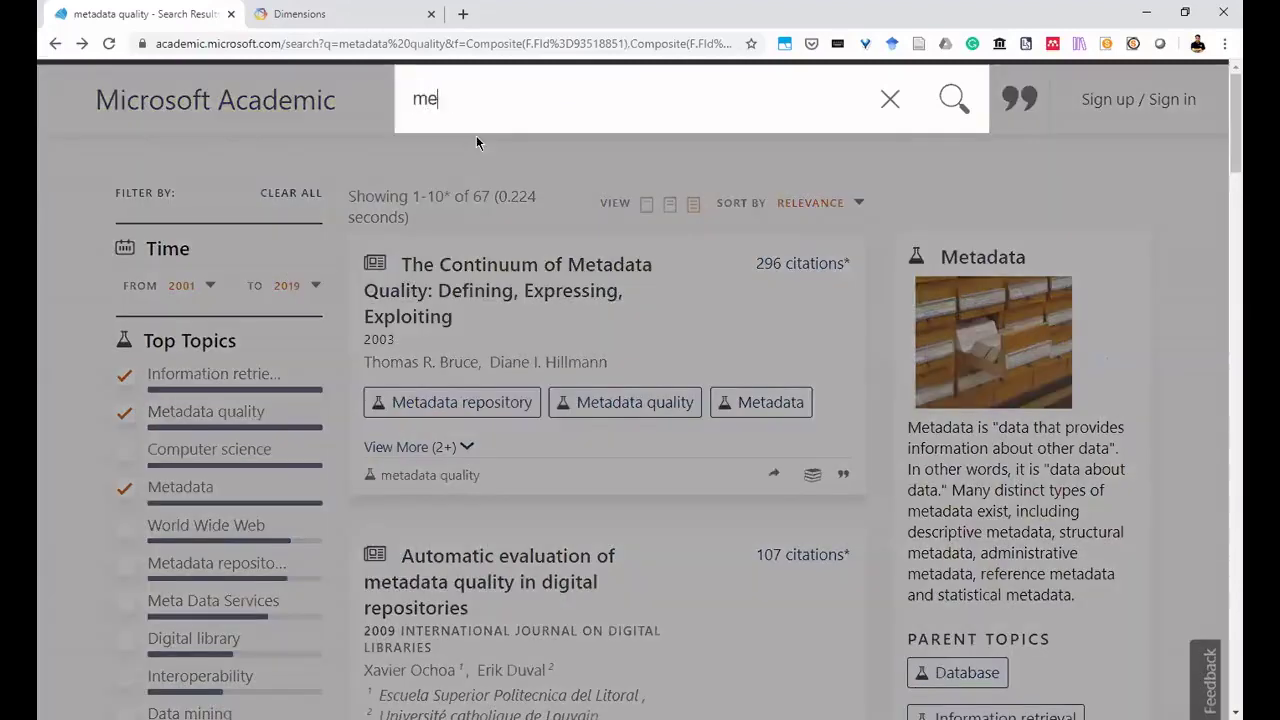
key("BackSpace")
key("BackSpace")
type("@")
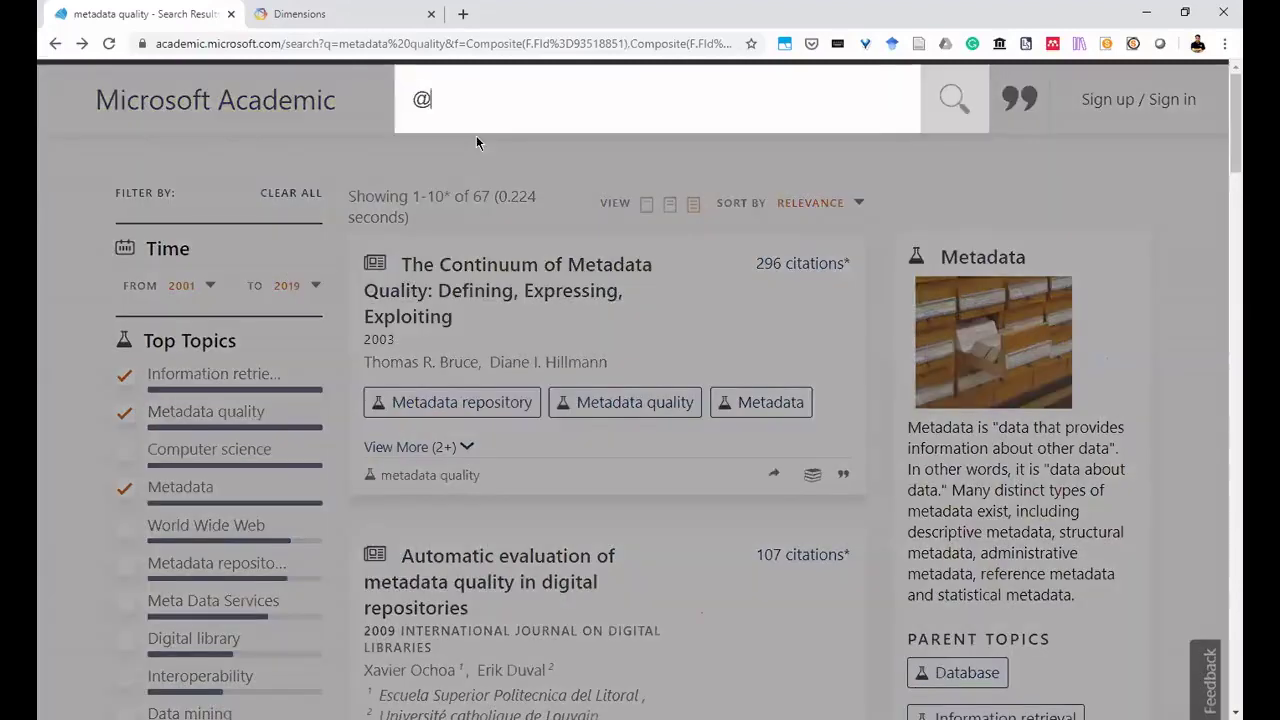
key("BackSpace")
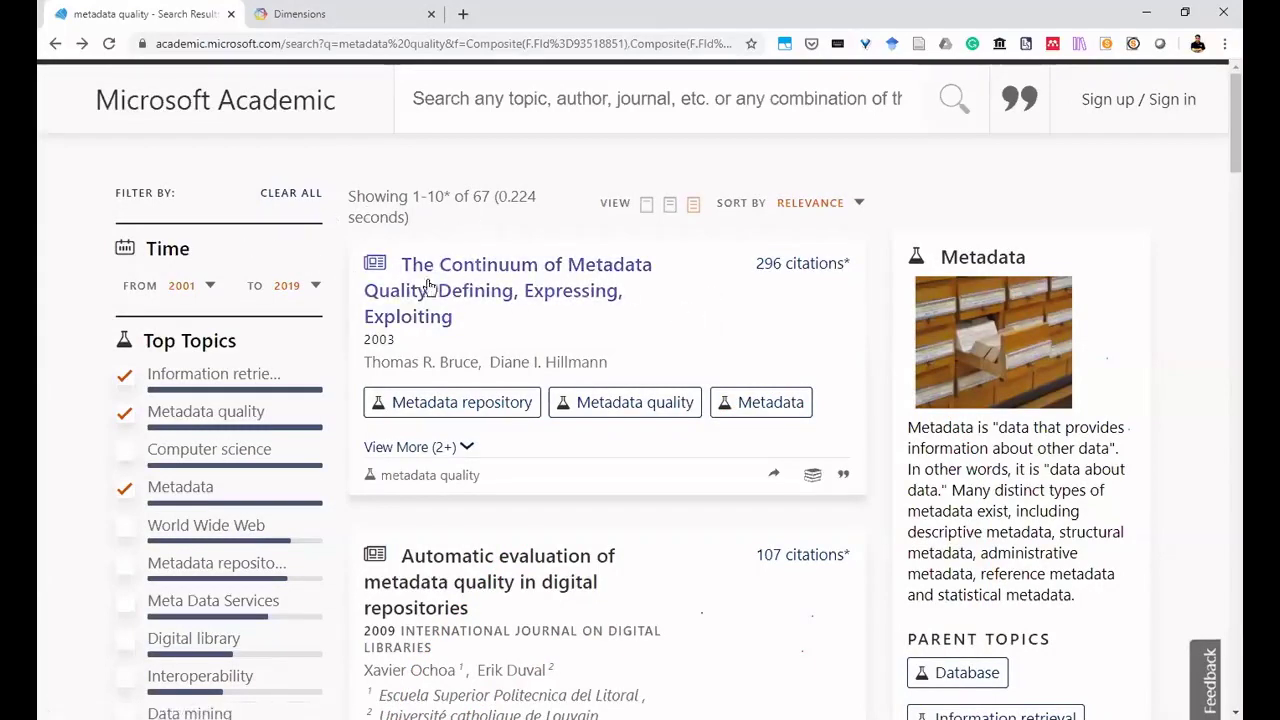
Search for the exact phrase "metadata quality" in quotation marks.
left_click(480, 105)
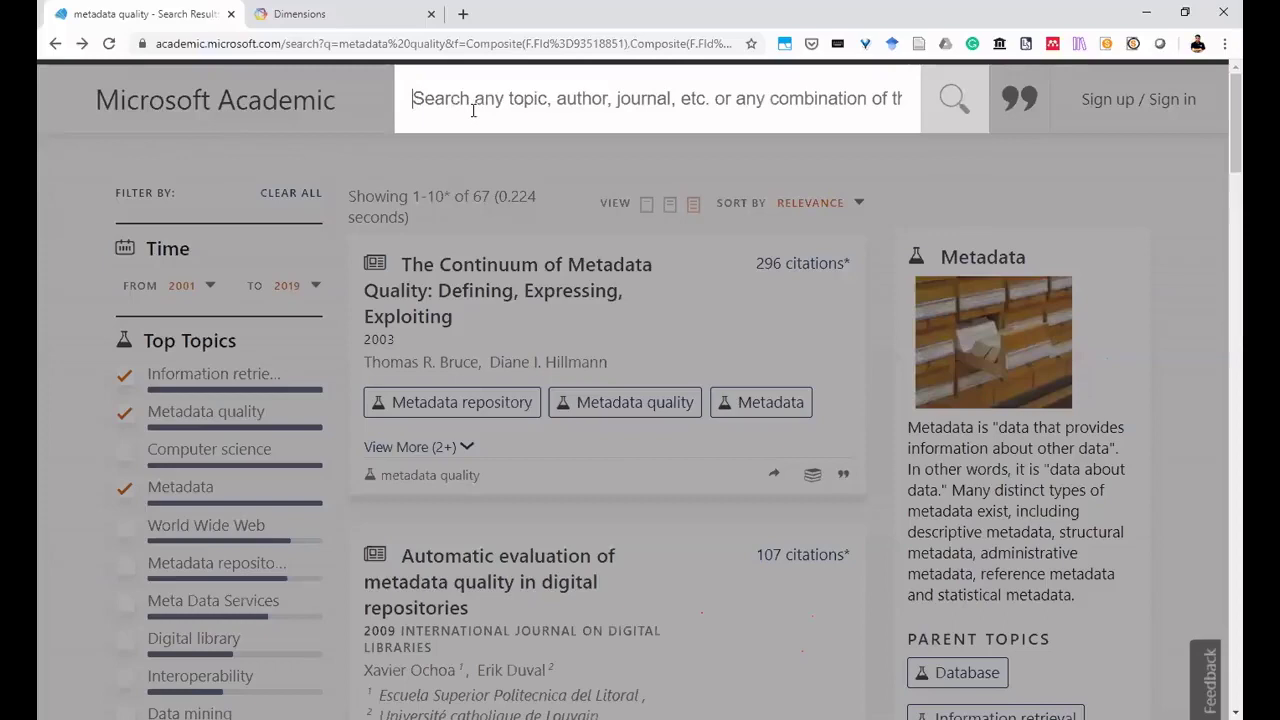
type("\"")
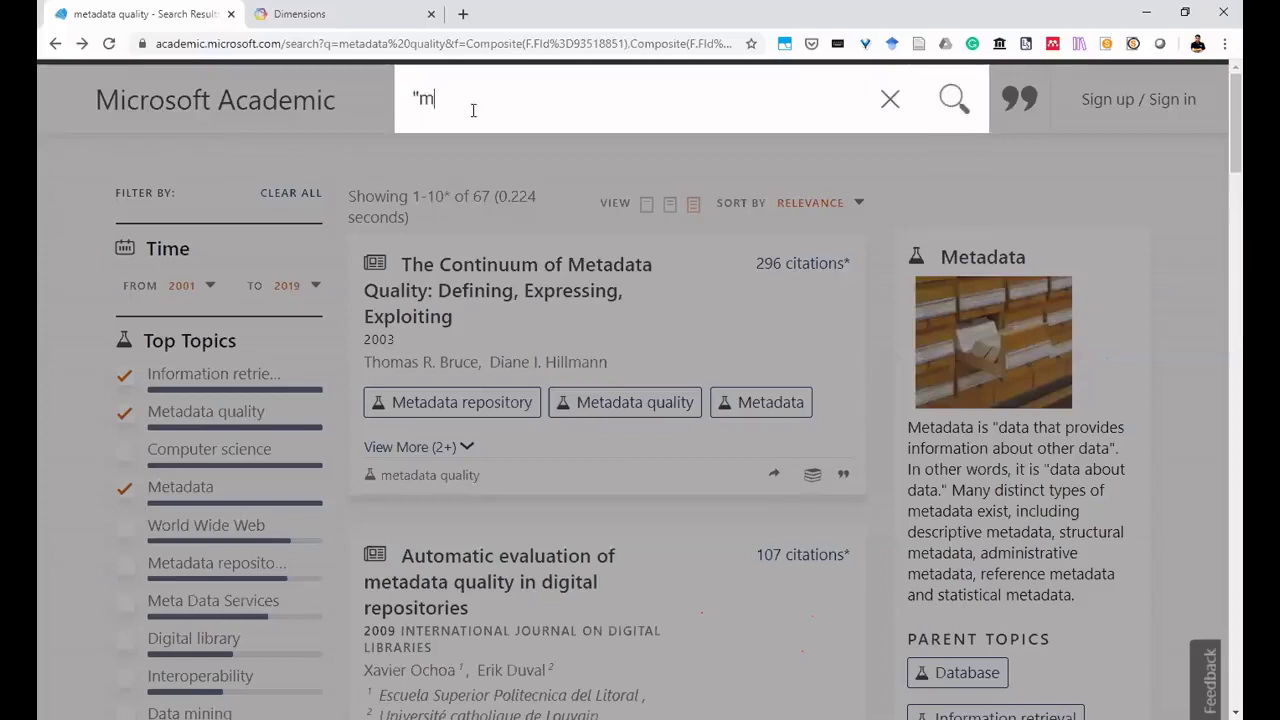
type("mr")
key("BackSpace")
type("etadata qu")
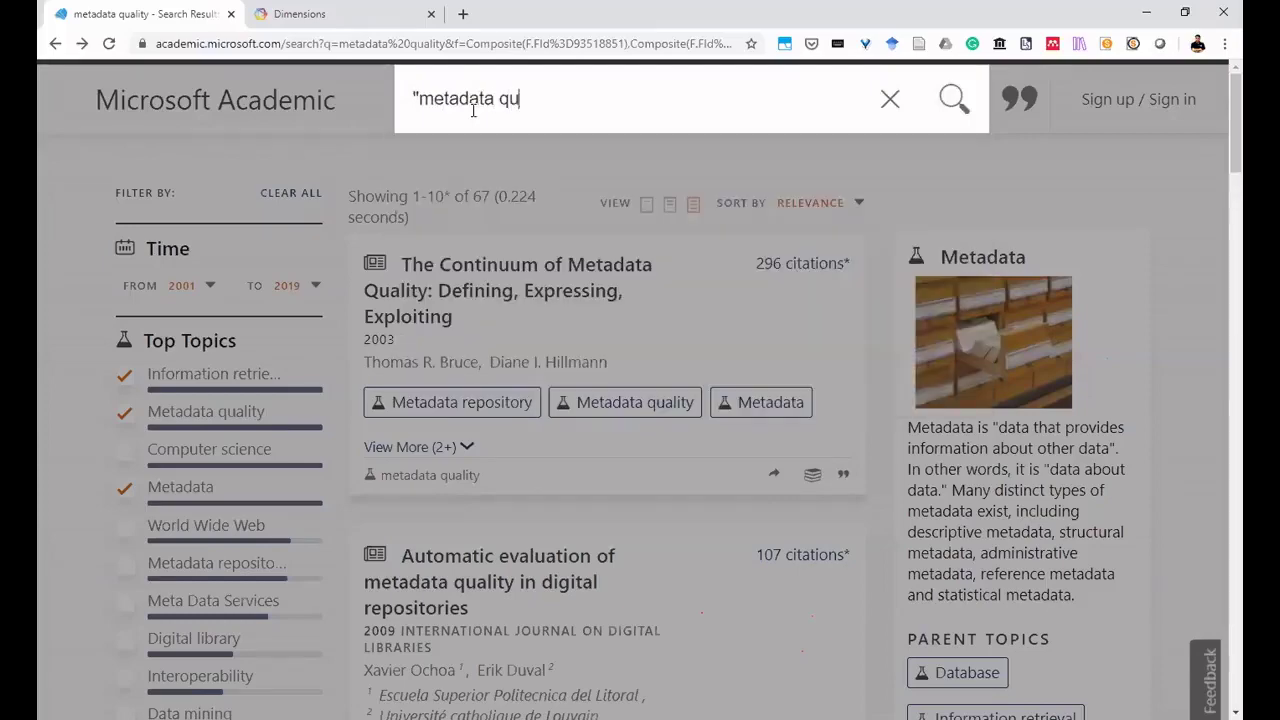
type("ality\"")
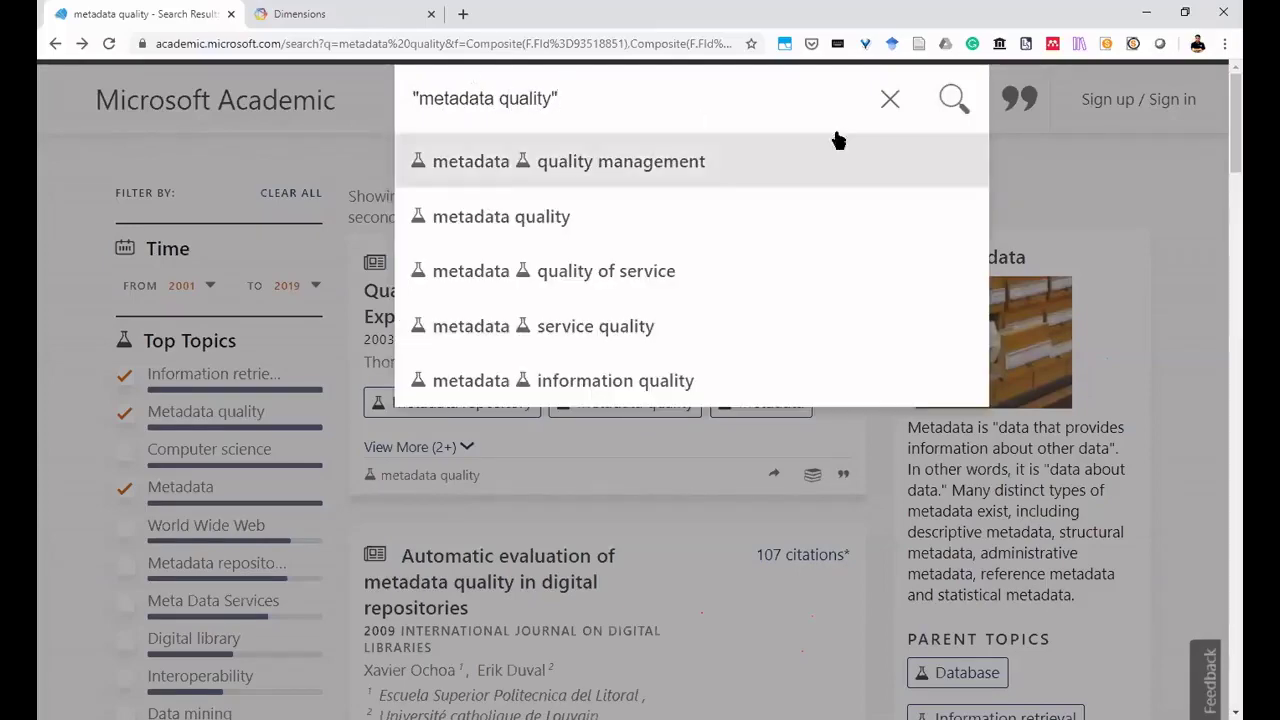
left_click(950, 112)
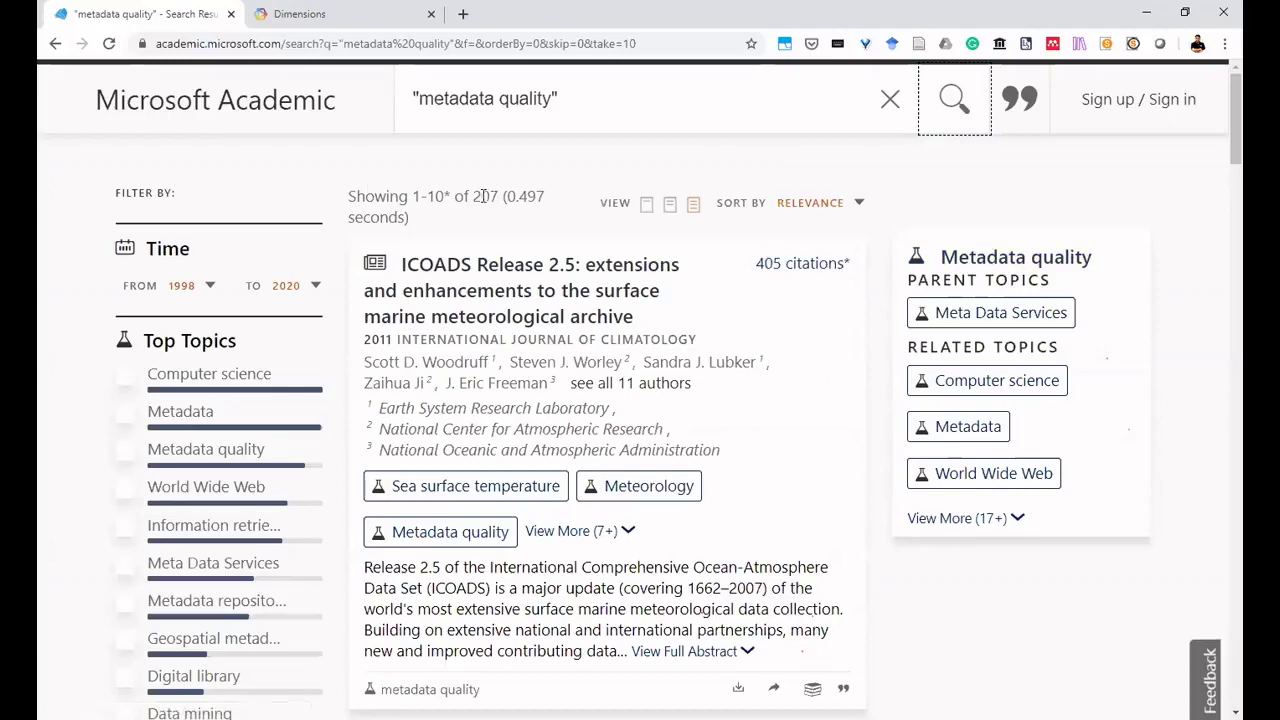
Check the number of results for the exact-phrase search and skim the listed papers.
left_click_drag(472, 197, 493, 206)
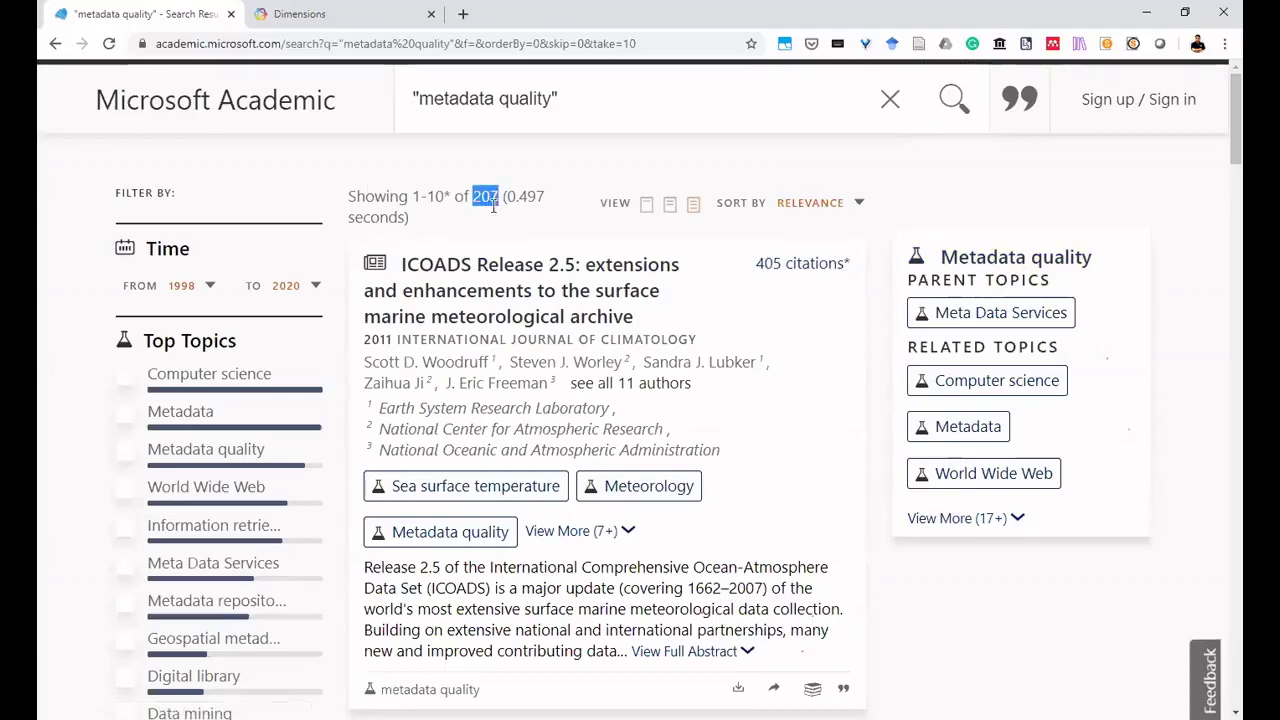
scroll(462, 385, "down", 7)
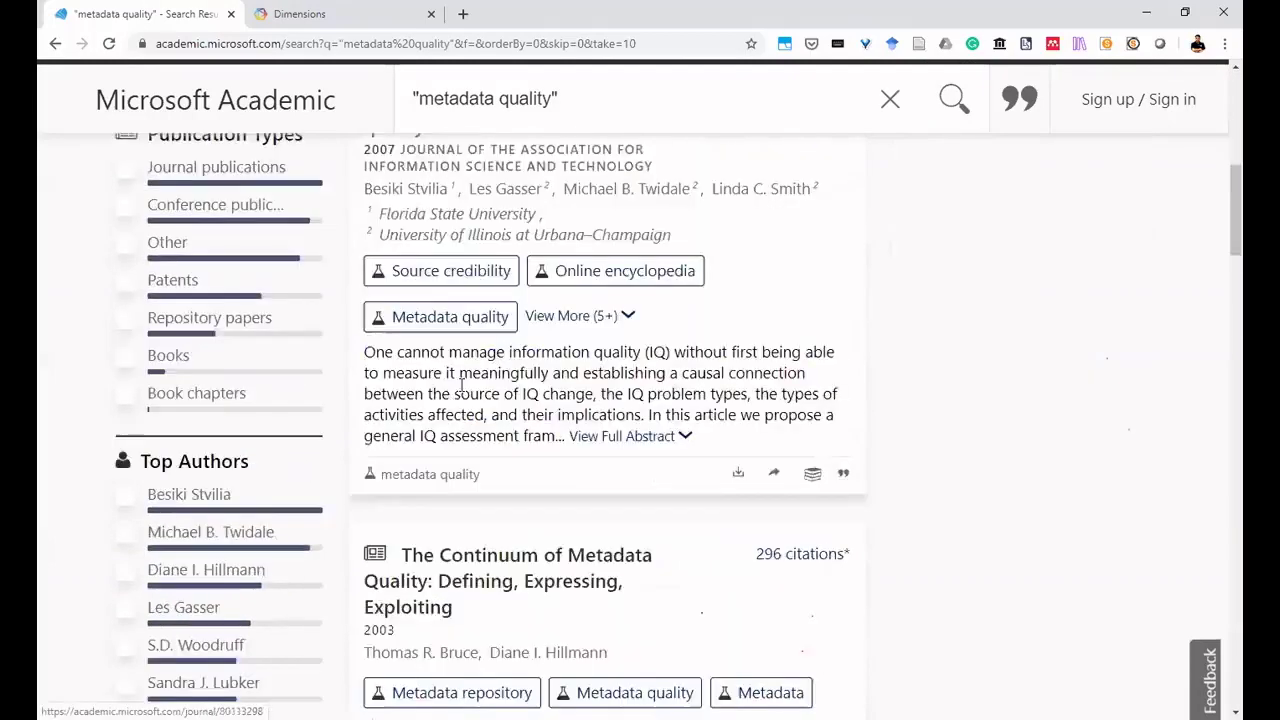
scroll(462, 385, "down", 2)
scroll(462, 385, "up", 9)
Extend the query to "metadata quality" AND Library and run the search.
left_click(577, 100)
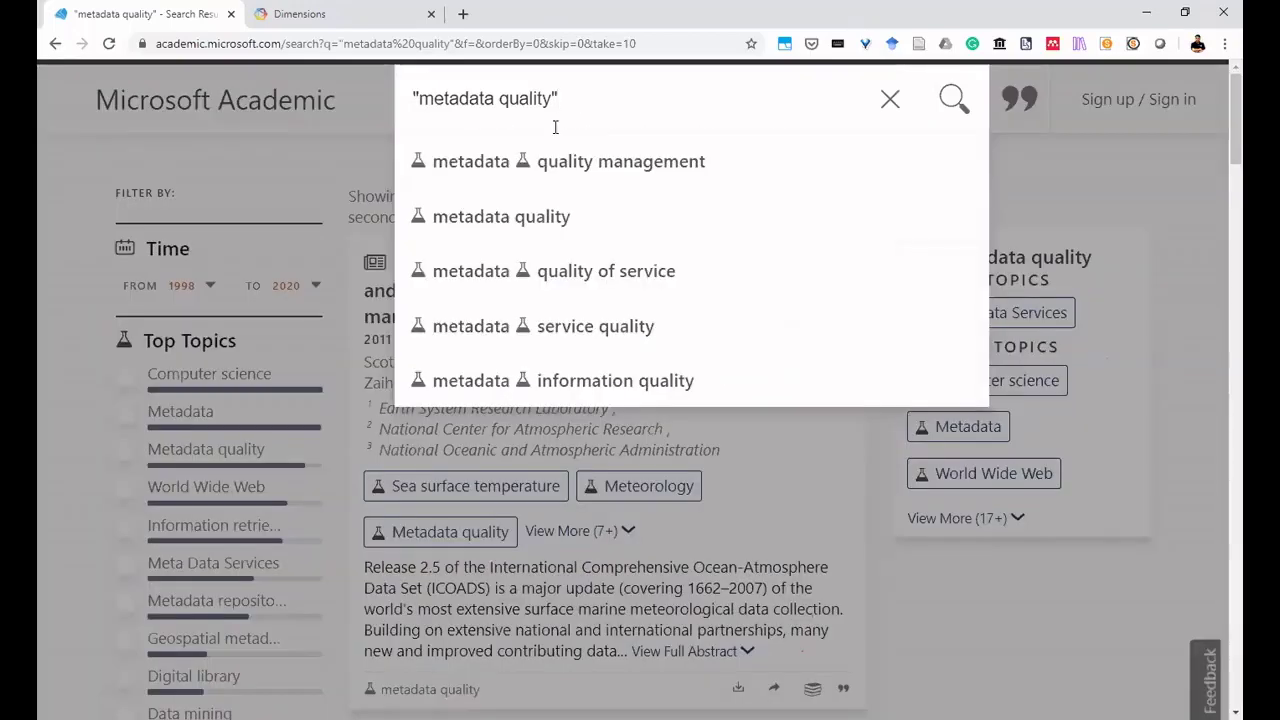
type("AND ")
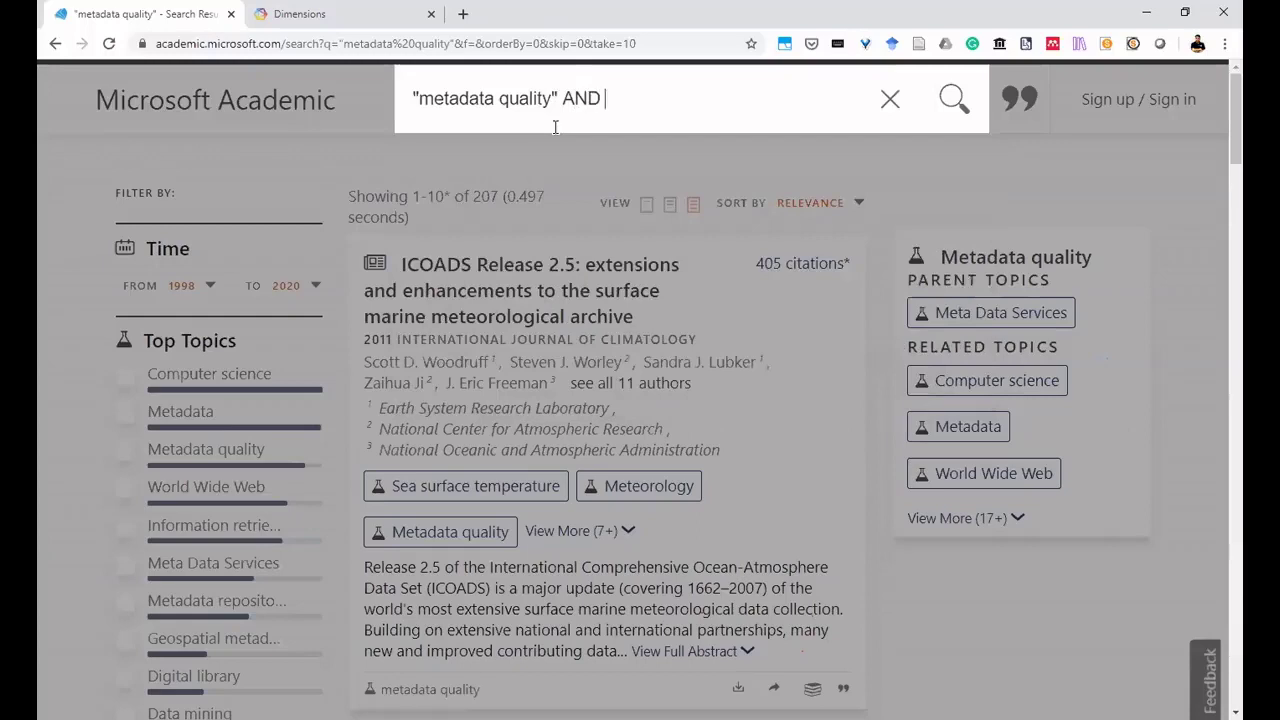
type("Library")
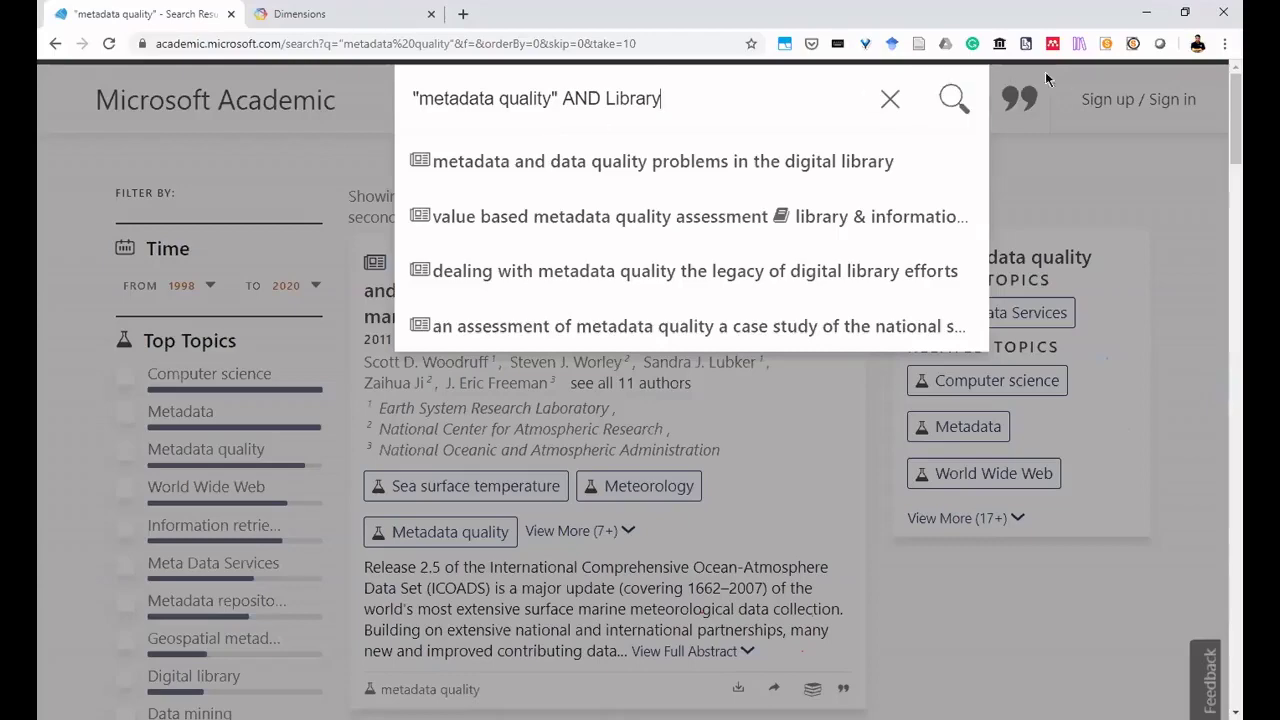
left_click(954, 99)
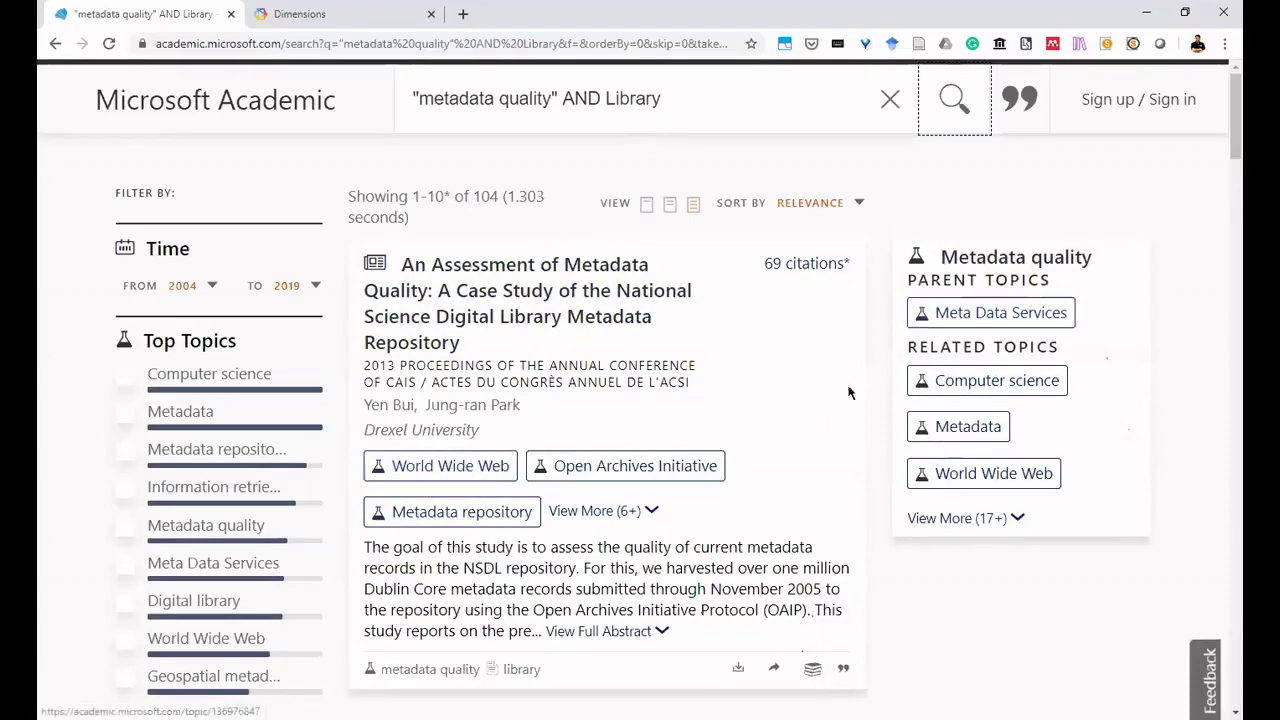
Skim the papers matching the Library query and check the number of results.
scroll(767, 385, "down", 3)
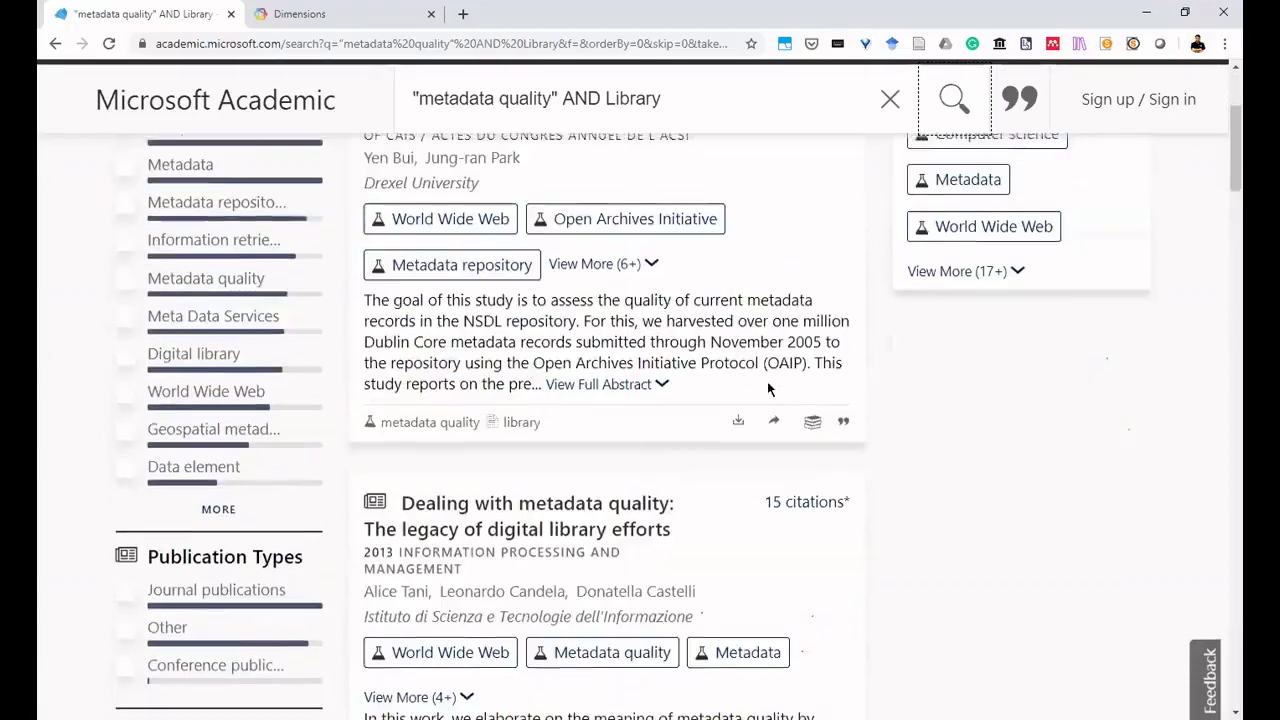
scroll(768, 389, "up", 3)
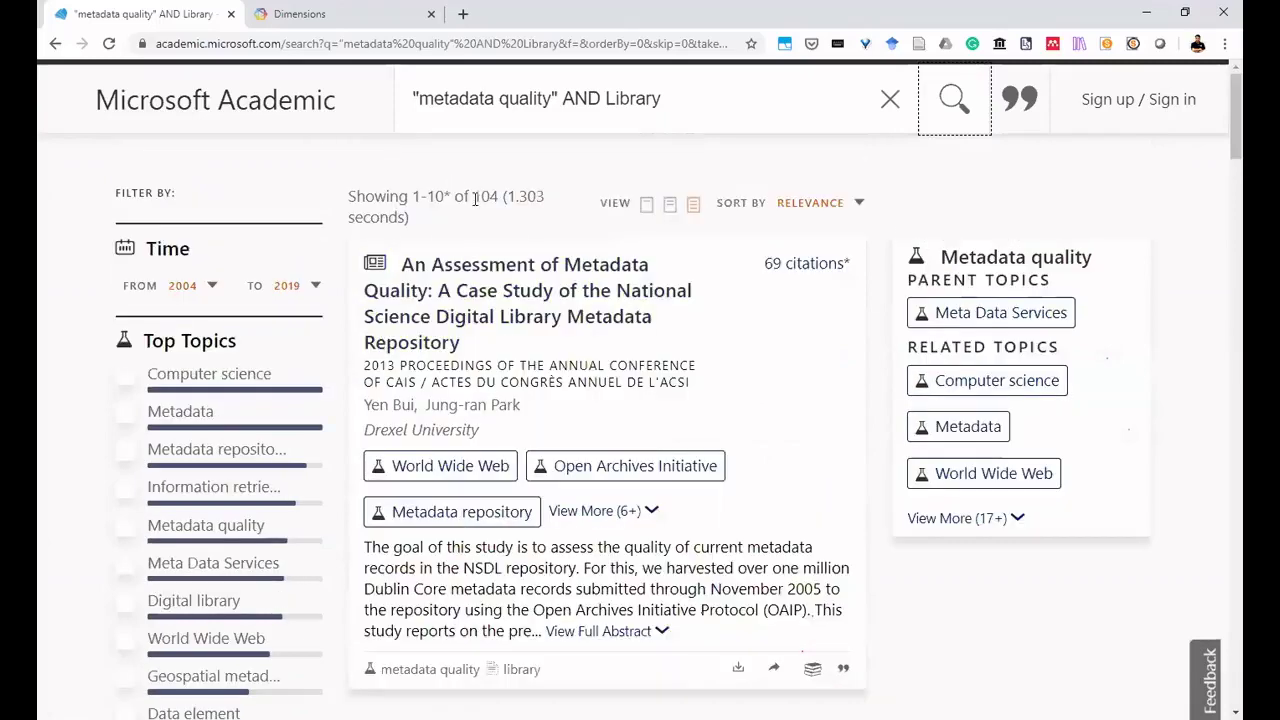
left_click_drag(475, 198, 494, 199)
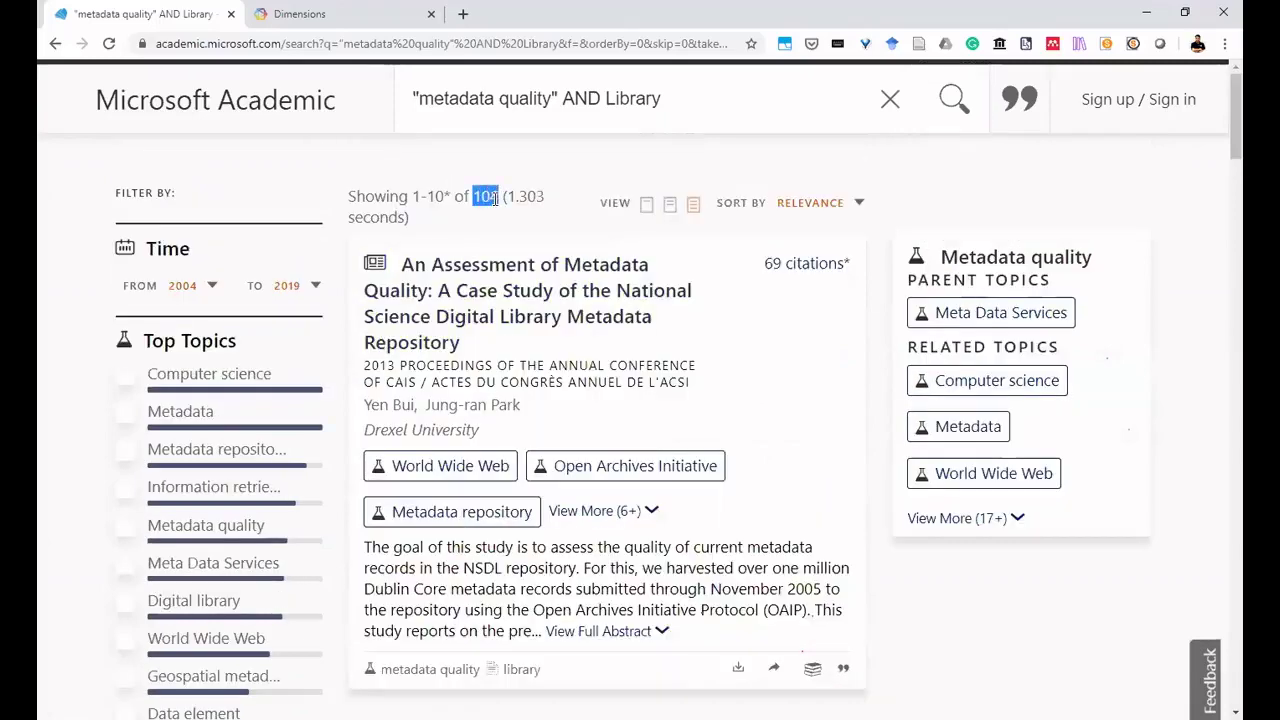
Narrow the search to "metadata quality" AND Library AND OPAC and check the number of results.
left_click(707, 114)
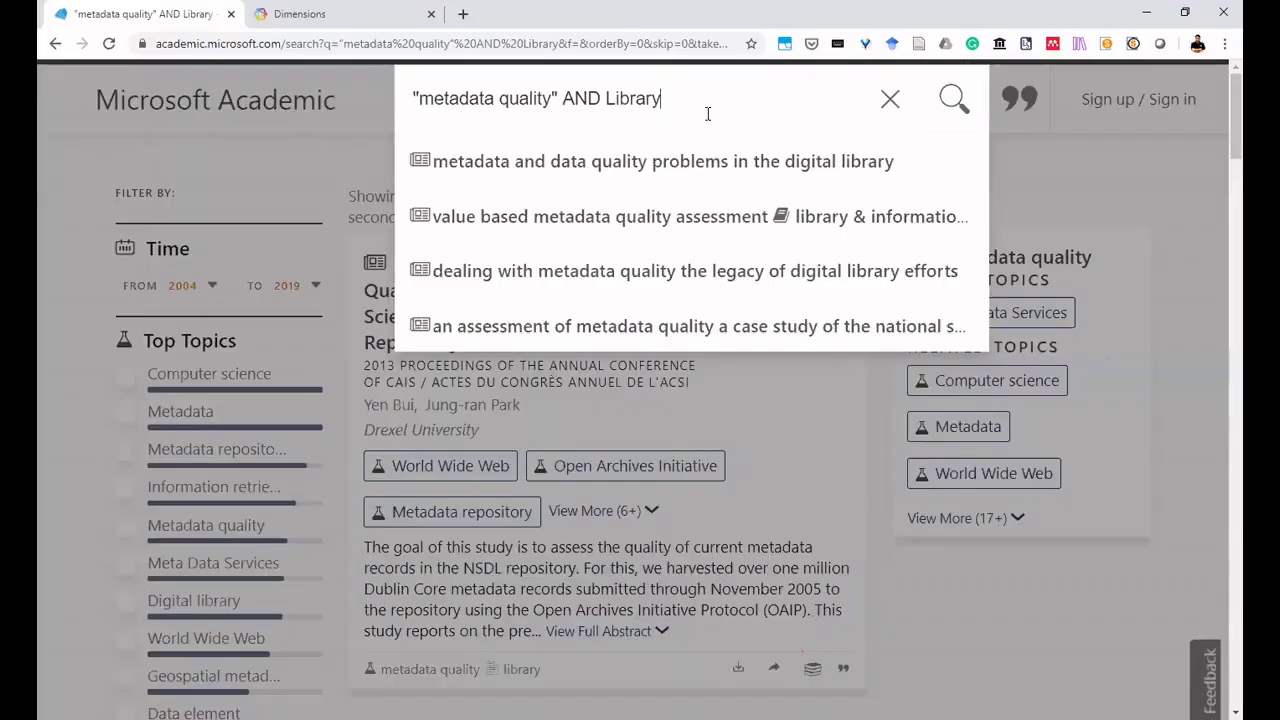
type("AN")
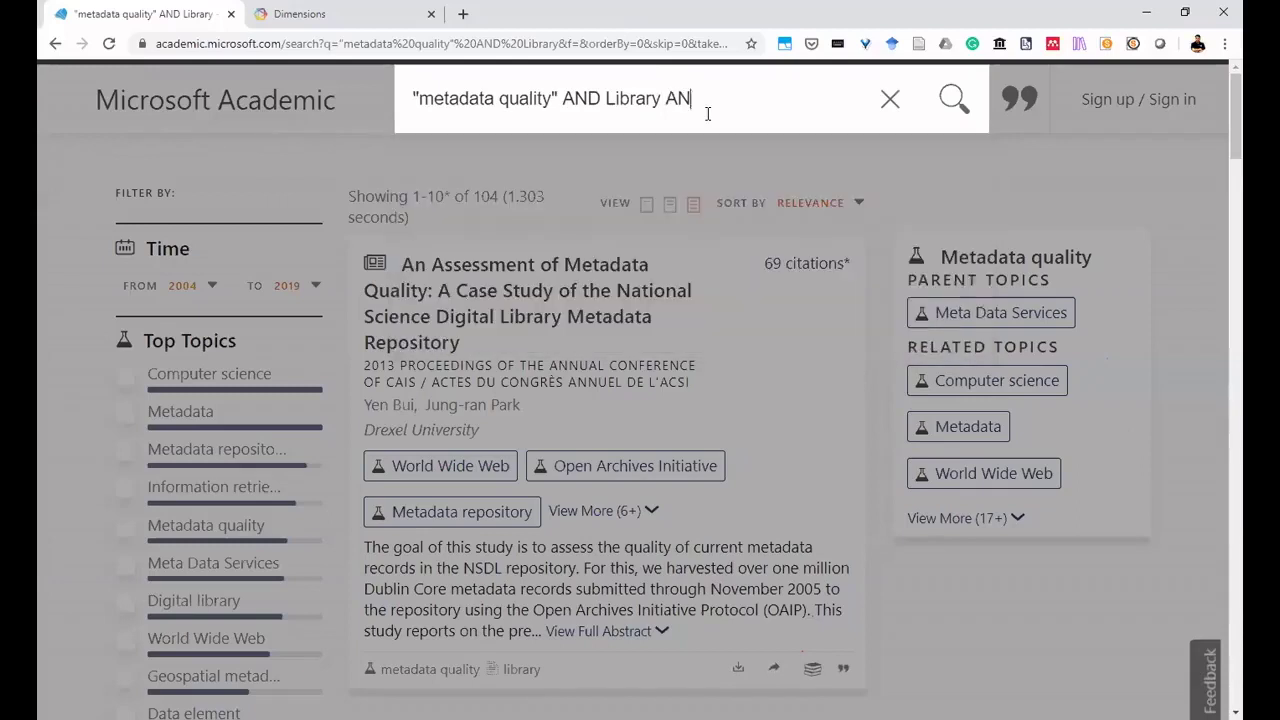
type("D OPAC")
left_click(950, 105)
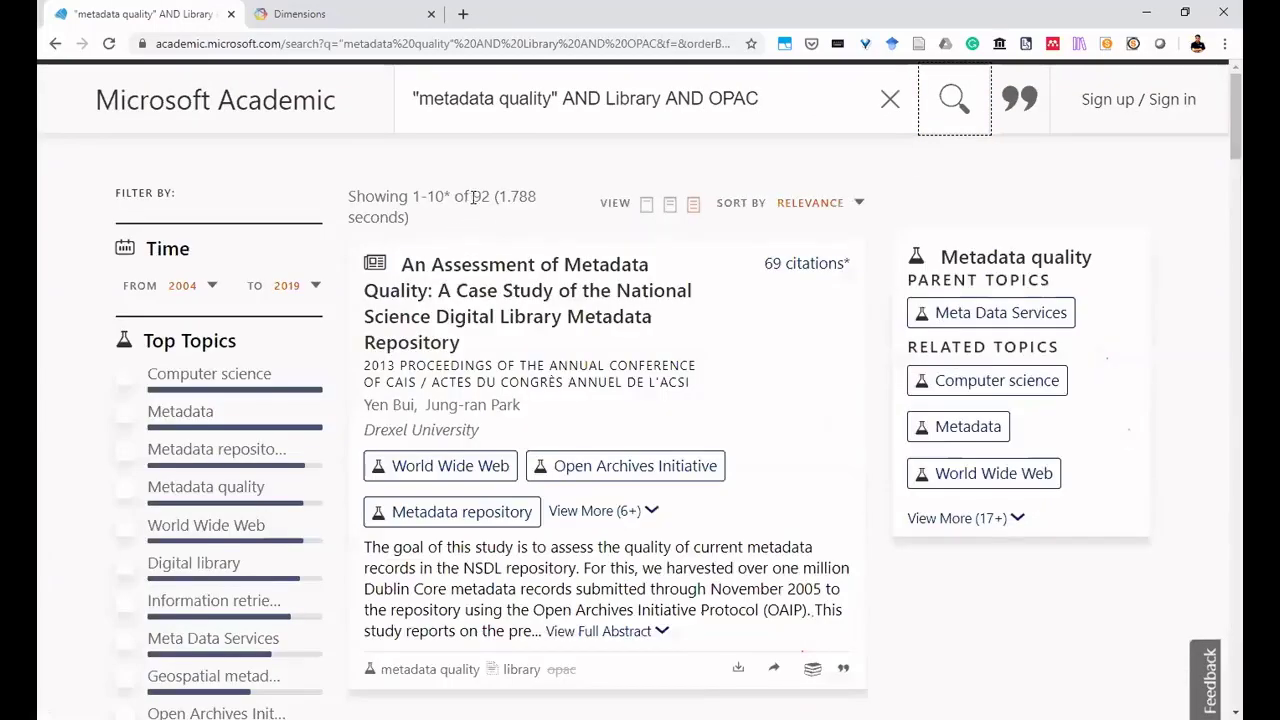
double_click(476, 197)
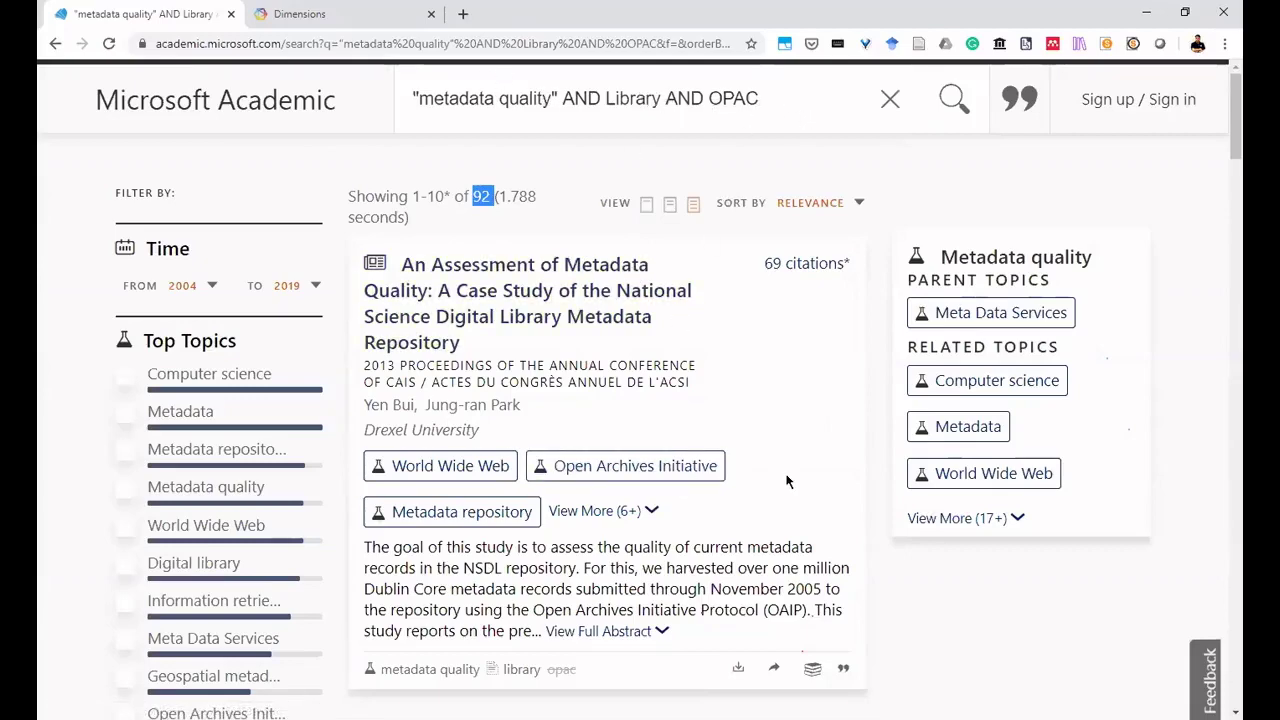
Expand and read the full abstract of the paper assessing metadata quality in the National Science Digital Library repository.
scroll(791, 480, "down", 2)
left_click(608, 464)
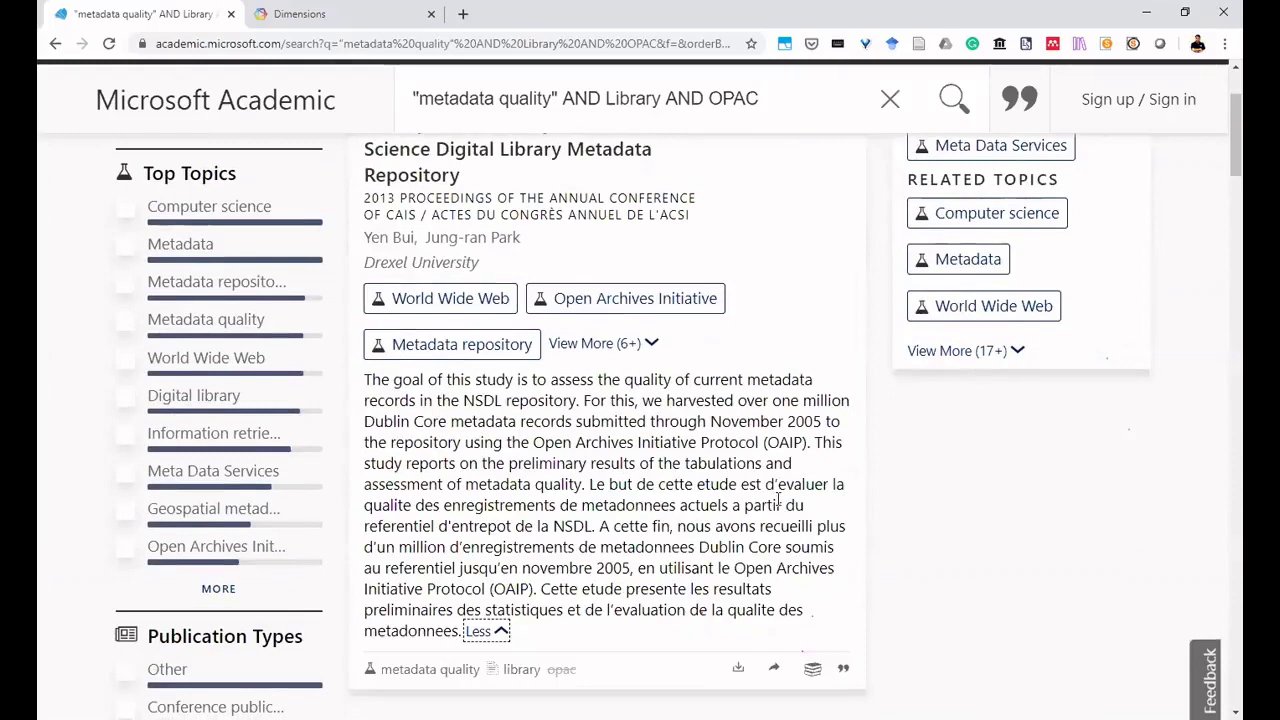
scroll(775, 503, "down", 4)
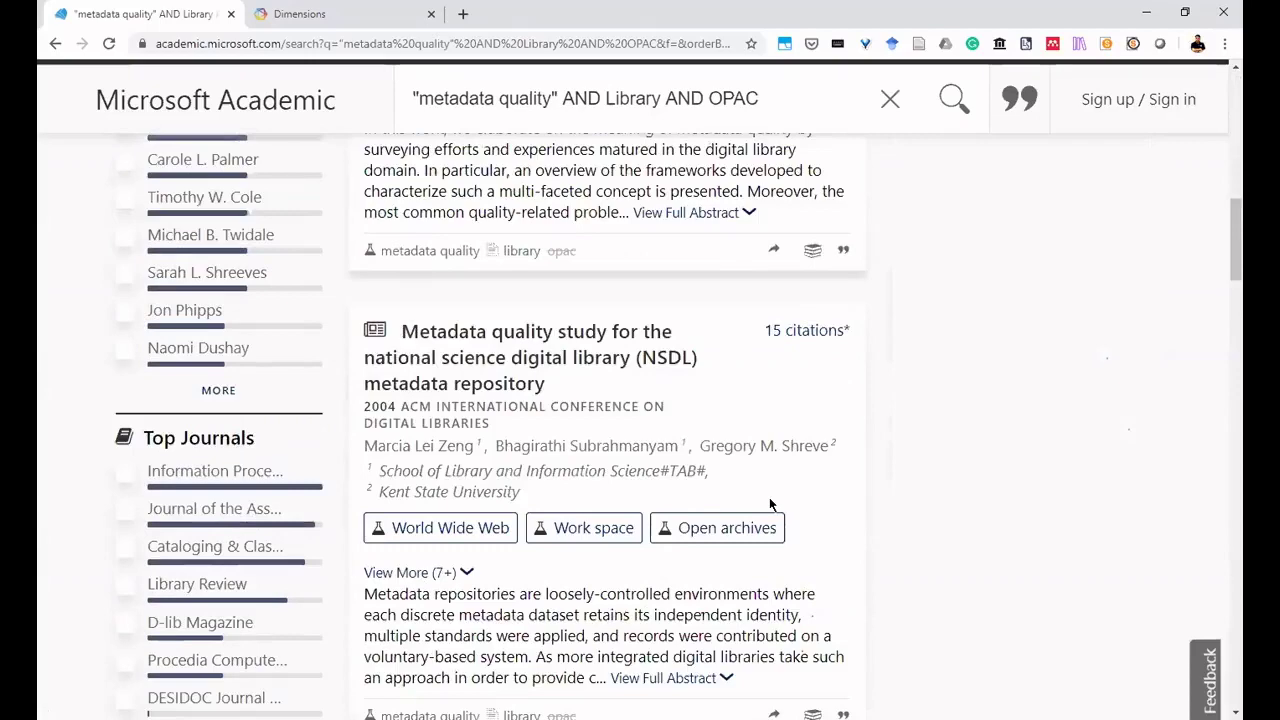
Skim the remaining papers on the first results page for the Library and OPAC query.
scroll(770, 503, "down", 3)
scroll(769, 502, "down", 3)
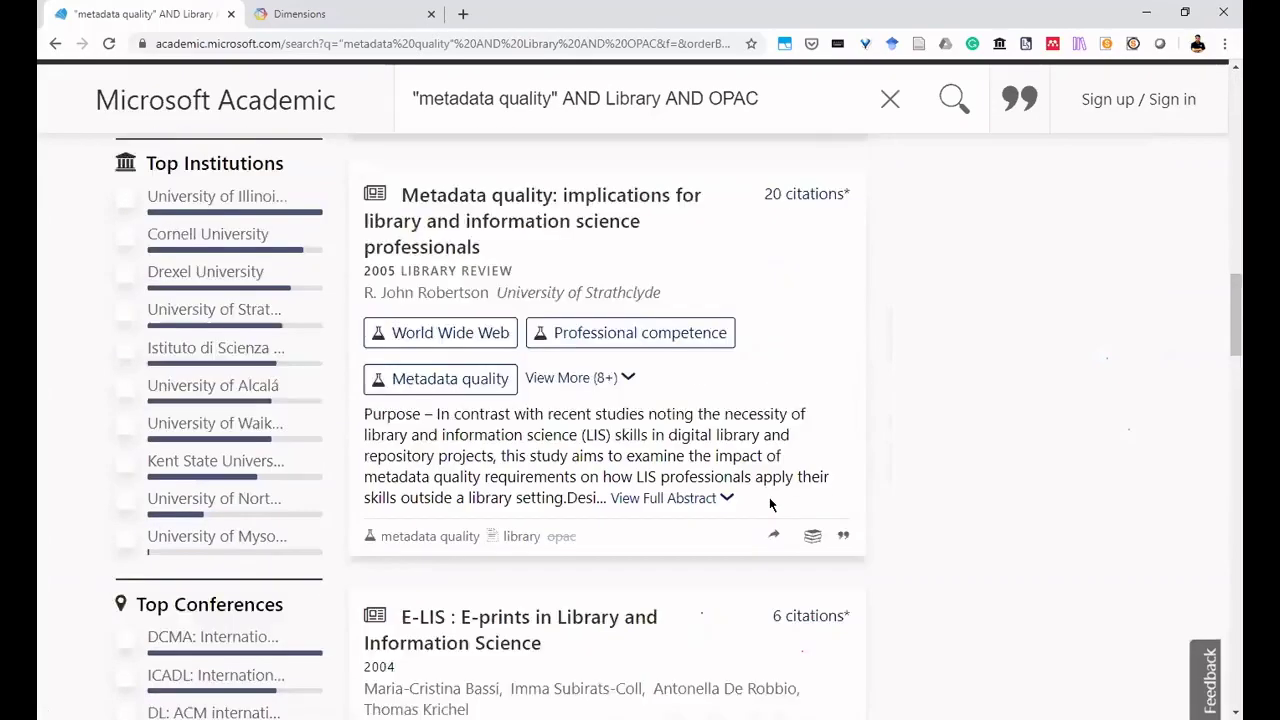
scroll(770, 503, "up", 2)
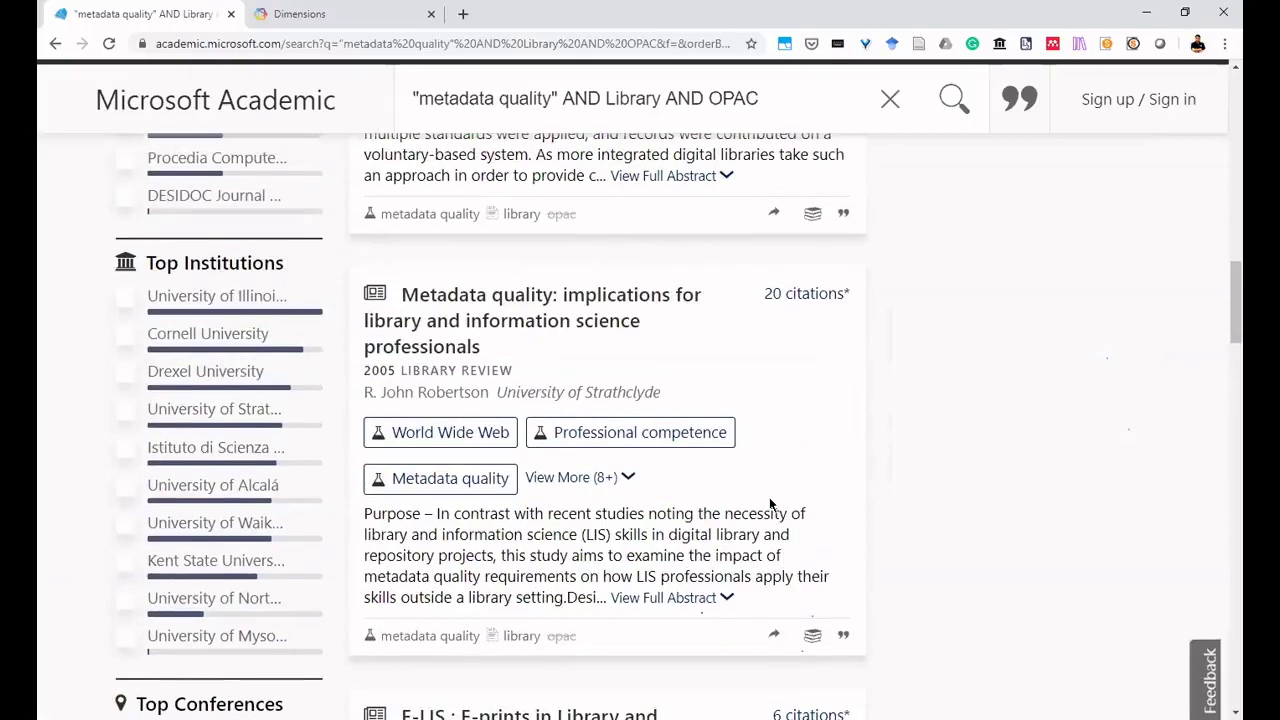
scroll(770, 503, "down", 2)
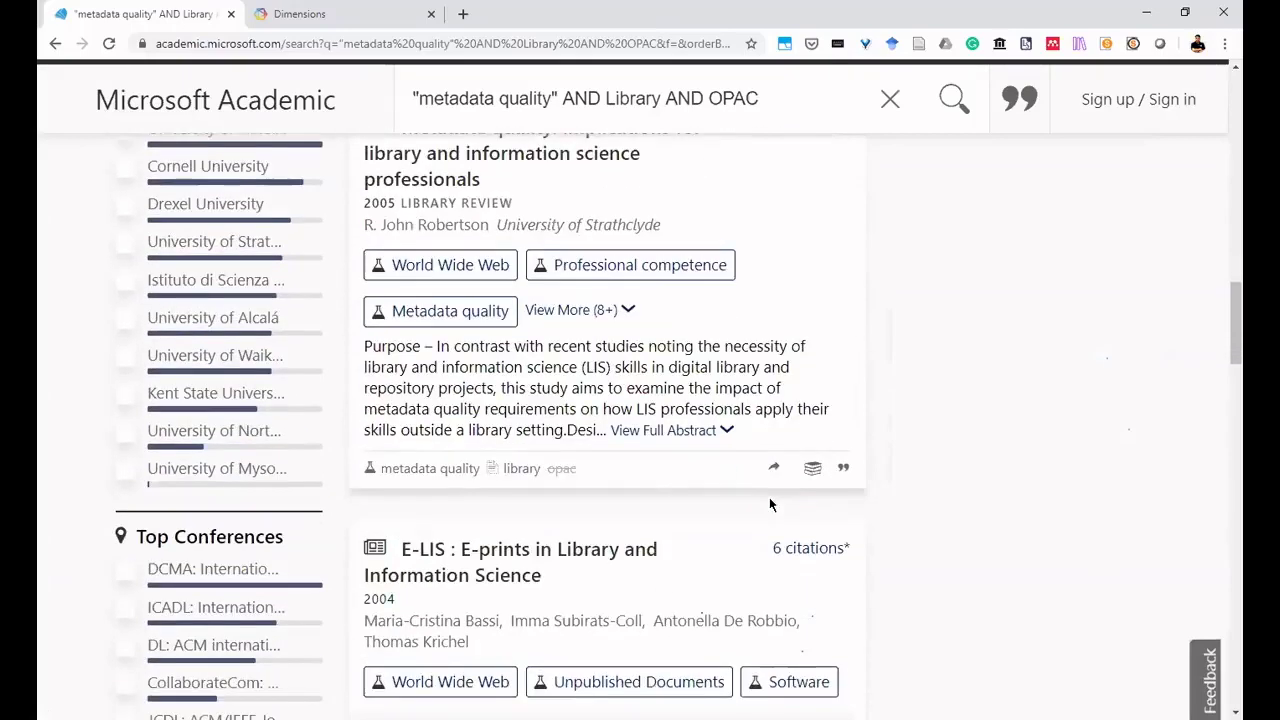
scroll(769, 500, "down", 3)
scroll(769, 496, "down", 4)
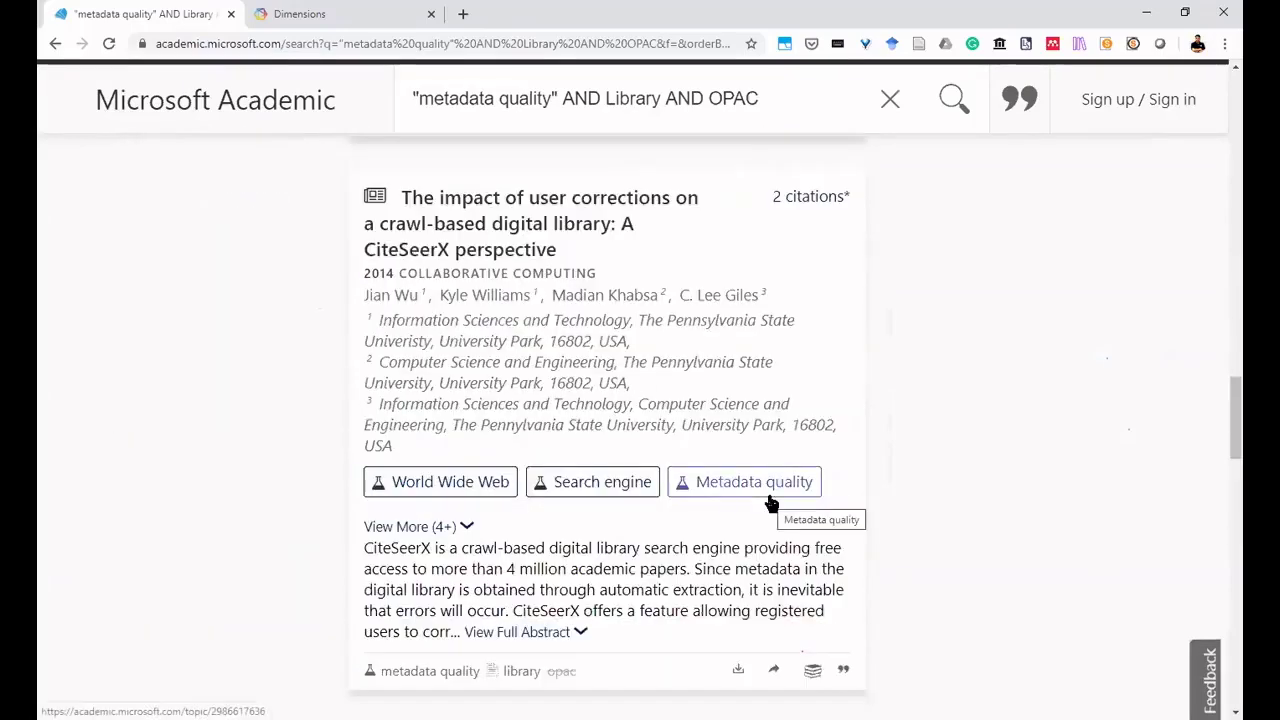
scroll(768, 502, "down", 3)
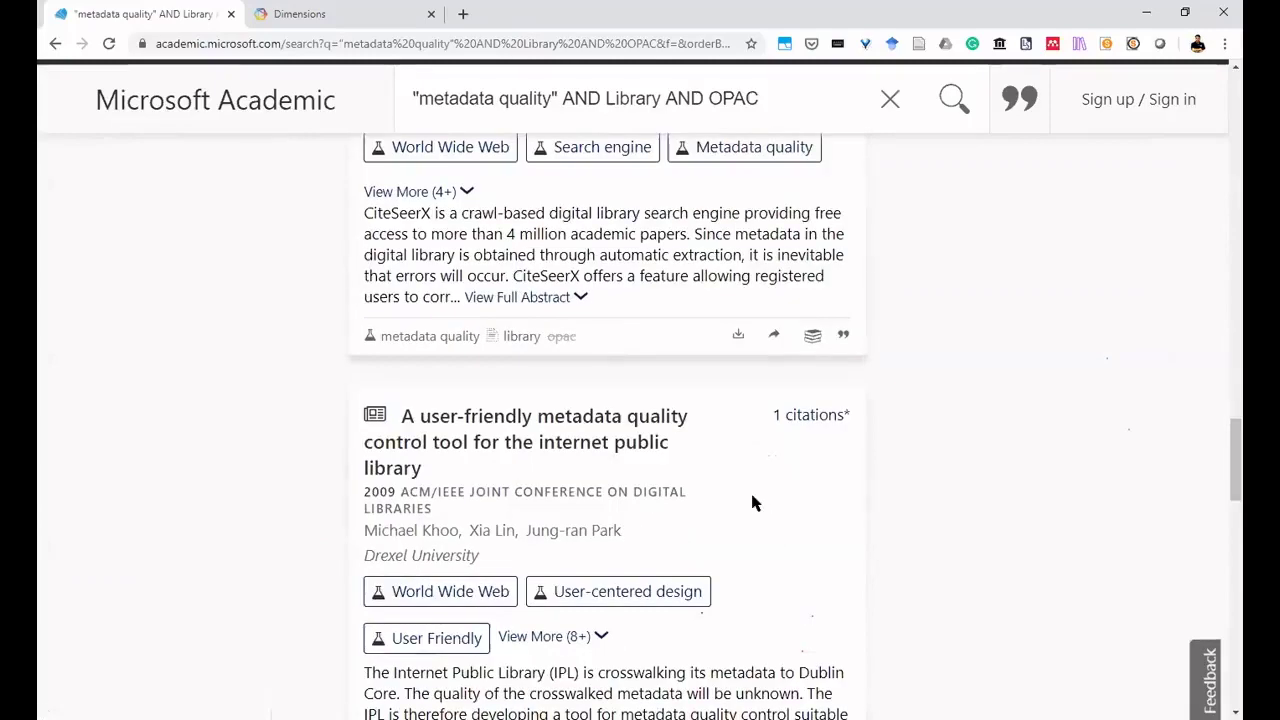
scroll(754, 502, "down", 6)
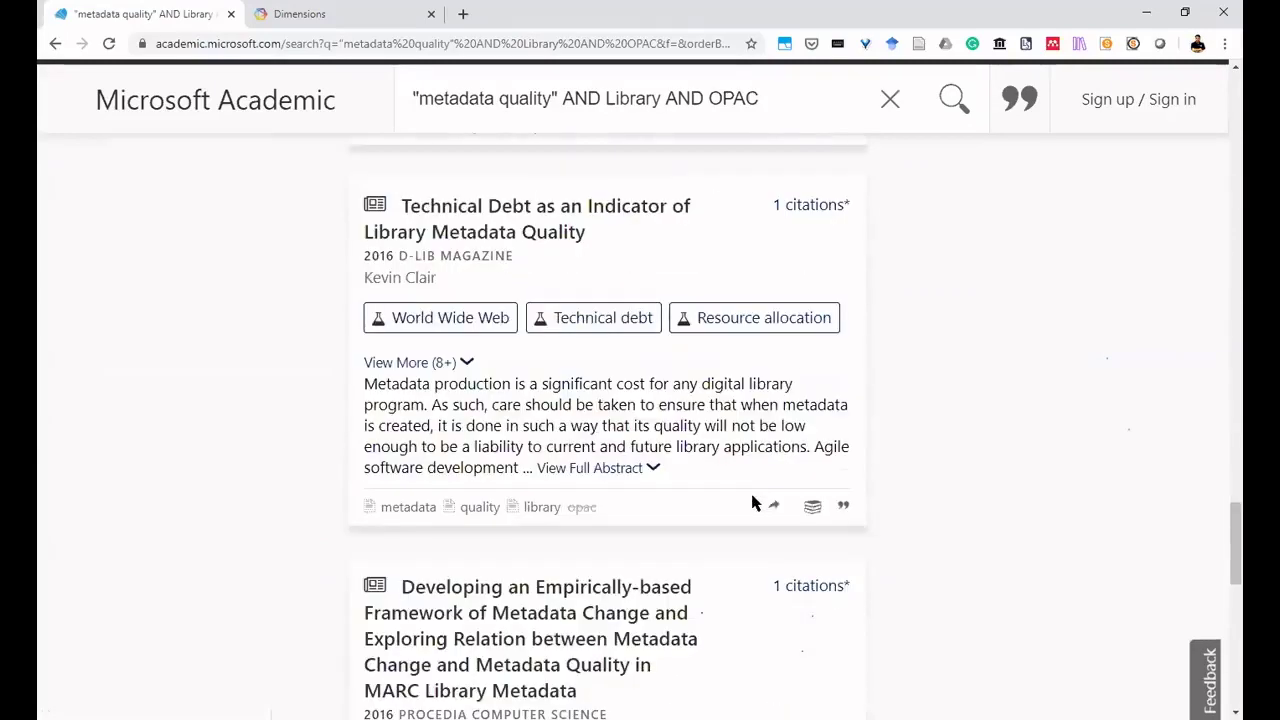
scroll(754, 502, "down", 5)
scroll(754, 502, "up", 4)
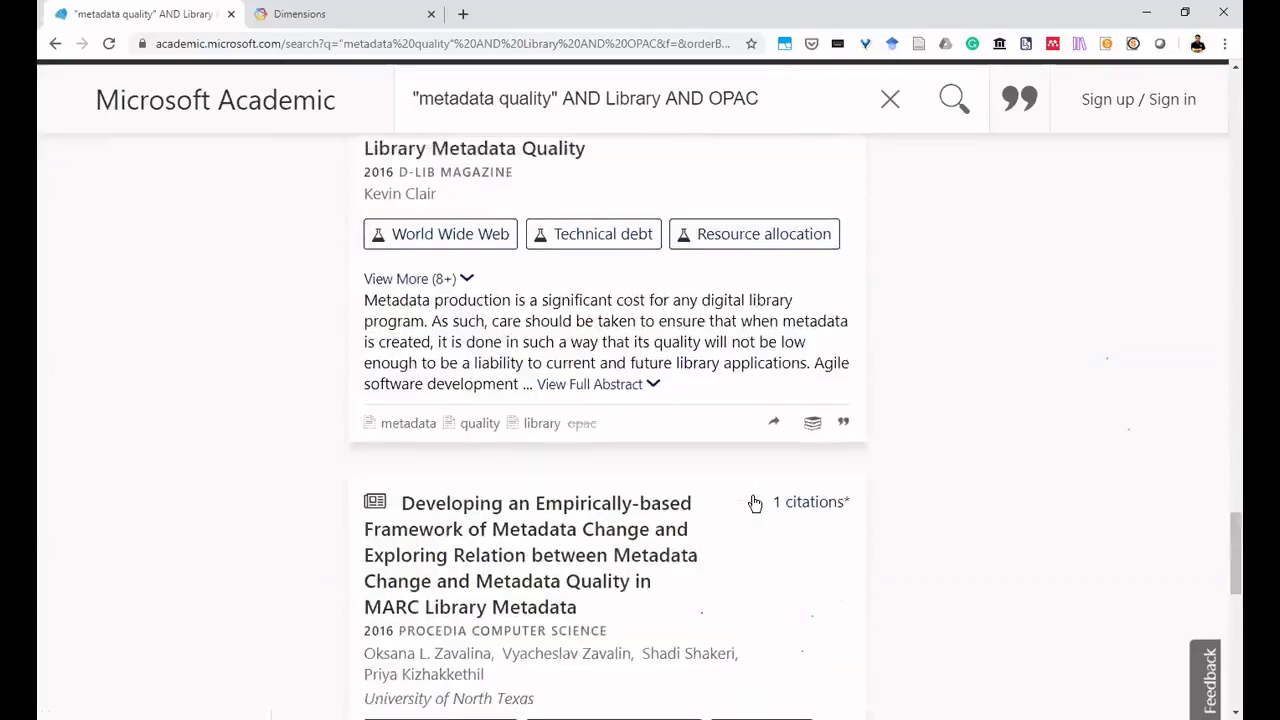
Expand and read the full abstract of "Technical Debt as an Indicator of Library Metadata Quality".
scroll(754, 502, "up", 3)
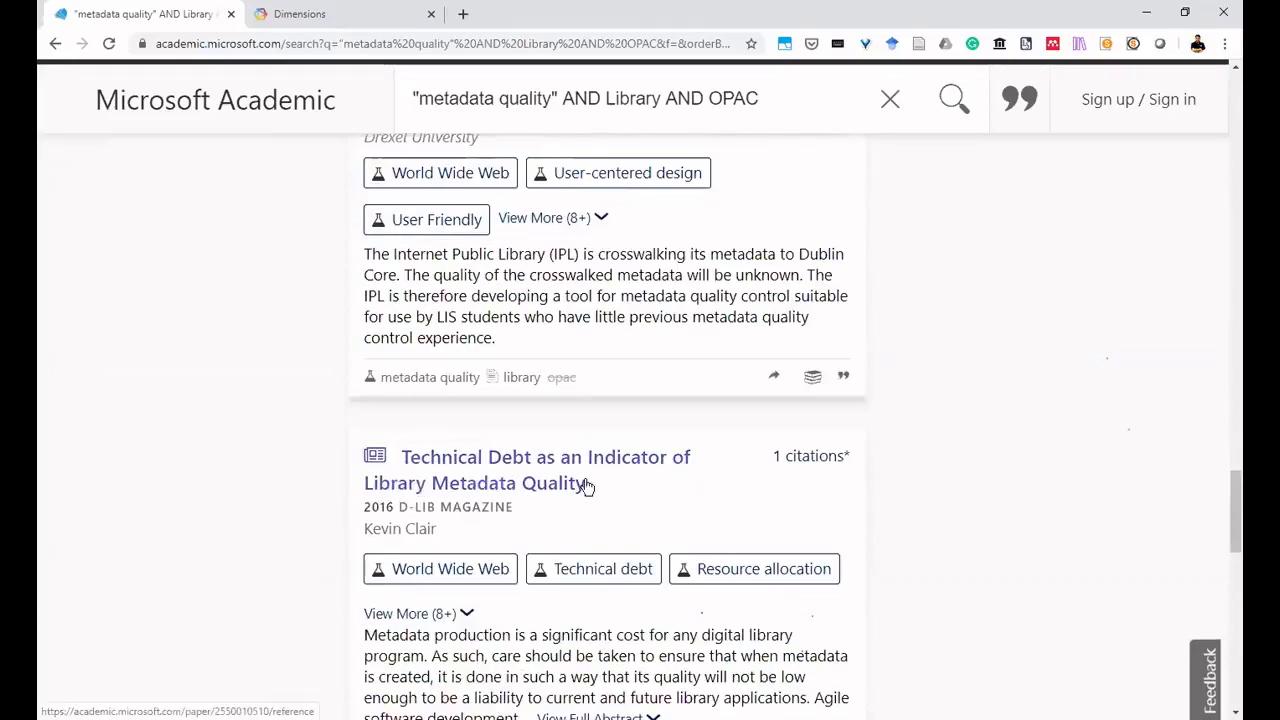
scroll(599, 502, "down", 2)
left_click(645, 551)
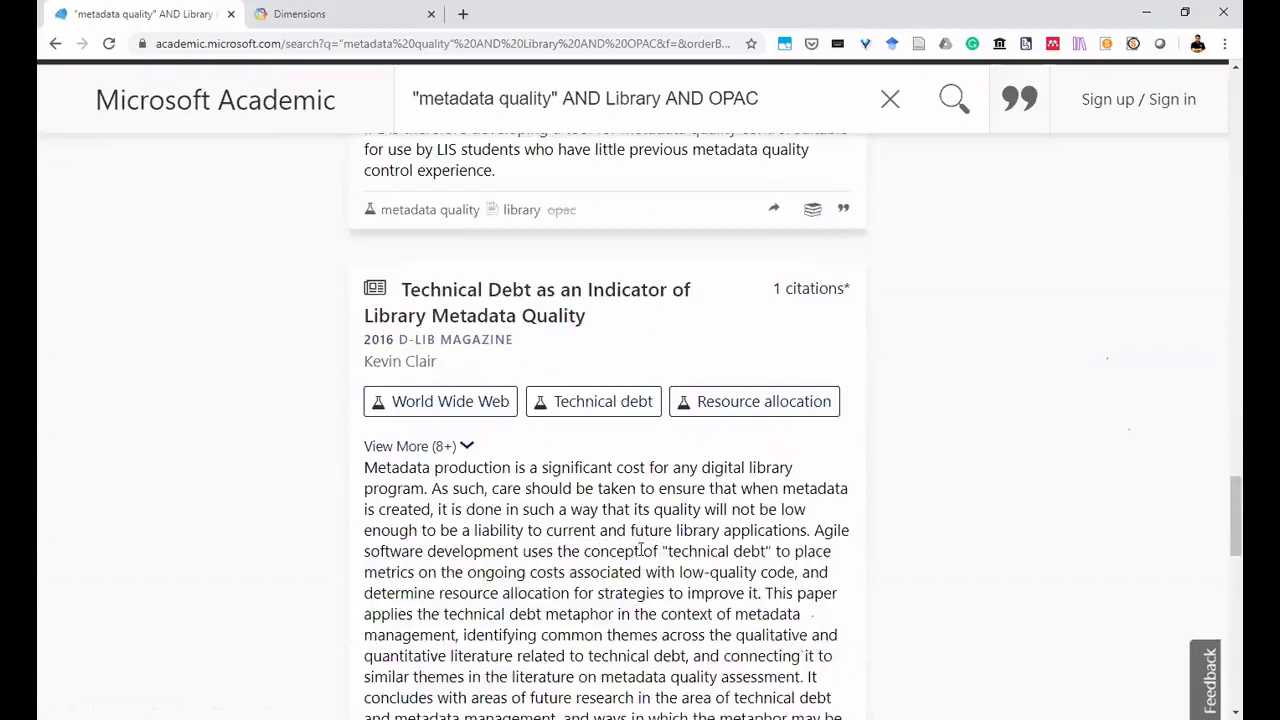
scroll(638, 553, "down", 1)
scroll(638, 553, "down", 2)
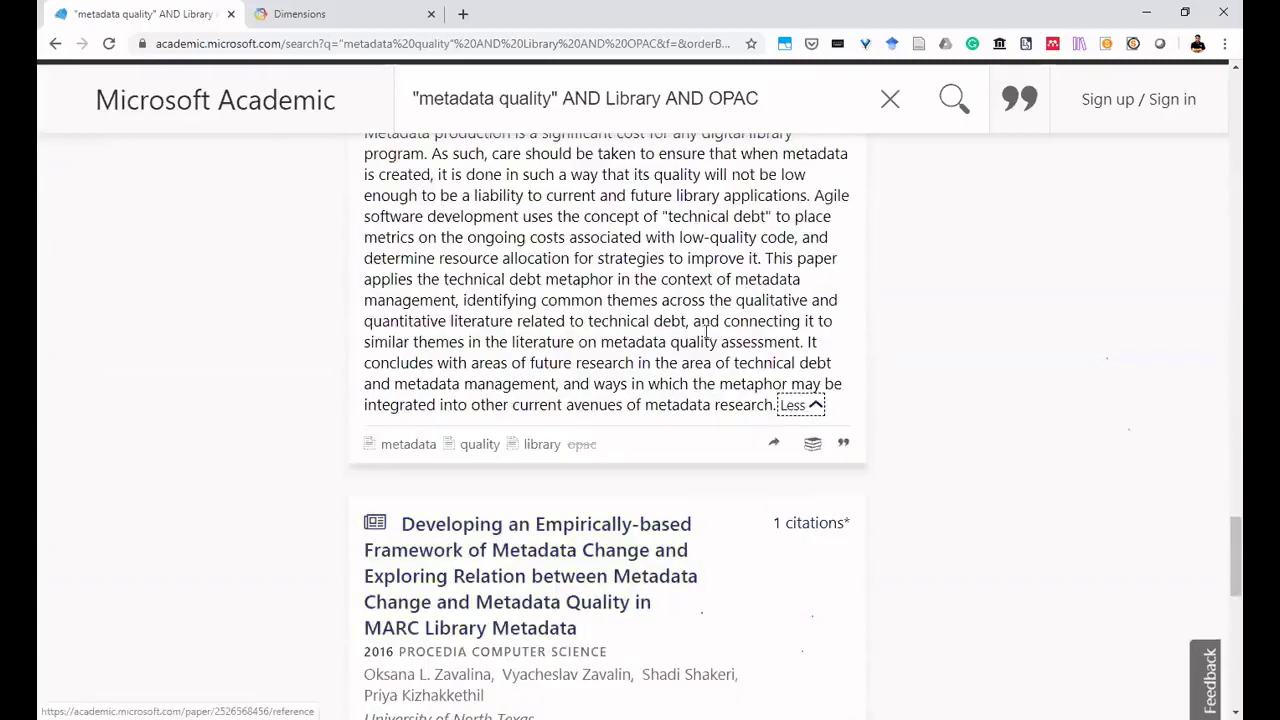
scroll(689, 437, "down", 2)
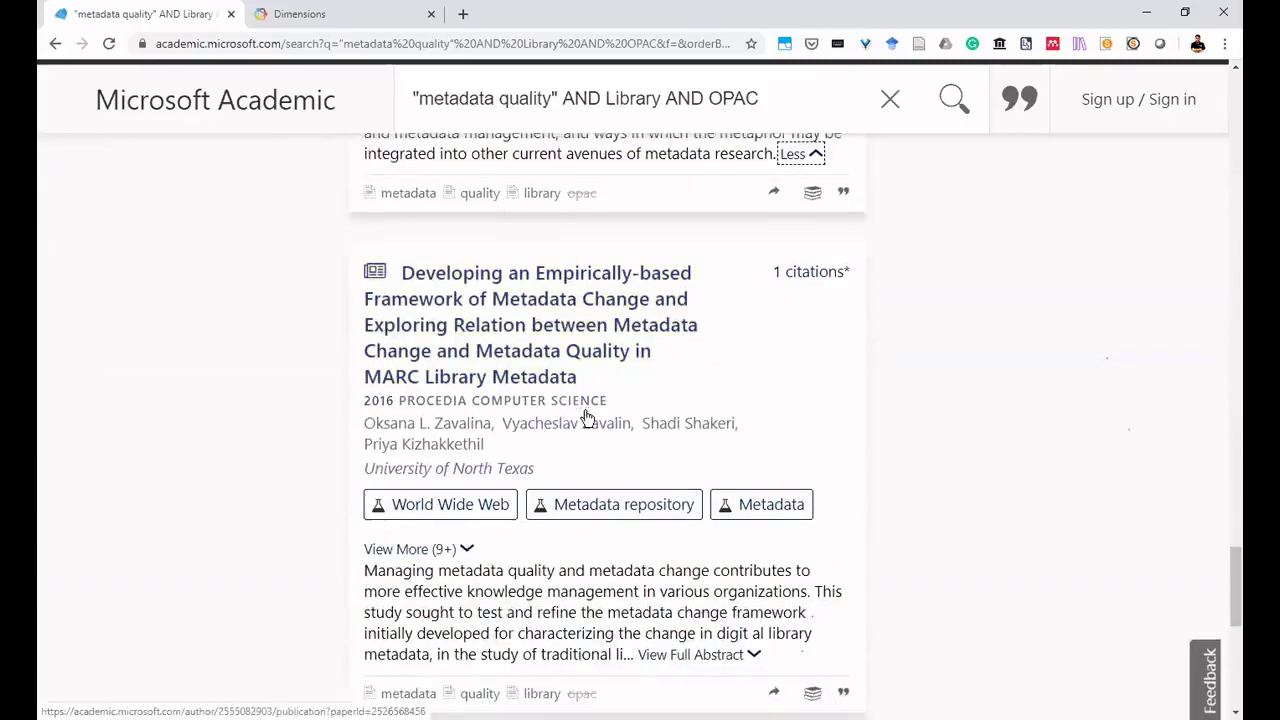
scroll(566, 420, "down", 3)
Review the Top Conferences, Top Institutions and Top Journals filters and return to the start of the results.
scroll(851, 345, "up", 10)
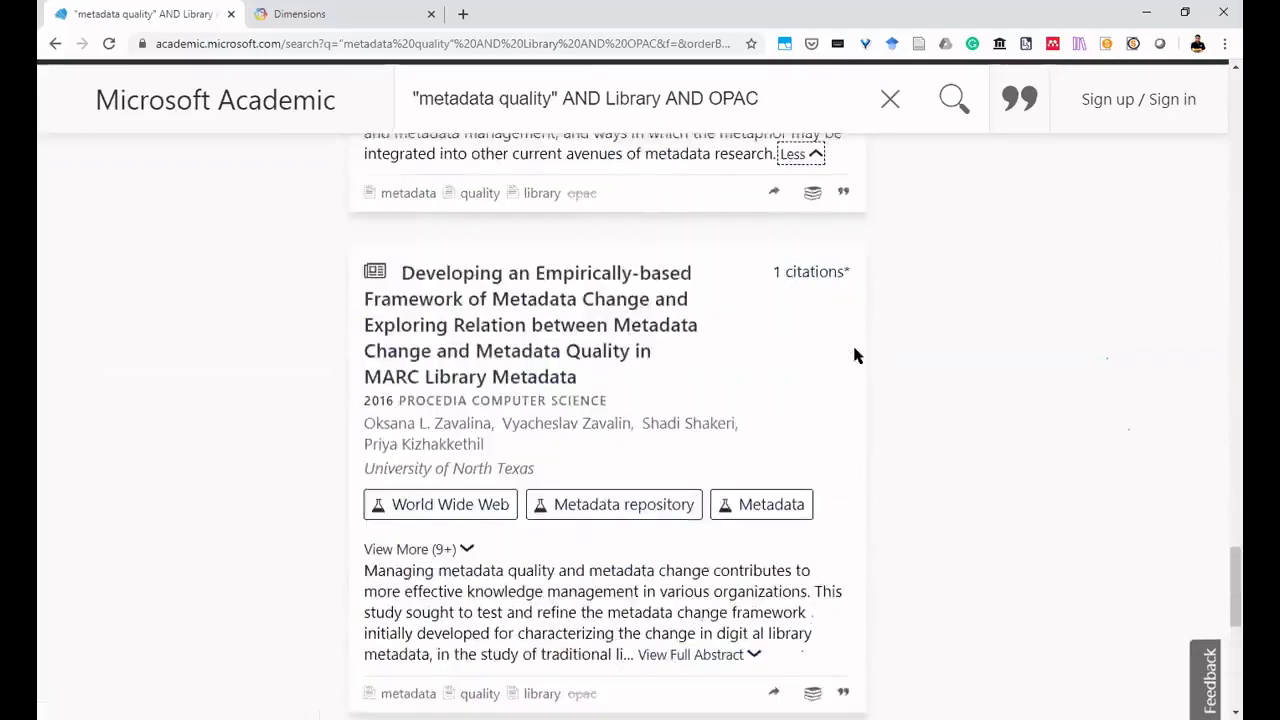
scroll(848, 345, "up", 8)
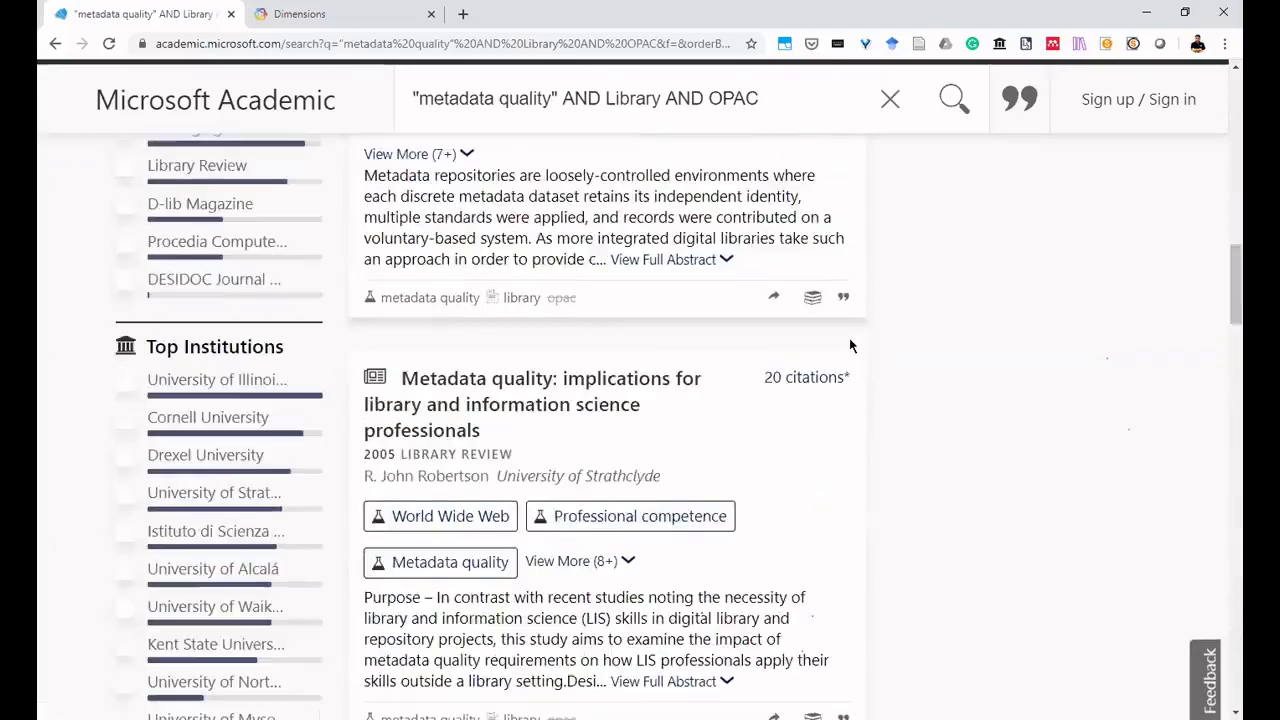
scroll(848, 345, "down", 3)
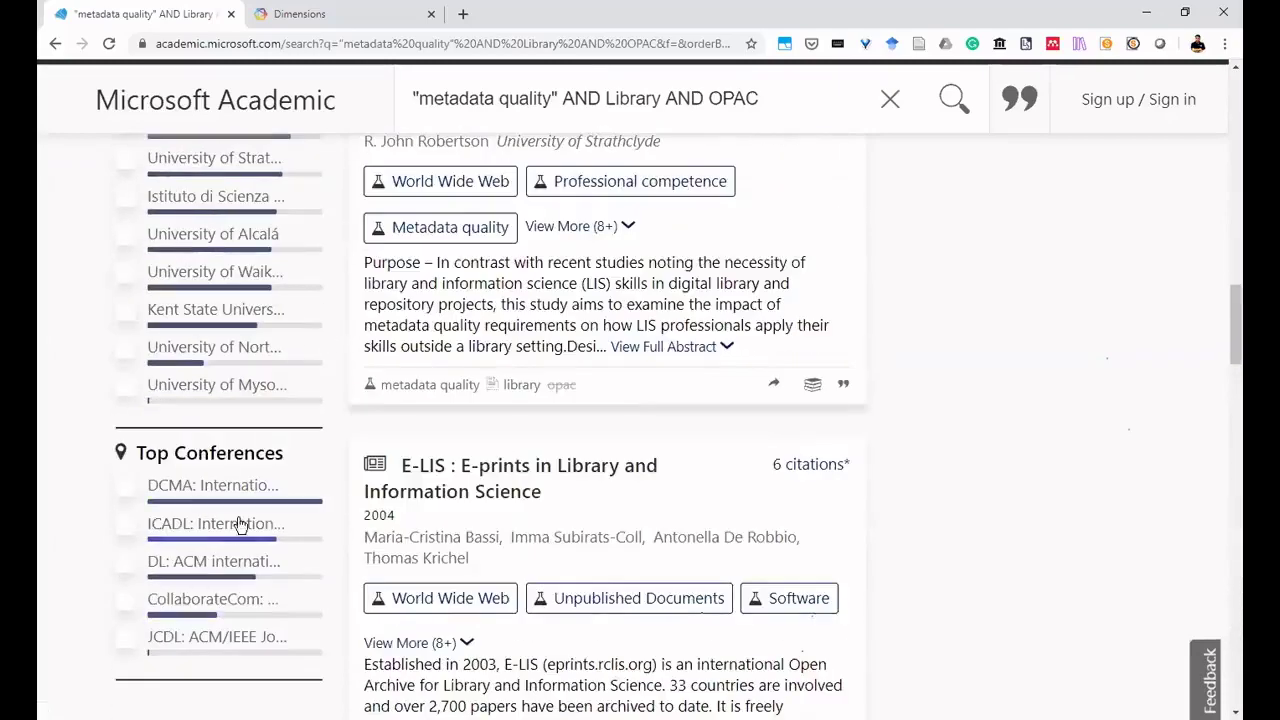
scroll(240, 523, "up", 3)
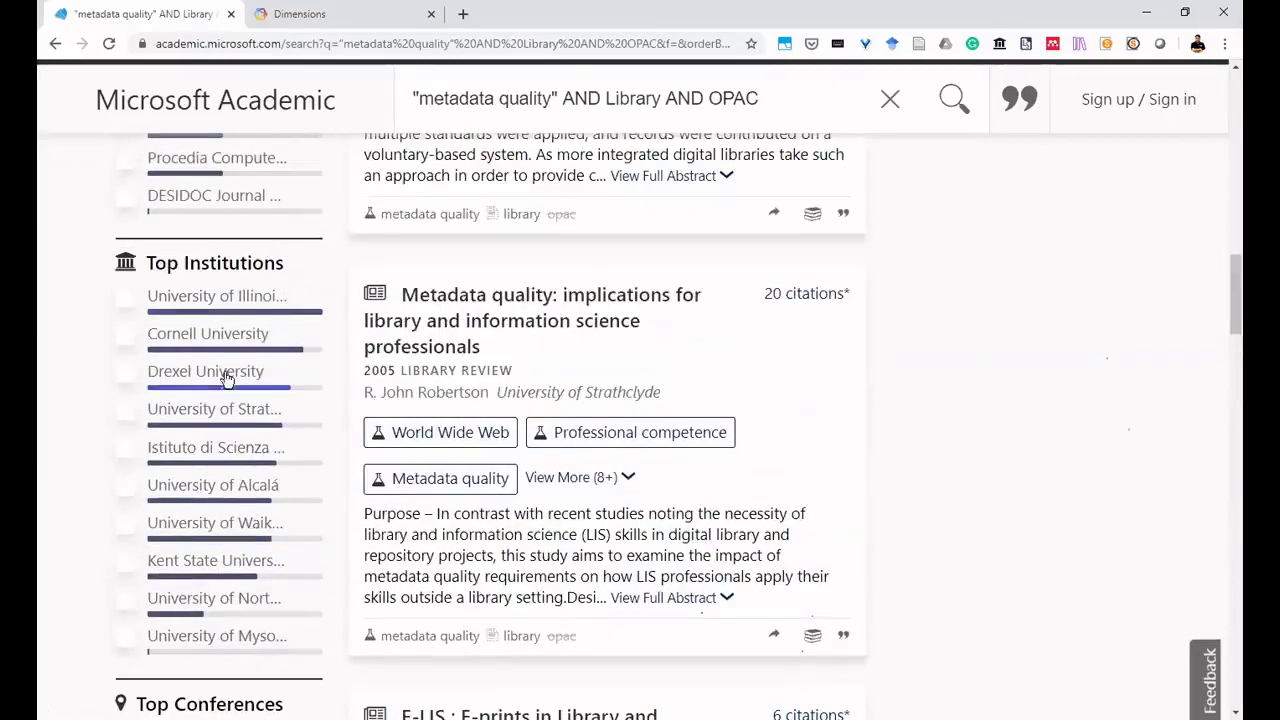
scroll(223, 374, "up", 3)
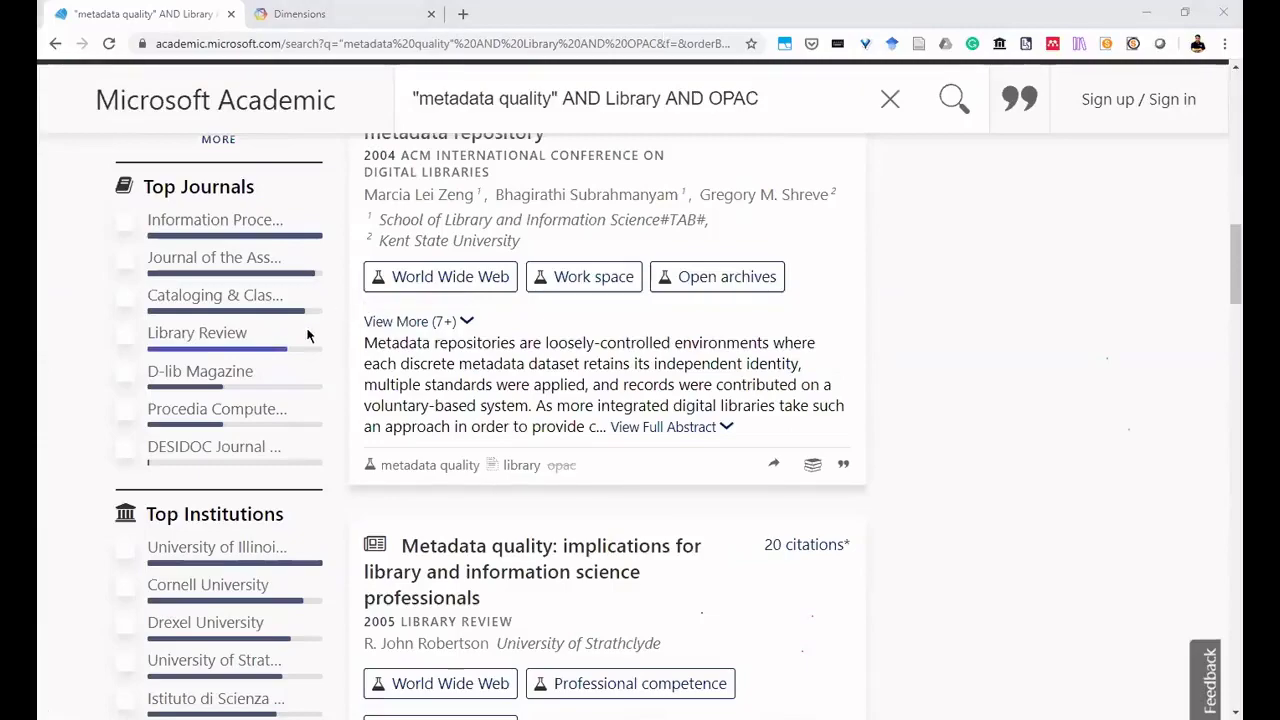
scroll(315, 336, "up", 8)
scroll(323, 343, "up", 6)
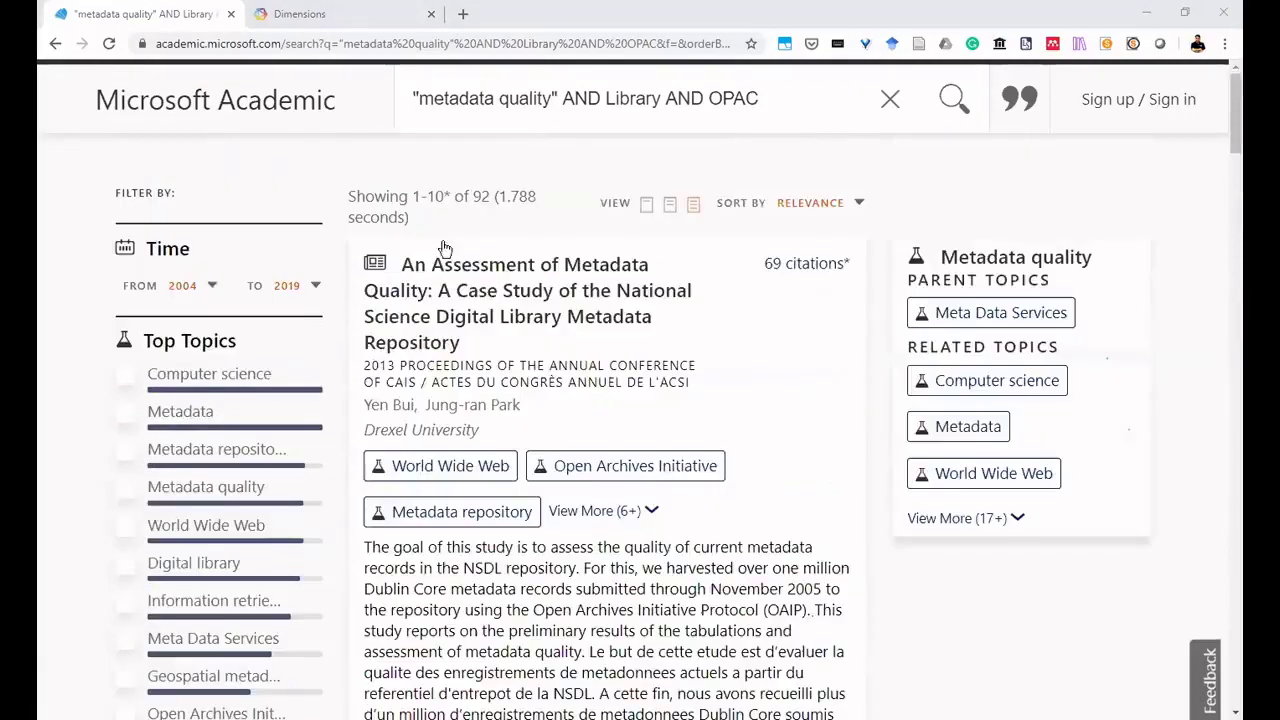
Clear the search query and return to the Microsoft Academic home page.
left_click(815, 98)
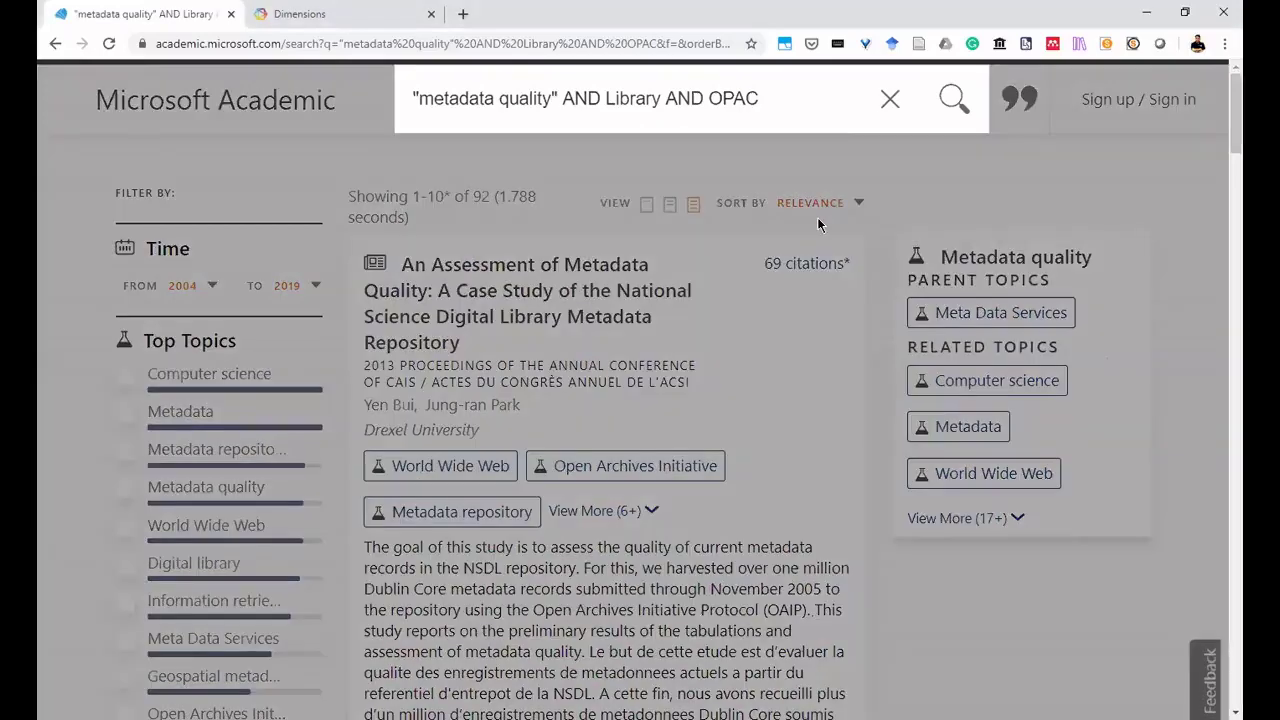
left_click(884, 104)
left_click(271, 108)
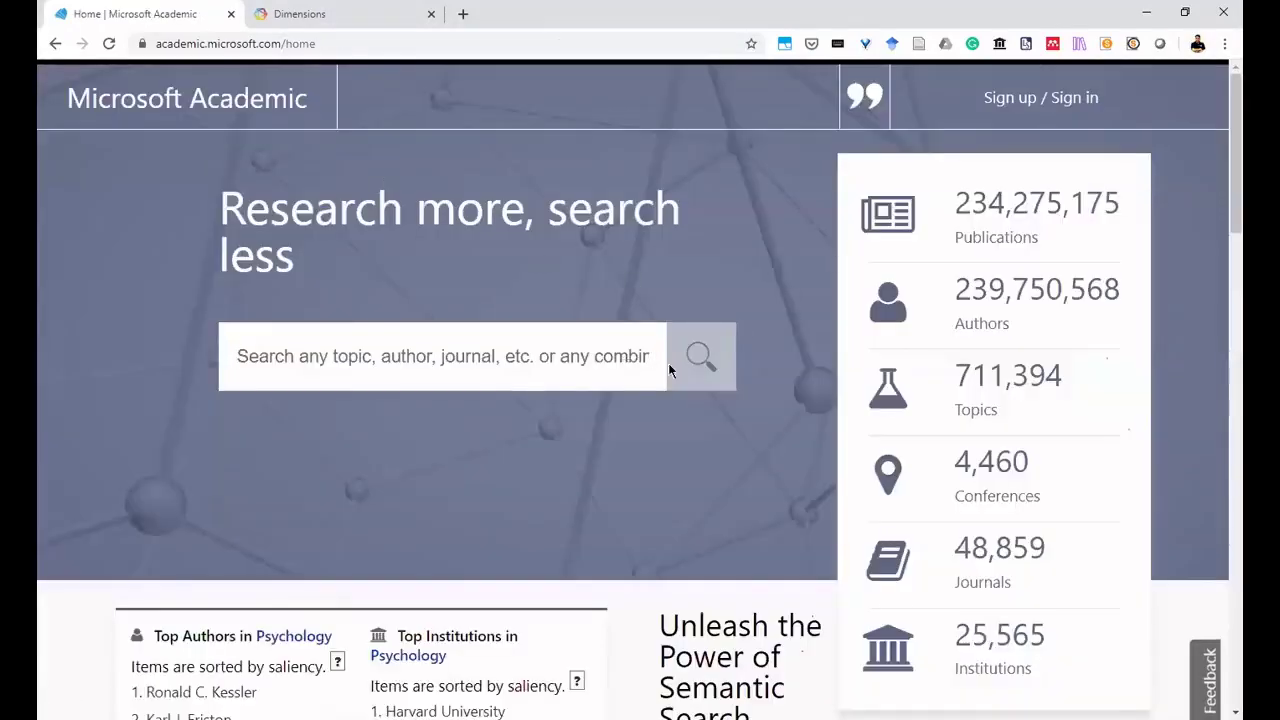
Open the Psychology topic from the home page rankings and examine its definition, related topics, top journals and institutions.
scroll(670, 366, "down", 3)
scroll(672, 370, "down", 3)
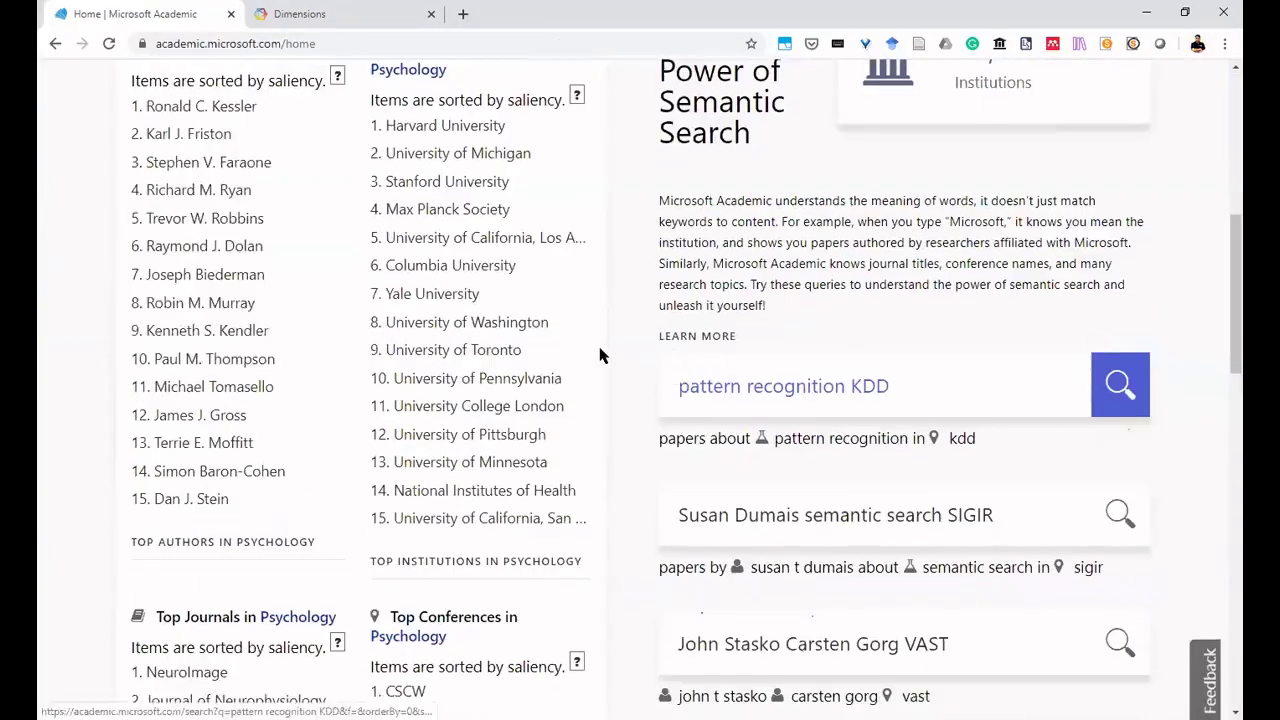
scroll(600, 351, "up", 6)
scroll(600, 355, "down", 2)
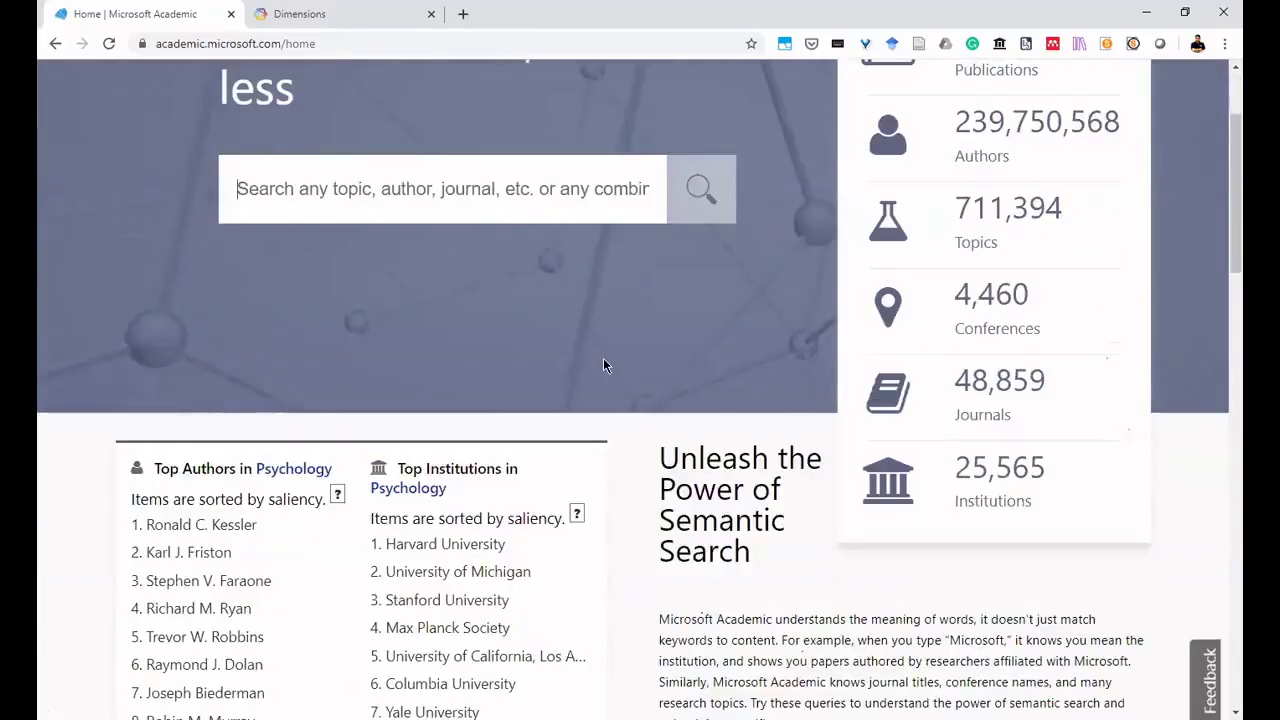
left_click(277, 479)
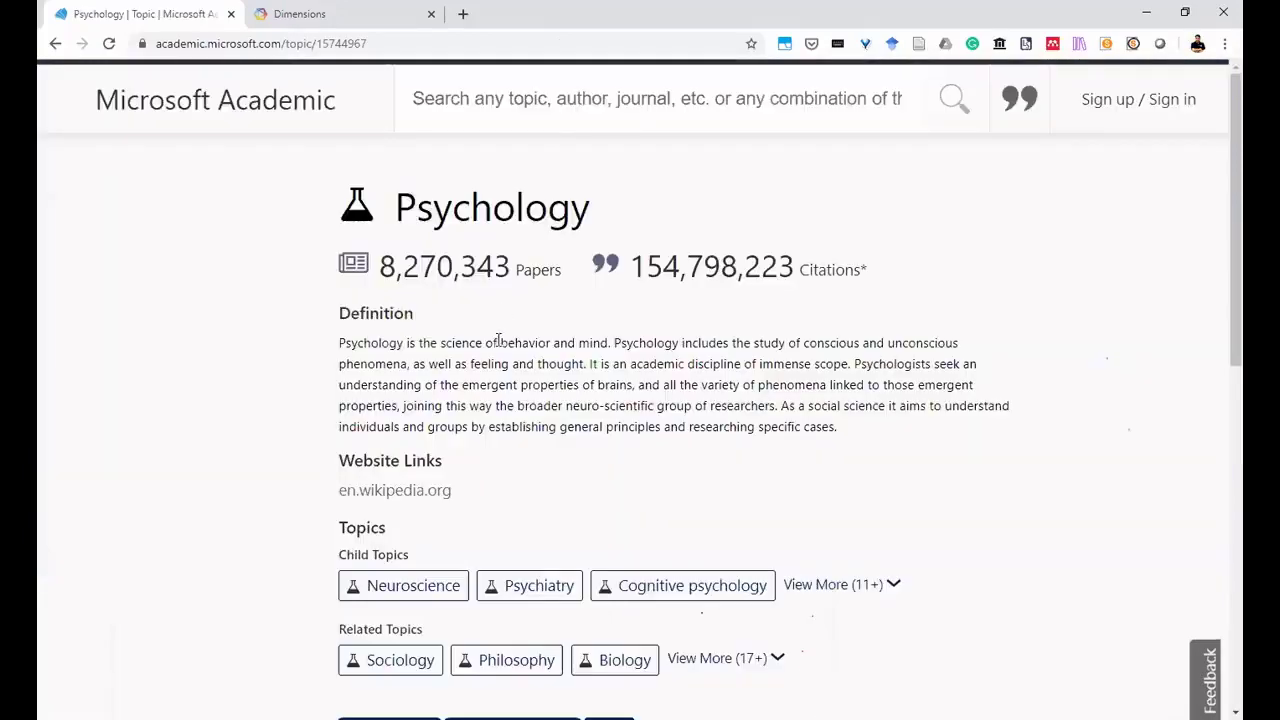
scroll(560, 253, "down", 4)
scroll(552, 275, "down", 10)
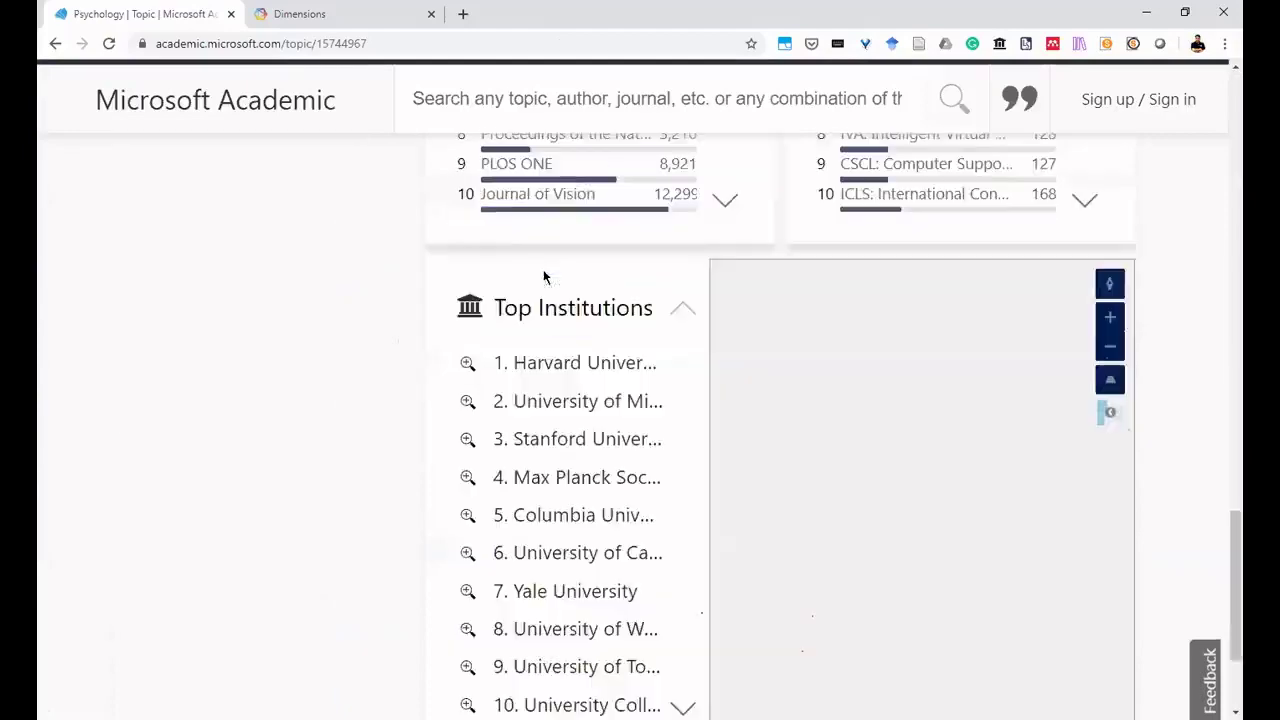
Go back to the home page and examine the Engineering rankings, sample semantic queries, upcoming conferences and blog posts.
left_click(55, 43)
scroll(318, 459, "down", 4)
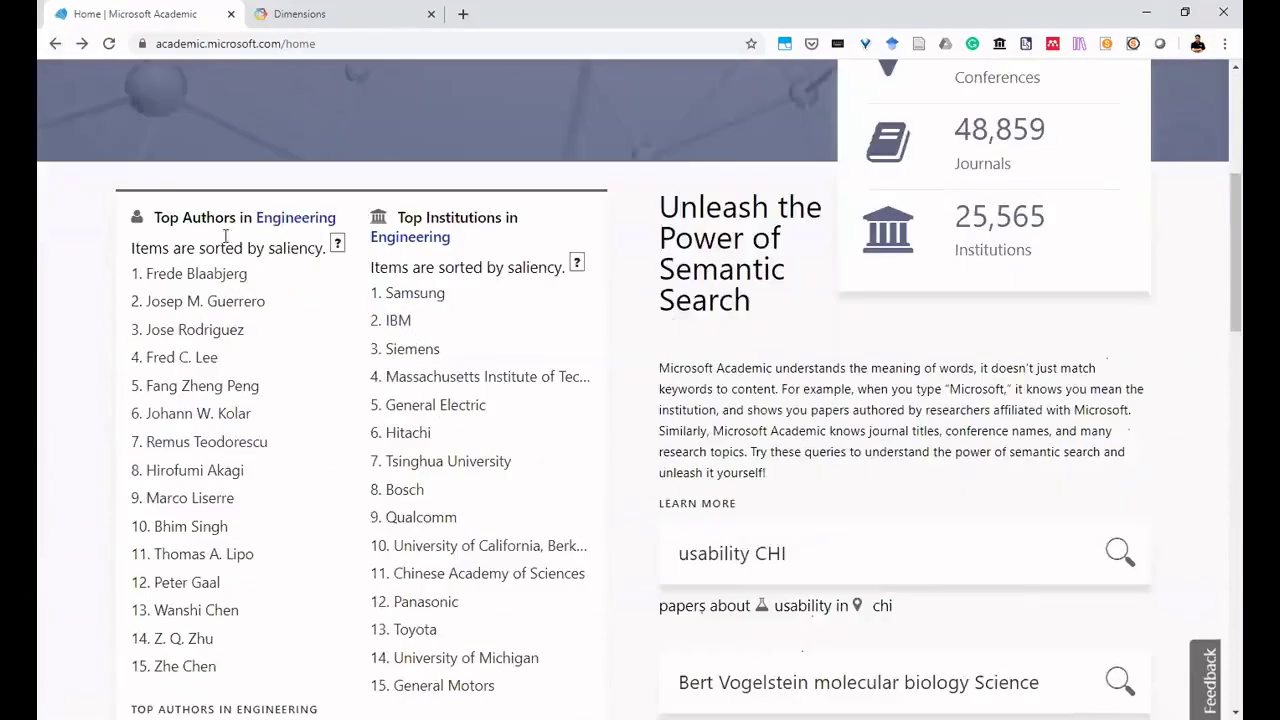
scroll(483, 297, "down", 2)
scroll(483, 297, "down", 5)
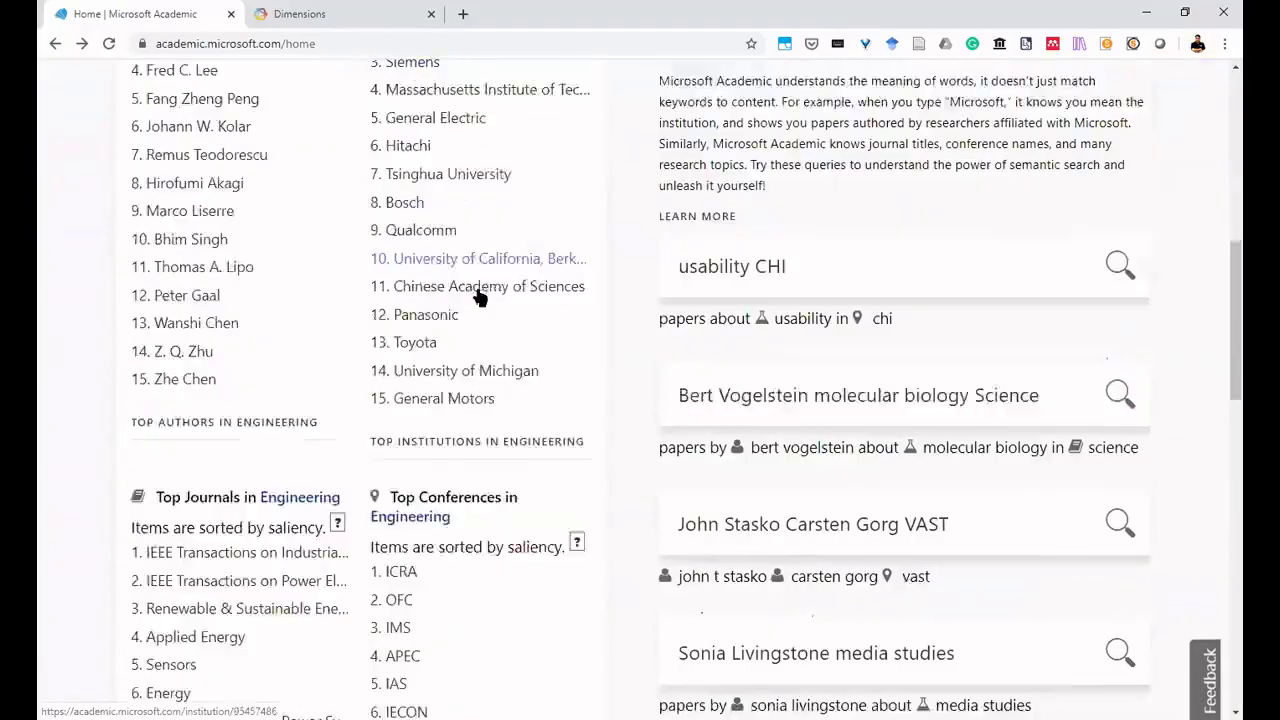
scroll(786, 400, "down", 6)
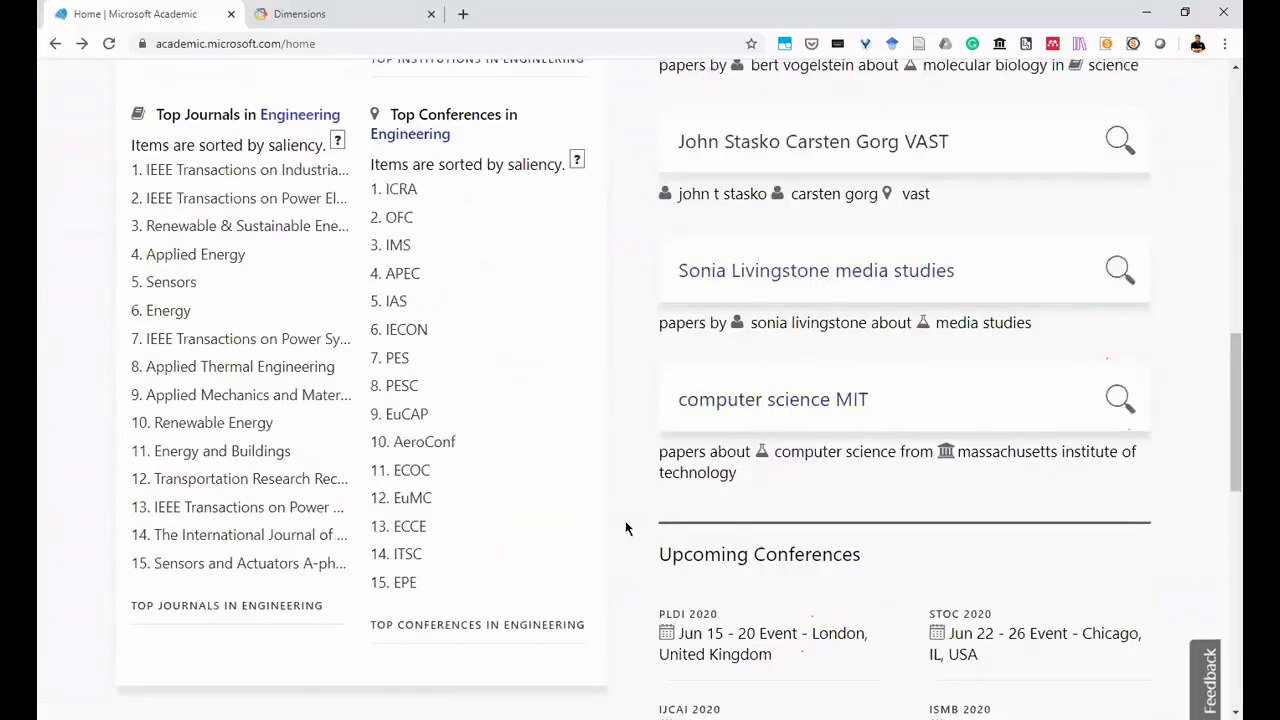
scroll(630, 527, "down", 5)
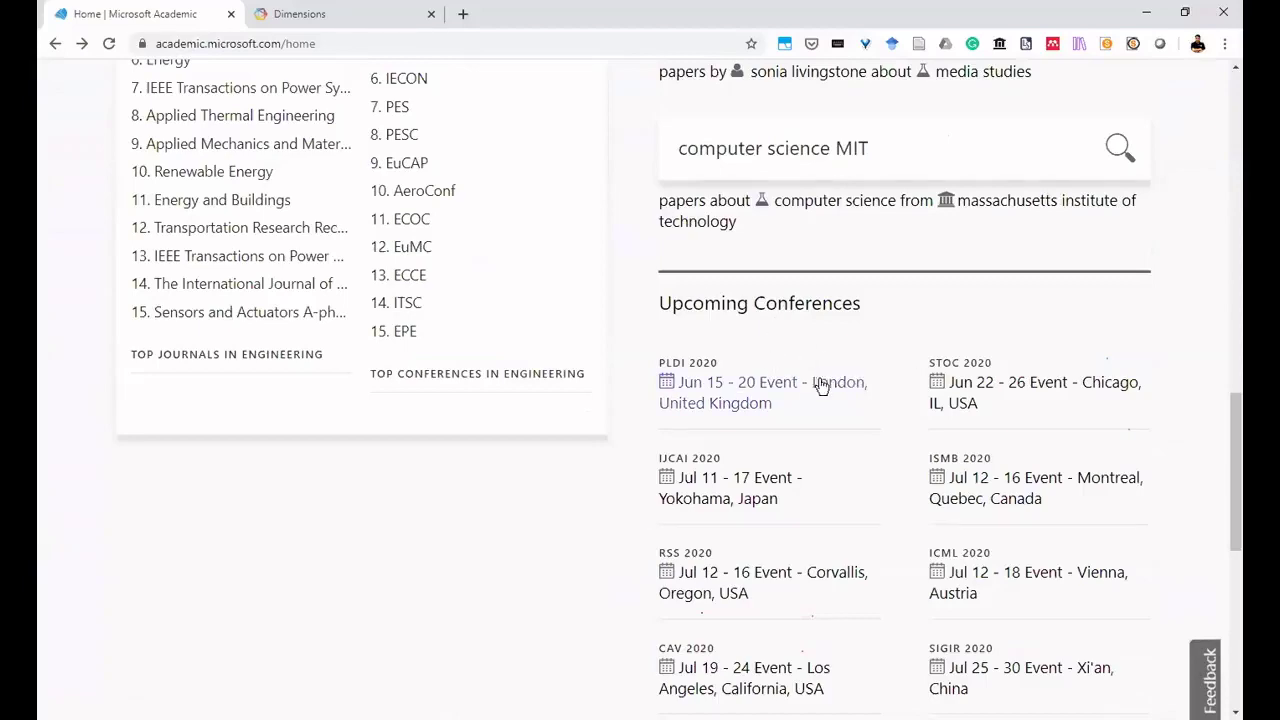
scroll(823, 380, "down", 12)
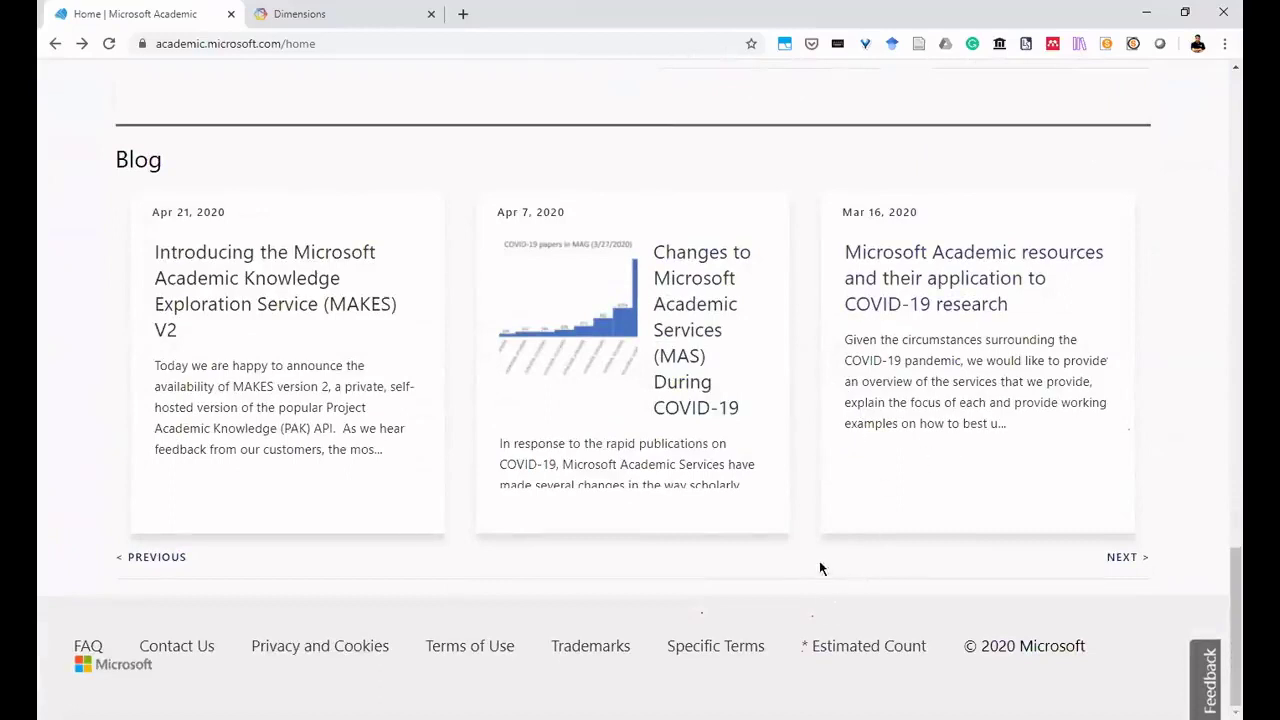
scroll(786, 560, "up", 9)
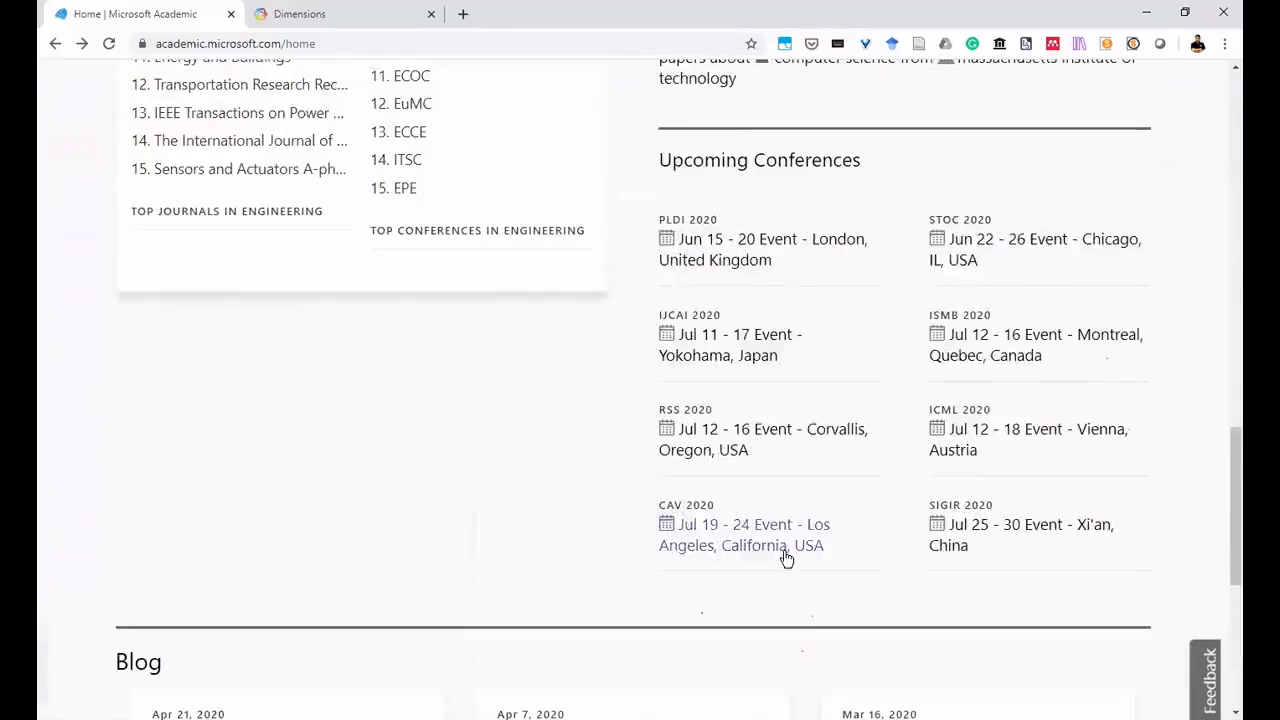
scroll(782, 549, "up", 10)
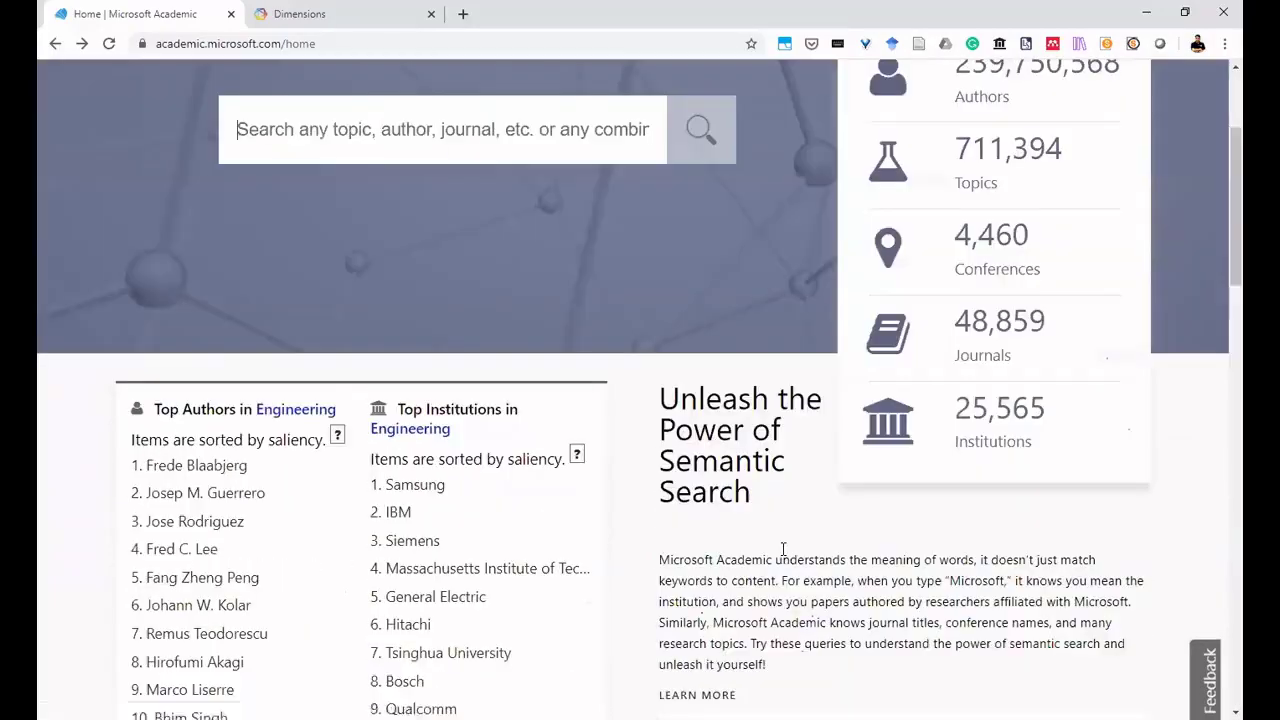
Open the FAQ page from the home page footer.
scroll(782, 547, "down", 20)
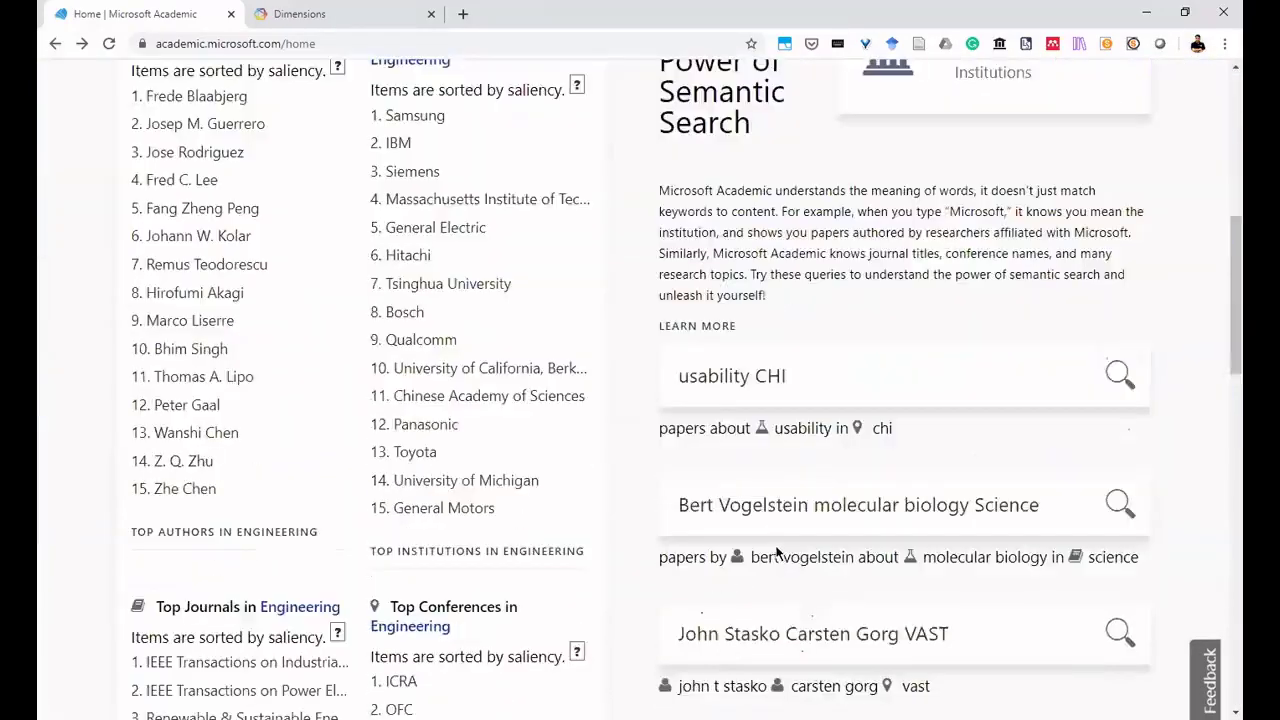
scroll(772, 548, "up", 8)
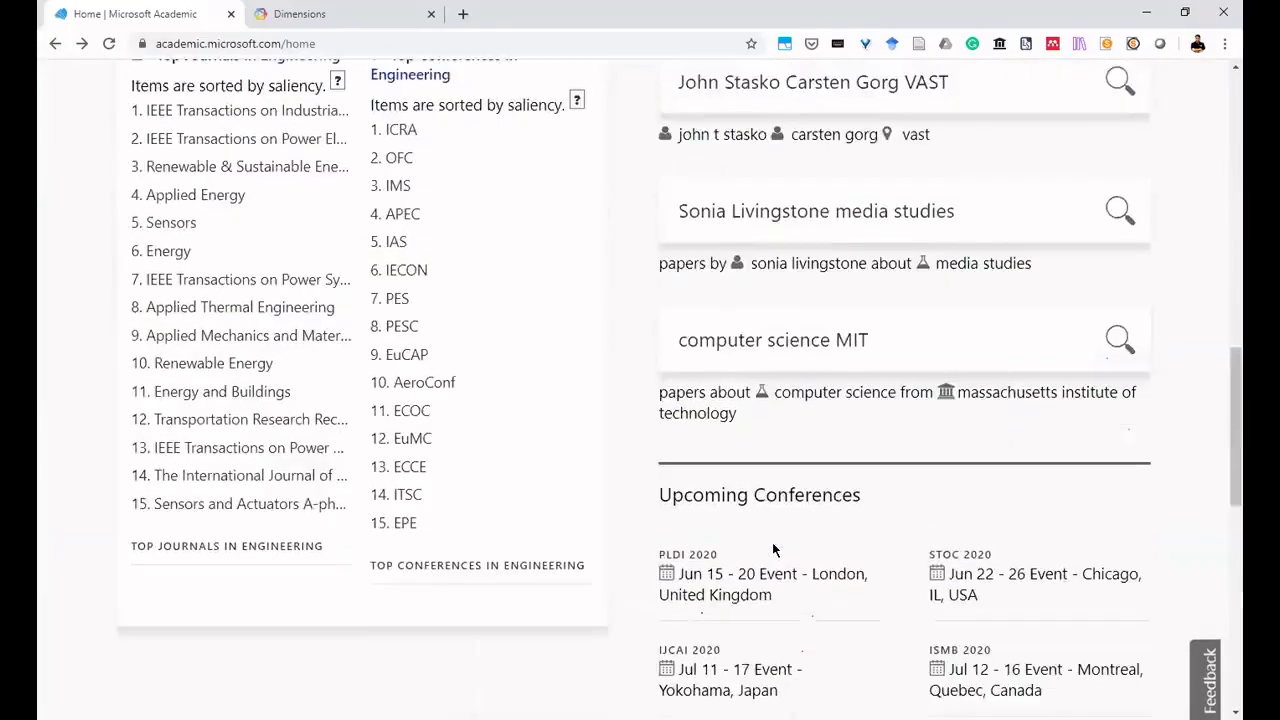
scroll(593, 598, "down", 6)
scroll(593, 600, "down", 3)
left_click(88, 646)
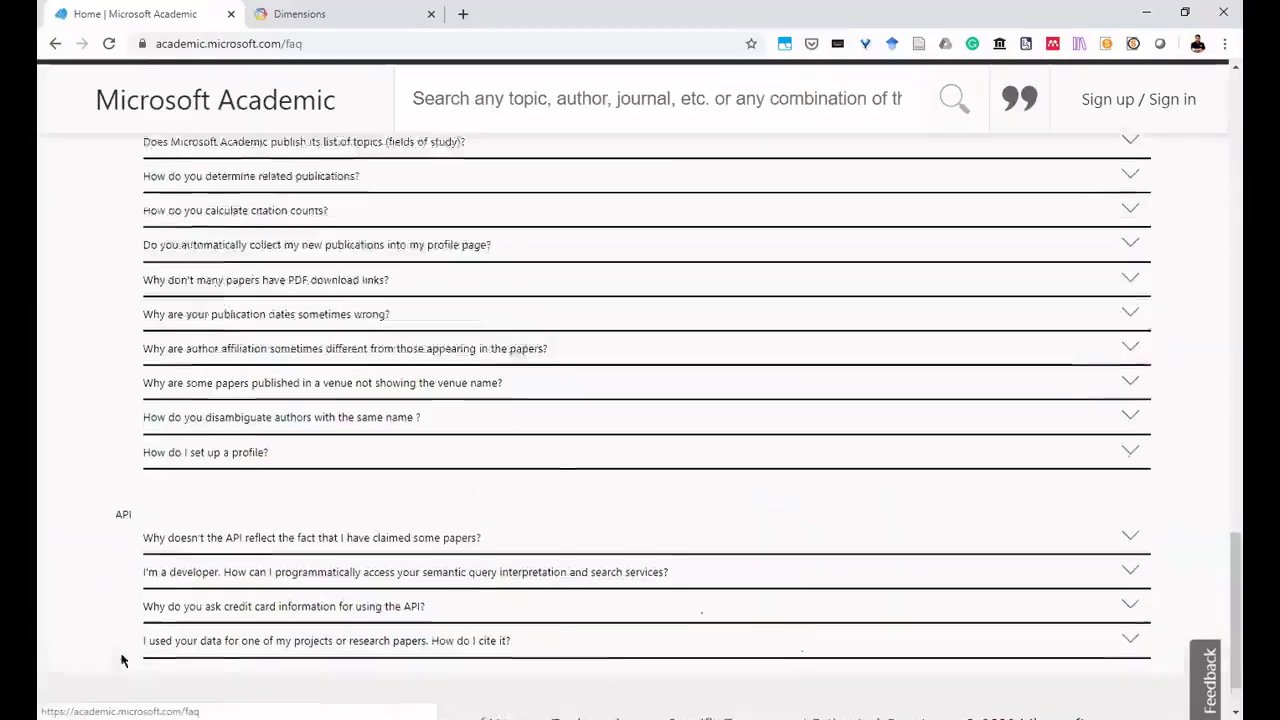
Examine the FAQ page from its explanation of semantic search through the query suggestion icons to the Help and Rankings questions.
scroll(515, 647, "up", 5)
scroll(515, 647, "up", 8)
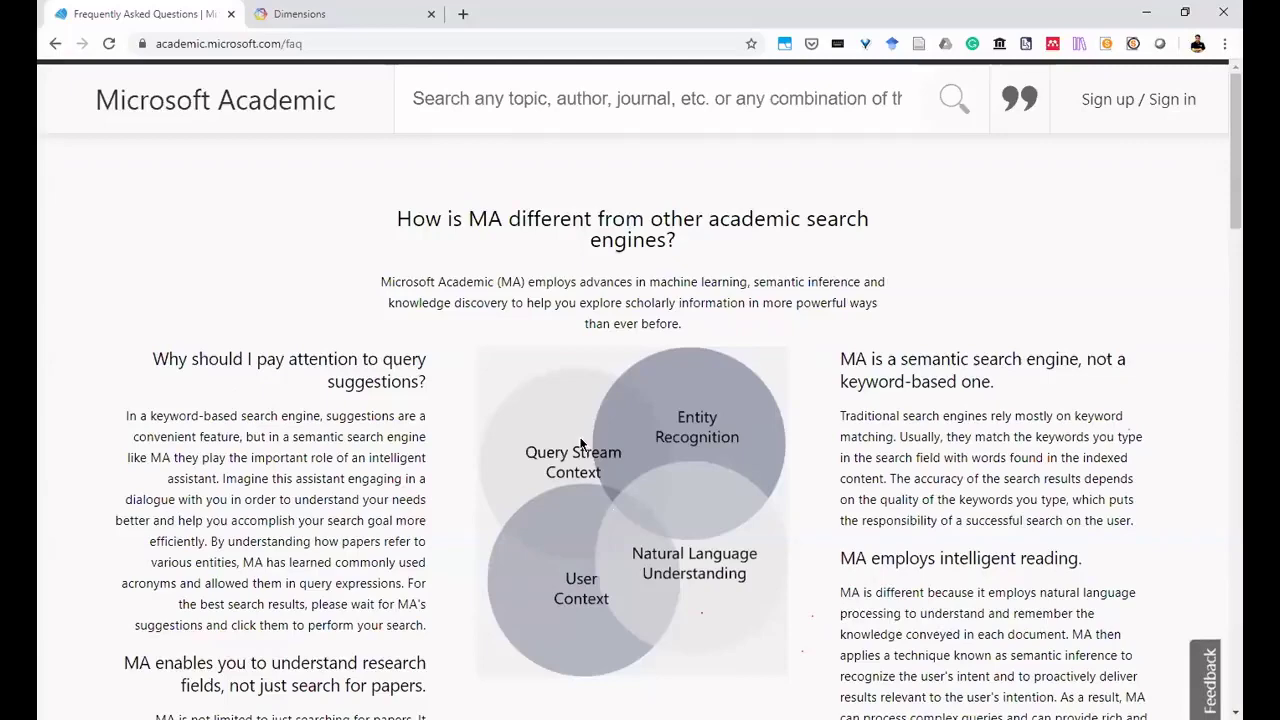
scroll(580, 443, "down", 2)
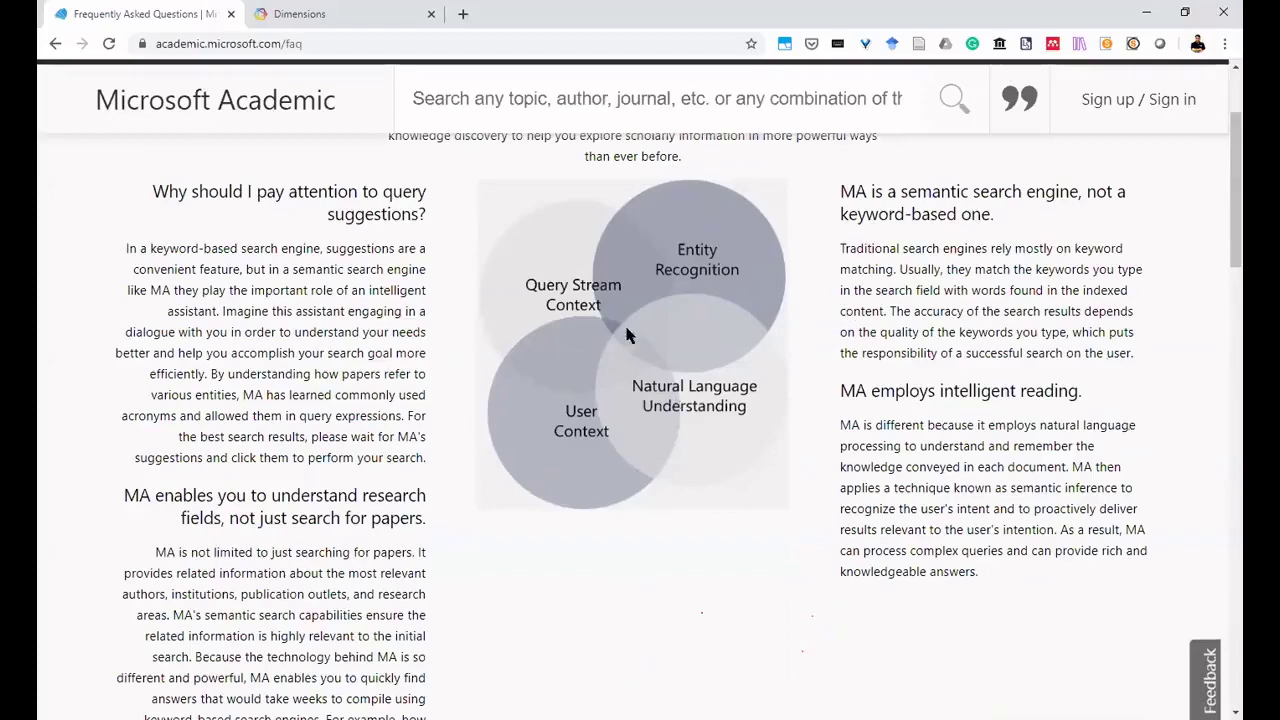
scroll(577, 349, "down", 5)
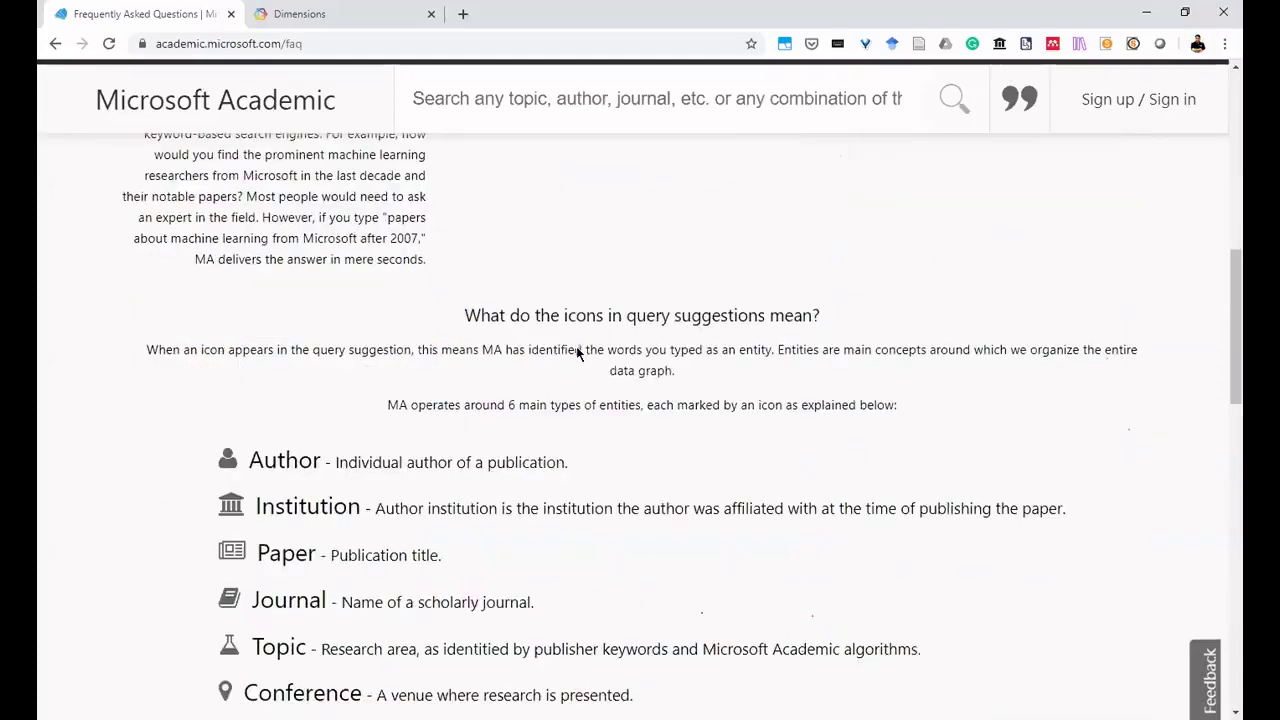
scroll(548, 347, "down", 2)
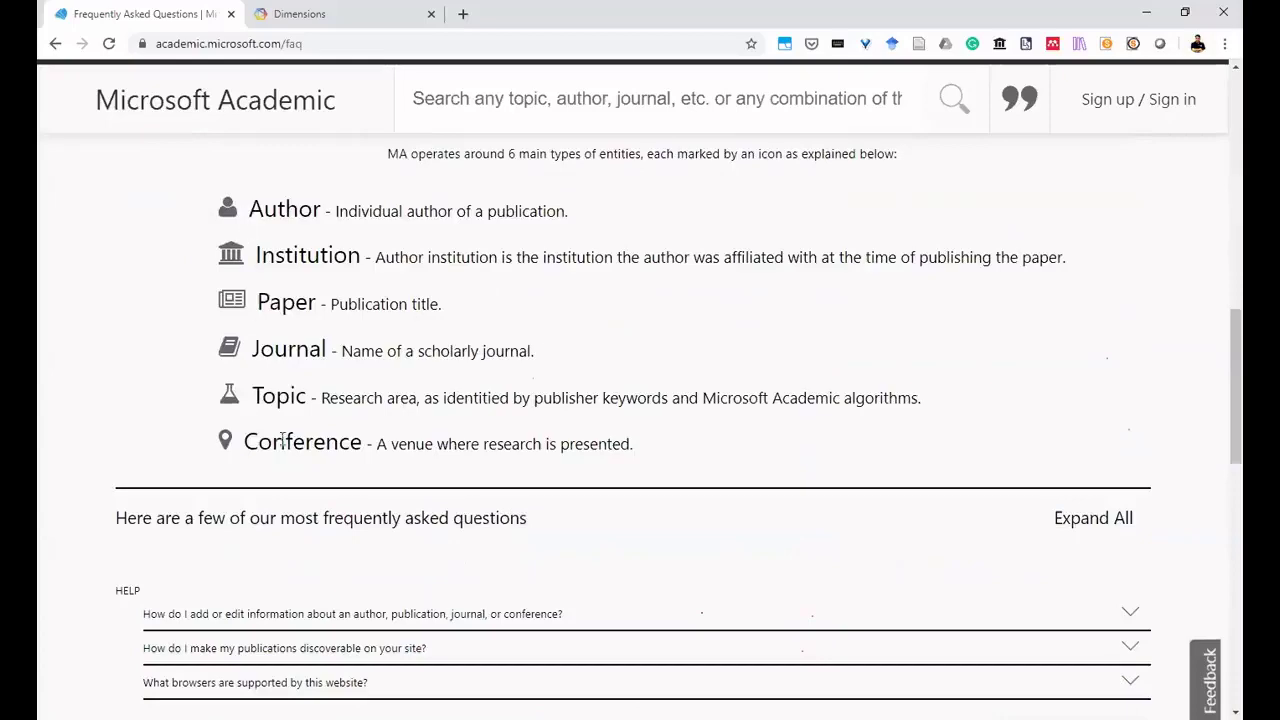
scroll(283, 440, "down", 2)
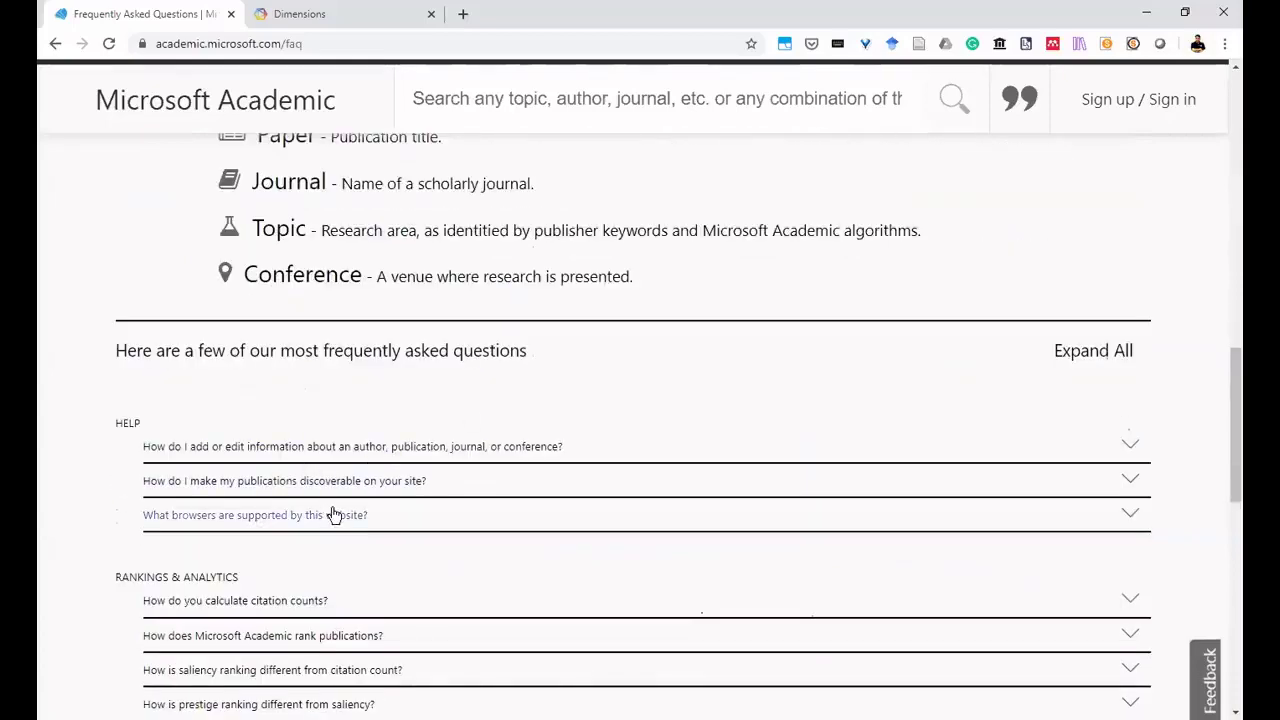
scroll(305, 580, "down", 3)
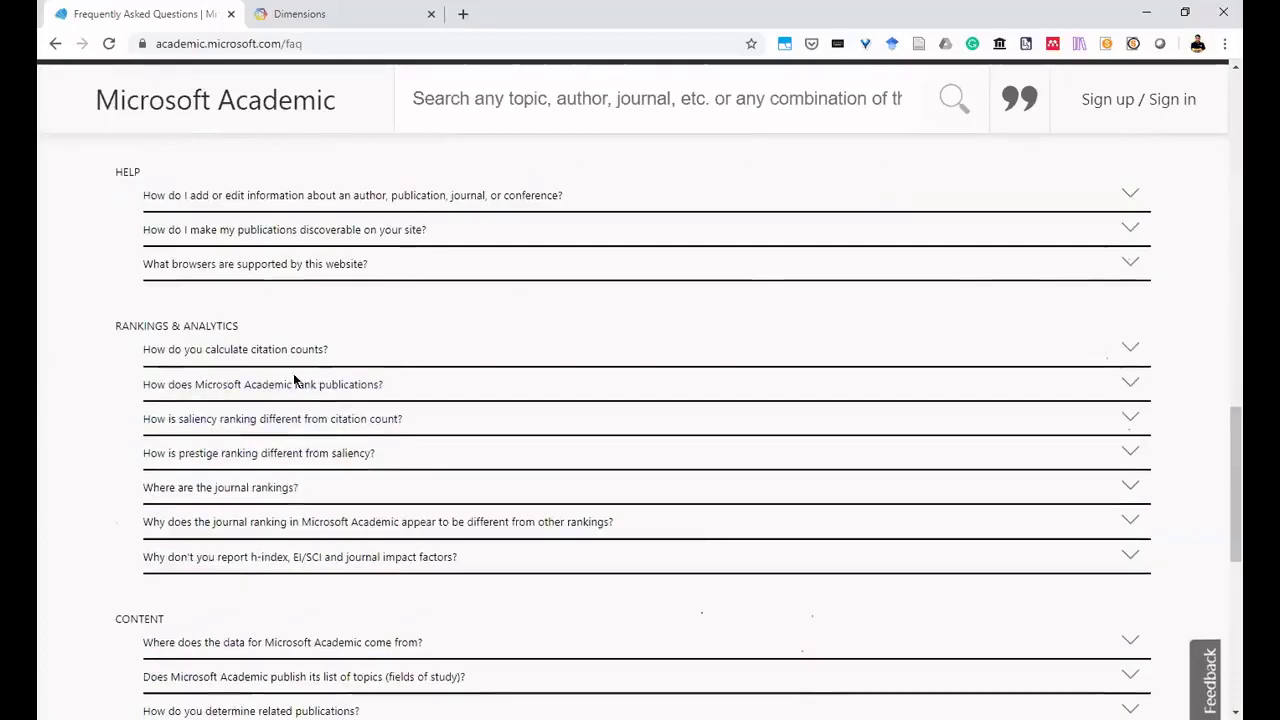
Expand the FAQ answers on prestige and saliency rankings, and highlight the passage on weighting citations by reputation and age.
left_click(248, 456)
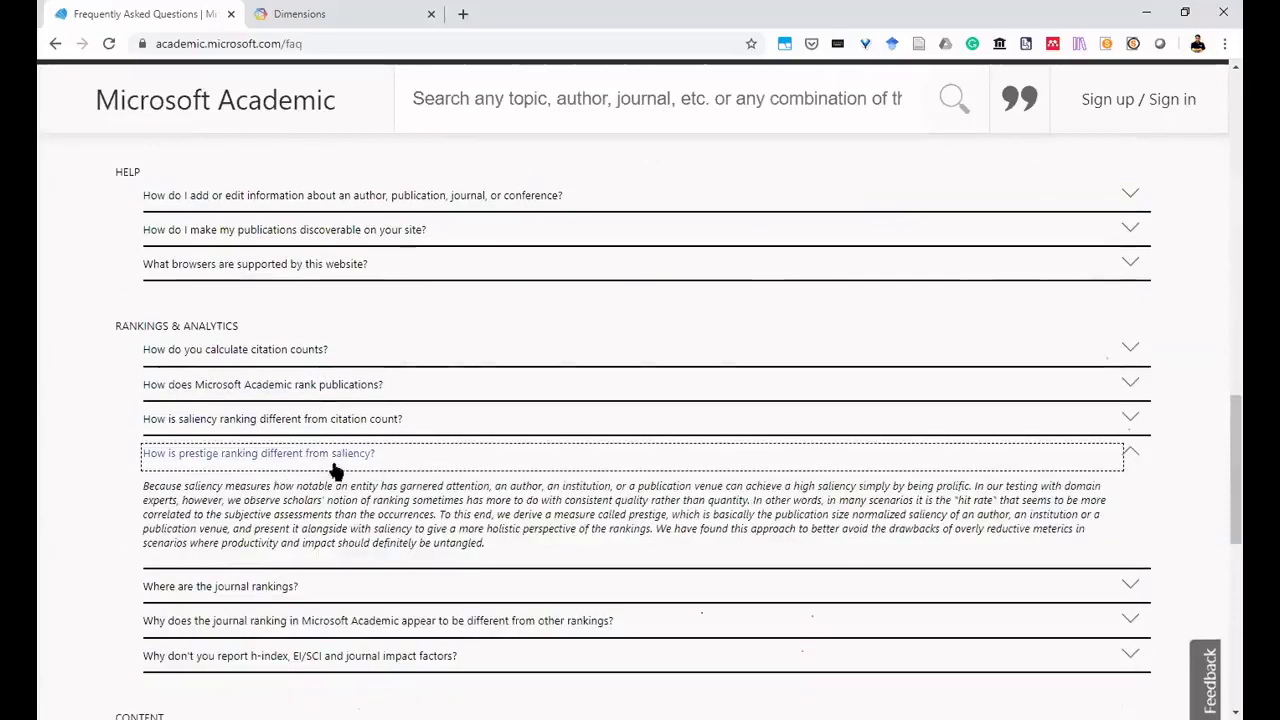
left_click(350, 419)
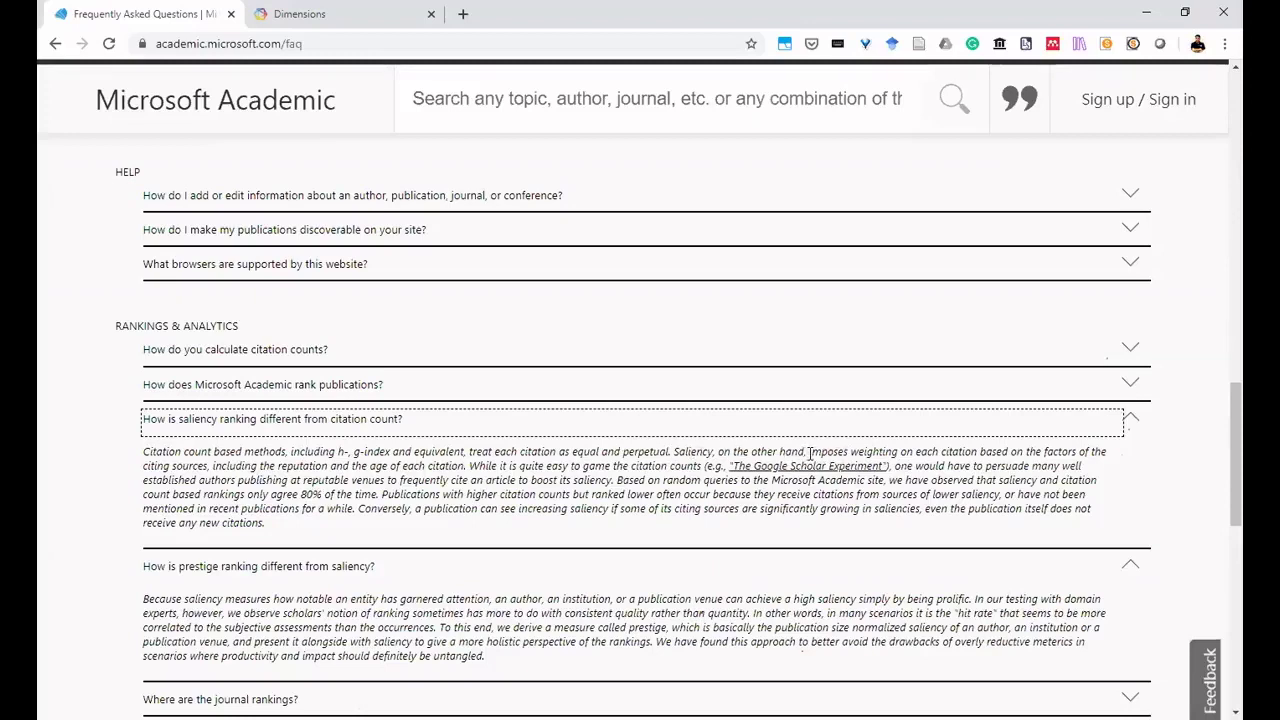
left_click_drag(808, 453, 1005, 453)
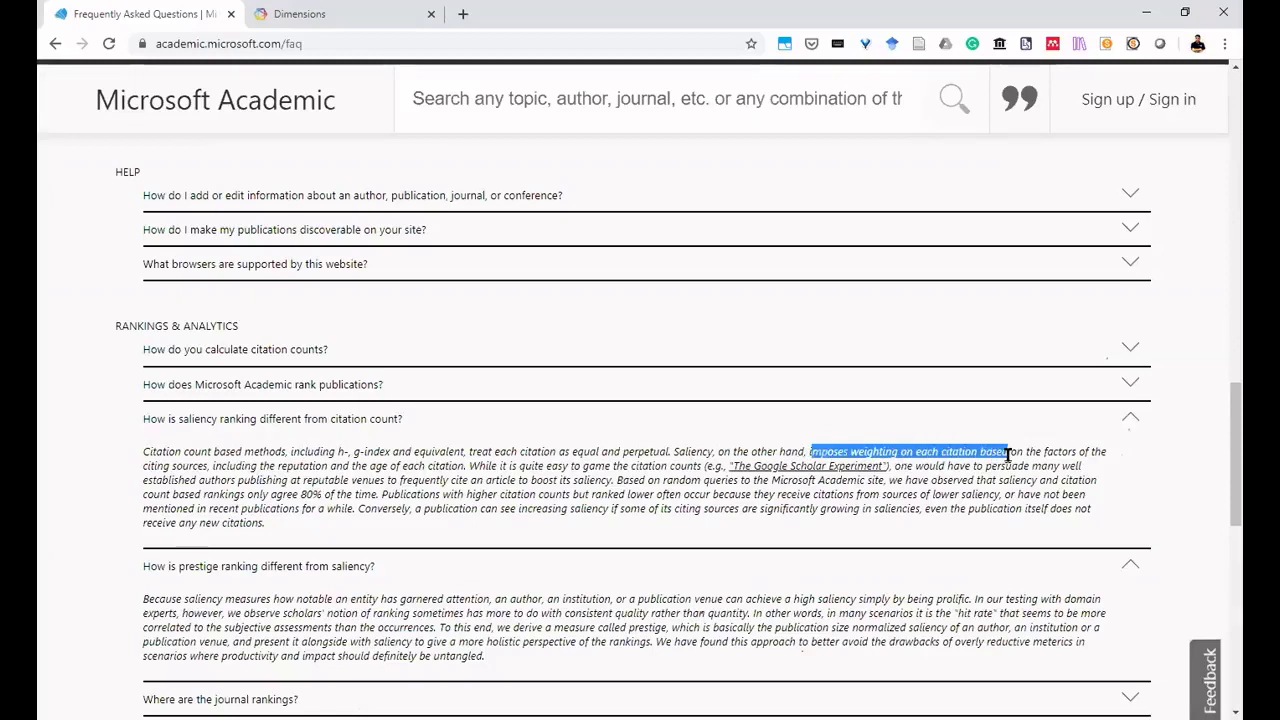
left_click_drag(1008, 453, 1000, 455)
left_click_drag(807, 453, 1010, 462)
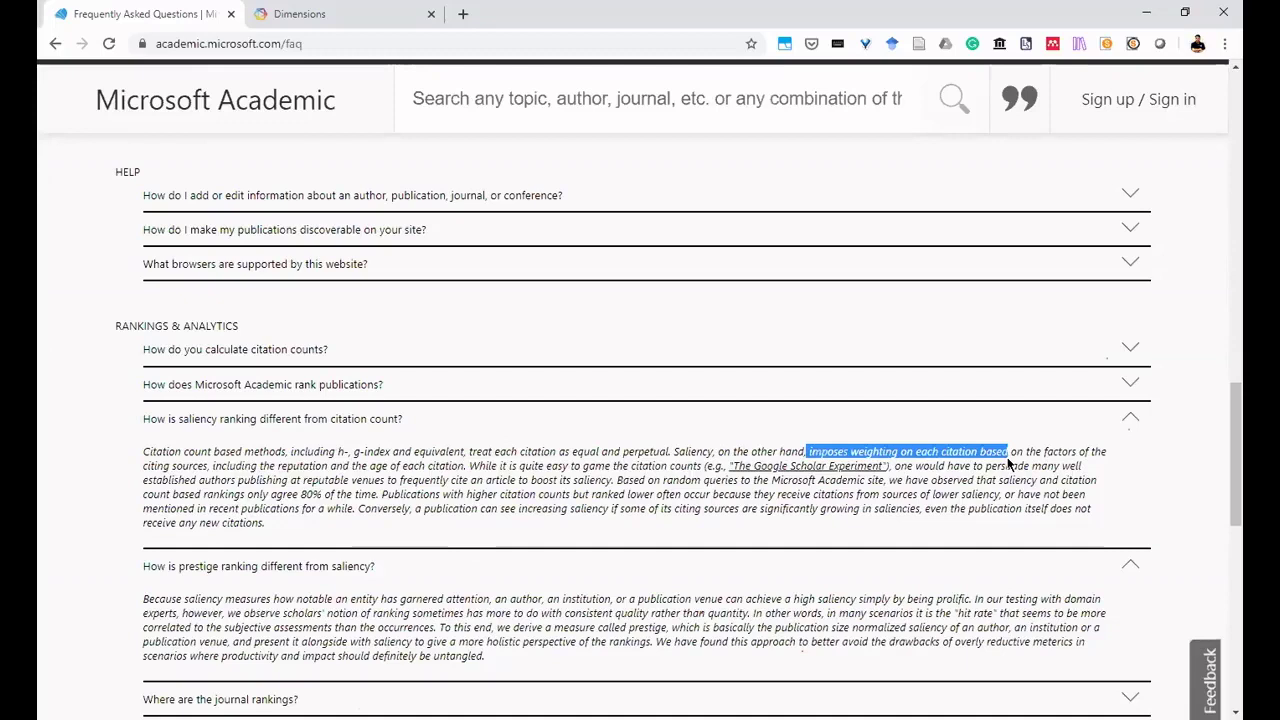
left_click_drag(1010, 462, 465, 467)
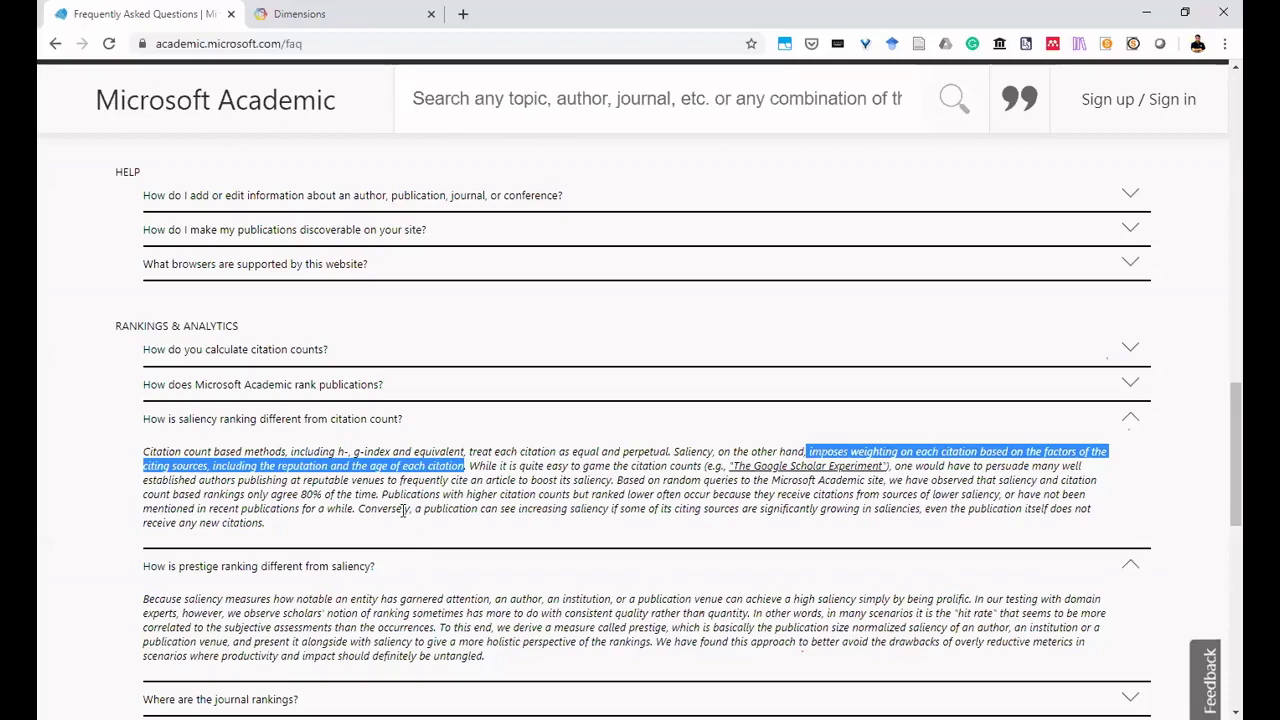
Review the prestige answer and the remaining Content and API questions, and return to the start of the FAQ page.
scroll(382, 519, "down", 4)
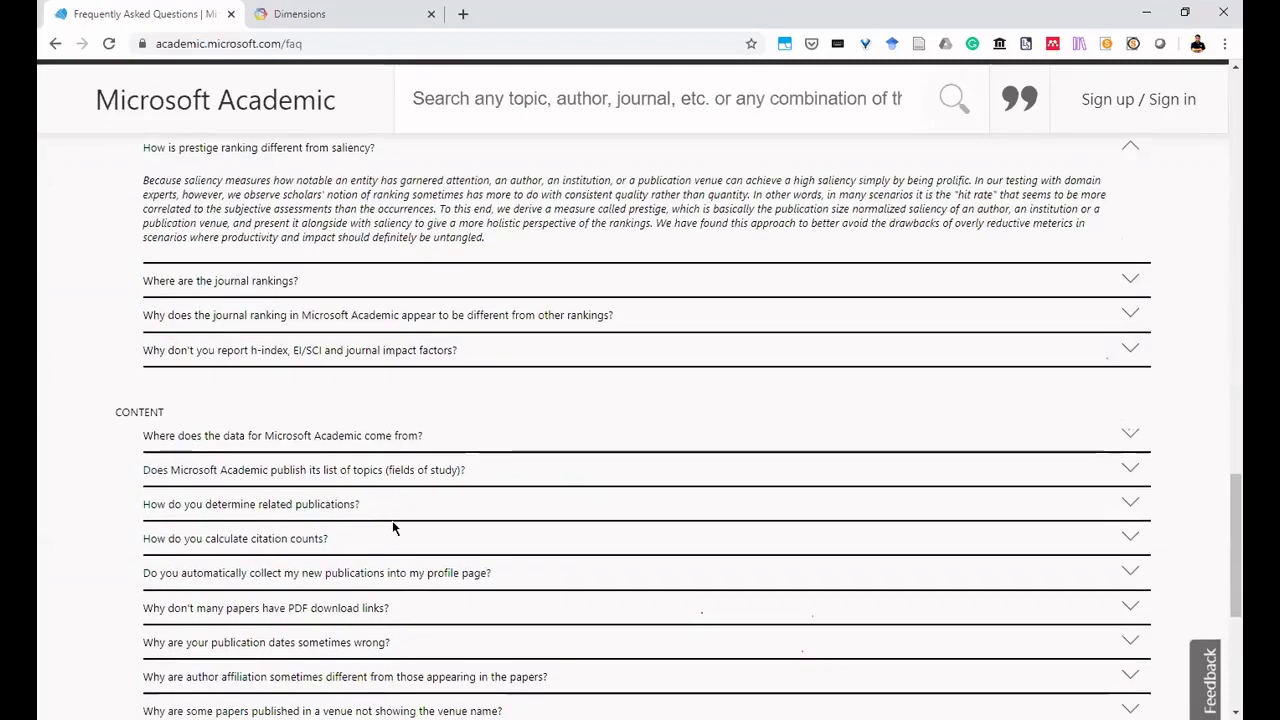
scroll(222, 446, "up", 2)
scroll(222, 446, "up", 1)
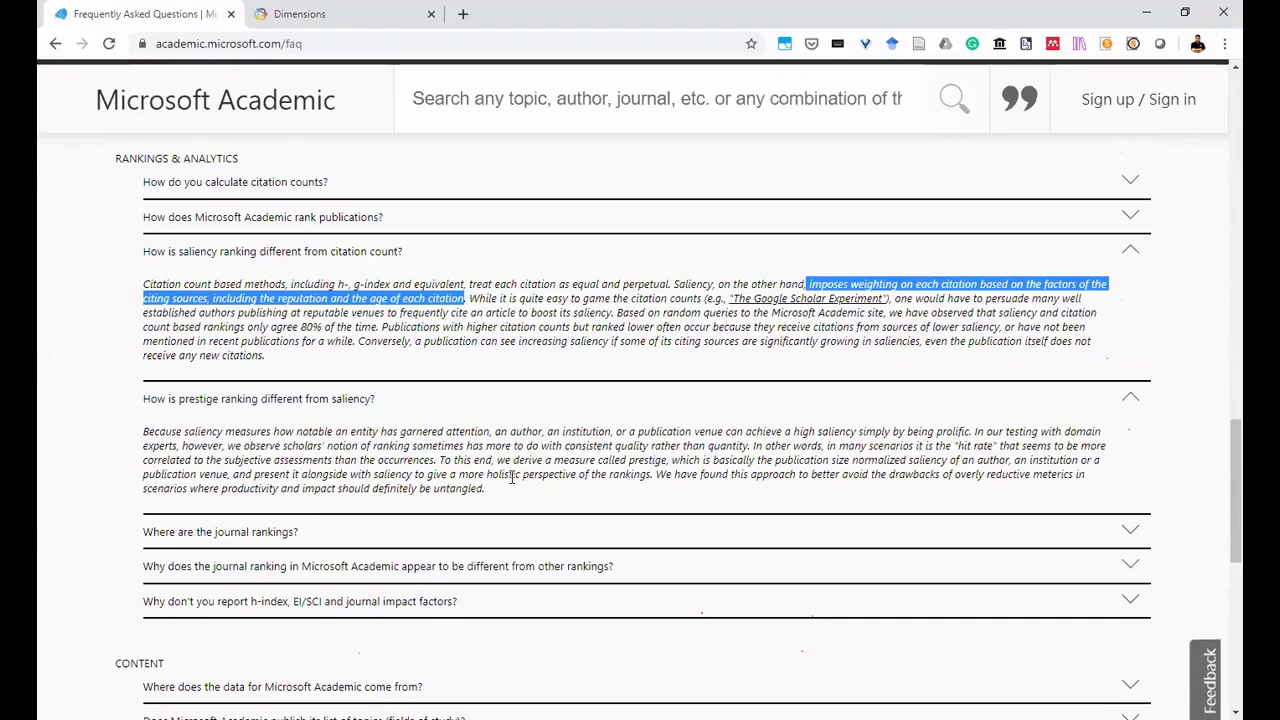
scroll(511, 477, "down", 7)
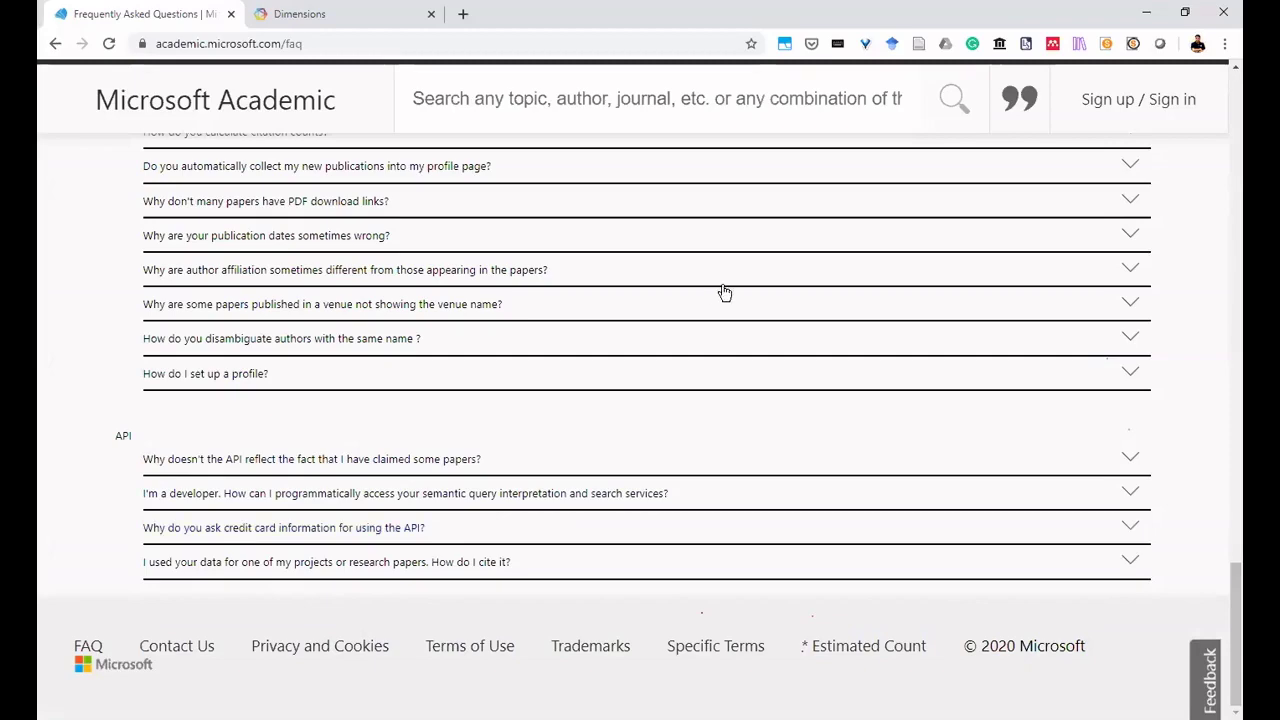
scroll(723, 291, "up", 10)
scroll(757, 276, "up", 10)
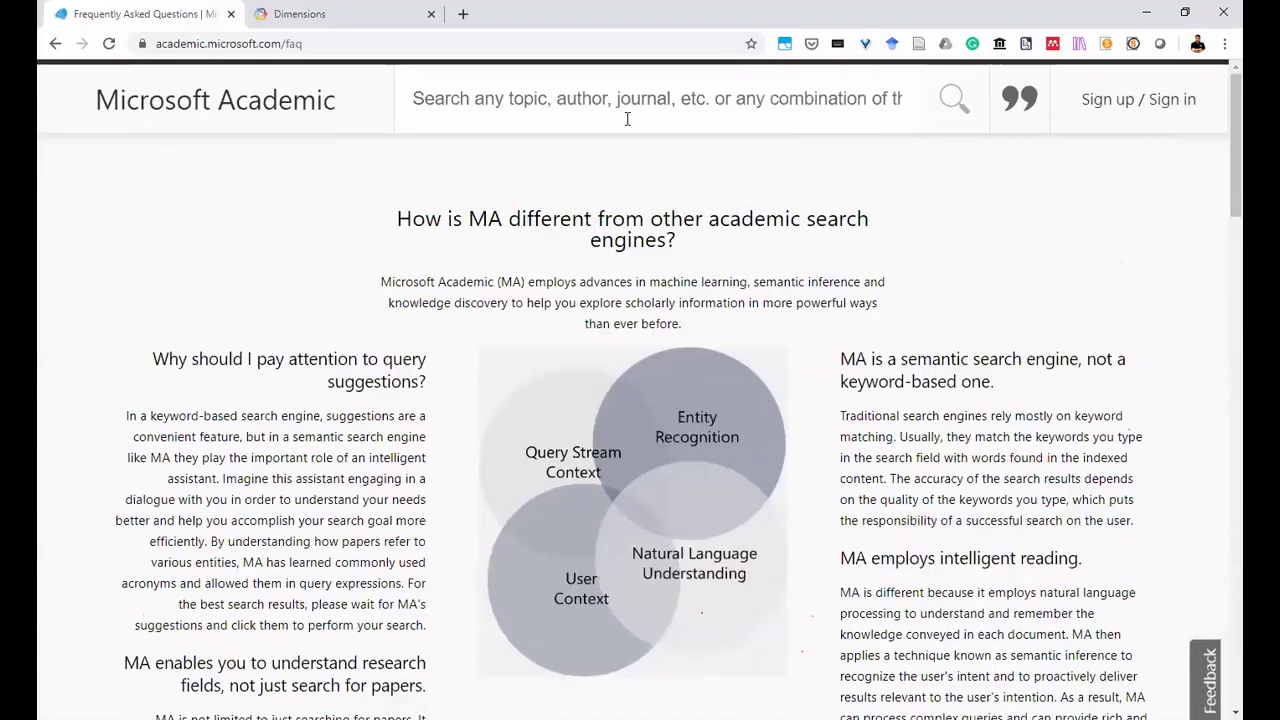
Open the citation list to view its contents, and close it again.
left_click(517, 97)
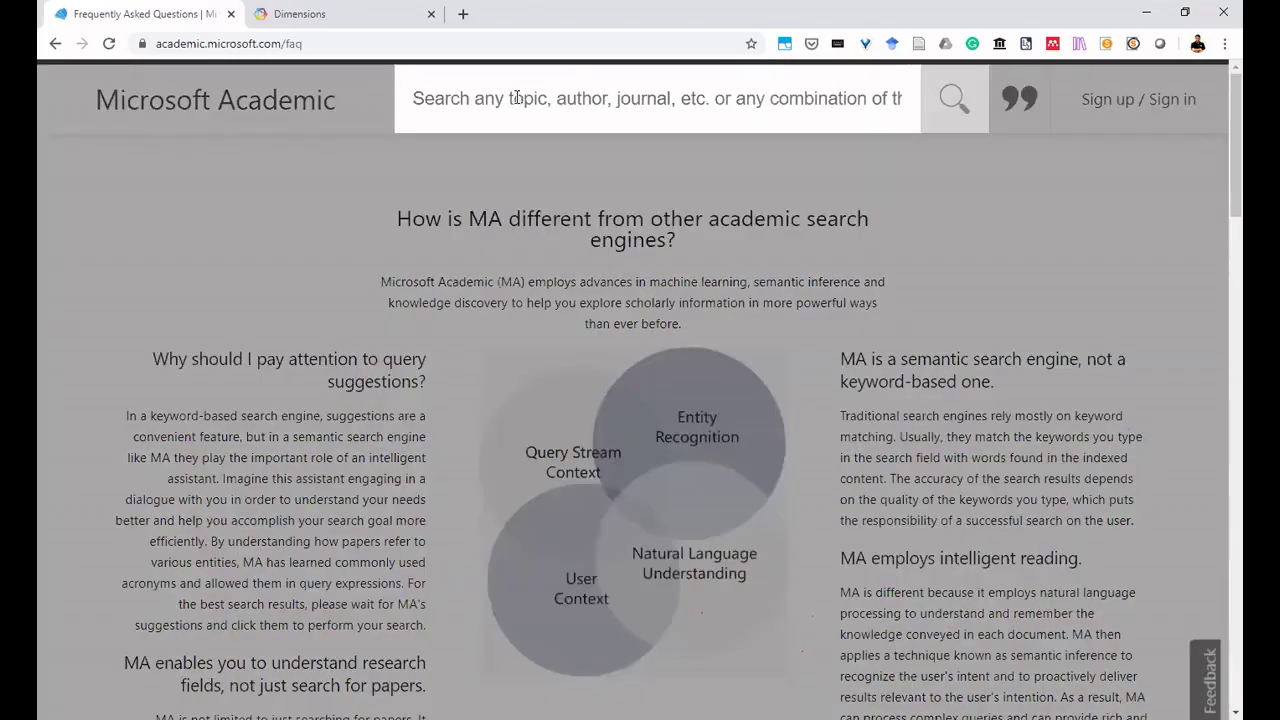
left_click(946, 118)
left_click(1017, 100)
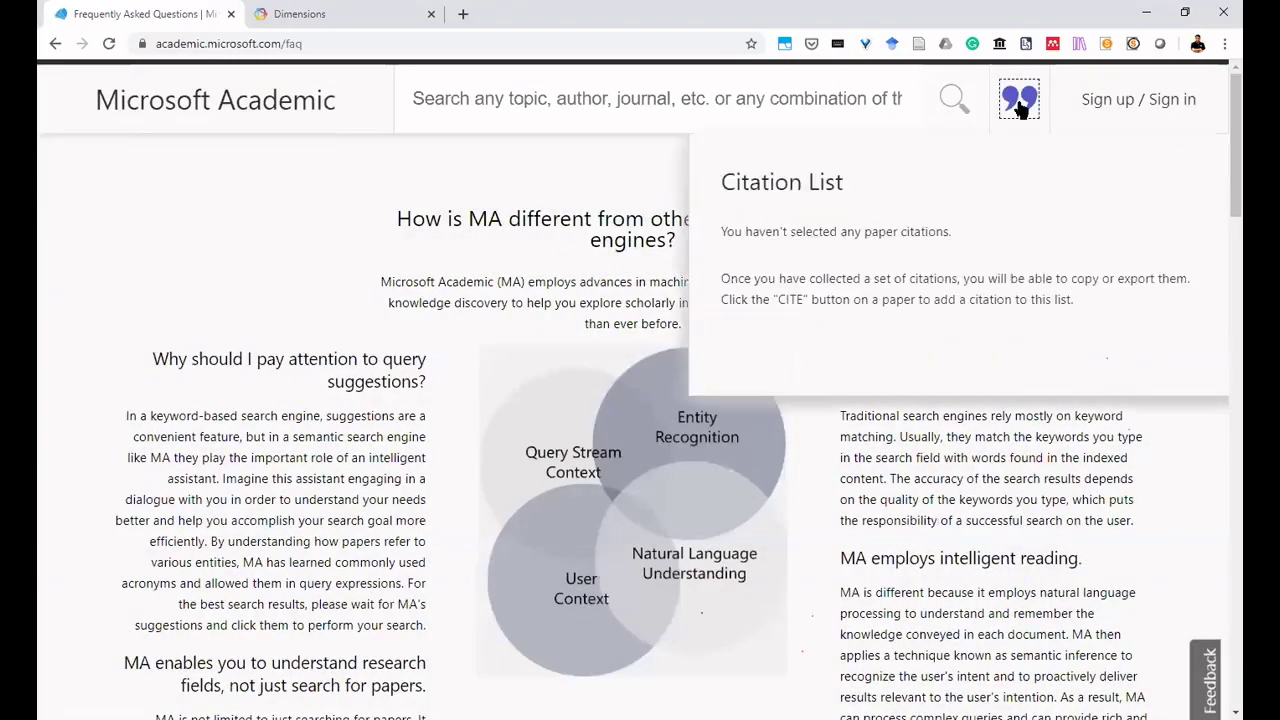
left_click(1017, 100)
scroll(785, 215, "down", 13)
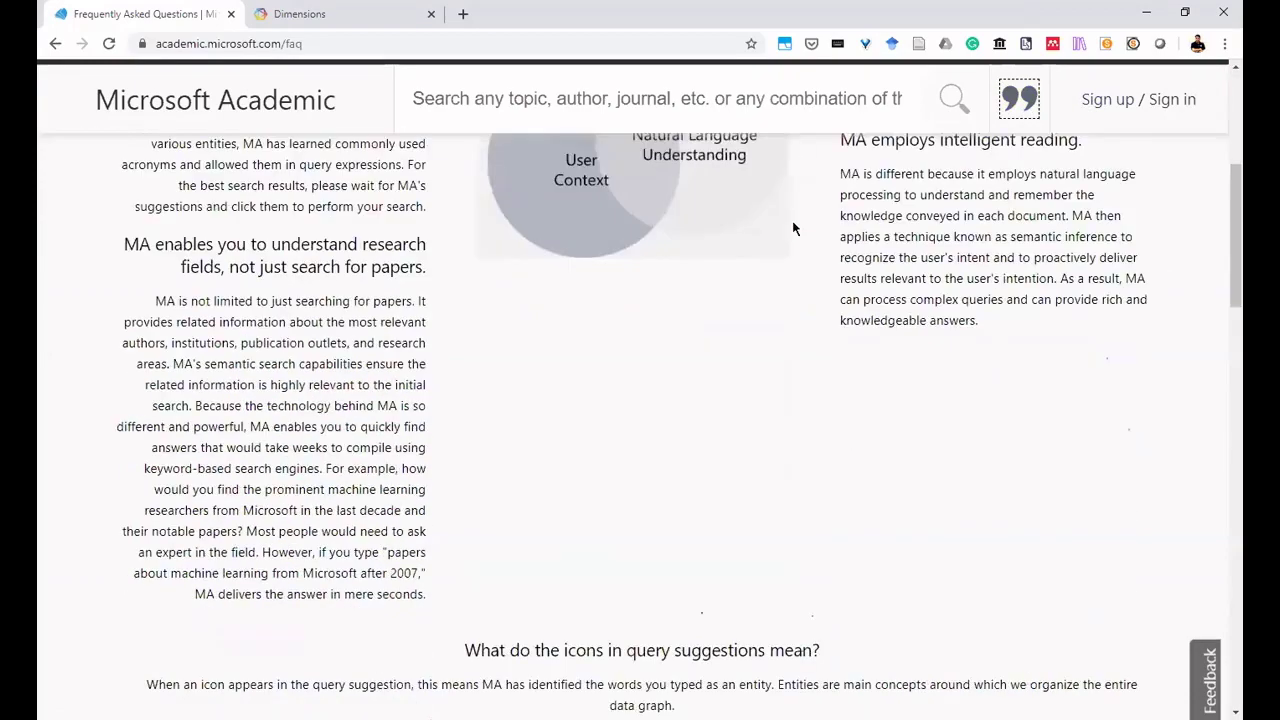
scroll(797, 226, "down", 15)
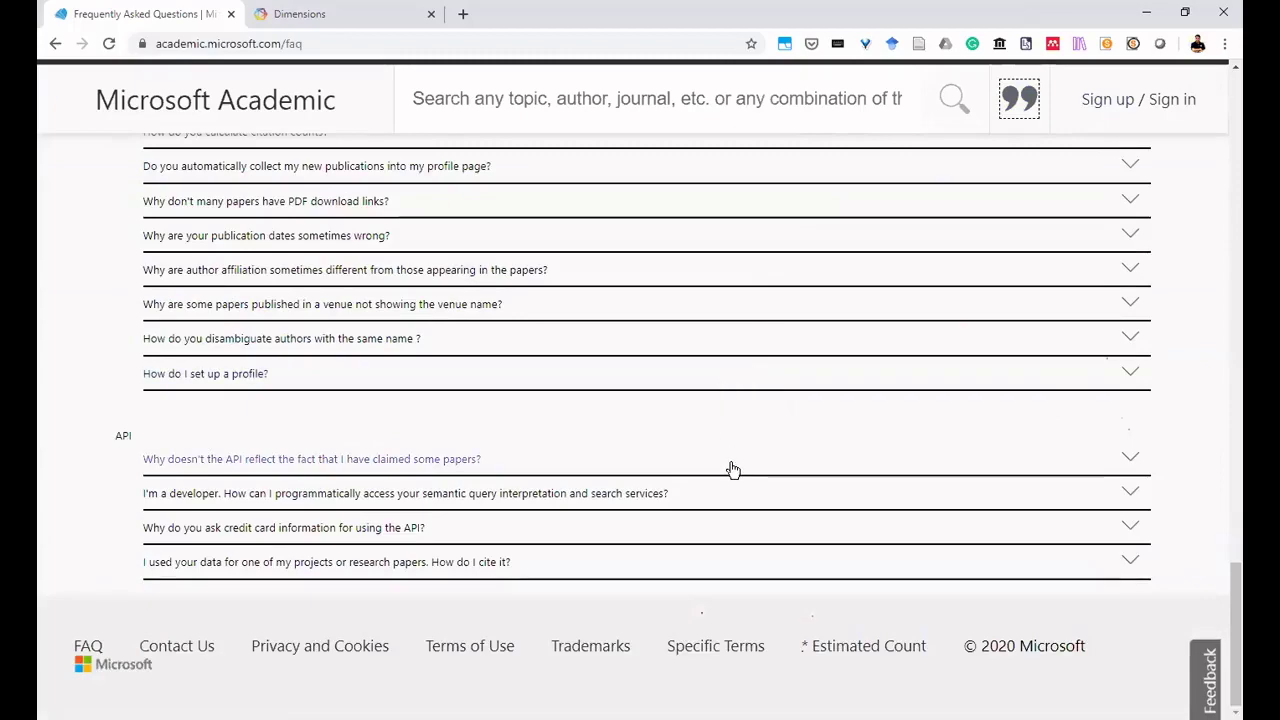
scroll(733, 469, "up", 12)
scroll(731, 463, "up", 10)
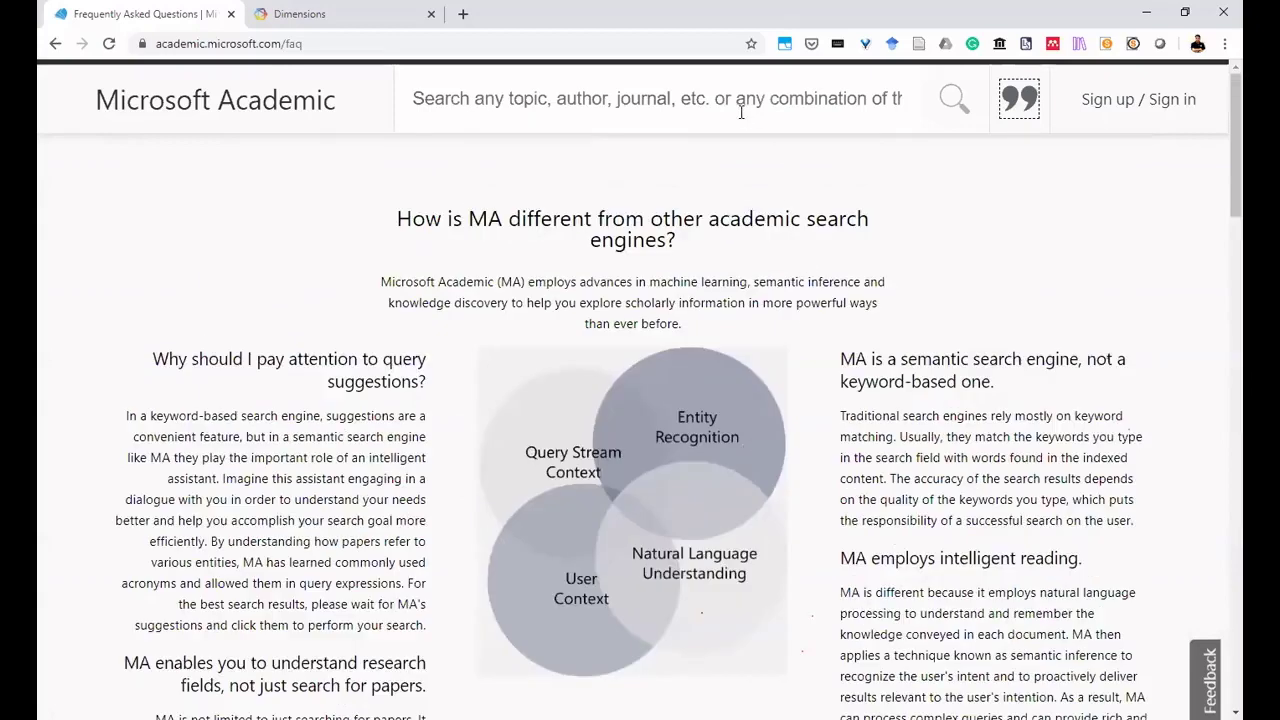
Search Microsoft Academic for "covid-19".
left_click(741, 112)
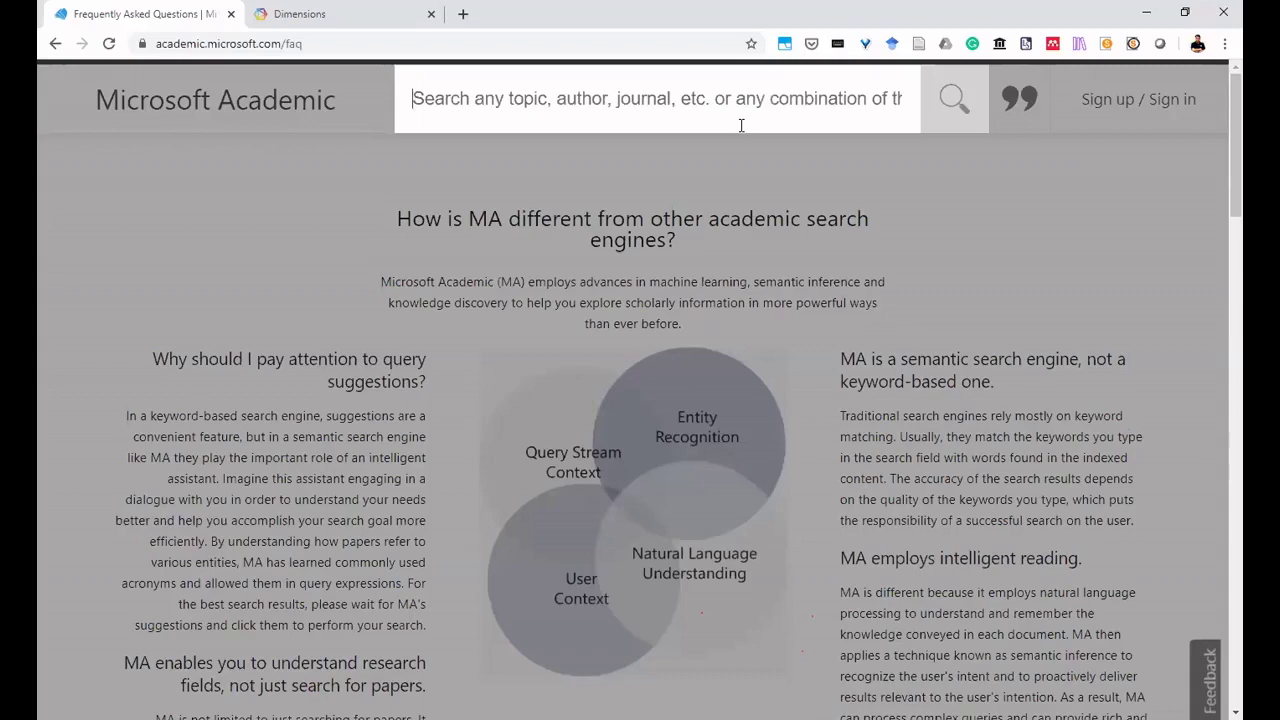
type("cov")
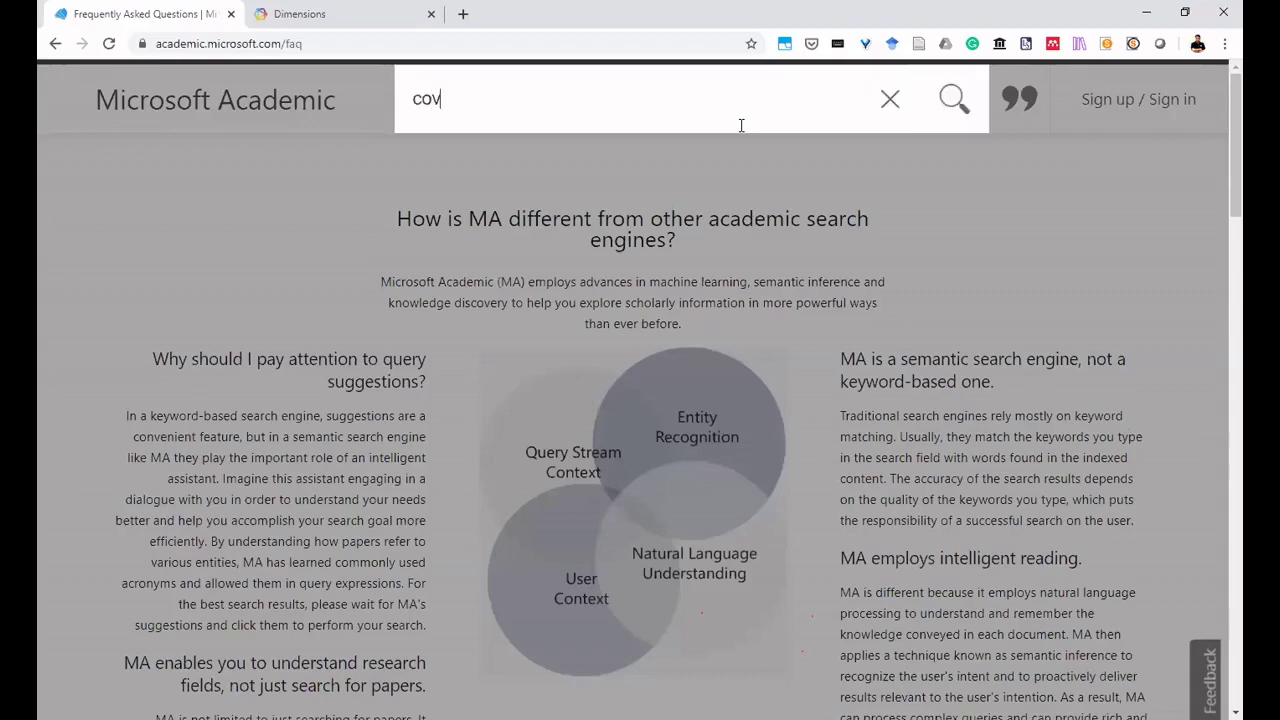
type("id-19")
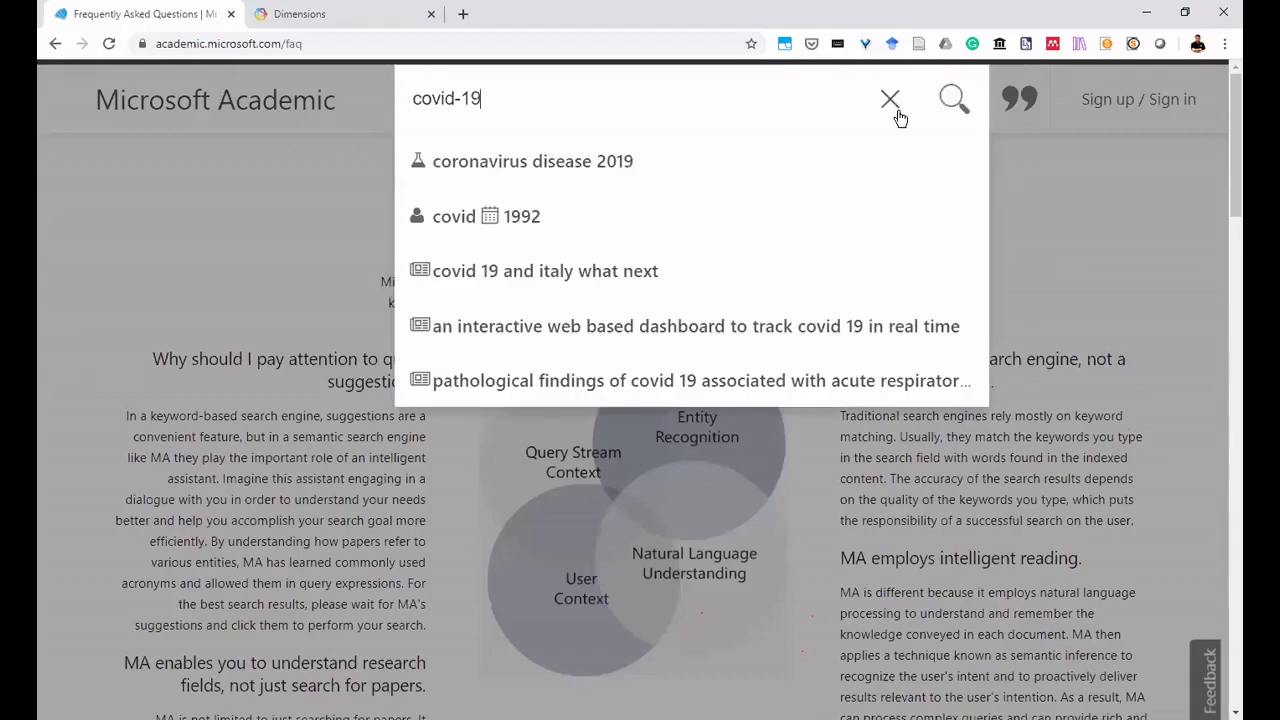
left_click(953, 98)
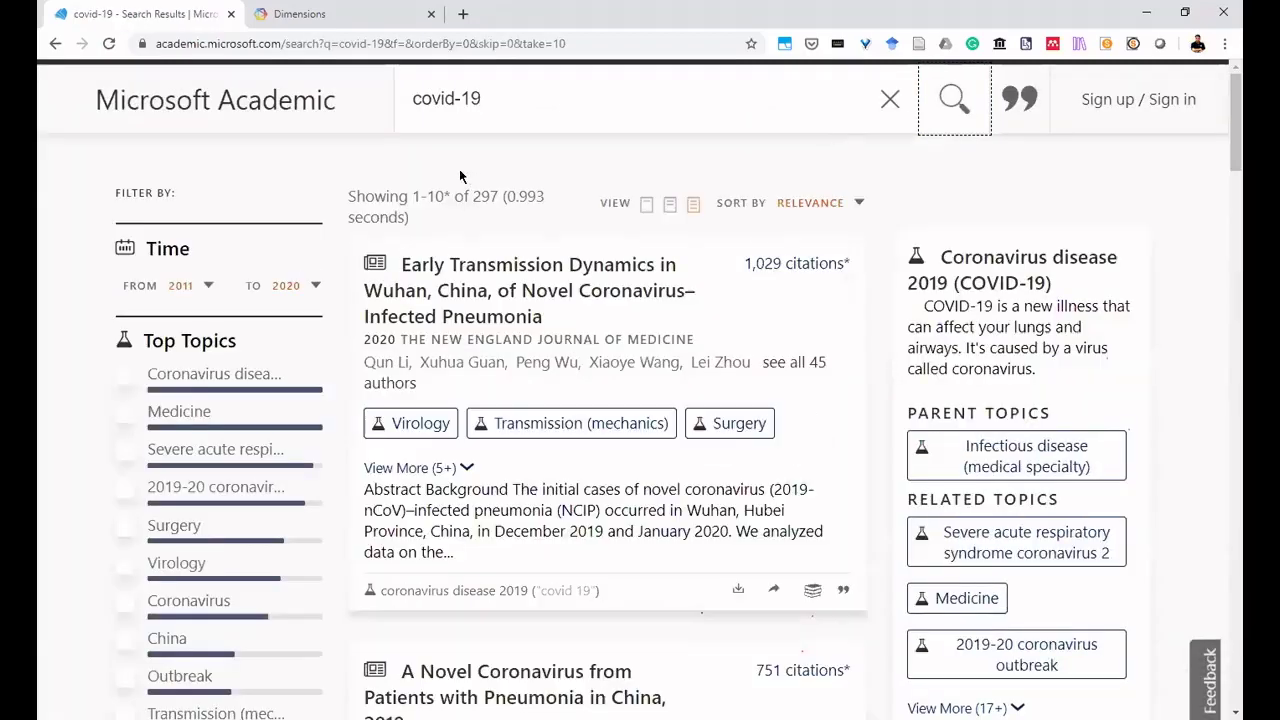
Filter the covid-19 results to Journal publications, and remove that publication type filter again.
scroll(163, 370, "down", 6)
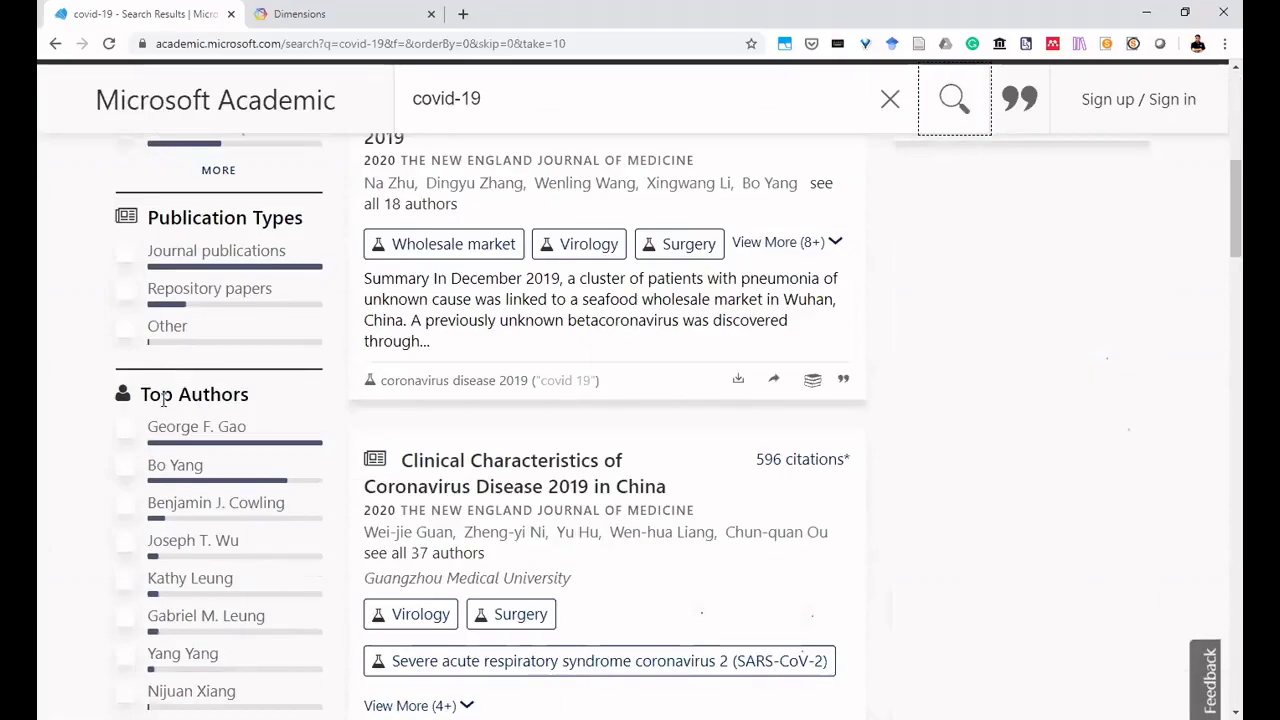
left_click(125, 251)
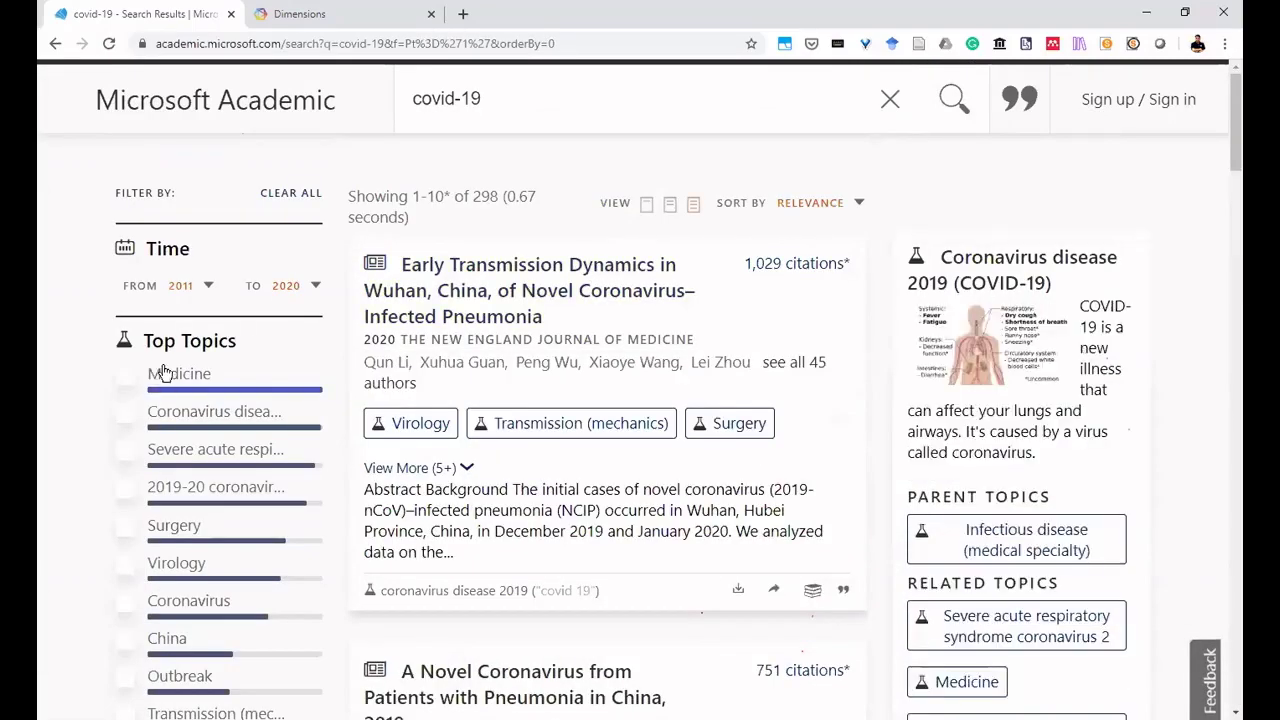
scroll(163, 371, "down", 5)
left_click(124, 337)
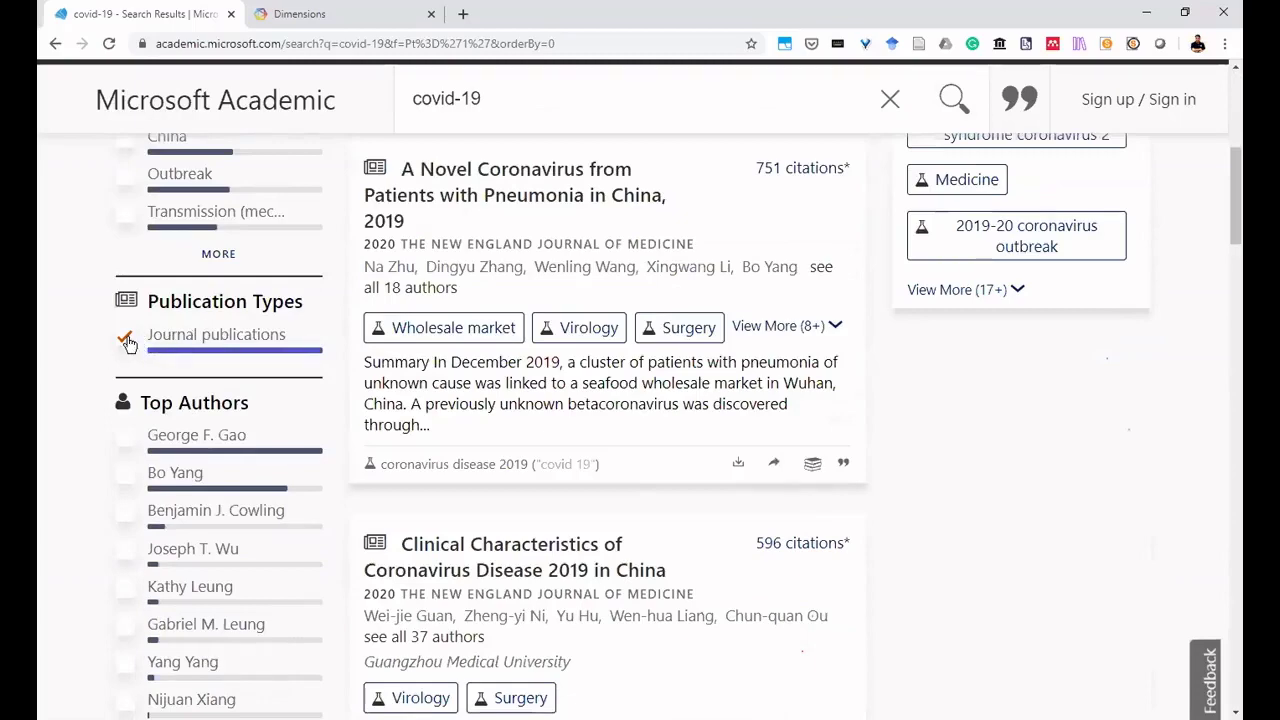
Filter the covid-19 results to Repository papers and look through the listed preprints.
scroll(240, 370, "down", 5)
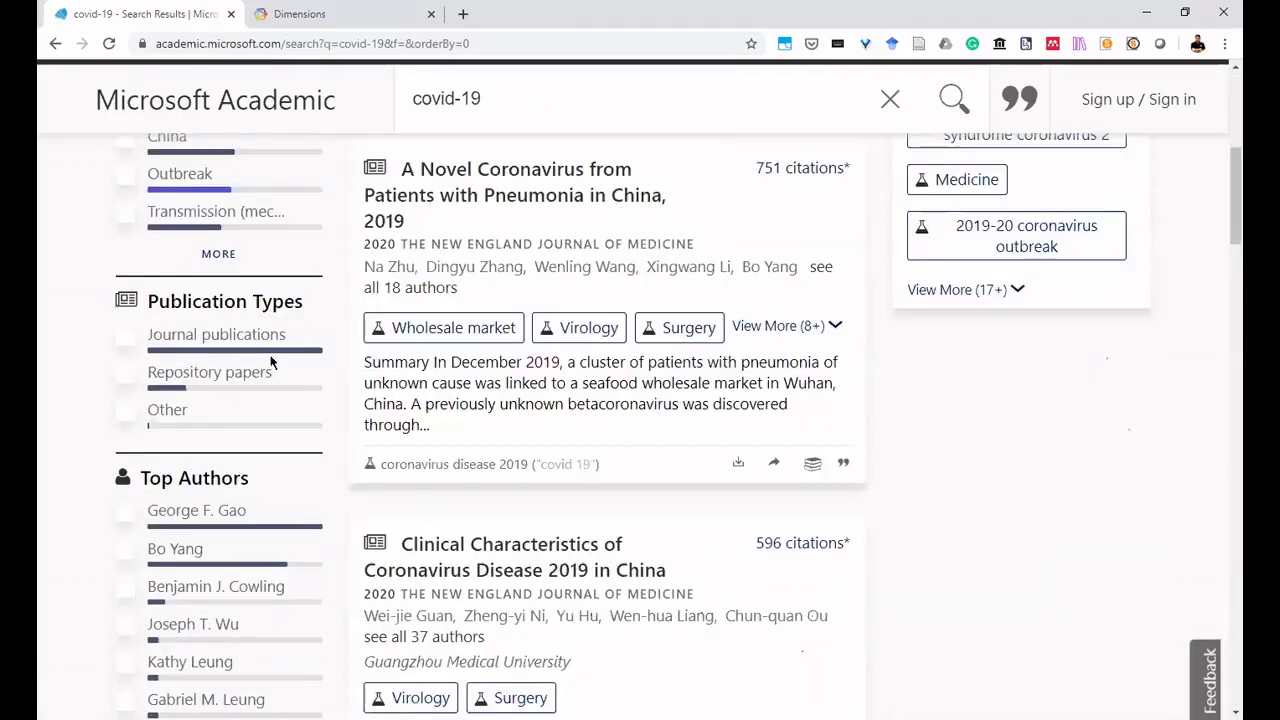
left_click(123, 374)
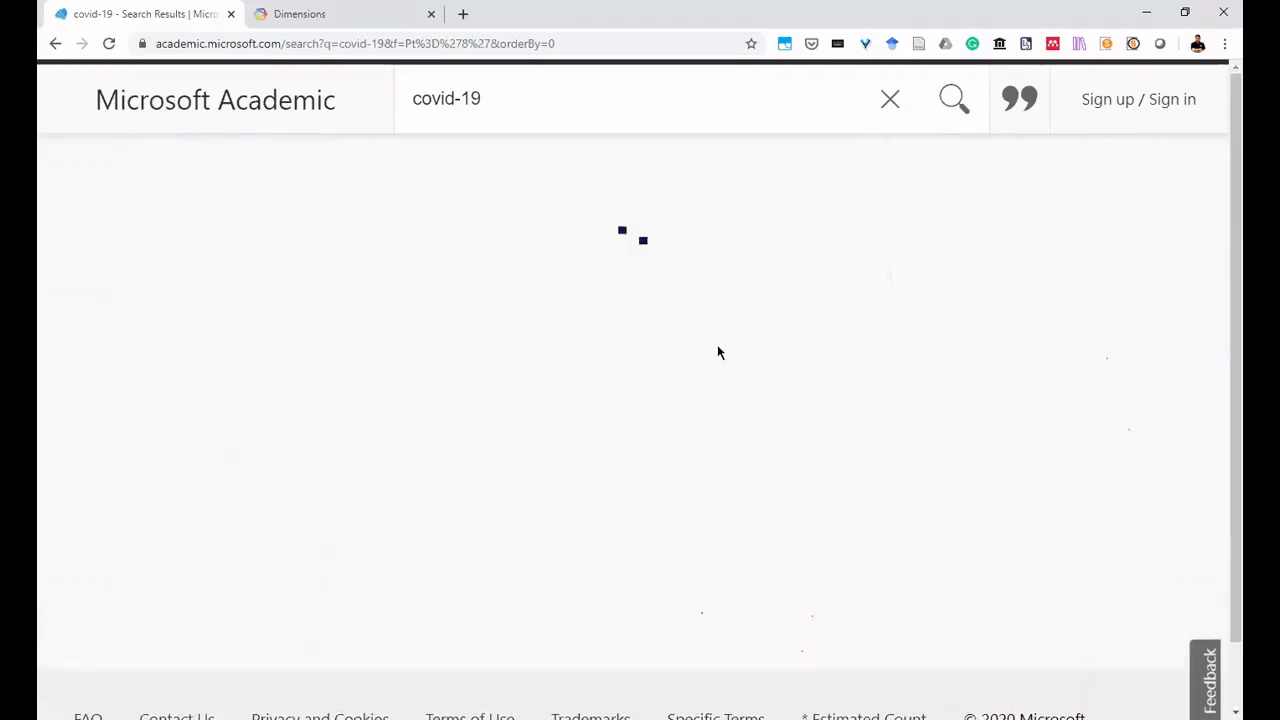
scroll(715, 337, "down", 15)
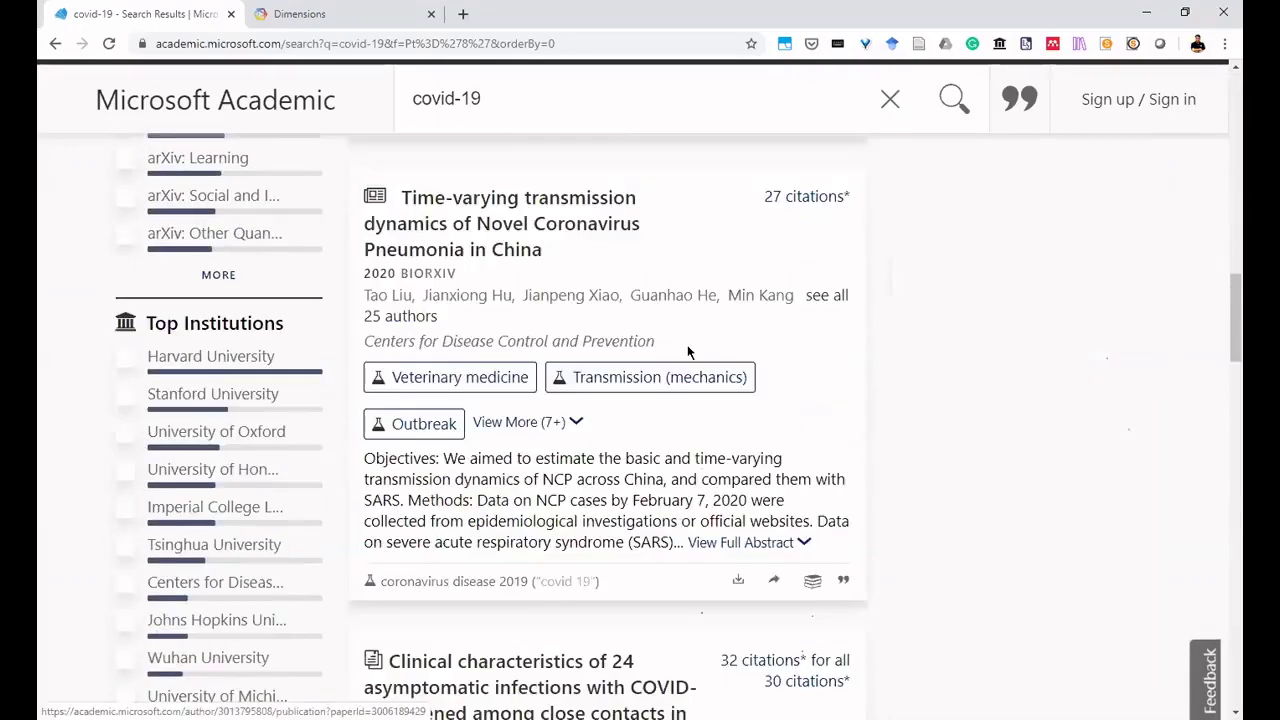
scroll(686, 351, "down", 7)
scroll(678, 349, "up", 12)
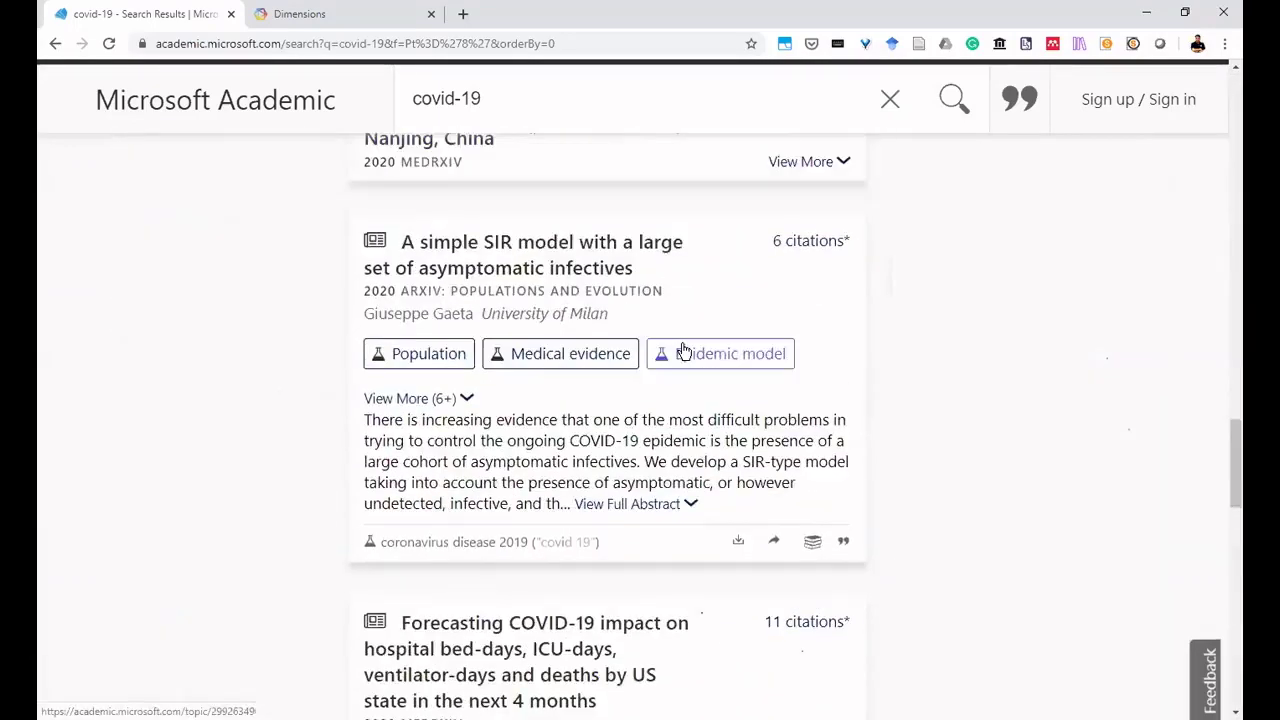
scroll(683, 349, "up", 5)
scroll(686, 352, "up", 8)
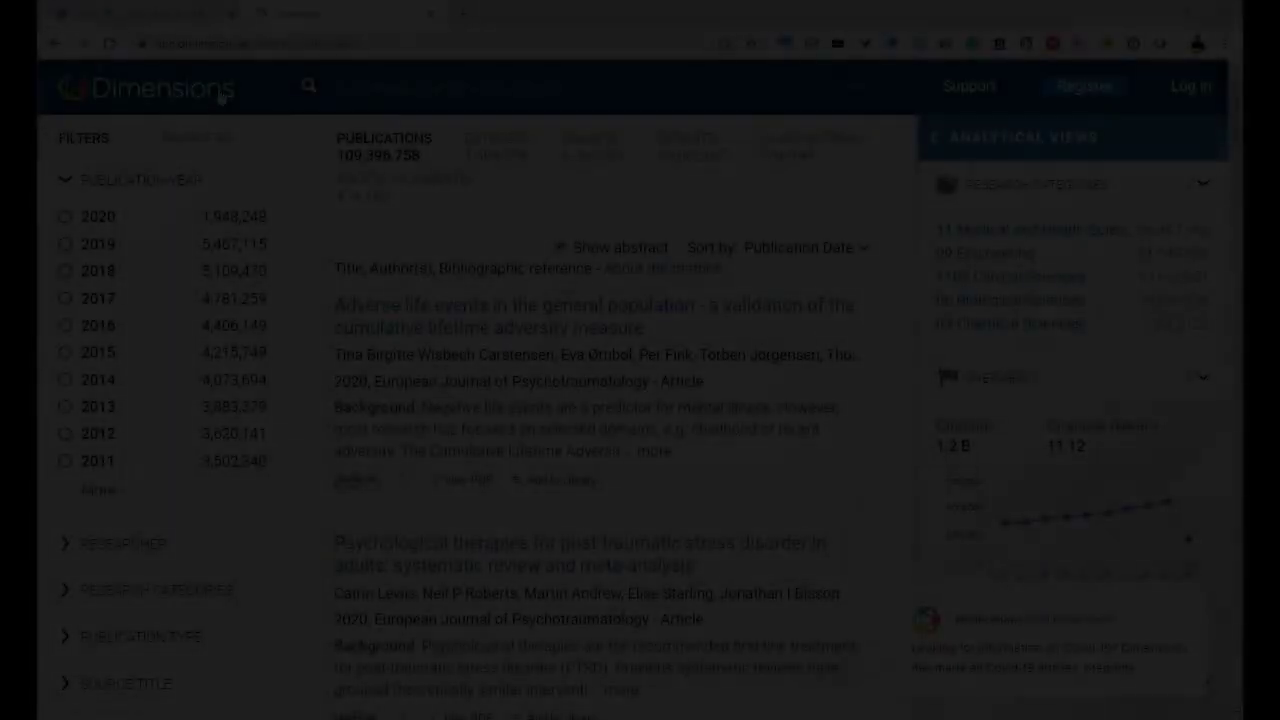
Look through the unfiltered publications list in Dimensions and return to its beginning.
scroll(352, 333, "down", 15)
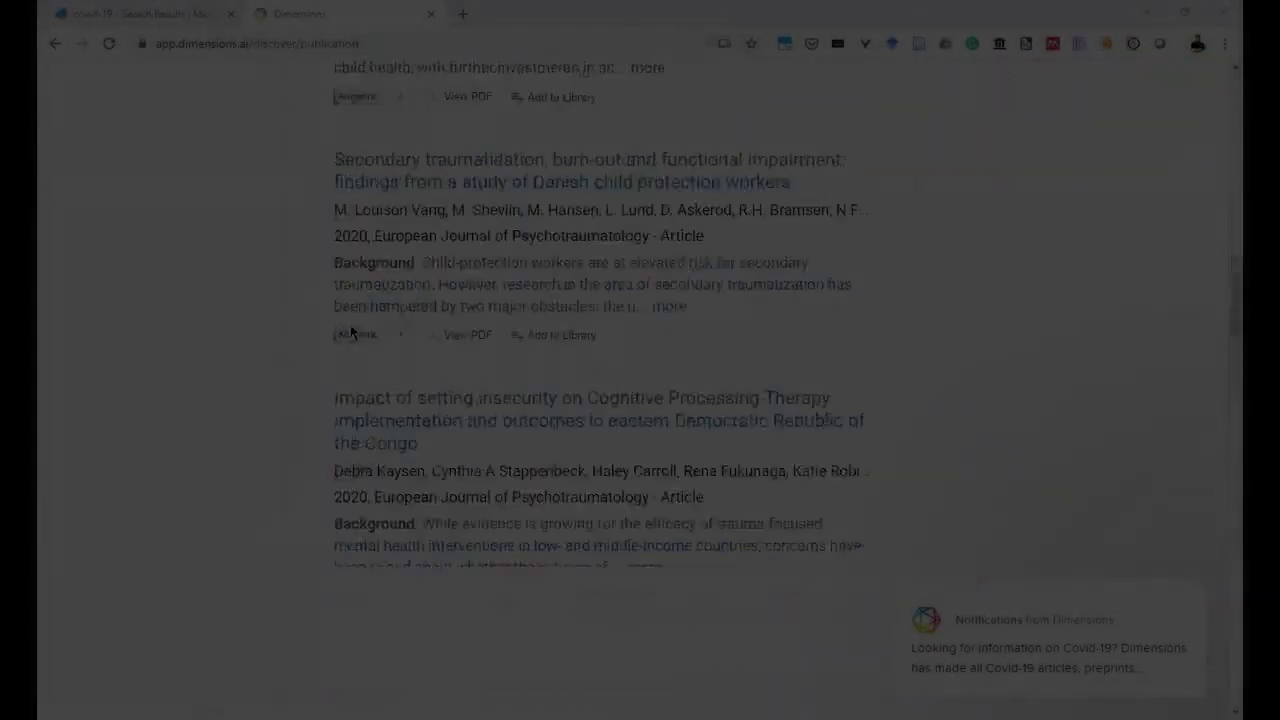
scroll(352, 333, "down", 20)
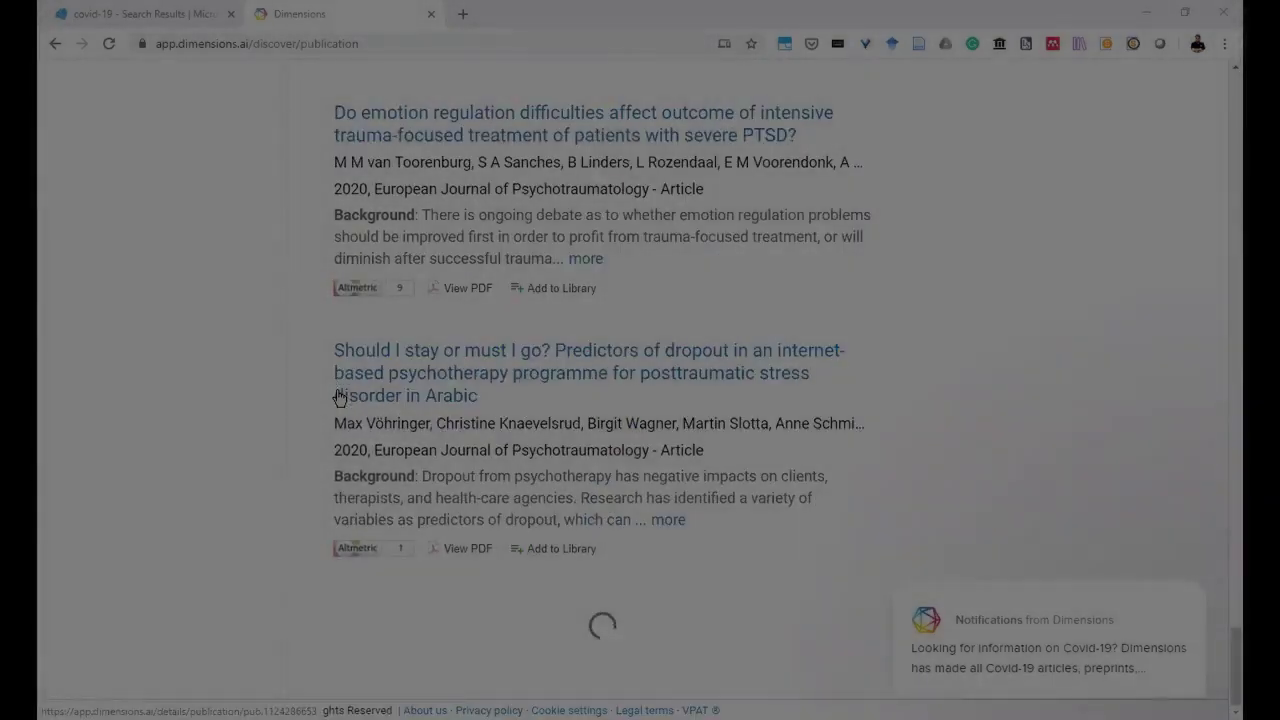
scroll(414, 318, "up", 15)
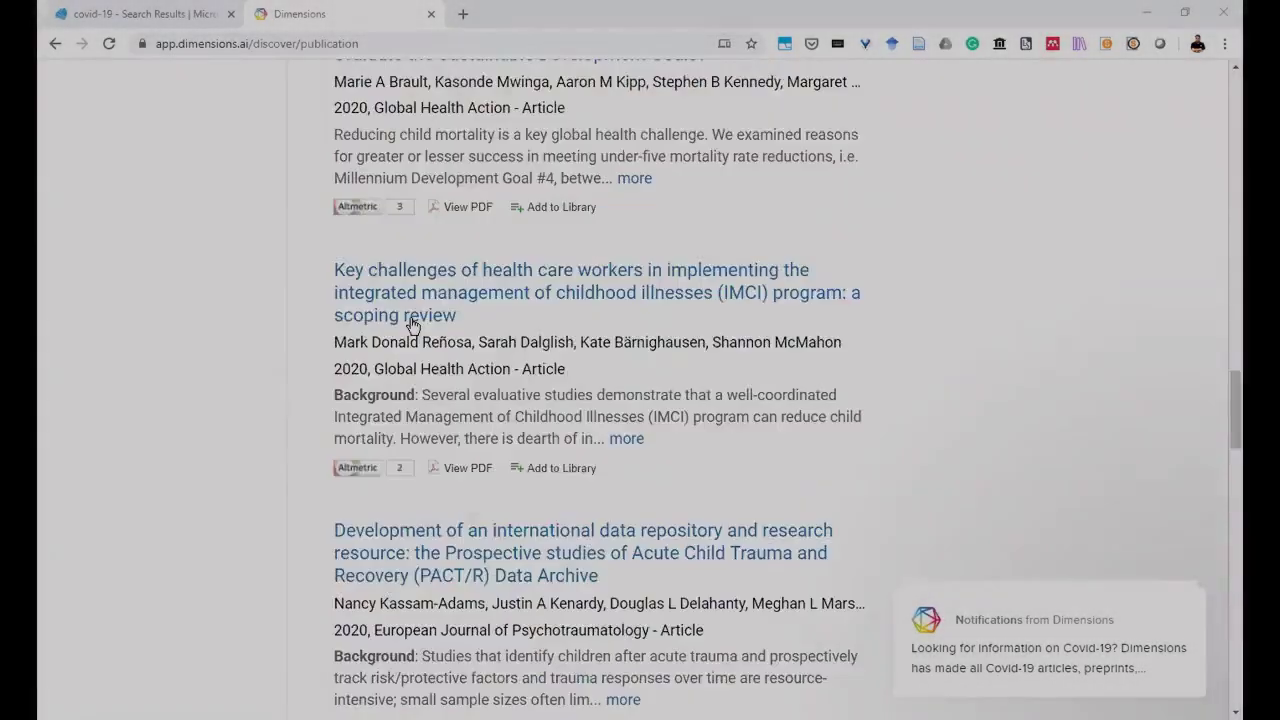
scroll(411, 323, "up", 15)
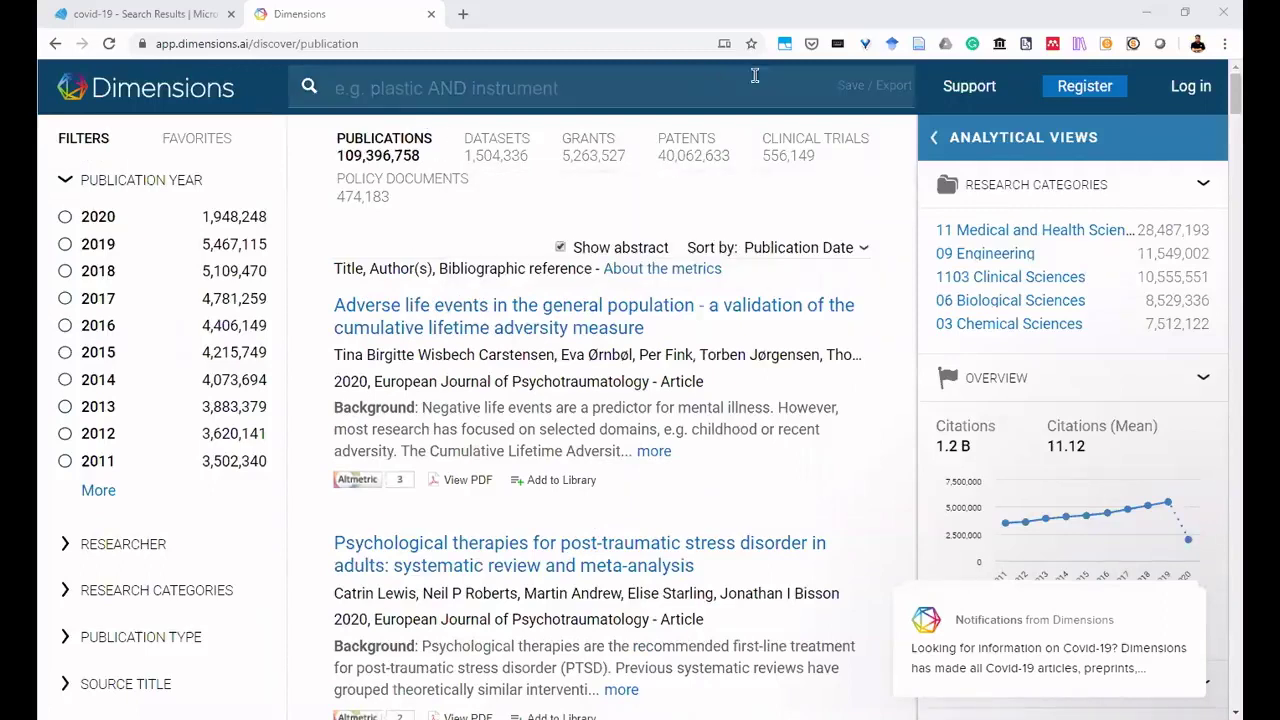
Search Dimensions for "Metadata quality" in title and abstract, and highlight the number of matching publications.
left_click(384, 95)
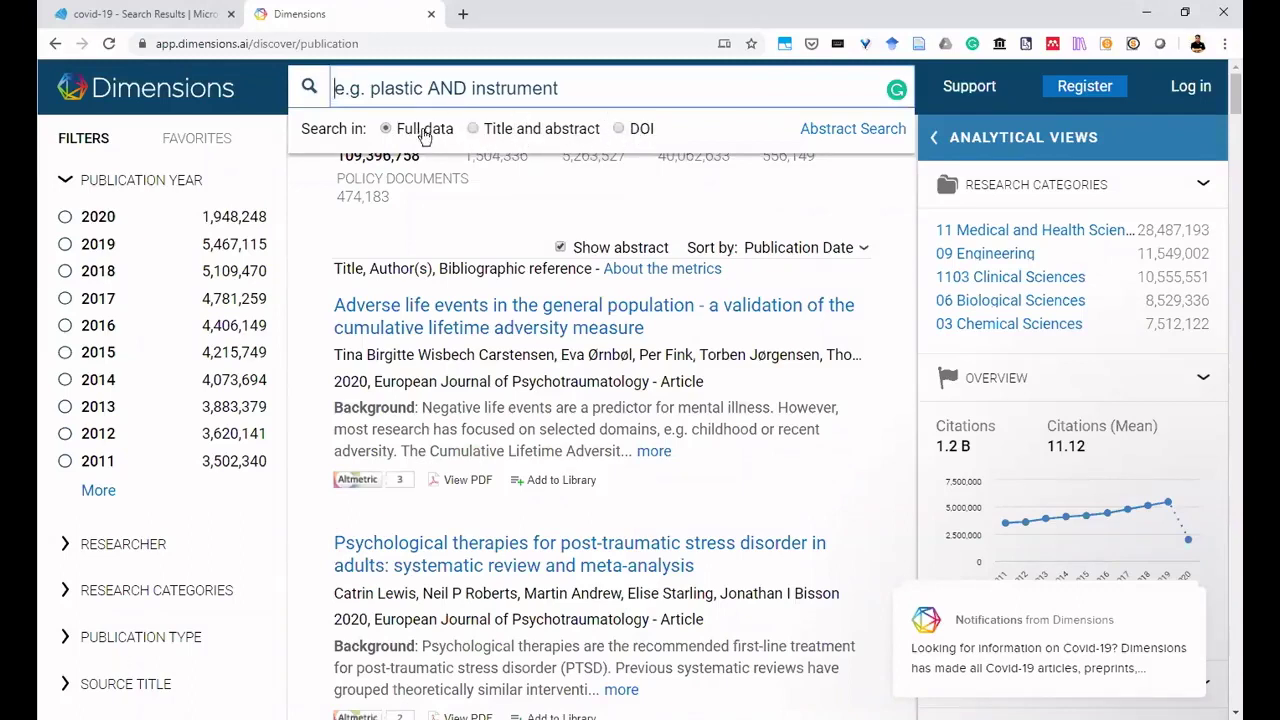
left_click(474, 130)
type("Met")
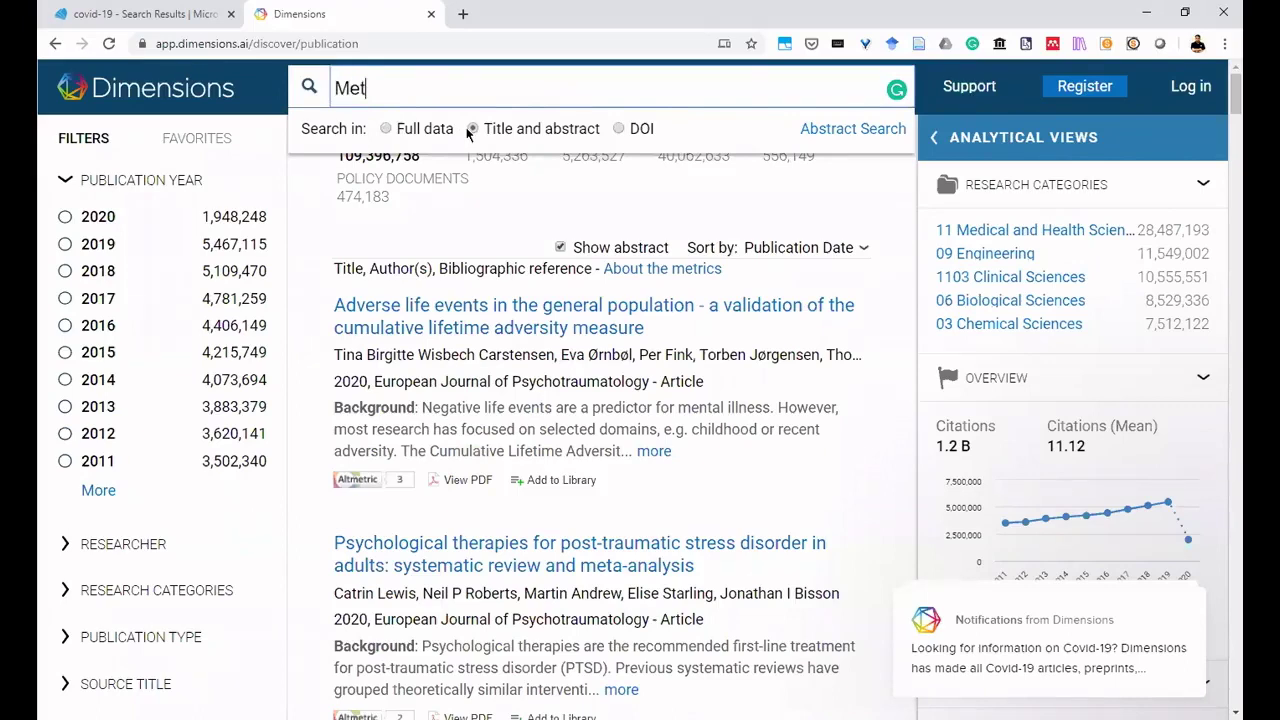
type("adata quality")
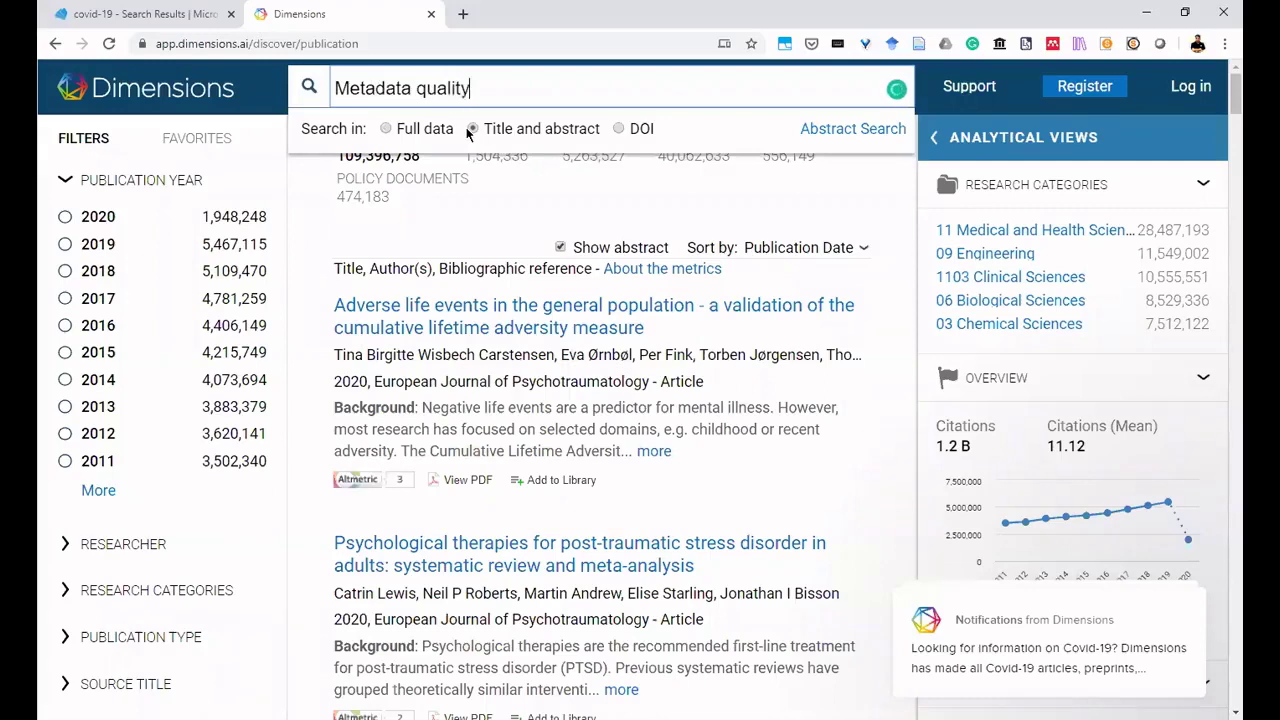
left_click(809, 130)
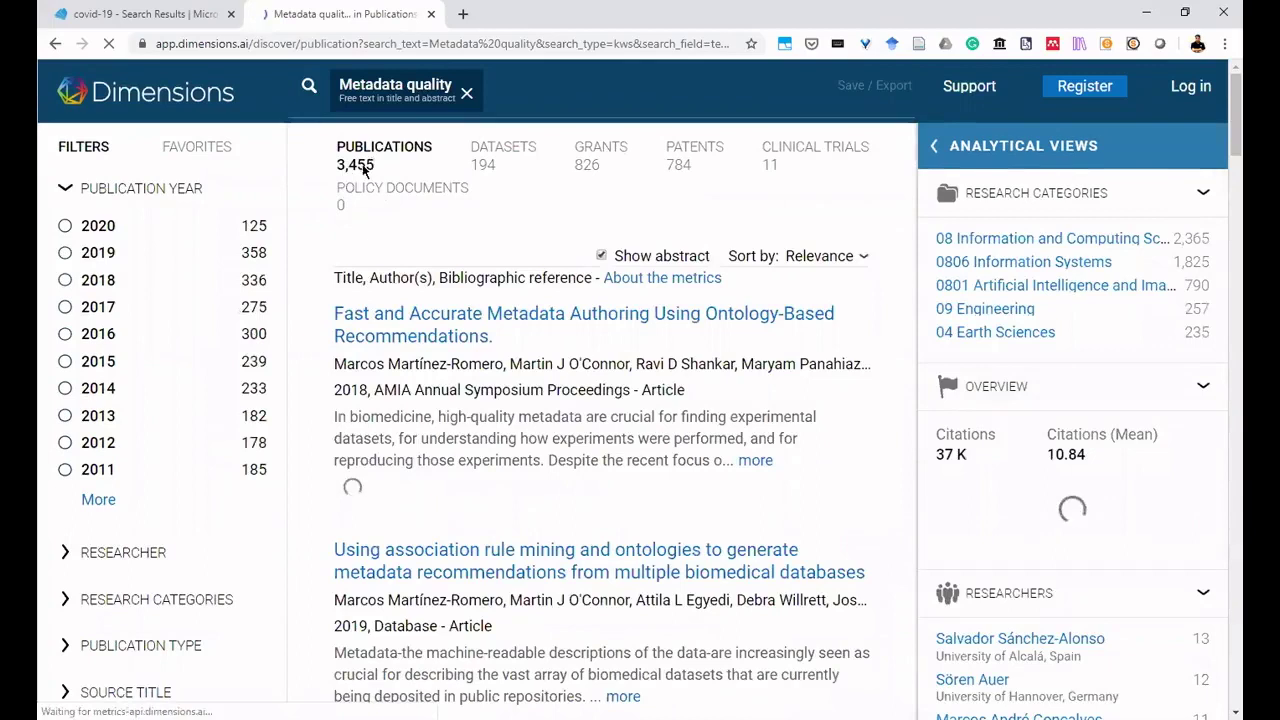
left_click_drag(370, 166, 335, 166)
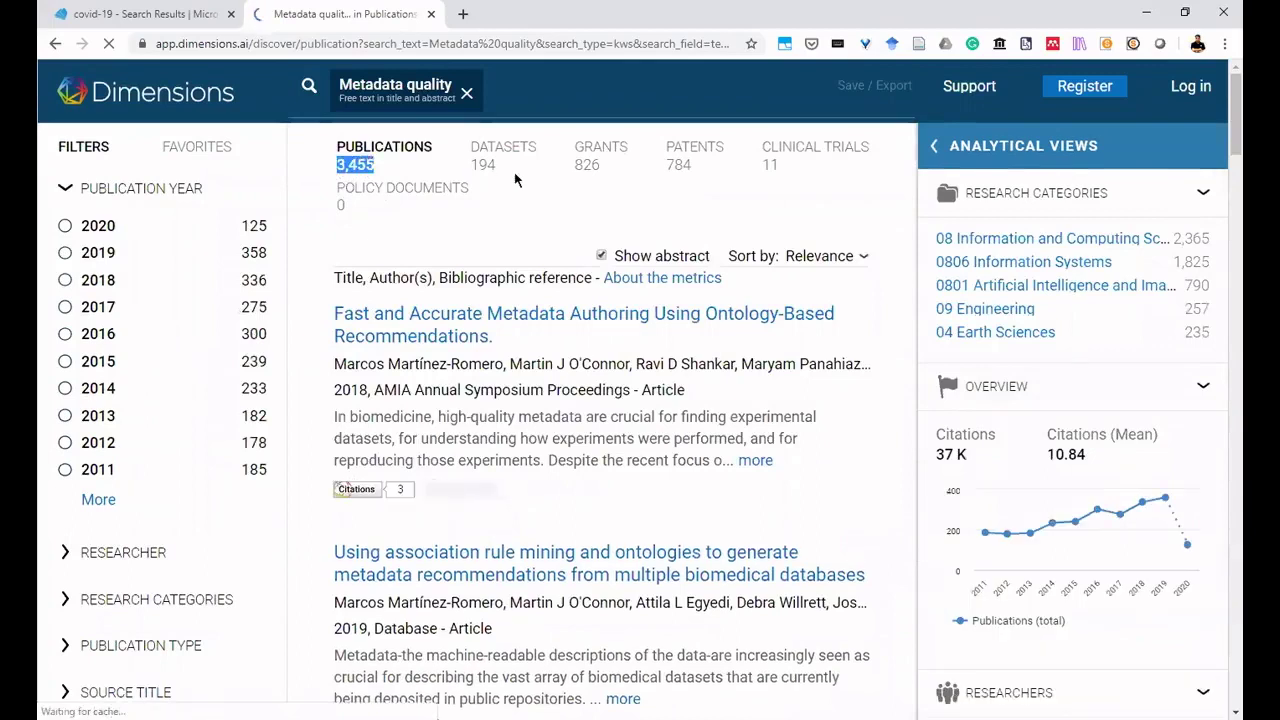
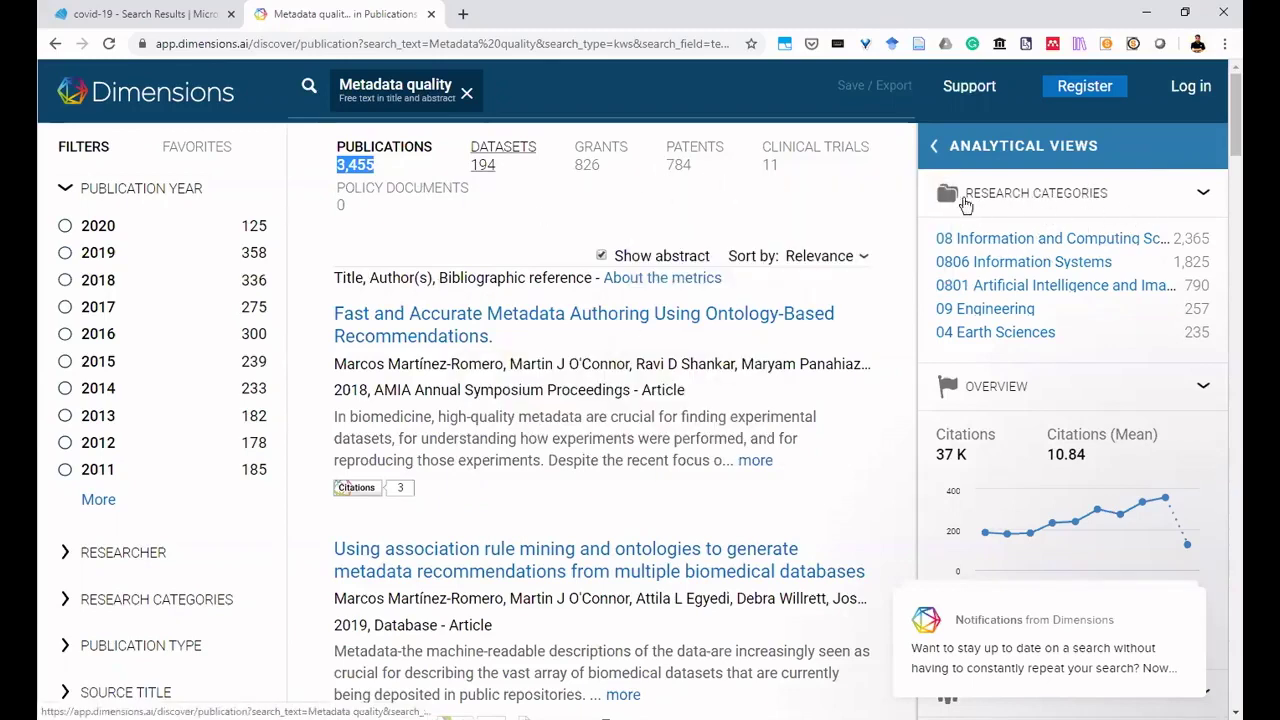
Examine the analytical views for the metadata quality results: research categories, overview, researchers and source titles.
left_click(1210, 197)
left_click(1209, 195)
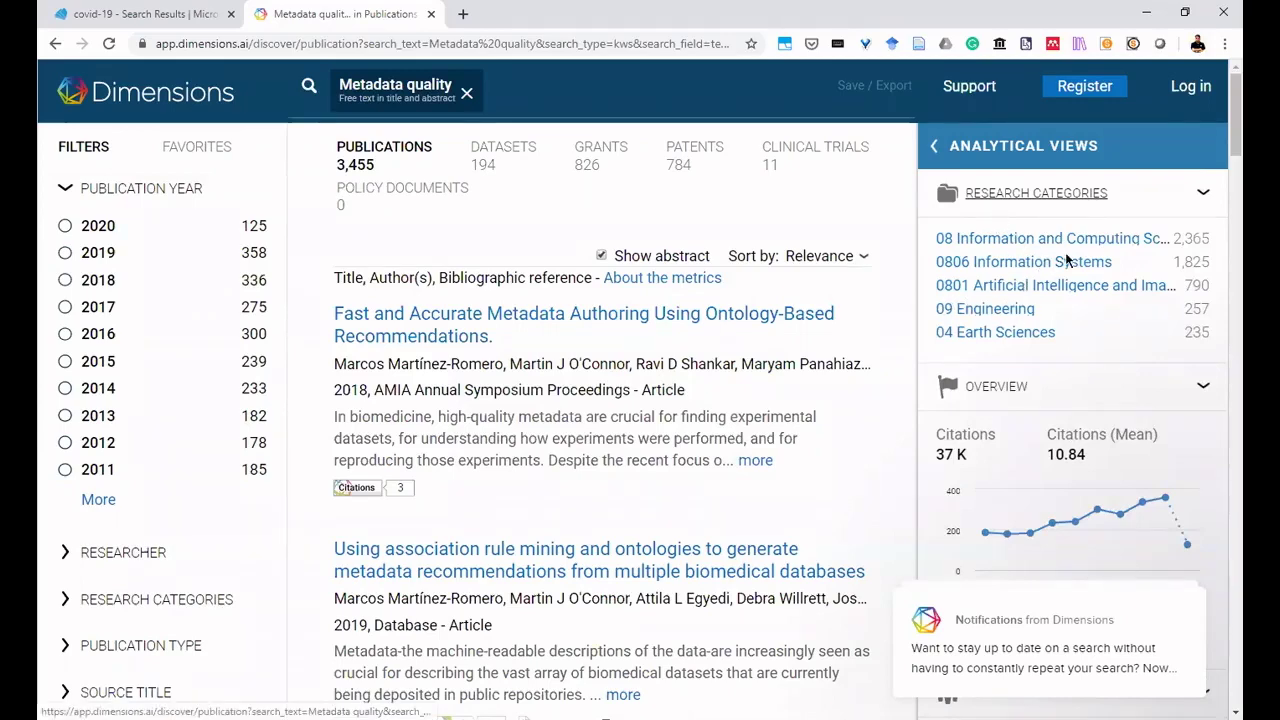
scroll(1067, 260, "down", 3)
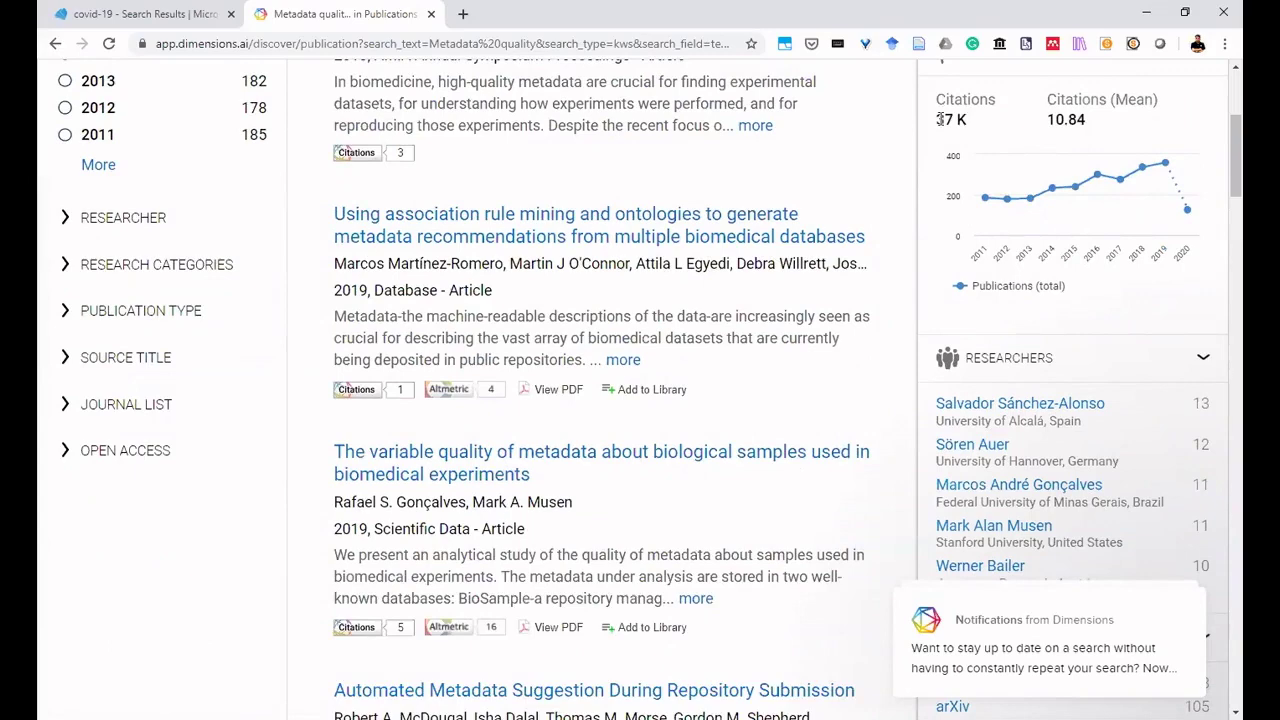
scroll(1050, 238, "down", 2)
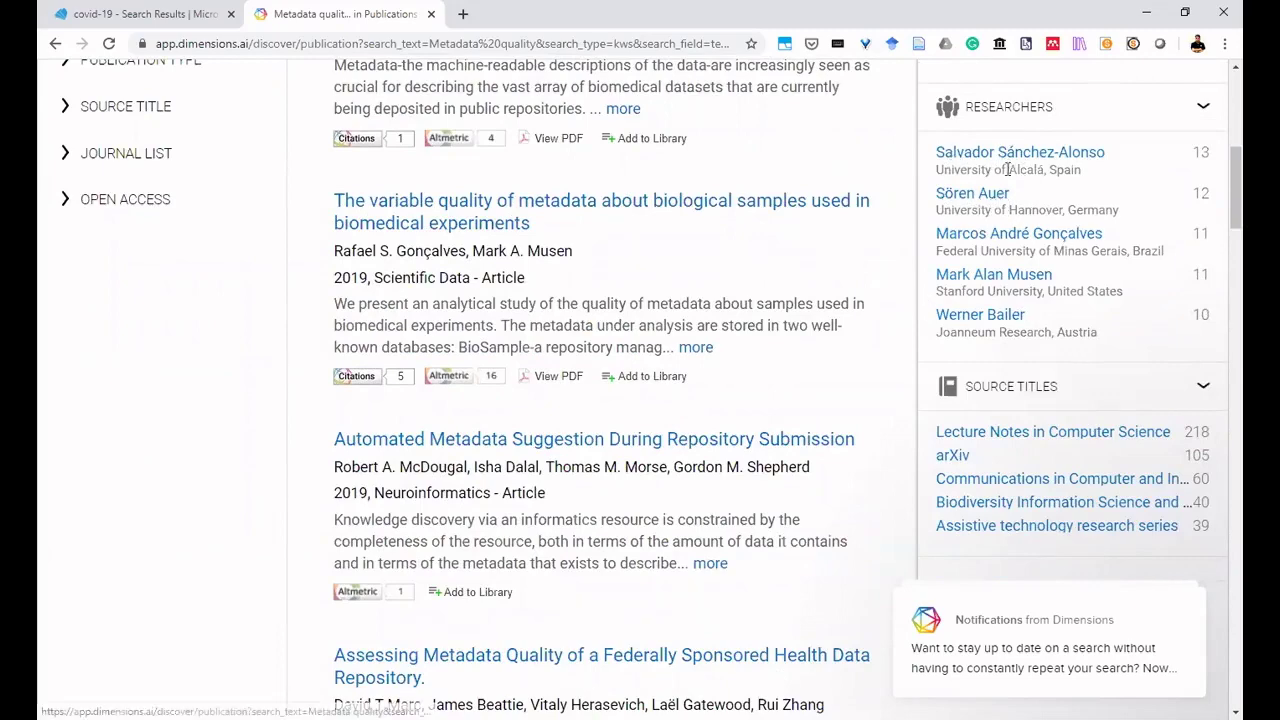
scroll(1049, 286, "down", 2)
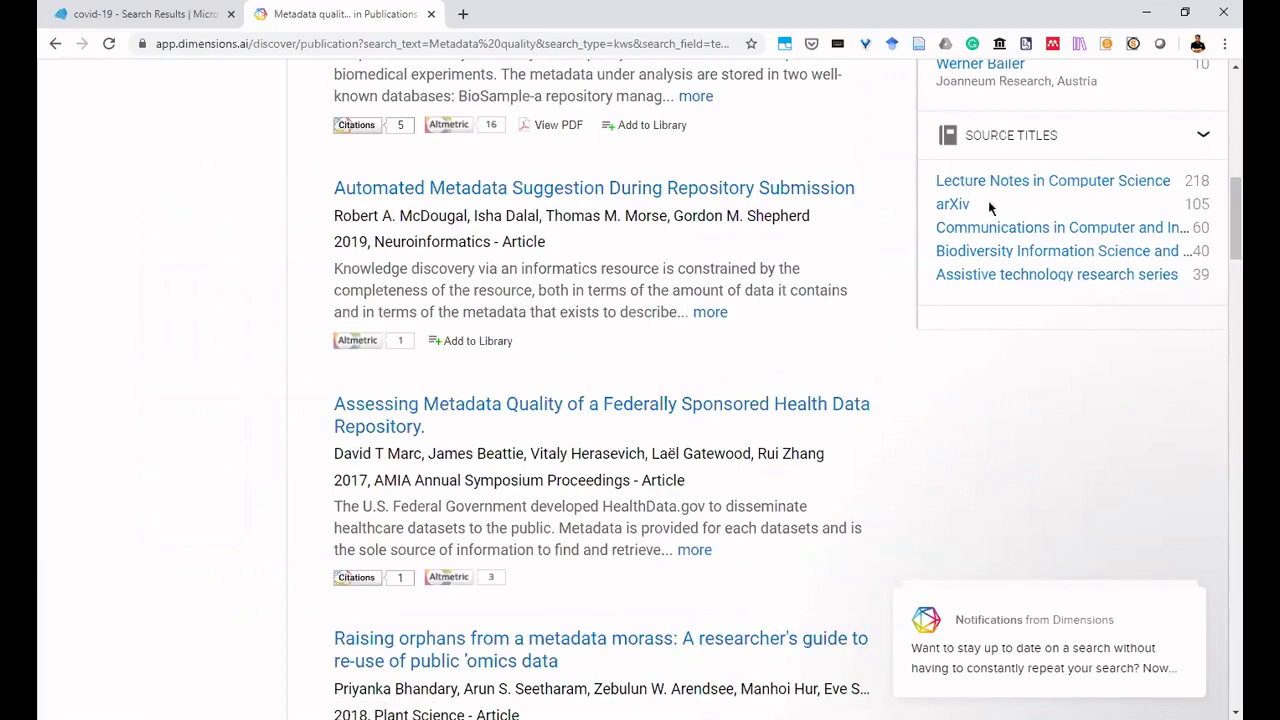
scroll(769, 425, "up", 4)
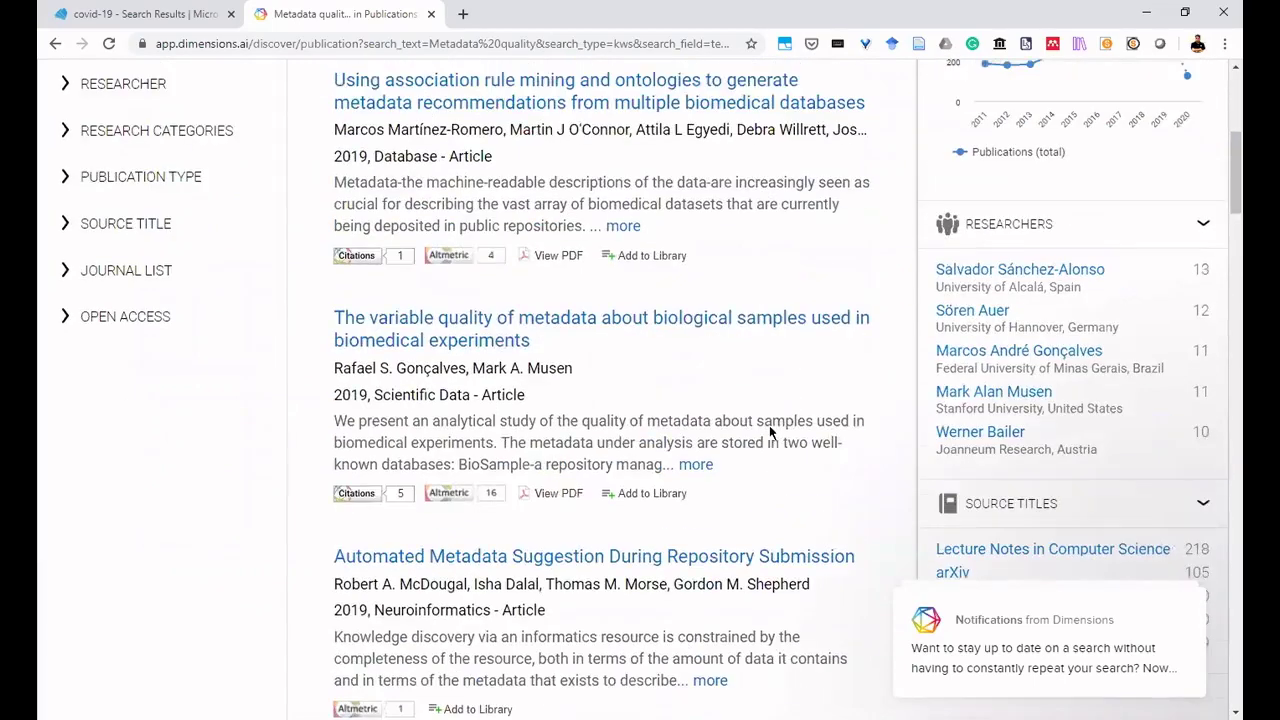
scroll(769, 425, "up", 5)
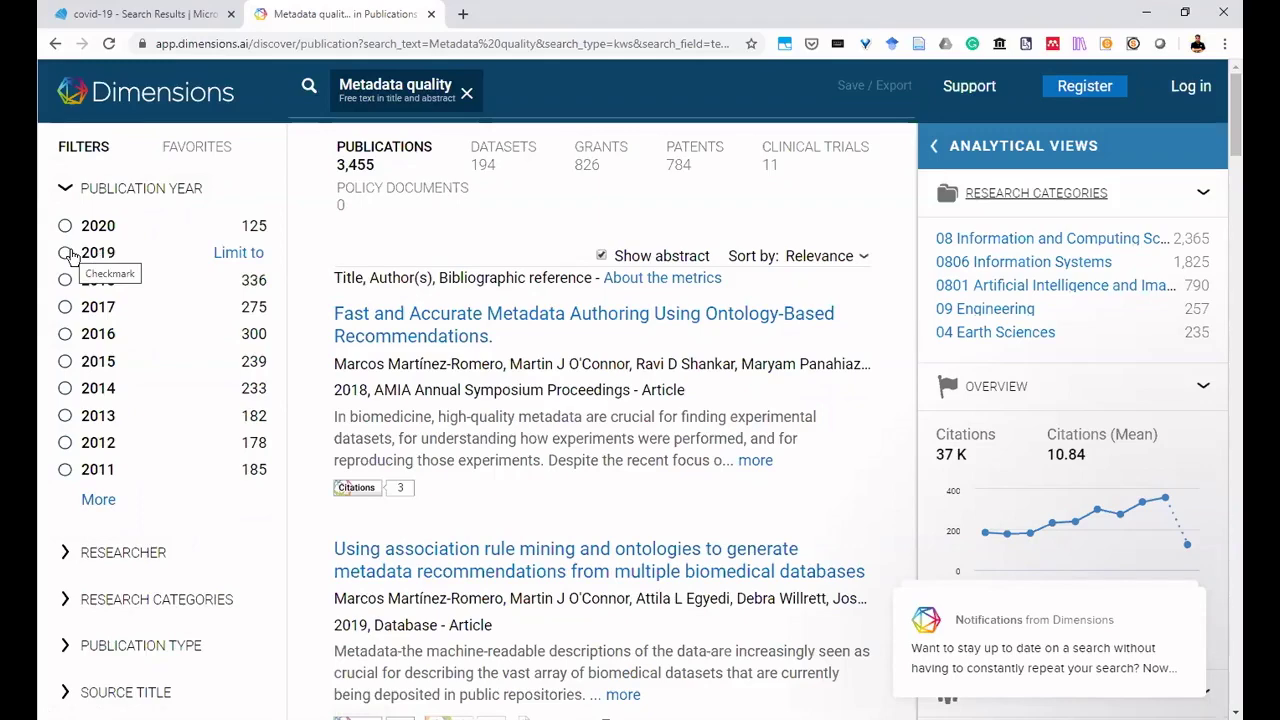
Expand the Researcher filter and look through the researchers available for limiting the results.
scroll(72, 256, "down", 3)
left_click(65, 302)
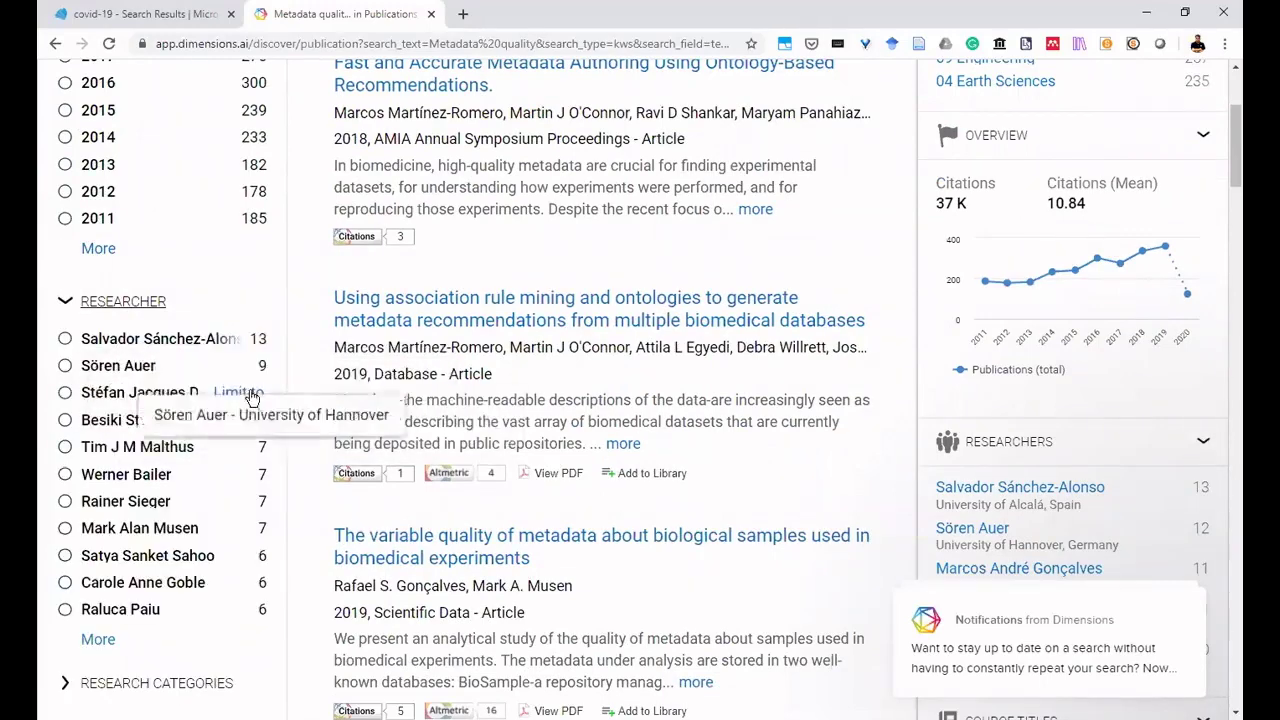
scroll(60, 370, "down", 3)
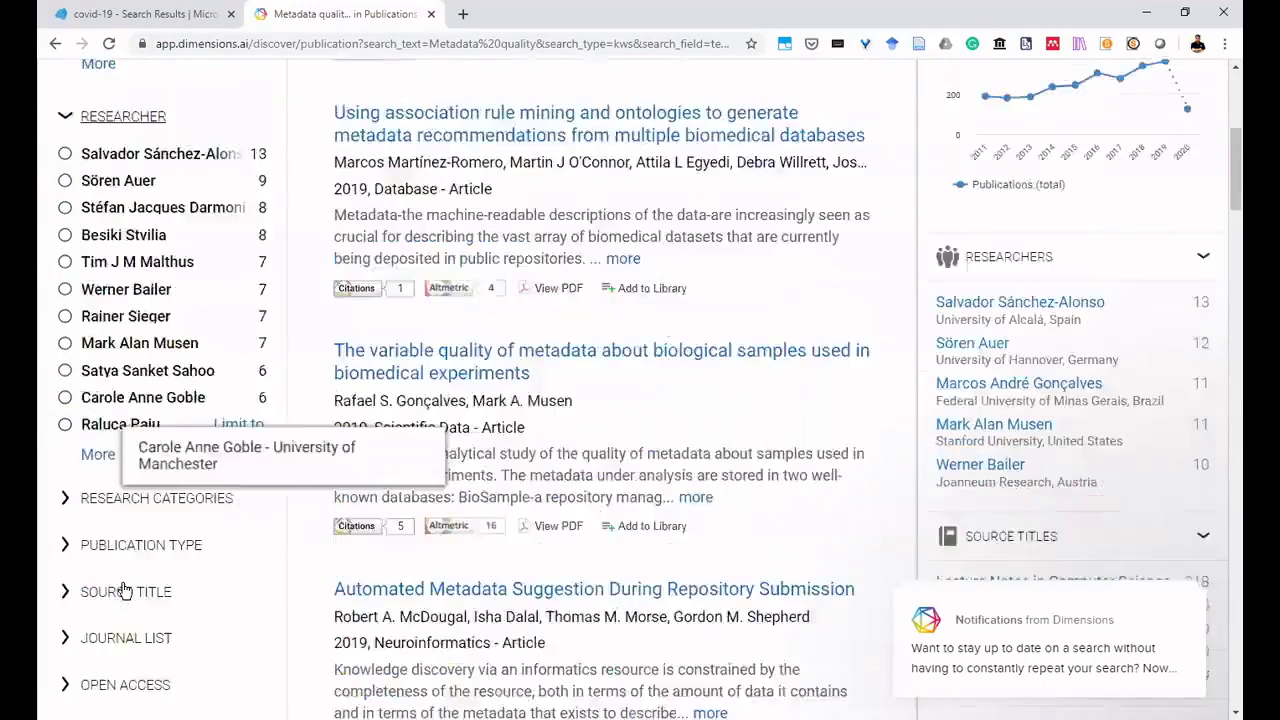
Expand the Research Categories filter and its Fields of Research group, and look through the listed fields.
left_click(63, 352)
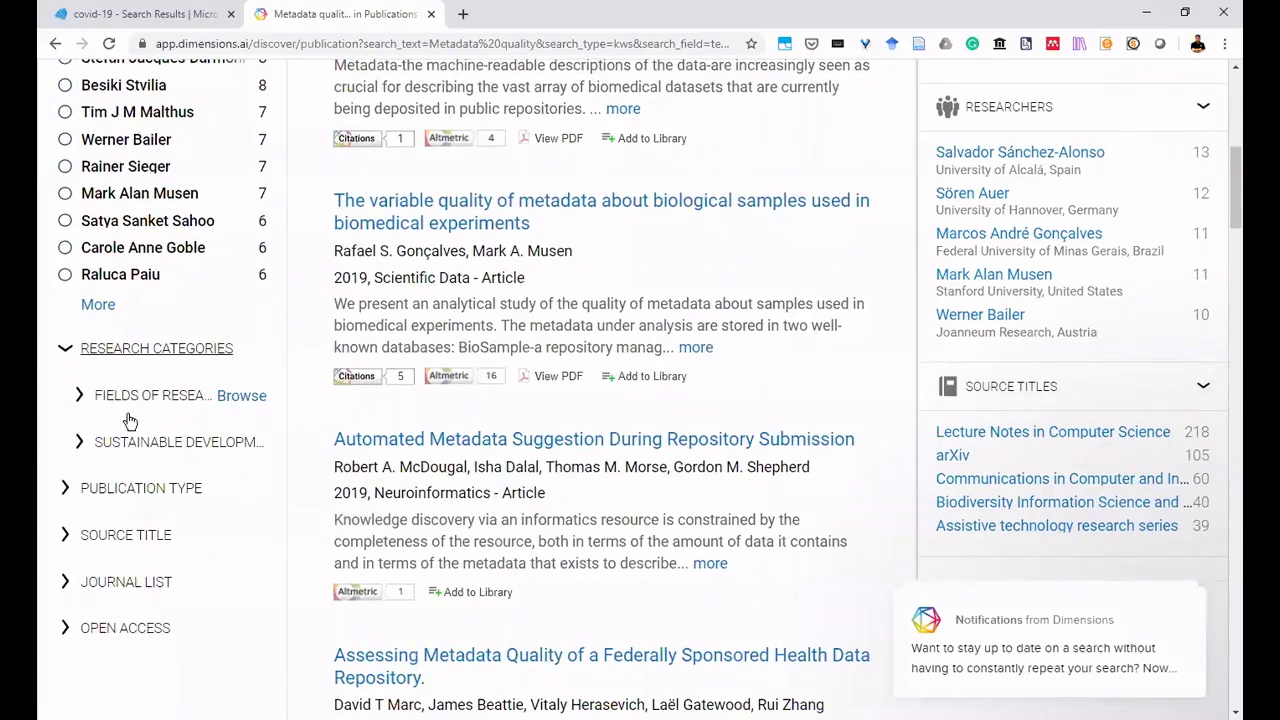
left_click(80, 395)
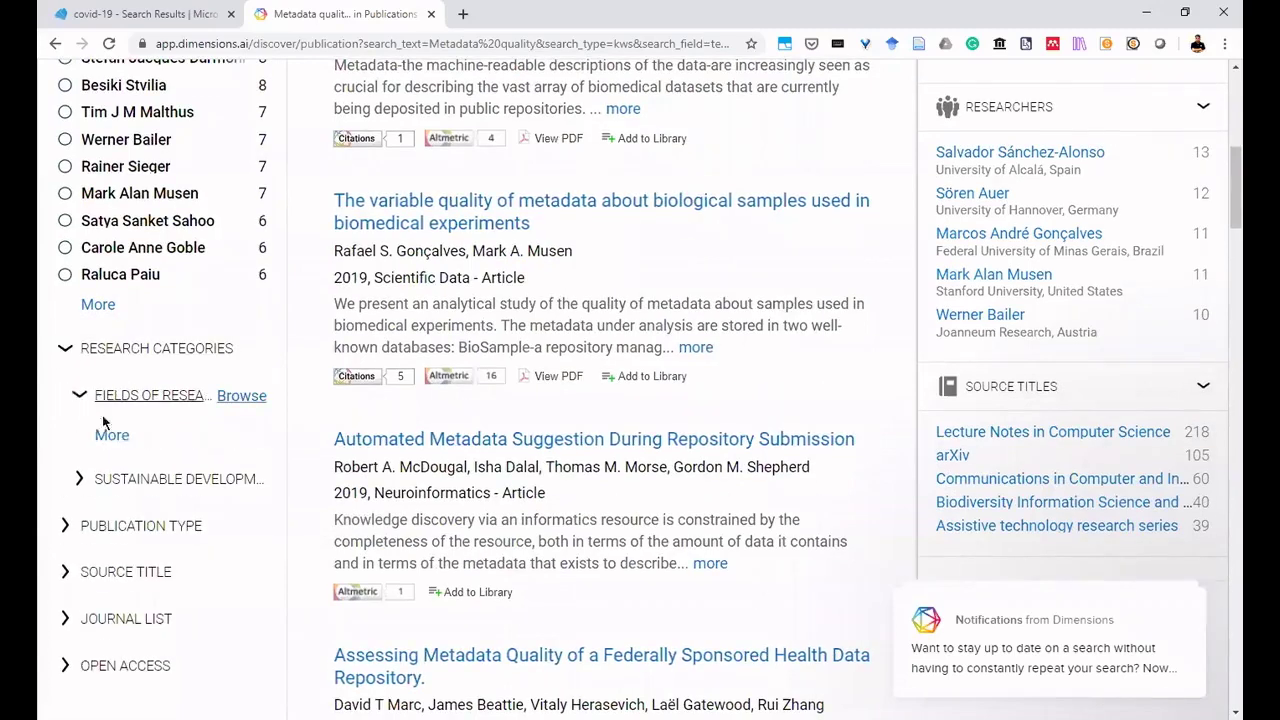
scroll(120, 483, "down", 3)
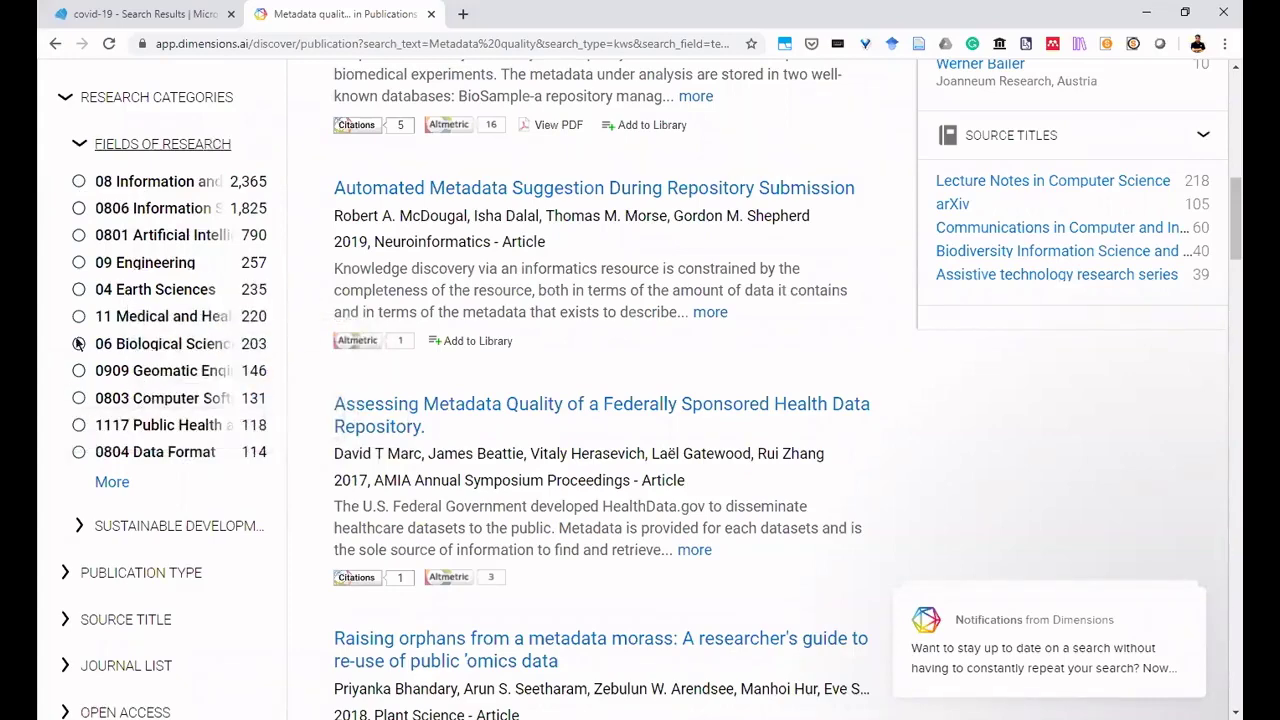
scroll(117, 402, "down", 1)
scroll(114, 410, "down", 2)
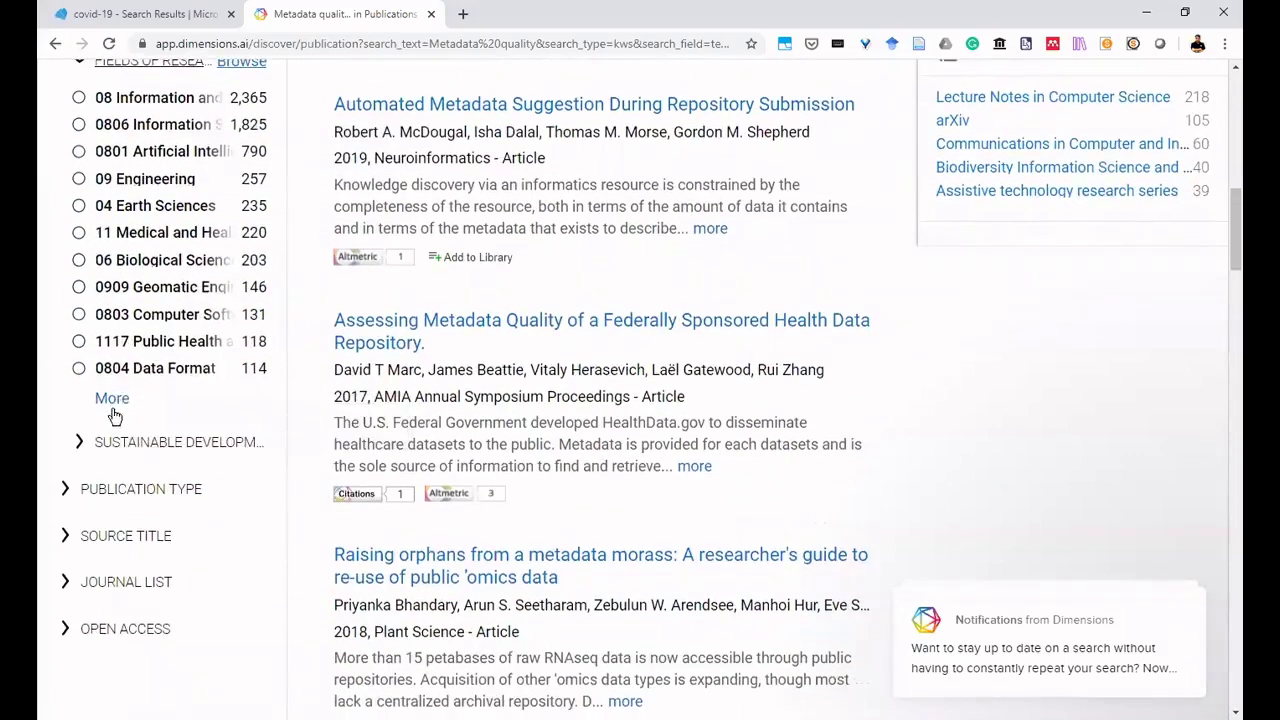
Expand the Publication Type and Source Title filters and look through their options.
left_click(64, 406)
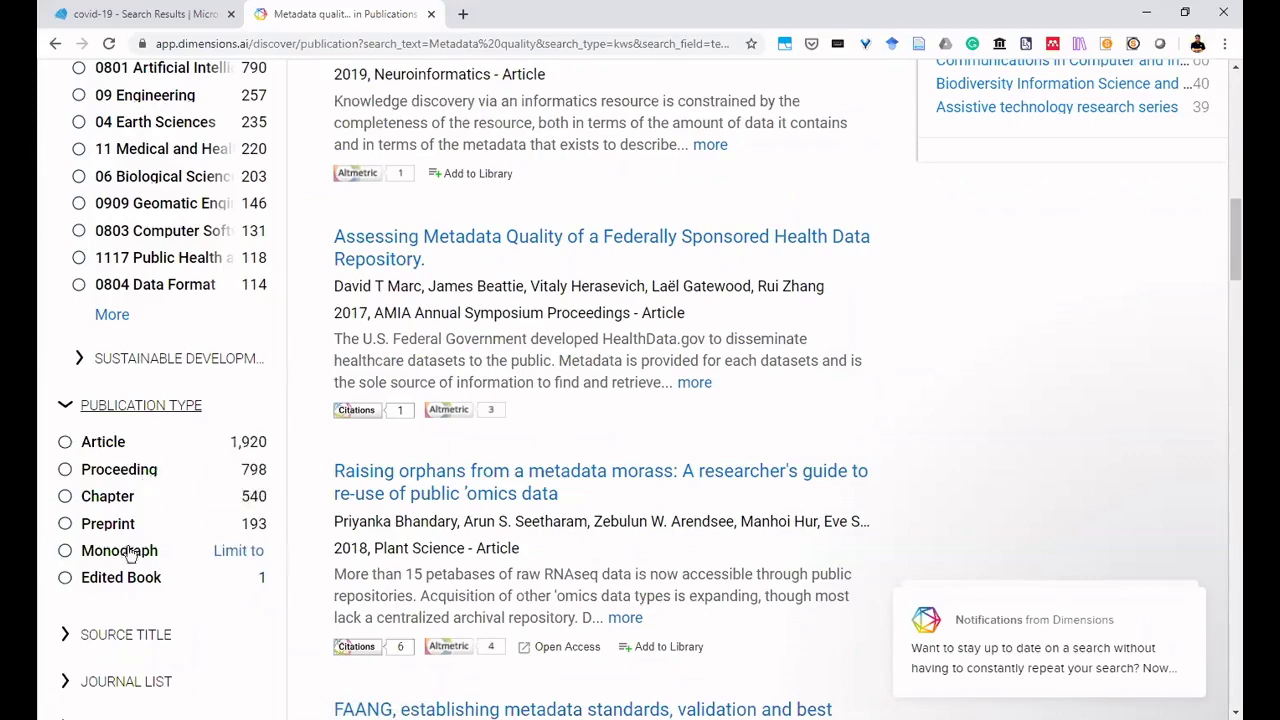
scroll(122, 540, "down", 2)
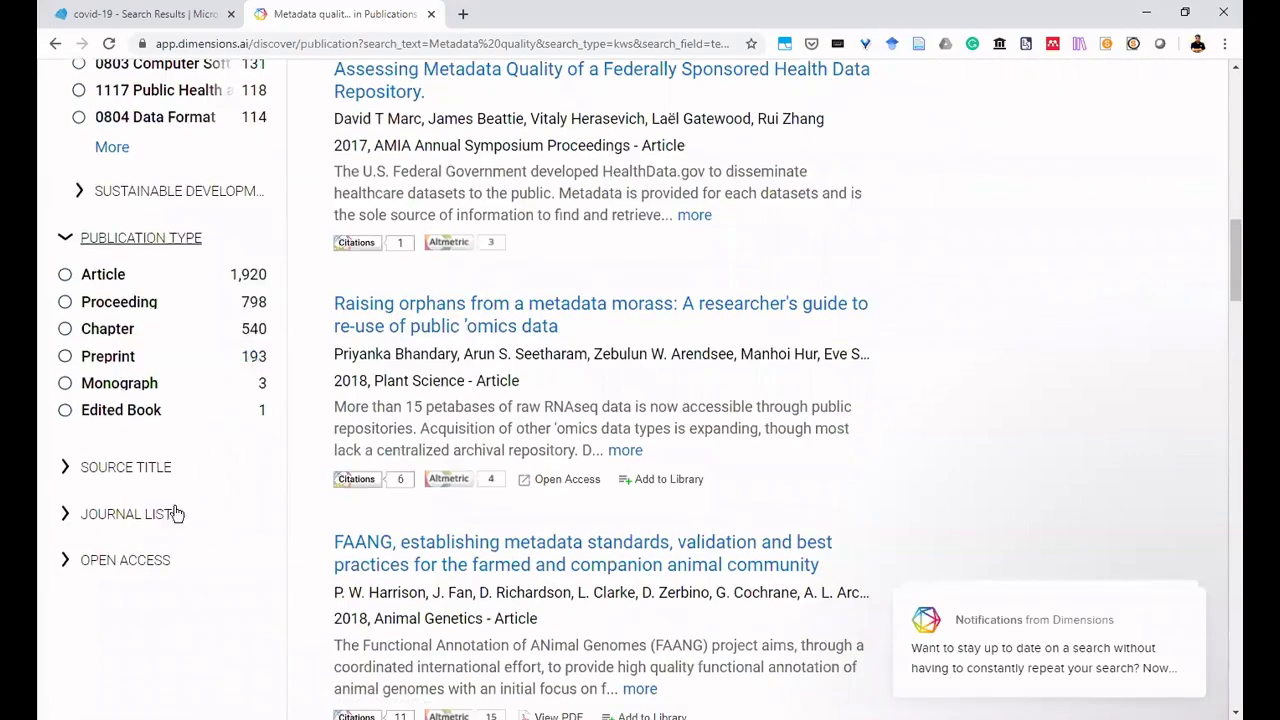
left_click(68, 474)
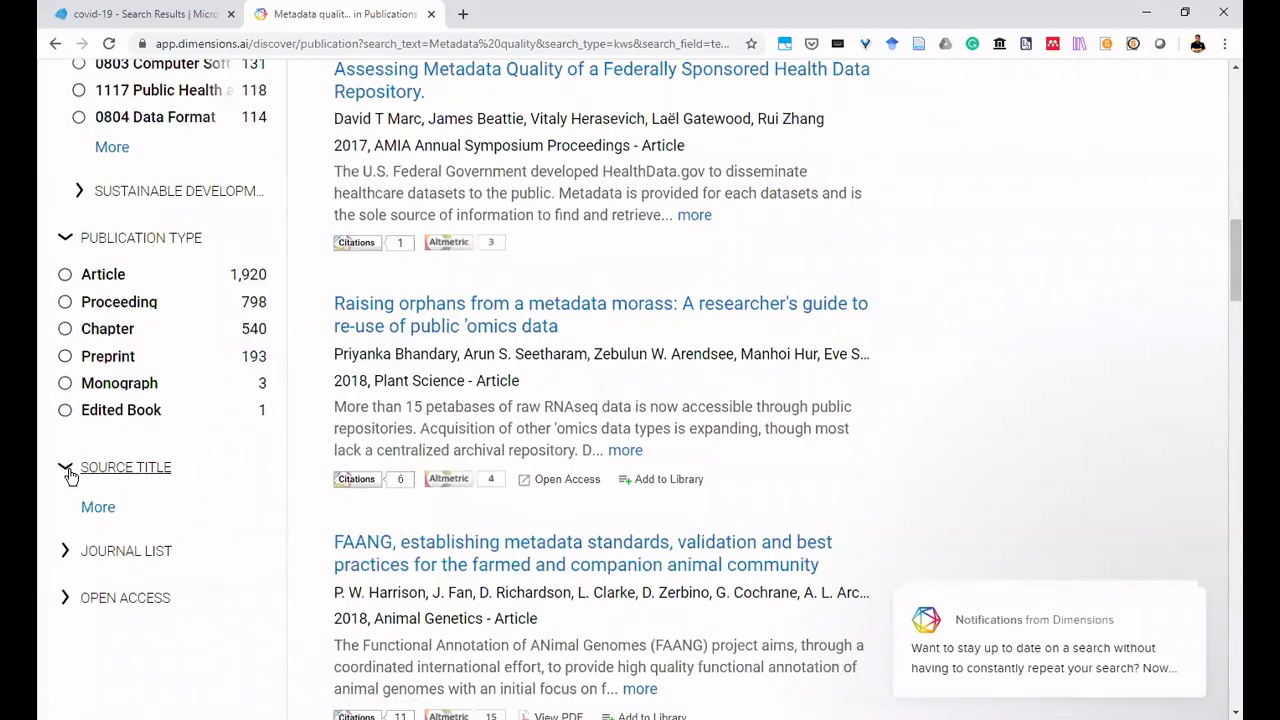
scroll(120, 502, "down", 1)
scroll(120, 503, "down", 2)
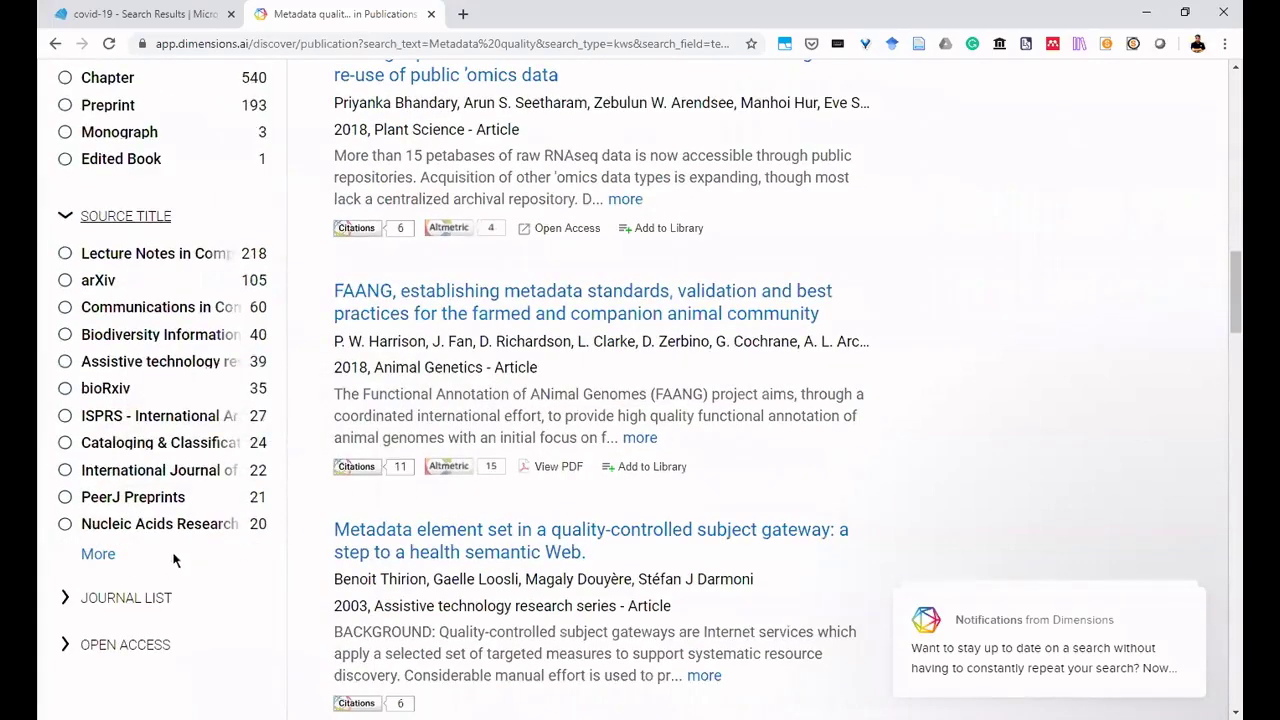
Expand the Journal List filter to review its entries, collapse it, and look at the Open Access options.
left_click(68, 598)
scroll(163, 594, "down", 3)
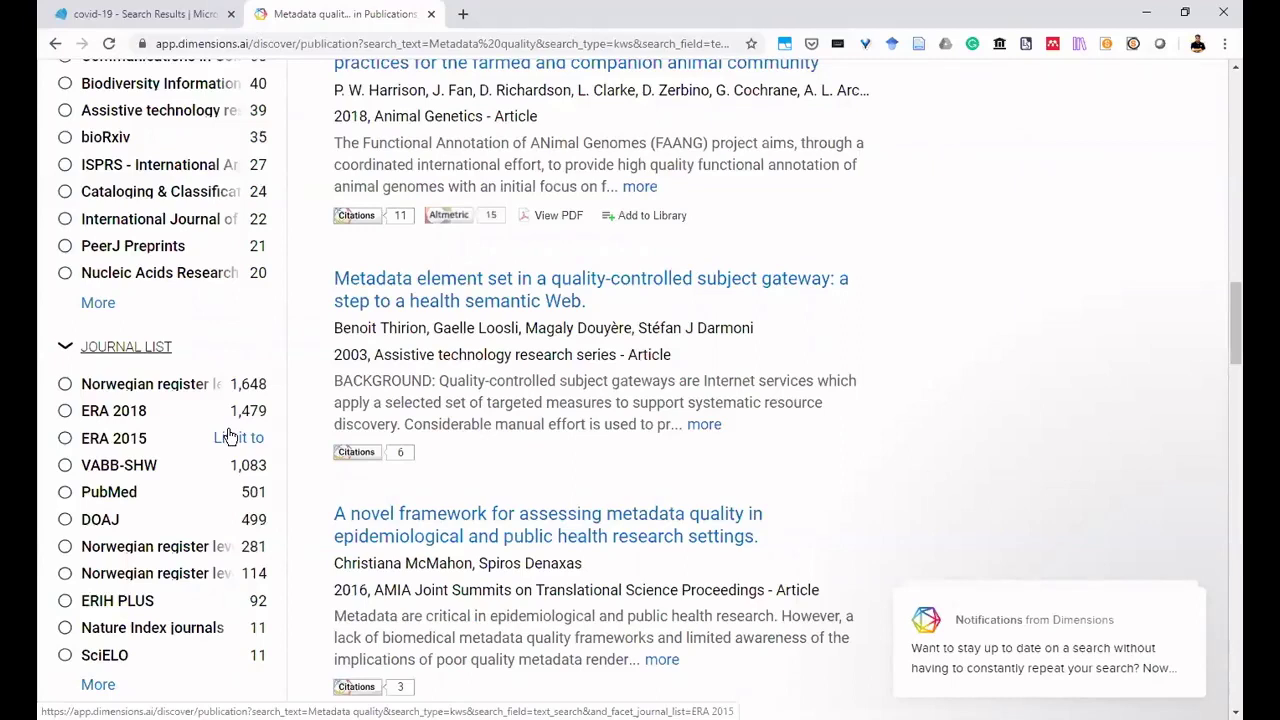
left_click(65, 351)
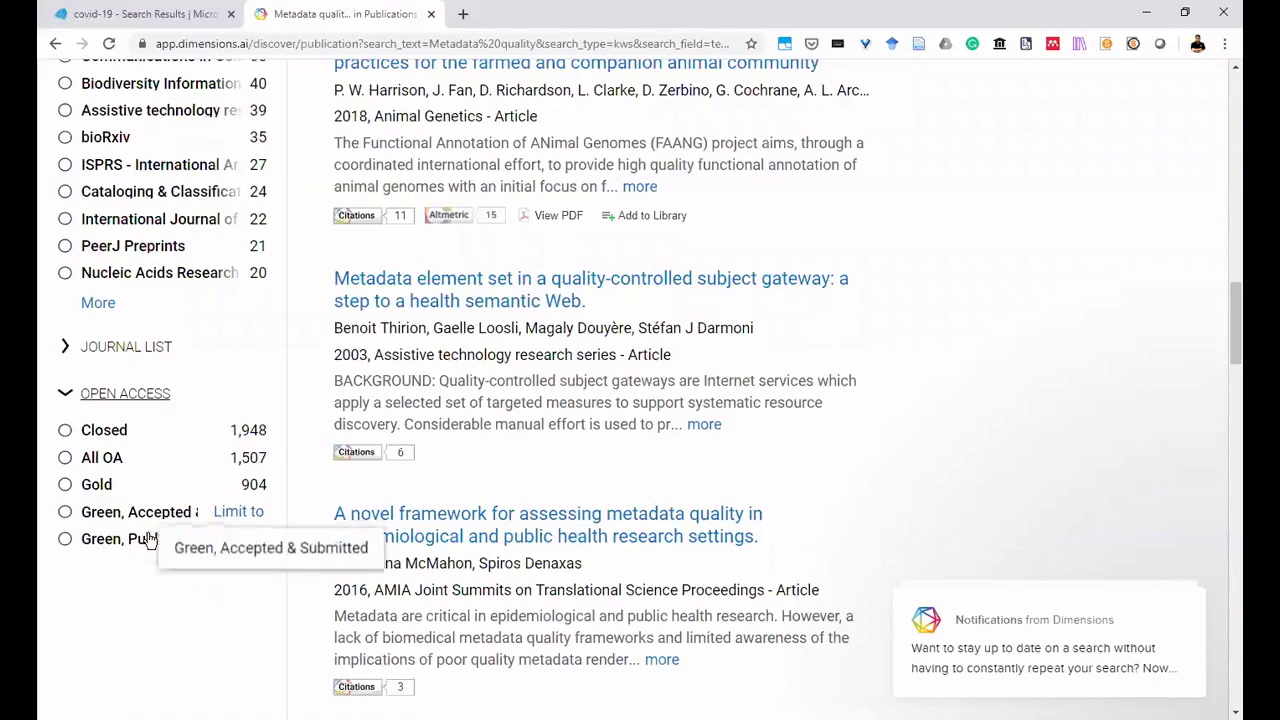
Open the article "Fast and Accurate Metadata Authoring Using Ontology-Based Recommendations" from the results and return to the results list.
scroll(229, 402, "up", 9)
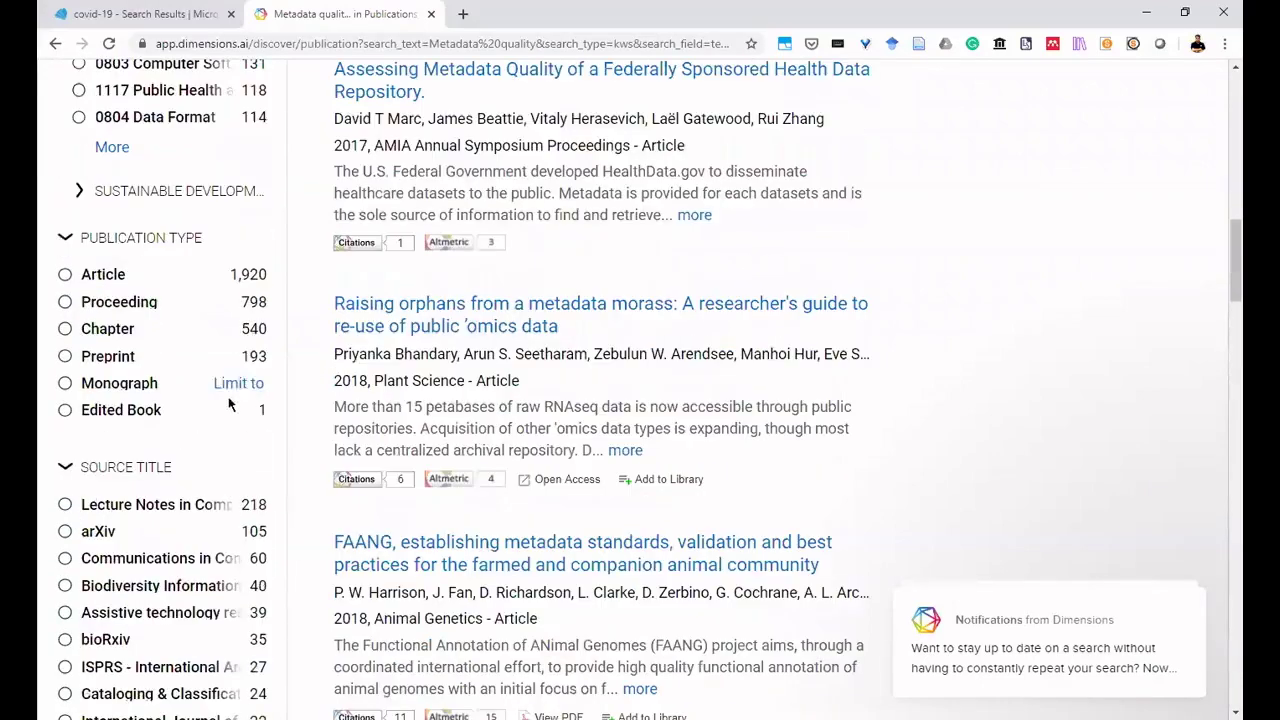
scroll(229, 408, "up", 7)
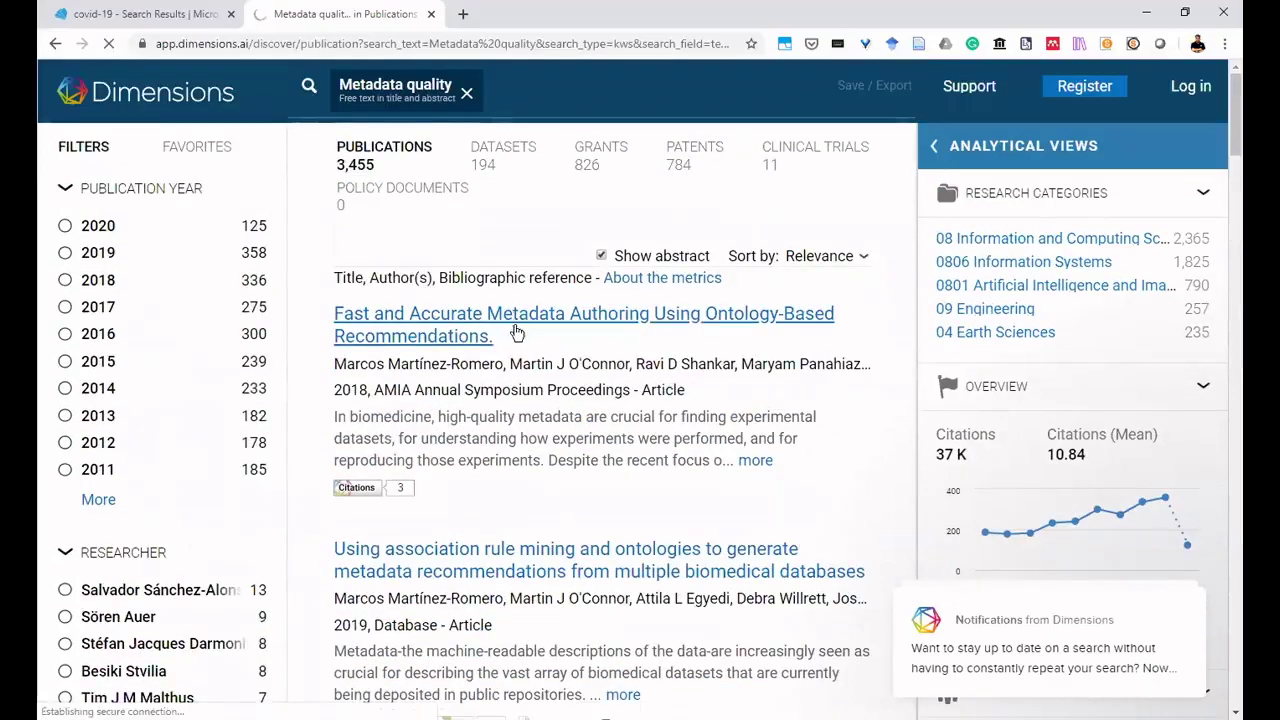
left_click(518, 324)
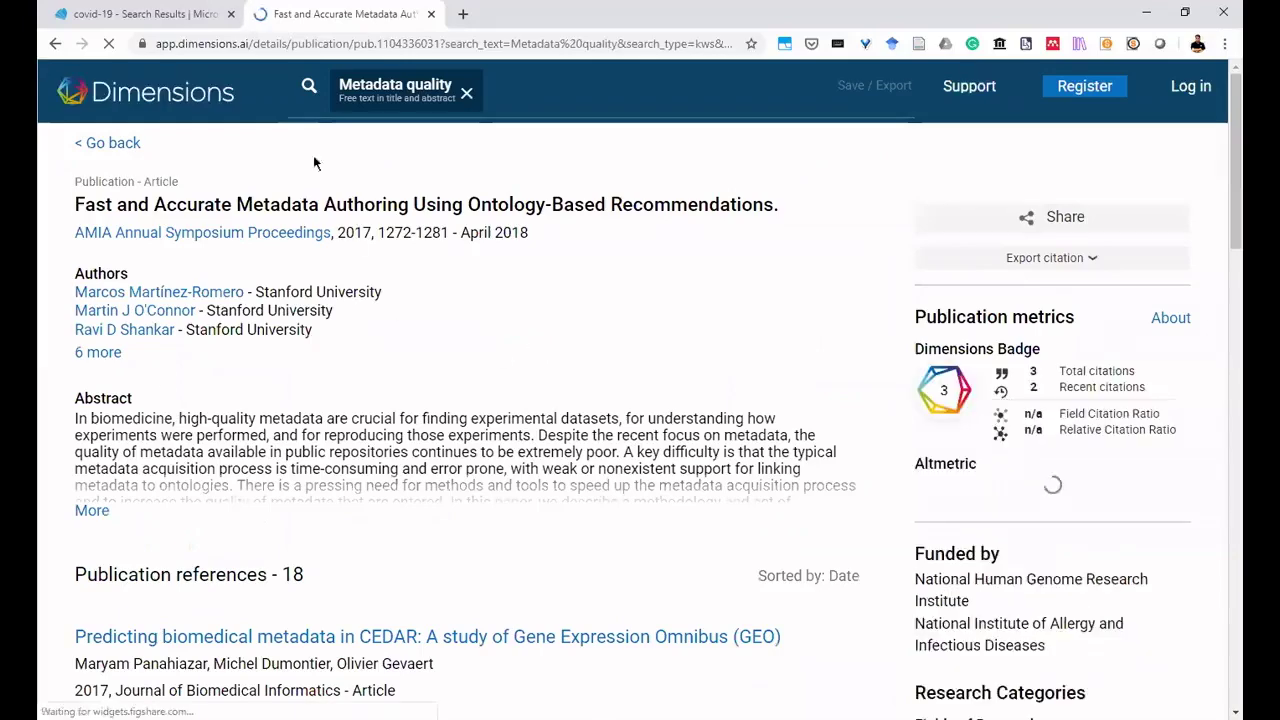
left_click(92, 143)
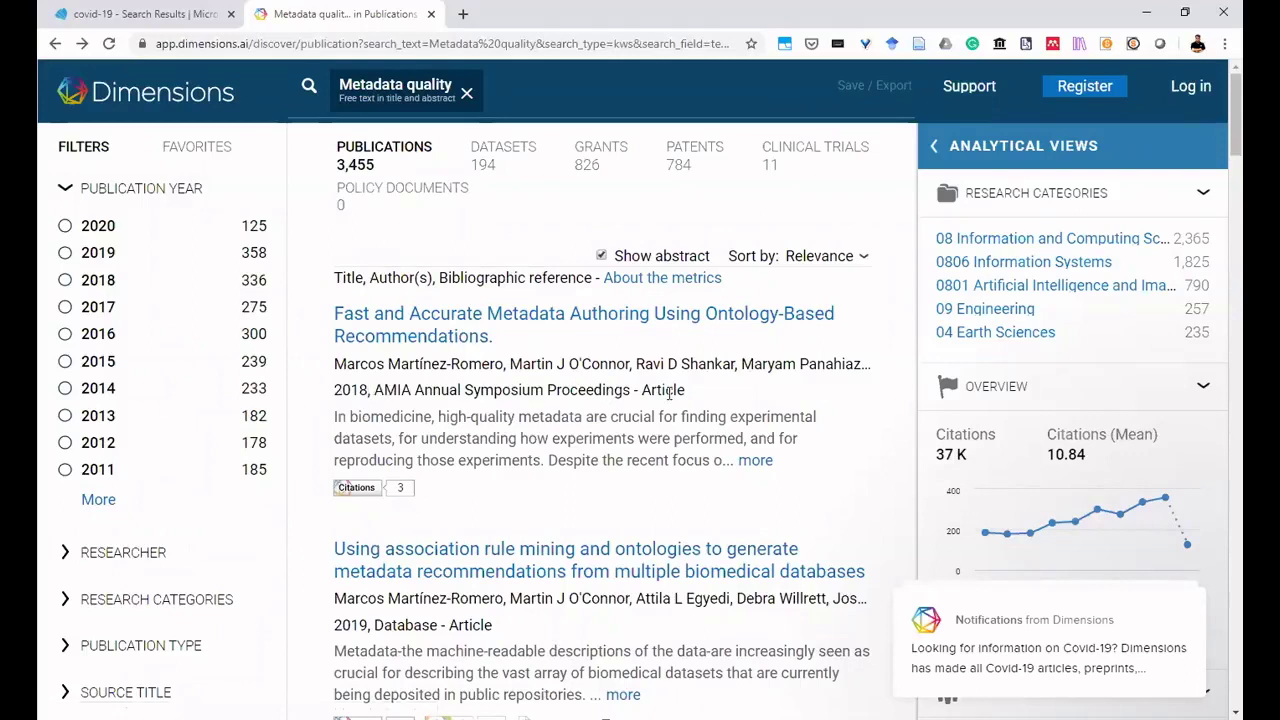
Highlight the first result's year and source, then review its full abstract, its citation metrics and the results below.
left_click_drag(633, 390, 338, 392)
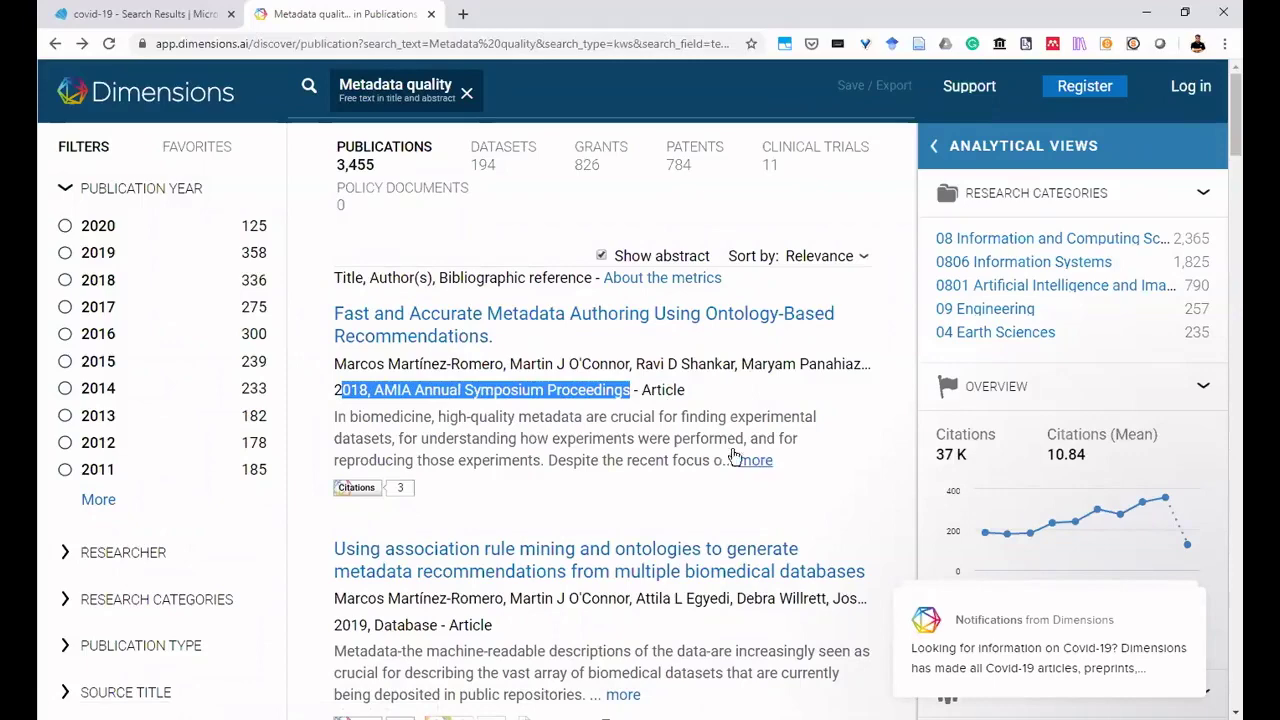
scroll(465, 439, "down", 1)
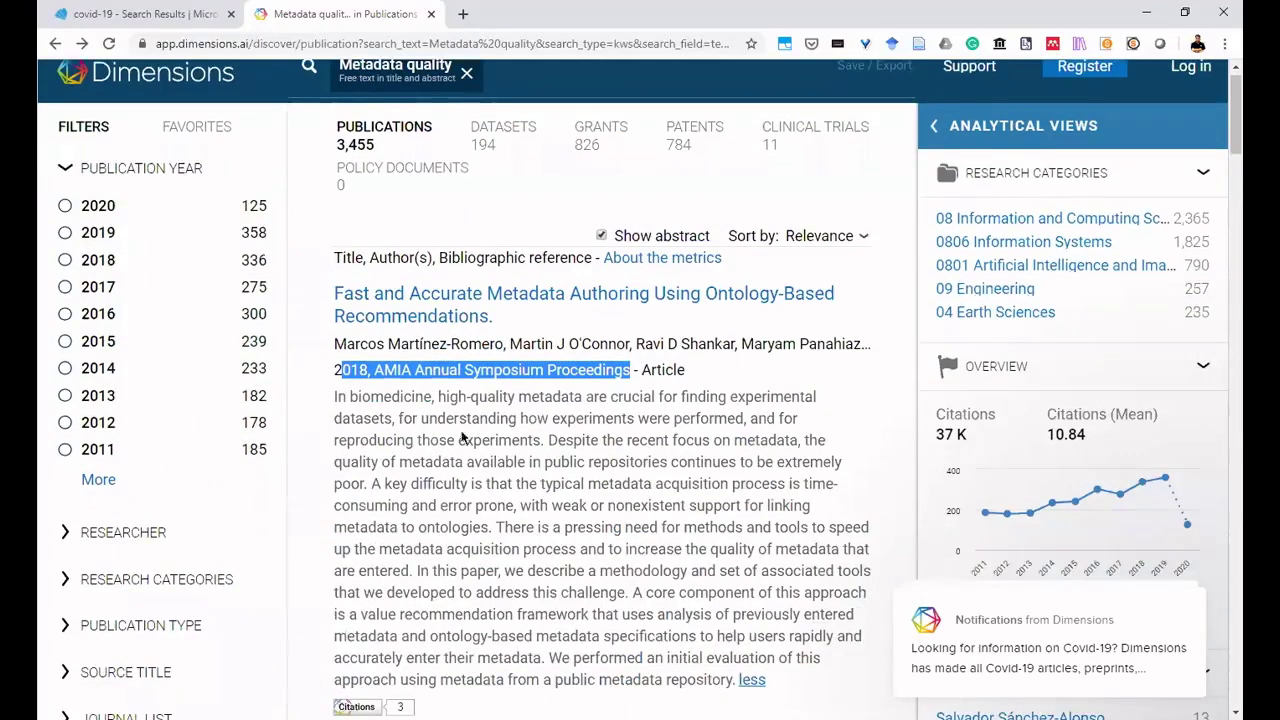
mouse_move(360, 648)
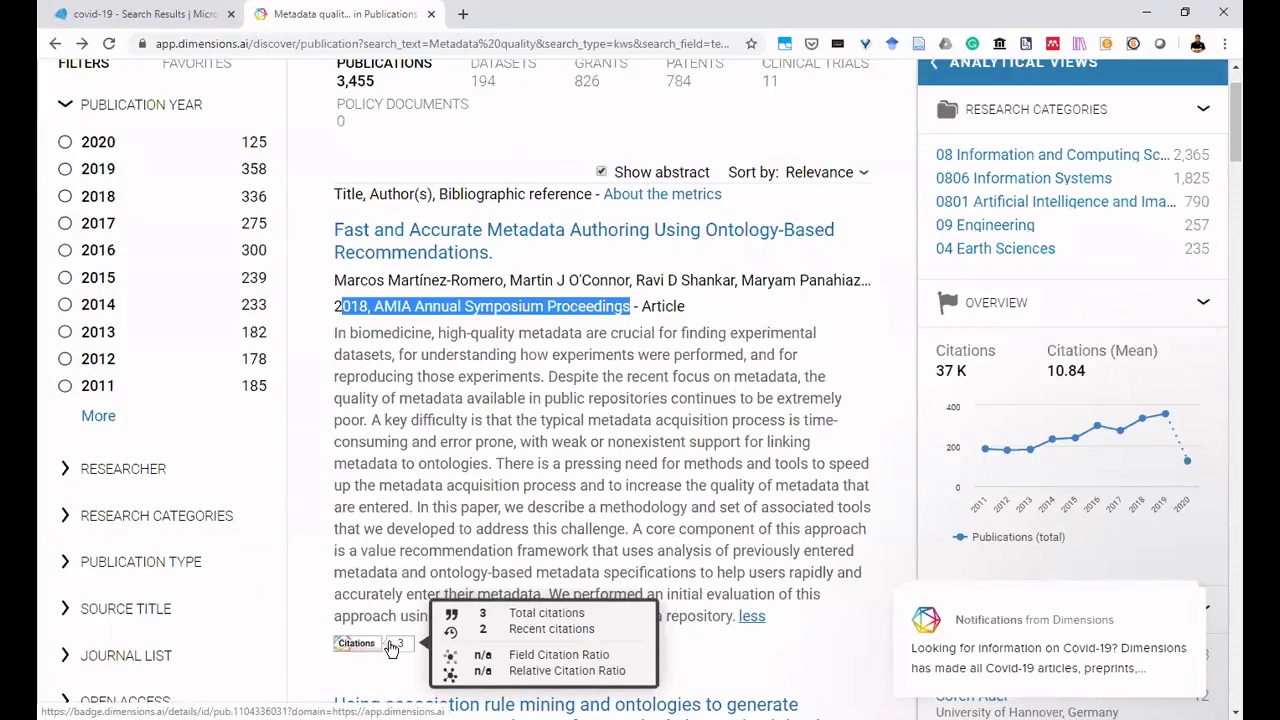
scroll(421, 461, "down", 5)
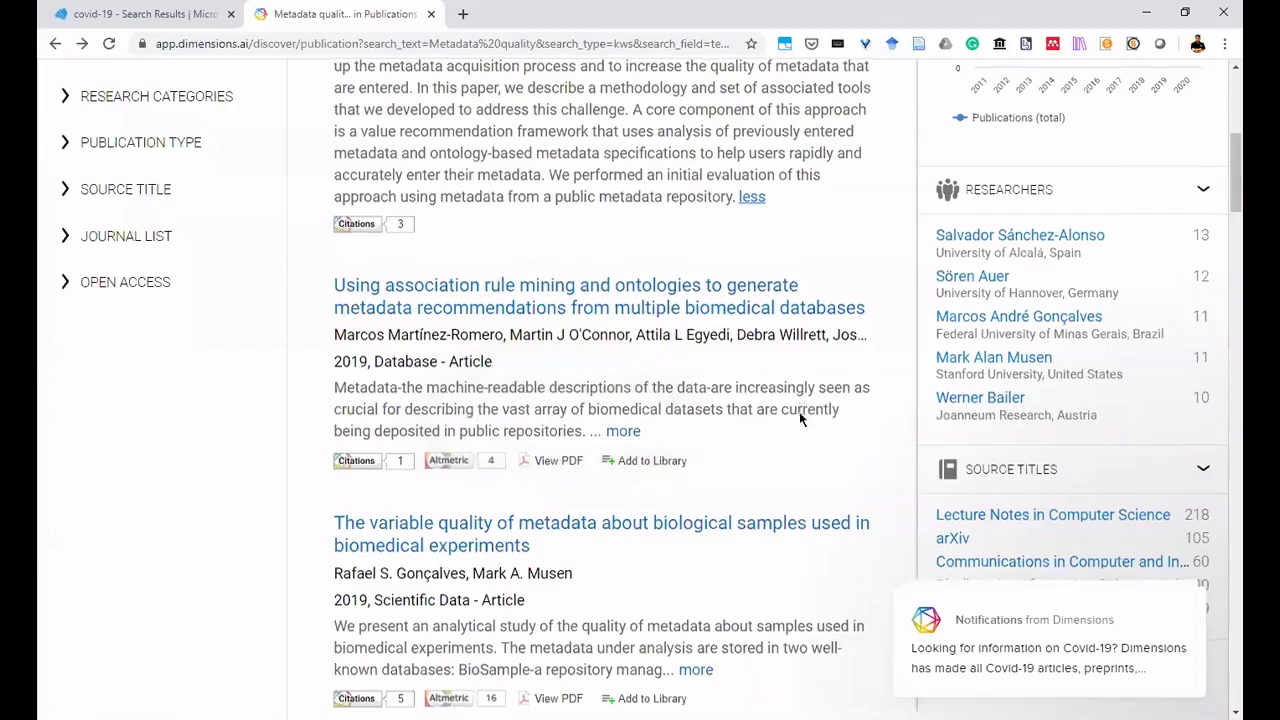
scroll(783, 420, "down", 3)
scroll(782, 394, "up", 3)
scroll(782, 394, "up", 2)
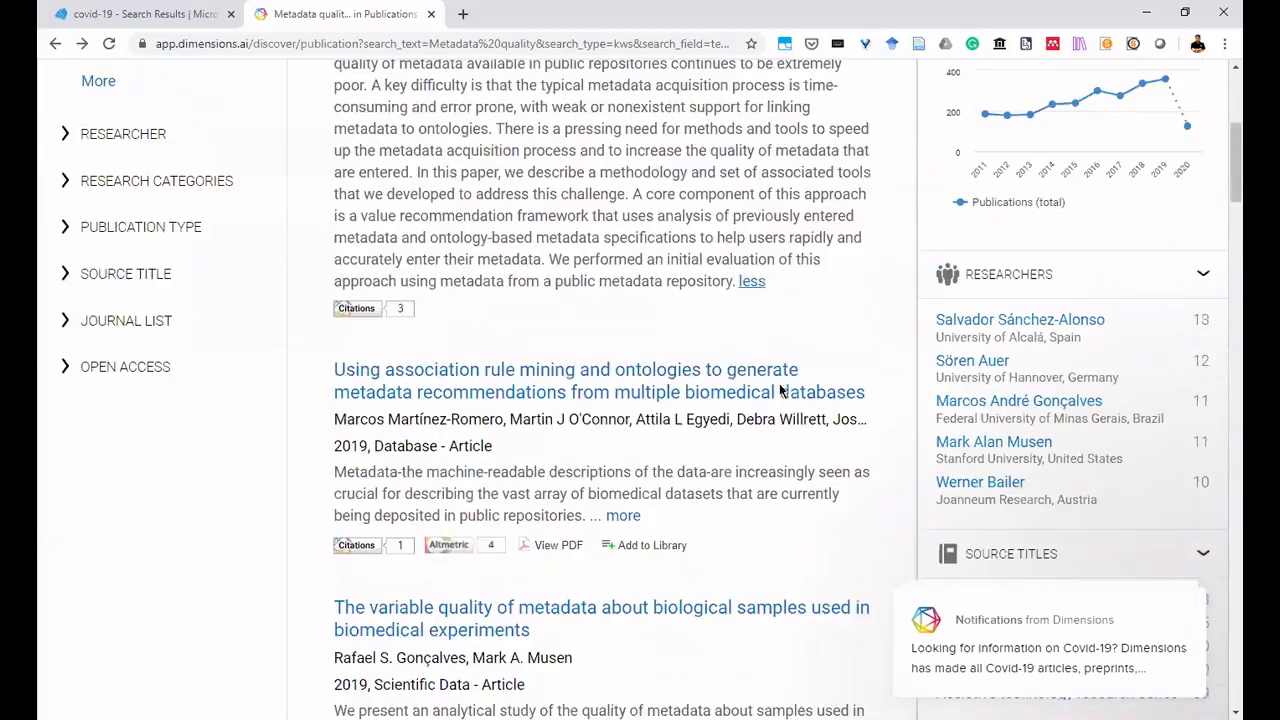
Open the details of the first result and examine its publication references, supporting grants and publication citations.
scroll(783, 391, "up", 5)
left_click(436, 316)
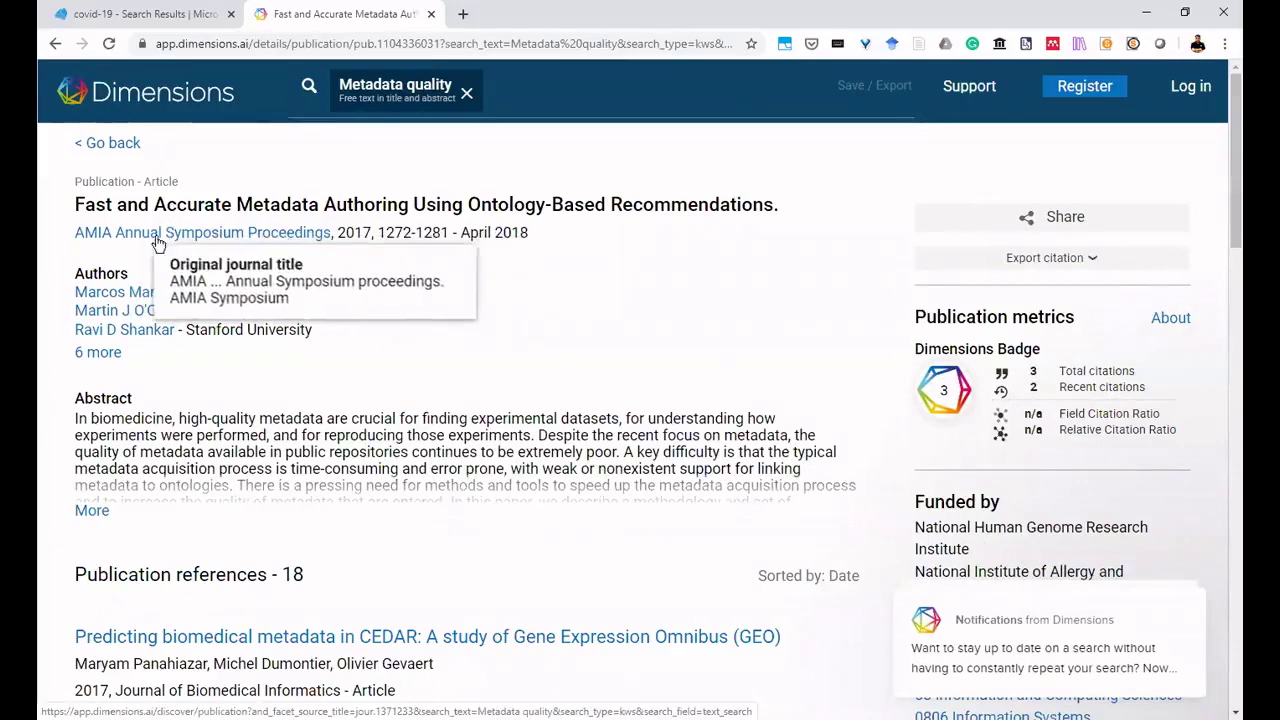
scroll(222, 254, "down", 1)
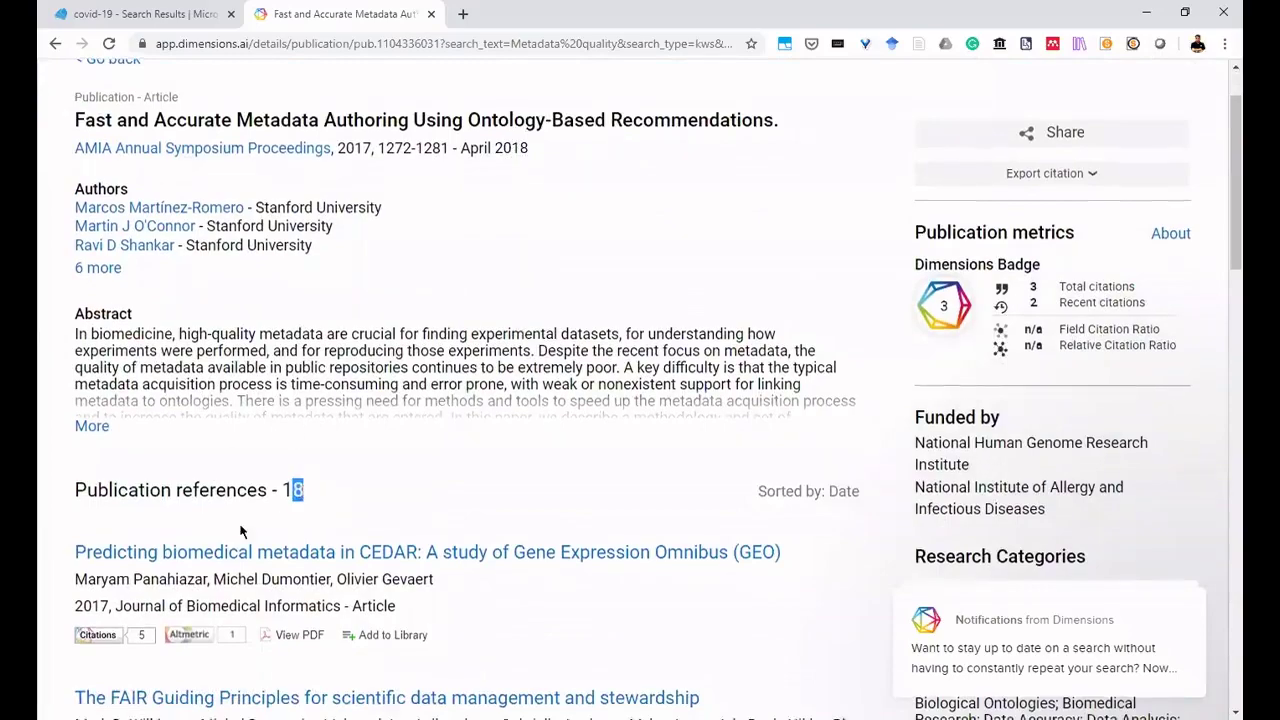
scroll(290, 400, "down", 13)
scroll(270, 420, "down", 4)
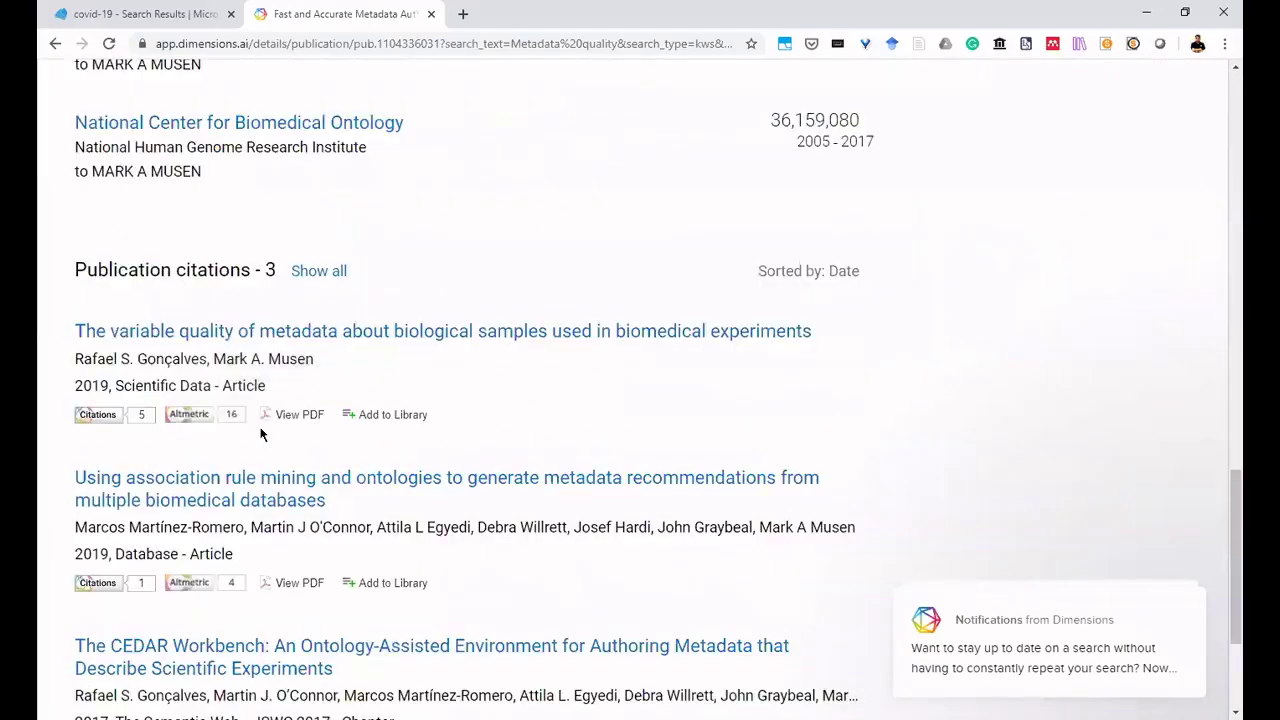
Look at the article's citation export formats, BibTeX and RIS, and close the list without exporting.
scroll(347, 414, "up", 10)
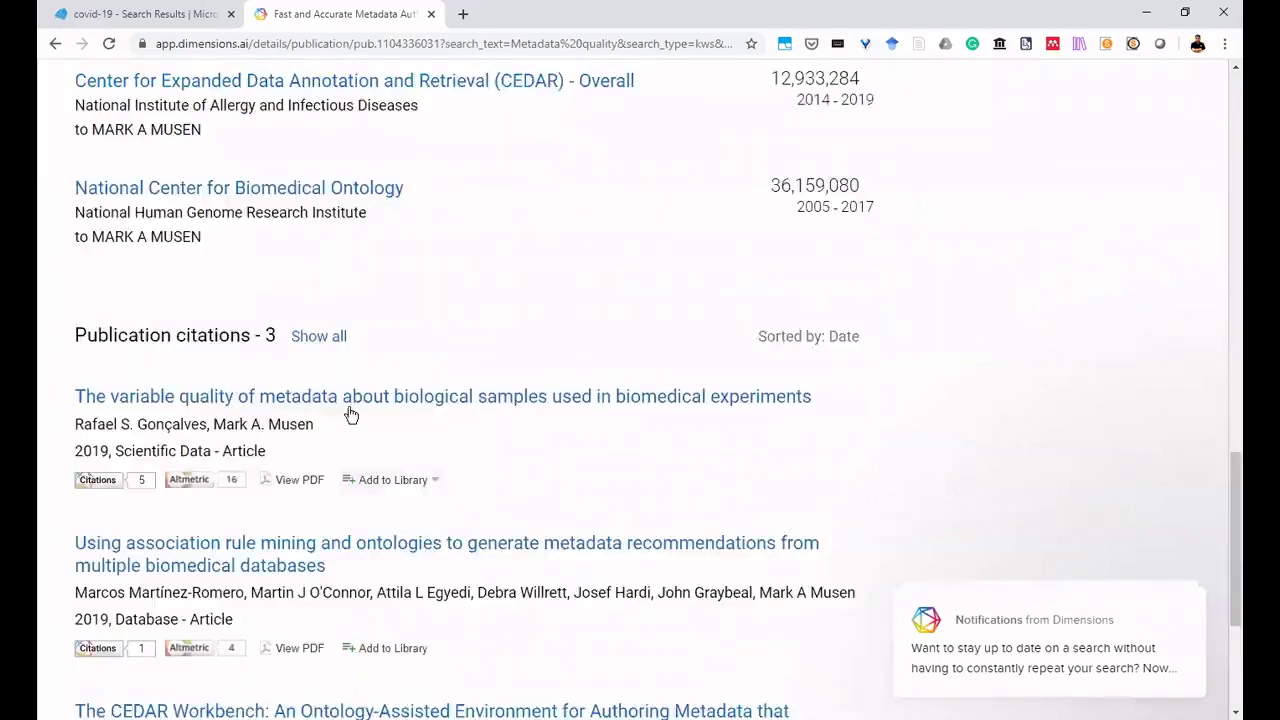
scroll(342, 417, "up", 4)
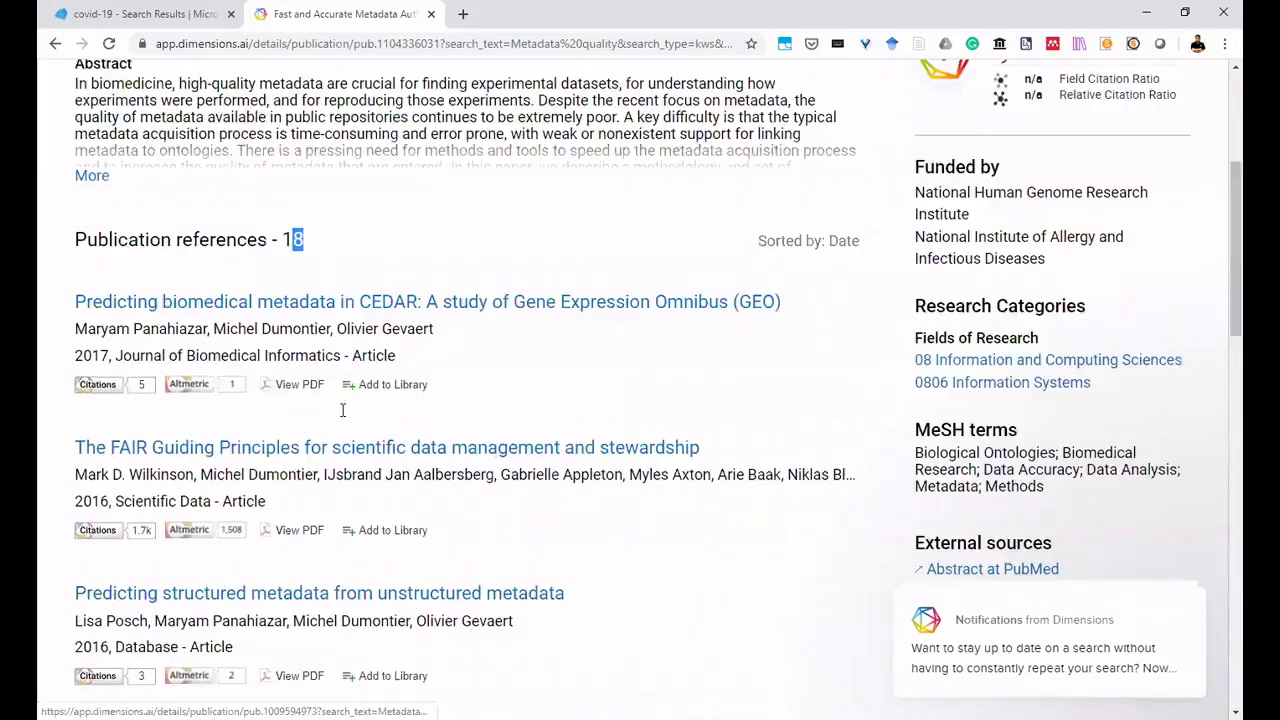
scroll(342, 410, "up", 3)
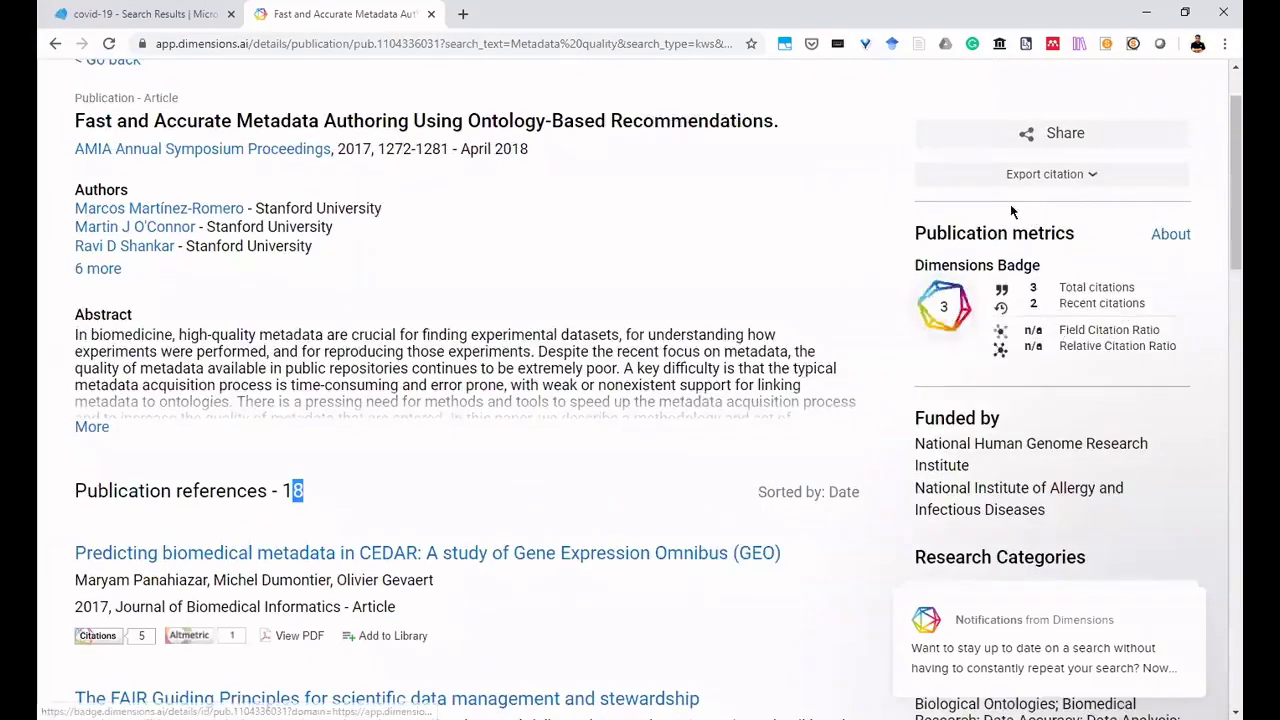
left_click(1087, 175)
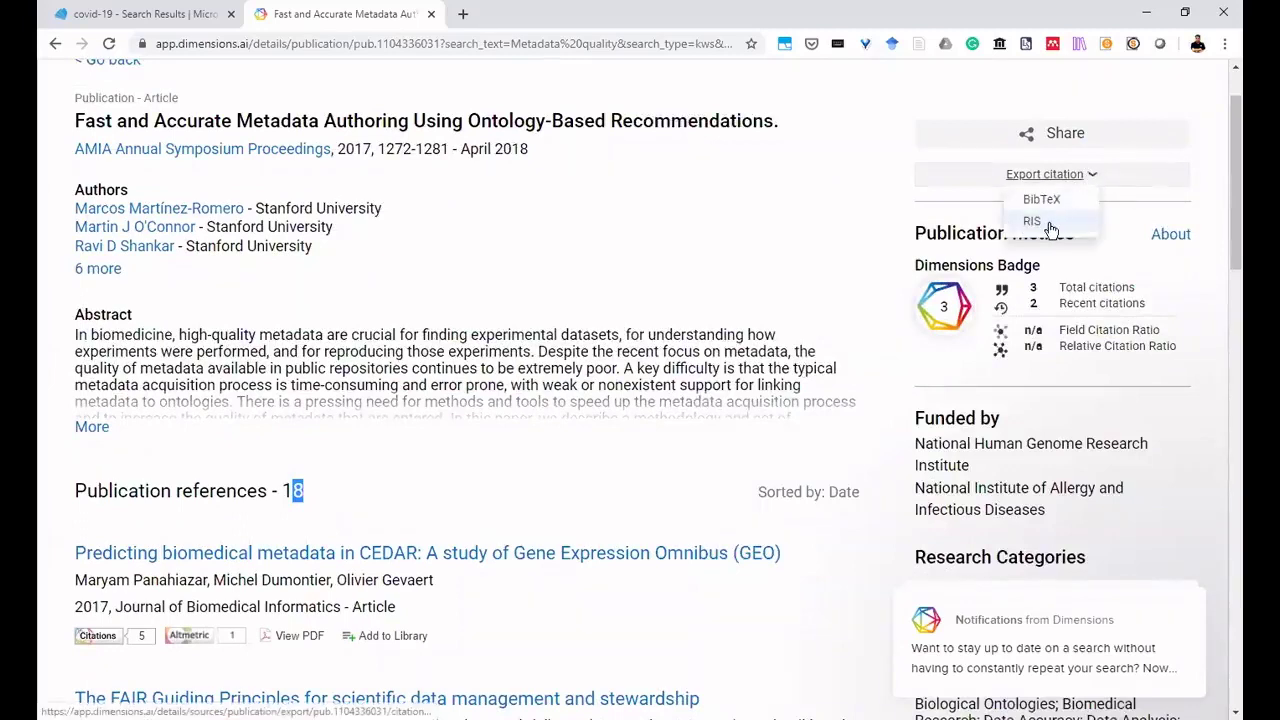
left_click(865, 250)
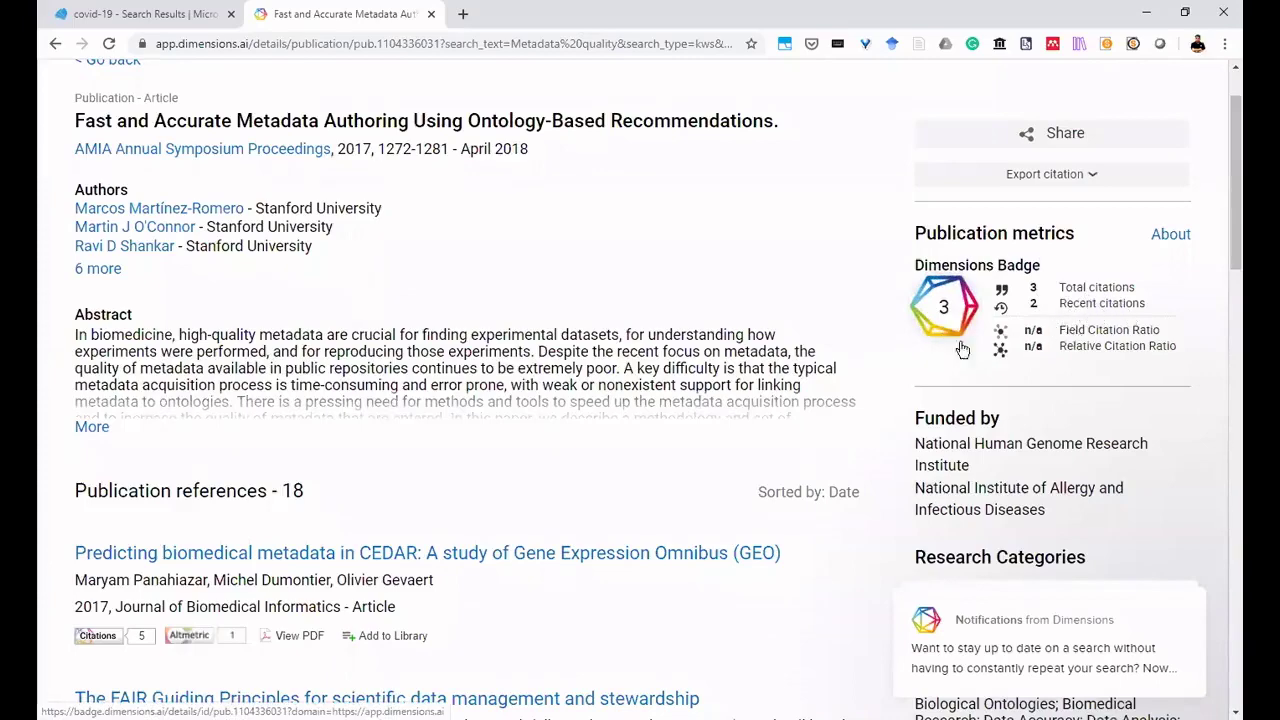
Review the article's publication metrics, funders, research categories, MeSH terms and external source links.
scroll(1015, 388, "down", 2)
scroll(1015, 388, "down", 2)
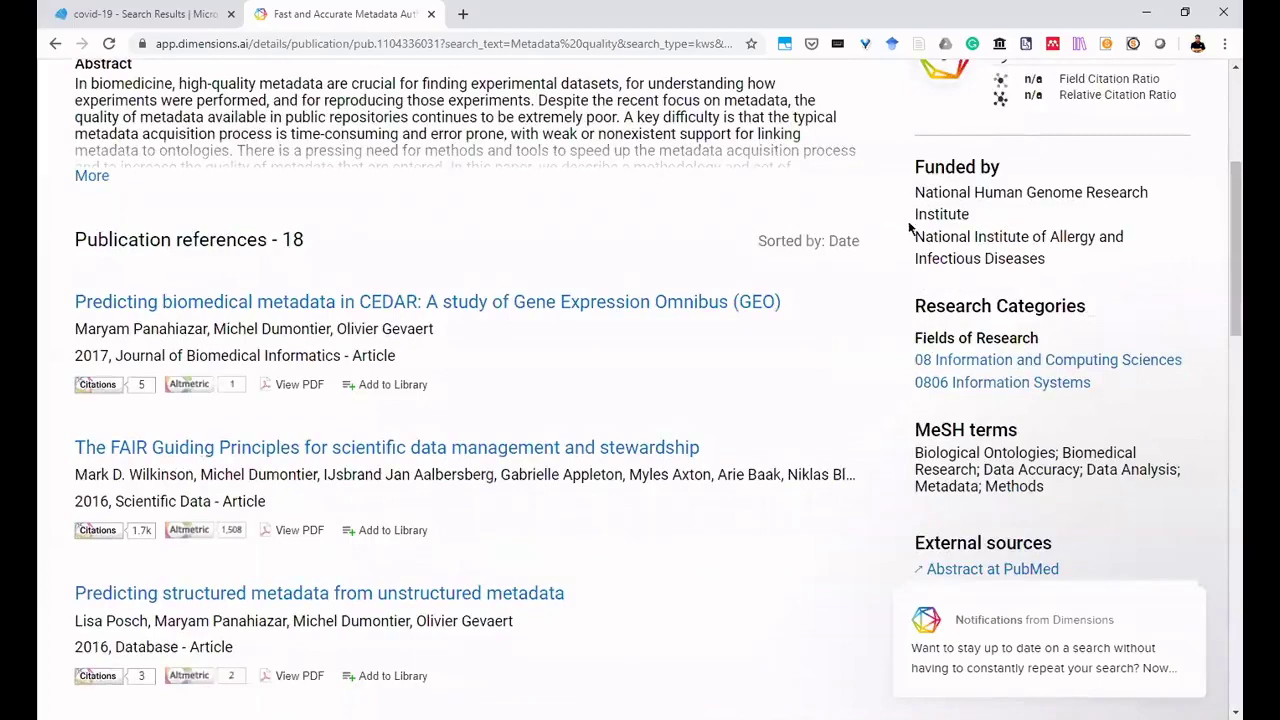
scroll(1008, 358, "down", 4)
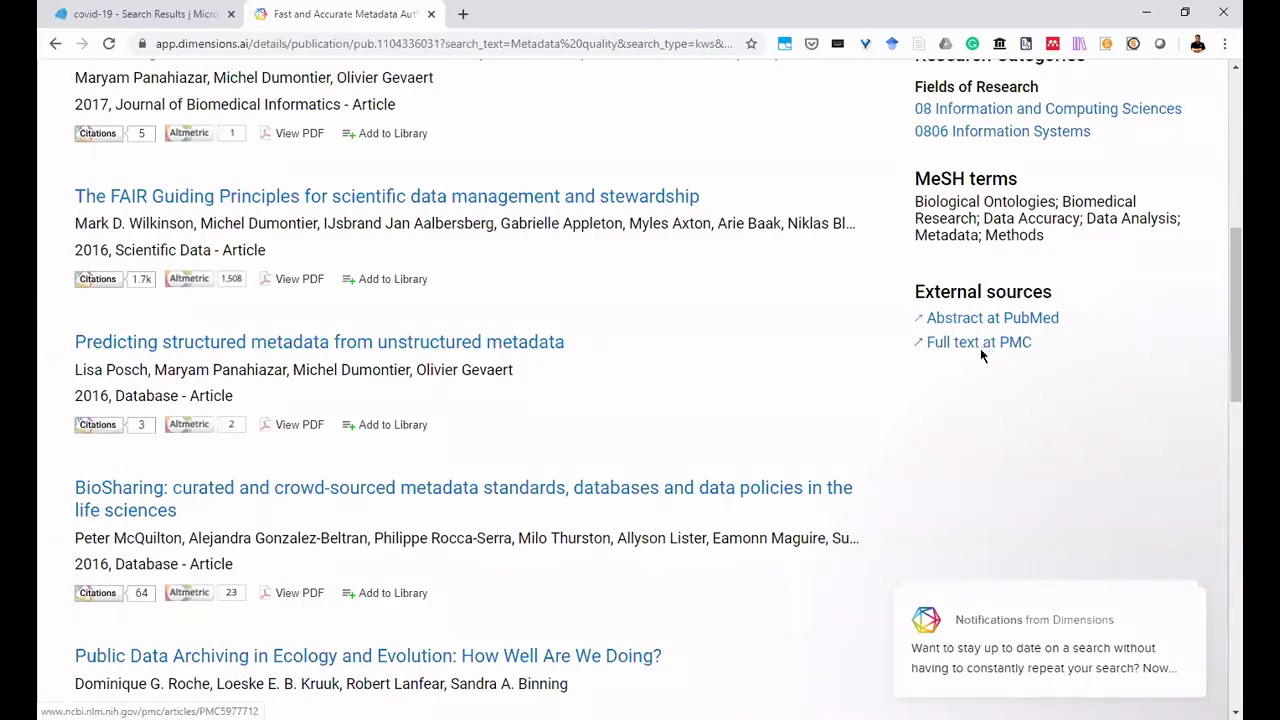
scroll(727, 363, "down", 6)
Return to the "Metadata quality" results and open the full Analytical Views for Research Categories.
scroll(727, 363, "up", 12)
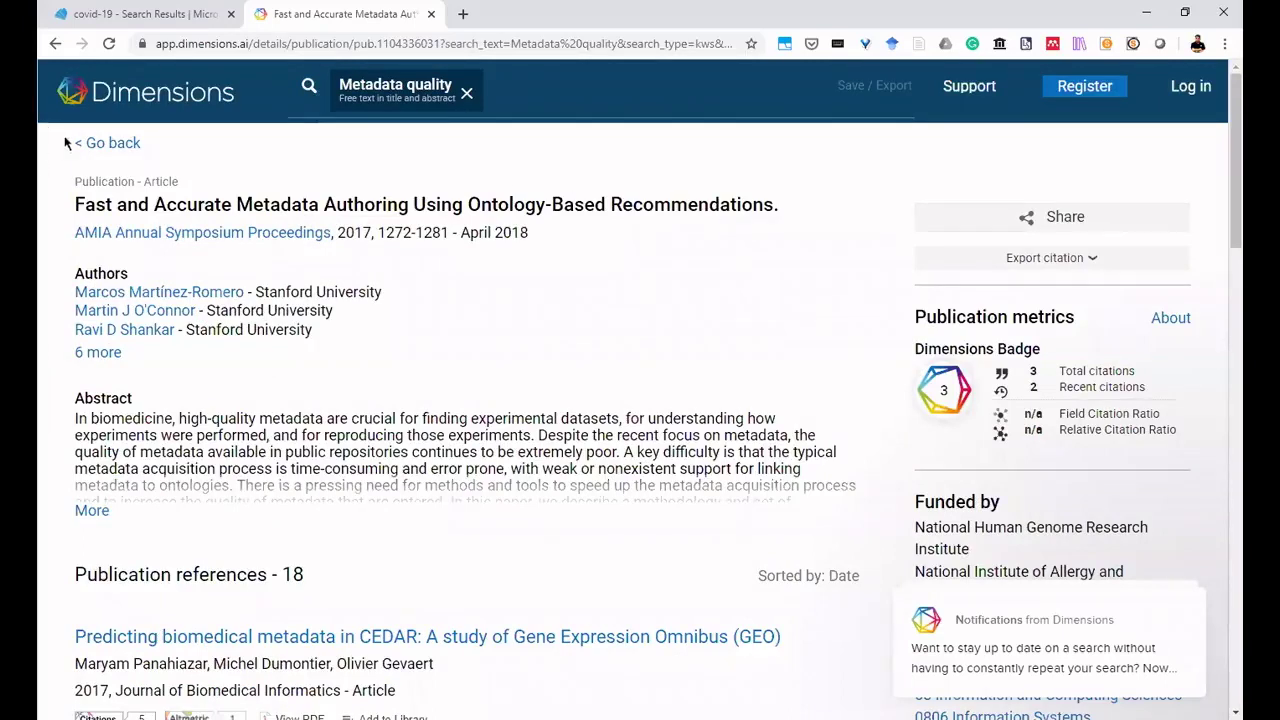
left_click(95, 143)
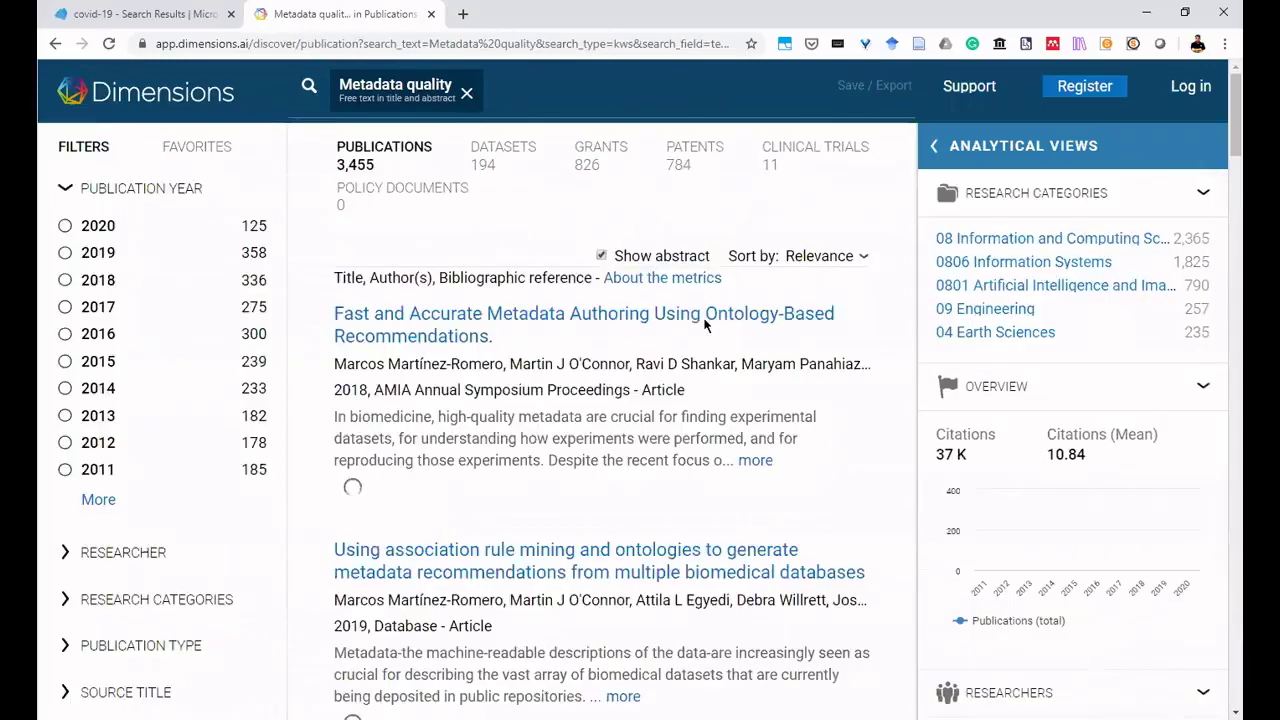
left_click(932, 150)
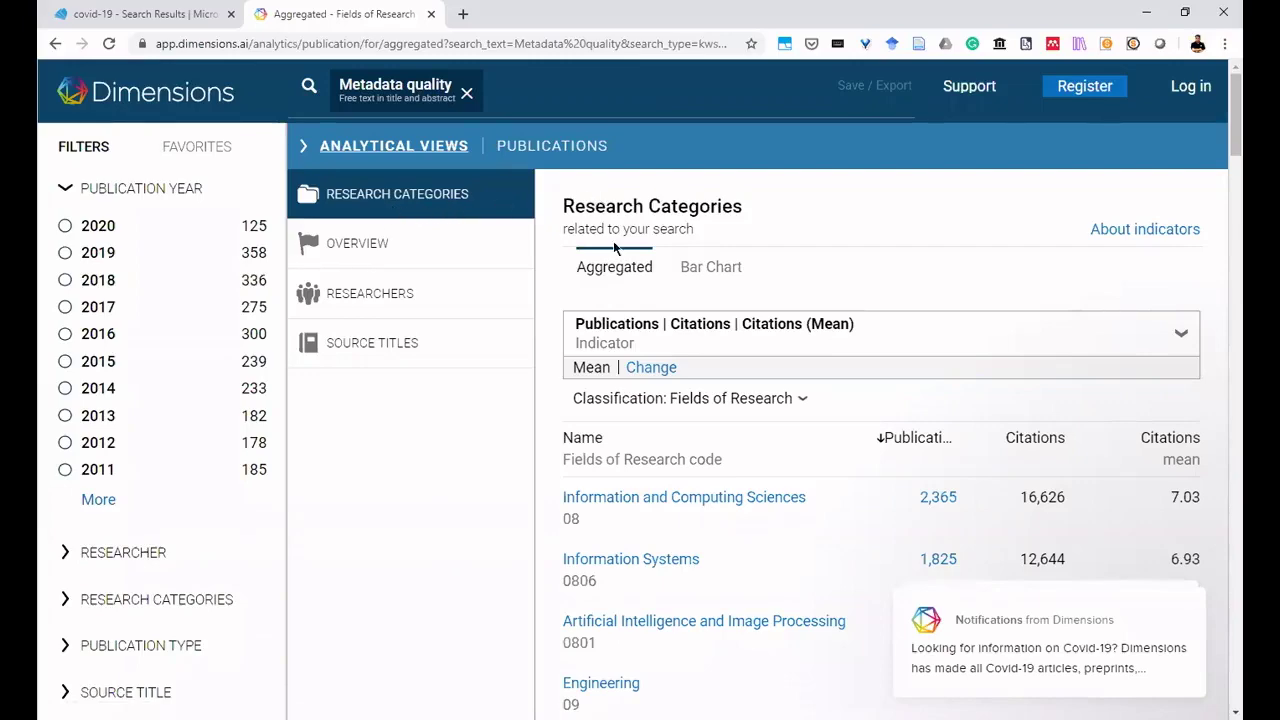
Examine the aggregated Fields of Research table, comparing publications, citations and mean citations per field down to Library and Information Studies.
scroll(615, 250, "down", 1)
scroll(795, 333, "down", 2)
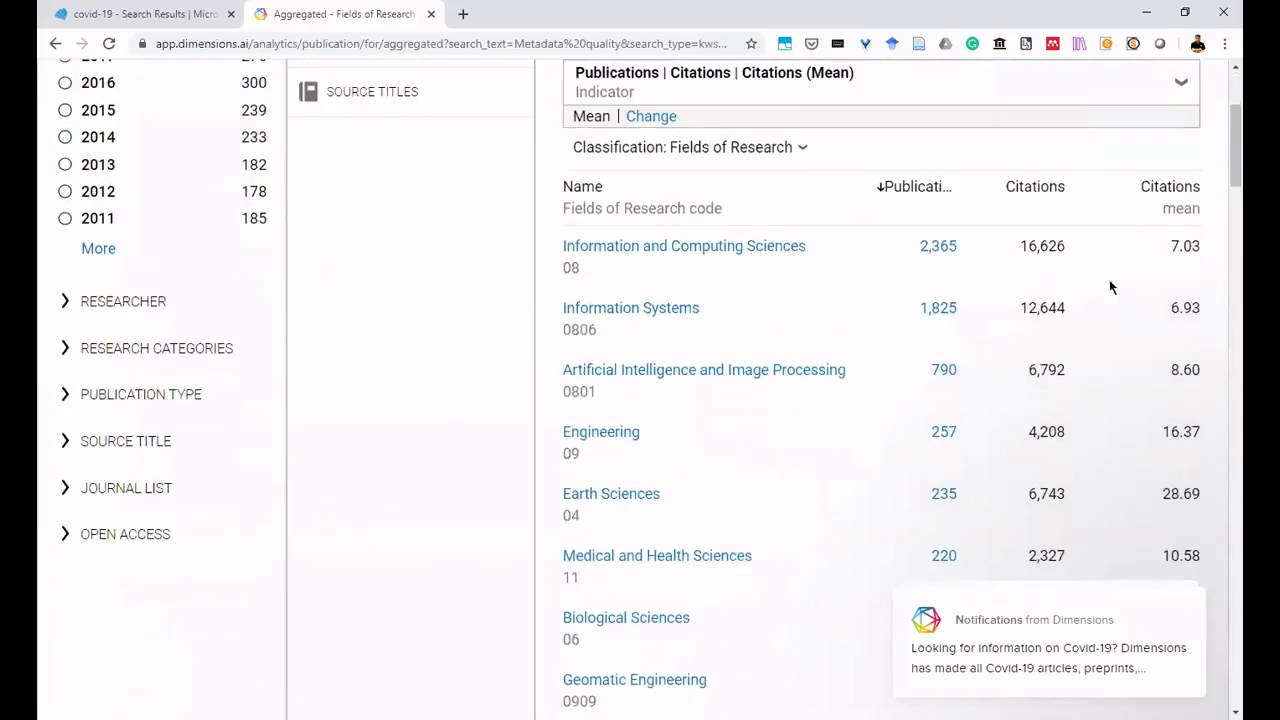
scroll(1025, 265, "up", 3)
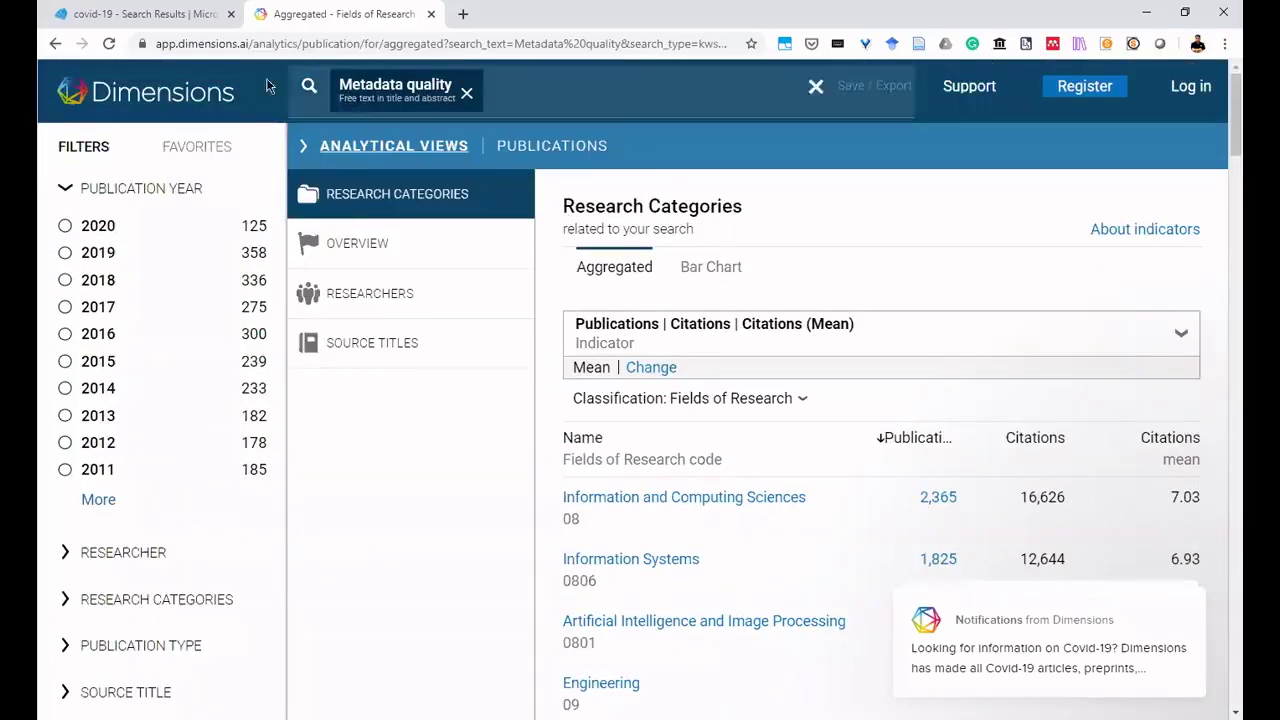
scroll(1075, 334, "down", 4)
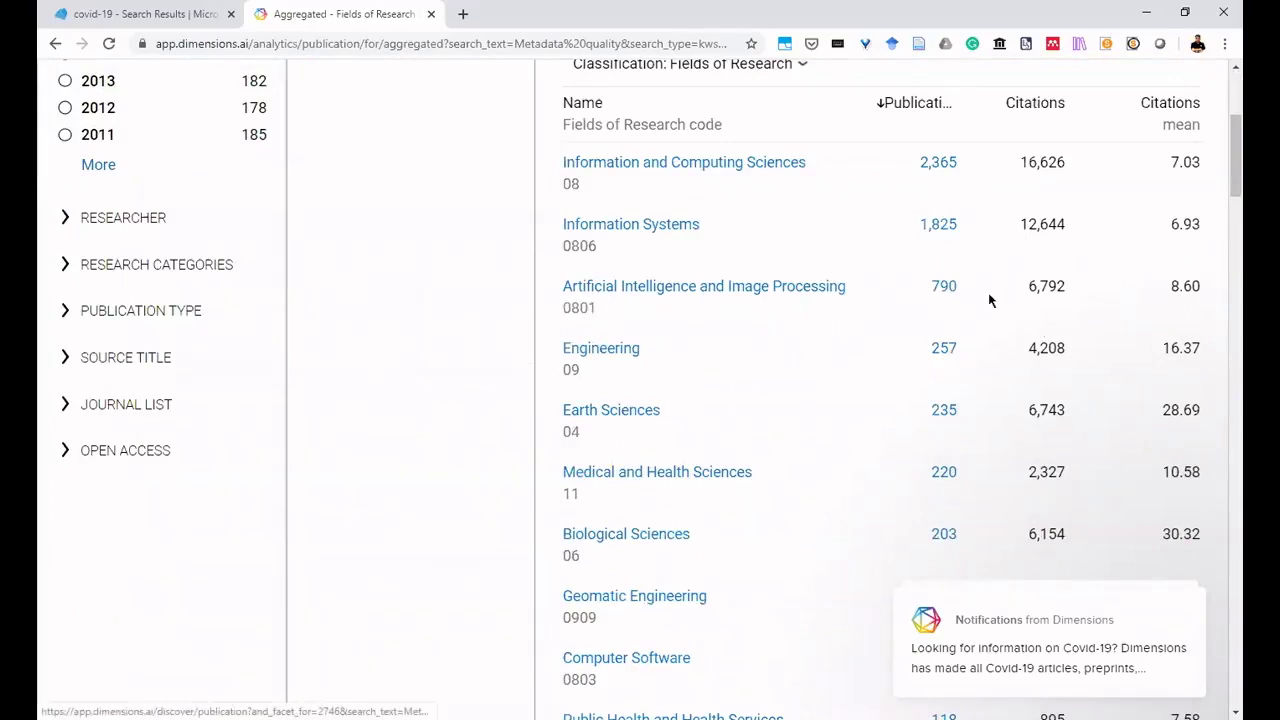
scroll(743, 446, "down", 3)
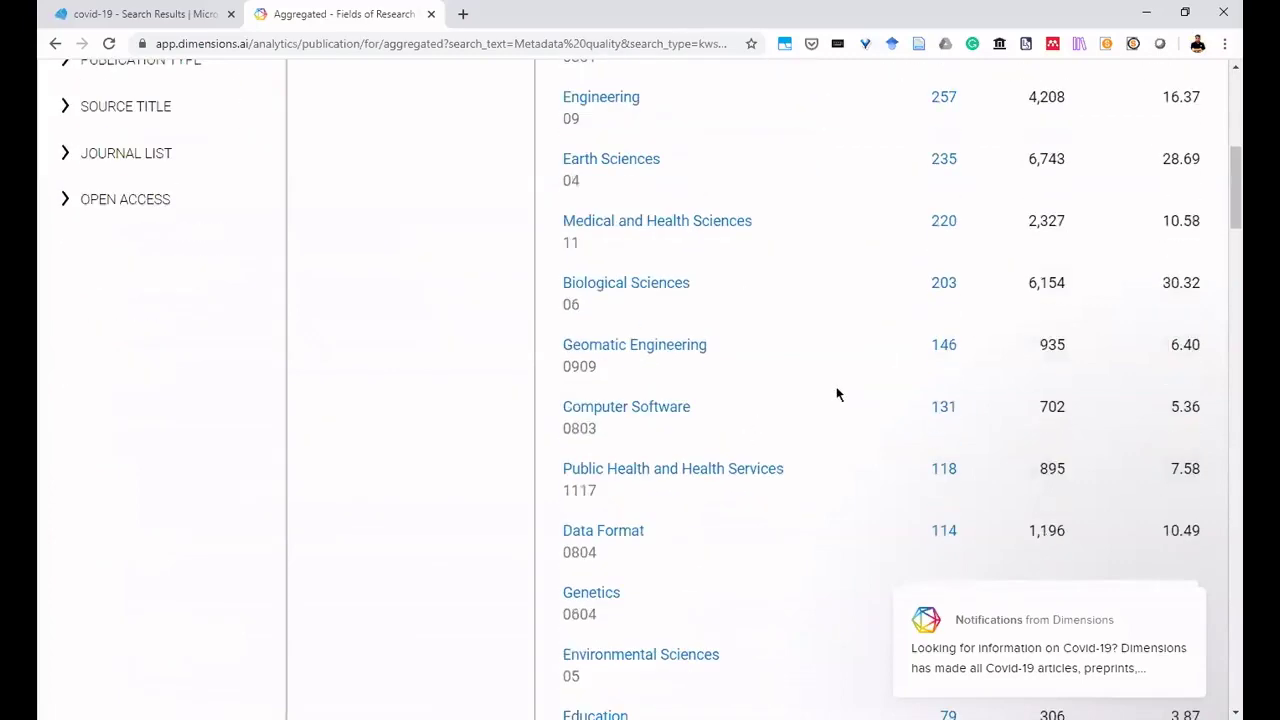
scroll(751, 414, "down", 5)
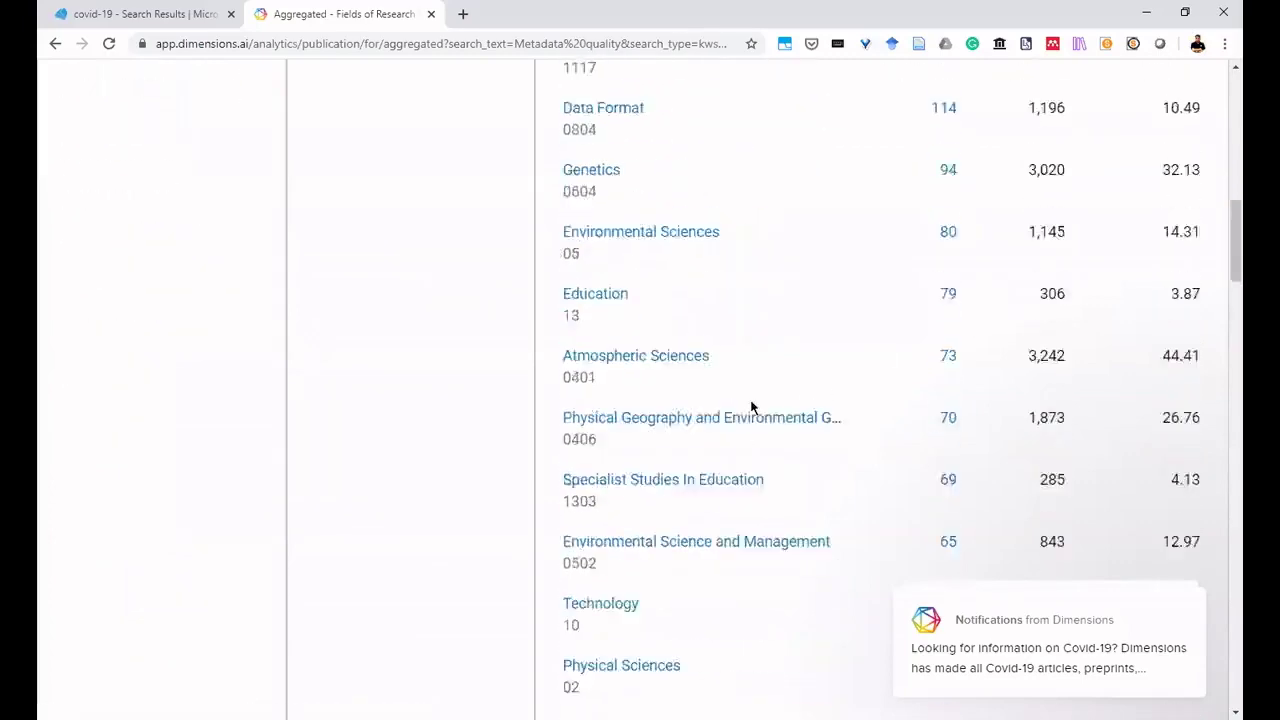
scroll(751, 407, "down", 2)
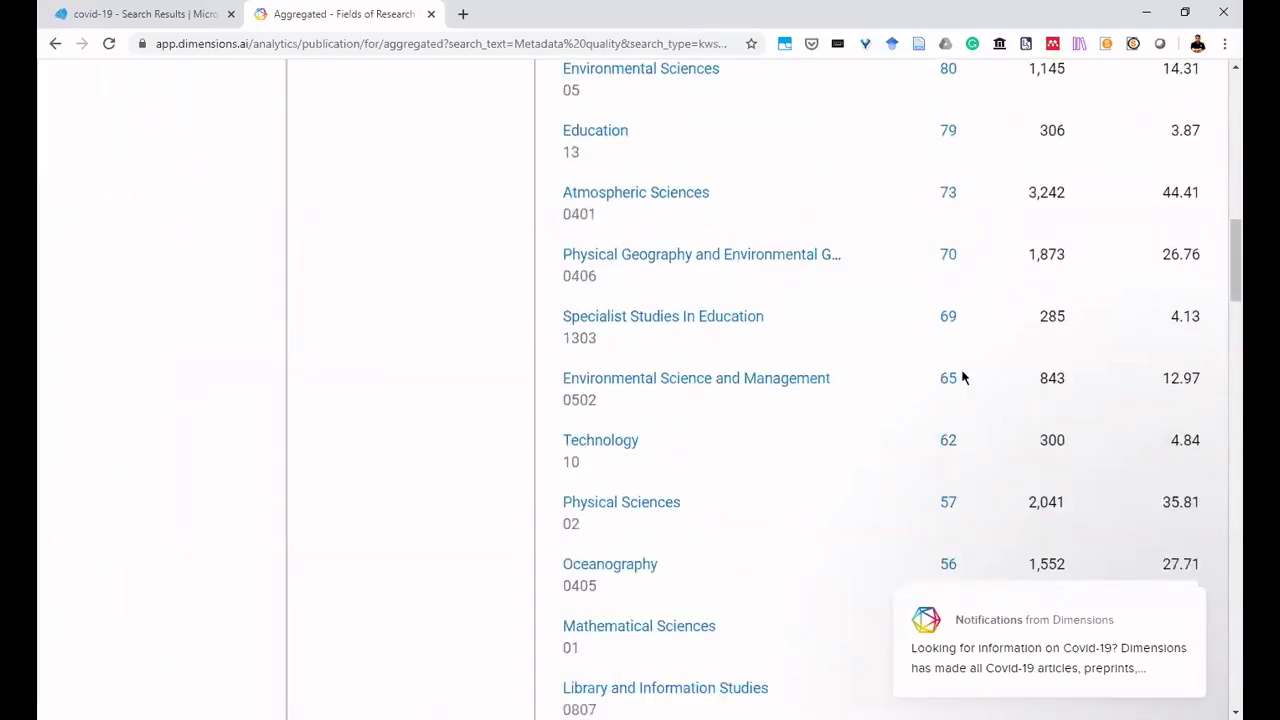
scroll(962, 377, "down", 4)
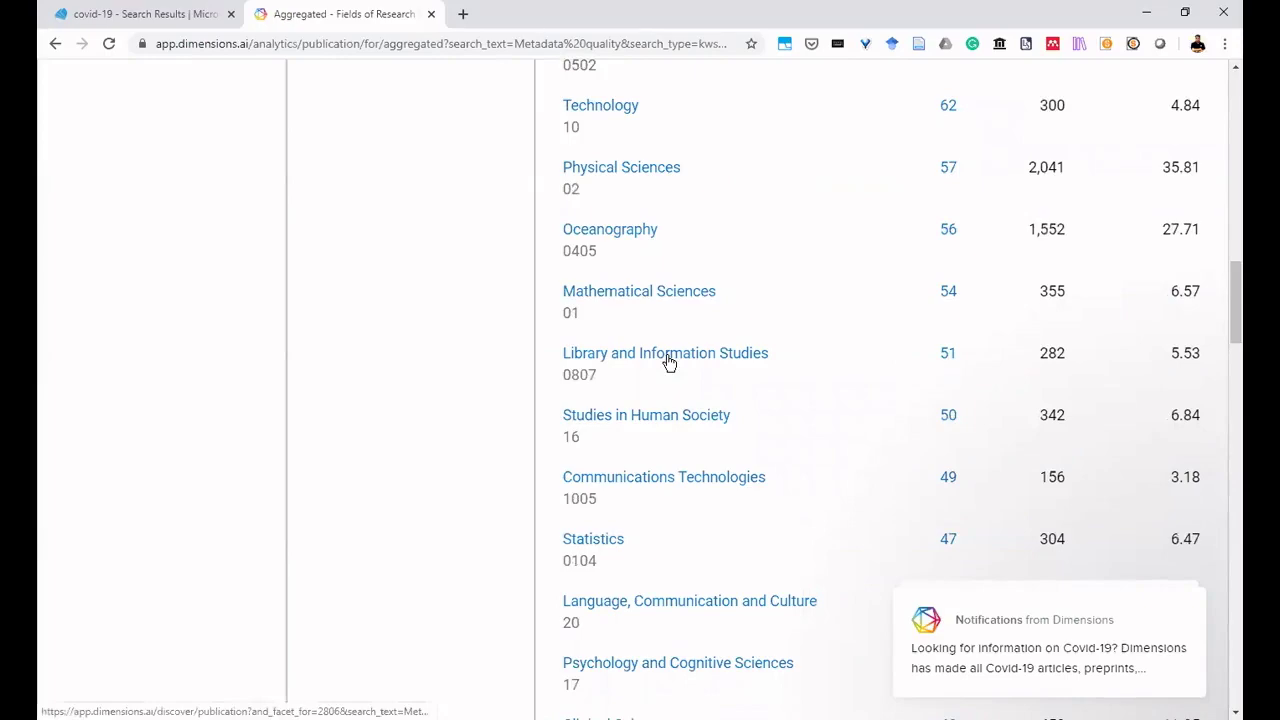
Examine the rest of the aggregated Fields of Research table, comparing publications and citations for the lower-ranked fields.
scroll(403, 374, "down", 15)
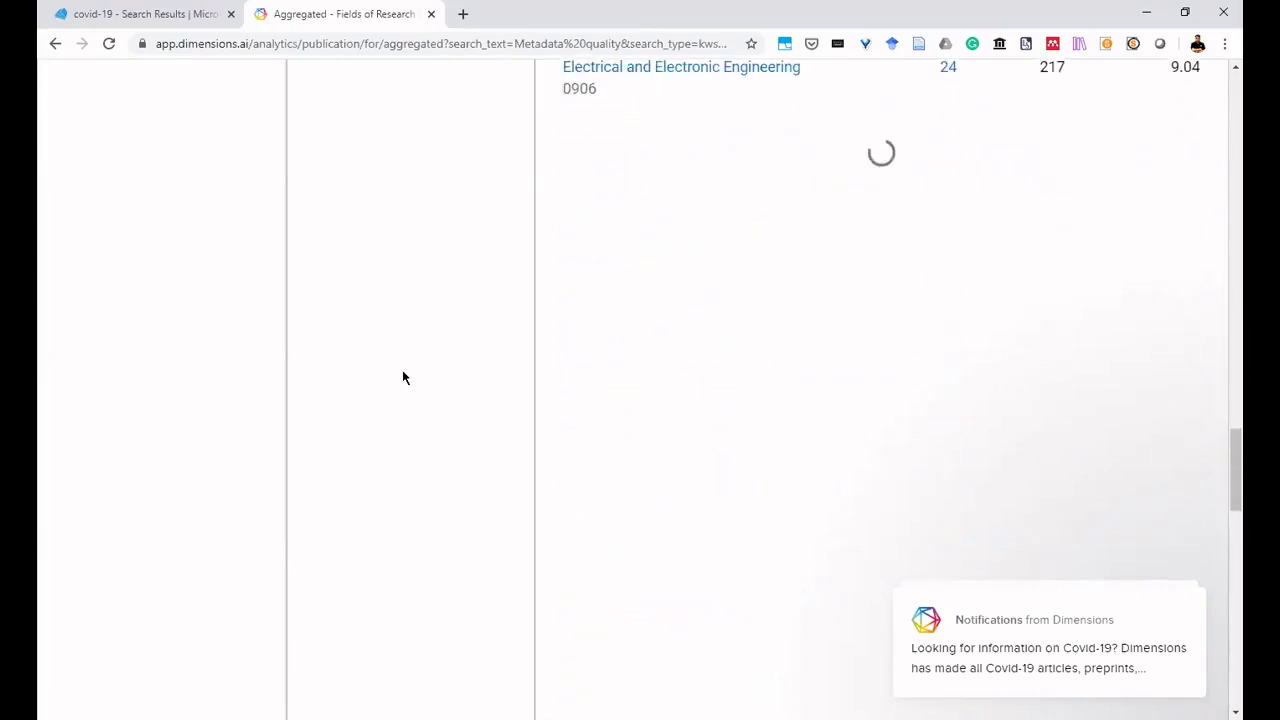
scroll(410, 378, "down", 10)
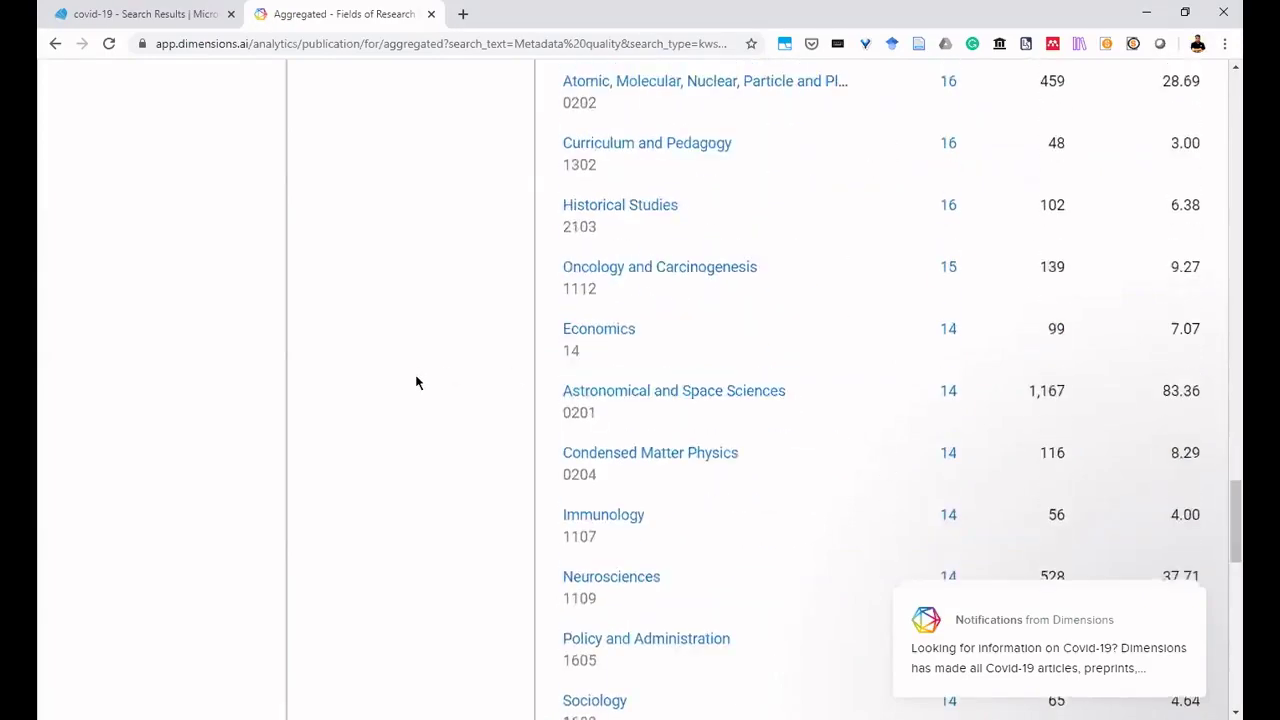
scroll(420, 379, "up", 15)
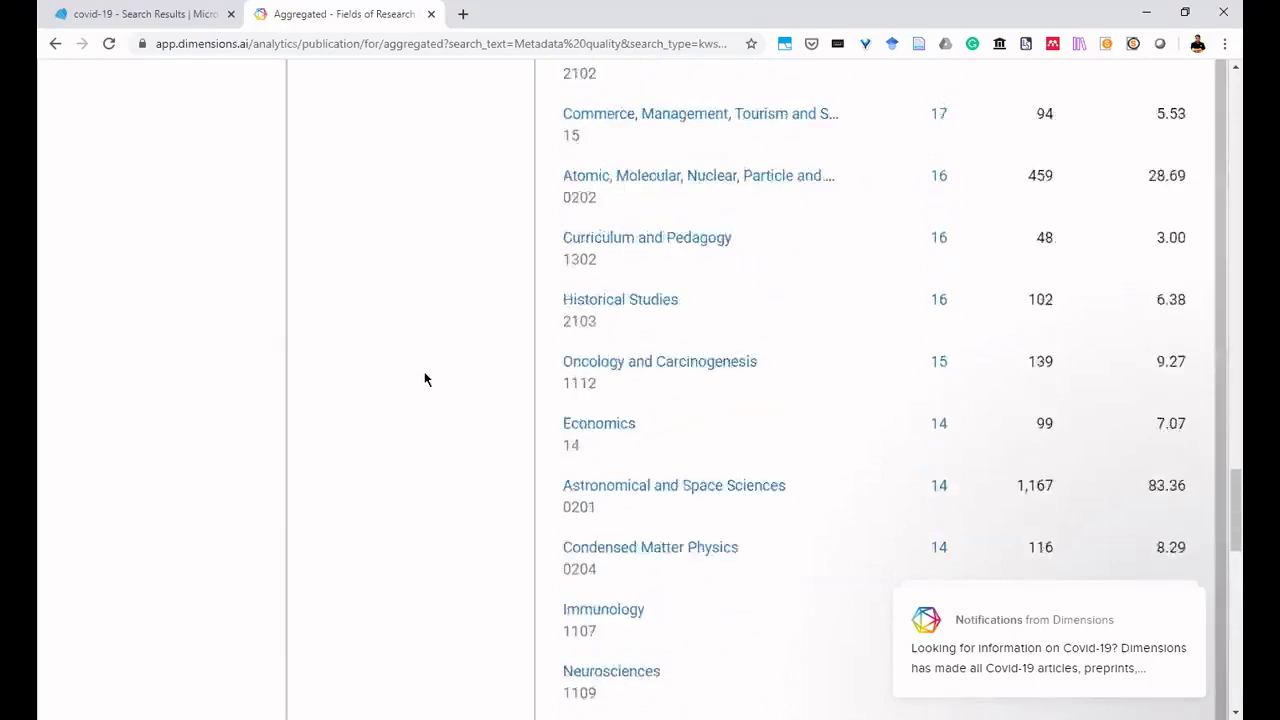
scroll(427, 379, "up", 5)
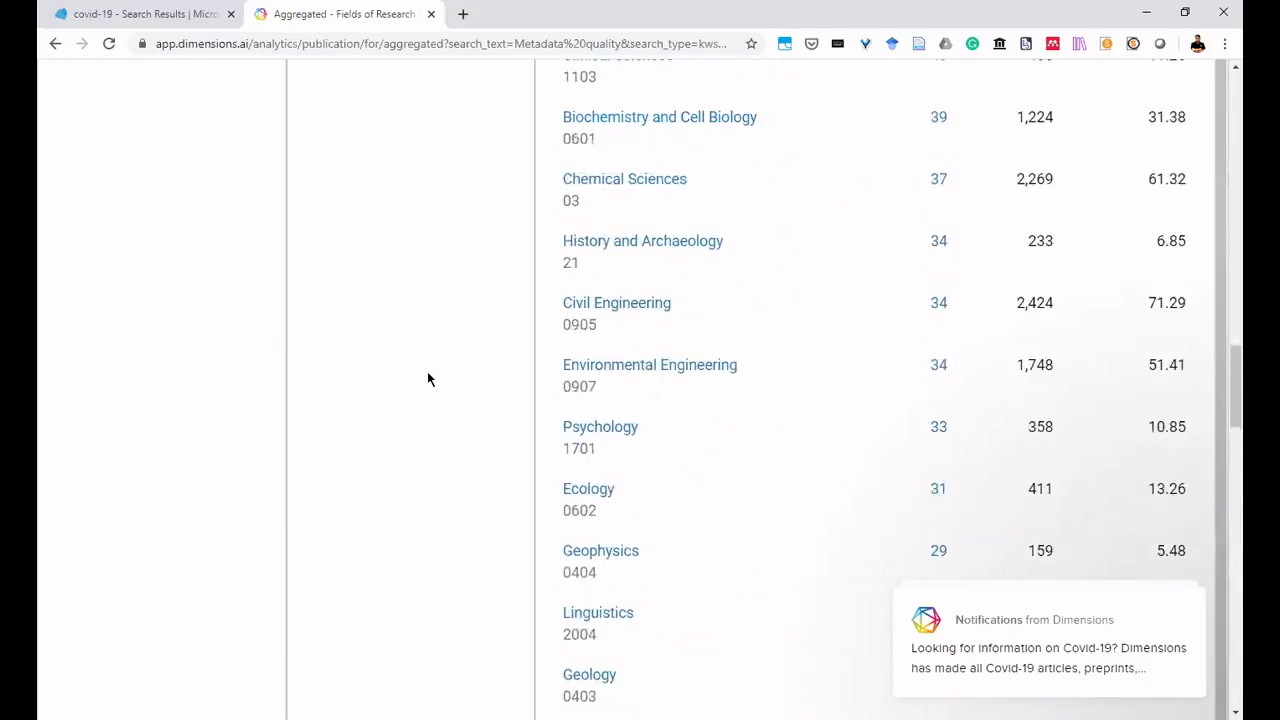
scroll(427, 379, "down", 7)
scroll(427, 379, "down", 3)
scroll(427, 379, "up", 5)
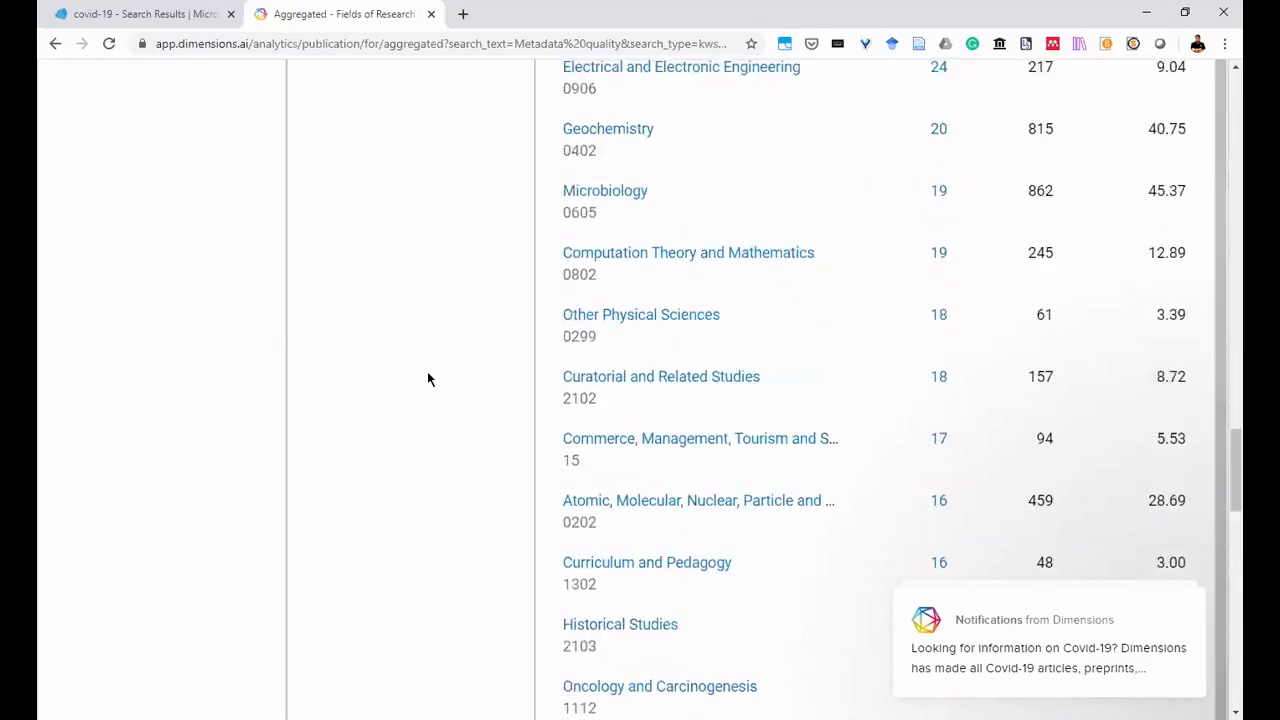
scroll(427, 379, "up", 7)
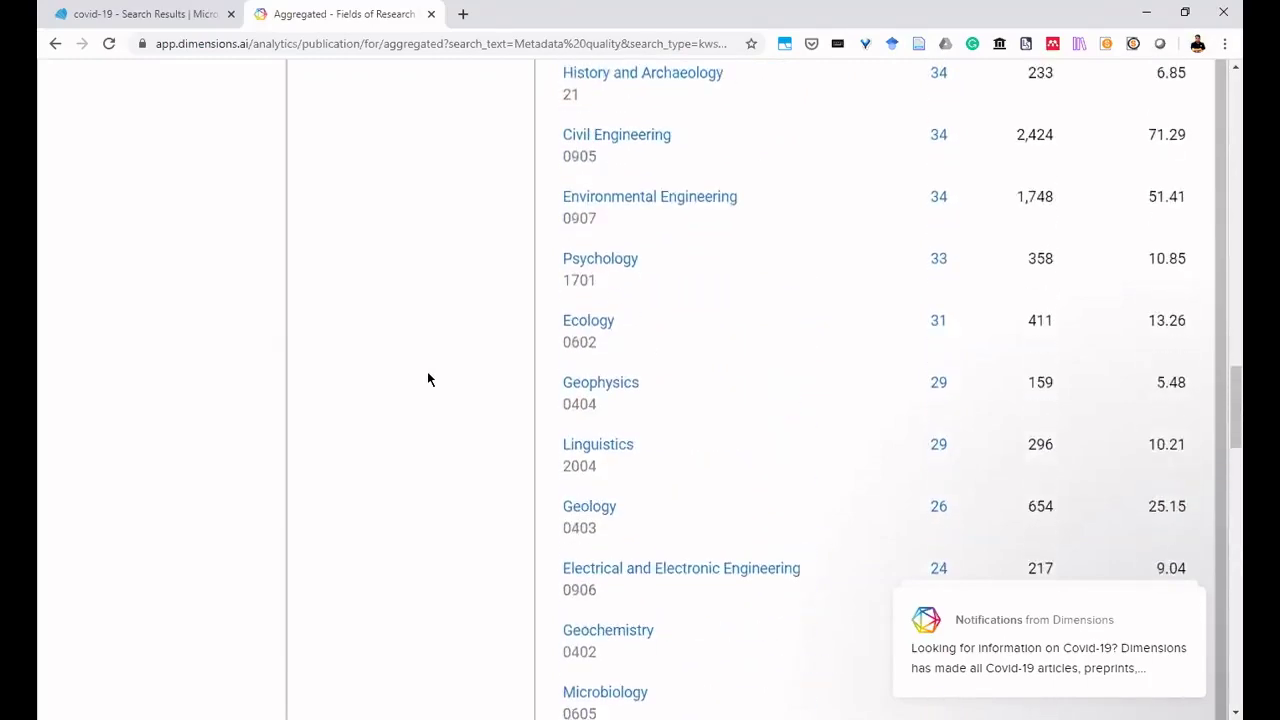
scroll(427, 379, "up", 3)
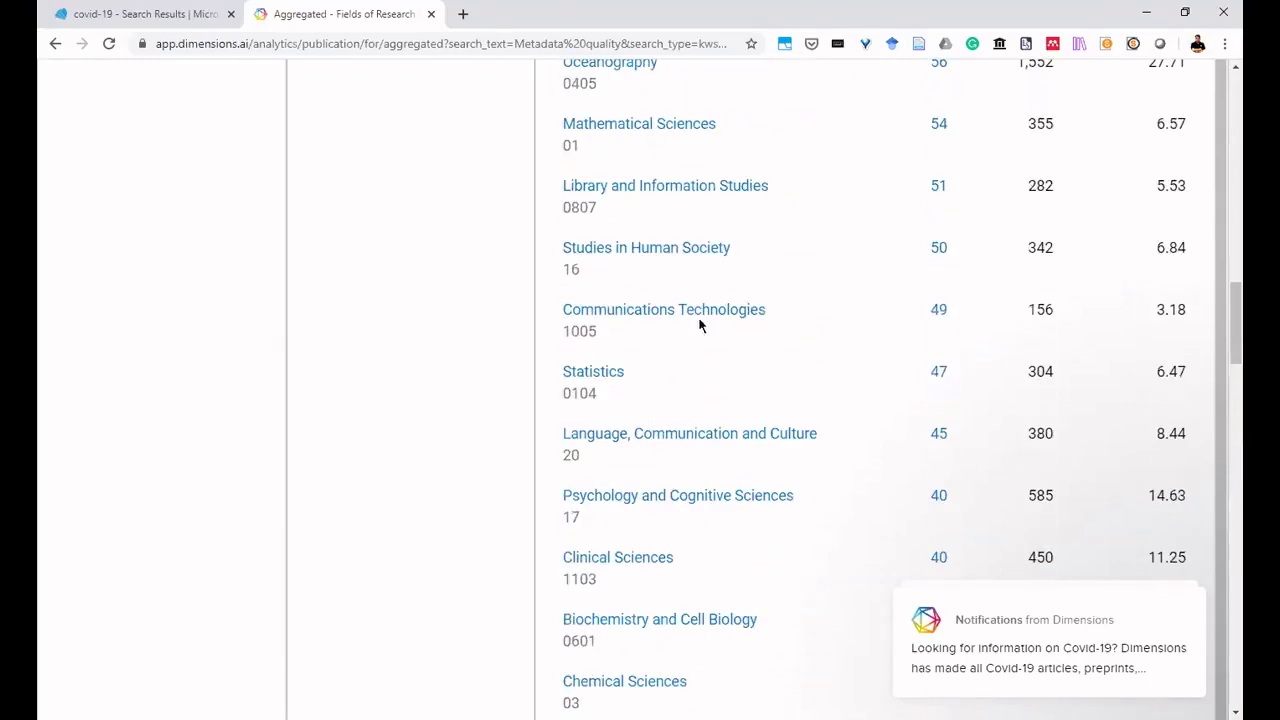
Open the "Metadata quality" publications in Library and Information Studies and look through the listed articles.
left_click(681, 196)
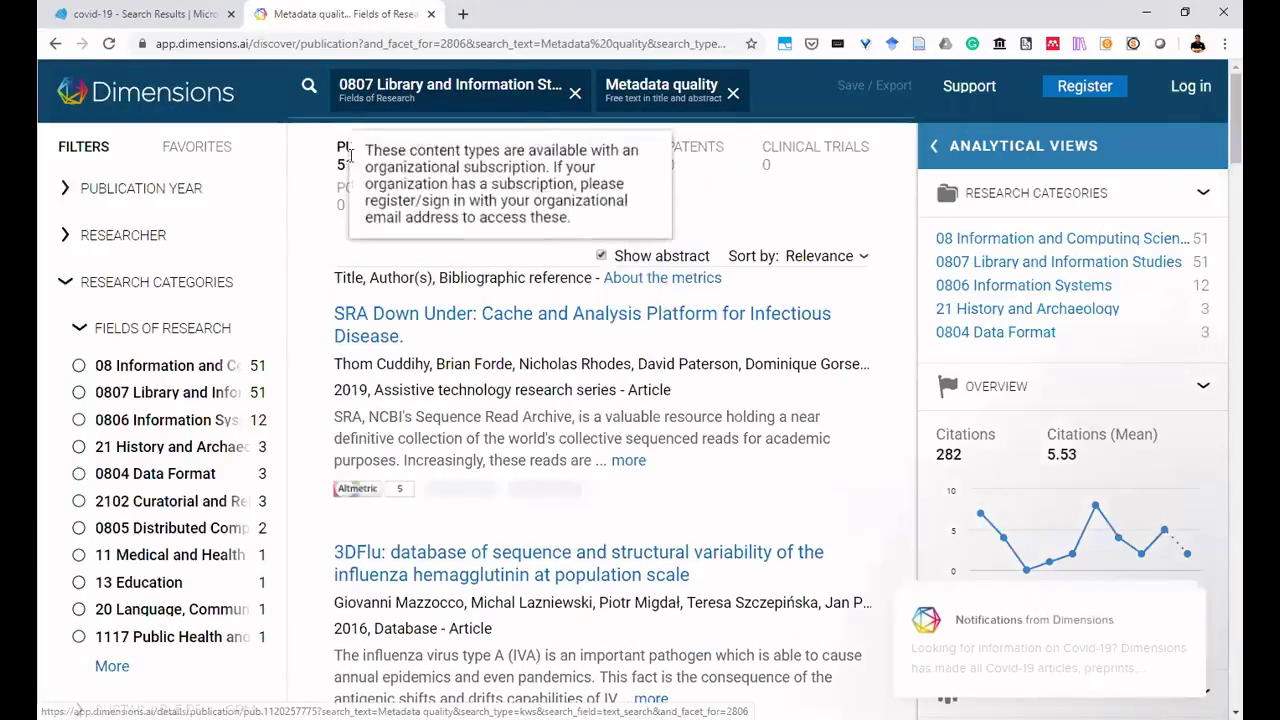
scroll(545, 433, "down", 1)
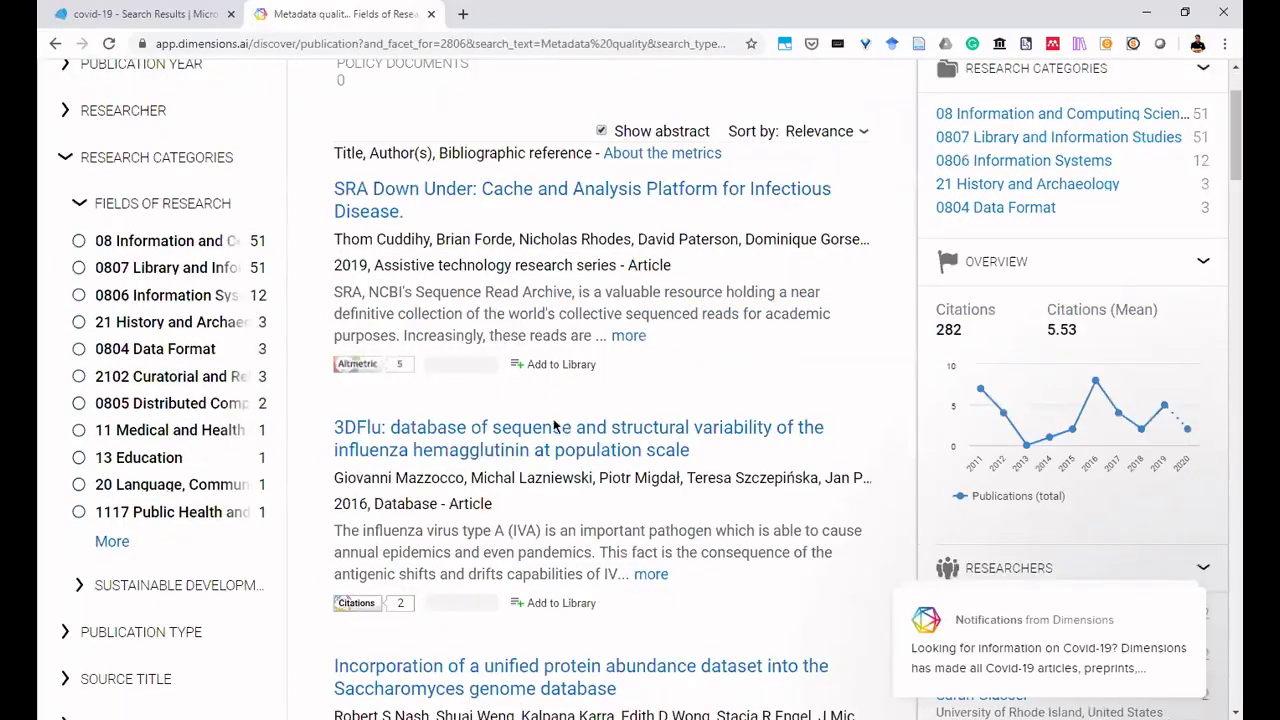
scroll(550, 411, "down", 10)
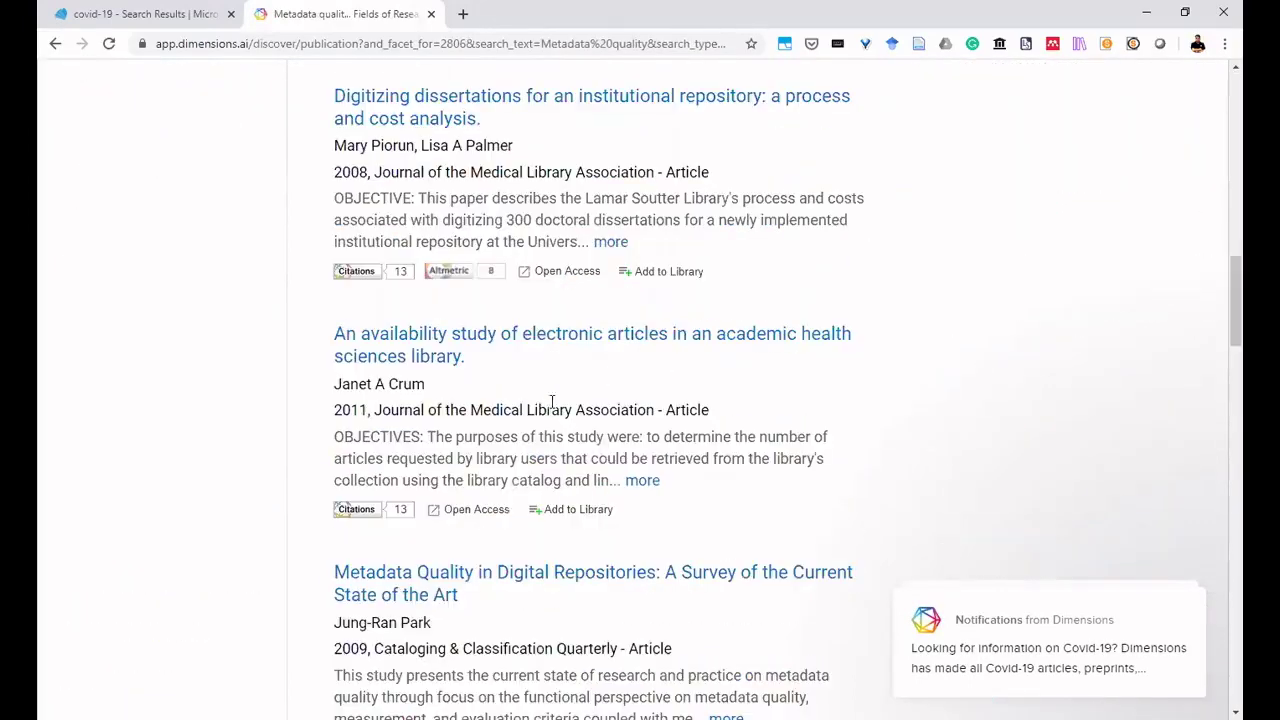
scroll(605, 397, "down", 3)
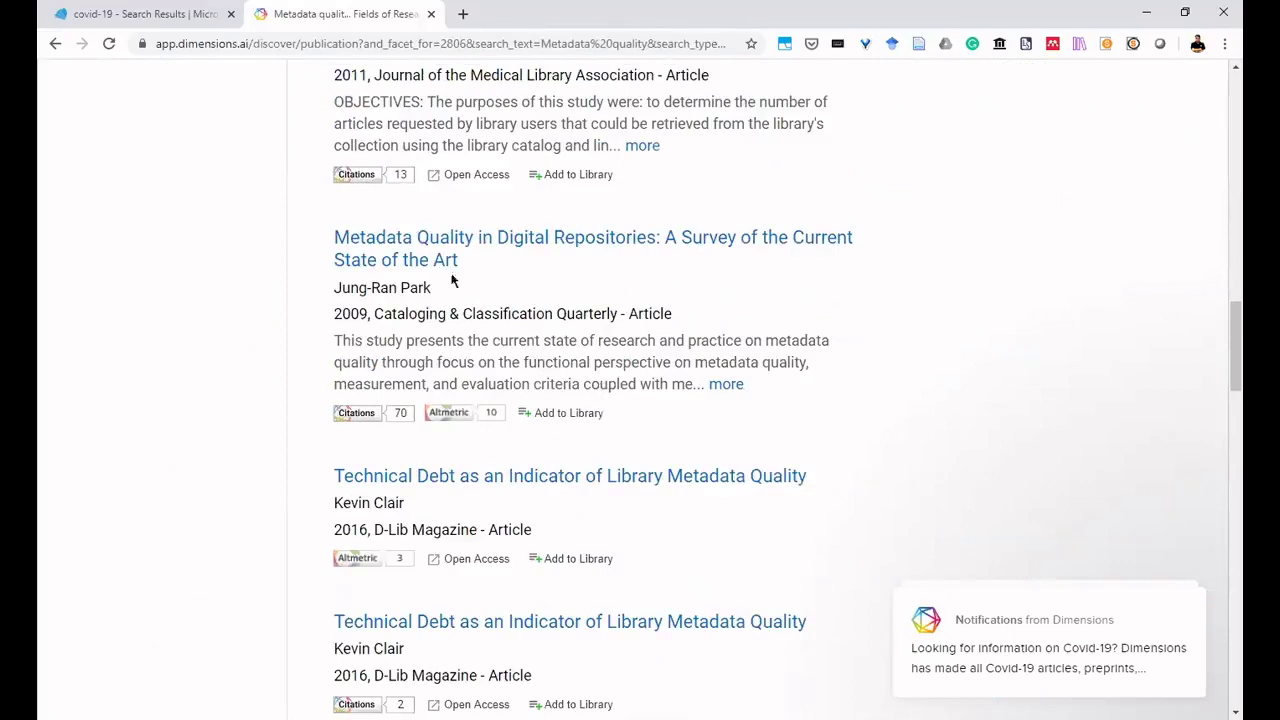
scroll(786, 340, "down", 3)
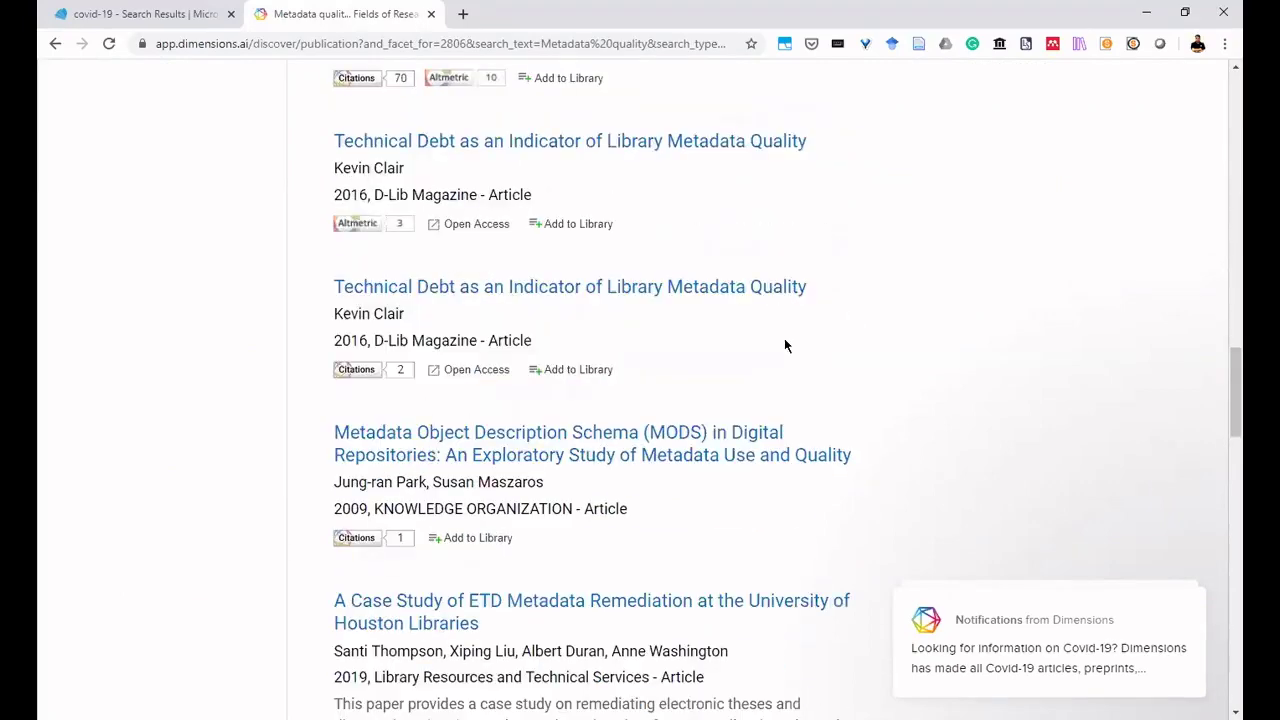
scroll(785, 345, "down", 5)
scroll(785, 340, "down", 3)
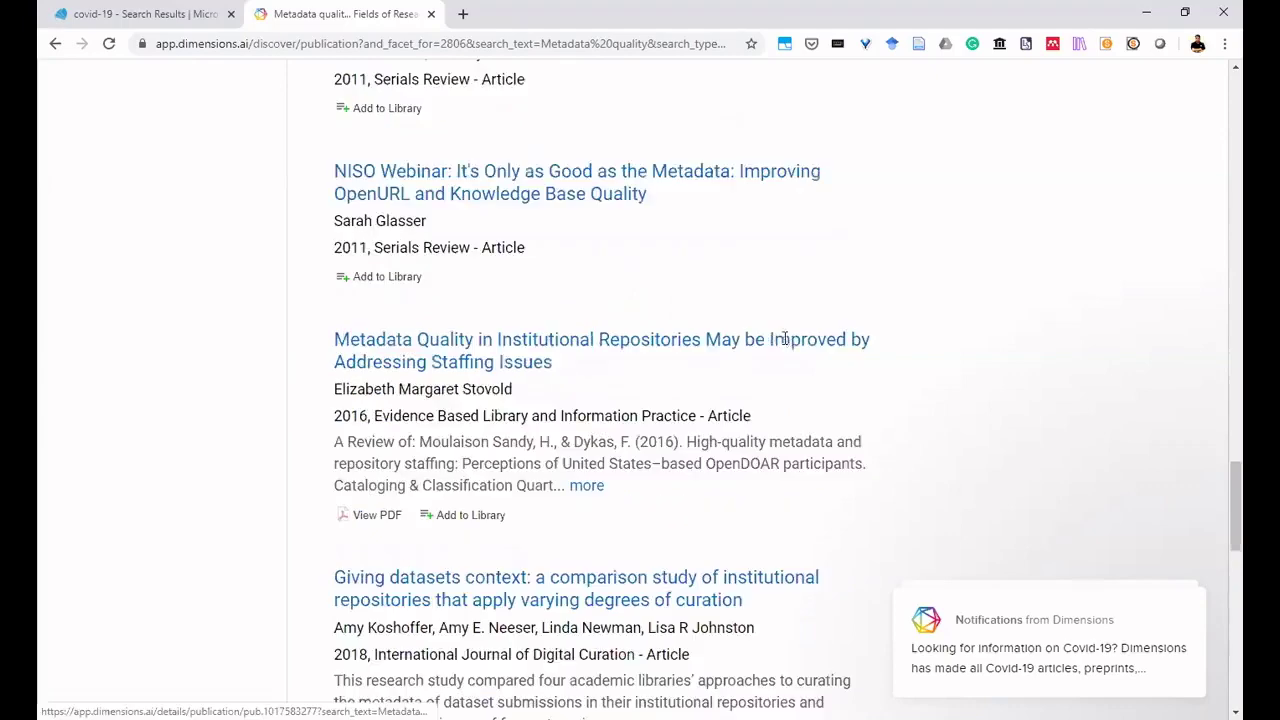
scroll(785, 340, "down", 3)
scroll(786, 343, "down", 5)
scroll(786, 345, "up", 15)
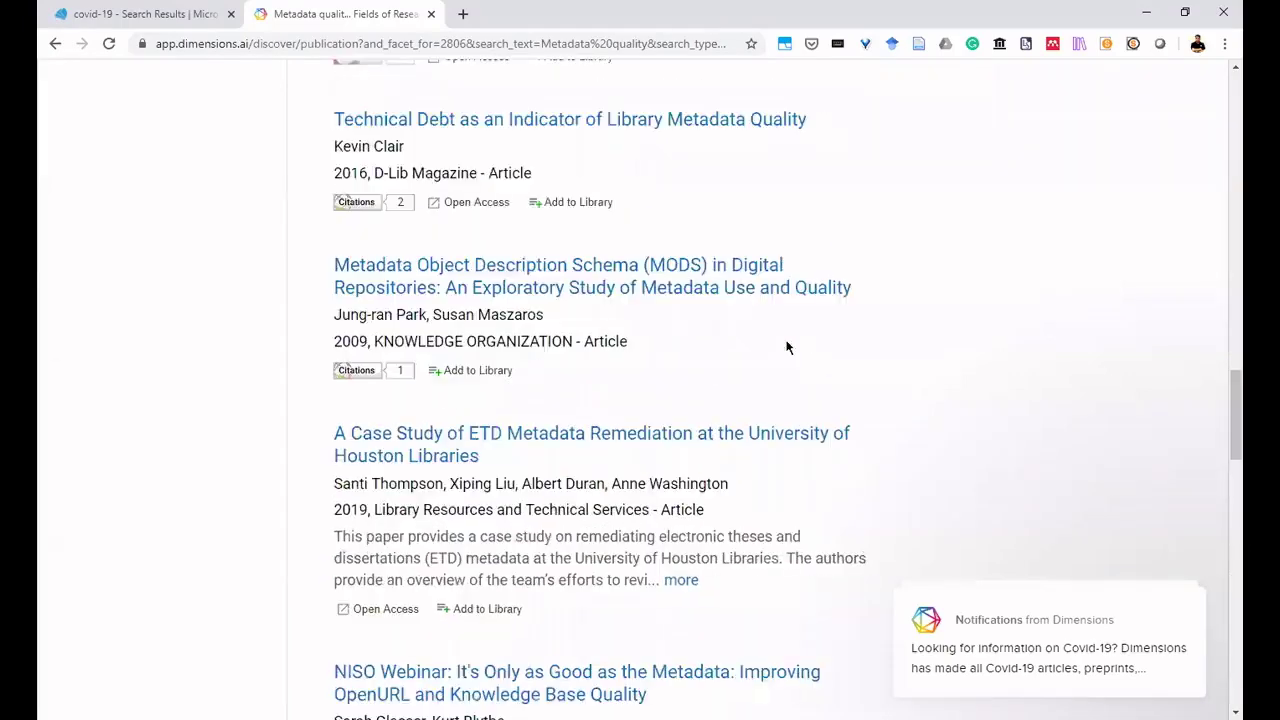
scroll(786, 345, "up", 15)
scroll(785, 343, "up", 5)
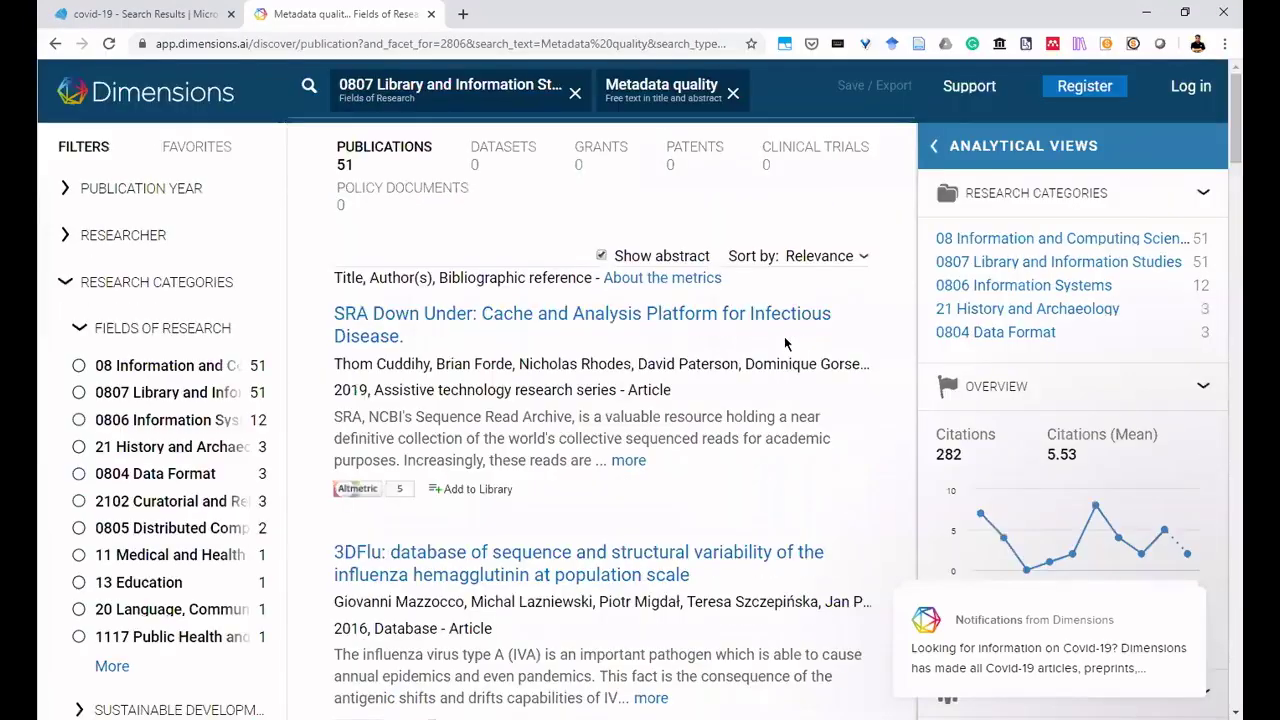
Open the Overview analytical view for these publications, clear the notifications and inspect the yearly publications chart, including the 2020 point.
left_click(947, 168)
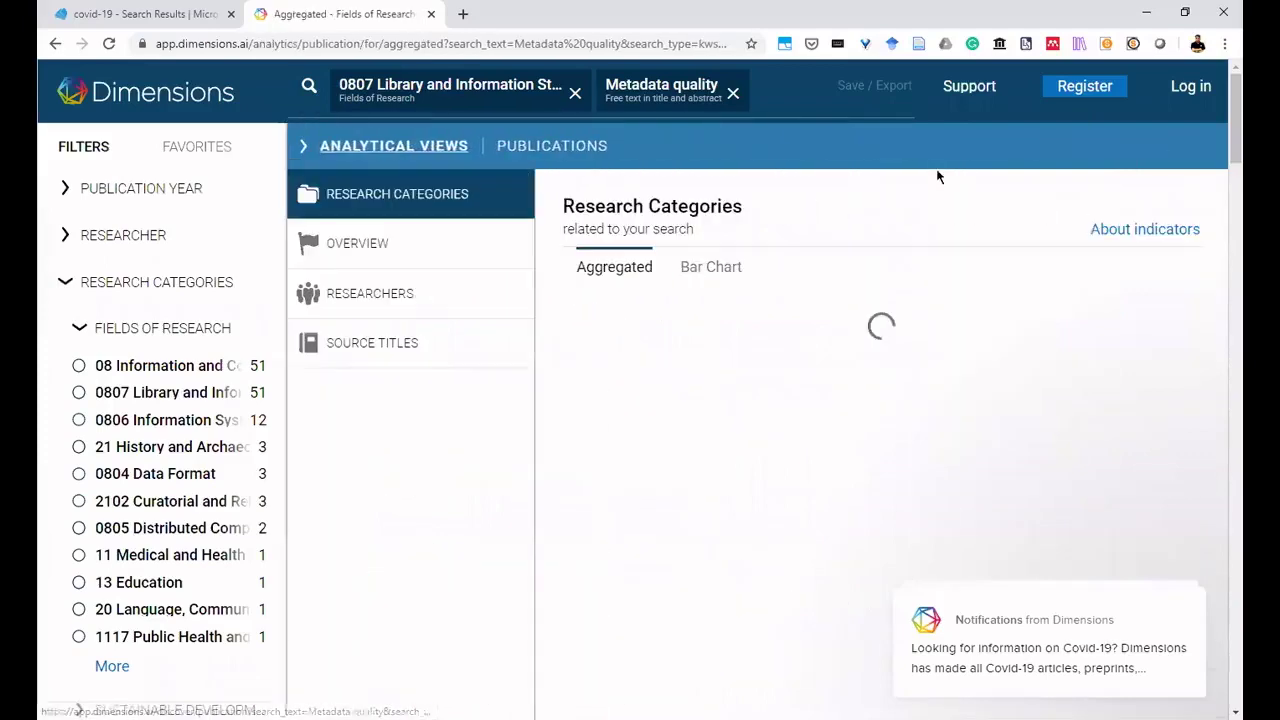
left_click(429, 266)
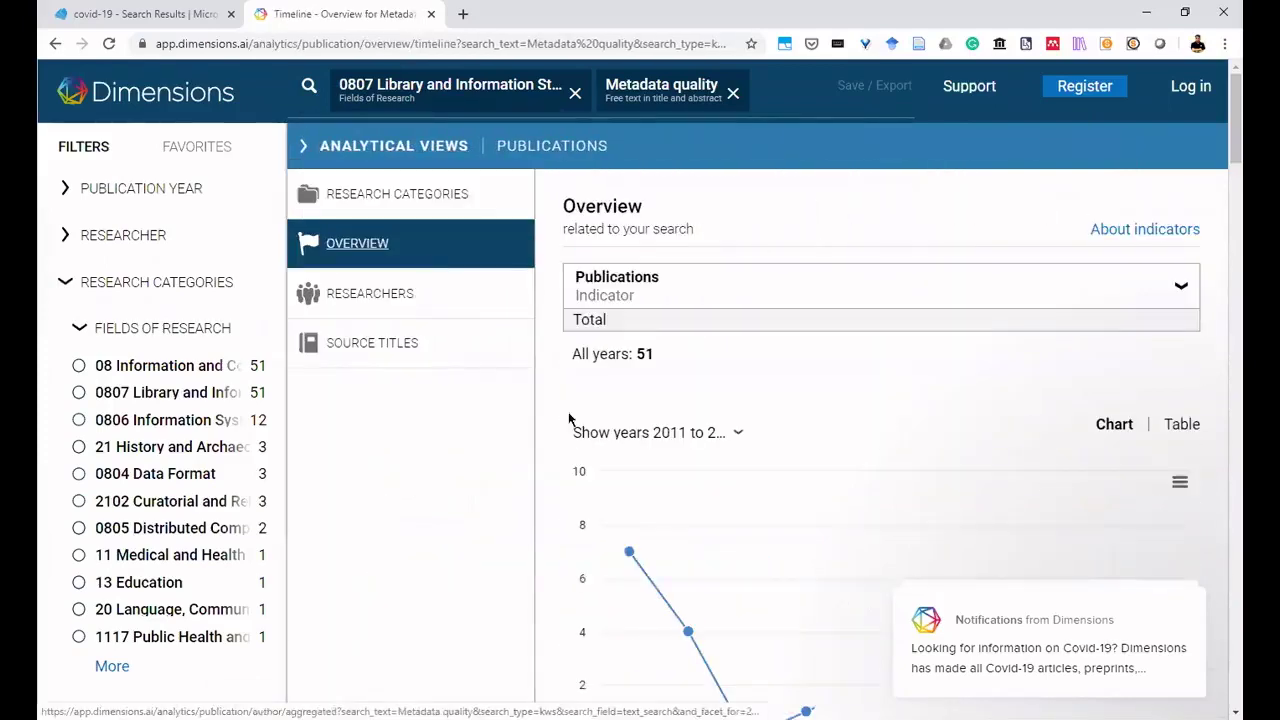
scroll(710, 382, "down", 2)
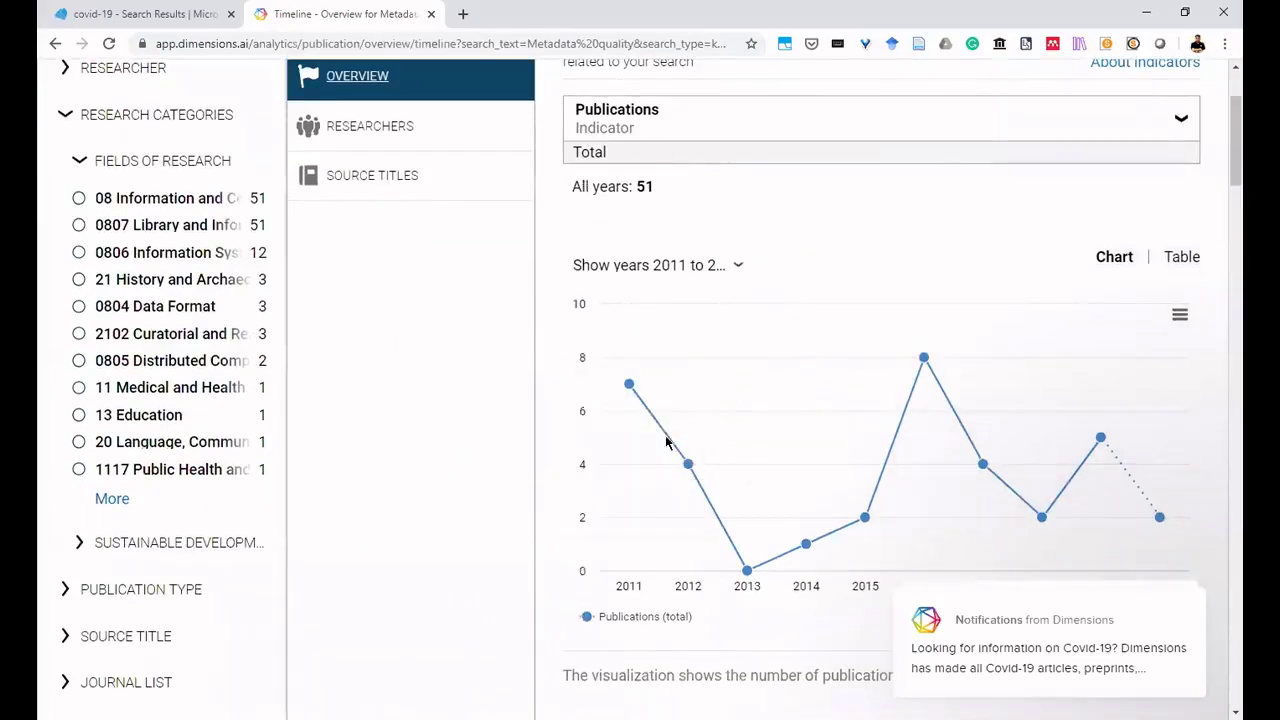
mouse_move(747, 568)
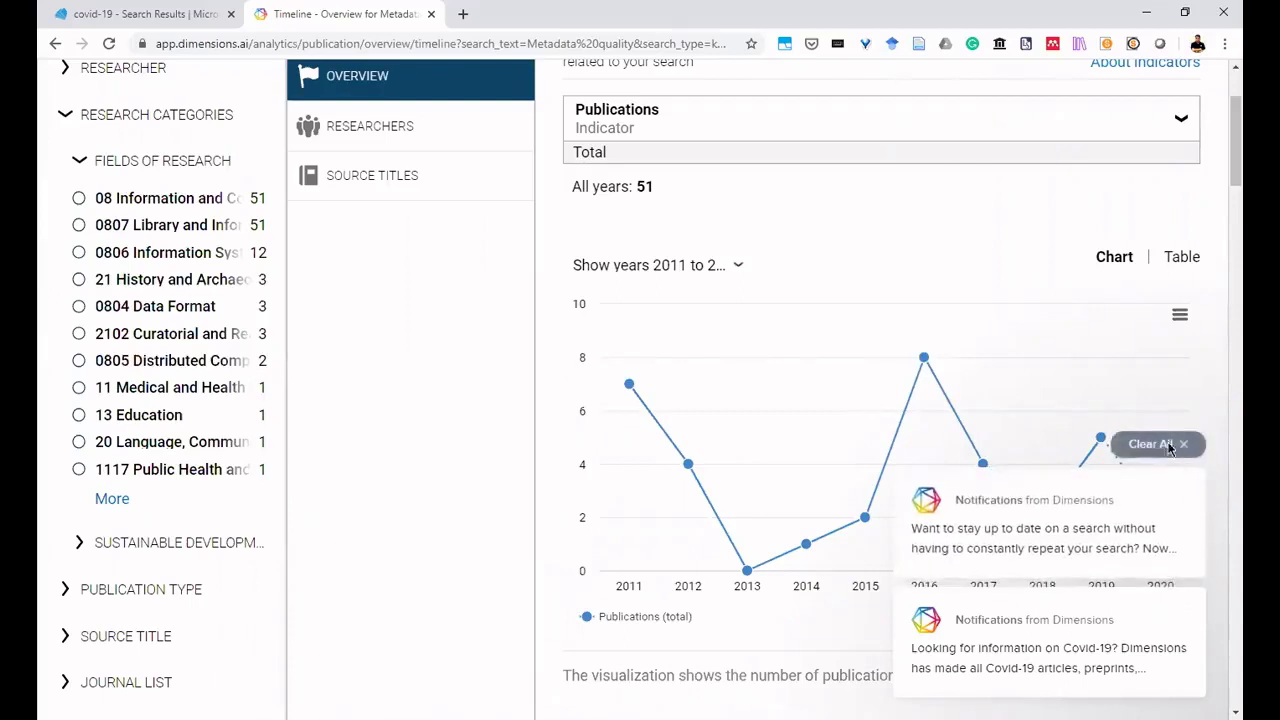
left_click(1160, 445)
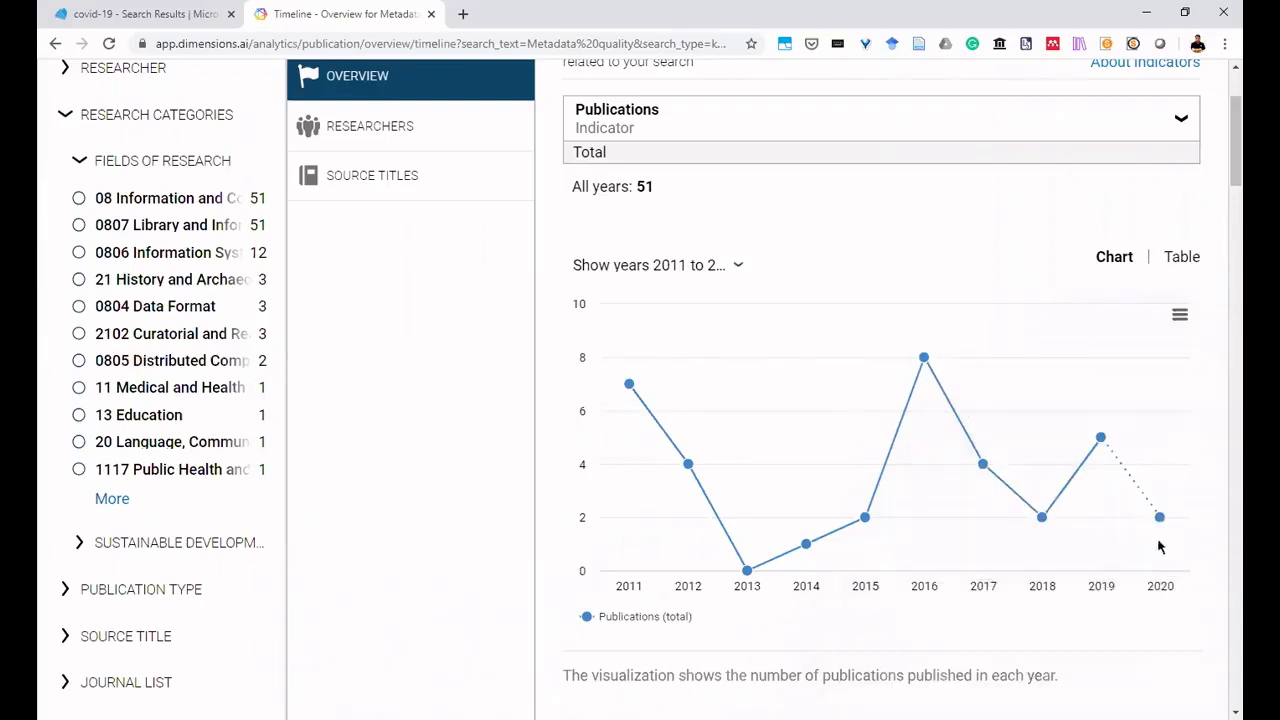
mouse_move(1160, 518)
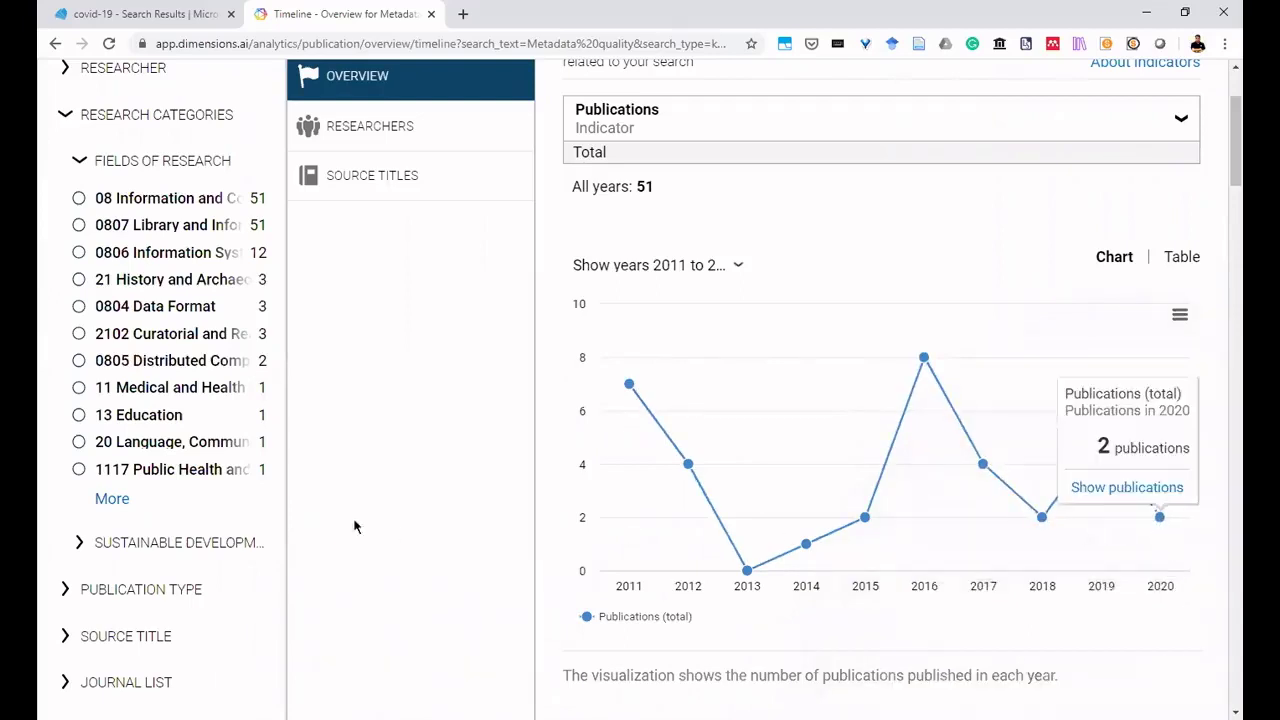
scroll(512, 545, "down", 3)
scroll(509, 543, "up", 5)
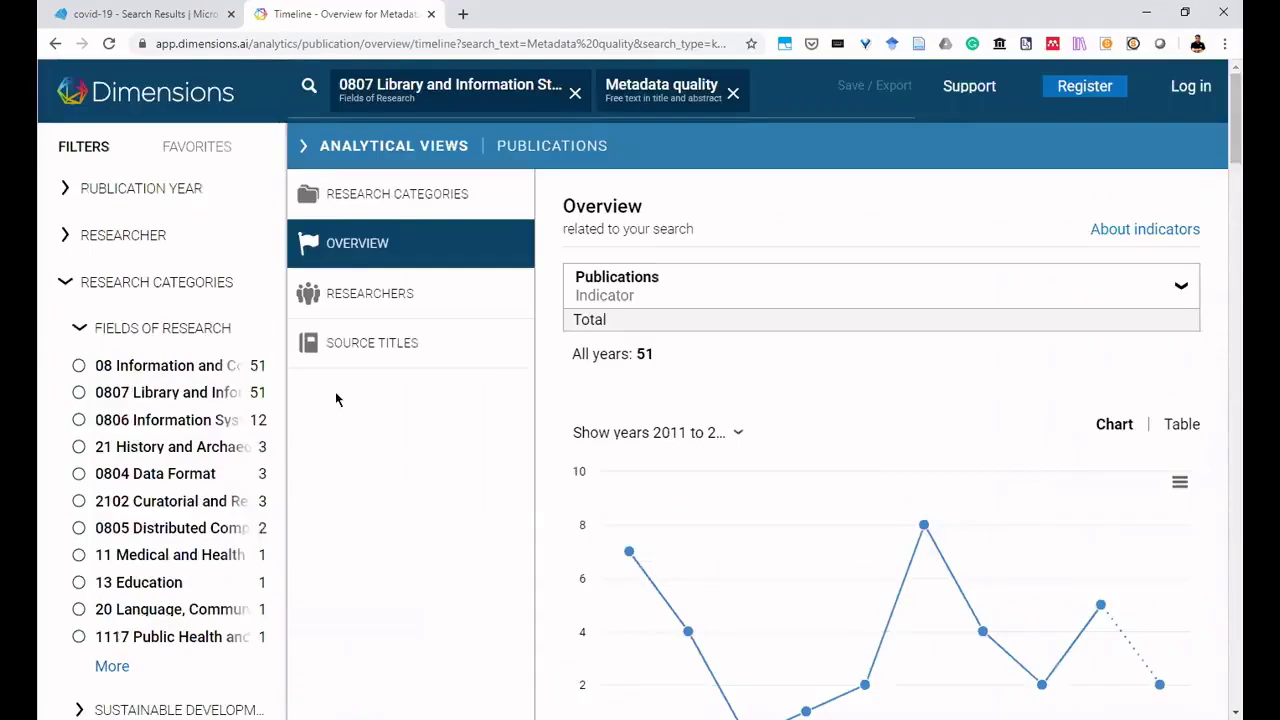
Open the Researchers analytical view and examine the researchers' organizations, publications and citations.
left_click(355, 298)
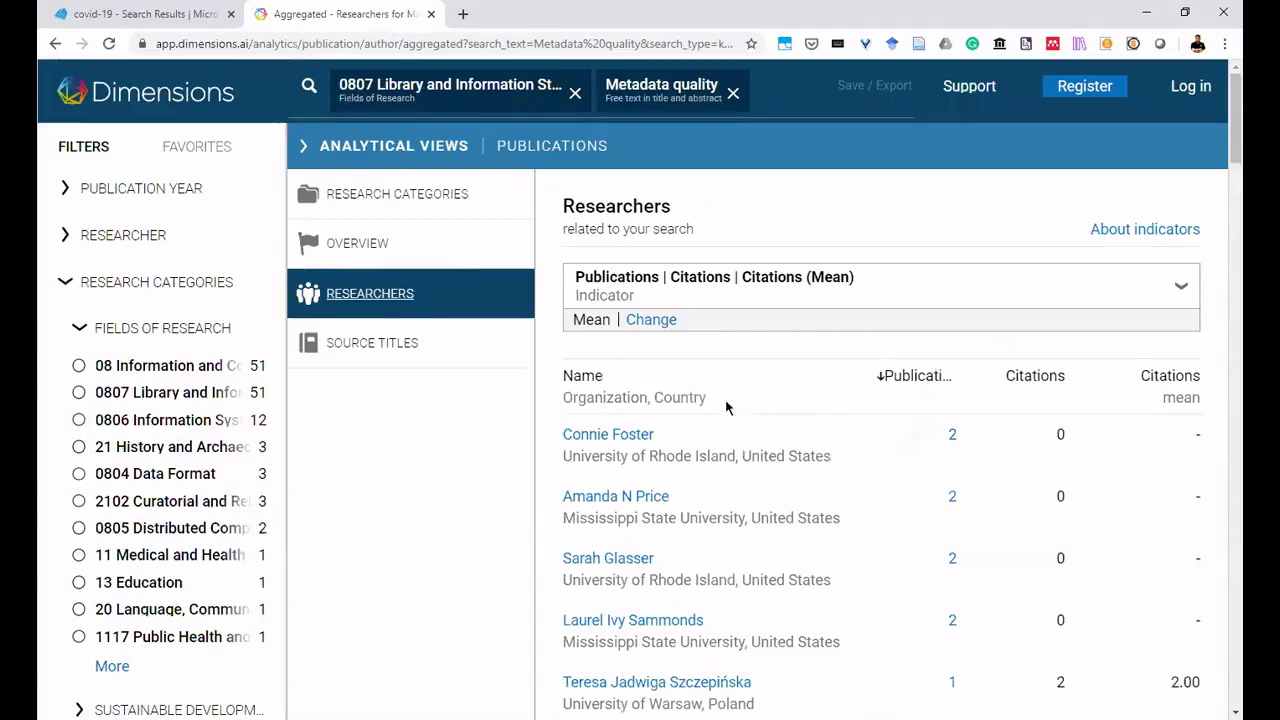
scroll(729, 403, "down", 3)
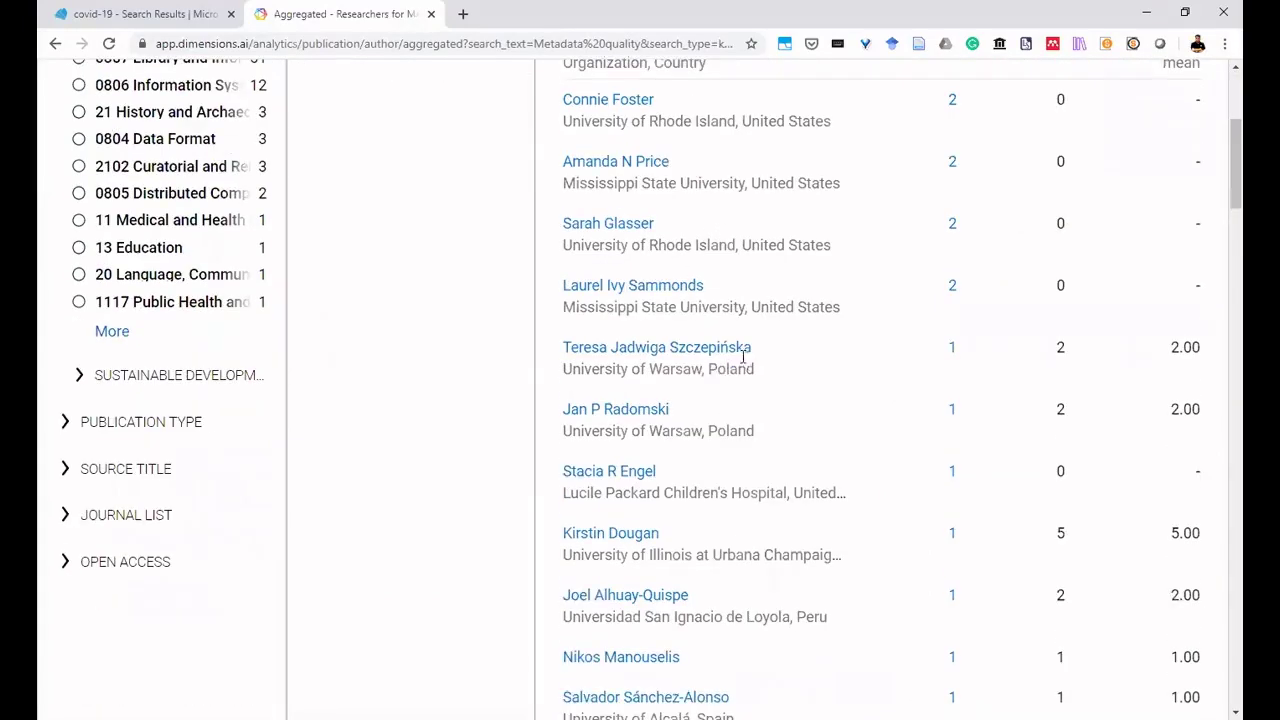
scroll(743, 360, "down", 3)
scroll(740, 361, "up", 6)
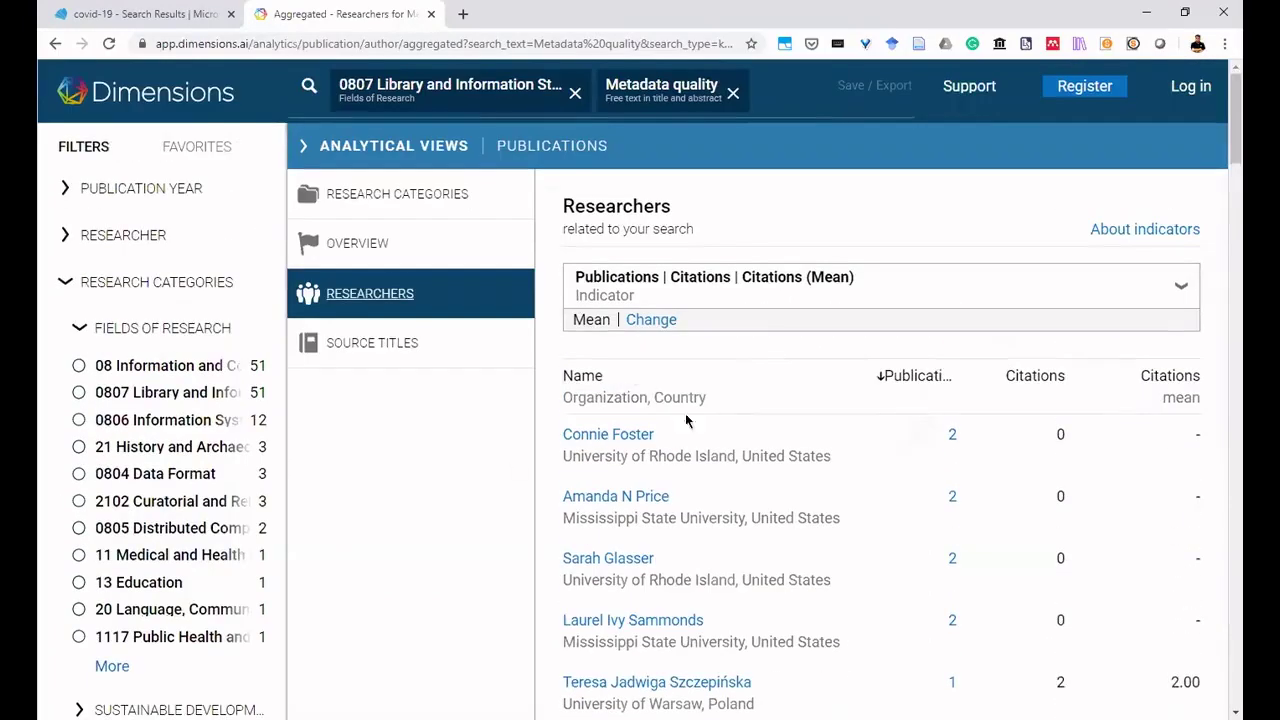
Open the first listed researcher's publications within the current search and review the articles.
left_click(597, 438)
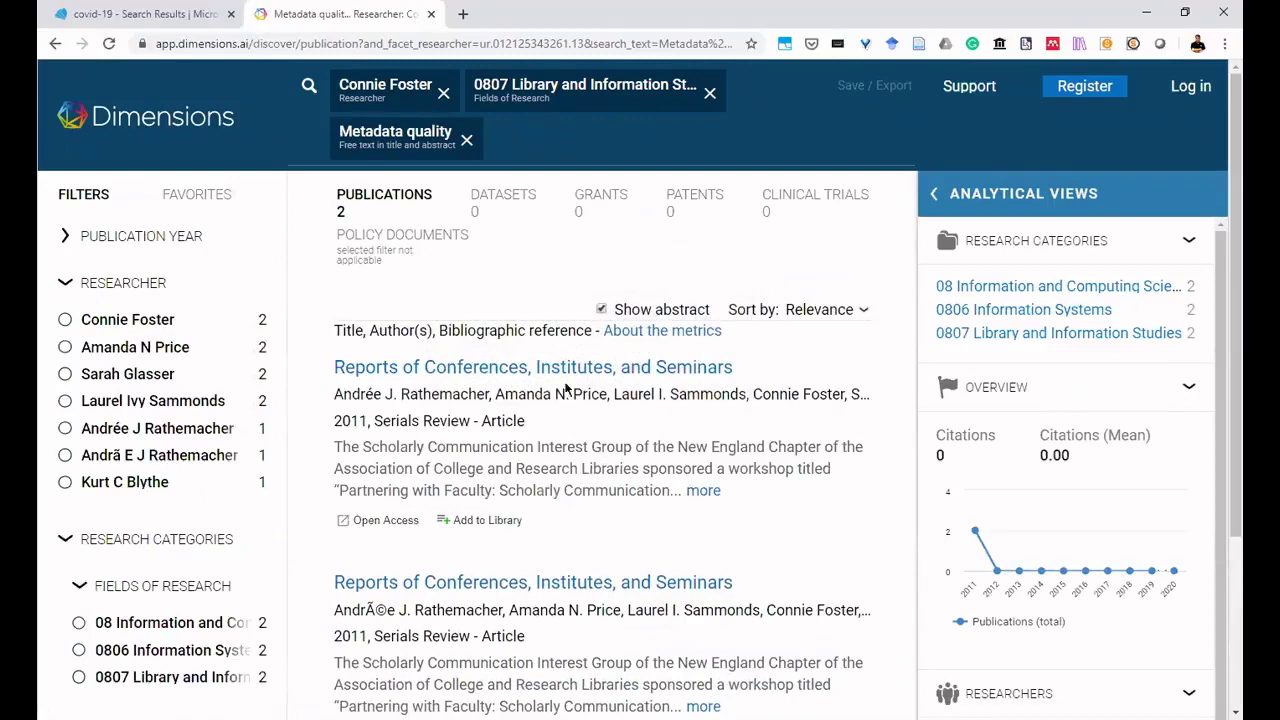
scroll(463, 366, "down", 3)
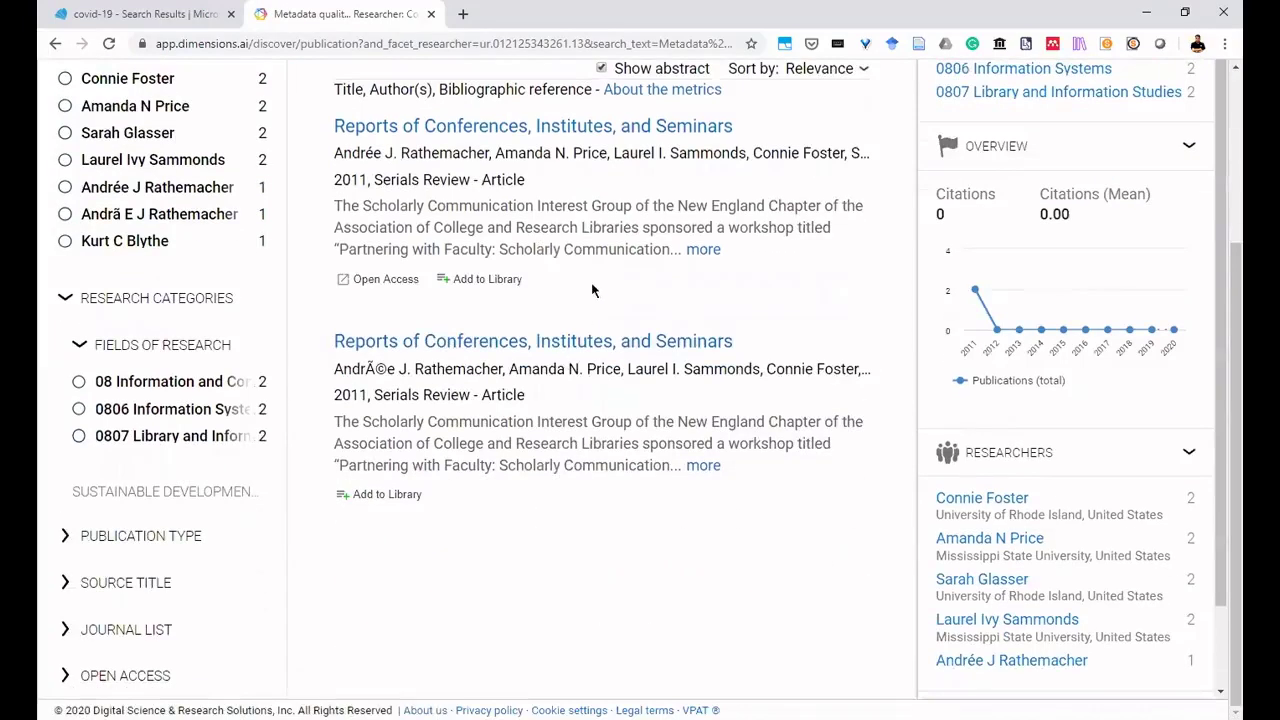
scroll(593, 309, "up", 3)
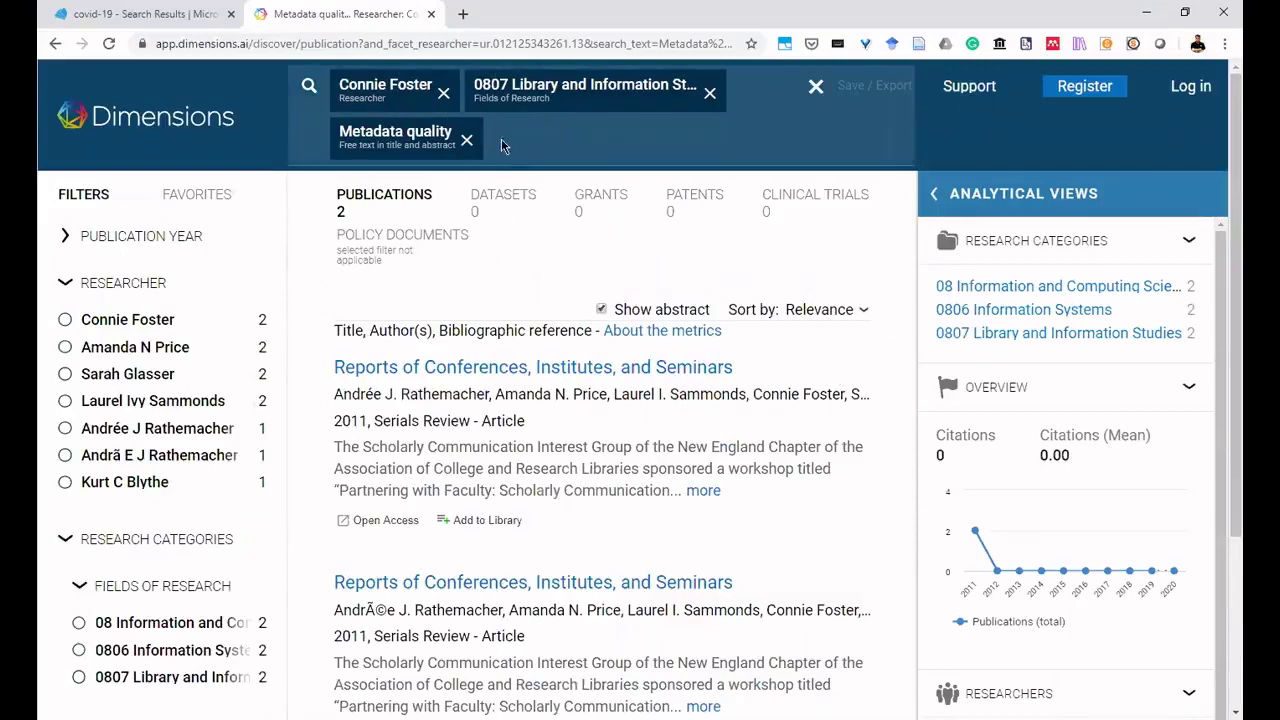
Remove the Library and Information Studies, "Metadata quality" and researcher filters to clear the search completely.
left_click(552, 139)
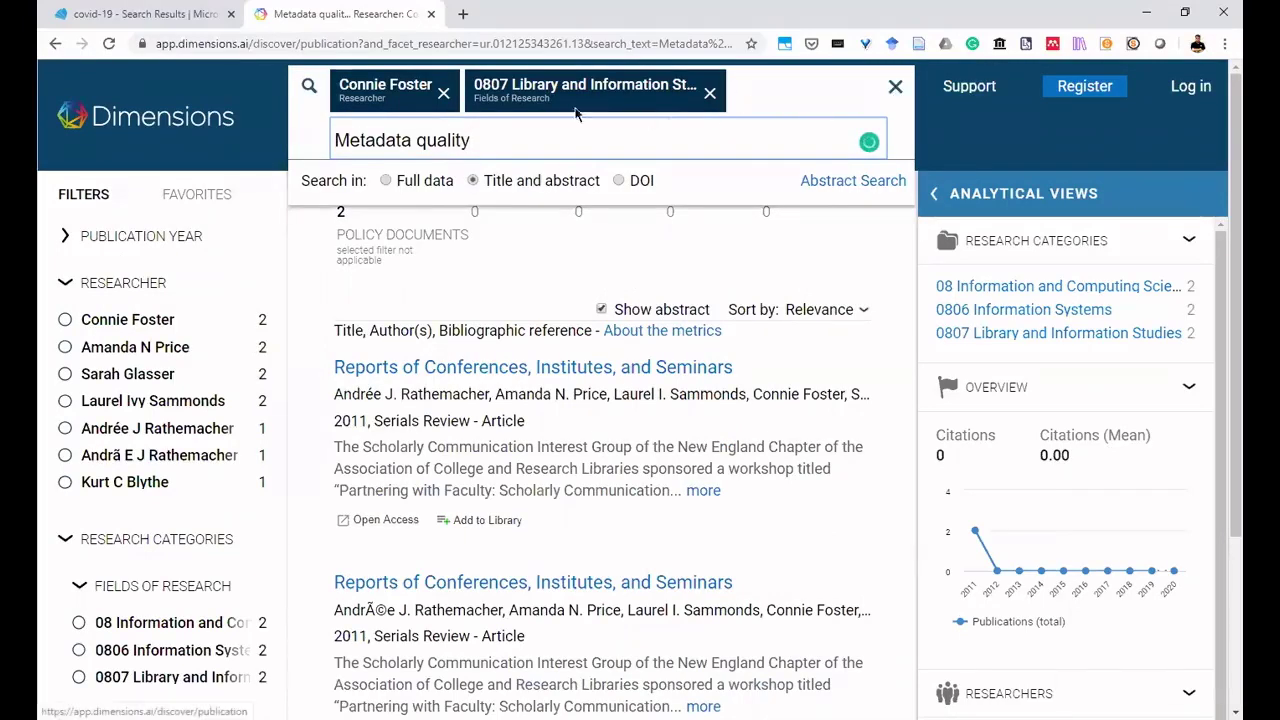
left_click(710, 96)
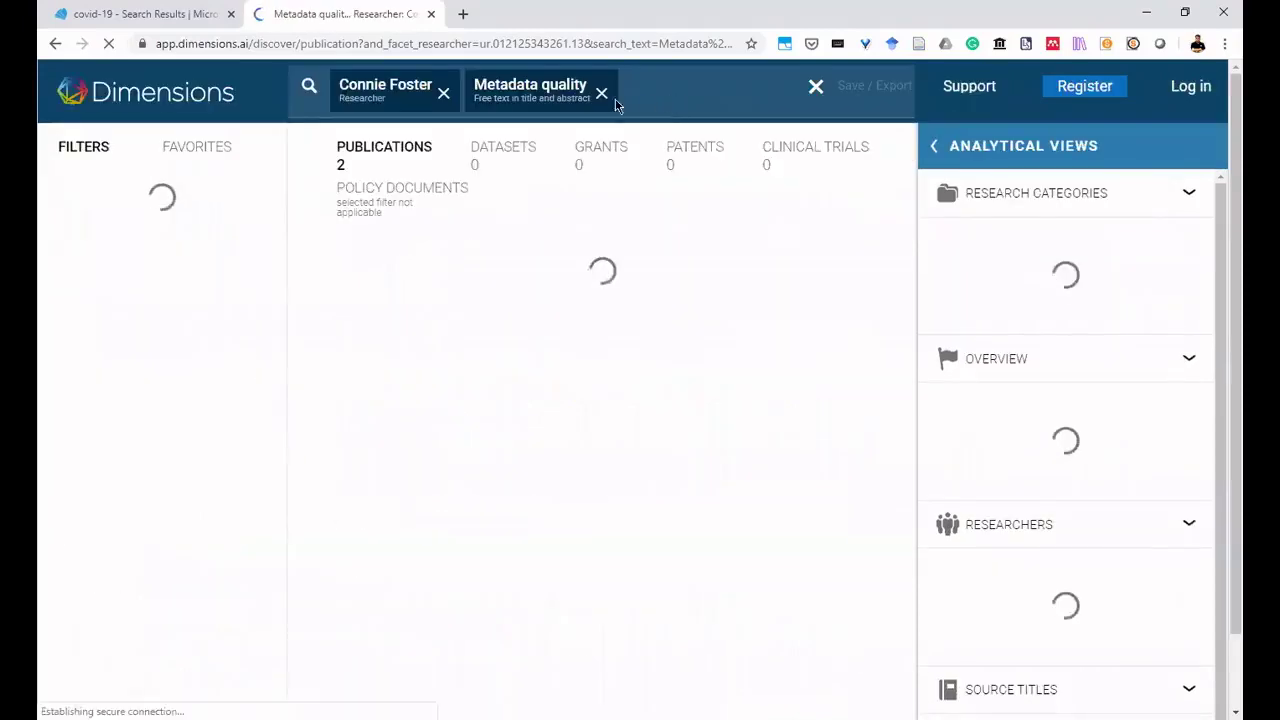
left_click(601, 94)
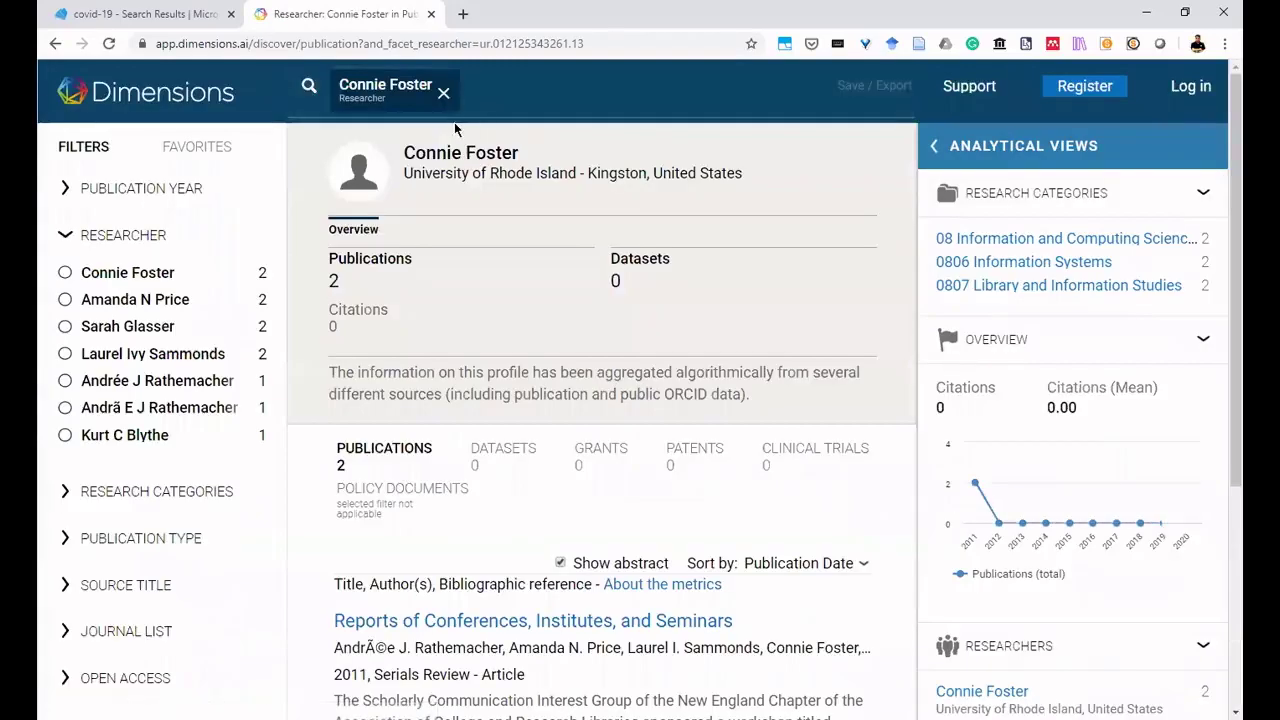
left_click(443, 93)
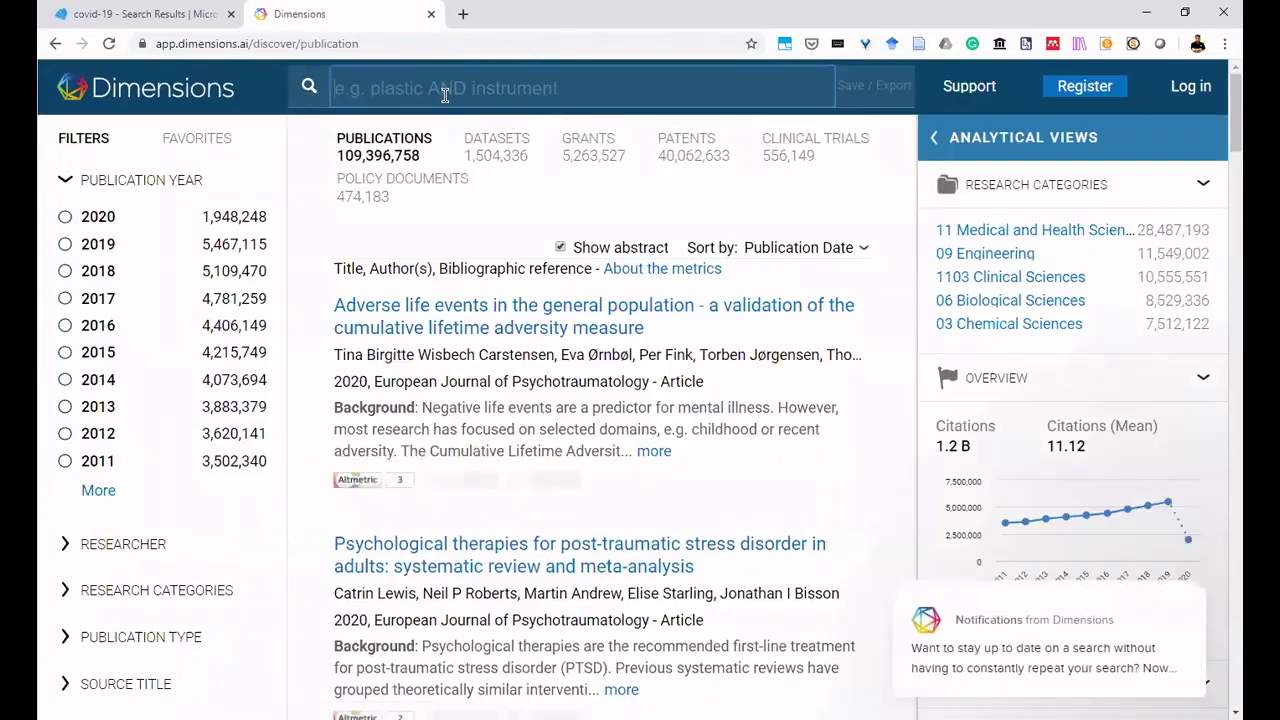
Run an abstract search using the opening two sentences copied from the first listed article's Background text.
left_click(450, 90)
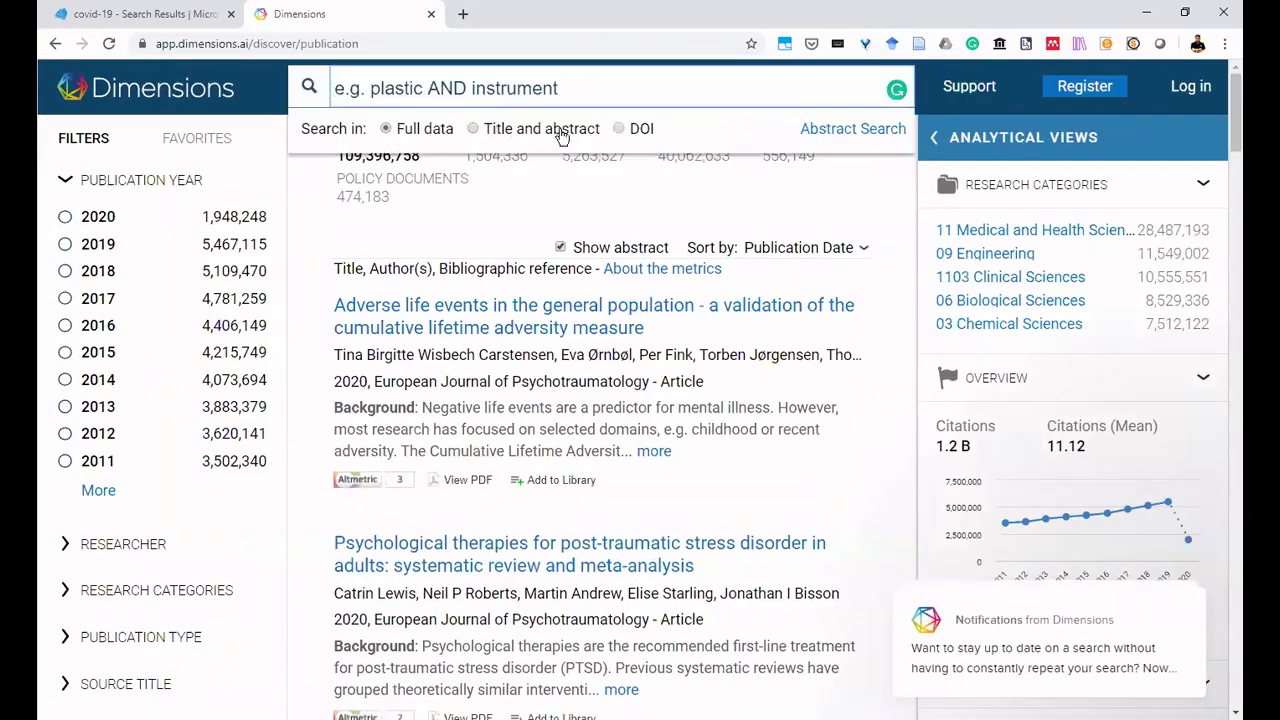
left_click(812, 129)
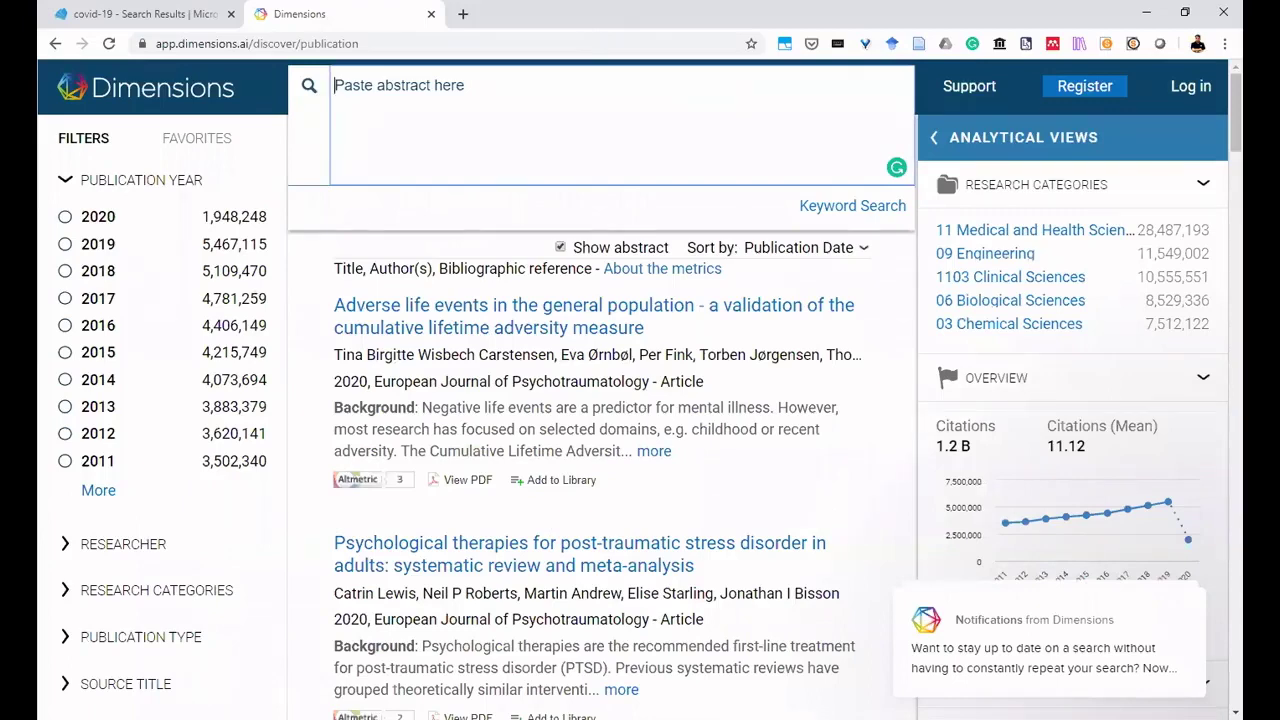
left_click_drag(424, 407, 392, 450)
right_click(392, 450)
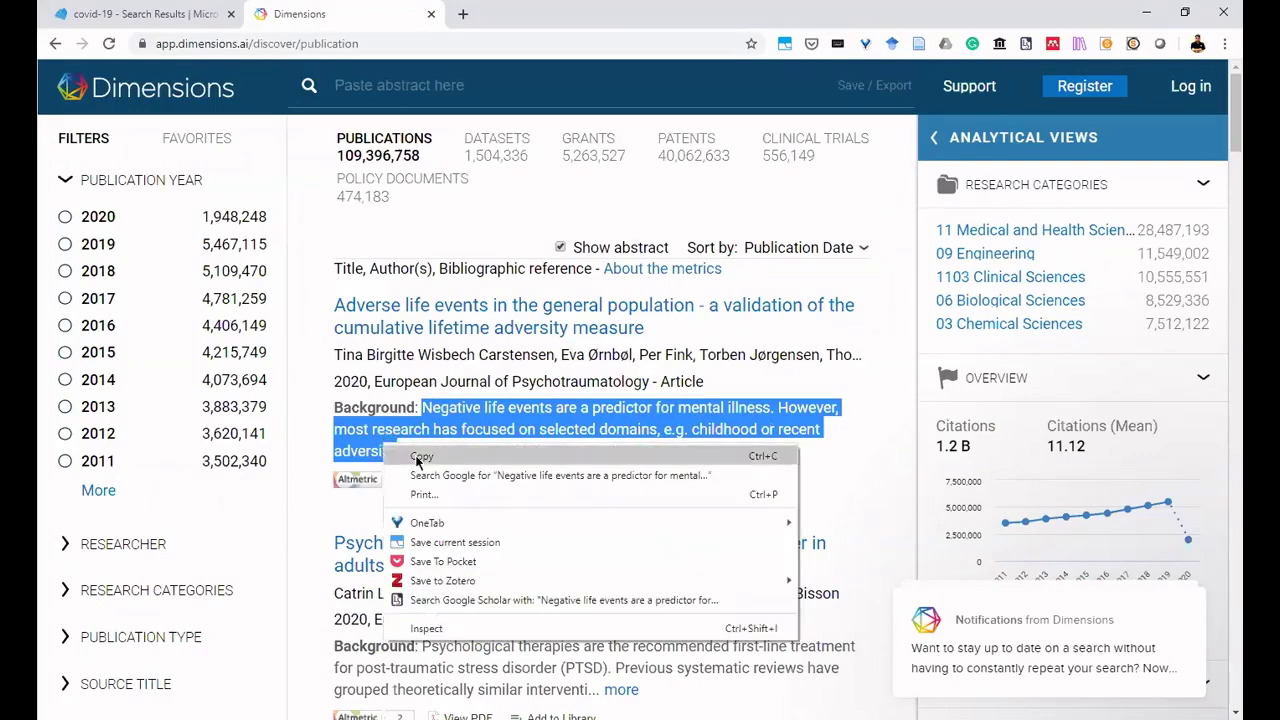
left_click(420, 458)
left_click(436, 88)
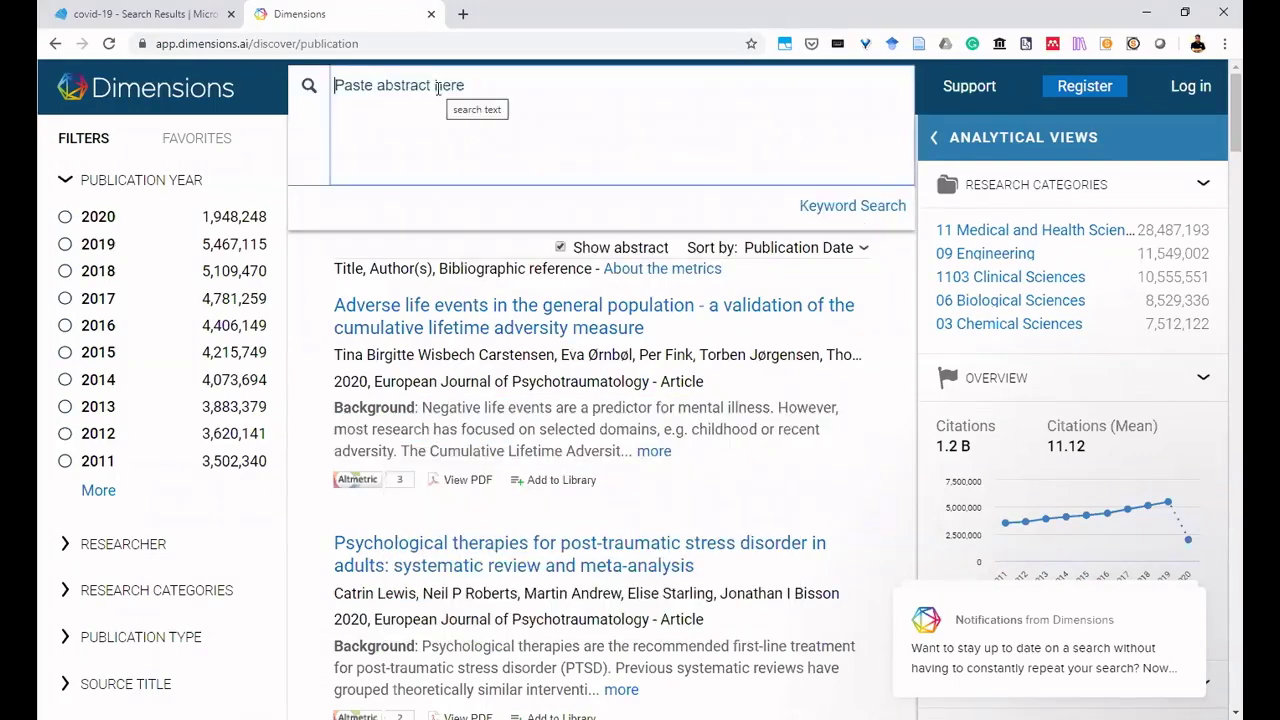
key("ctrl+v")
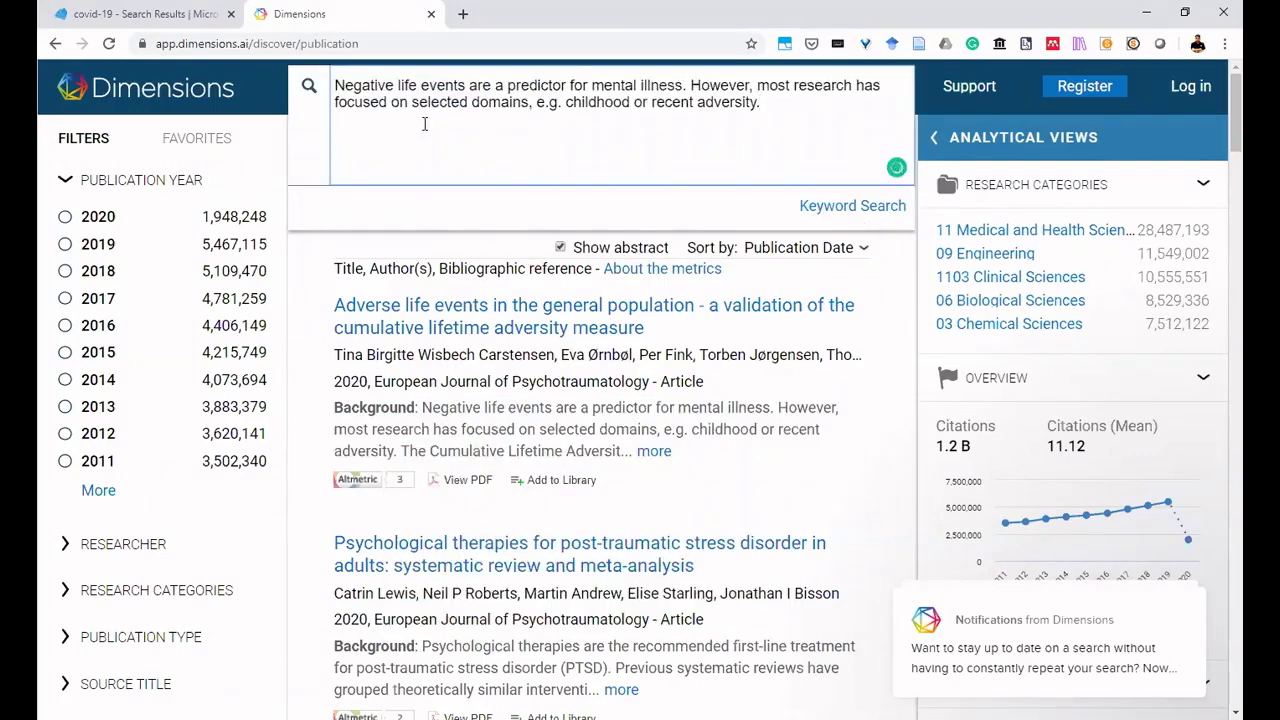
left_click(866, 208)
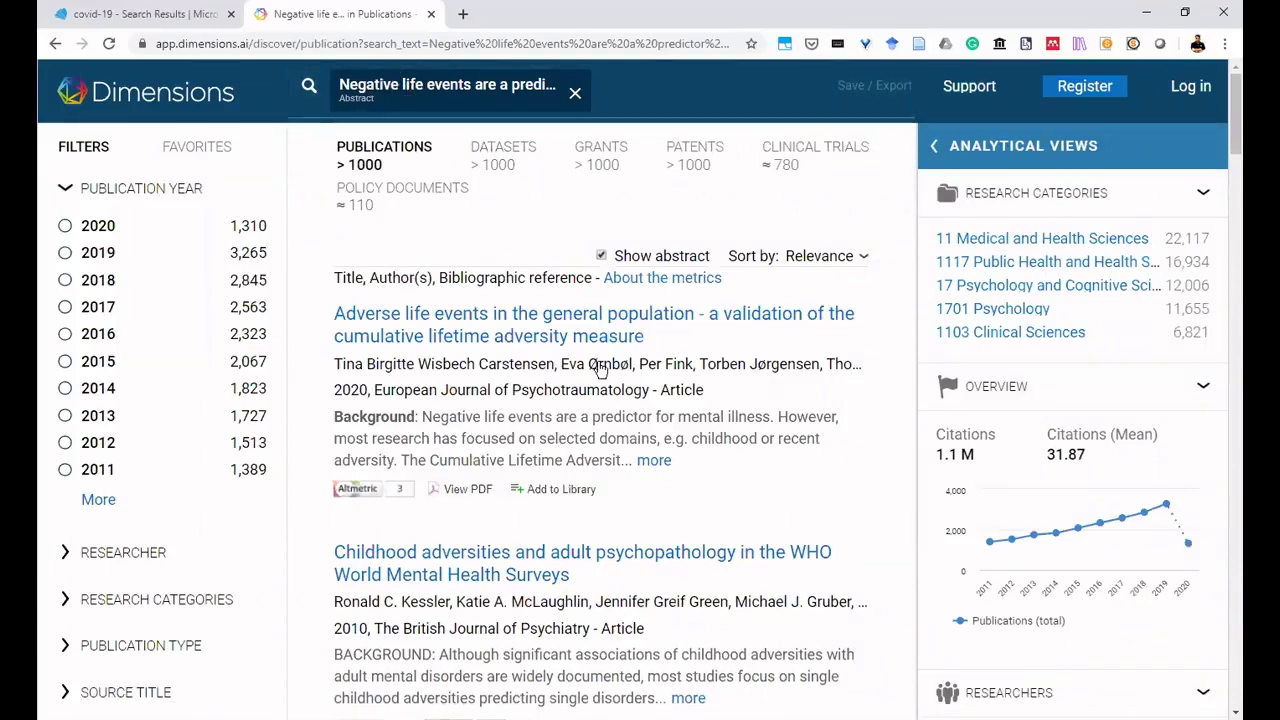
Review the publications matching the pasted abstract along with their research categories, overview, researchers and source titles.
scroll(565, 372, "down", 4)
scroll(565, 374, "down", 2)
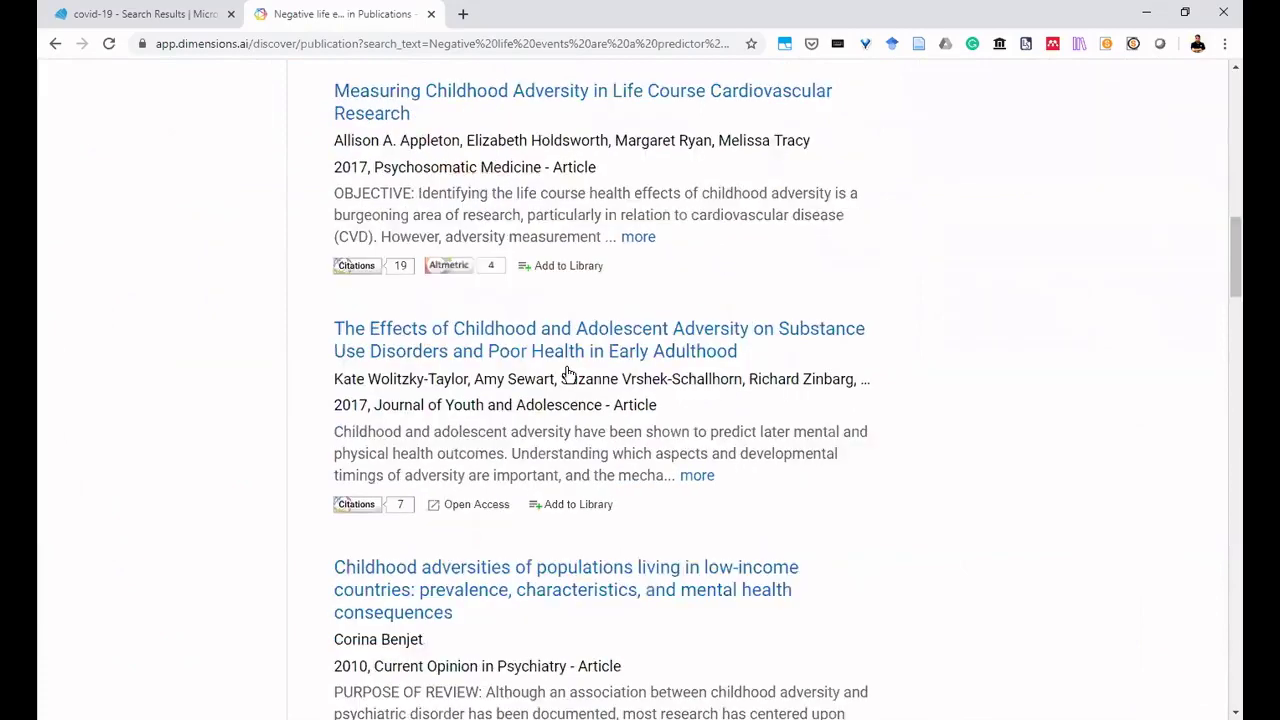
scroll(567, 374, "up", 5)
scroll(567, 374, "up", 5)
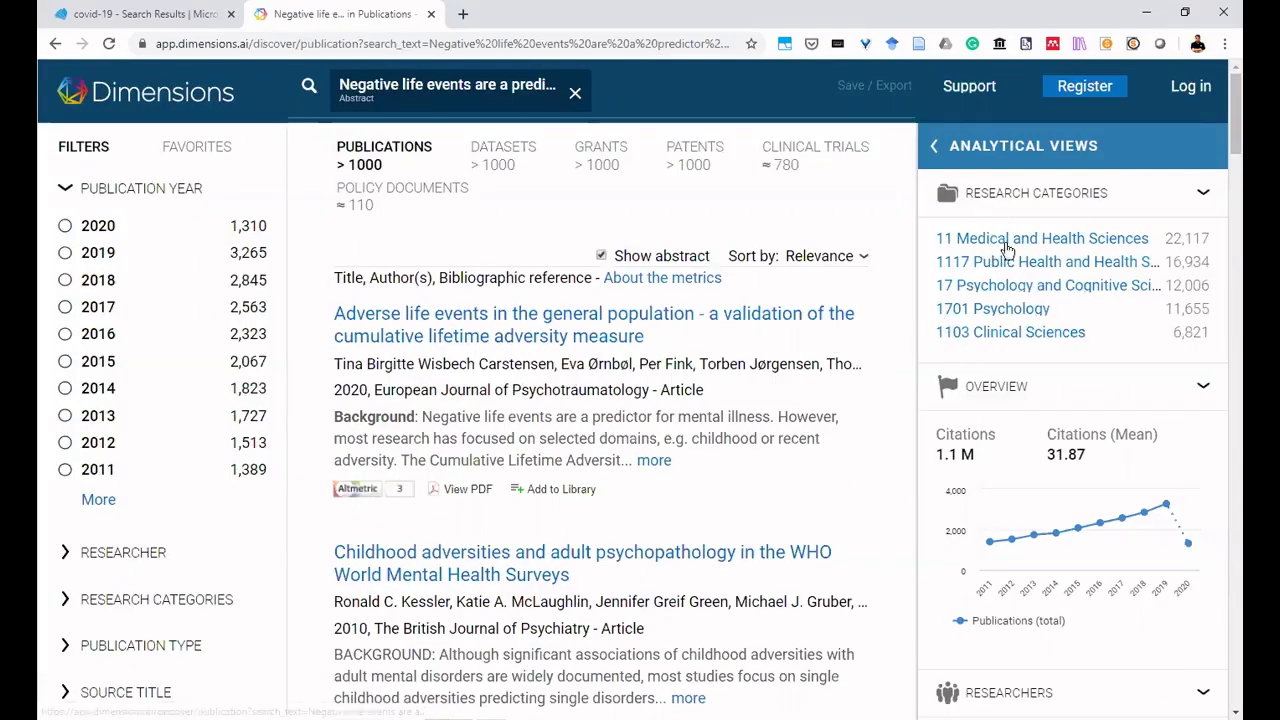
left_click(447, 82)
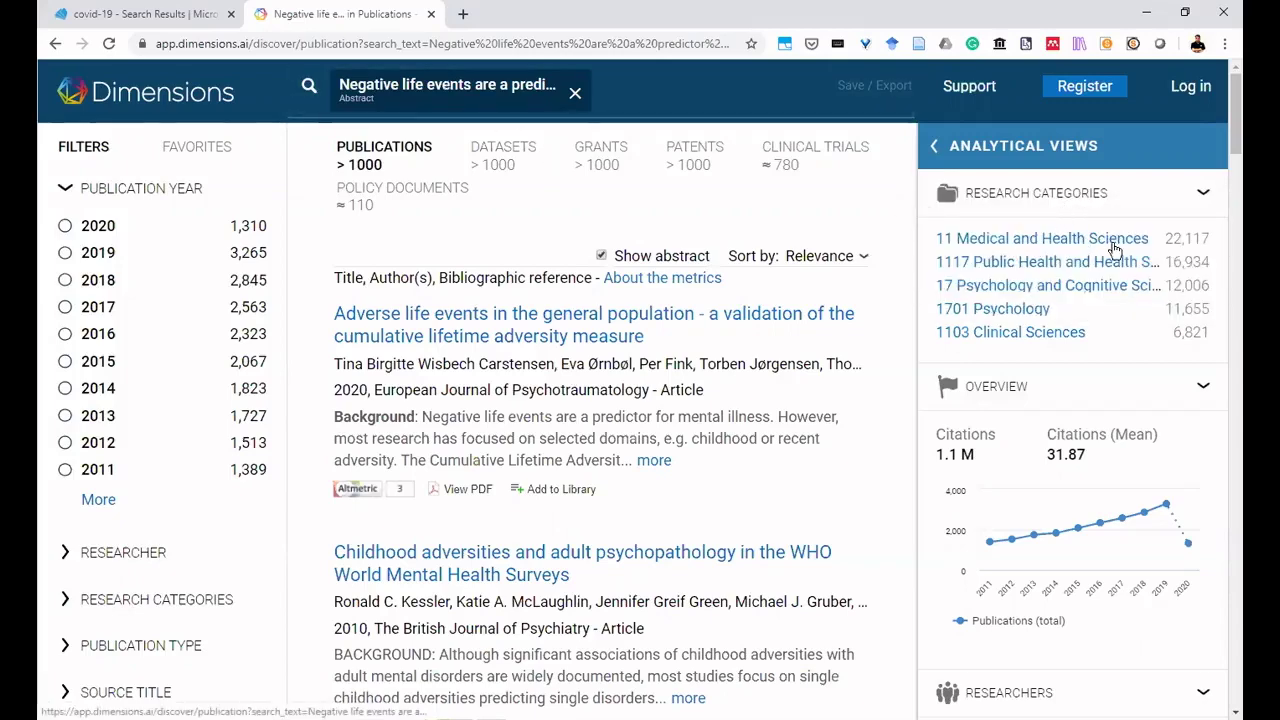
scroll(676, 290, "down", 3)
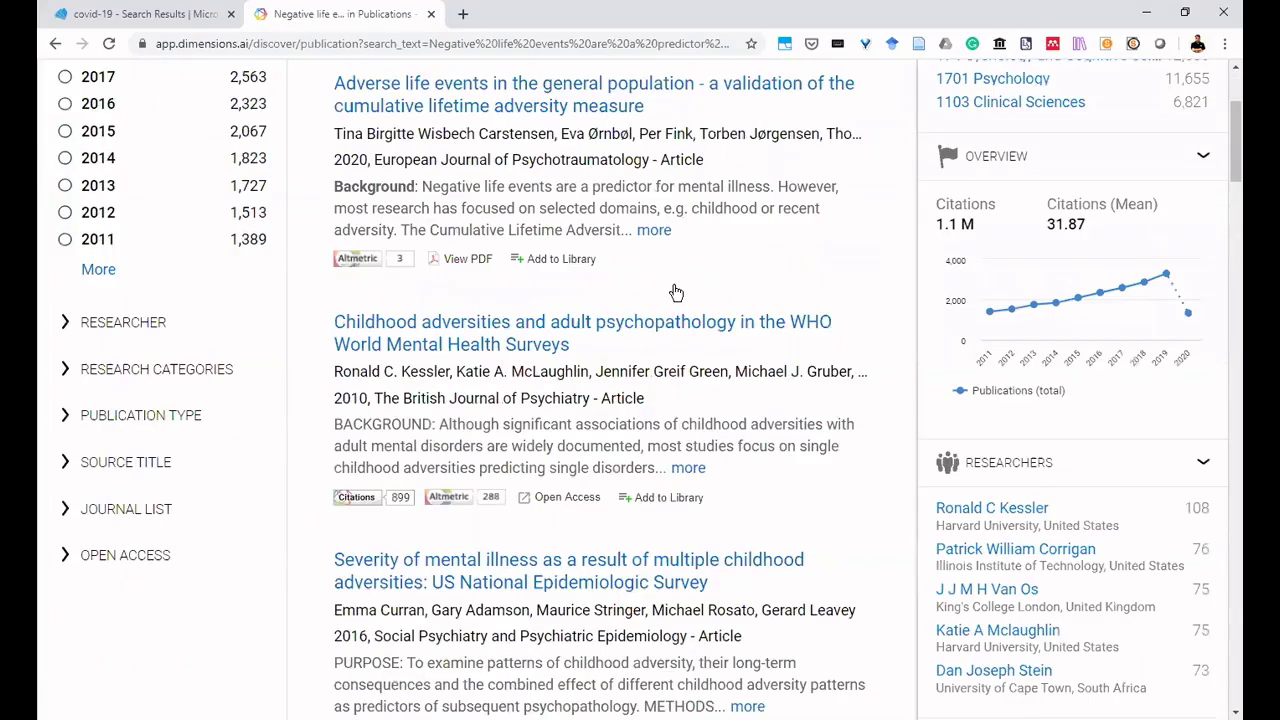
scroll(685, 295, "down", 5)
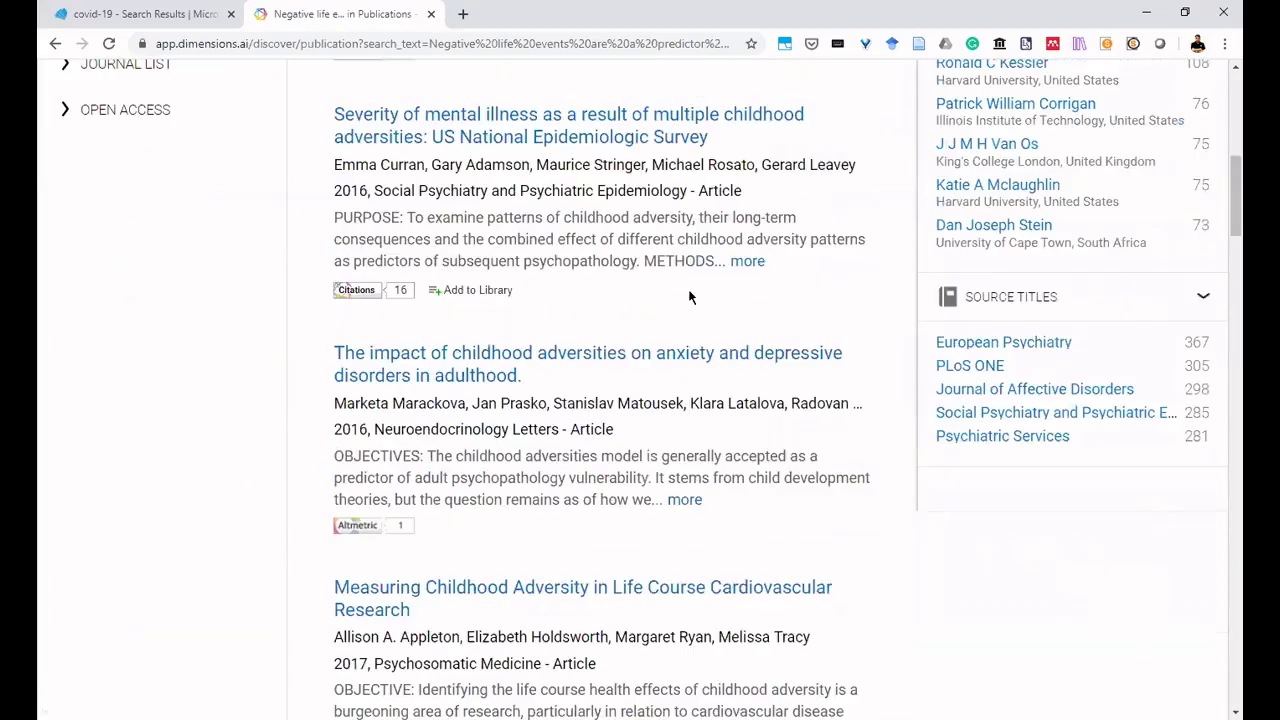
scroll(689, 297, "up", 8)
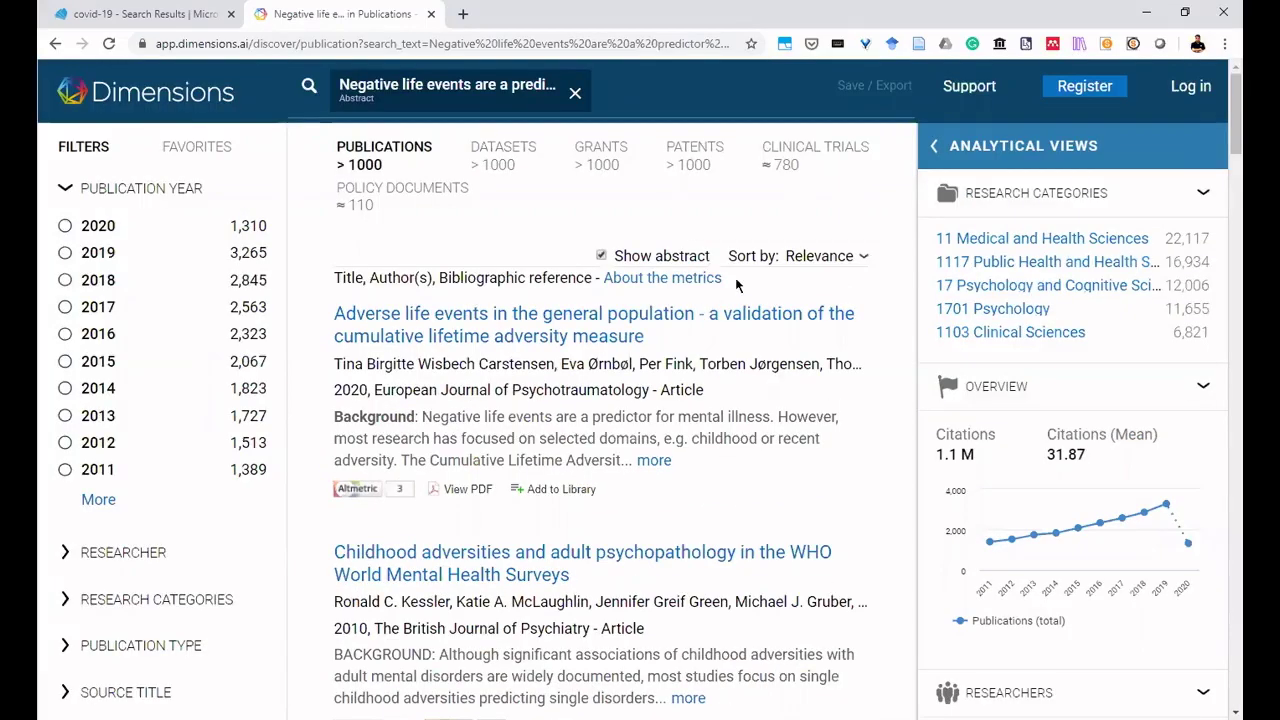
Sort the abstract search results by RCR.
left_click(862, 256)
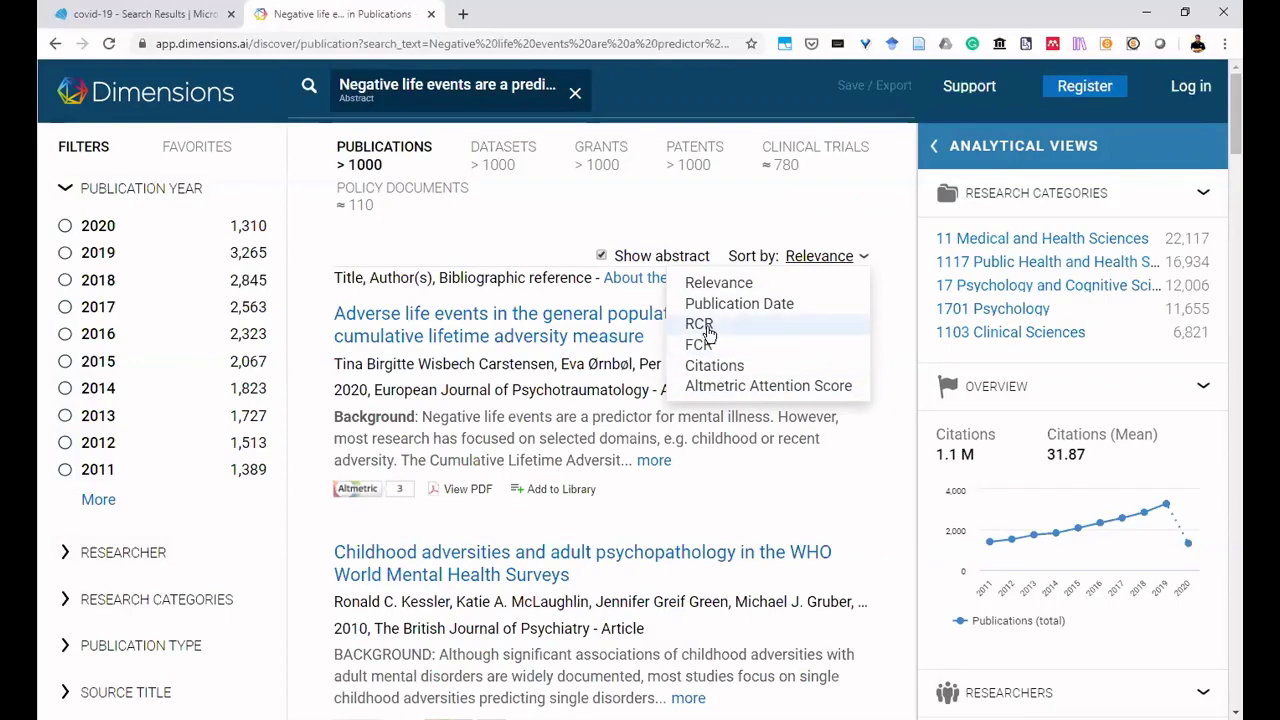
scroll(1000, 456, "down", 5)
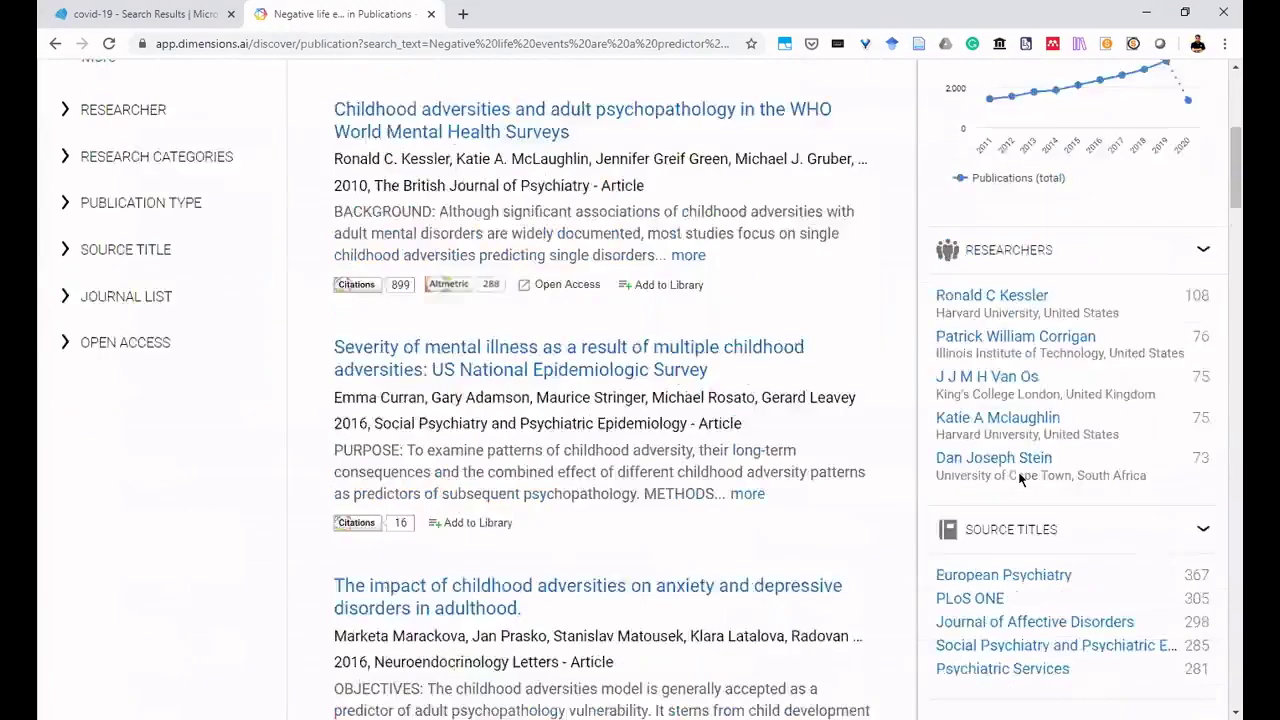
scroll(1050, 415, "down", 2)
scroll(1050, 420, "up", 4)
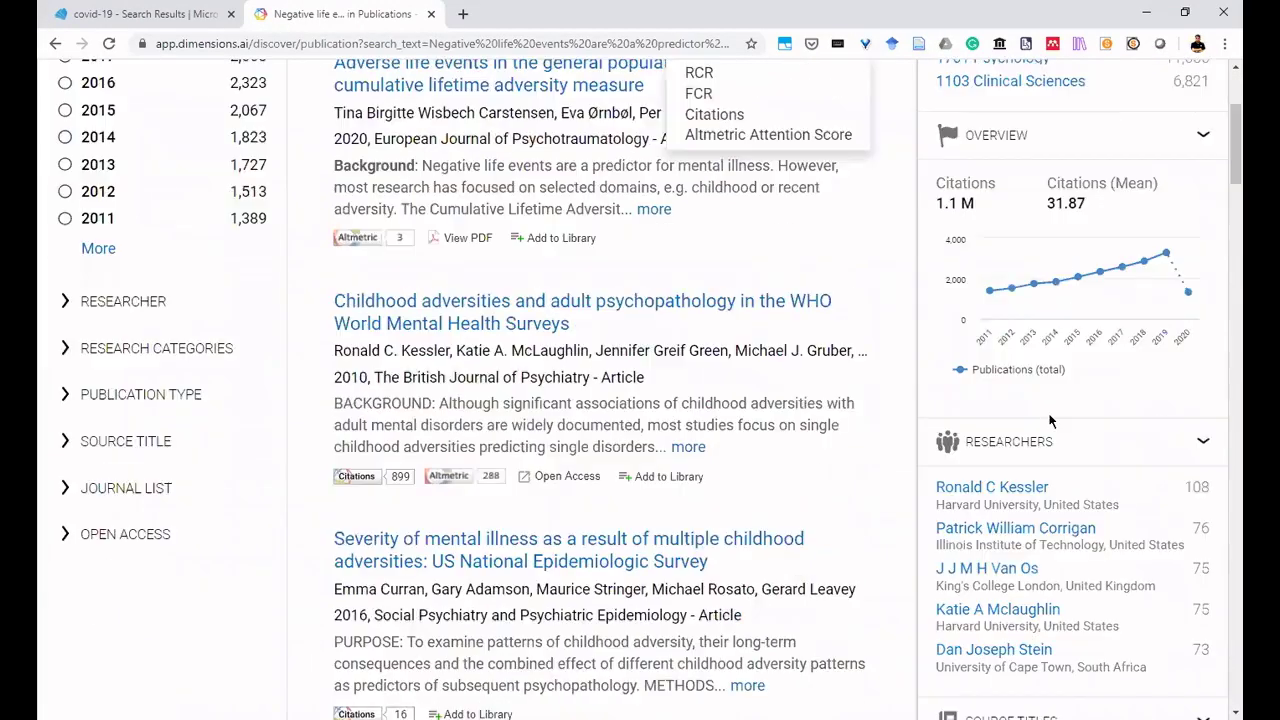
scroll(1060, 410, "up", 3)
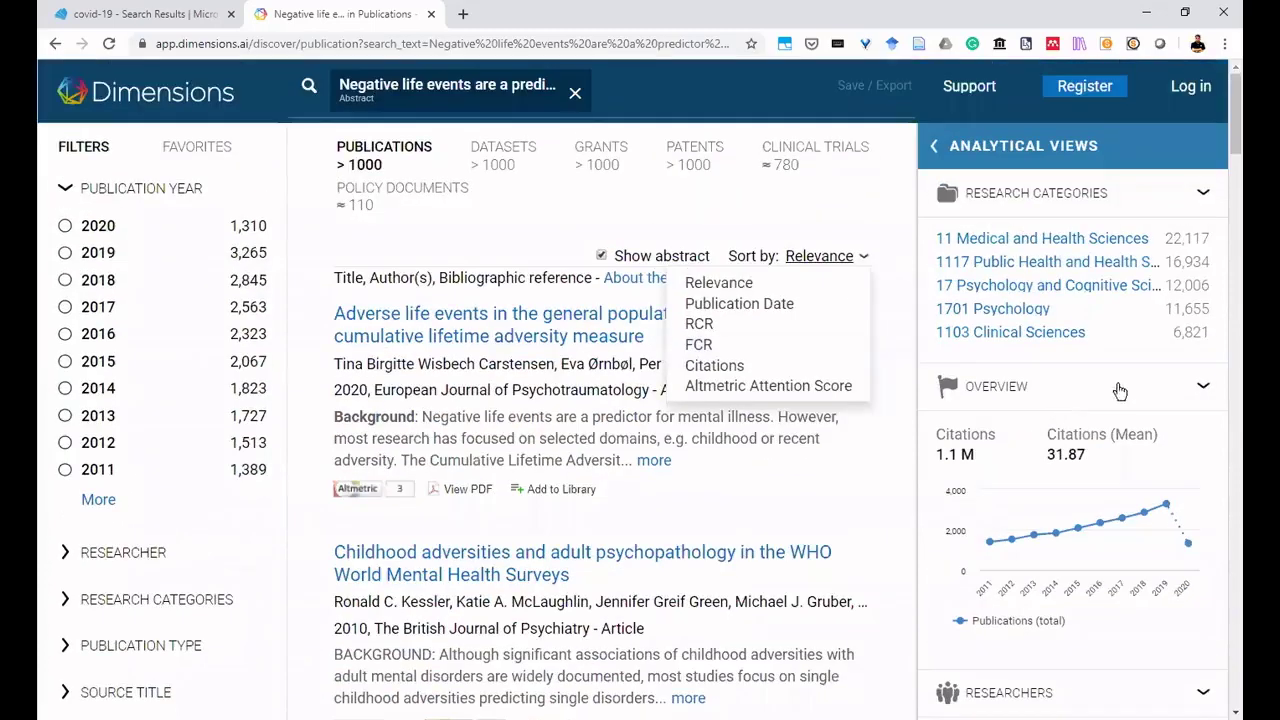
left_click(728, 324)
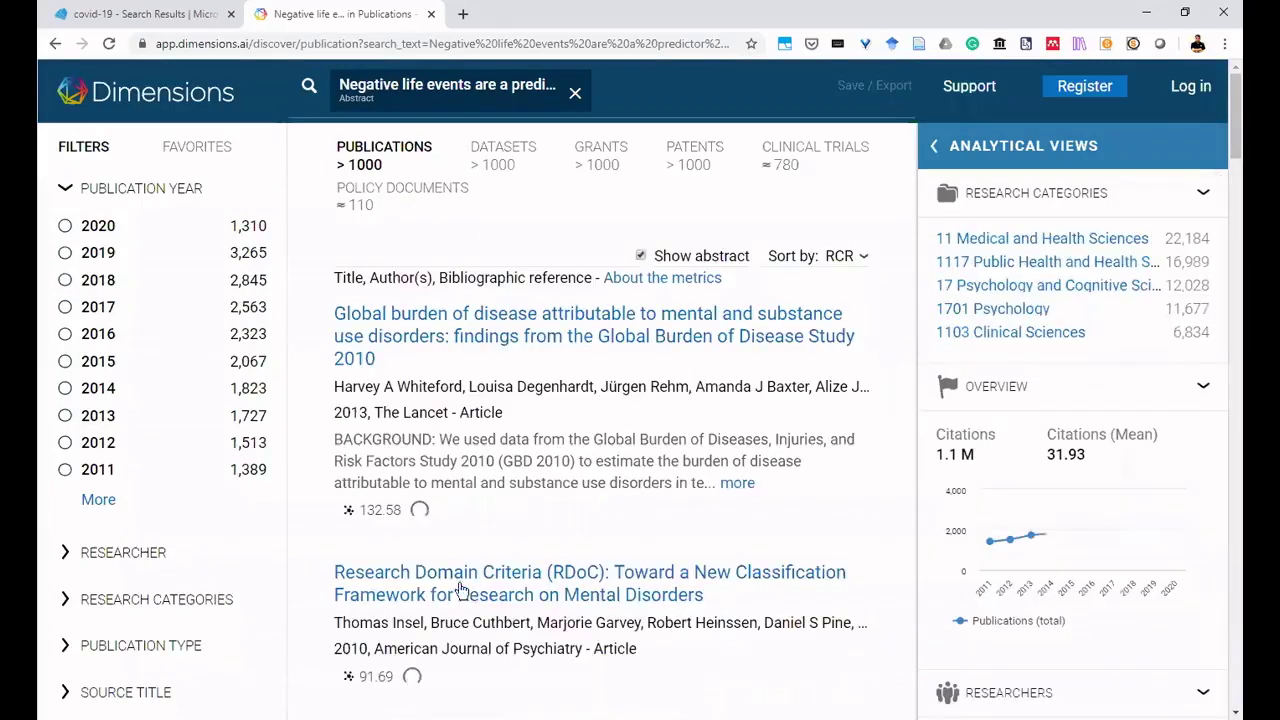
Review the RCR-sorted publications and expand the Fields of Research filter within the research categories.
scroll(1052, 490, "down", 2)
scroll(1052, 490, "down", 3)
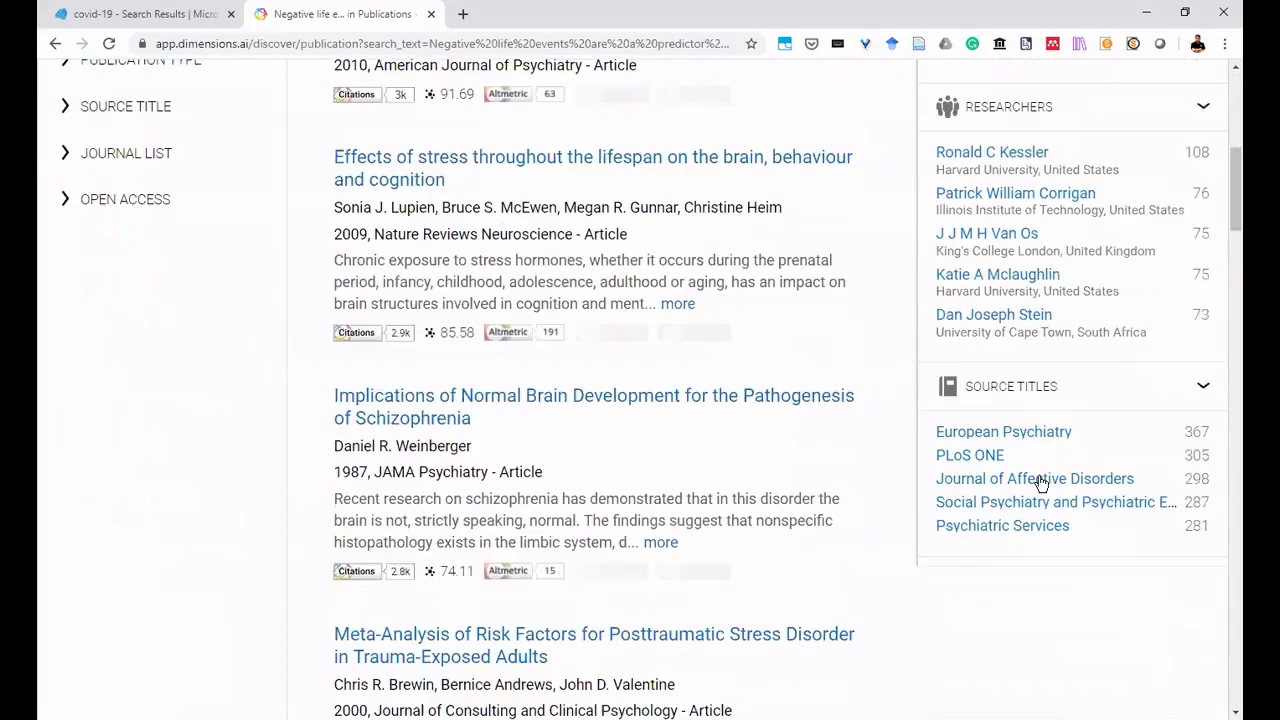
scroll(1040, 483, "up", 2)
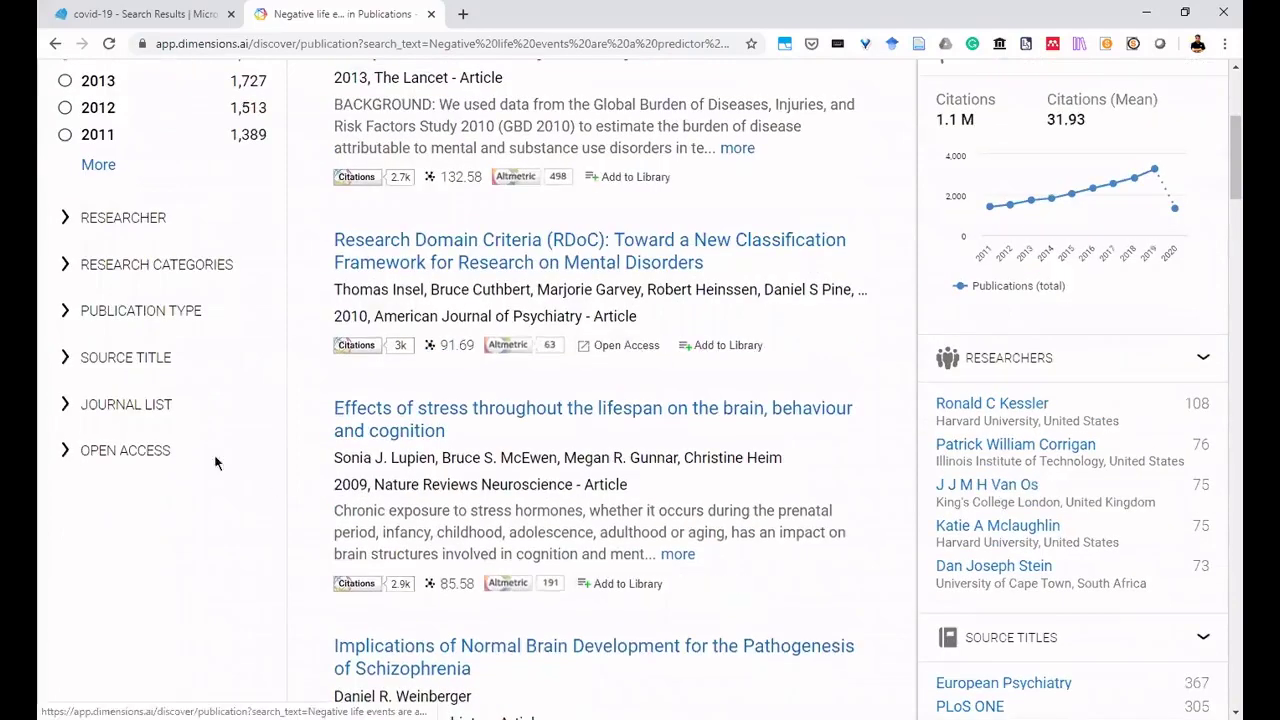
left_click(70, 264)
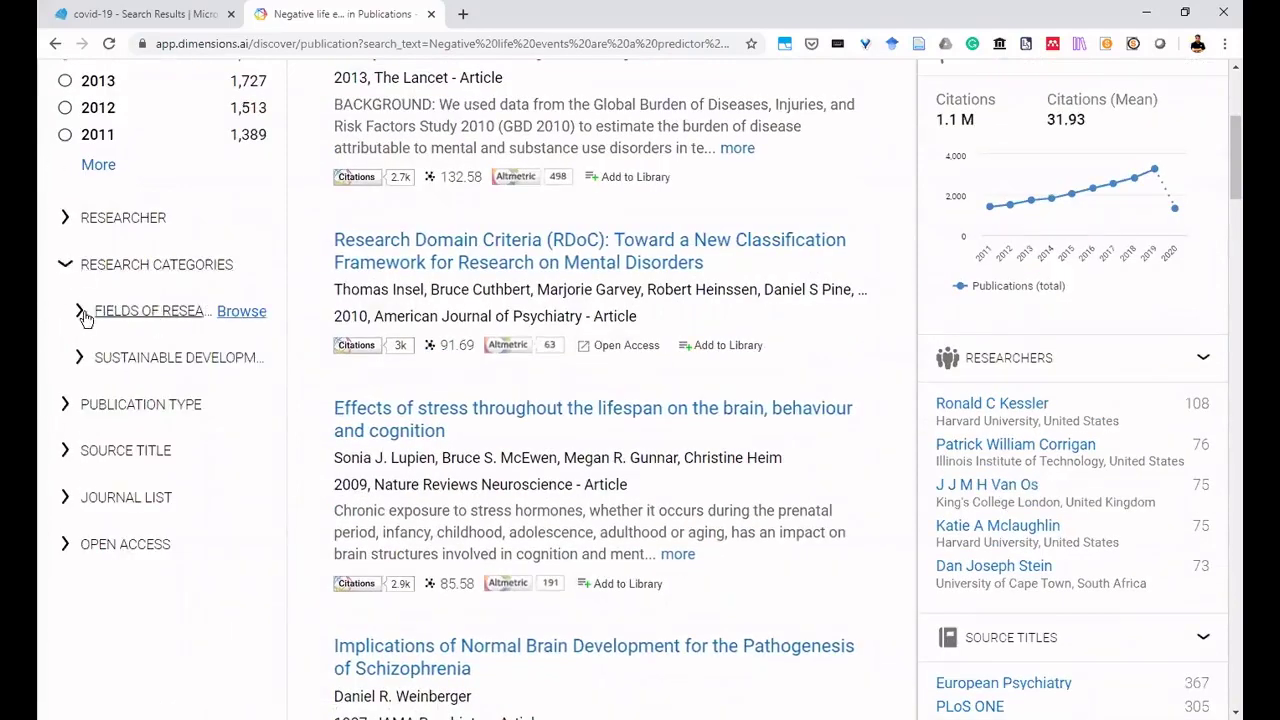
left_click(79, 311)
scroll(508, 320, "up", 3)
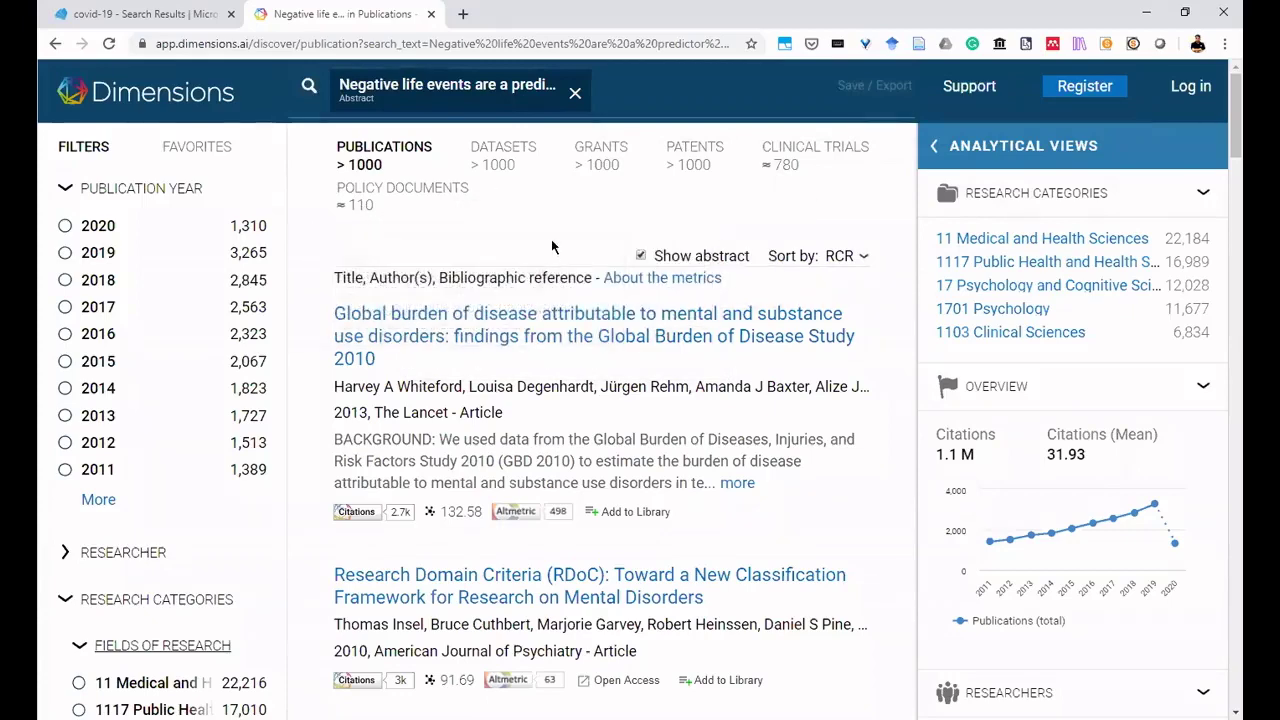
left_click(366, 166)
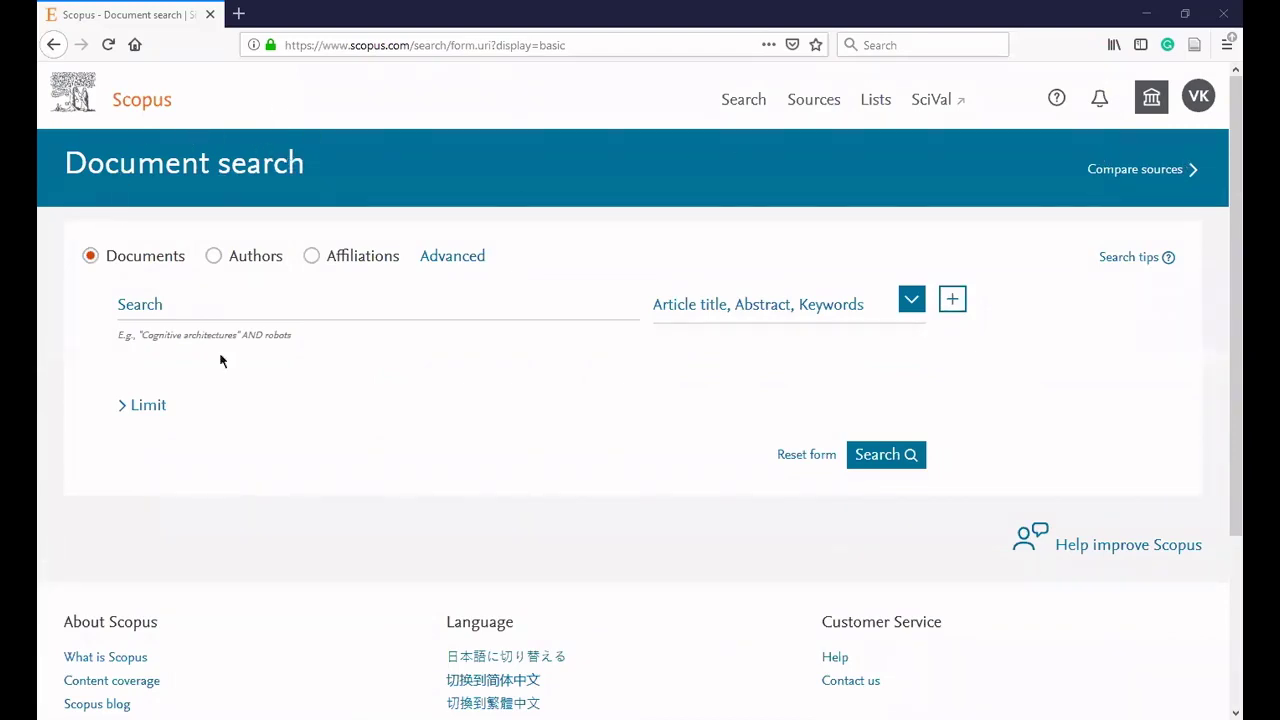
Switch to Scopus and enter "metadata quality" as the document search term.
scroll(550, 491, "down", 3)
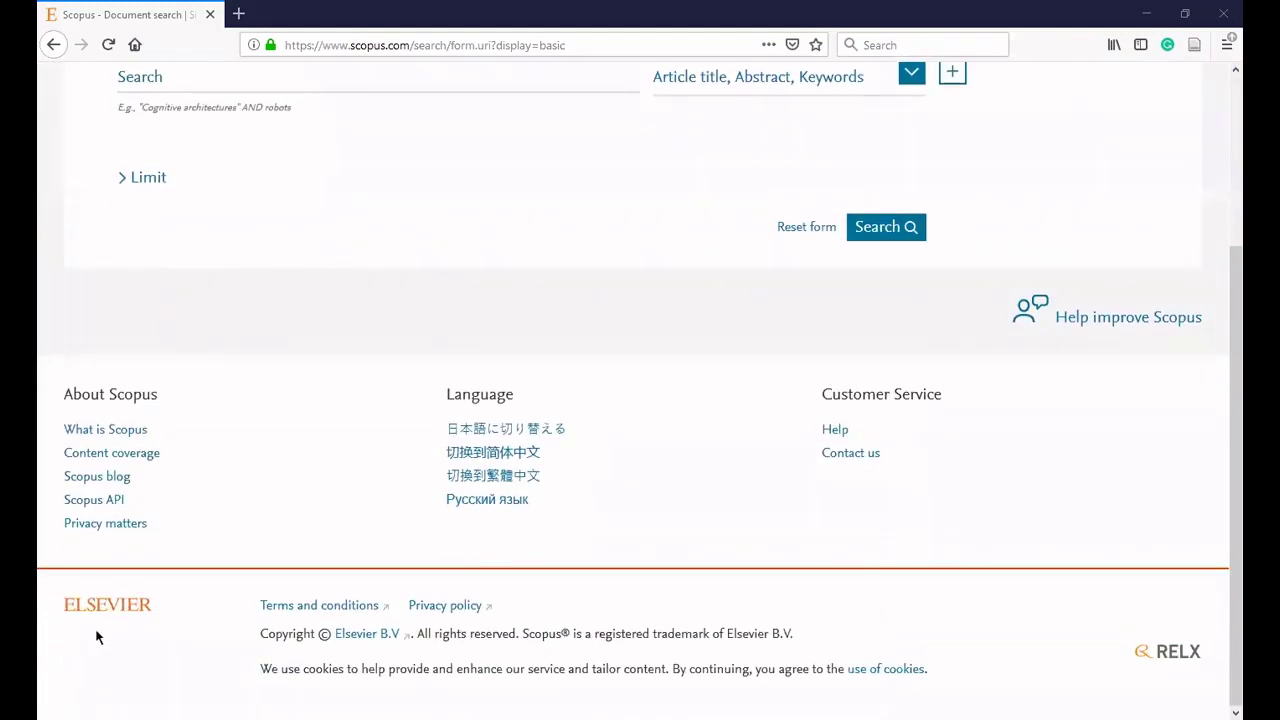
scroll(326, 520, "up", 3)
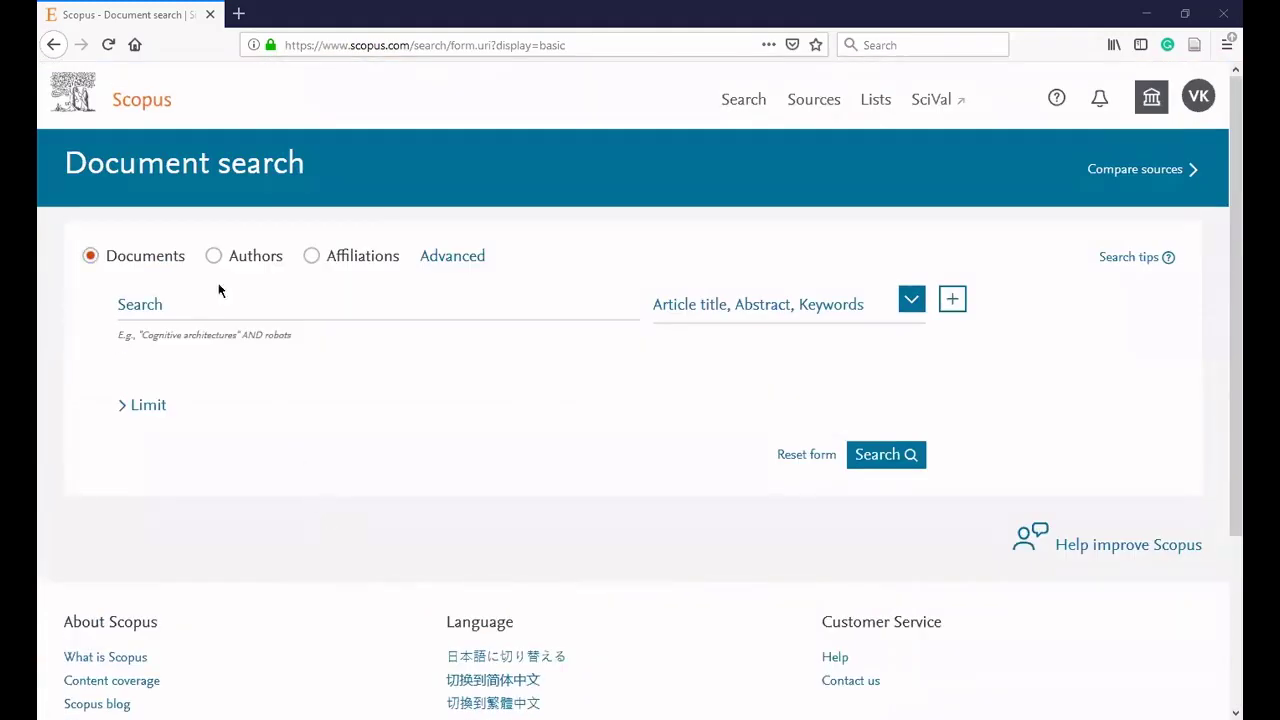
left_click(180, 308)
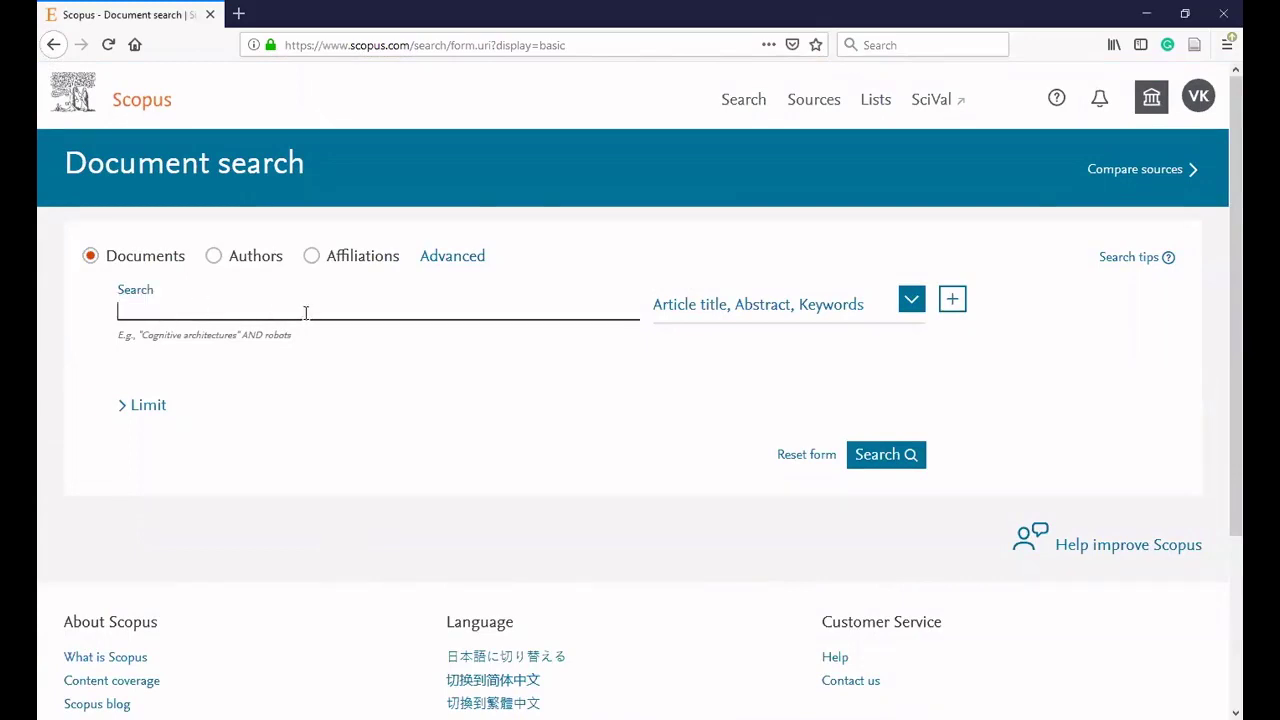
type("g")
type("uality")
key("Home")
type(".")
key("BackSpace")
type("meta")
key("BackSpace")
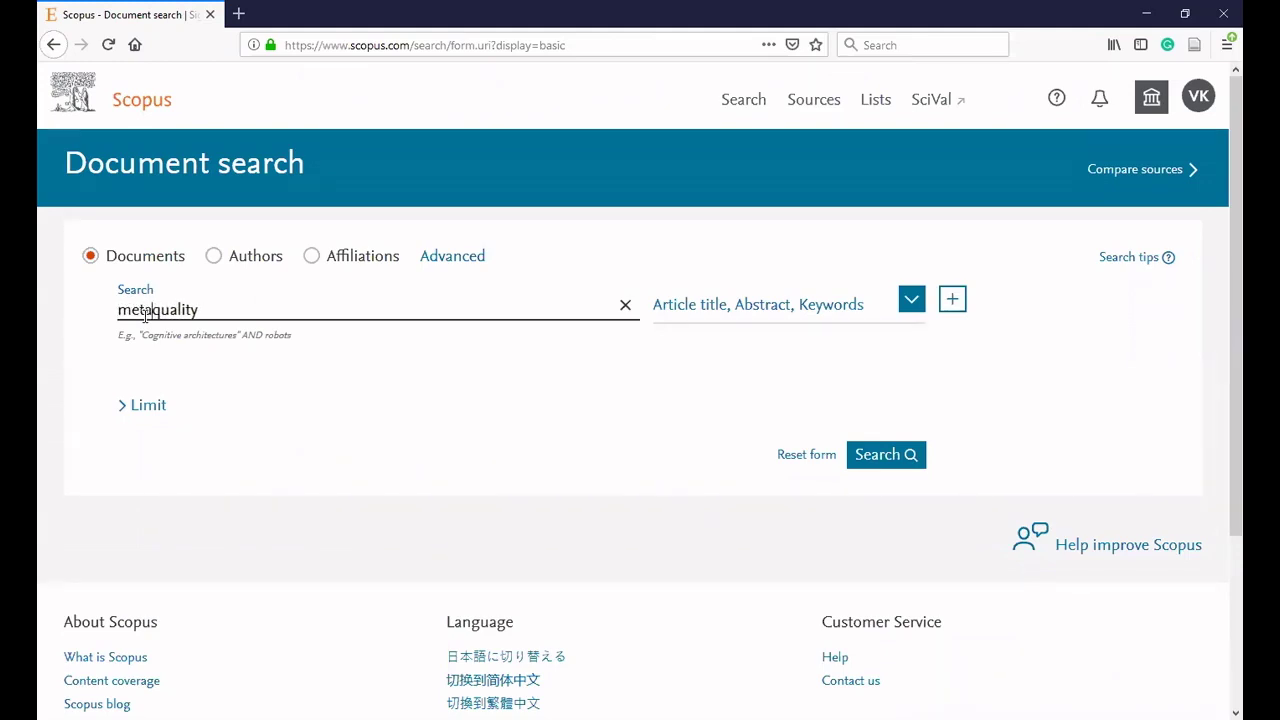
type("data")
Review the searchable fields, choose Article title, Abstract, Keywords and run the document search.
left_click(775, 309)
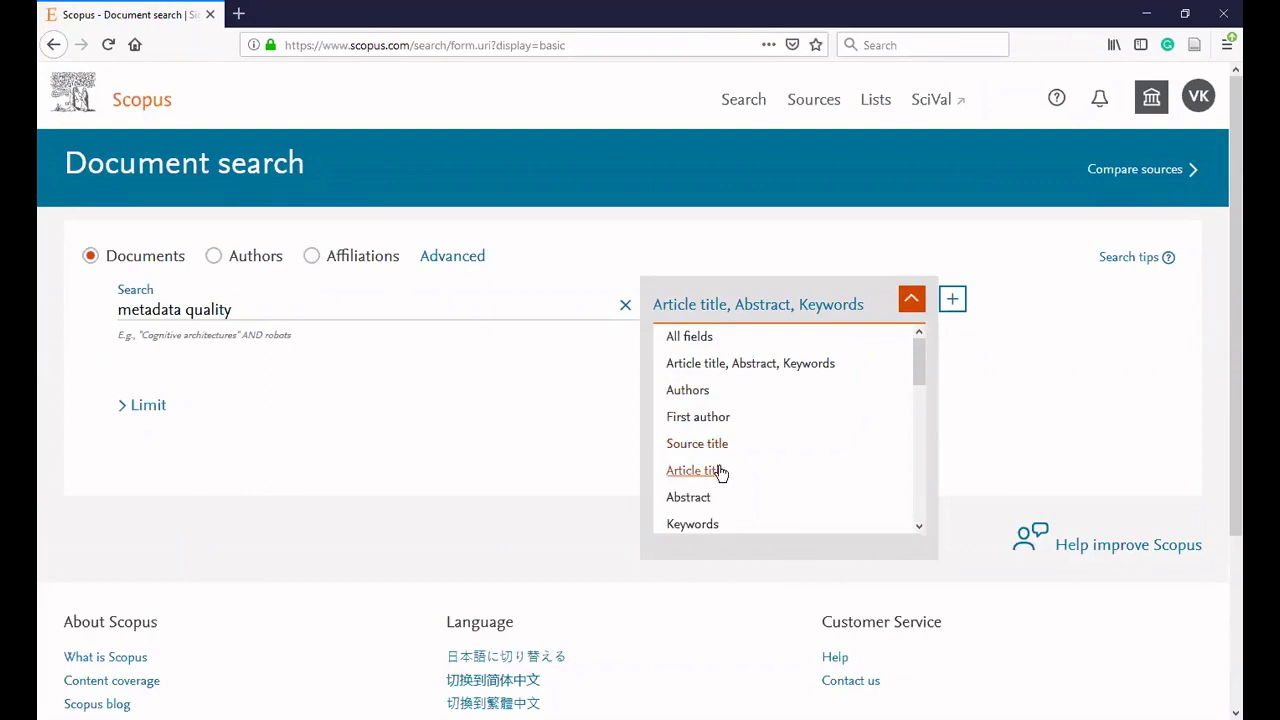
scroll(720, 472, "down", 3)
scroll(723, 420, "up", 3)
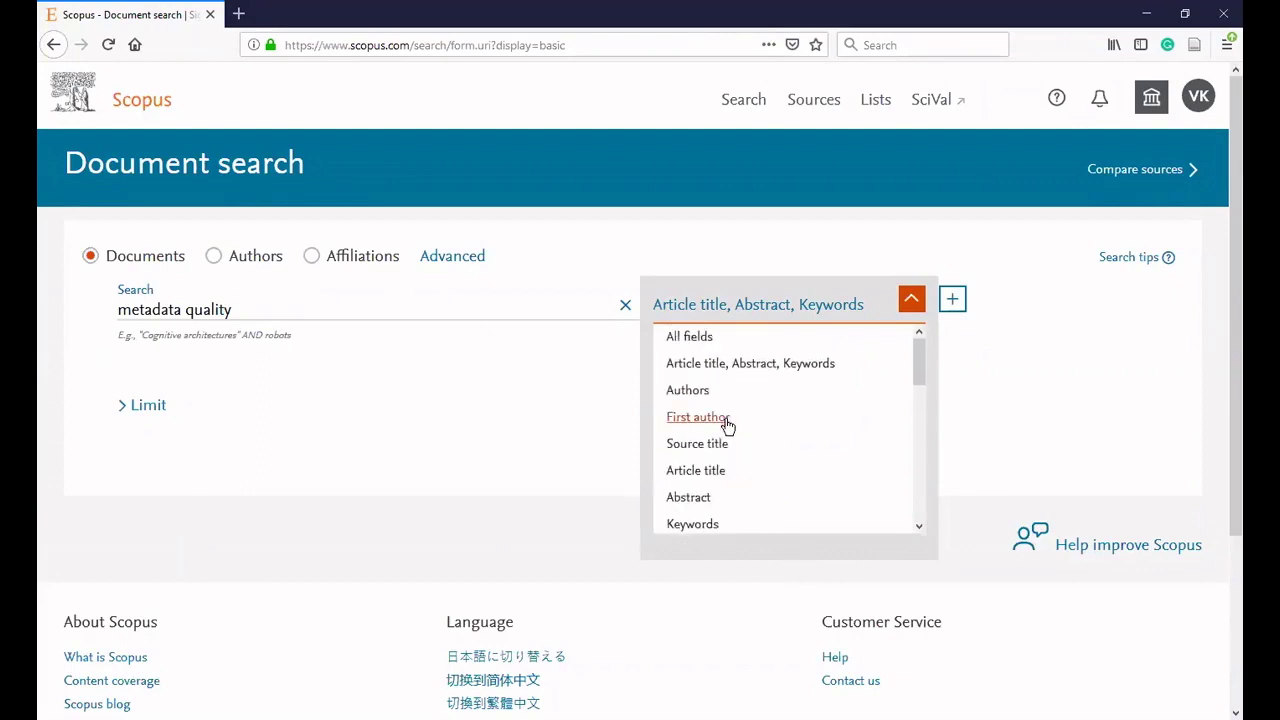
scroll(712, 428, "down", 3)
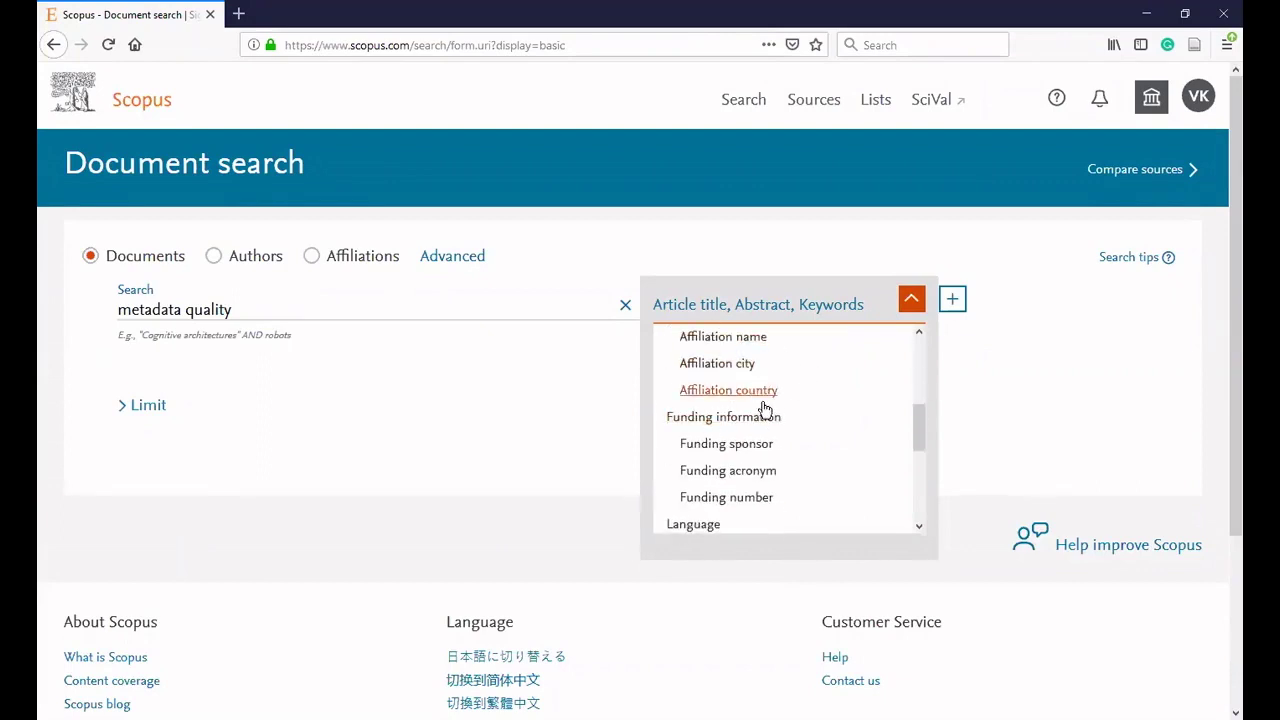
scroll(740, 435, "down", 3)
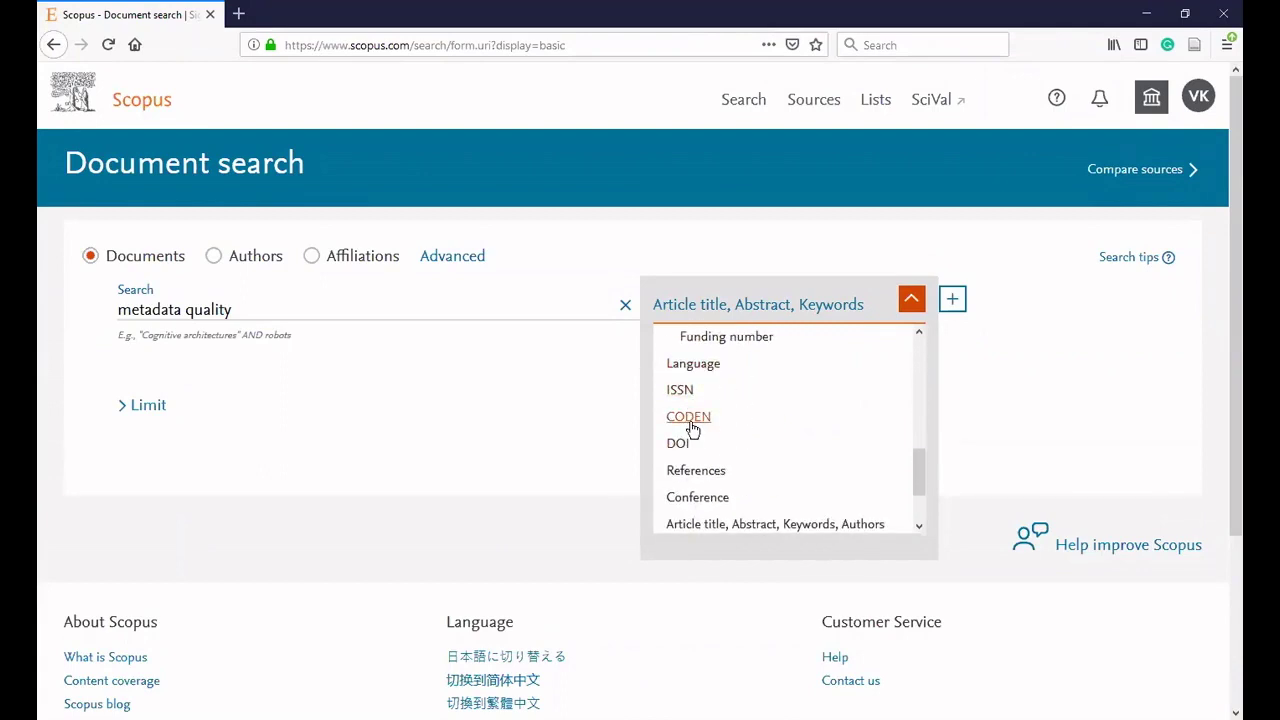
scroll(740, 485, "down", 1)
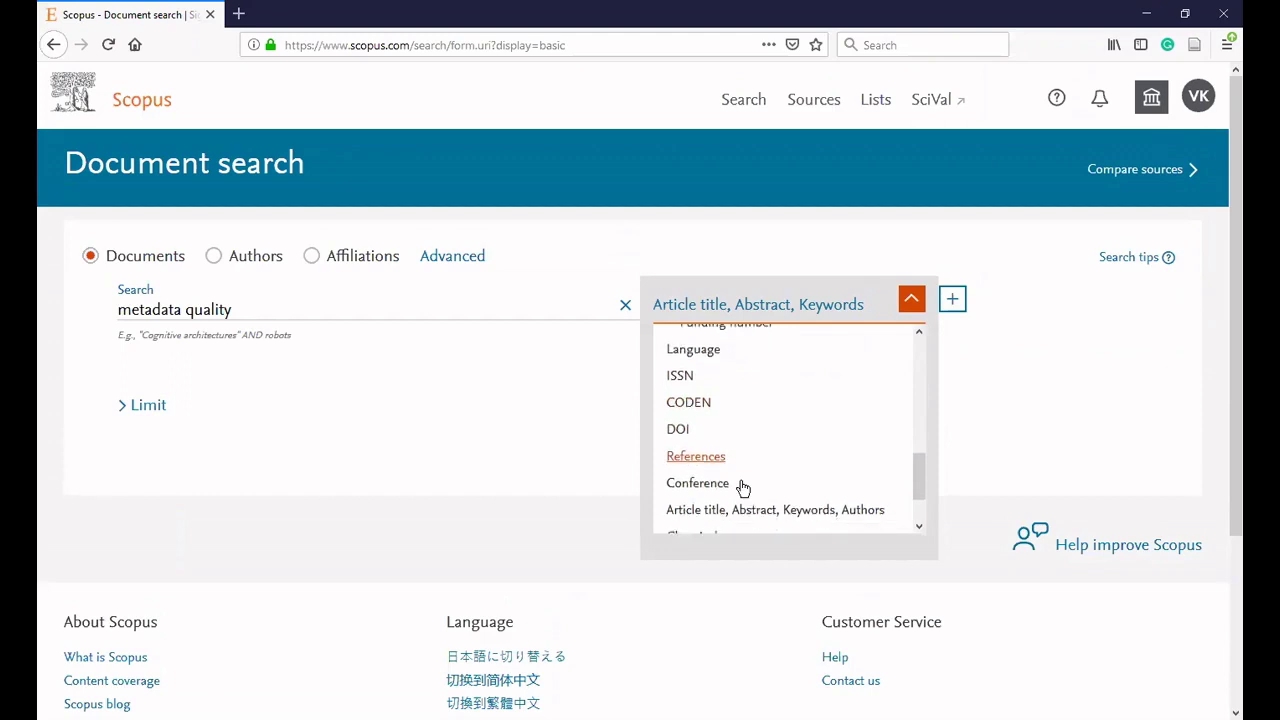
scroll(742, 487, "down", 1)
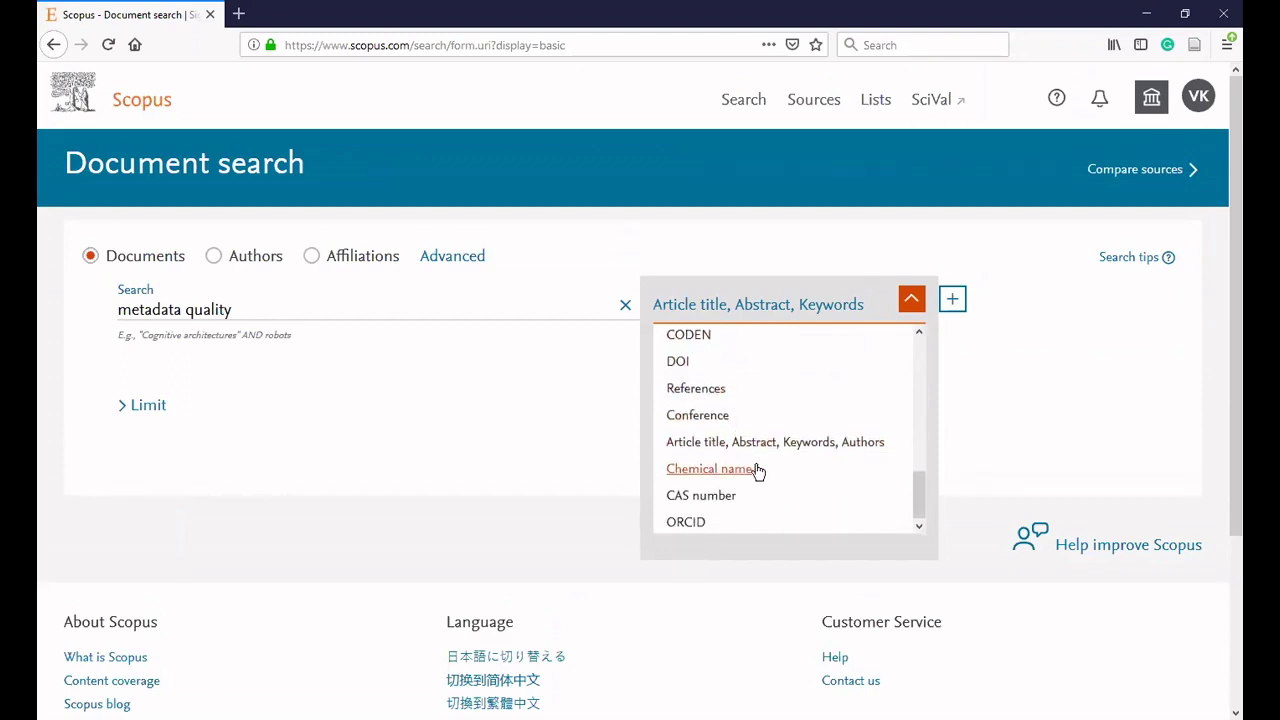
scroll(875, 463, "up", 5)
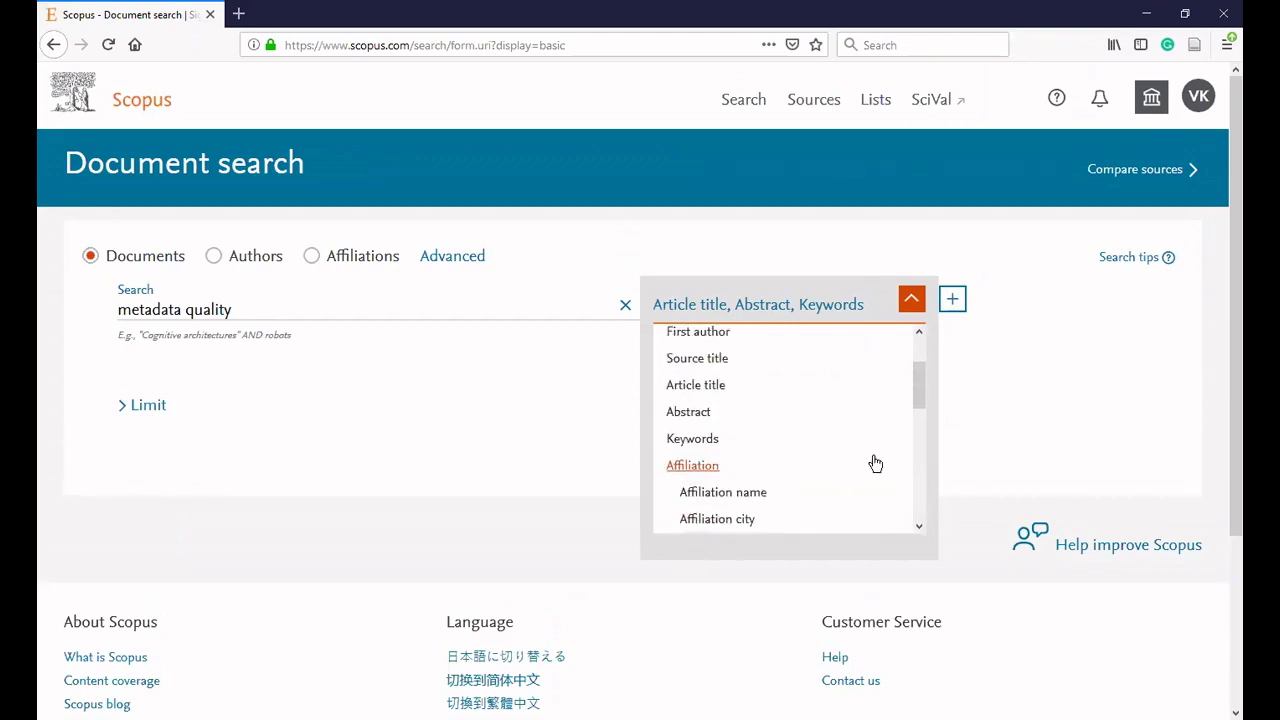
scroll(875, 463, "up", 2)
left_click(790, 363)
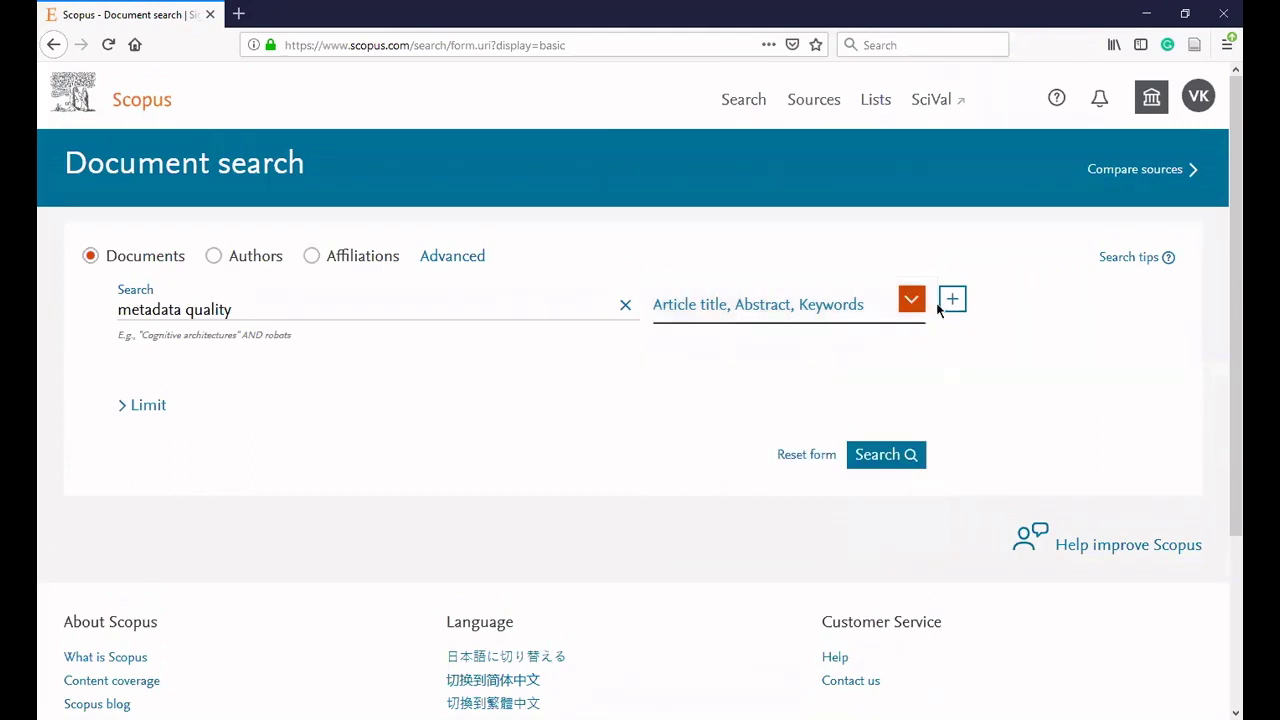
left_click(886, 455)
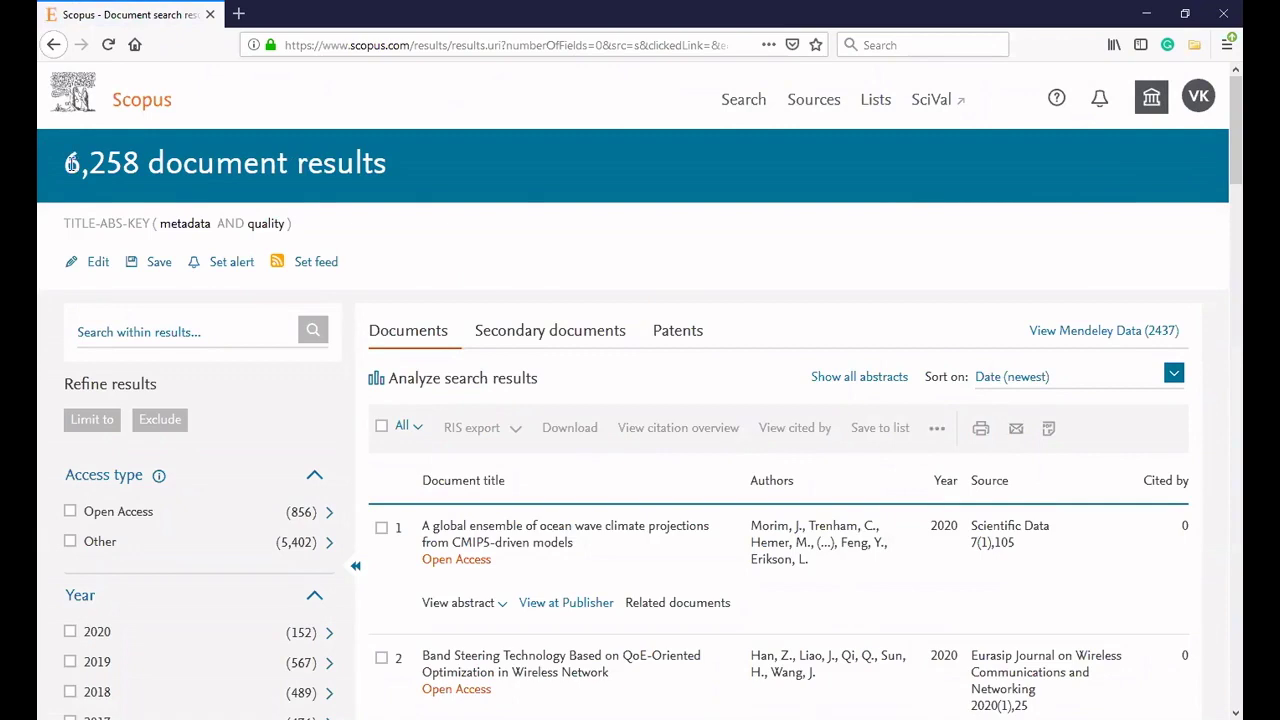
Examine the document result count and the TITLE-ABS-KEY query combining metadata AND quality, along with the results list.
left_click_drag(70, 163, 141, 168)
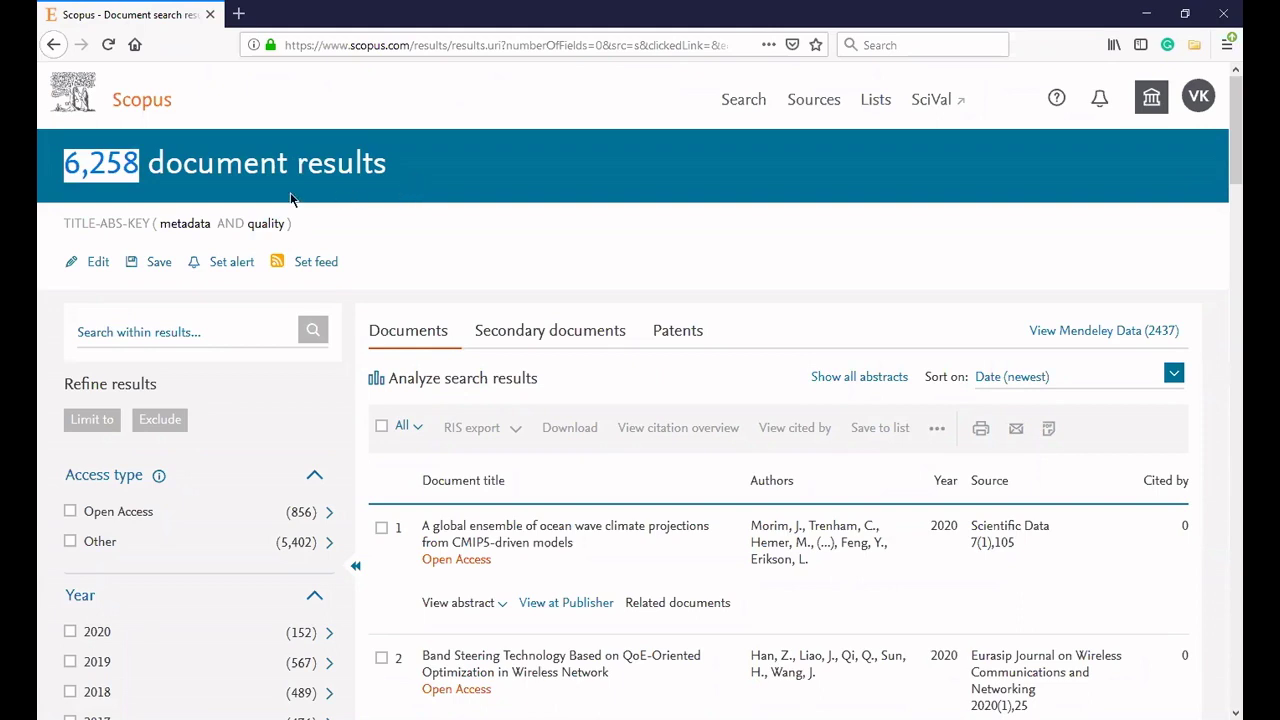
left_click_drag(64, 224, 313, 232)
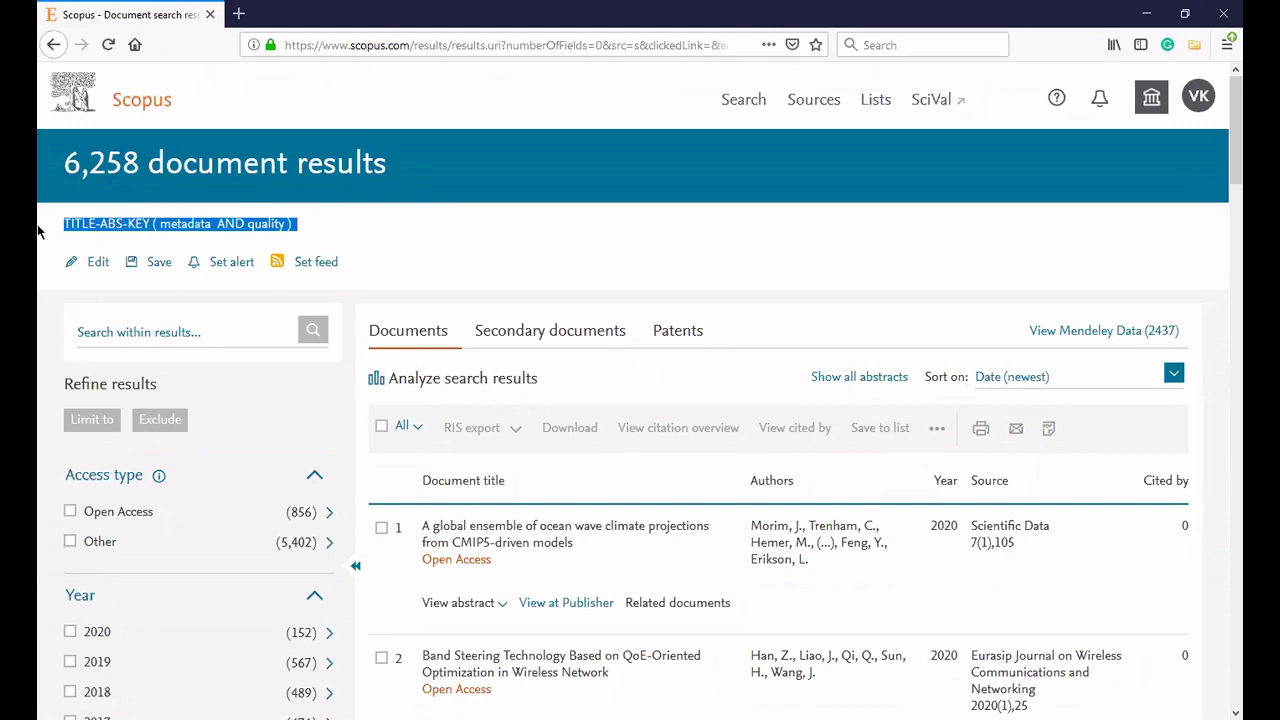
left_click(151, 224)
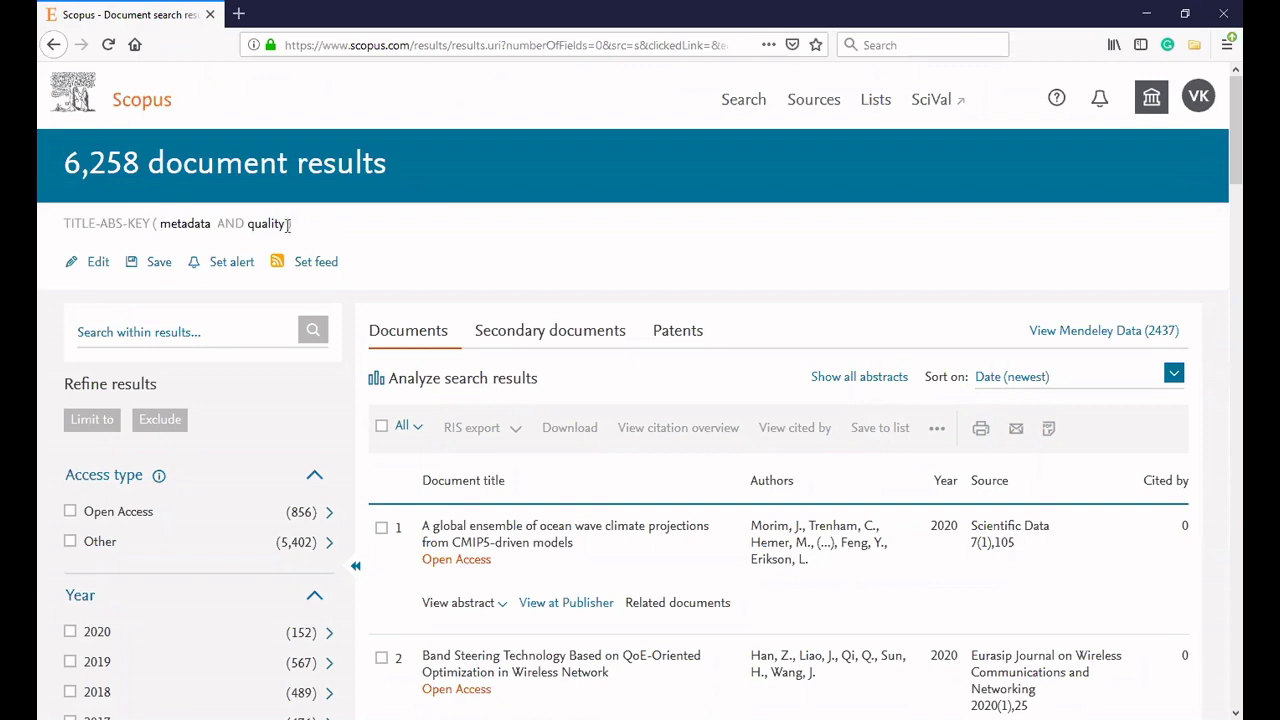
left_click_drag(247, 224, 229, 224)
left_click(223, 224)
scroll(490, 418, "down", 4)
scroll(738, 258, "up", 2)
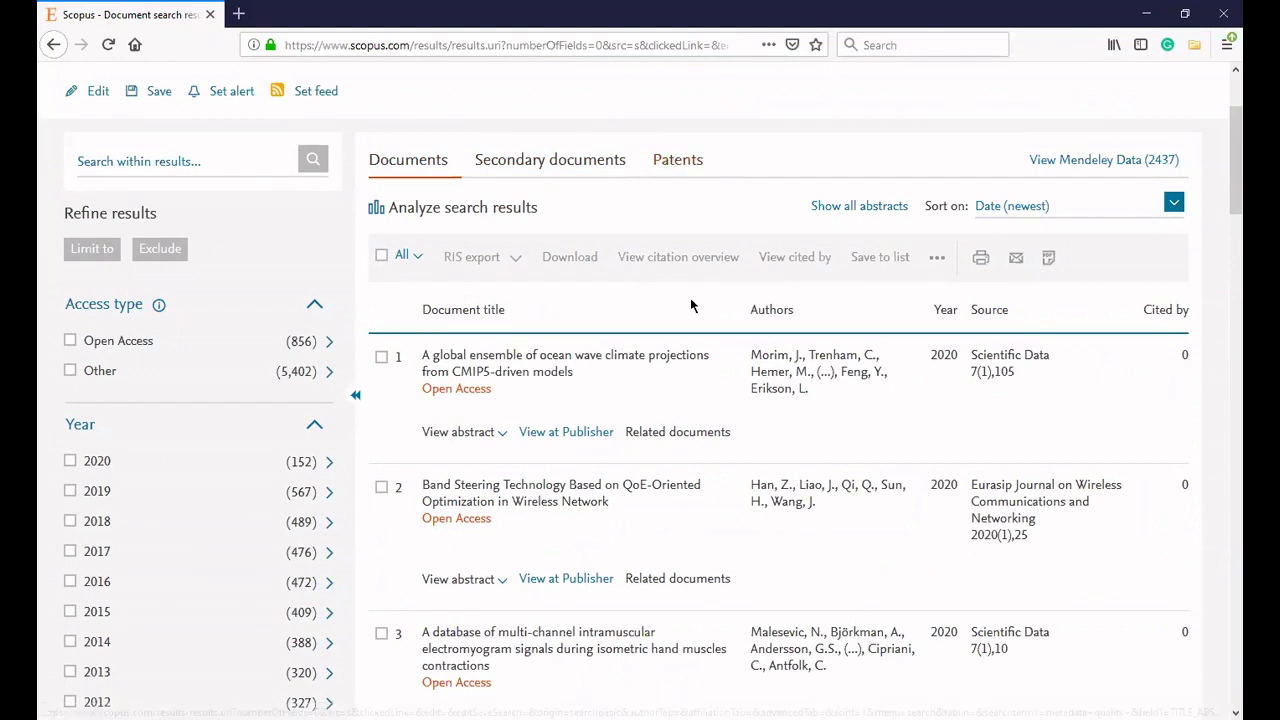
Sort the document results by Relevance and review the reordered list.
left_click(1058, 207)
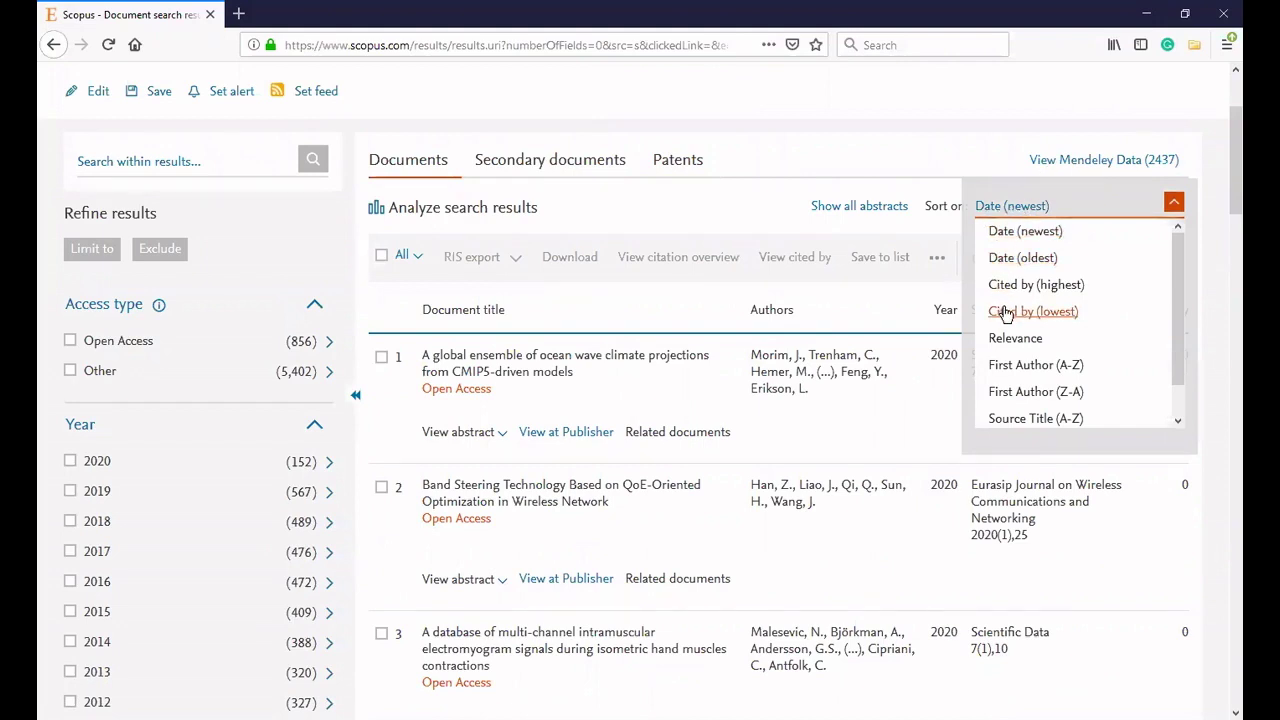
left_click(1016, 340)
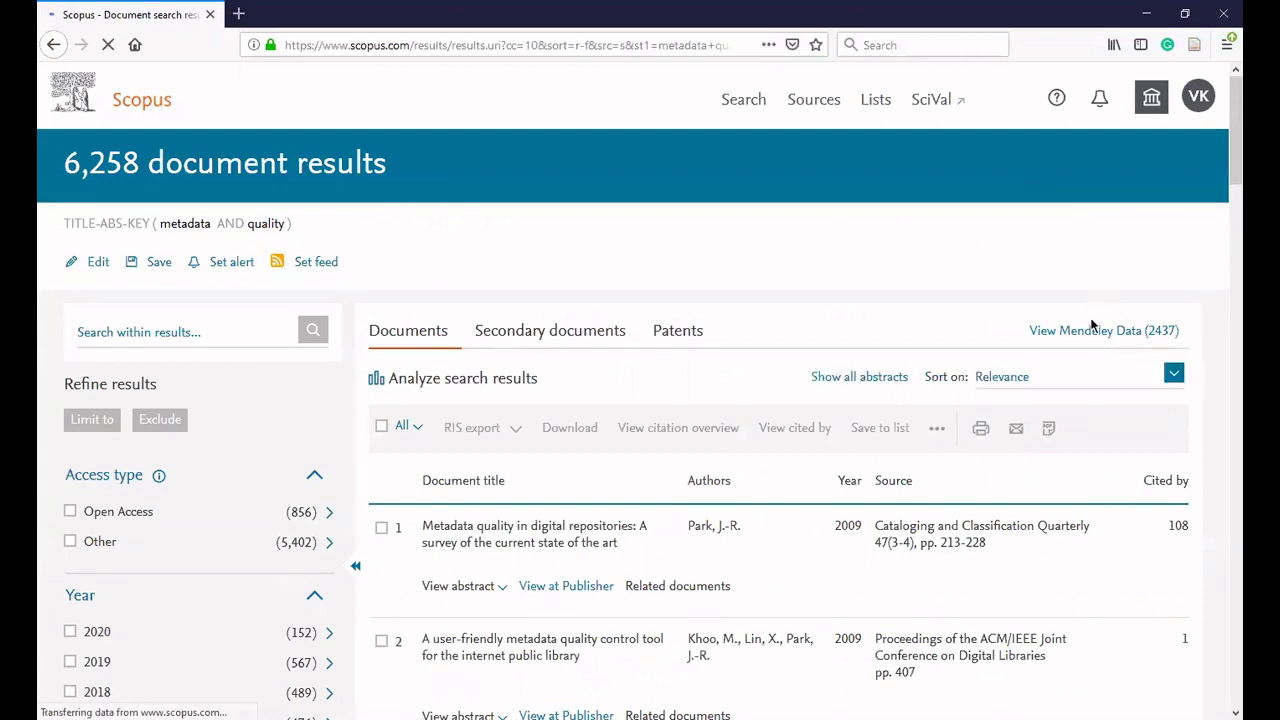
scroll(1000, 278, "down", 3)
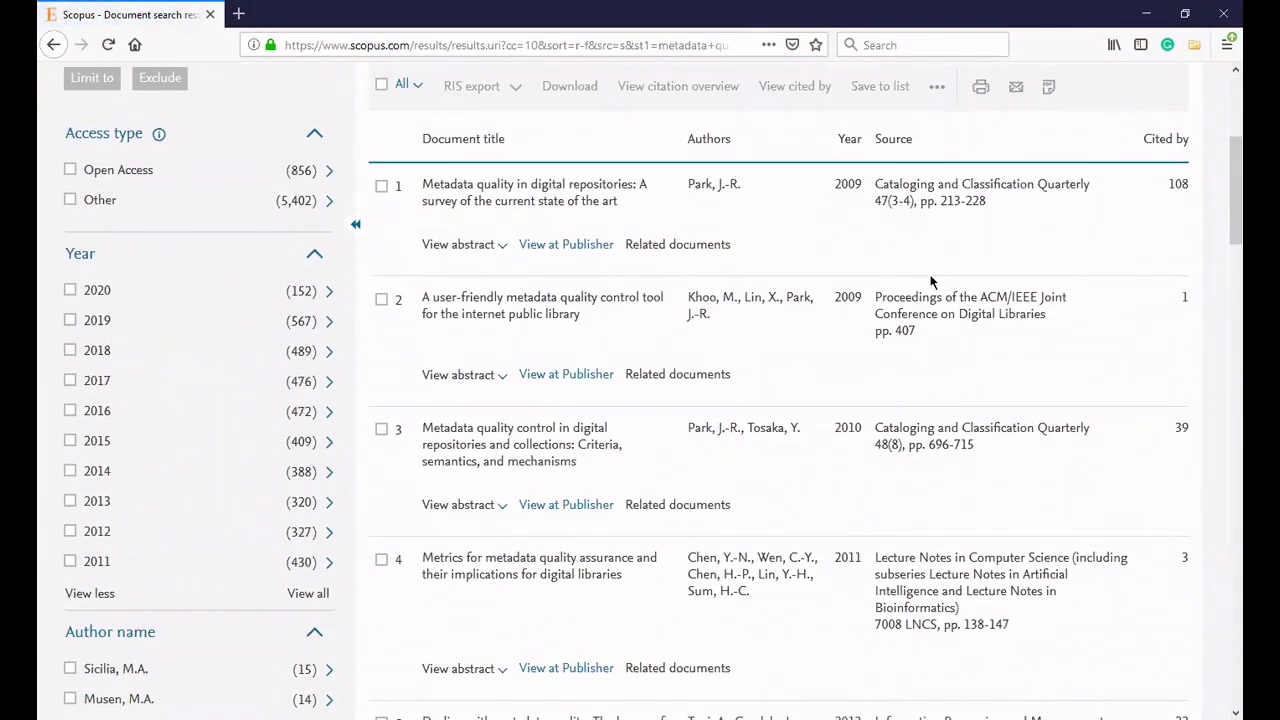
scroll(930, 280, "up", 2)
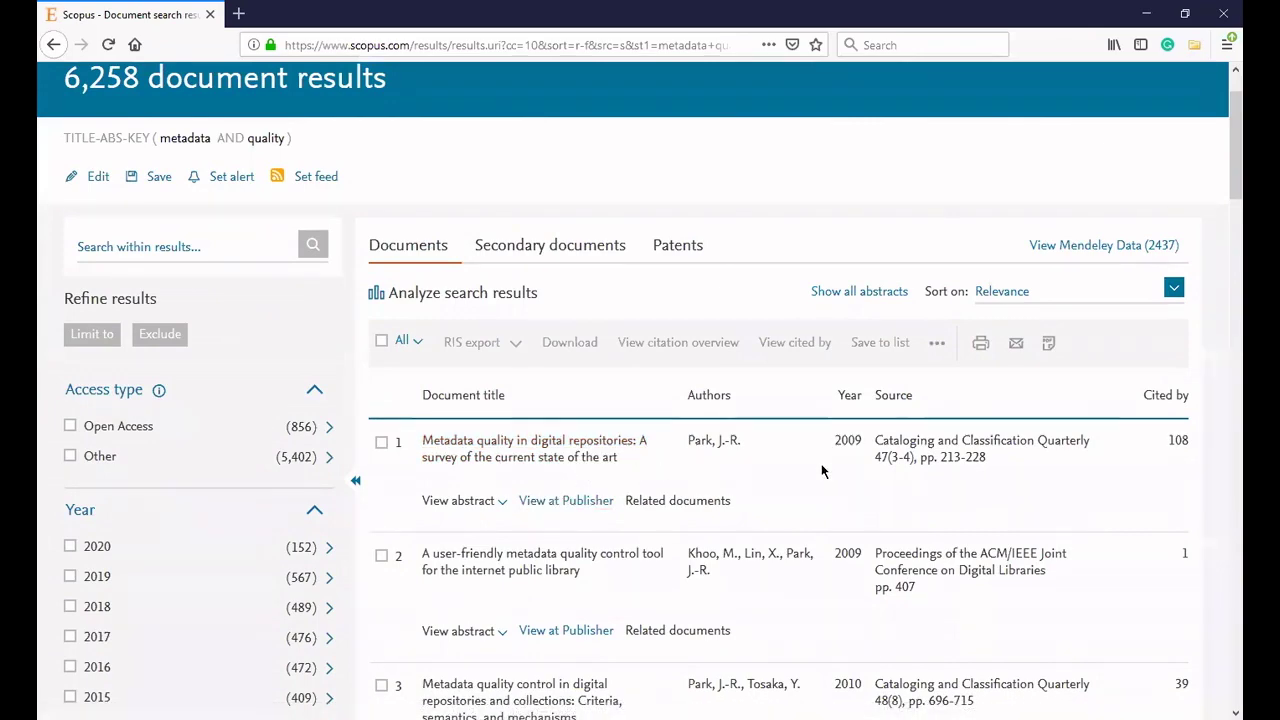
scroll(801, 462, "down", 3)
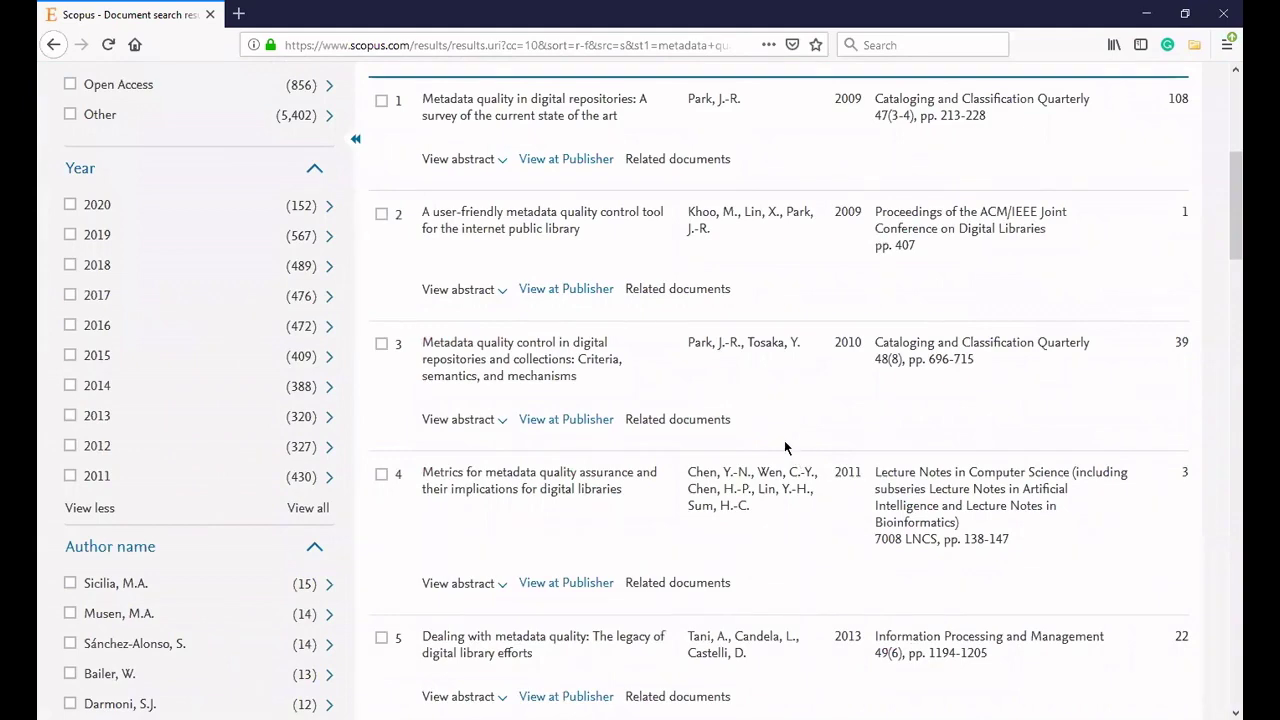
scroll(782, 435, "up", 4)
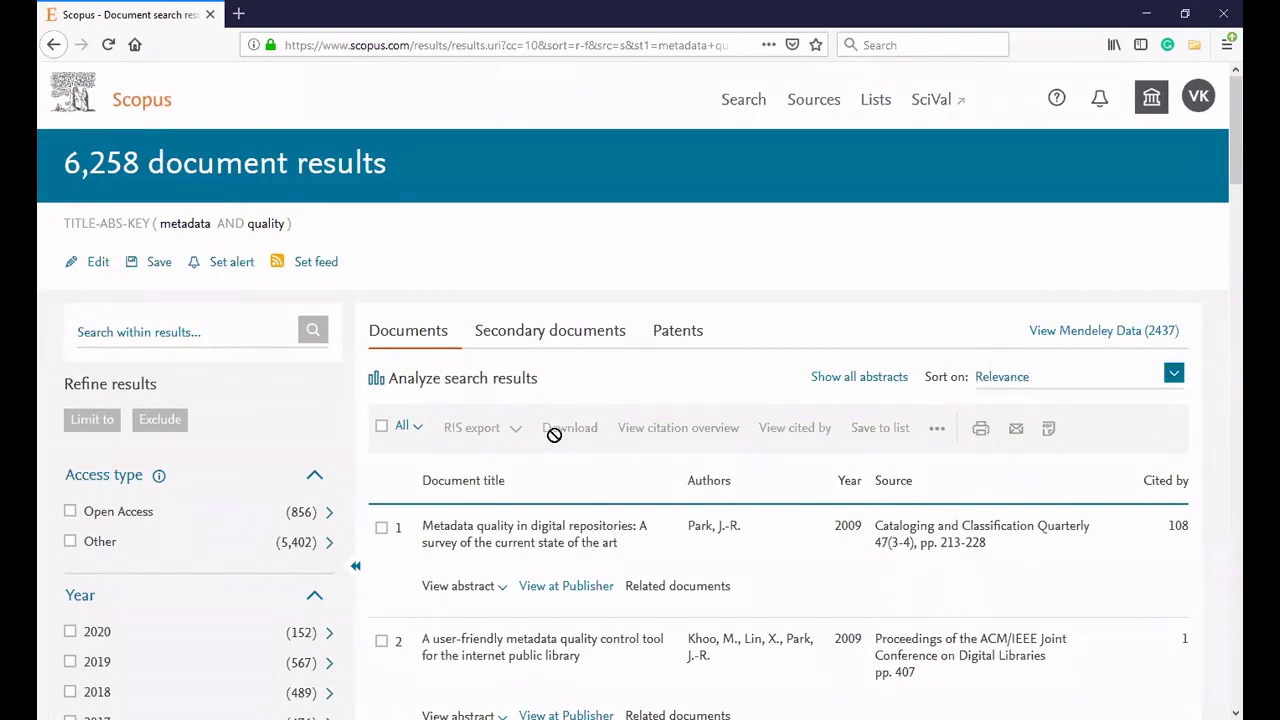
Select the first two documents and inspect the available export settings and additional actions without exporting.
left_click(381, 527)
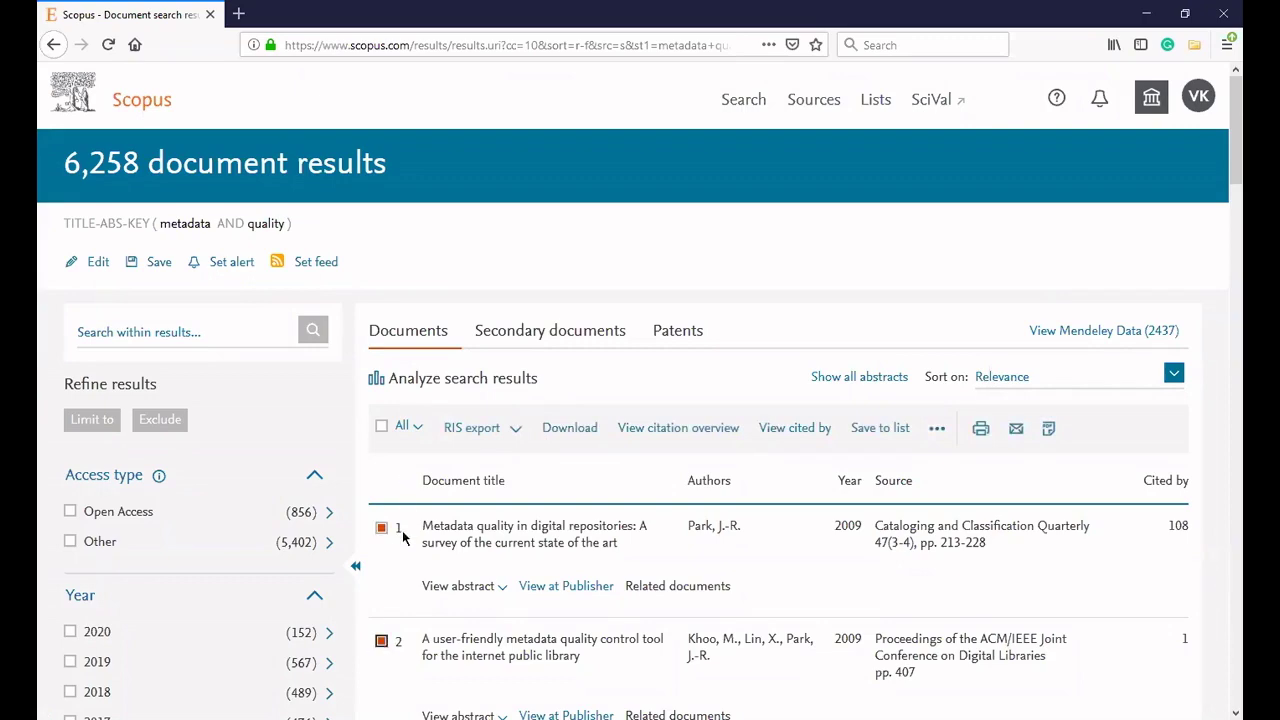
left_click(519, 431)
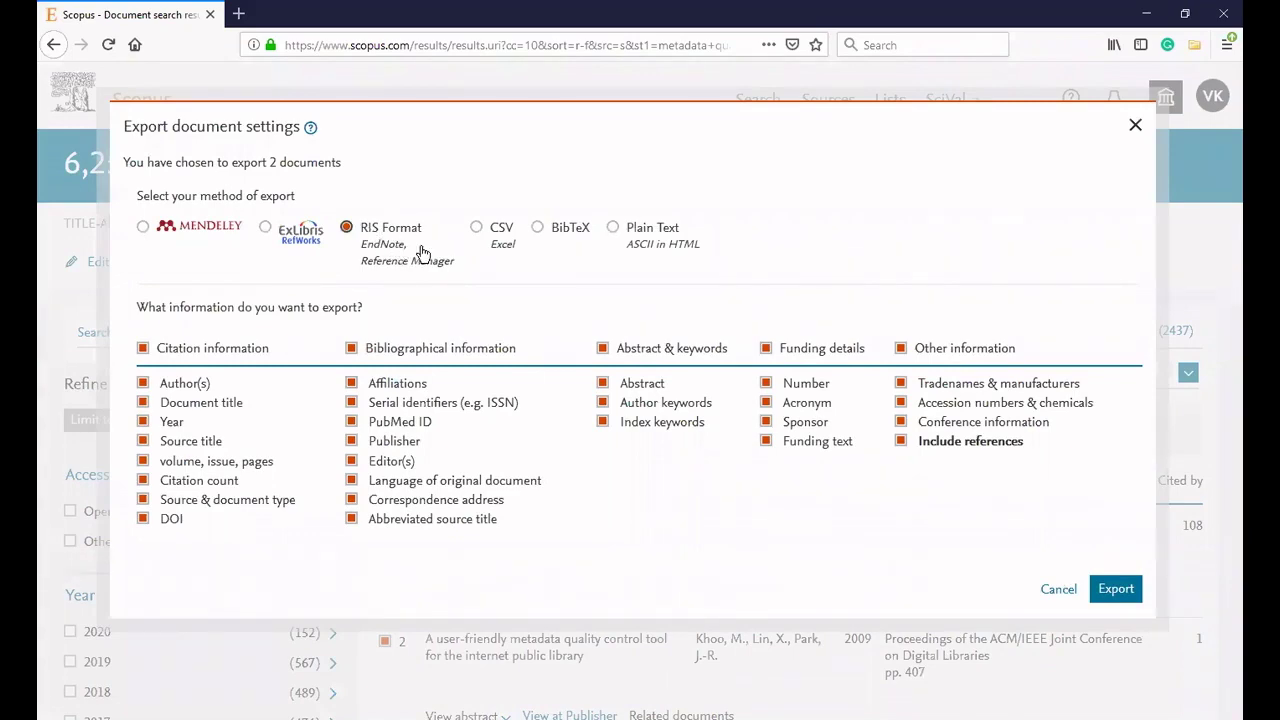
left_click(1058, 589)
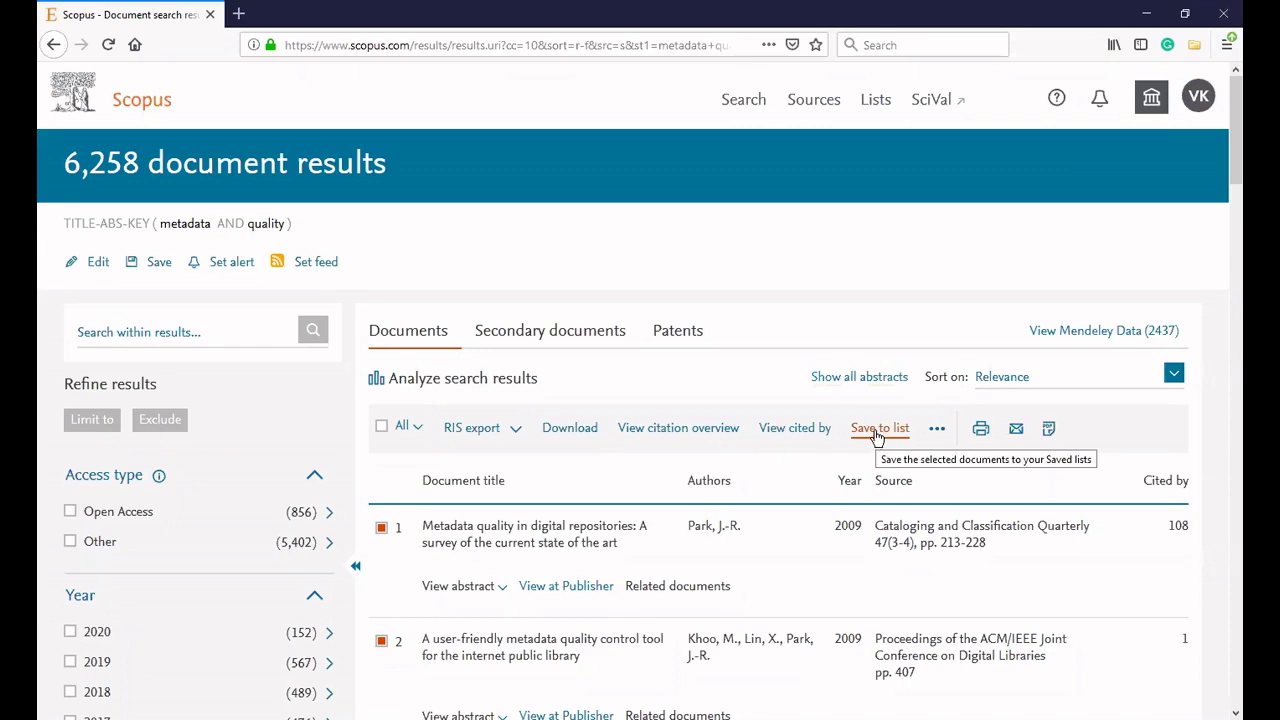
left_click(935, 432)
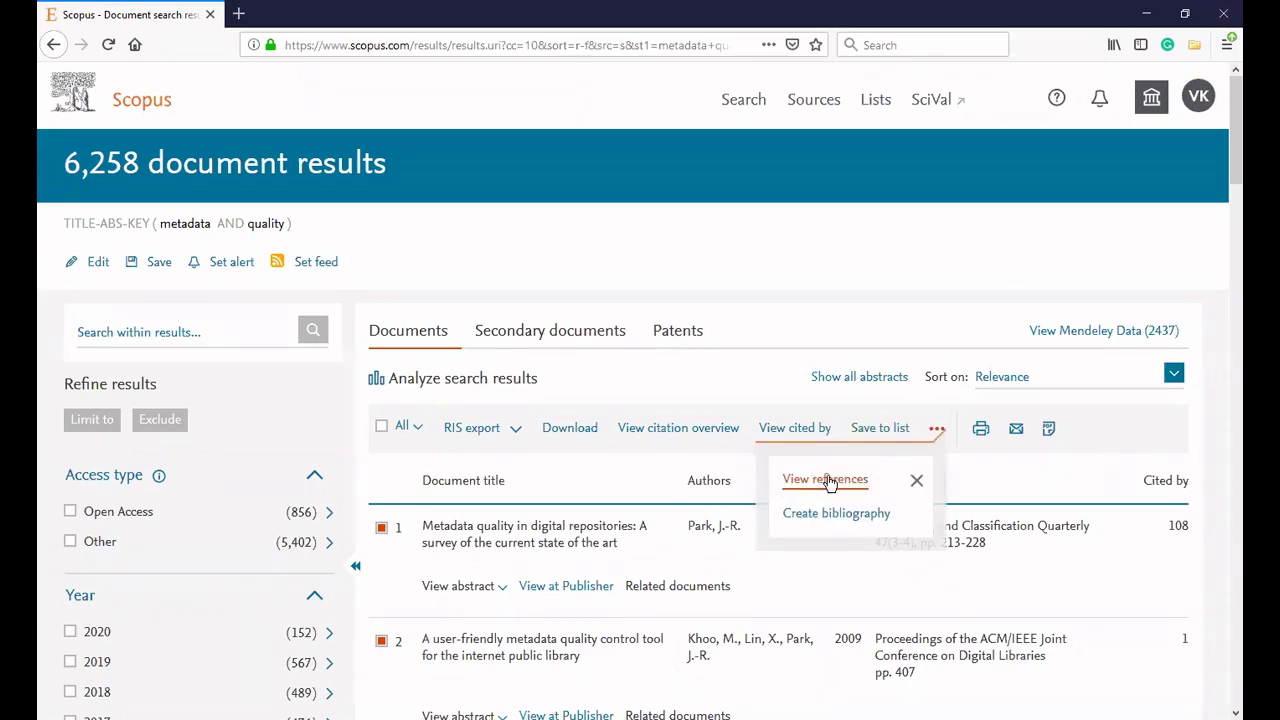
left_click(1017, 465)
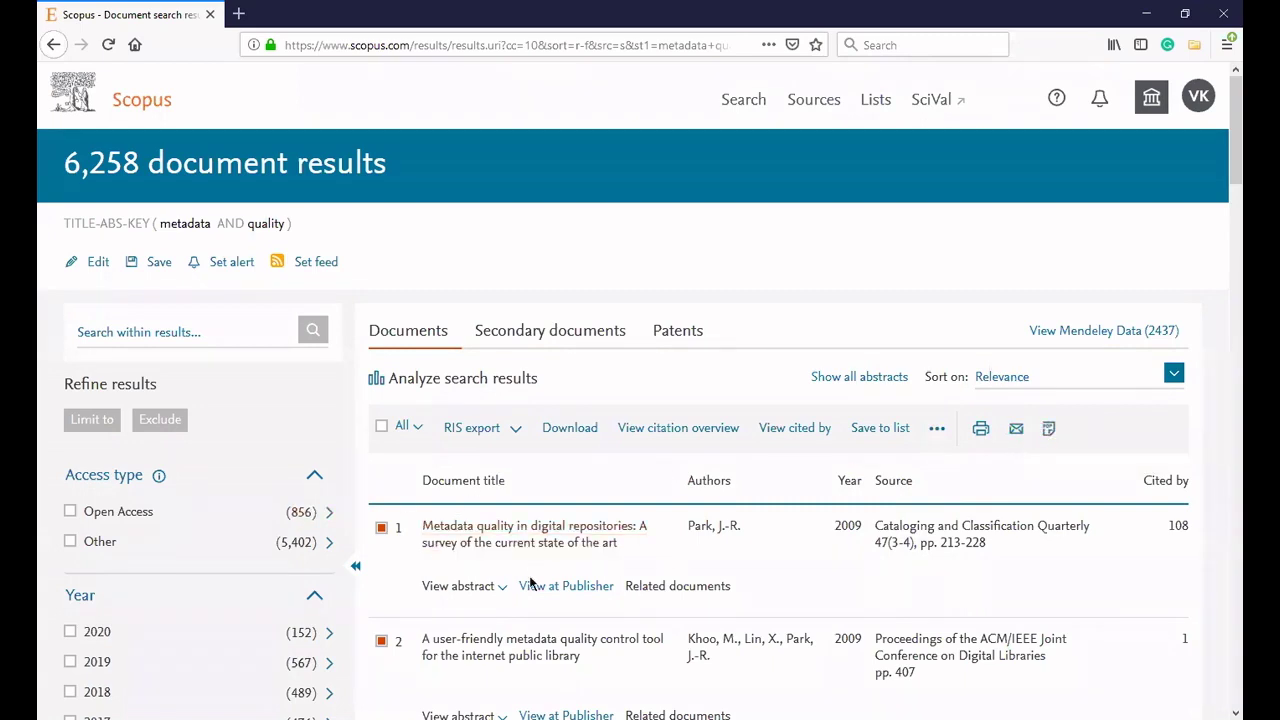
Review the document links and the refine filters for access type, year, author name, subject area and document type.
scroll(711, 549, "down", 3)
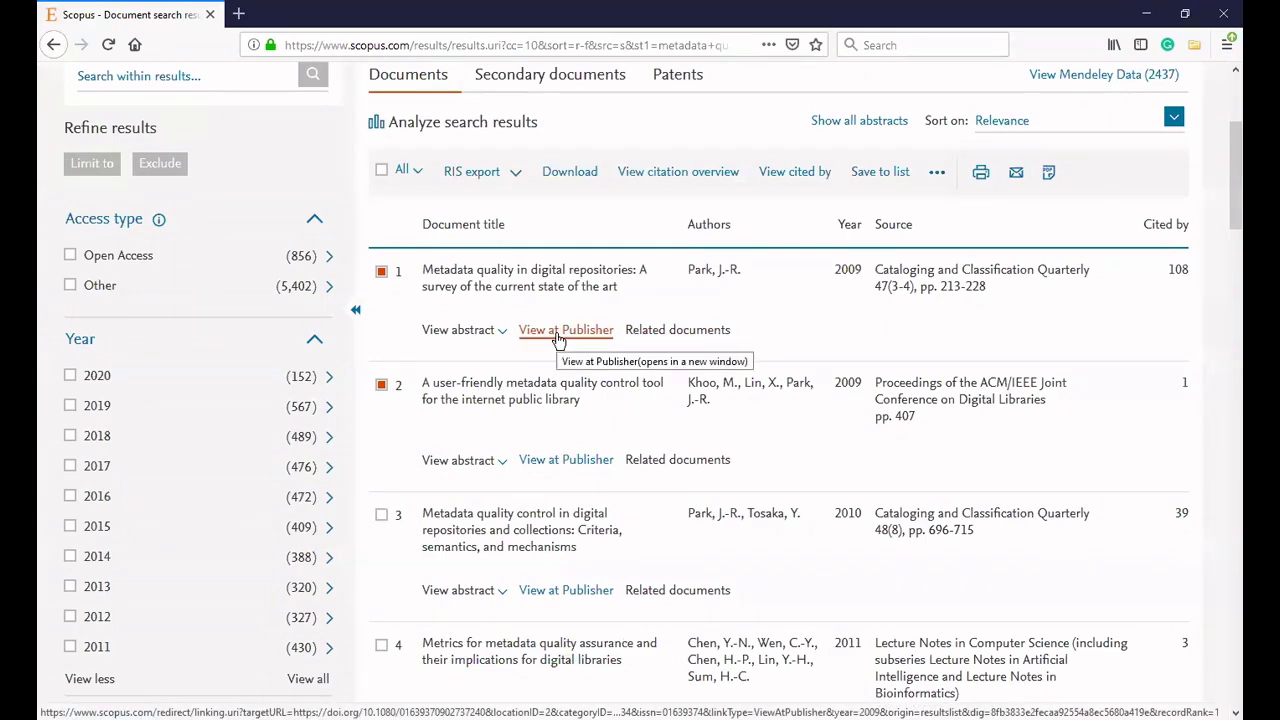
scroll(556, 339, "up", 3)
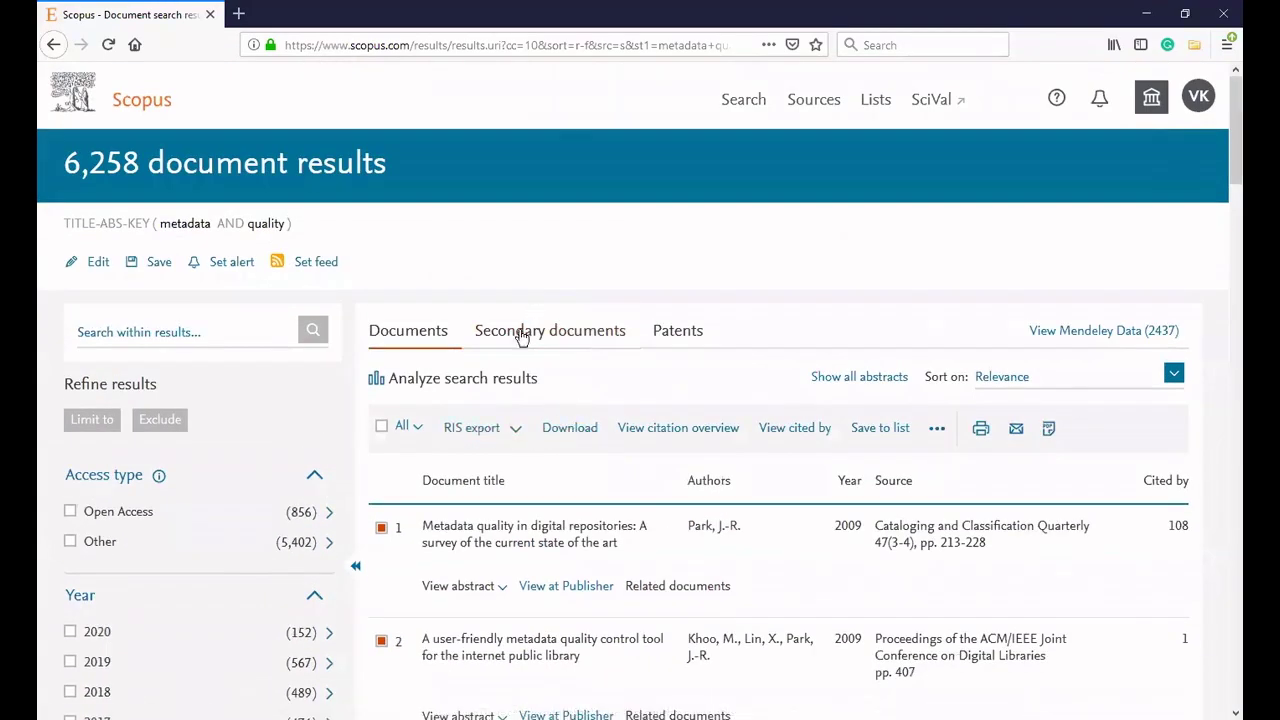
scroll(490, 410, "down", 4)
scroll(57, 383, "up", 4)
scroll(122, 466, "down", 2)
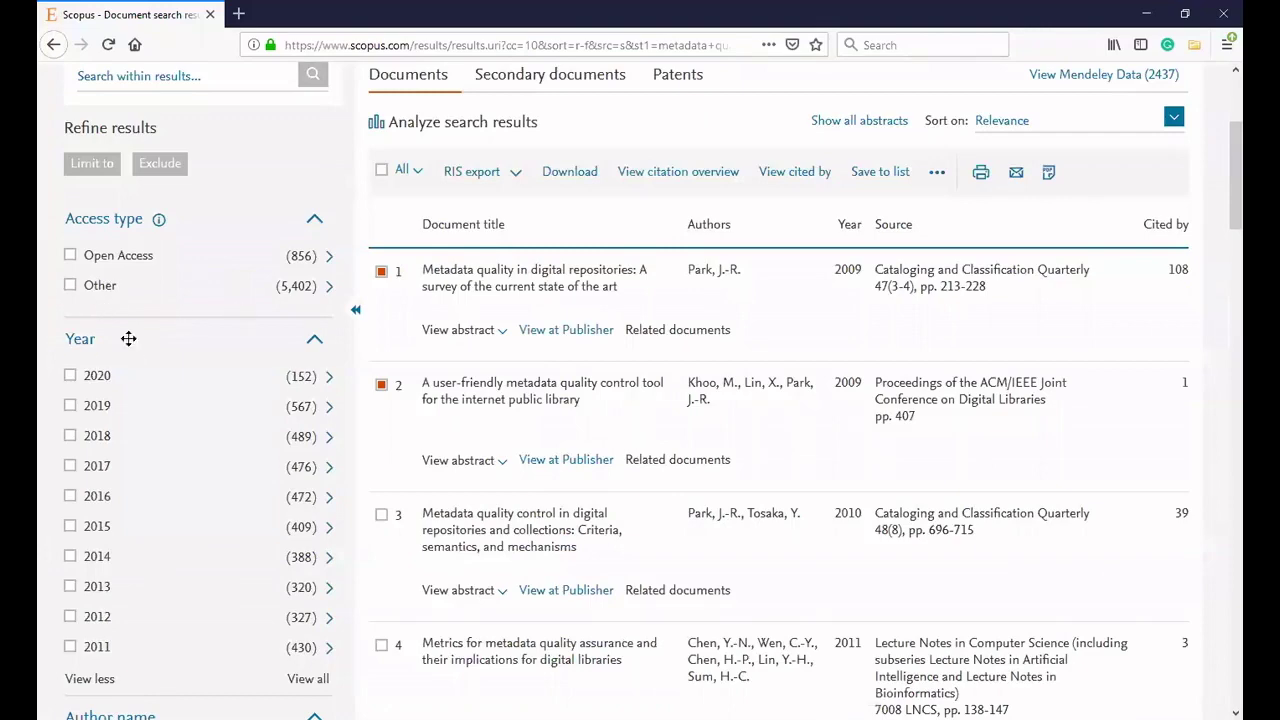
scroll(130, 370, "down", 2)
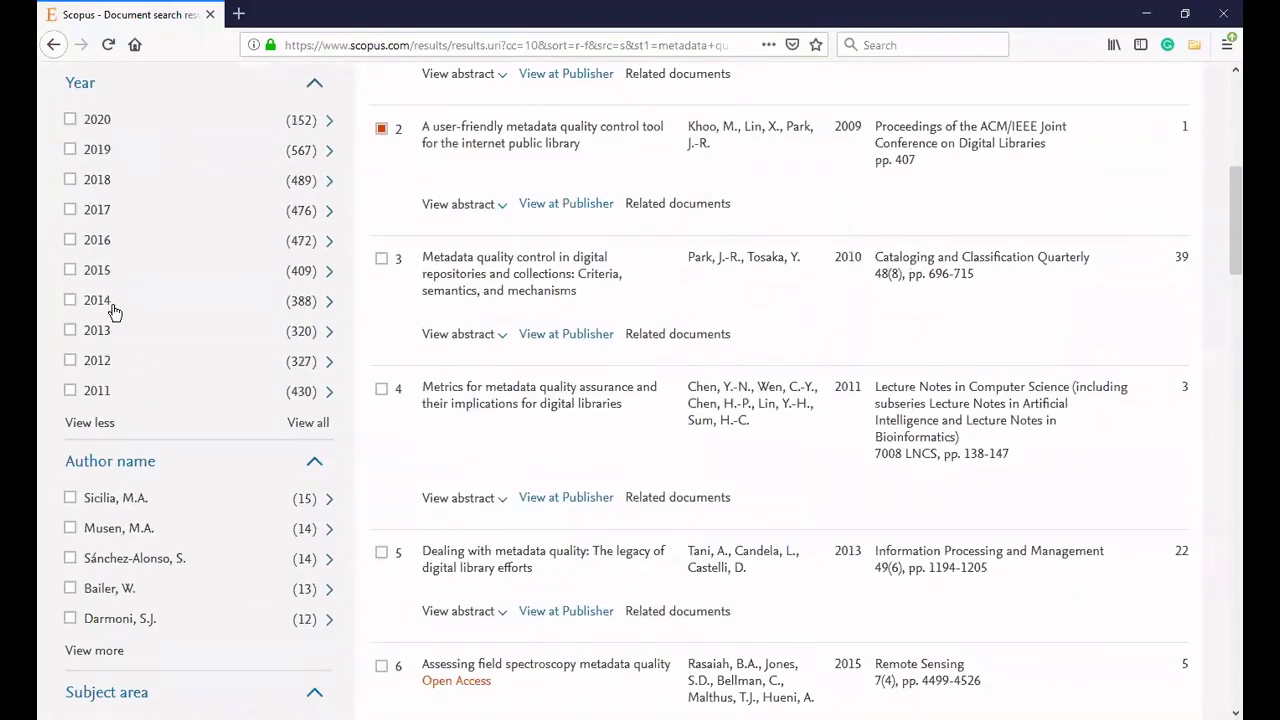
scroll(114, 312, "down", 2)
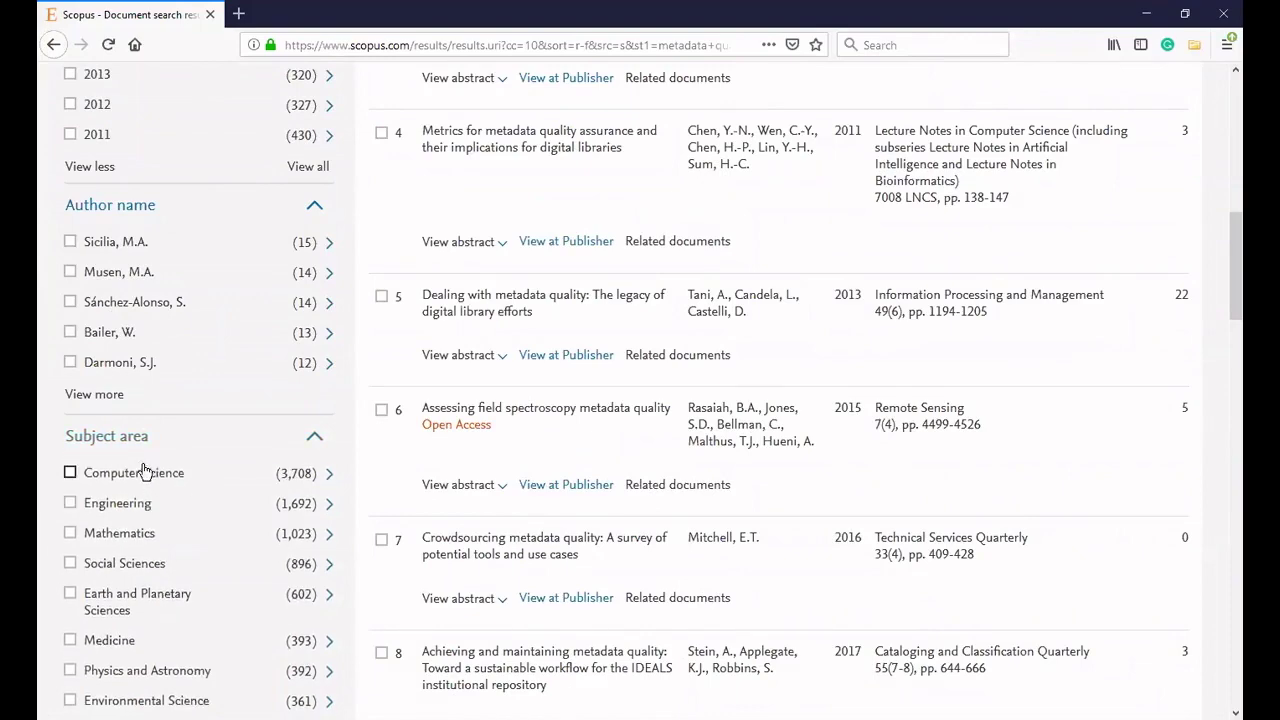
scroll(143, 471, "down", 3)
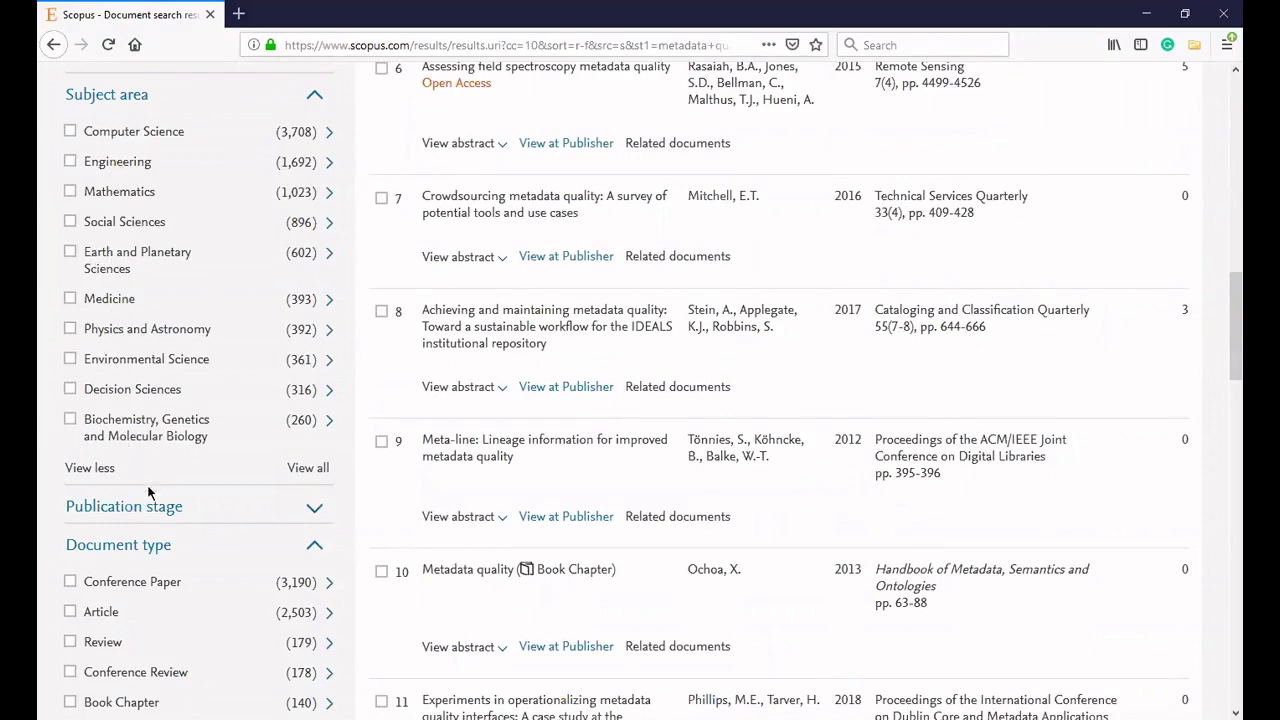
scroll(130, 530, "down", 4)
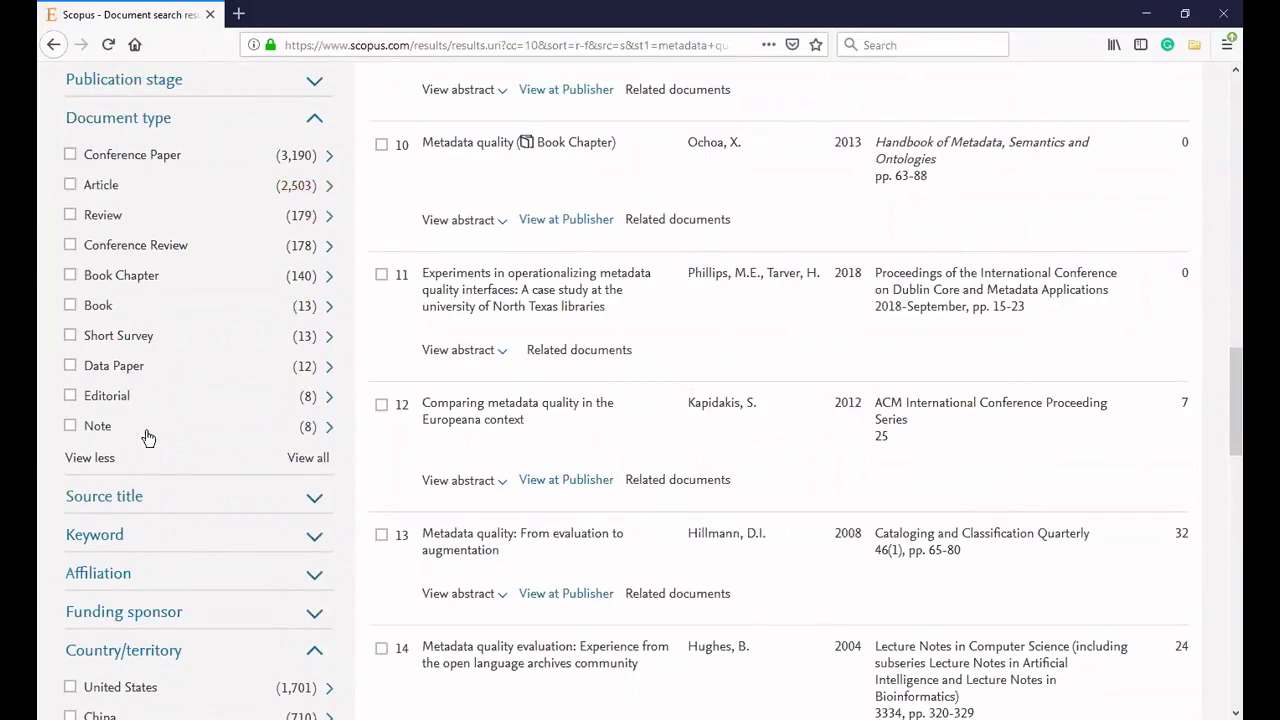
Expand the Affiliation filter and examine its institutions.
scroll(148, 444, "down", 3)
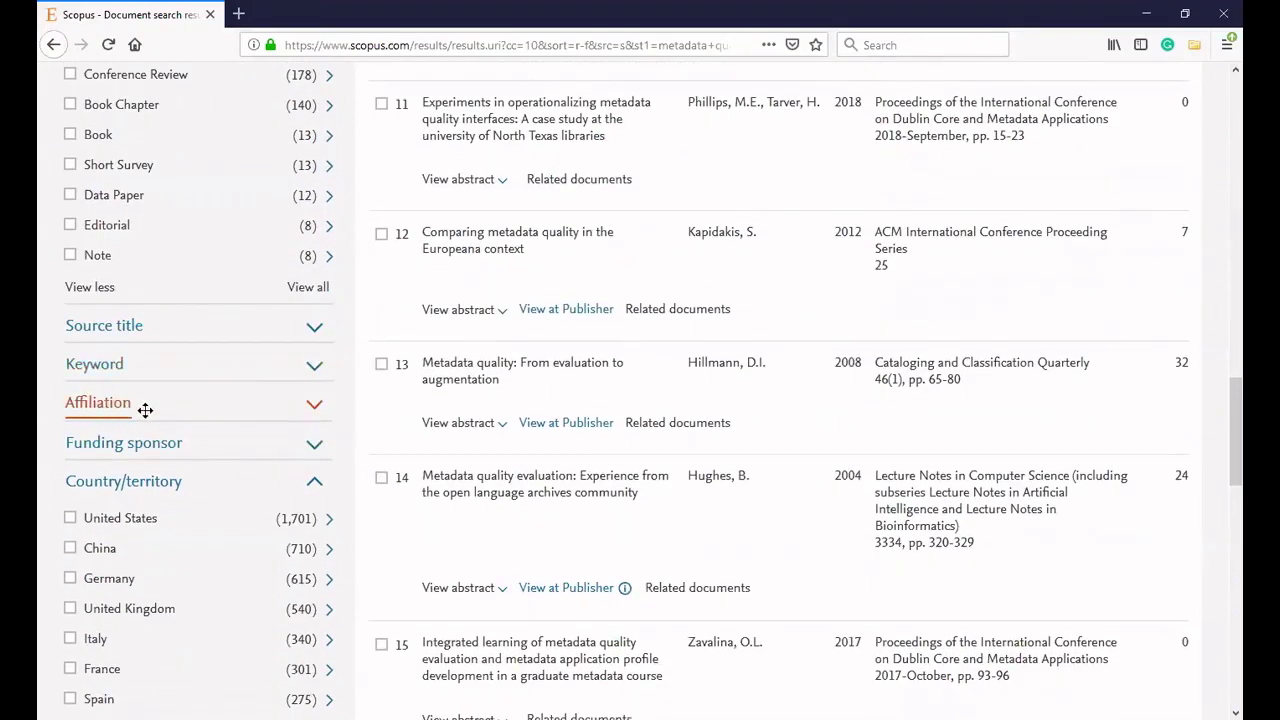
left_click(144, 409)
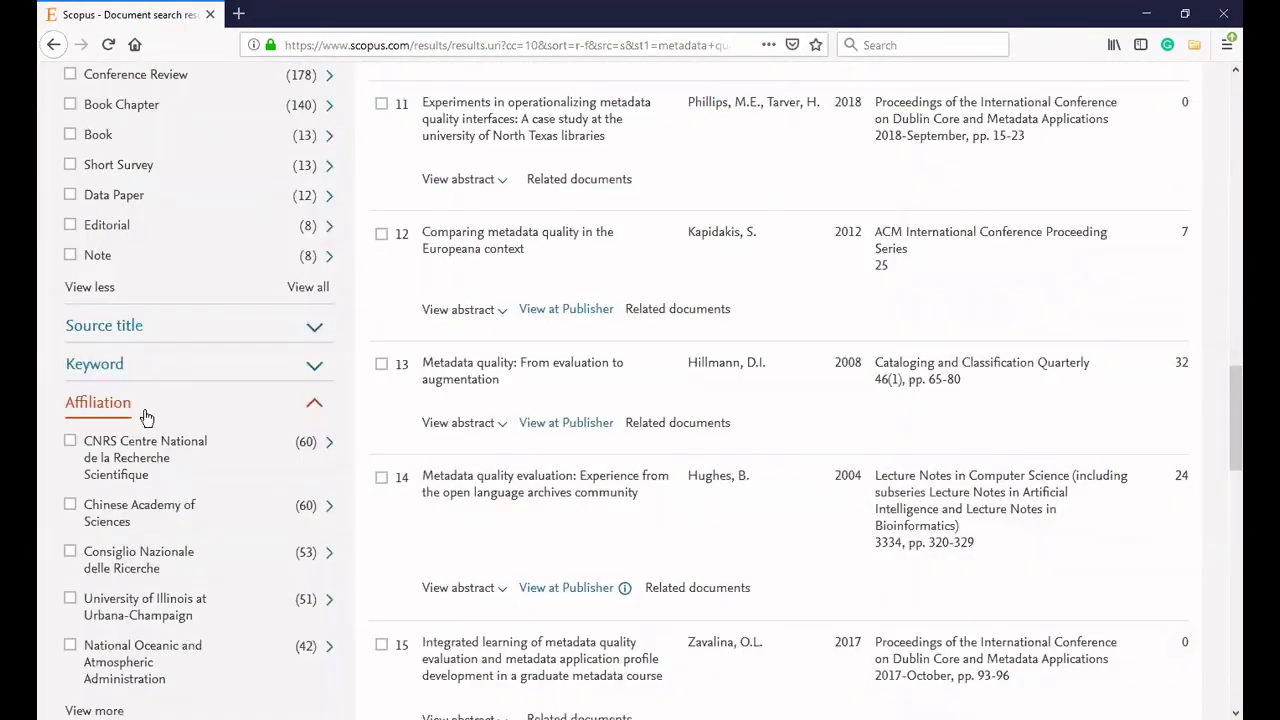
scroll(128, 455, "down", 3)
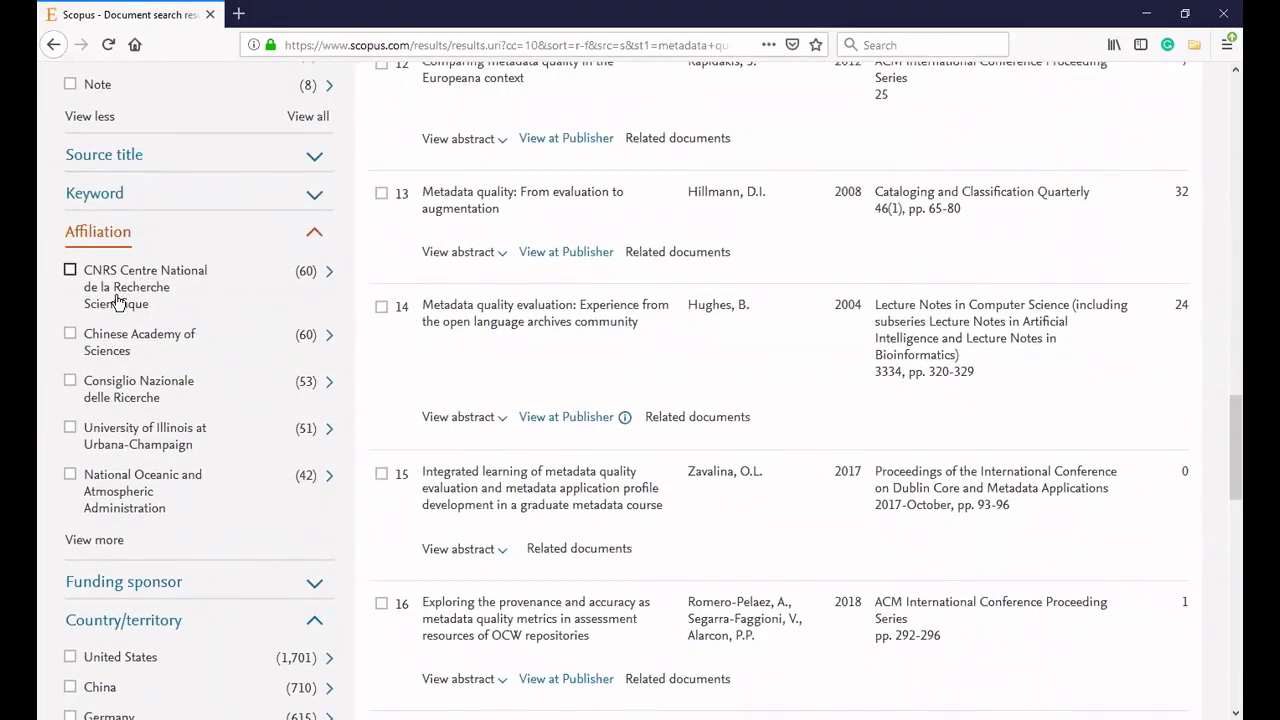
Limit the document results to the country India.
scroll(143, 318, "down", 6)
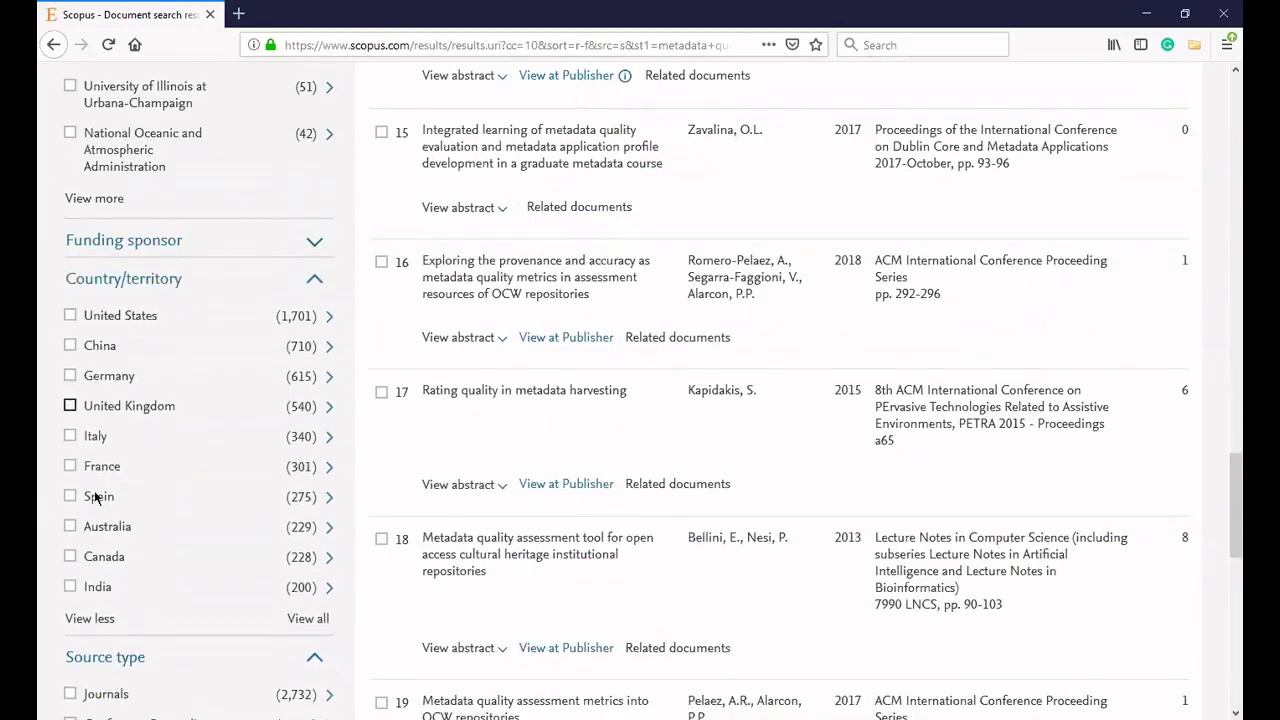
left_click(70, 586)
scroll(240, 420, "down", 3)
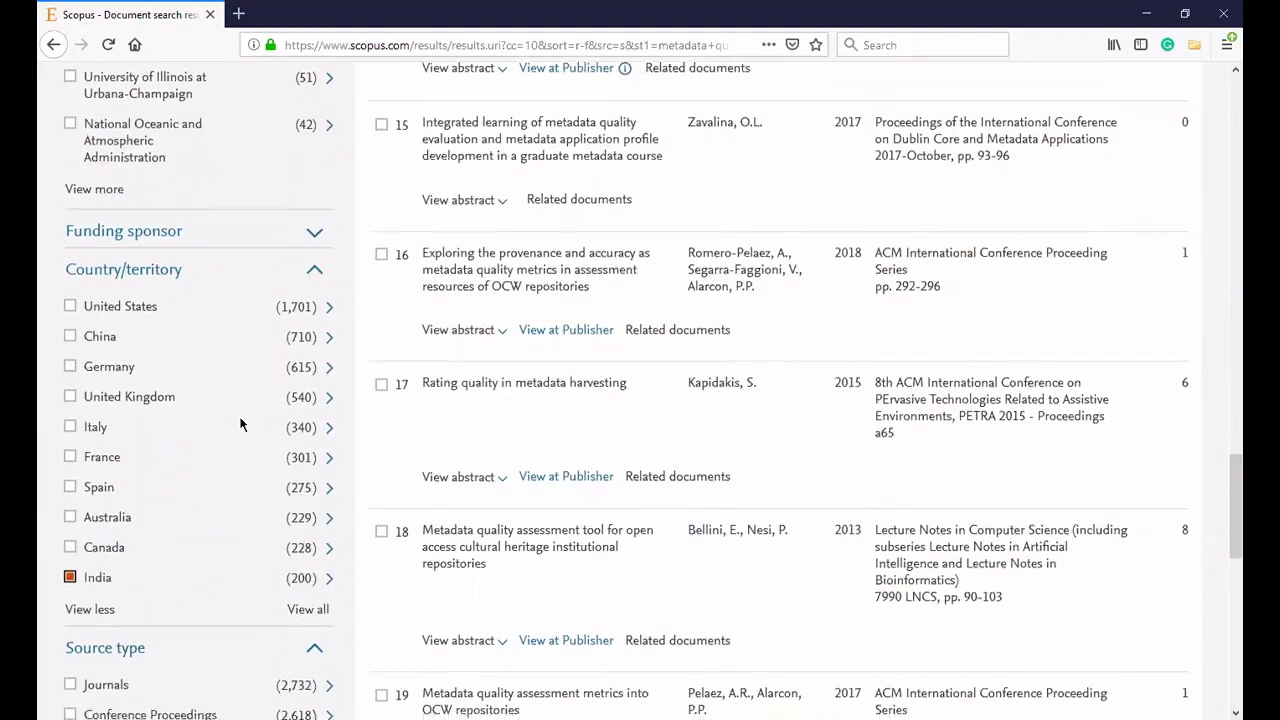
scroll(240, 420, "down", 3)
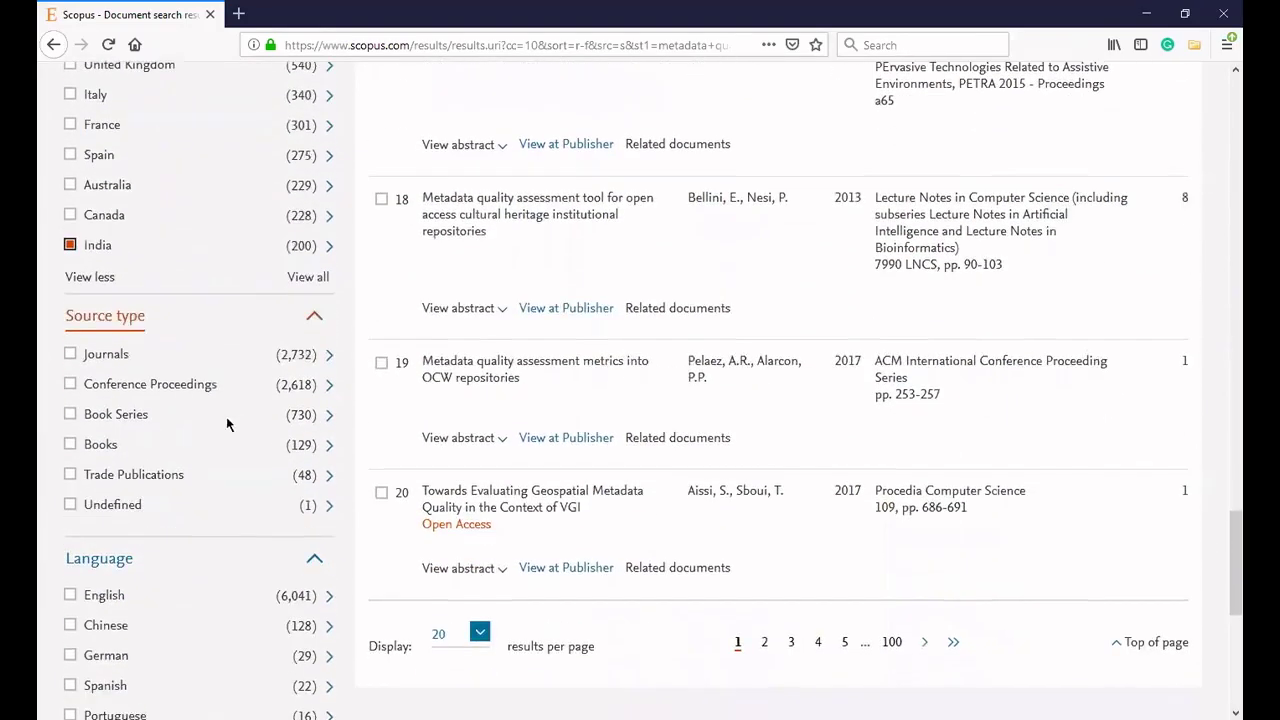
scroll(143, 410, "down", 4)
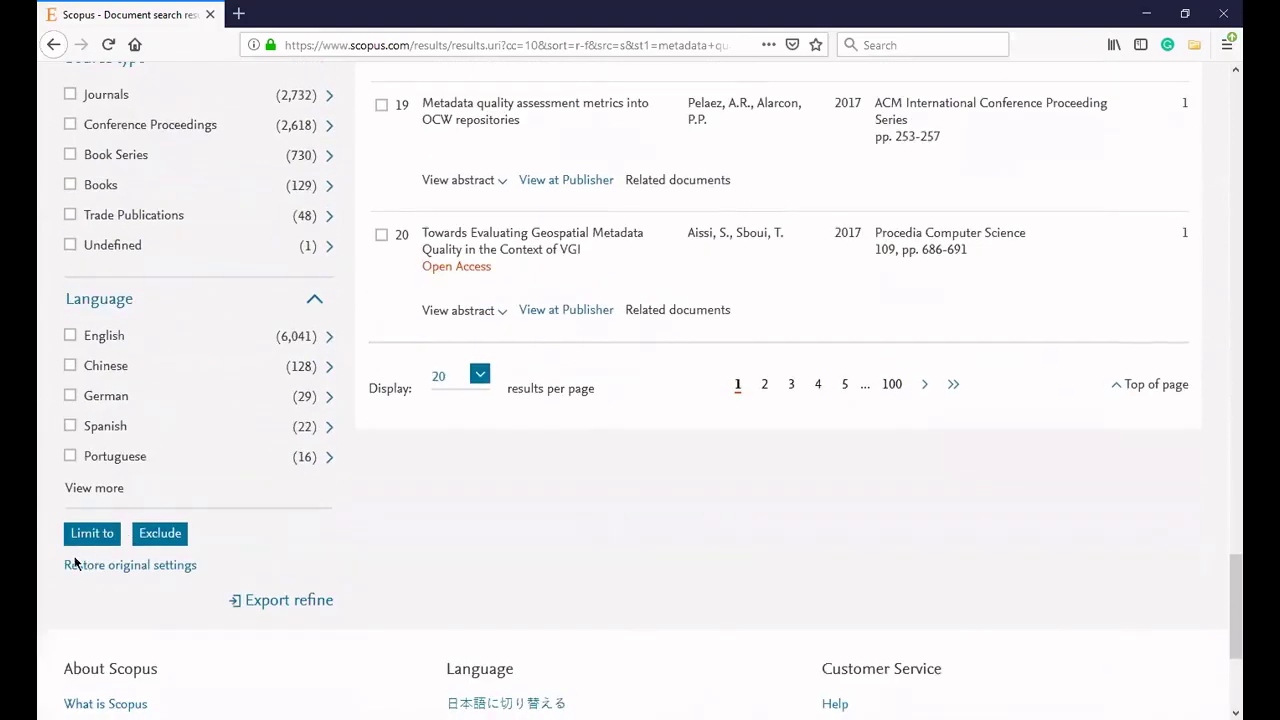
left_click(94, 534)
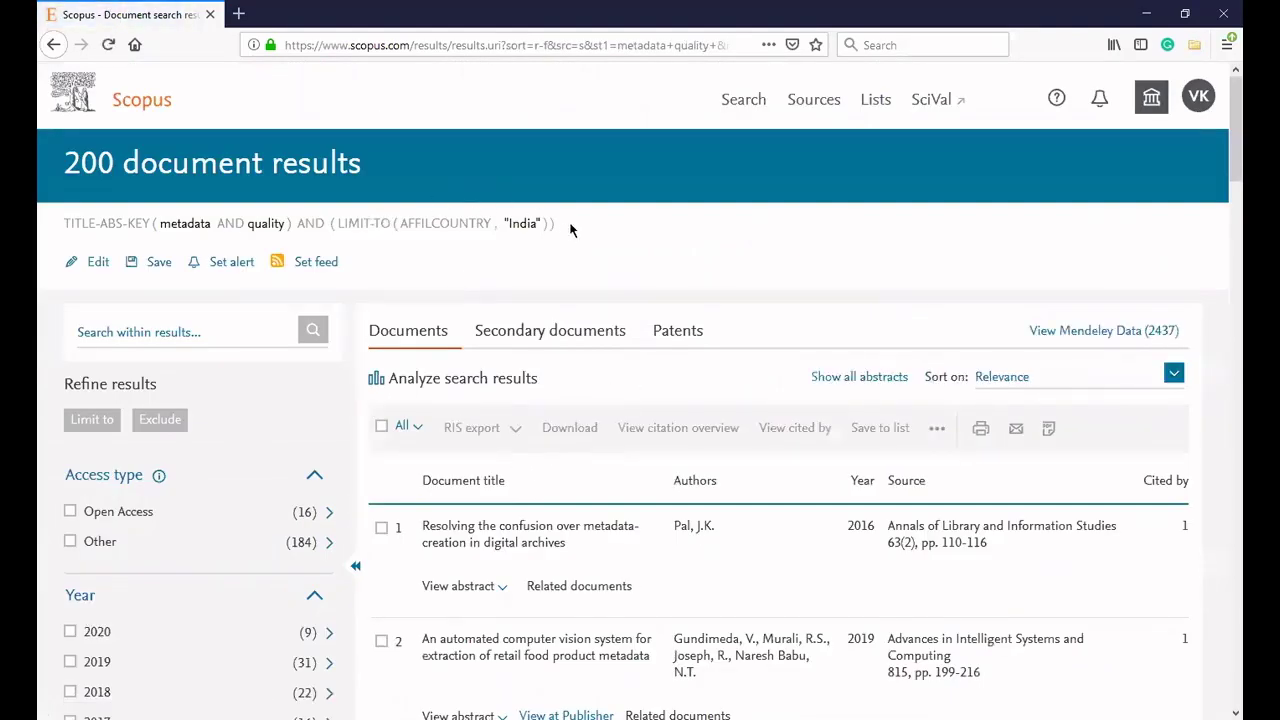
Examine the India limit in the search query and look through the refined document list.
left_click_drag(570, 230, 333, 223)
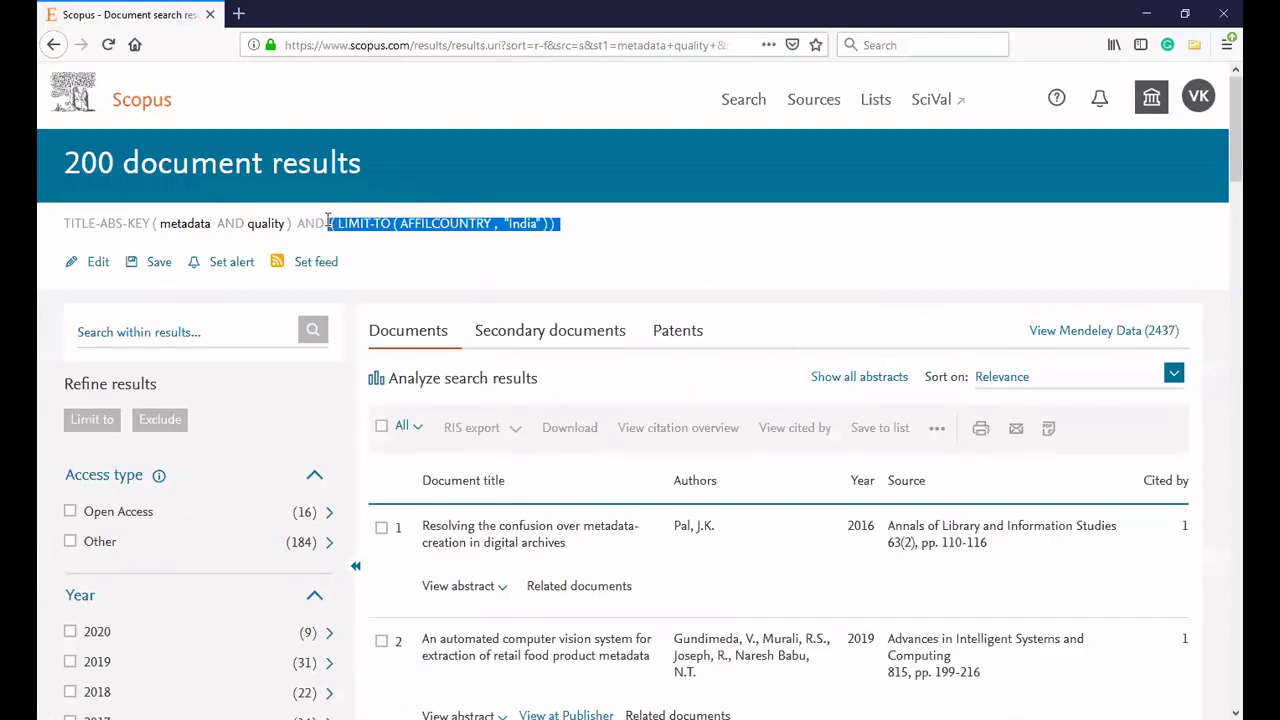
scroll(509, 366, "down", 5)
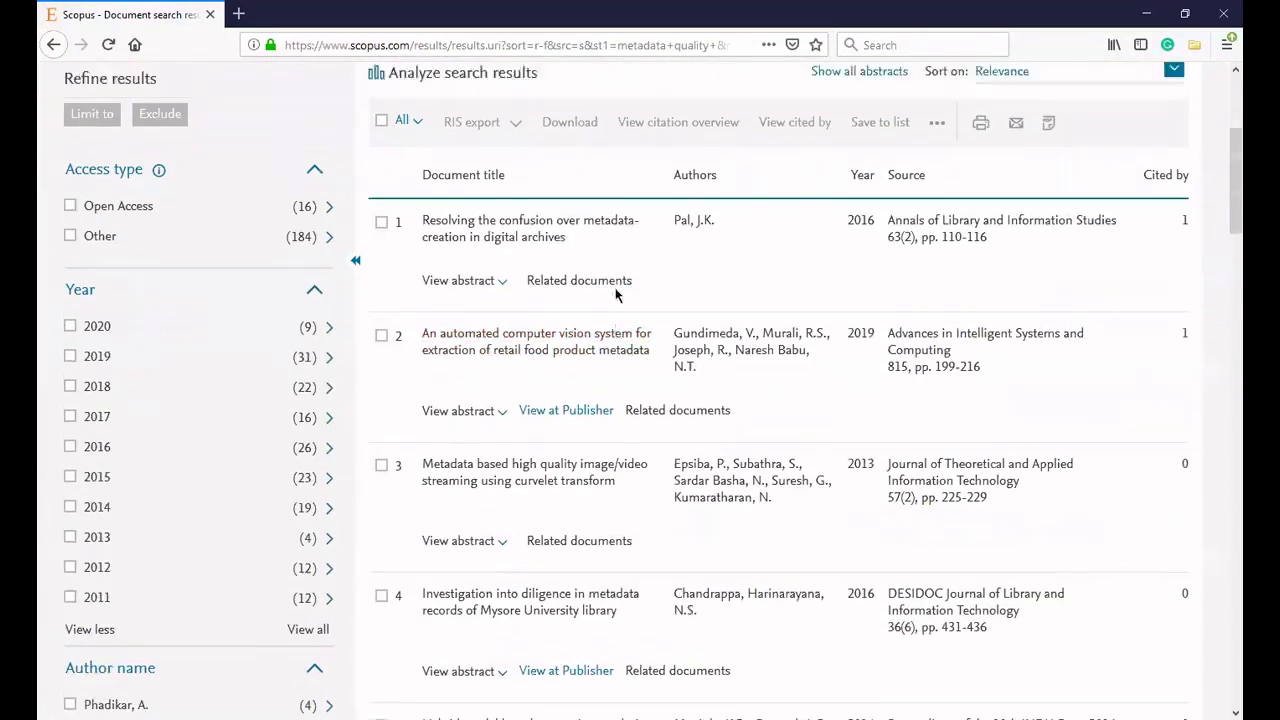
scroll(616, 293, "up", 5)
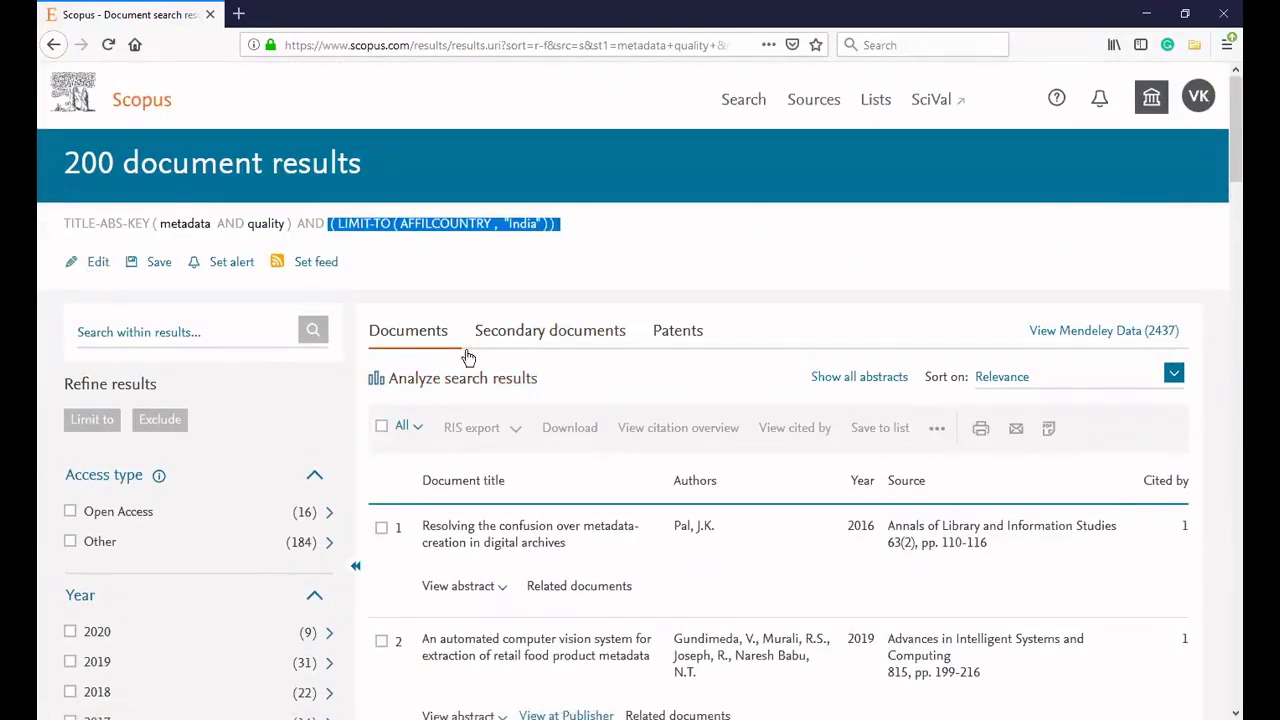
scroll(480, 443, "down", 6)
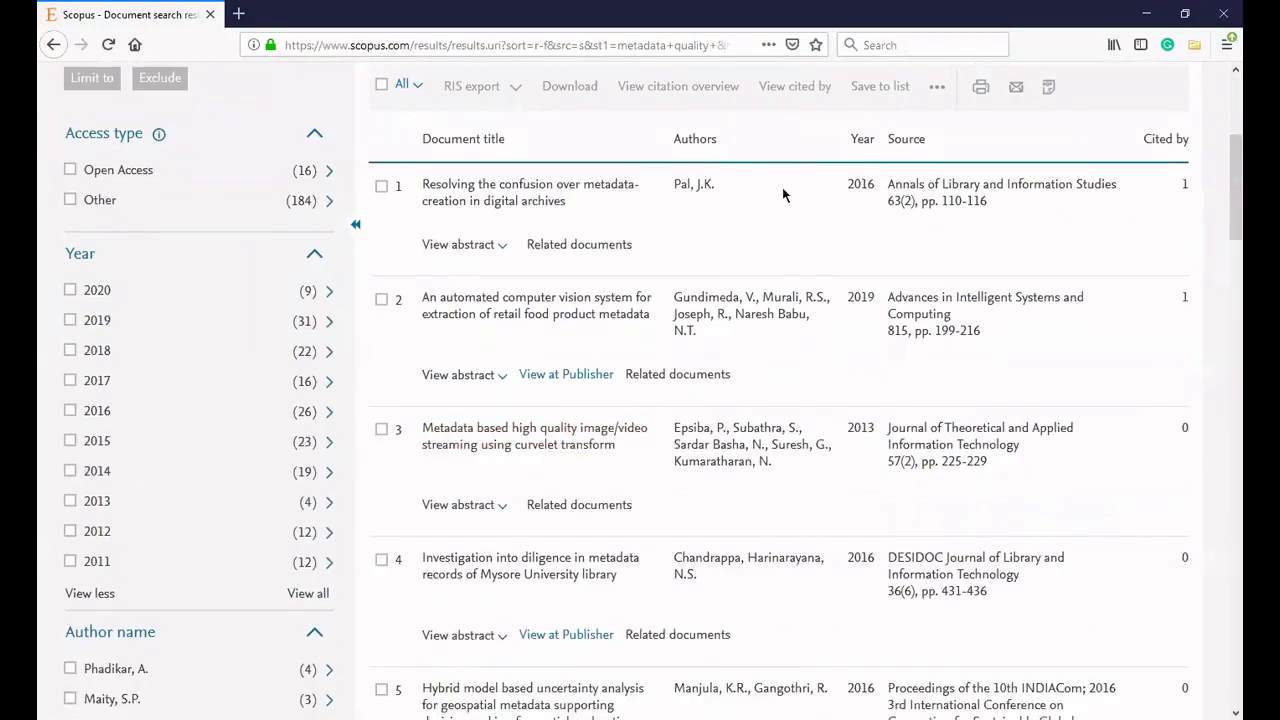
scroll(806, 369, "down", 5)
scroll(808, 386, "down", 3)
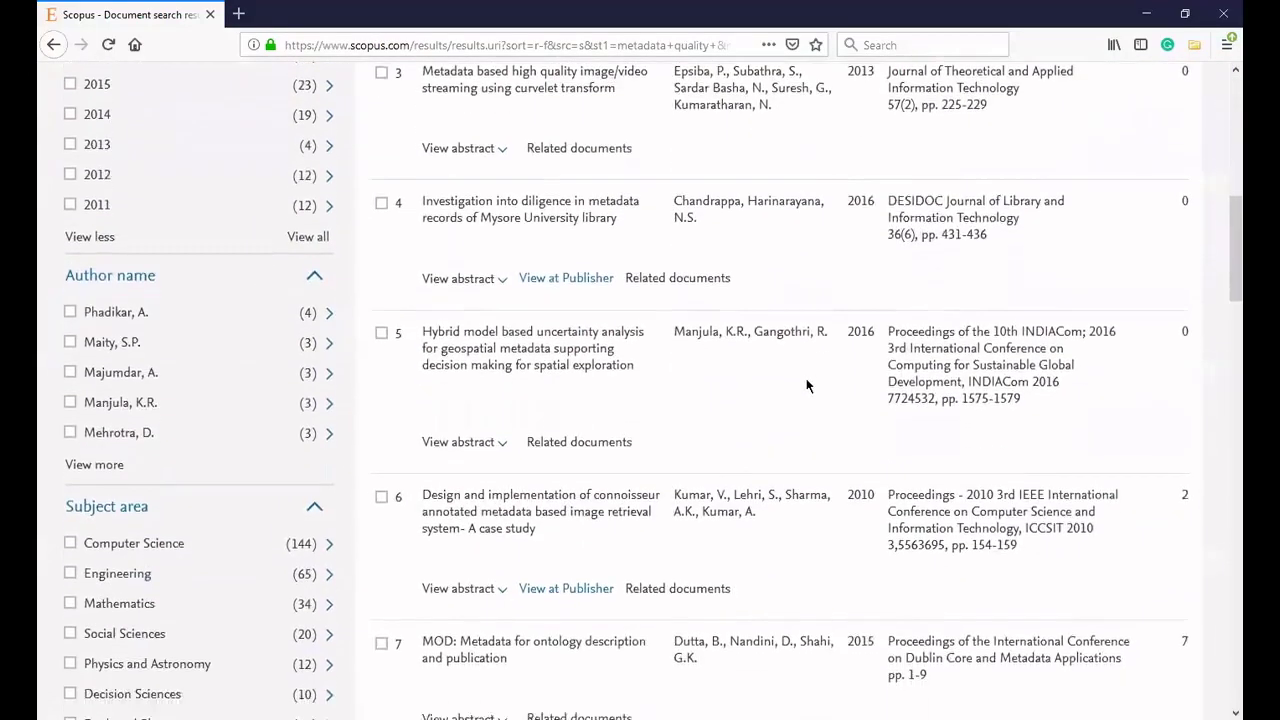
Look through the India results and open the details of "Resolving the confusion over metadata-creation in digital archives".
scroll(808, 386, "down", 14)
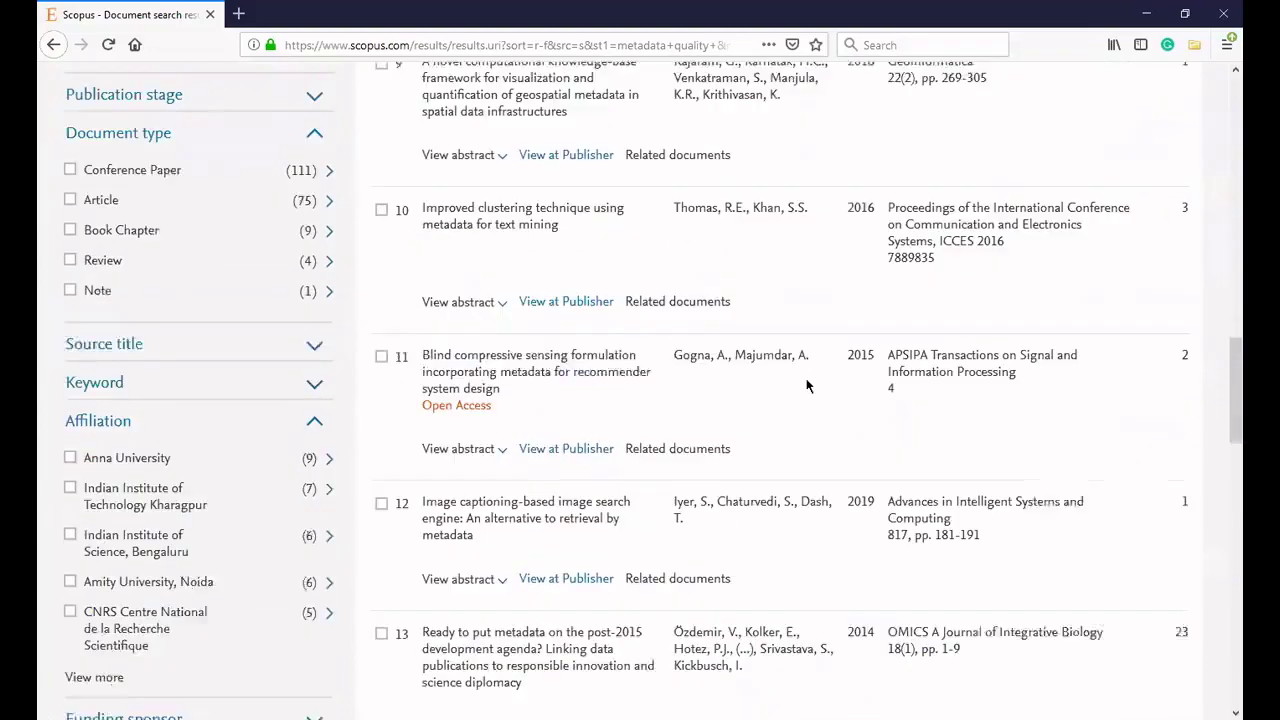
scroll(808, 386, "up", 10)
scroll(808, 384, "up", 10)
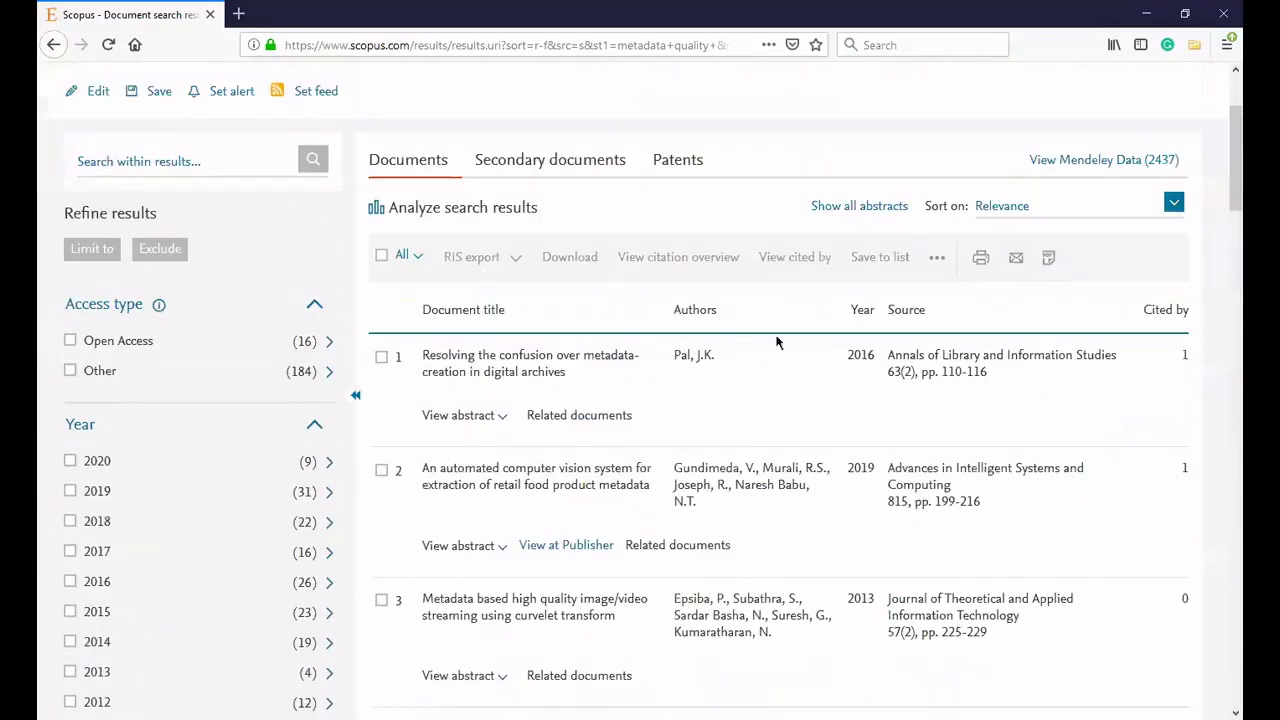
left_click(460, 370)
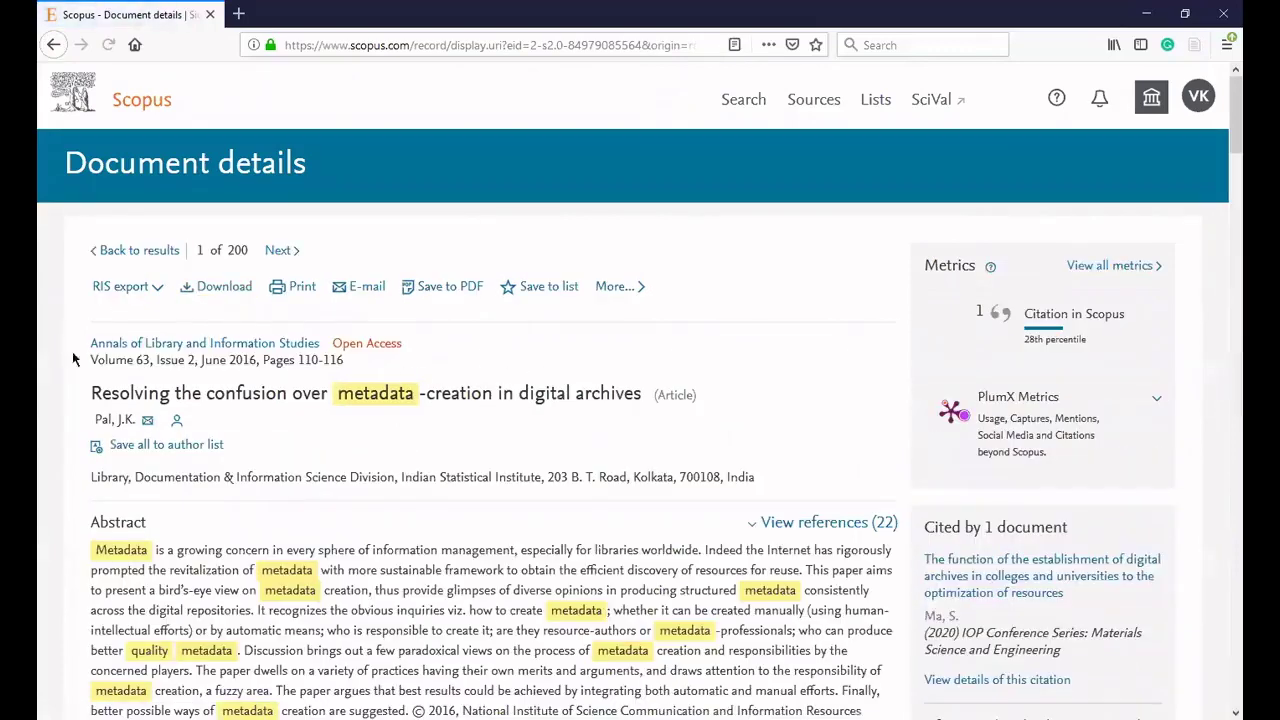
key("ctrl+a")
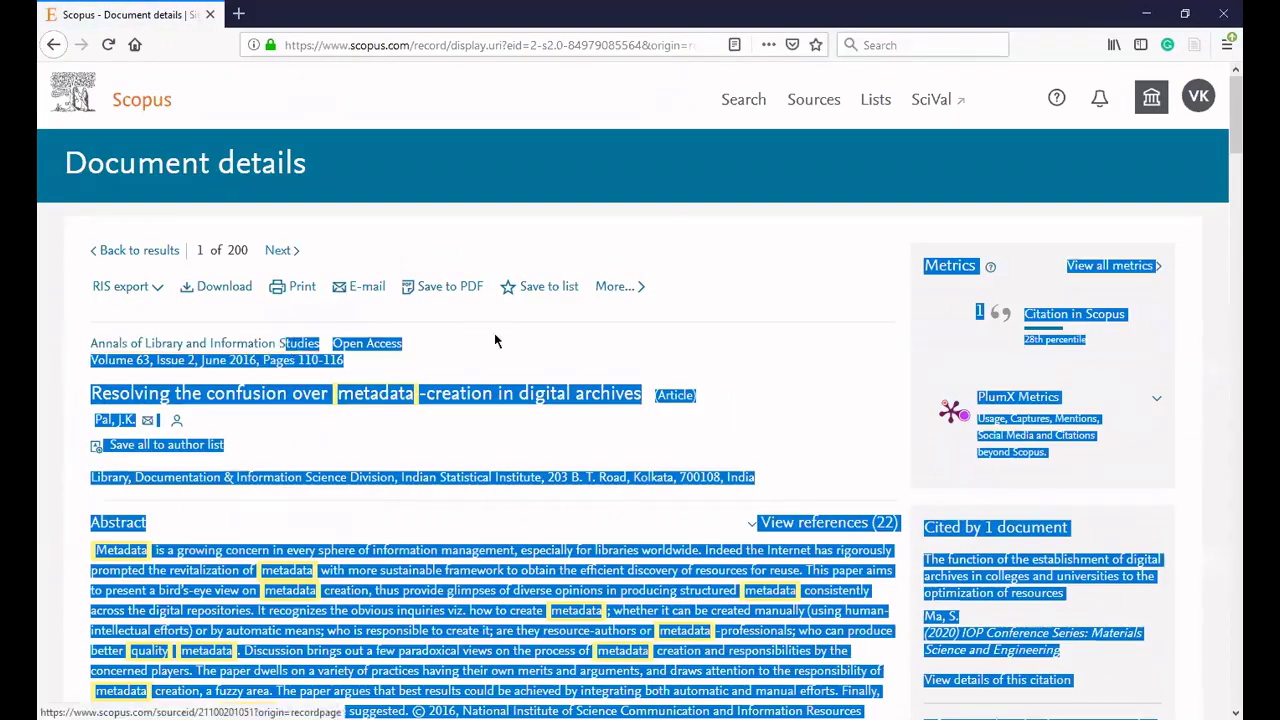
left_click(339, 340)
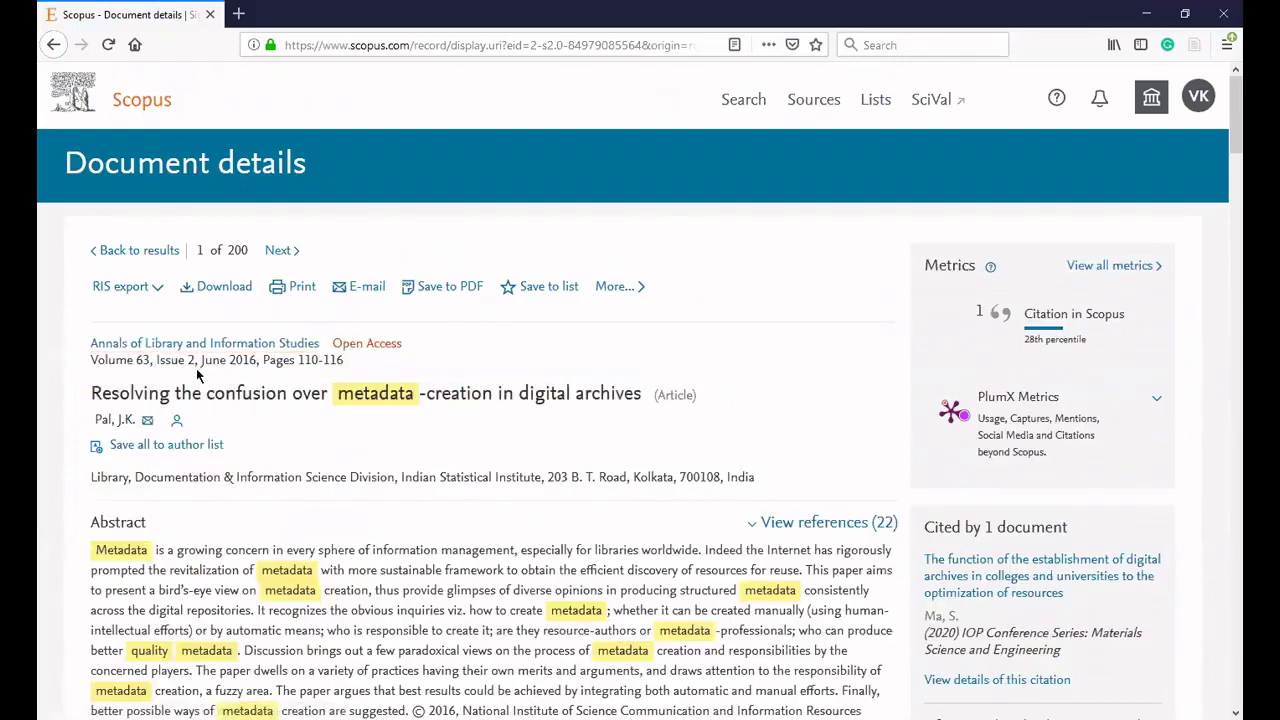
Examine the document's affiliation, abstract and SciVal Topic Prominence section.
scroll(271, 380, "down", 5)
scroll(180, 299, "up", 4)
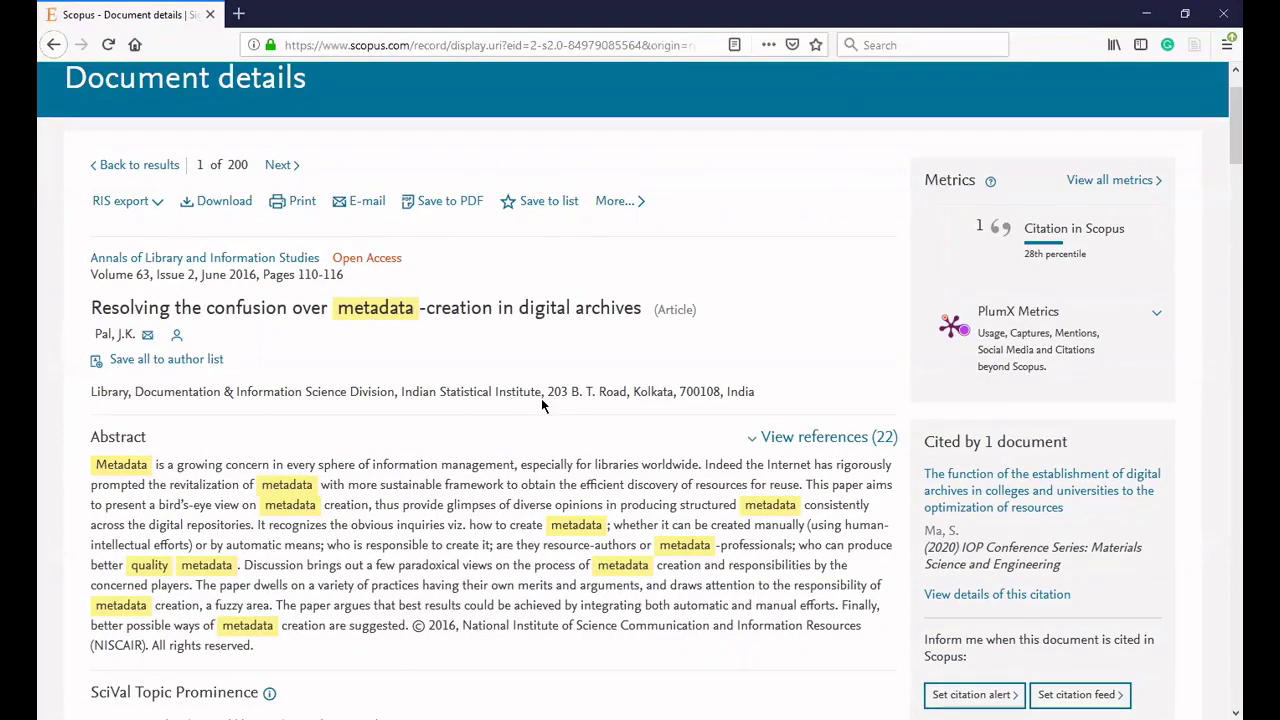
scroll(459, 408, "down", 3)
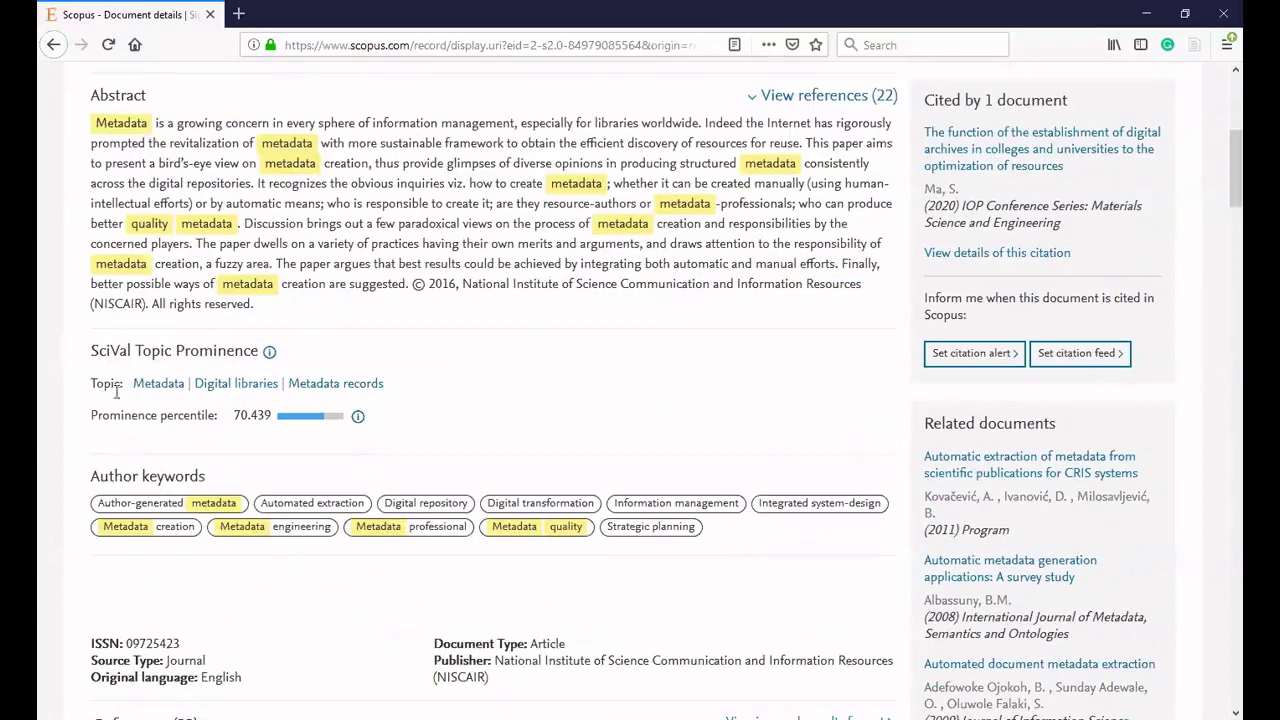
key("ctrl+a")
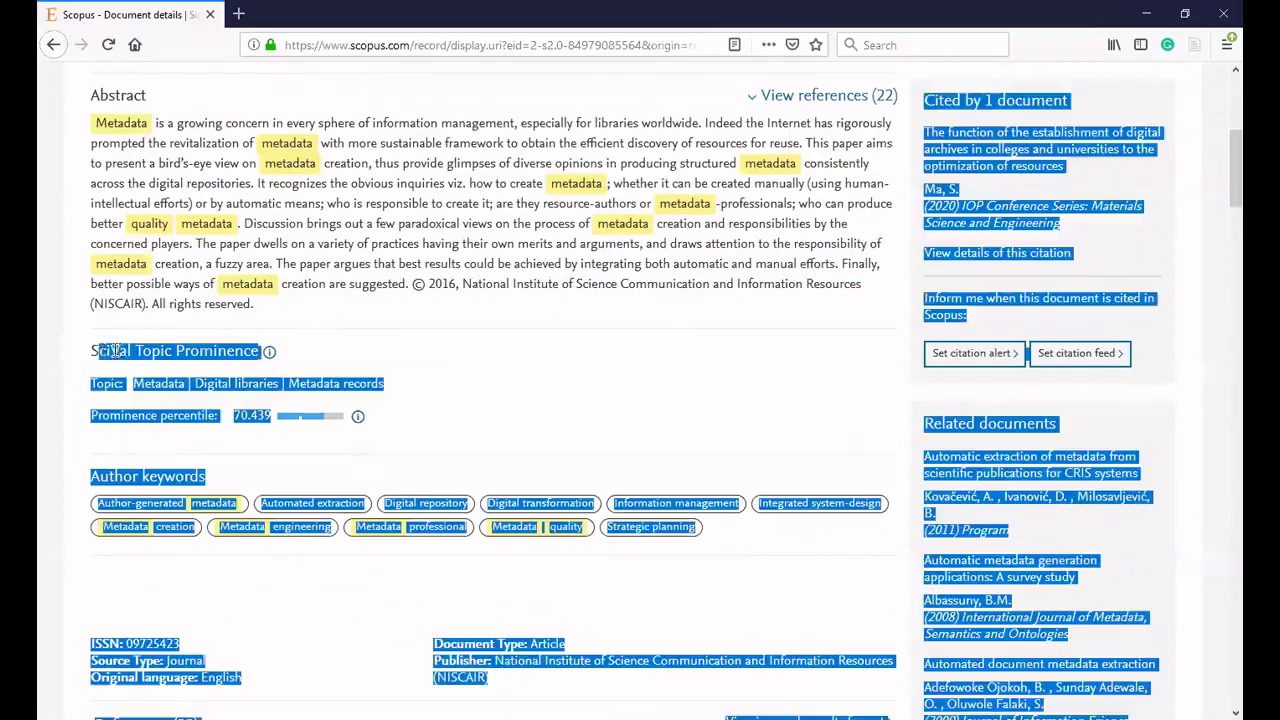
left_click(124, 351)
left_click_drag(129, 351, 92, 350)
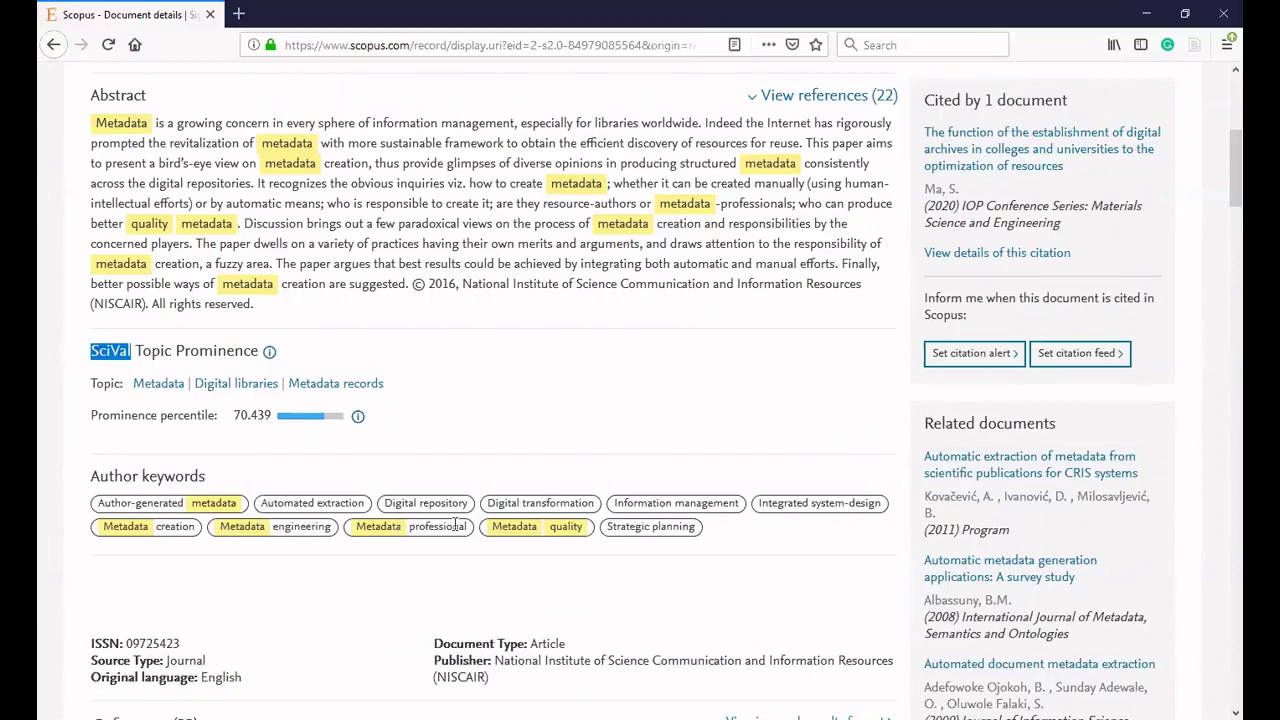
Examine the document's author keywords, source details and reference list, including the title of reference 8.
scroll(346, 444, "down", 5)
scroll(127, 300, "down", 1)
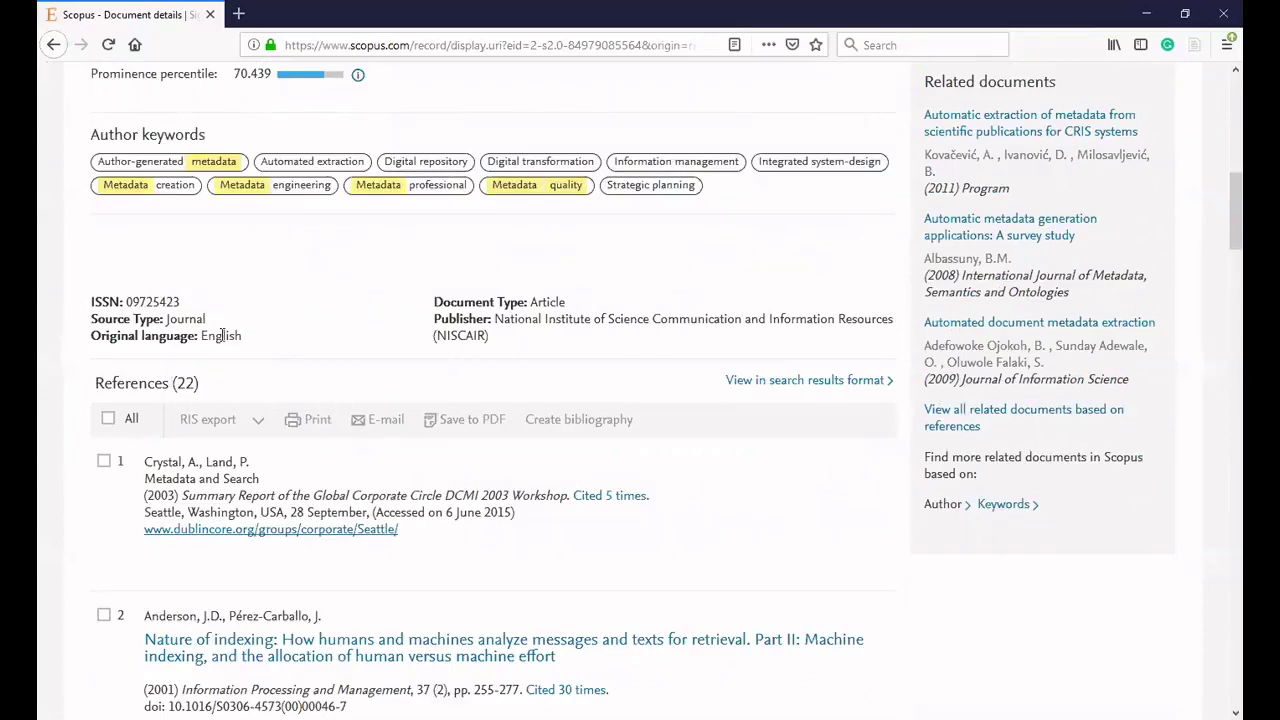
scroll(305, 267, "up", 8)
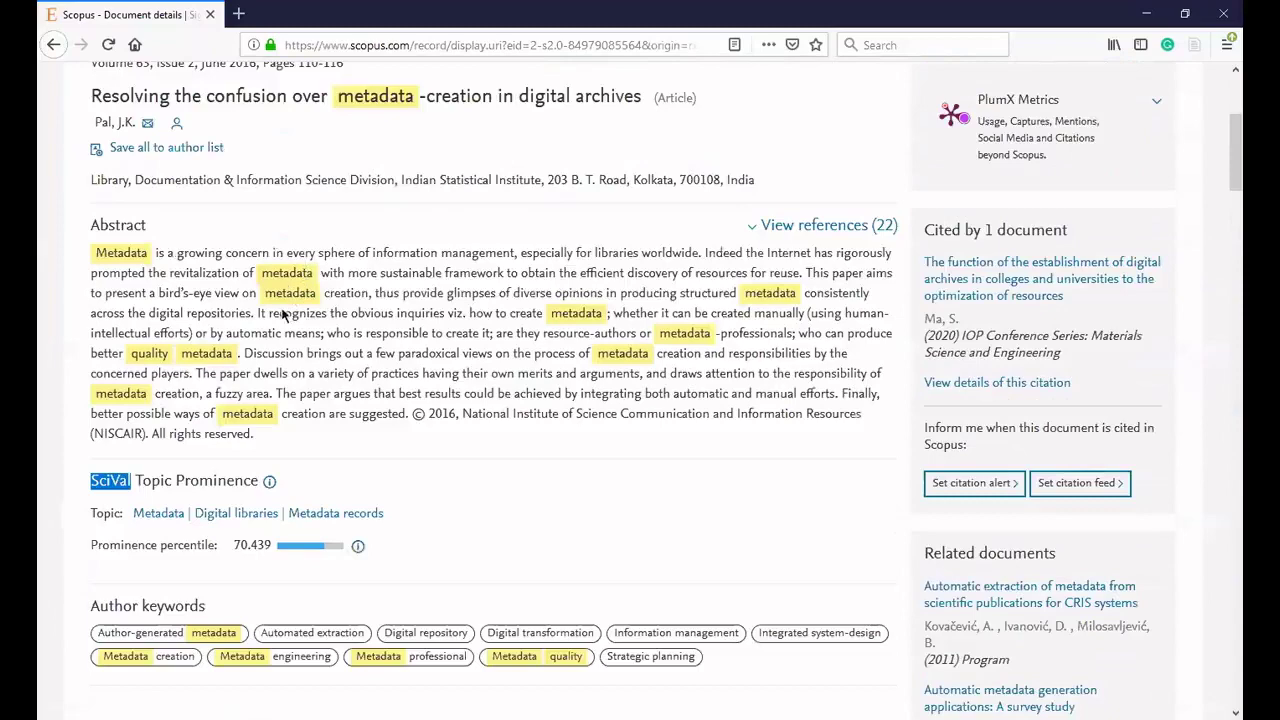
scroll(205, 435, "down", 6)
scroll(205, 435, "down", 5)
scroll(171, 338, "down", 6)
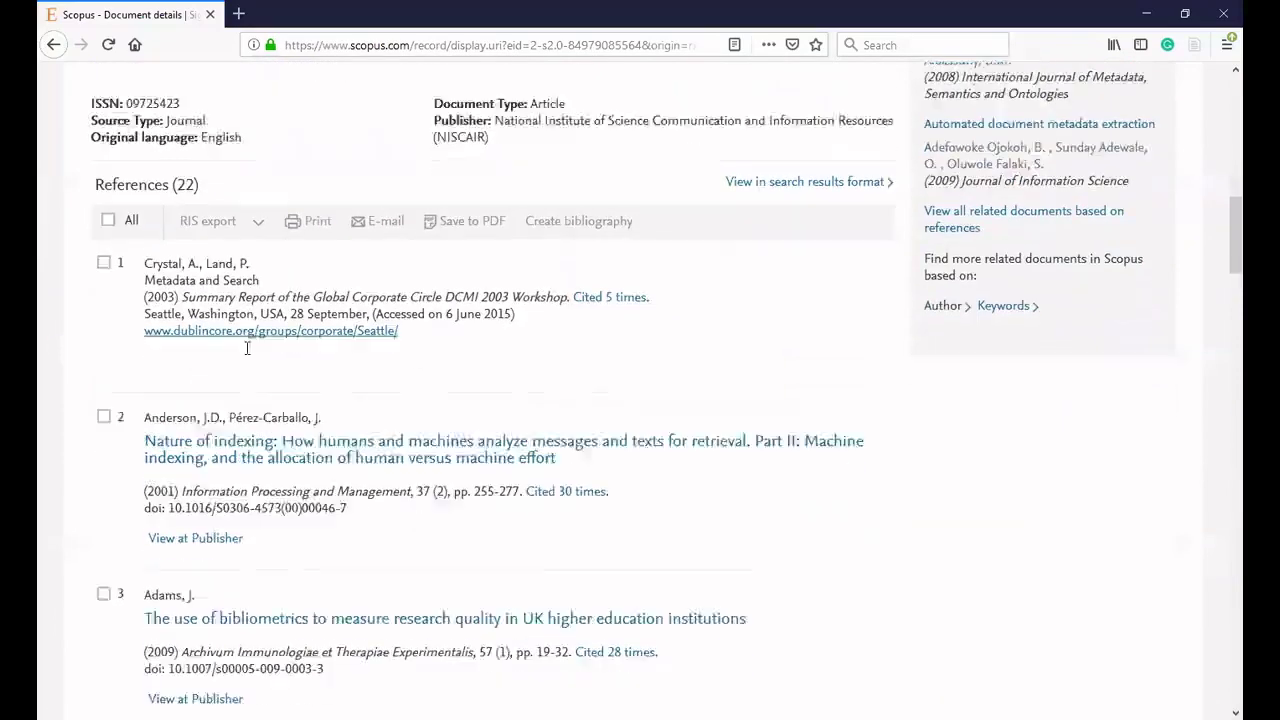
scroll(223, 432, "down", 3)
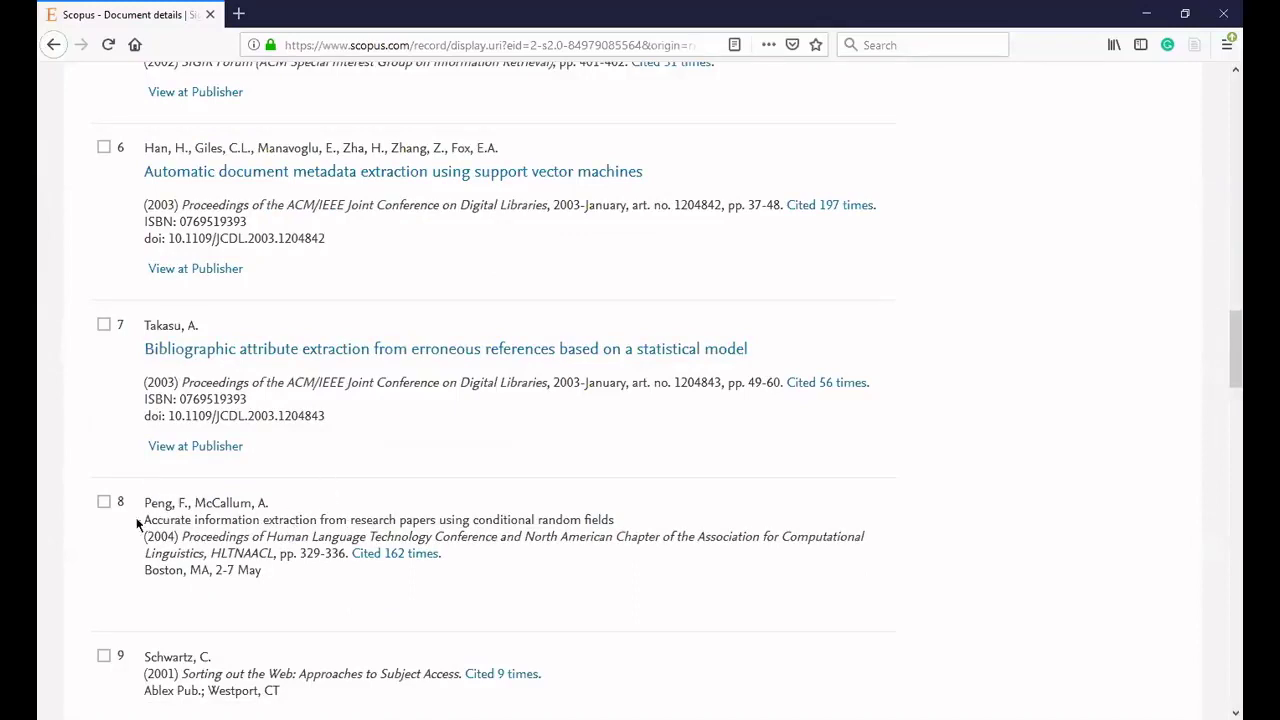
left_click_drag(145, 518, 618, 521)
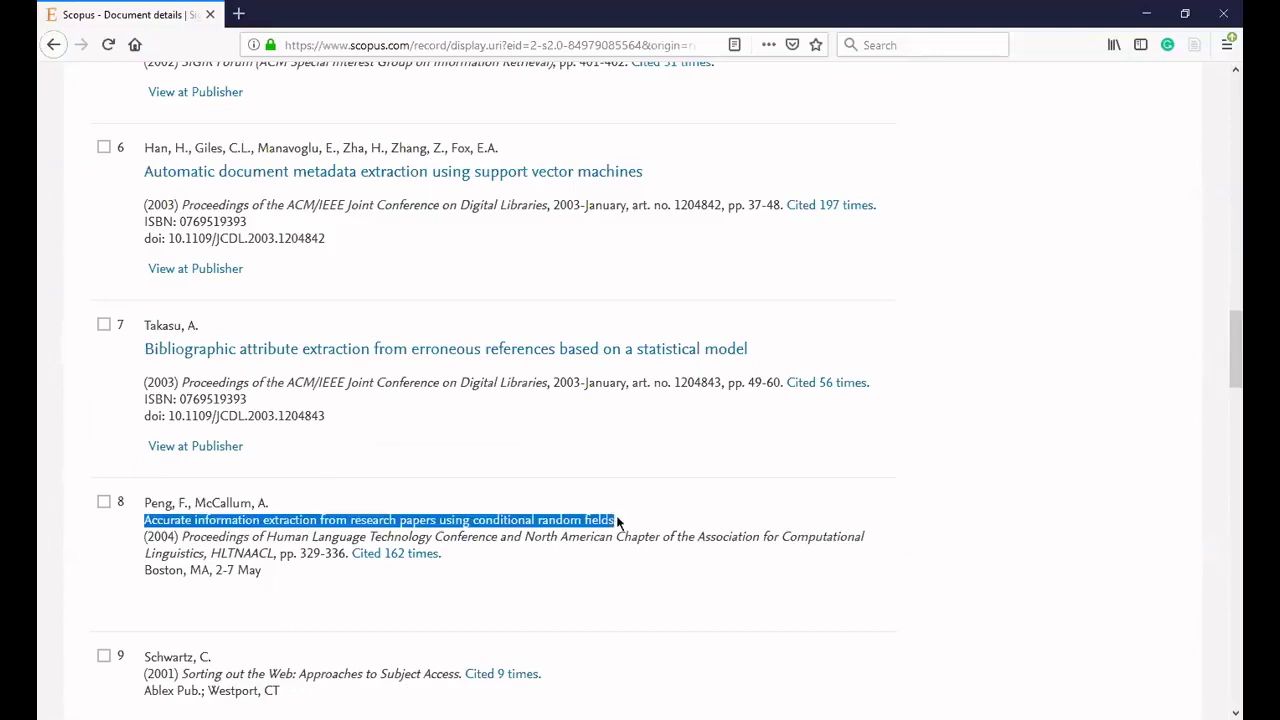
left_click(363, 517)
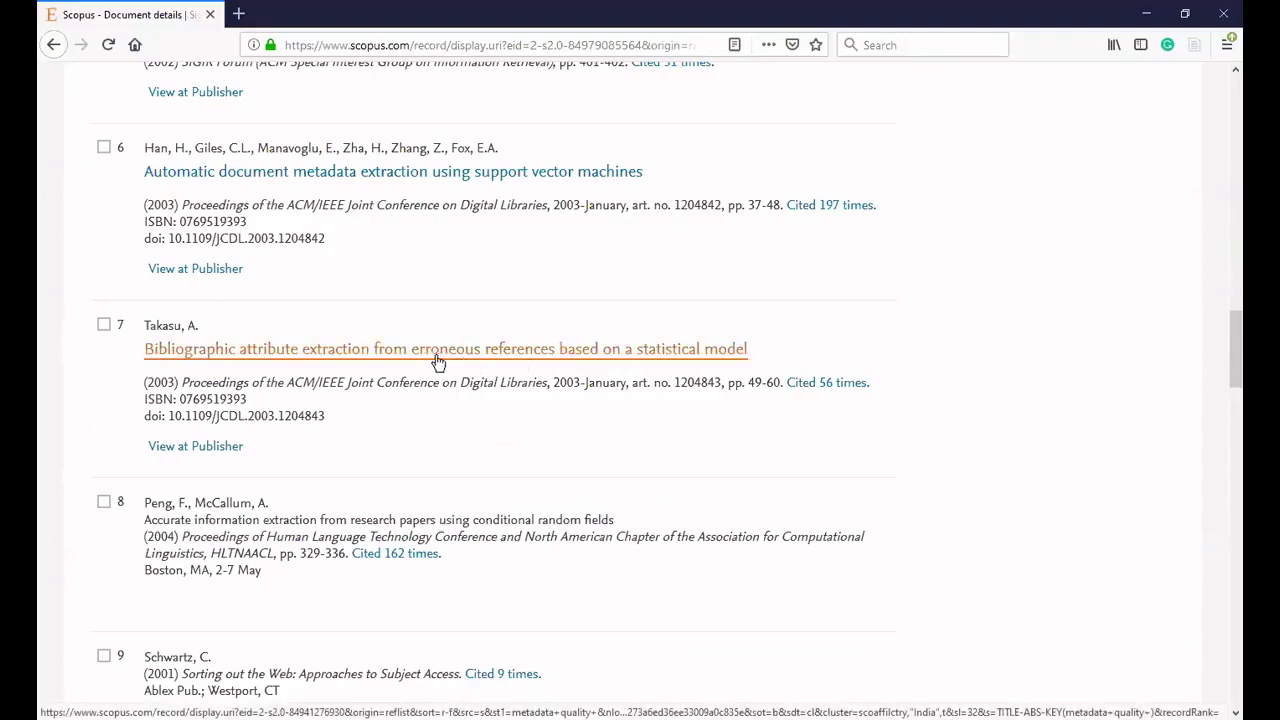
Review the document's metrics, citing document, citation alert and feed options, and related documents.
scroll(607, 420, "up", 2)
scroll(620, 418, "up", 12)
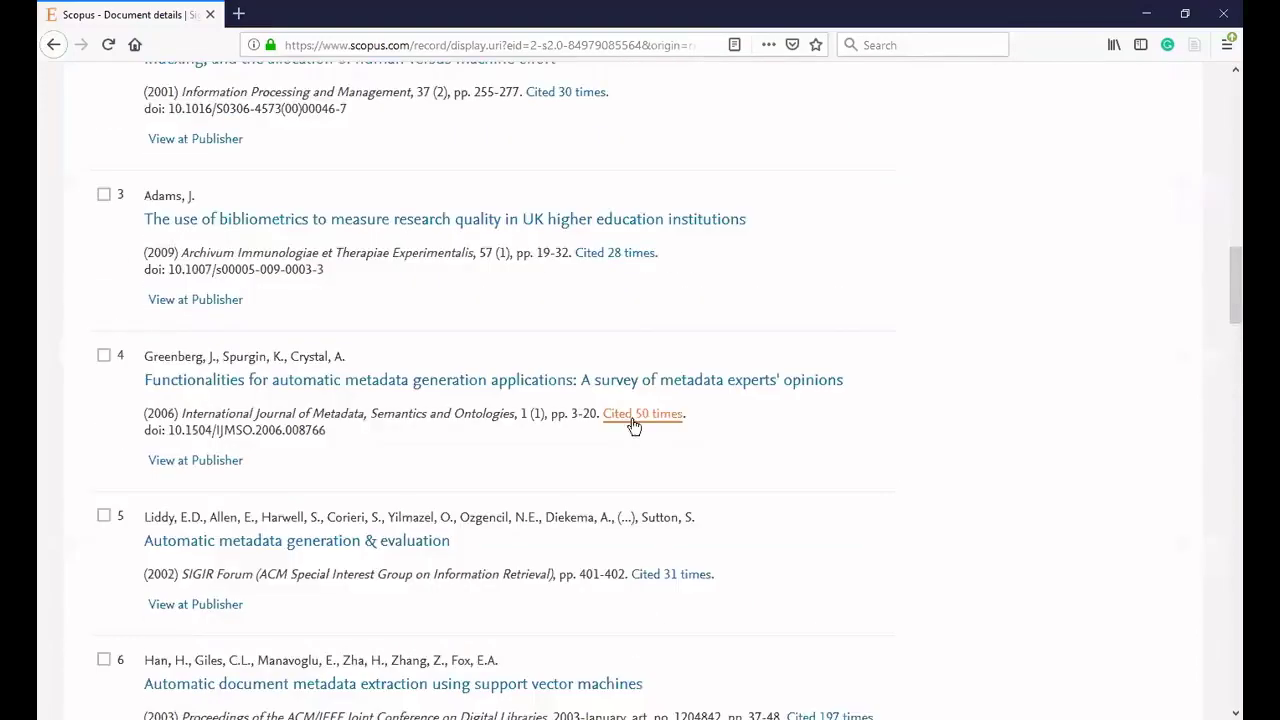
scroll(692, 425, "up", 5)
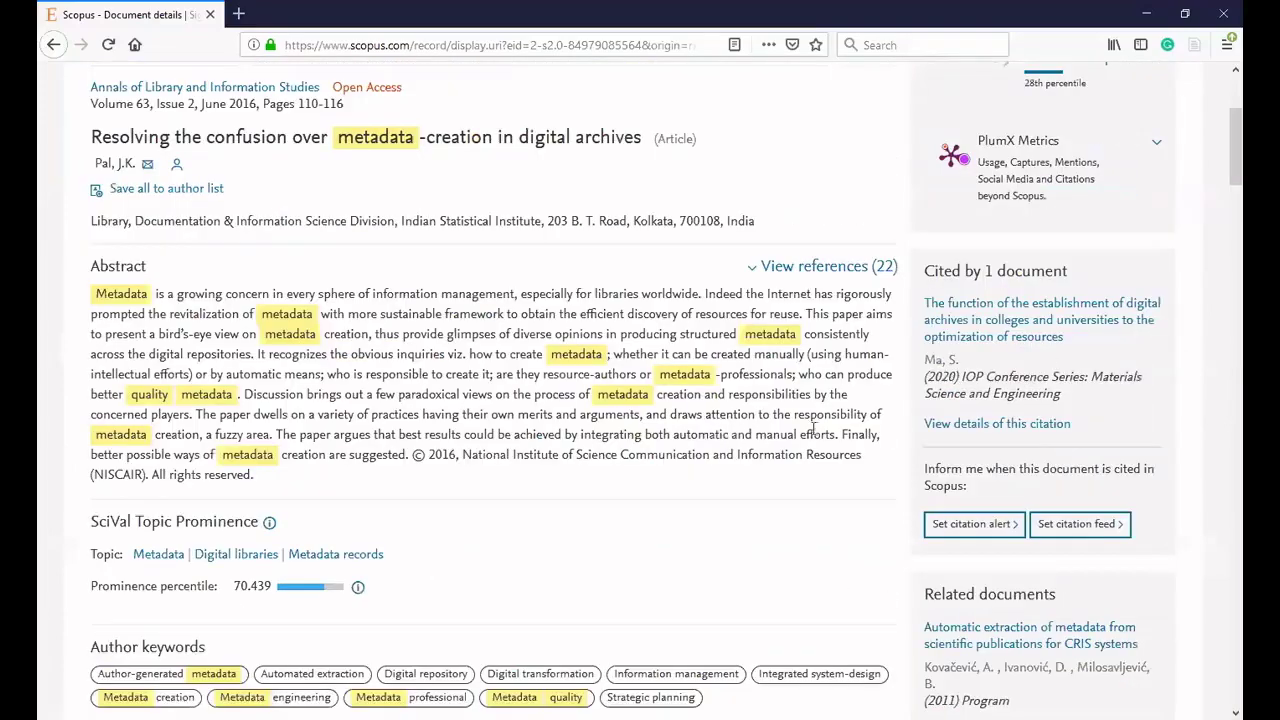
scroll(1010, 313, "up", 1)
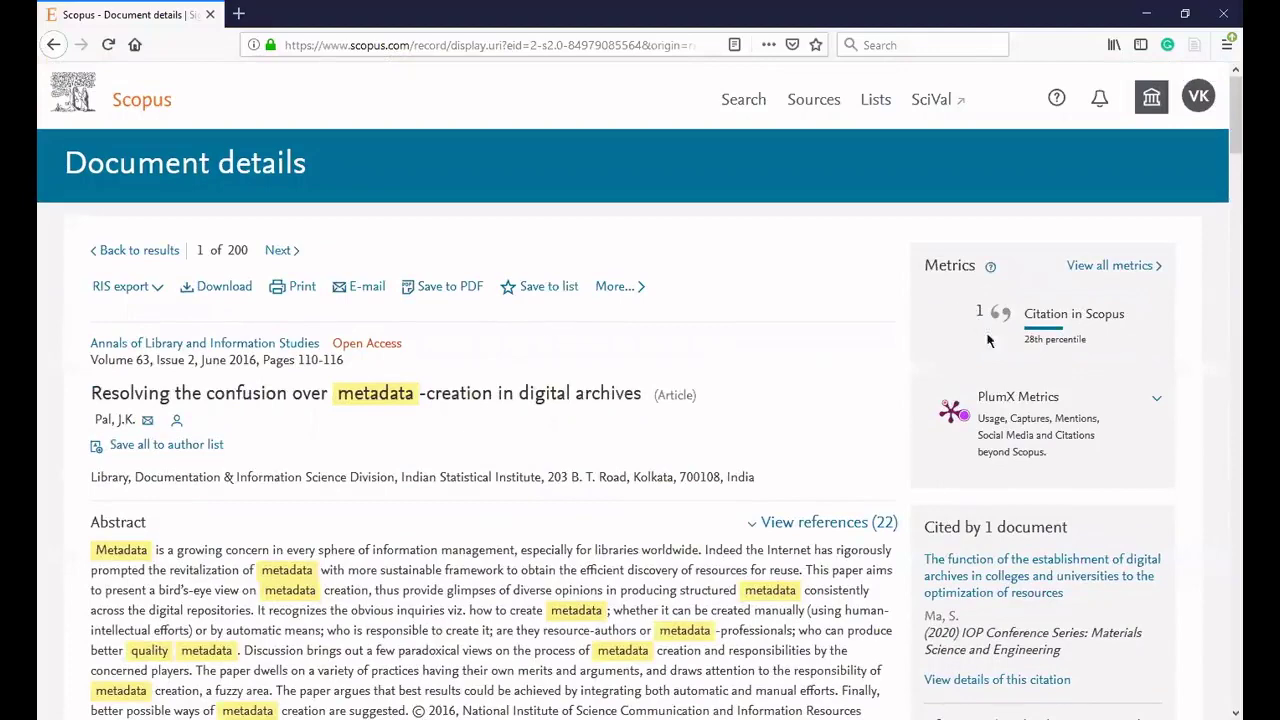
scroll(1030, 405, "down", 3)
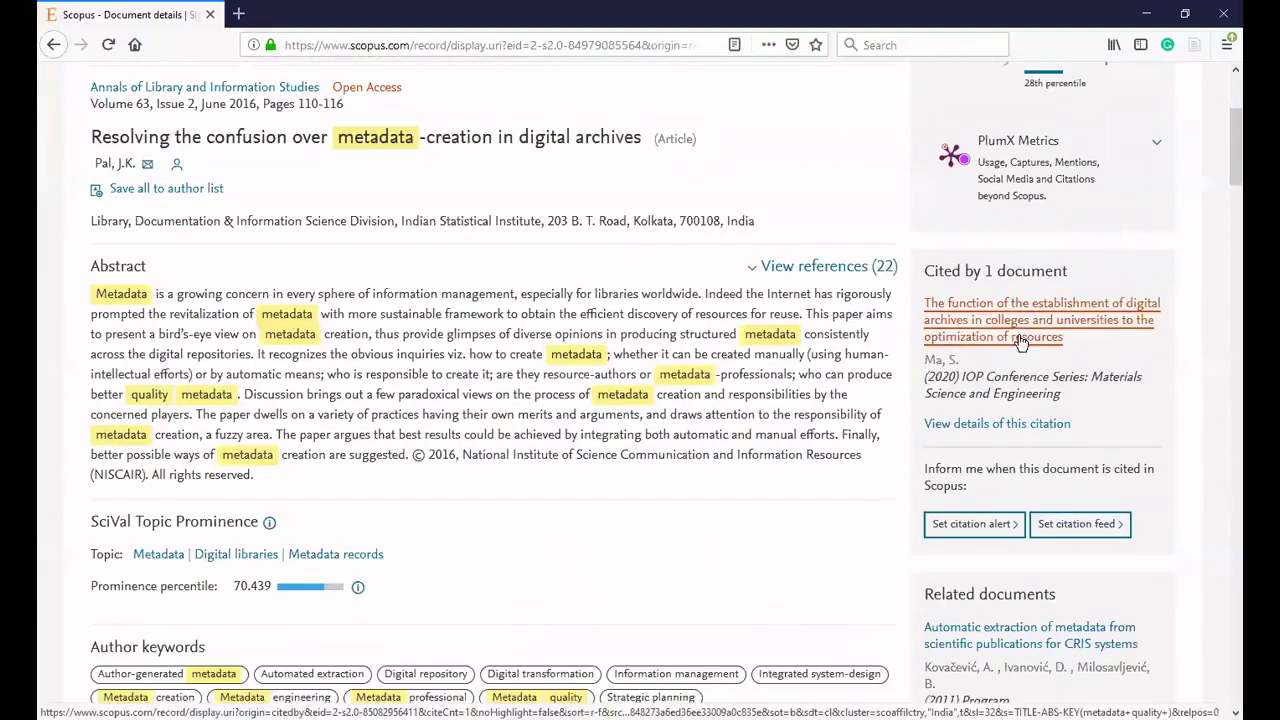
scroll(1017, 357, "down", 3)
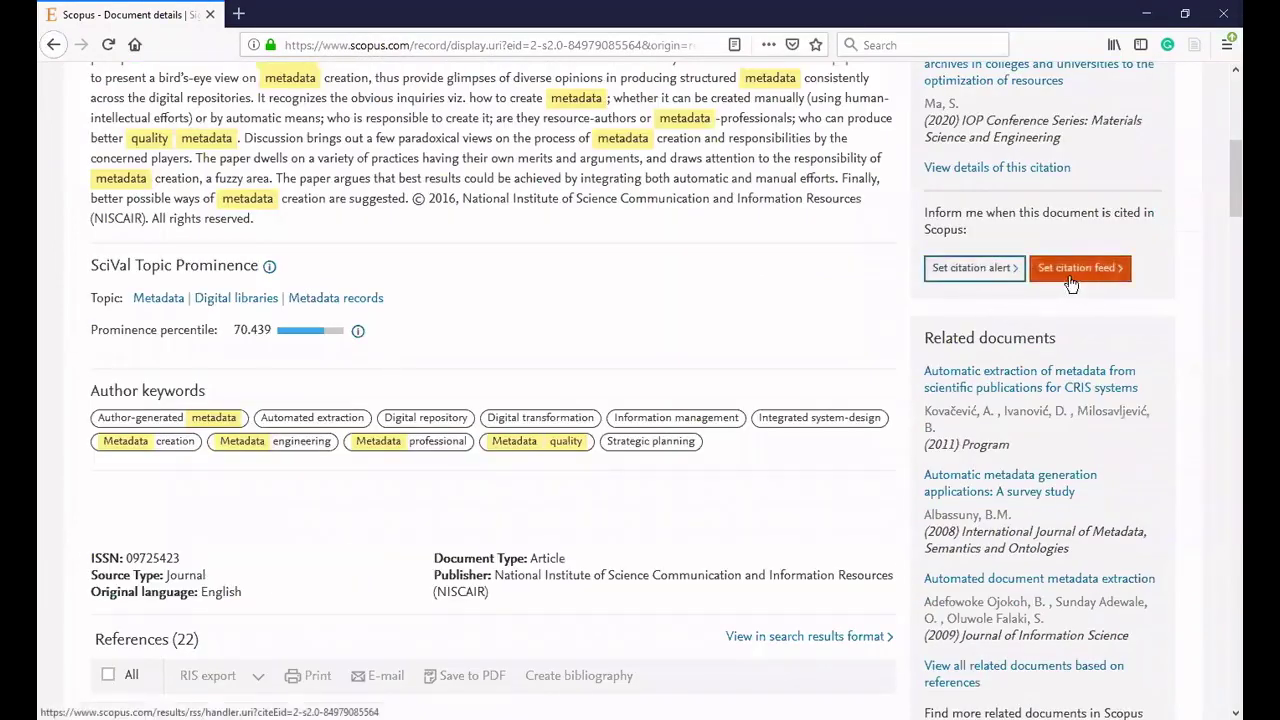
scroll(982, 335, "down", 3)
scroll(978, 300, "up", 2)
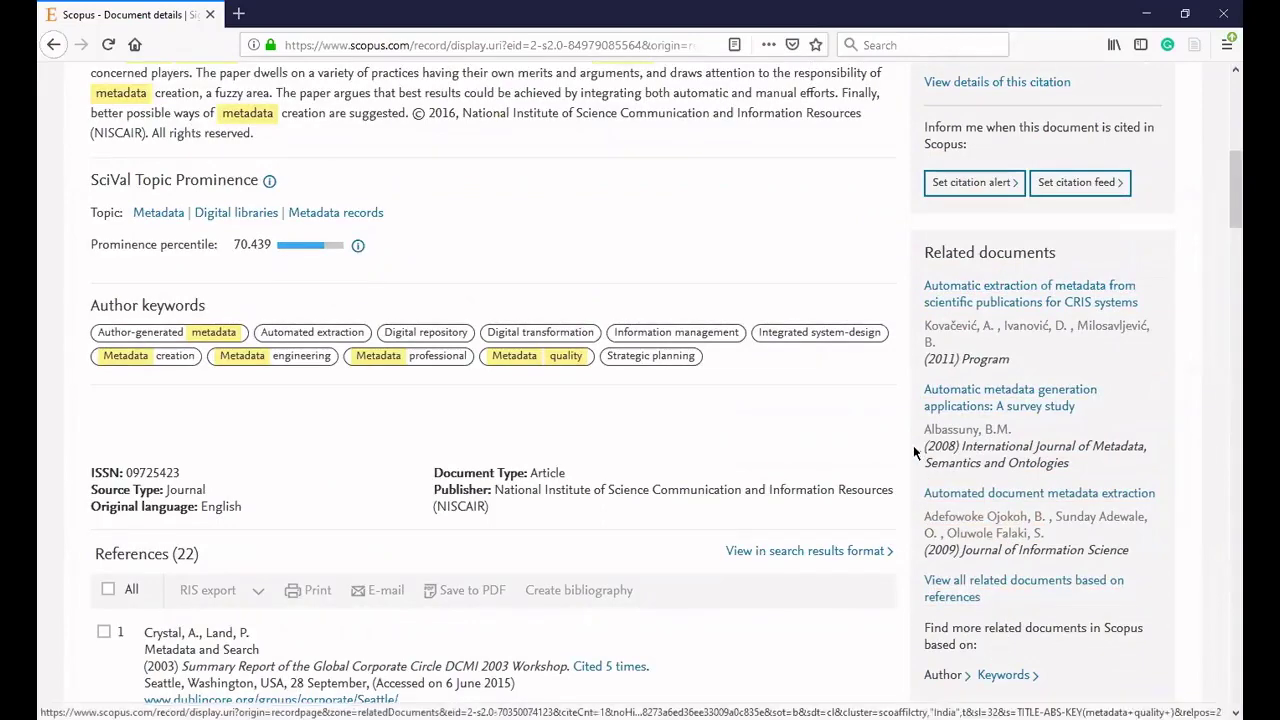
scroll(418, 285, "up", 3)
scroll(418, 285, "up", 5)
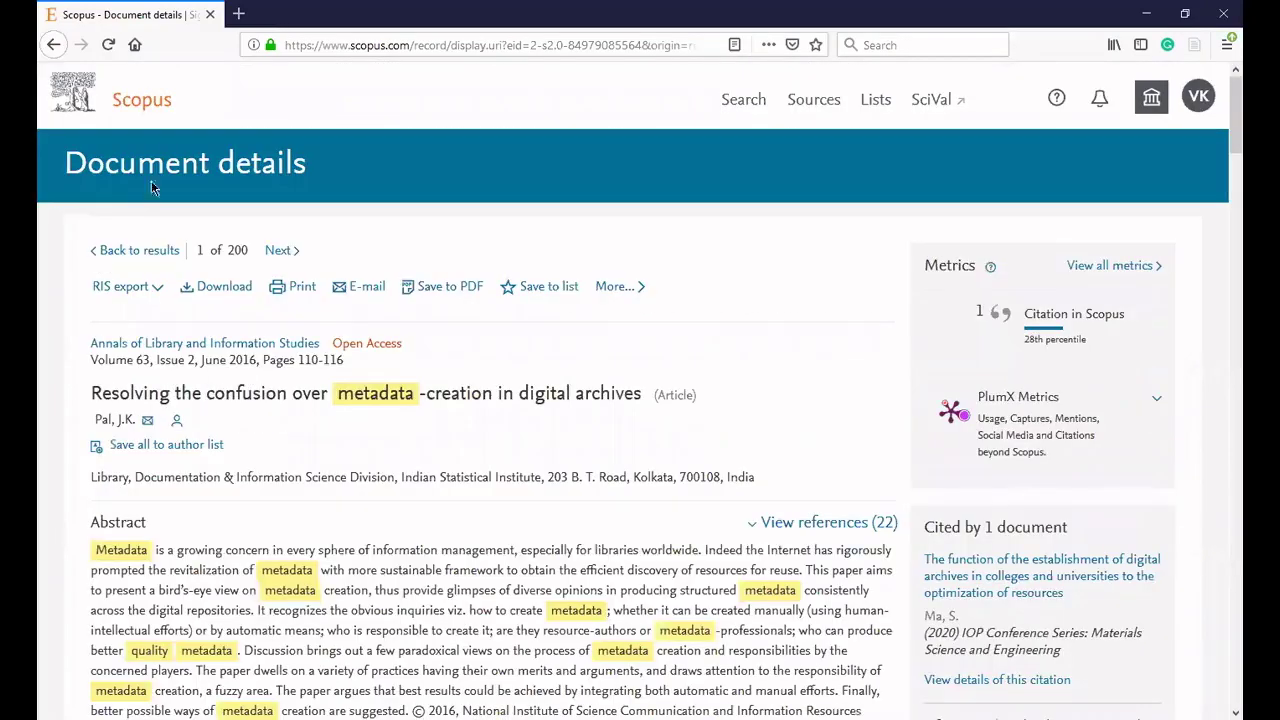
Return to the document results and save the India-limited search under the name metadatapaper.
left_click(139, 250)
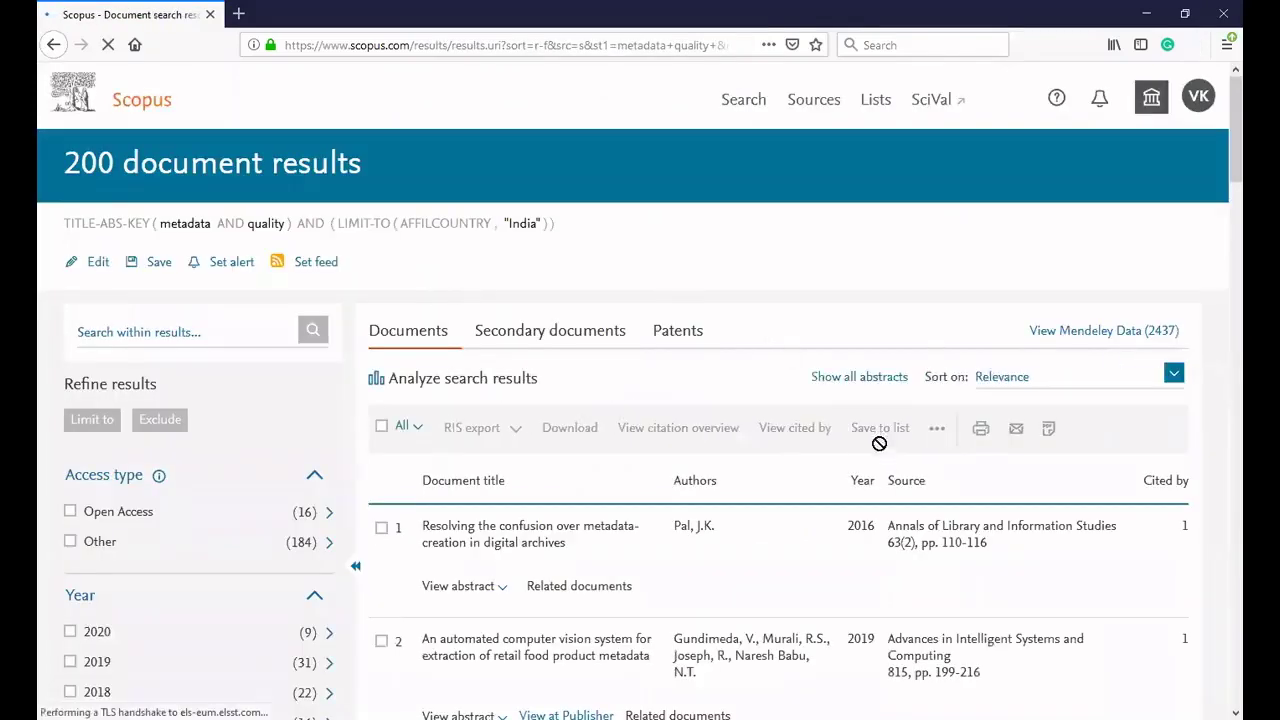
scroll(877, 440, "down", 5)
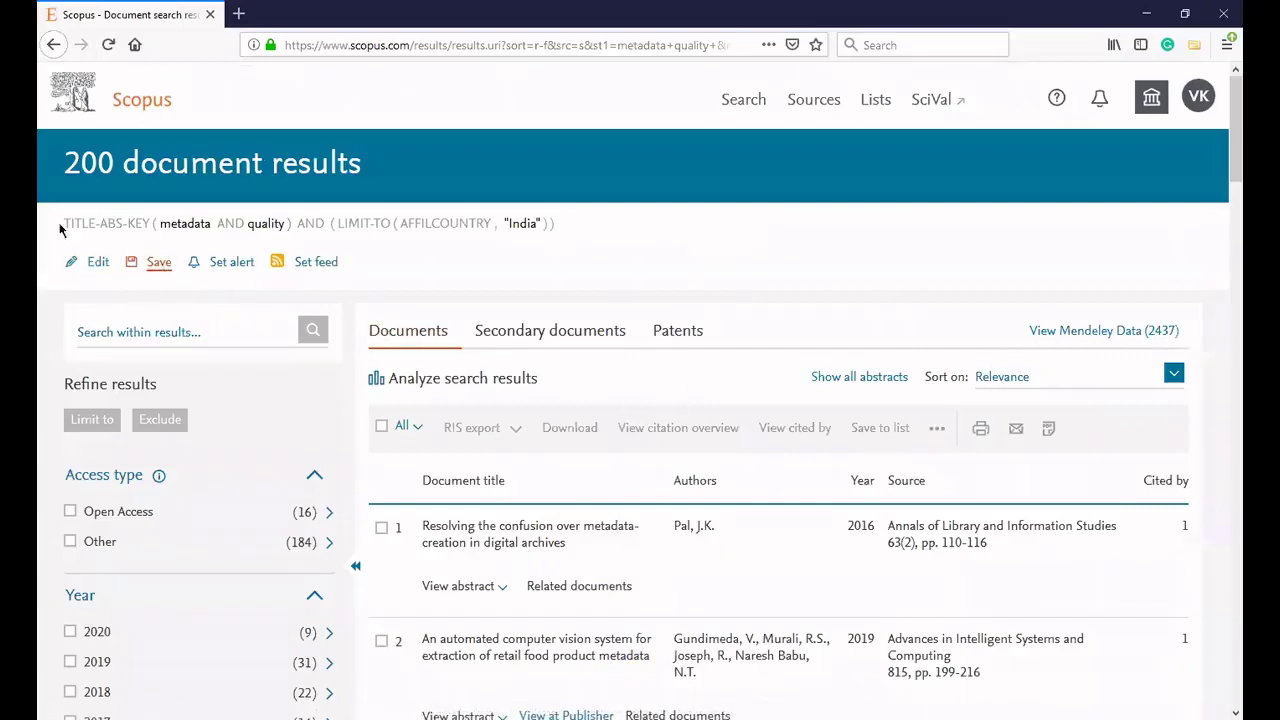
left_click(158, 262)
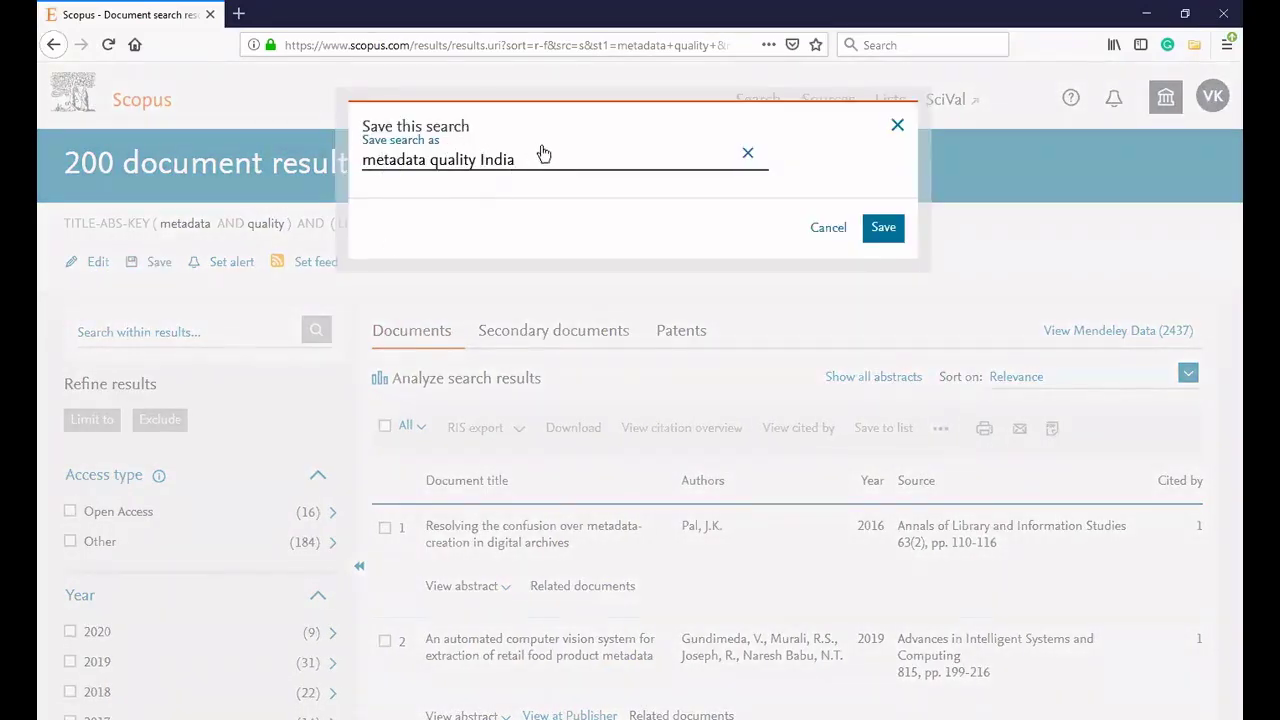
left_click_drag(516, 159, 355, 161)
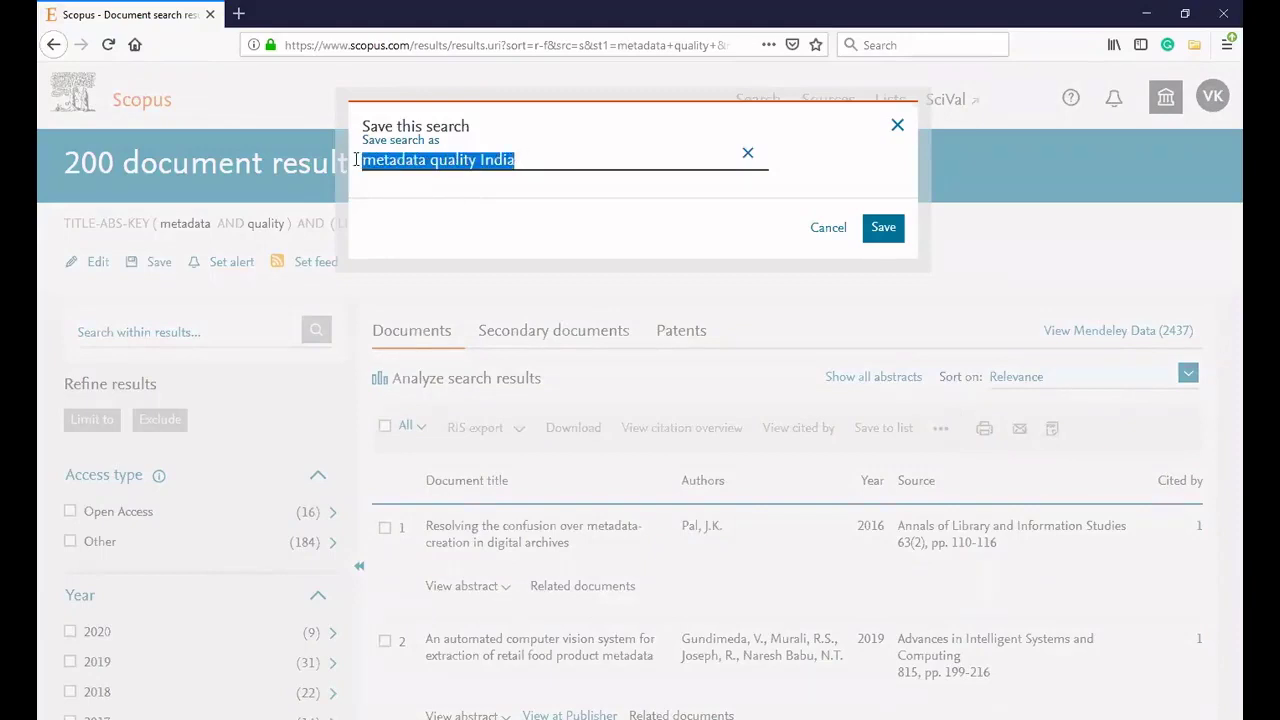
left_click(395, 203)
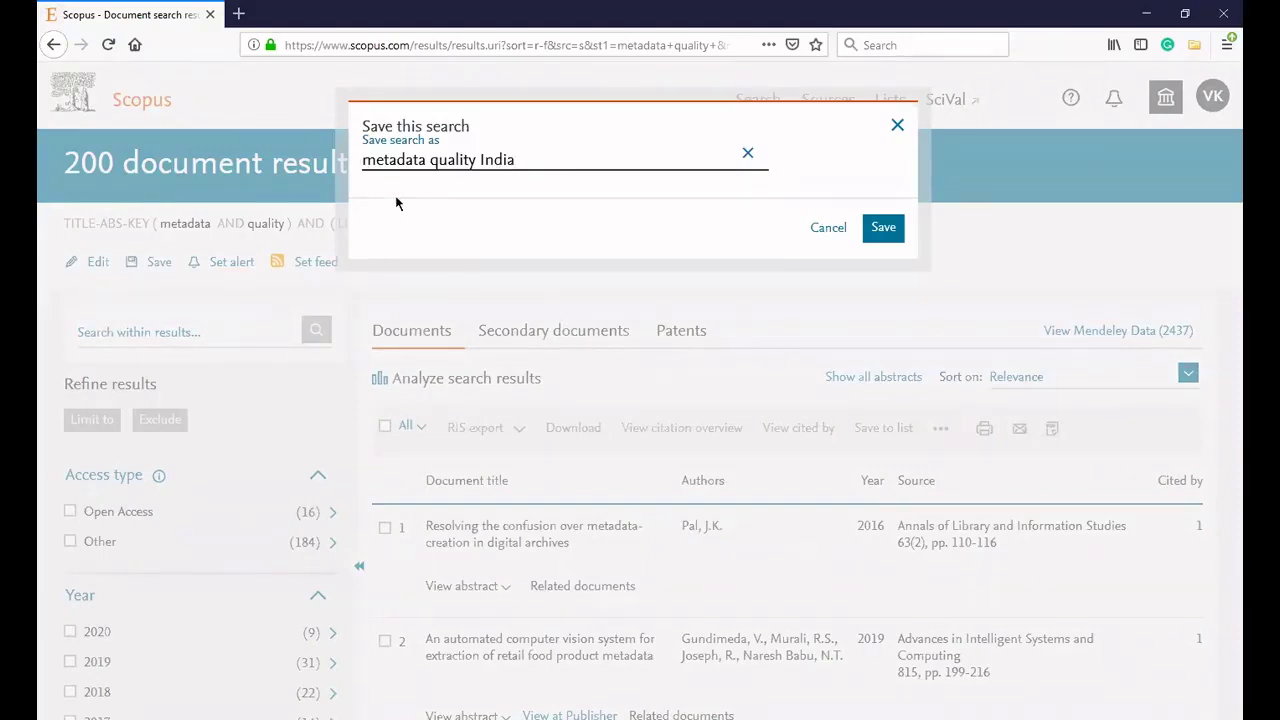
key("BackSpace")
key("BackSpace")
key("BackSpace")
key("BackSpace")
key("BackSpace")
key("BackSpace")
key("BackSpace")
key("BackSpace")
key("BackSpace")
key("BackSpace")
left_click(869, 232)
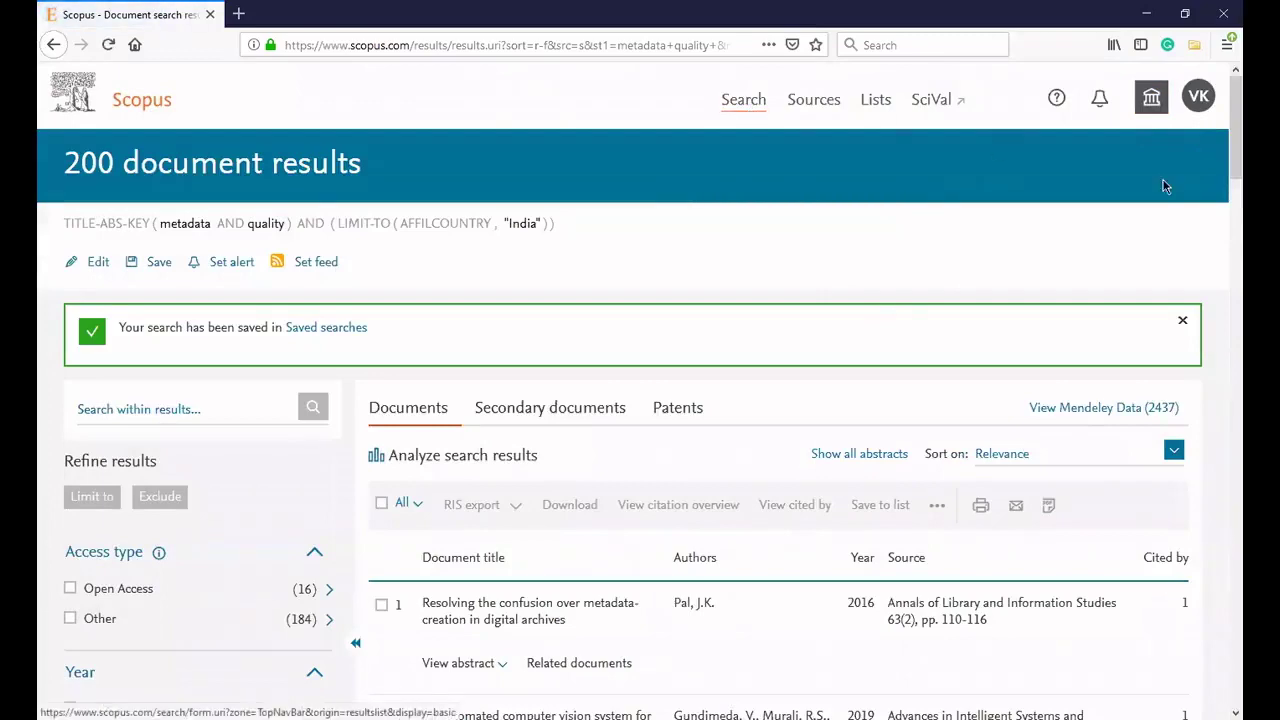
Open the saved searches and examine the query and document count of the metadatapaper entry.
scroll(1086, 163, "down", 4)
scroll(1094, 180, "up", 4)
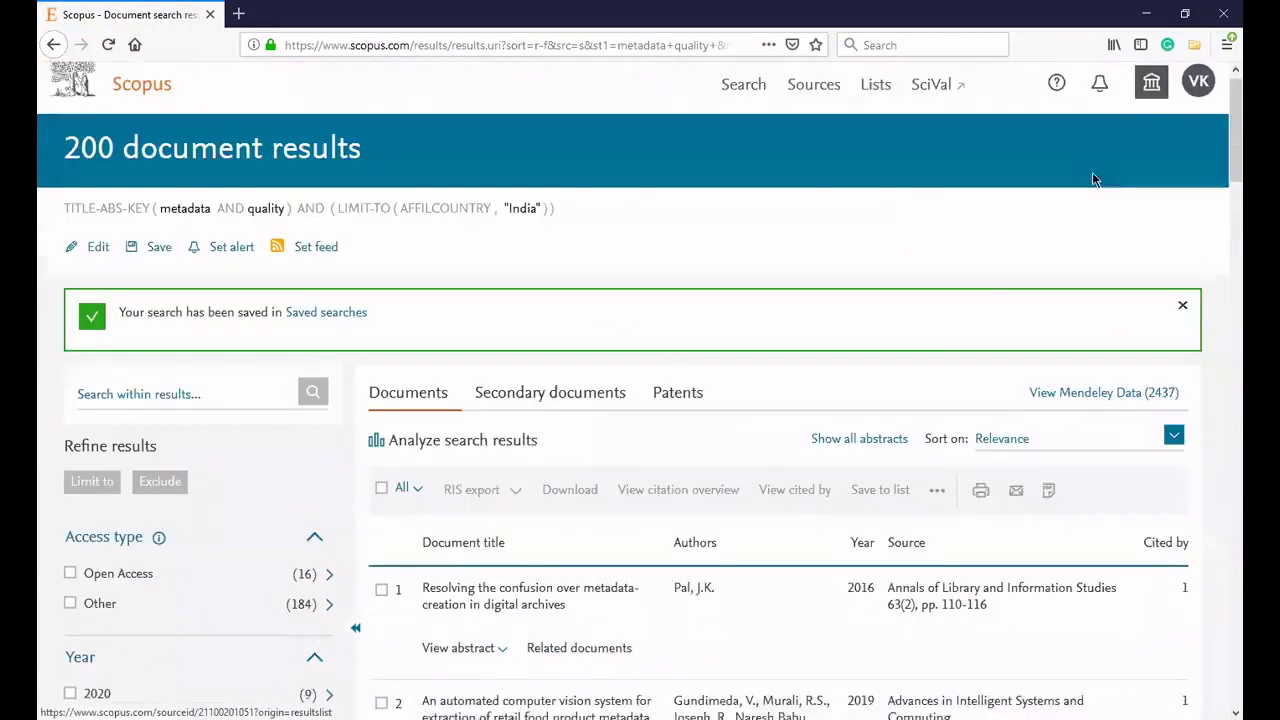
left_click(323, 331)
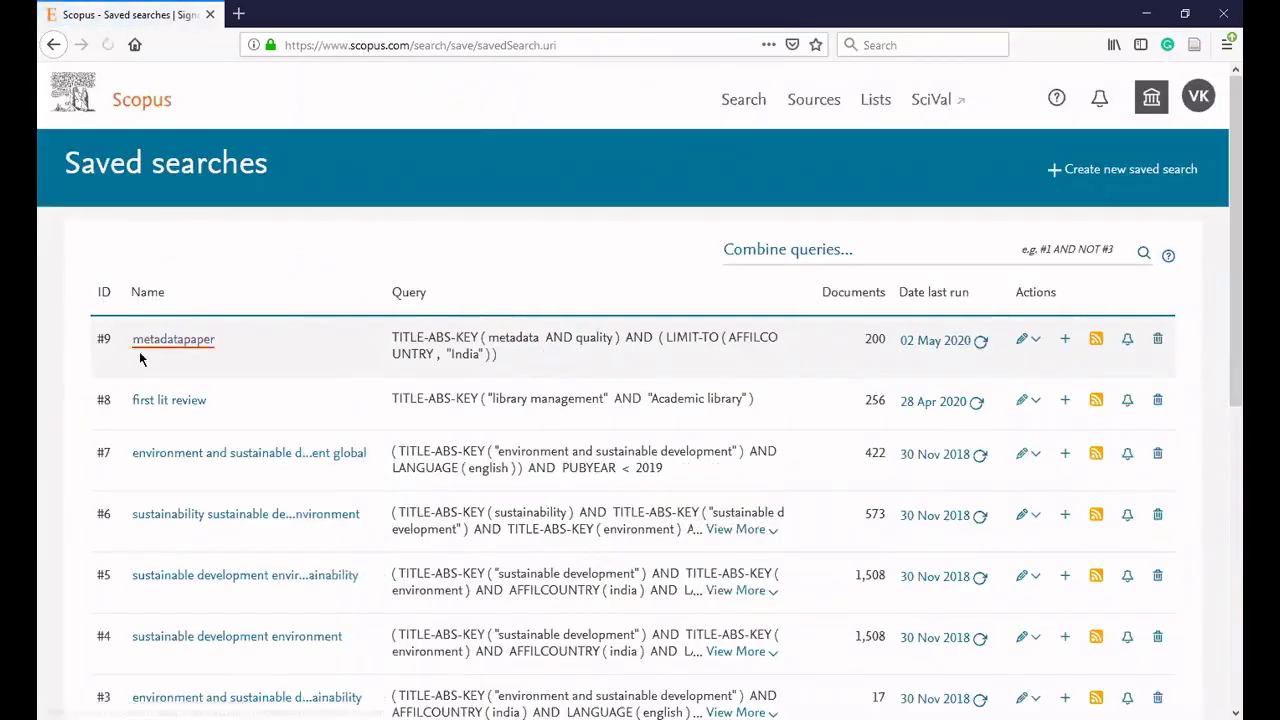
scroll(139, 351, "down", 5)
scroll(243, 330, "down", 1)
scroll(456, 365, "up", 5)
left_click_drag(886, 339, 866, 340)
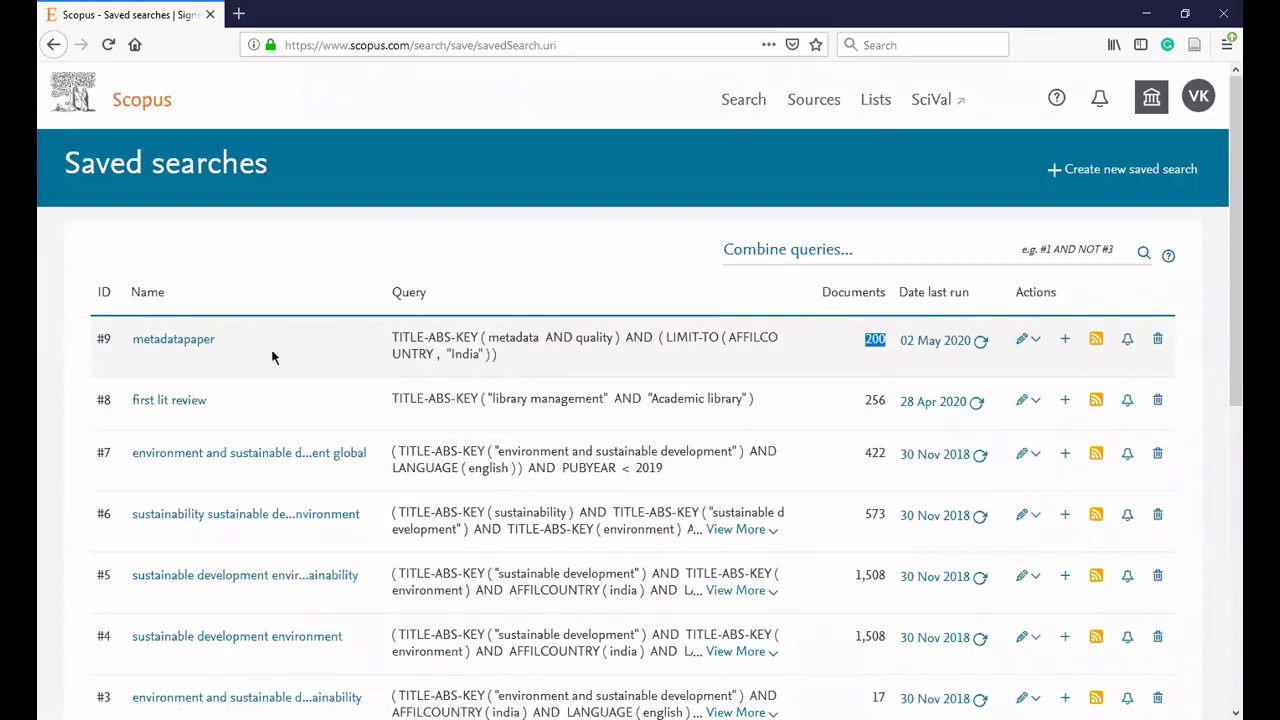
left_click_drag(495, 352, 402, 334)
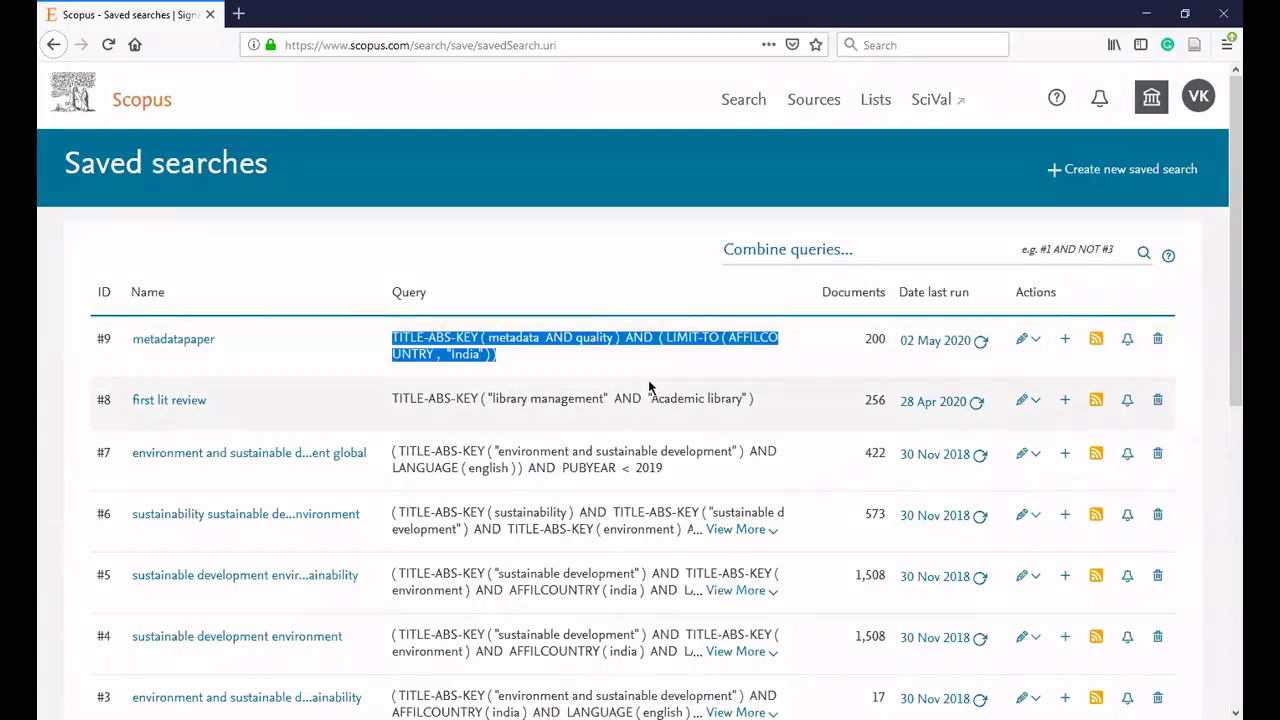
Open the advanced document search and place the cursor in its query string.
left_click(741, 101)
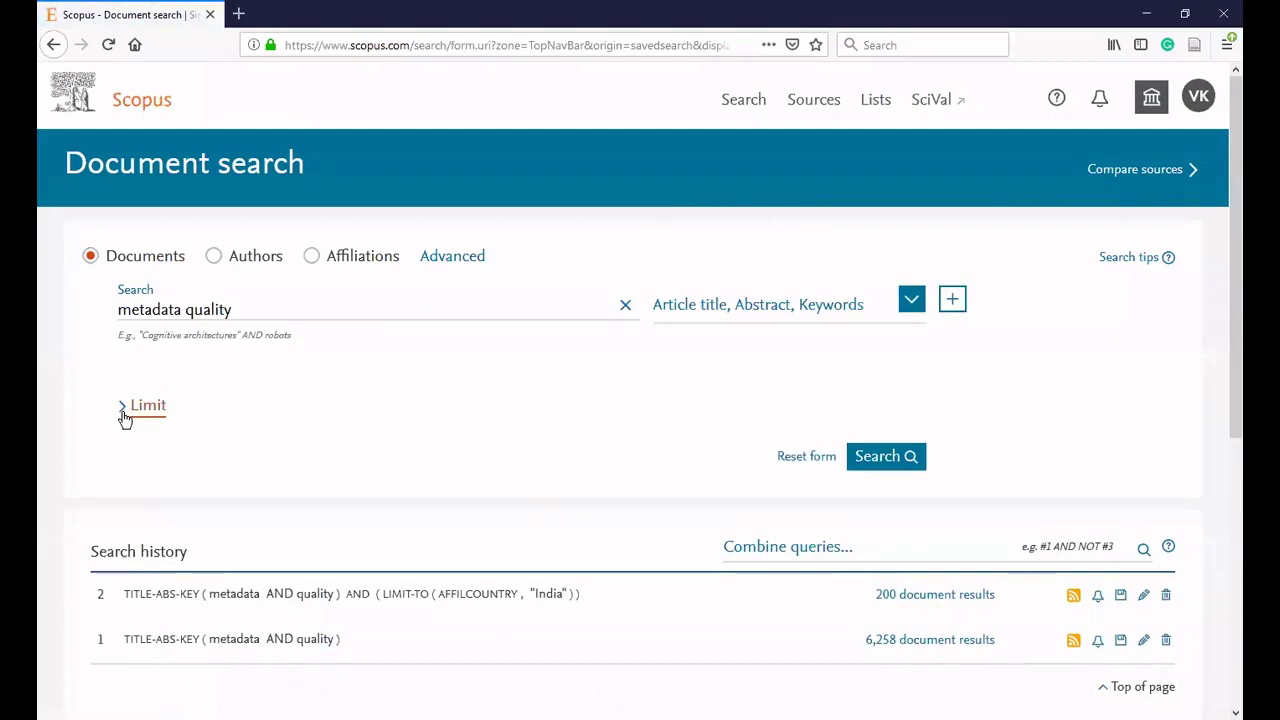
left_click(463, 256)
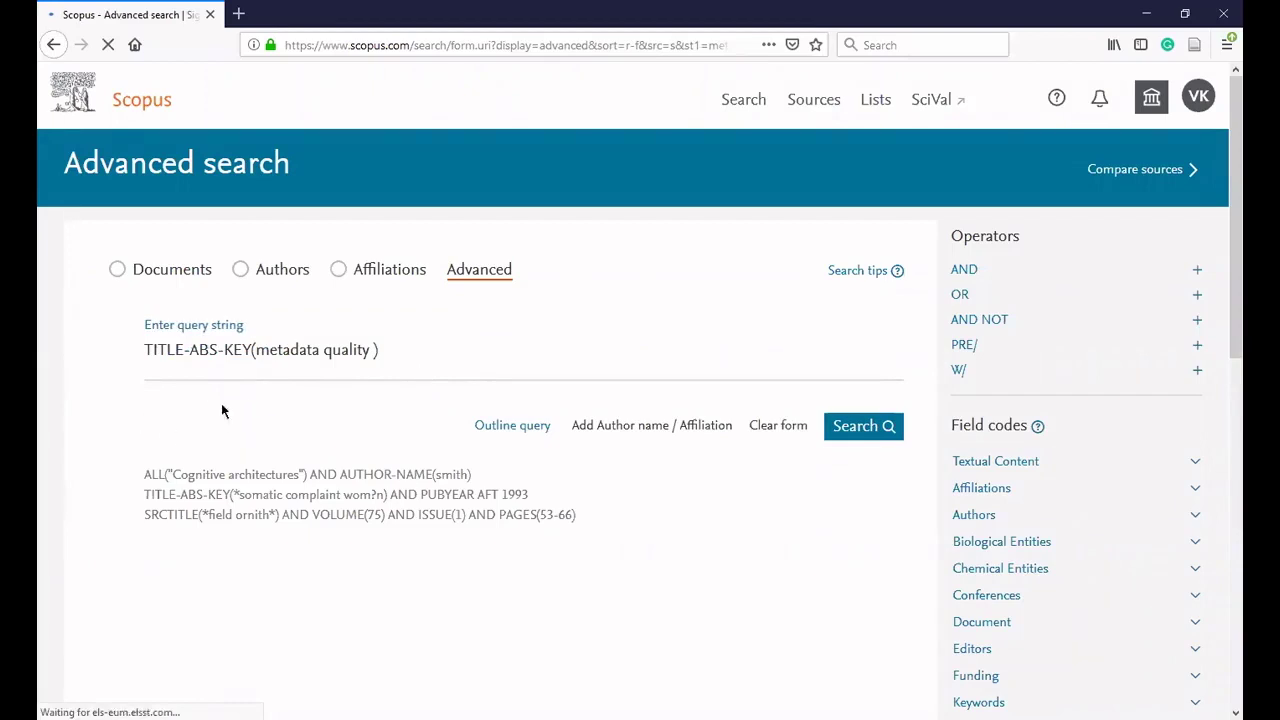
left_click(714, 377)
left_click(146, 351)
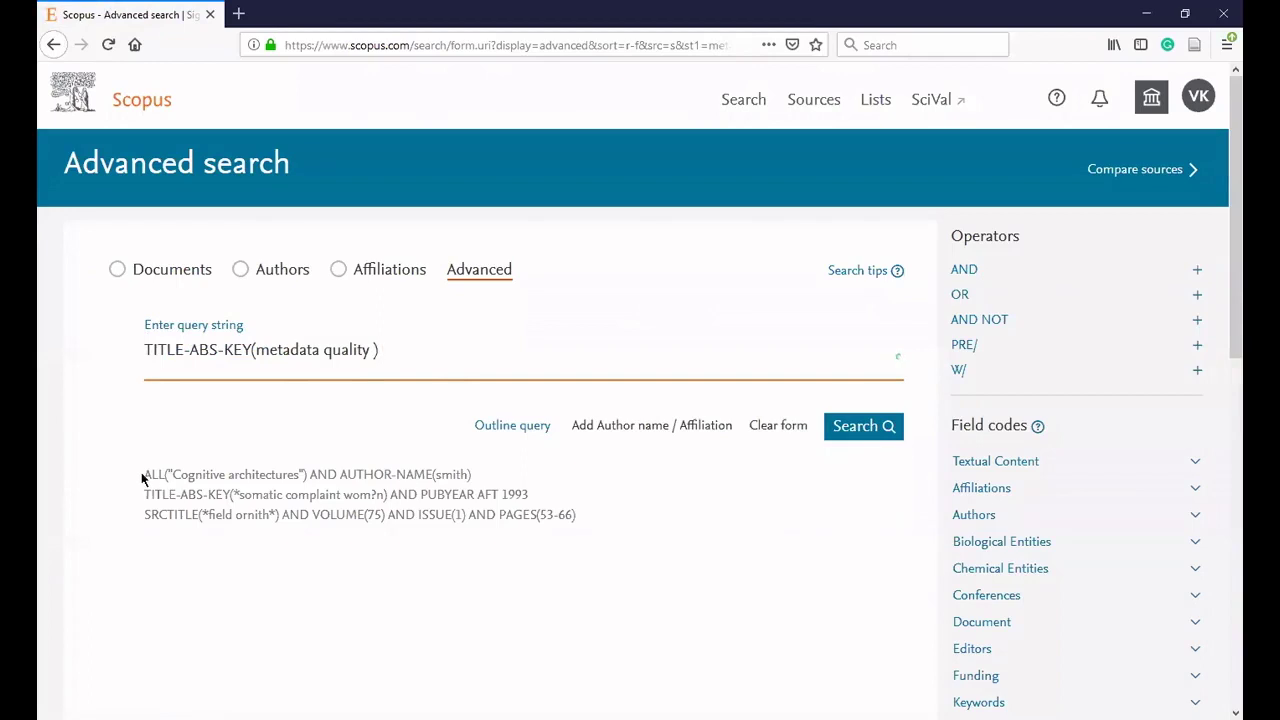
Examine the sample query strings, the list of operators and the field codes of the advanced search.
left_click_drag(146, 474, 528, 516)
left_click(295, 461)
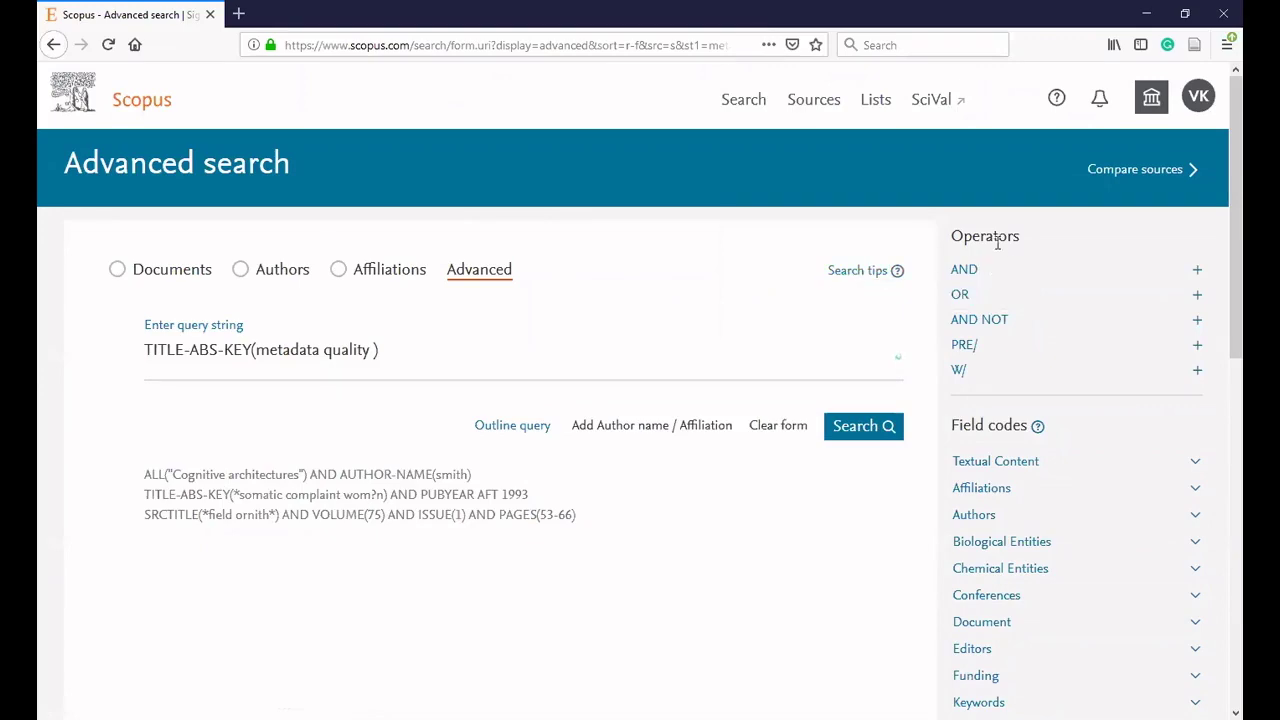
scroll(1040, 280, "down", 5)
scroll(1043, 280, "up", 5)
mouse_move(966, 357)
Check the W/ operator's description, then insert w/5 between metadata and quality in the query string and run the search.
left_click(316, 349)
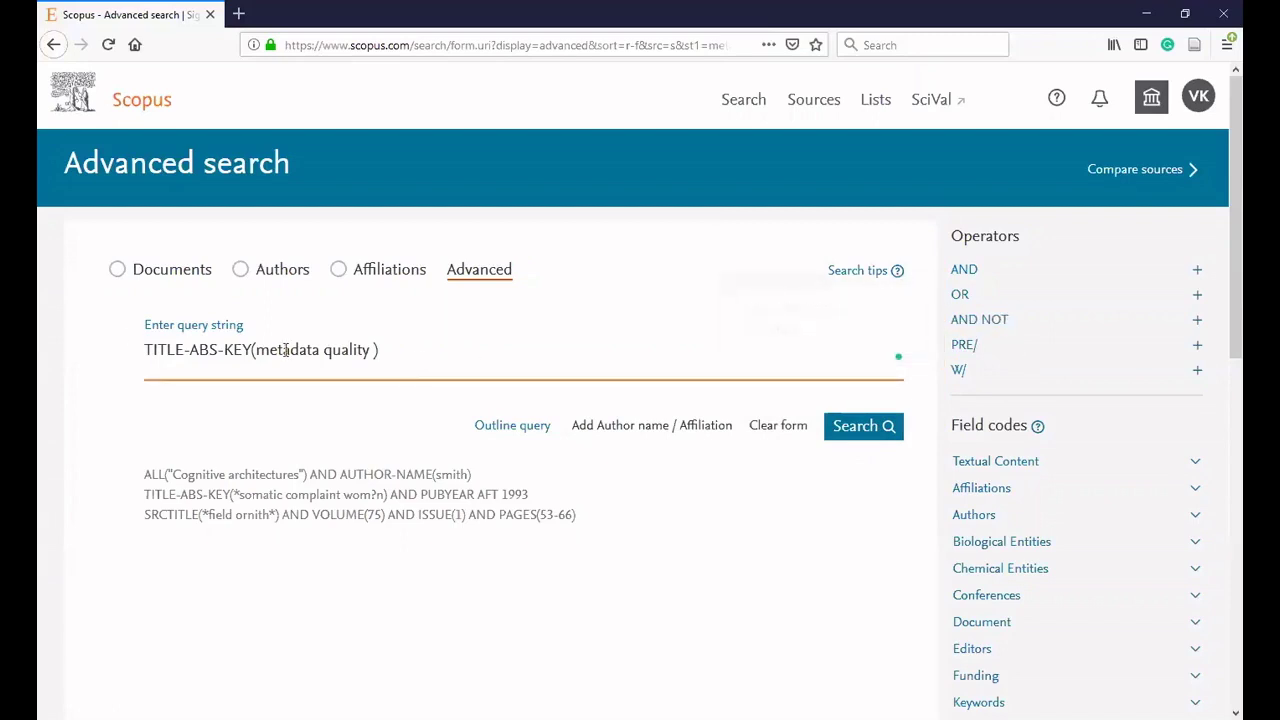
left_click(959, 371)
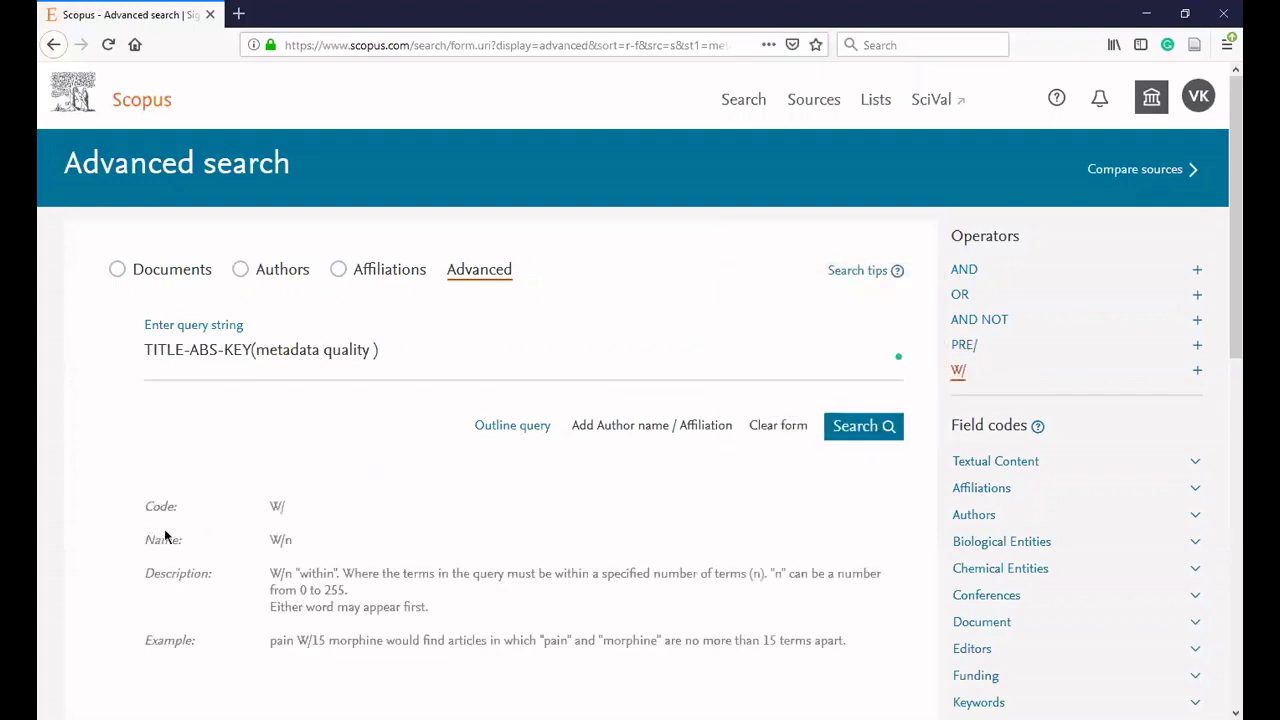
left_click(340, 349)
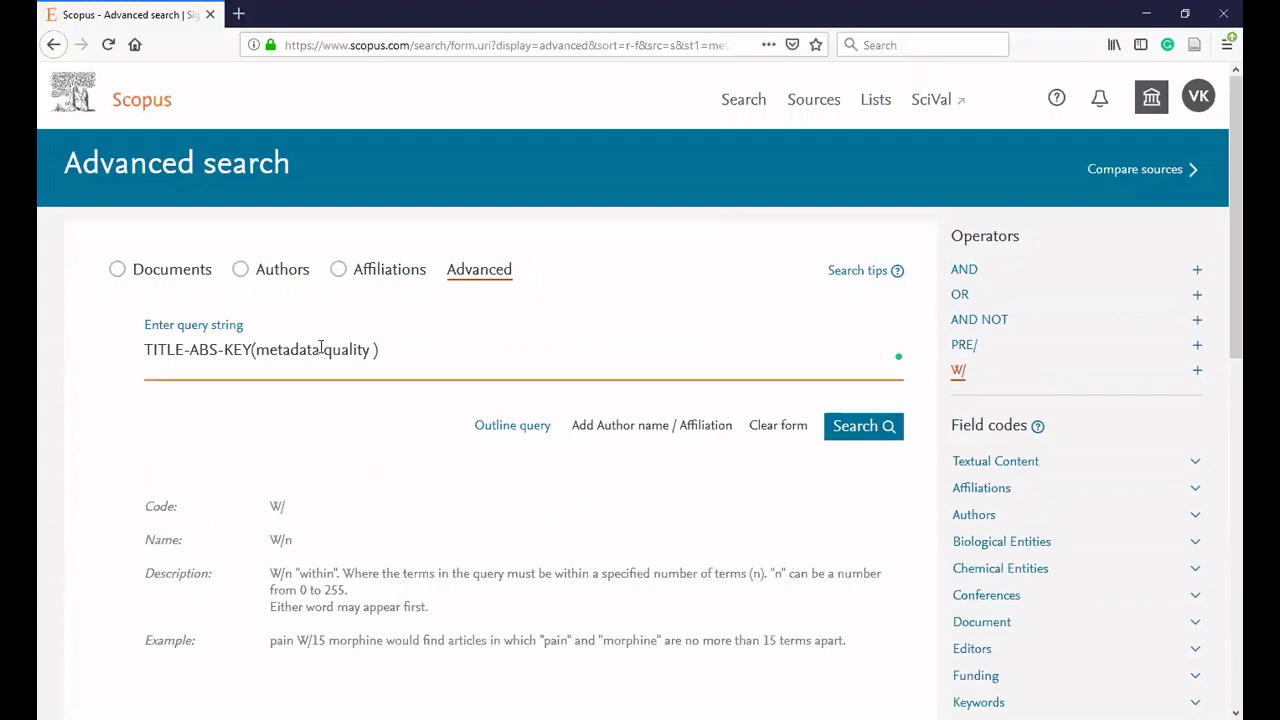
type("w/5")
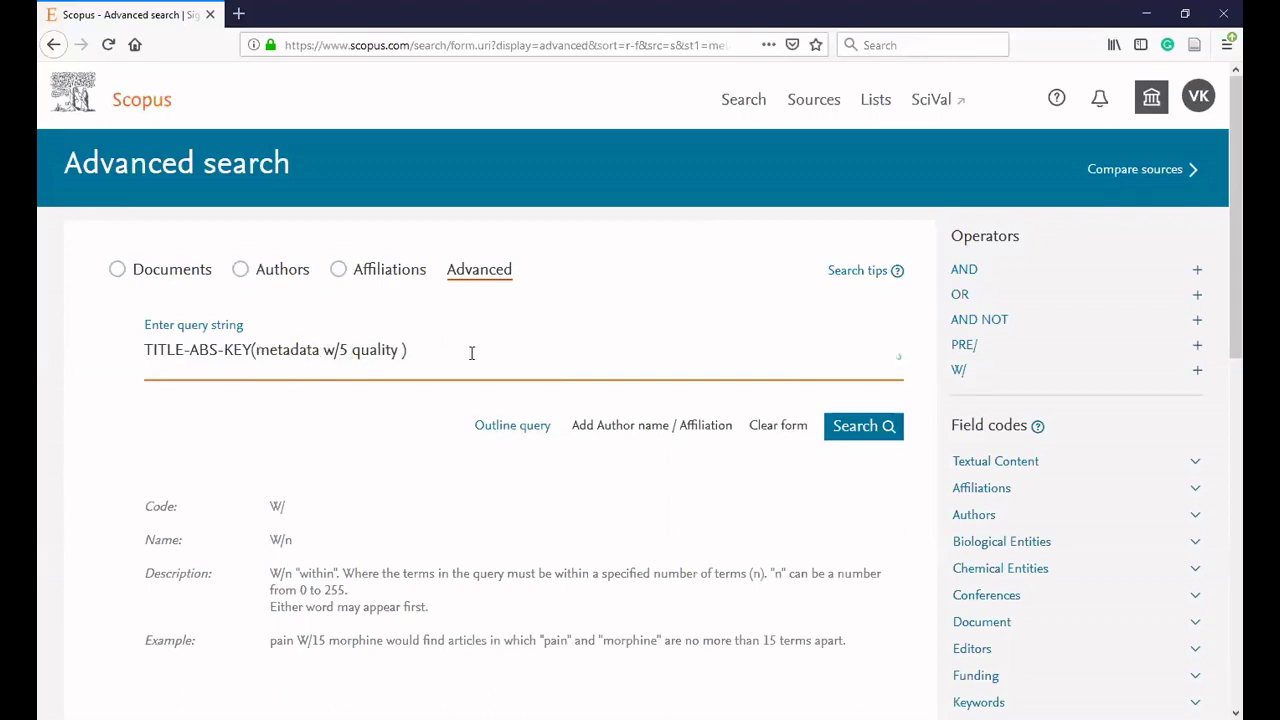
left_click(863, 426)
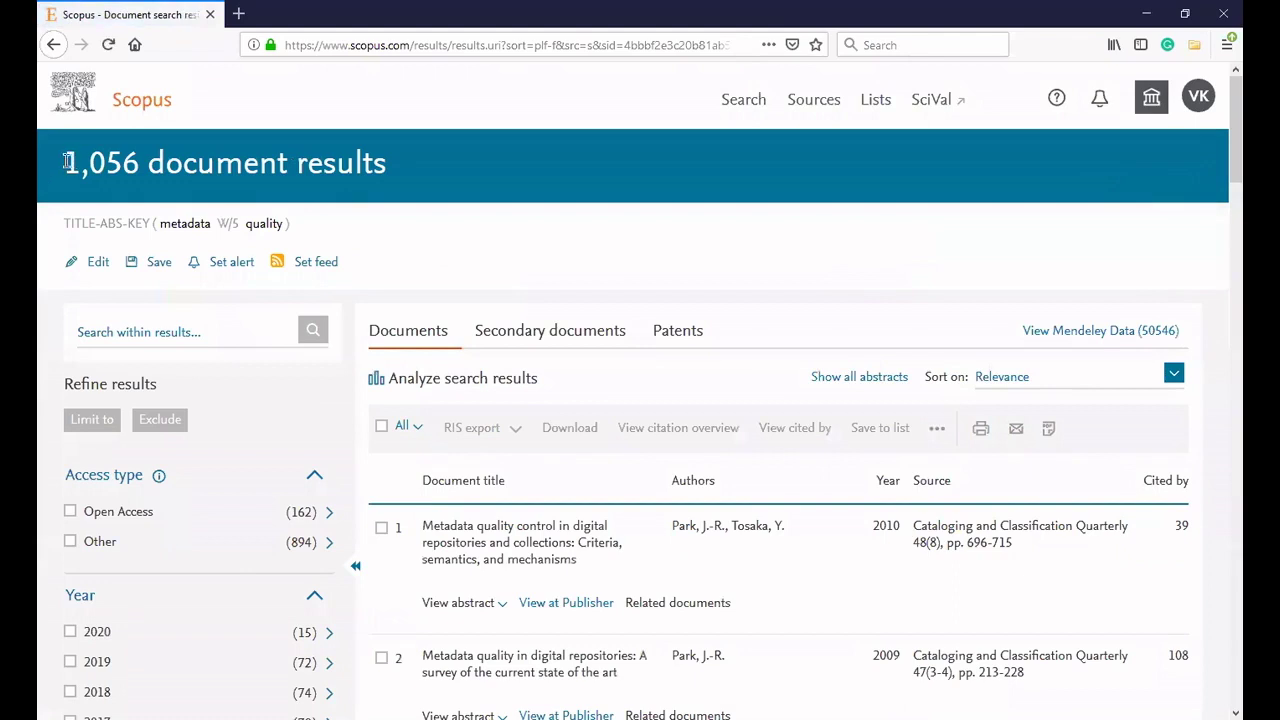
Examine the result count, the W/5 operator in the query, and the document titles down the first results page.
left_click_drag(64, 163, 136, 175)
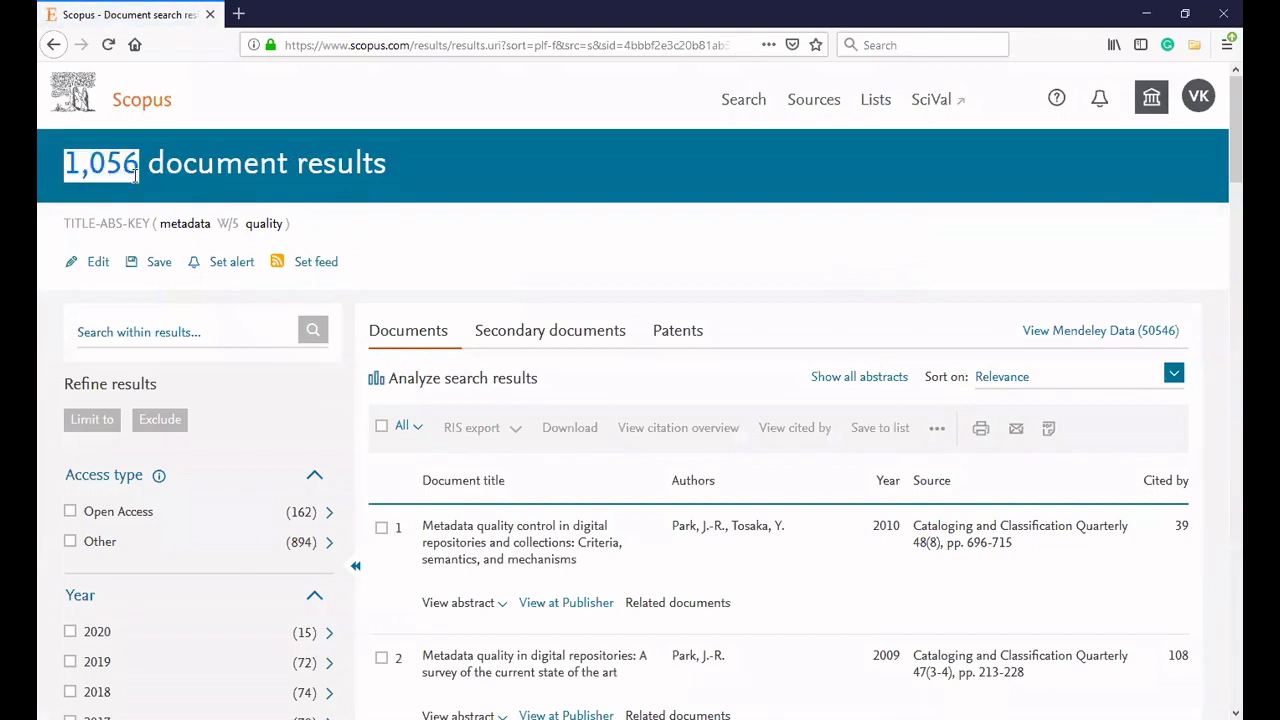
double_click(236, 223)
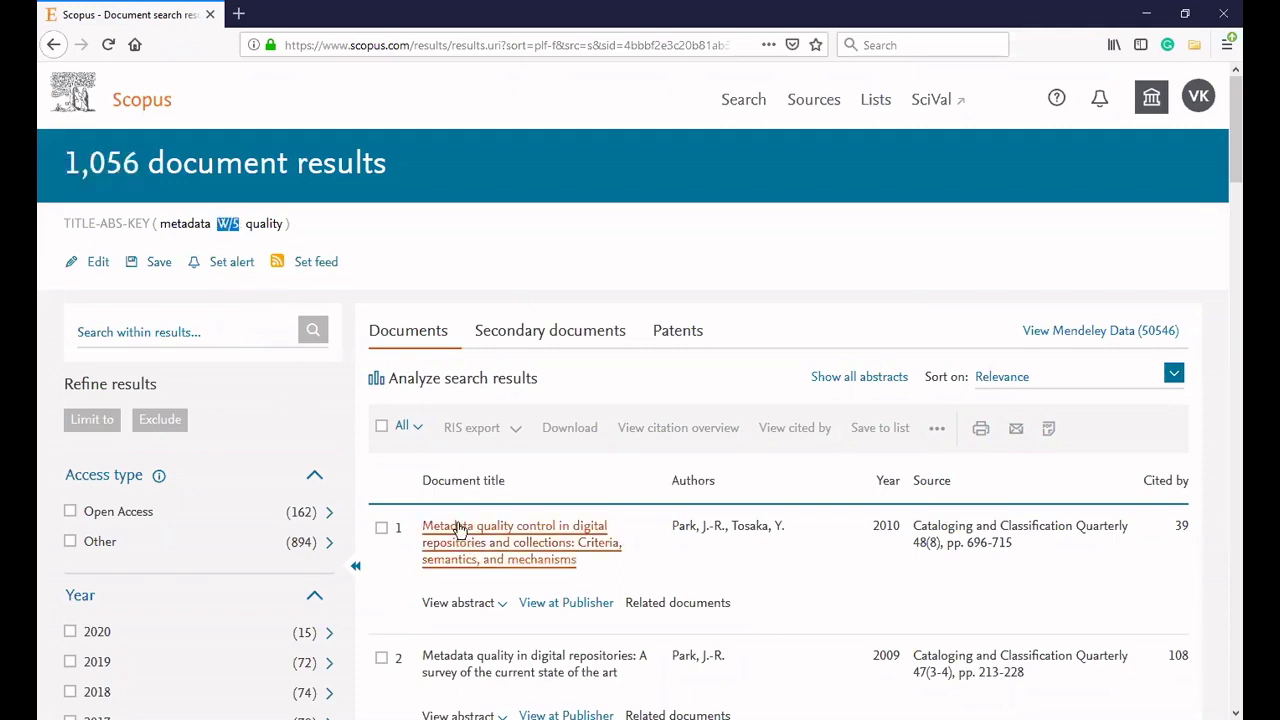
scroll(500, 560, "down", 1)
scroll(500, 560, "down", 2)
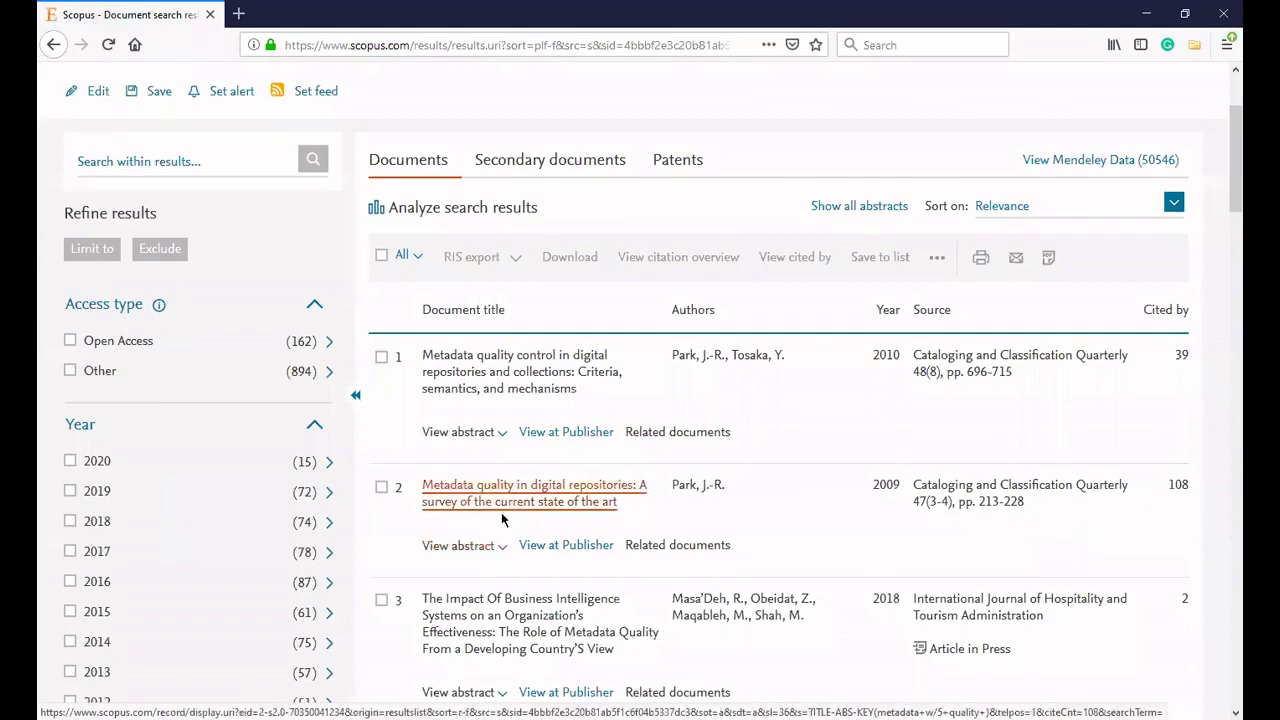
scroll(457, 614, "down", 4)
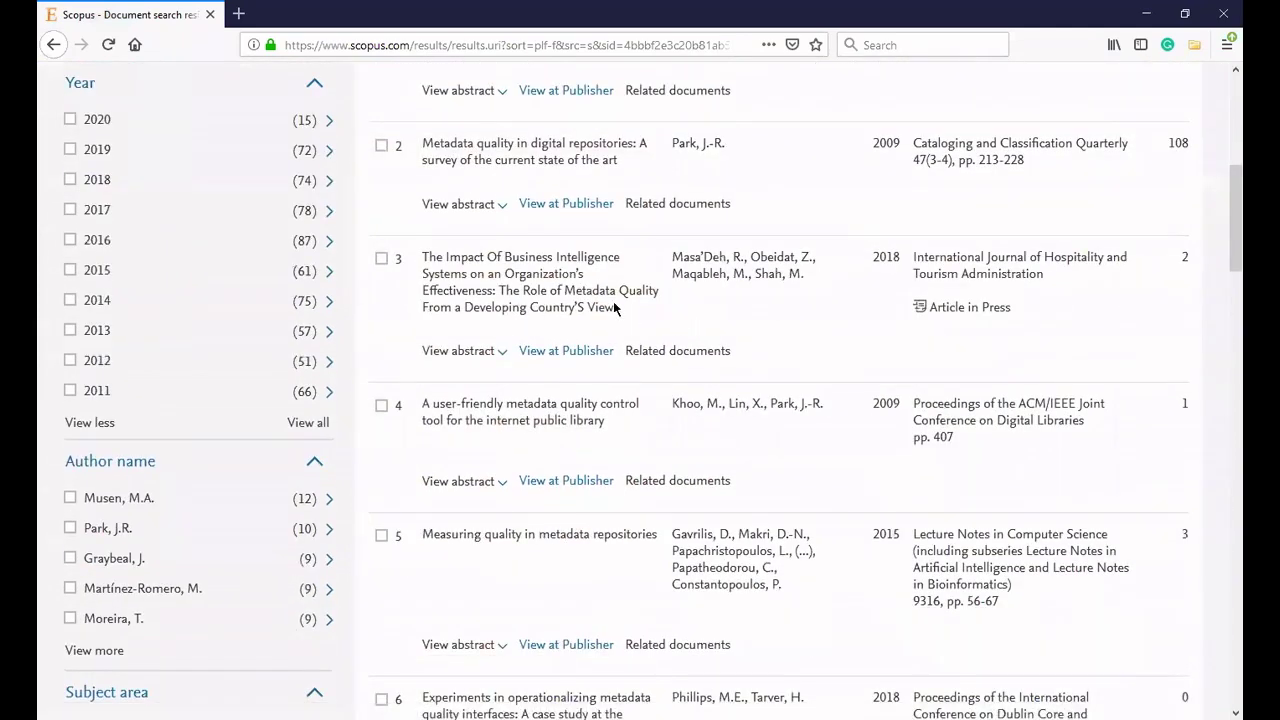
scroll(540, 549, "down", 3)
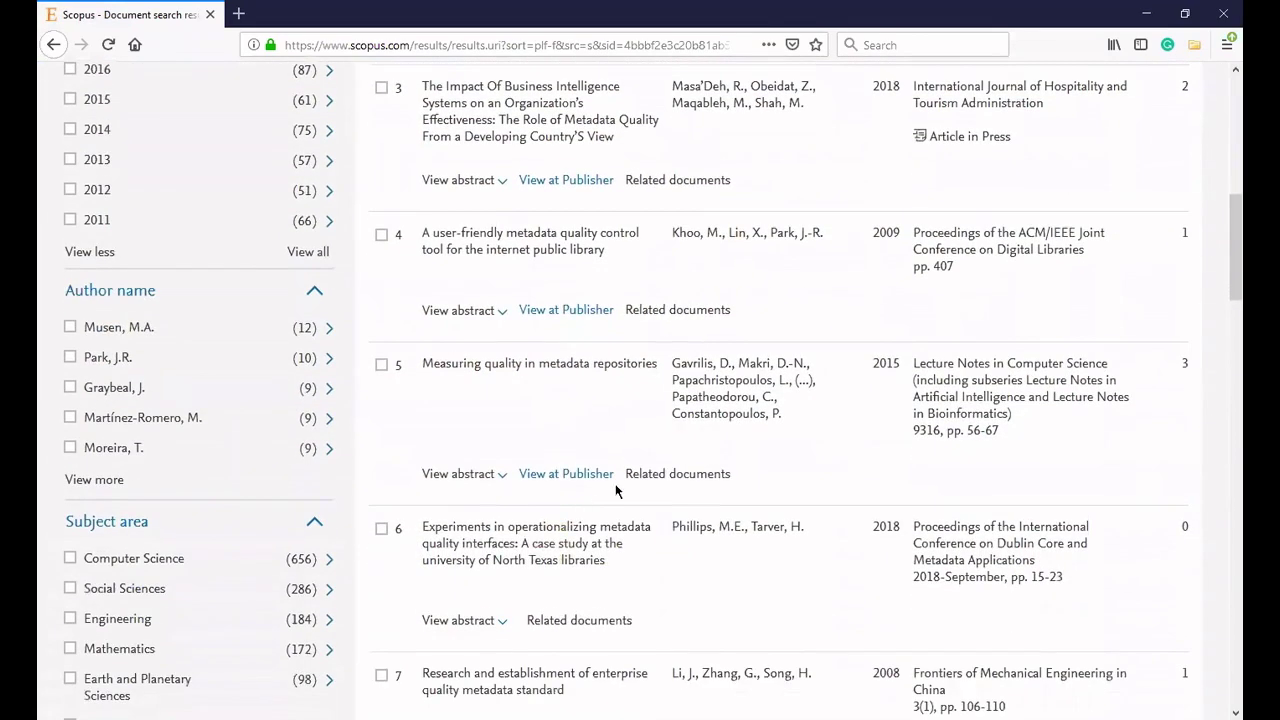
scroll(537, 527, "up", 8)
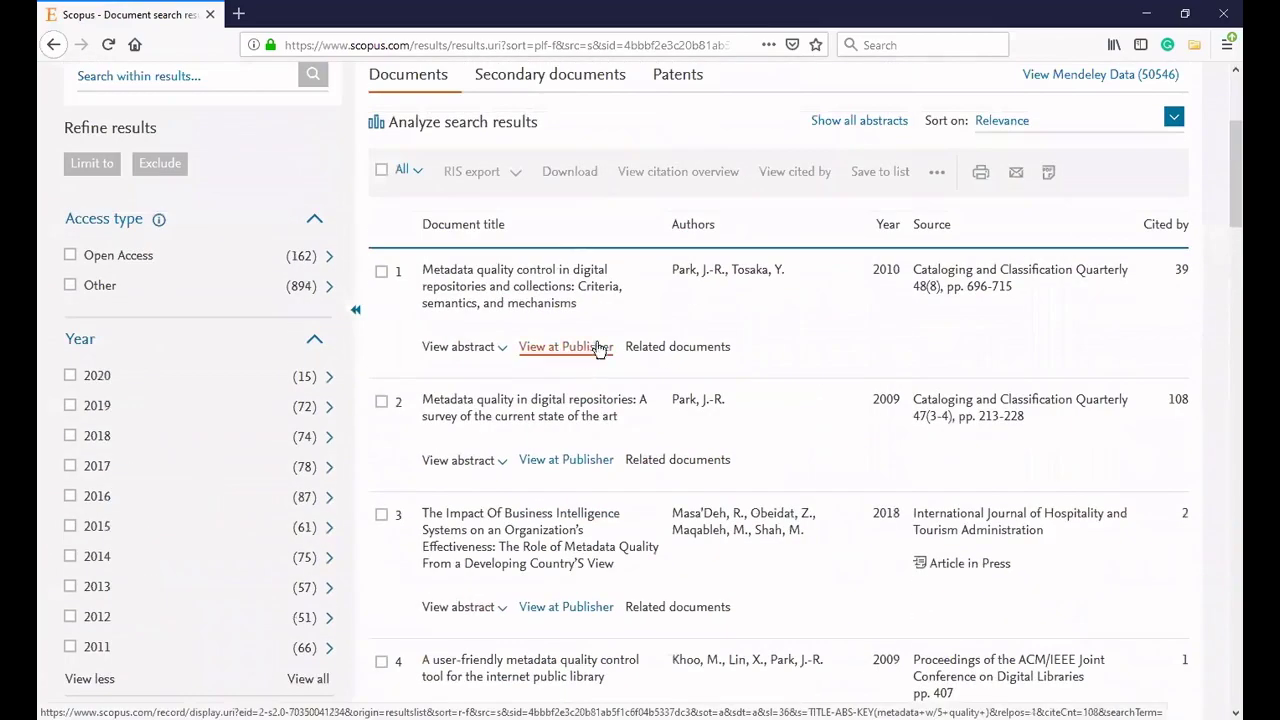
scroll(498, 422, "down", 12)
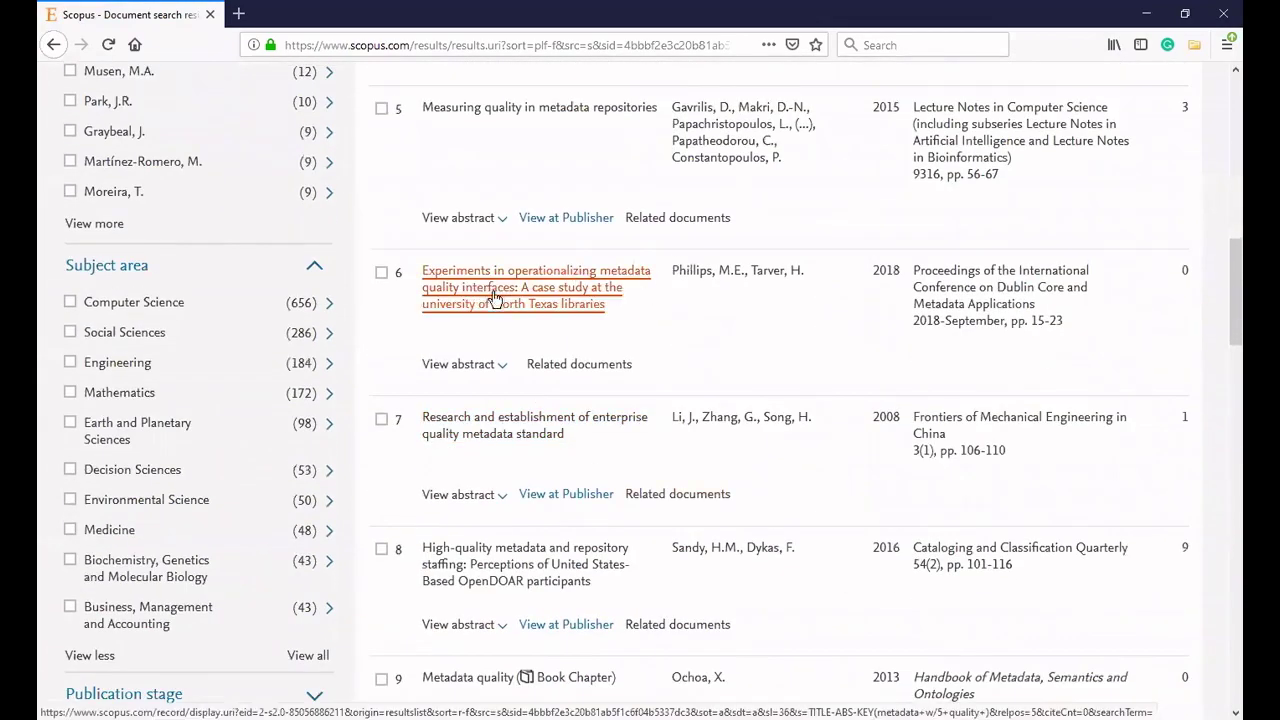
scroll(698, 146, "down", 4)
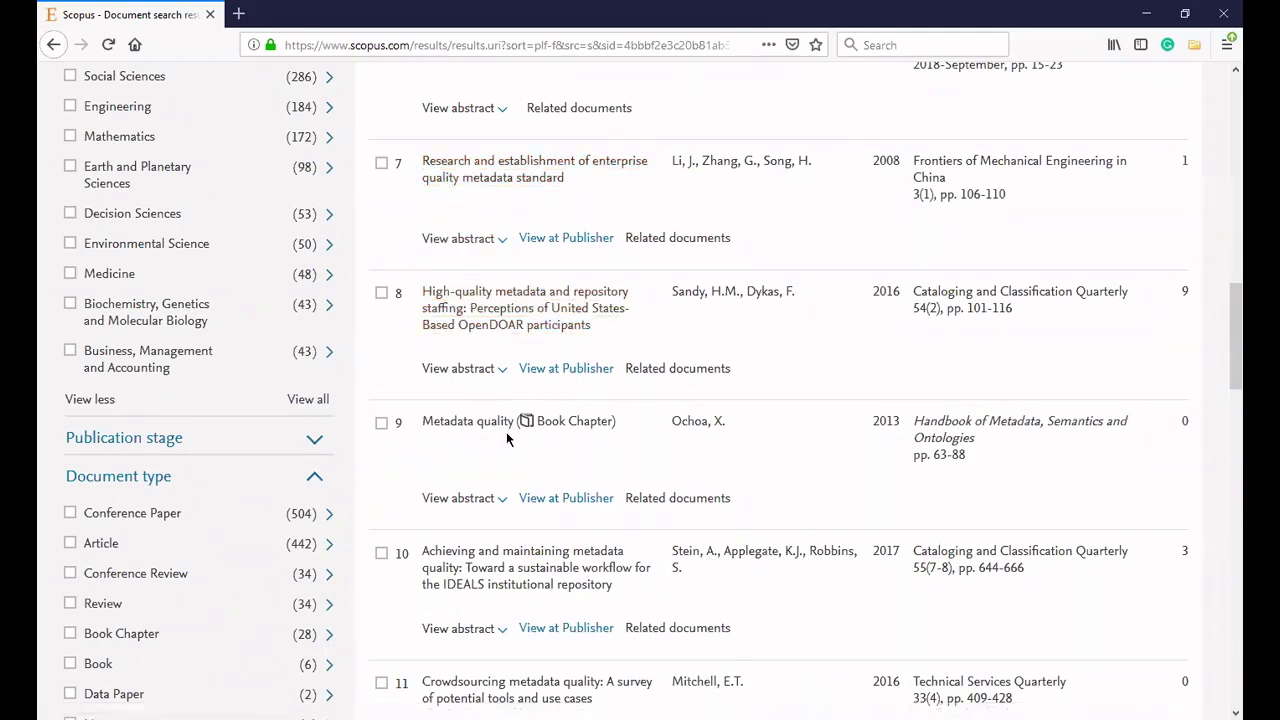
scroll(506, 438, "down", 3)
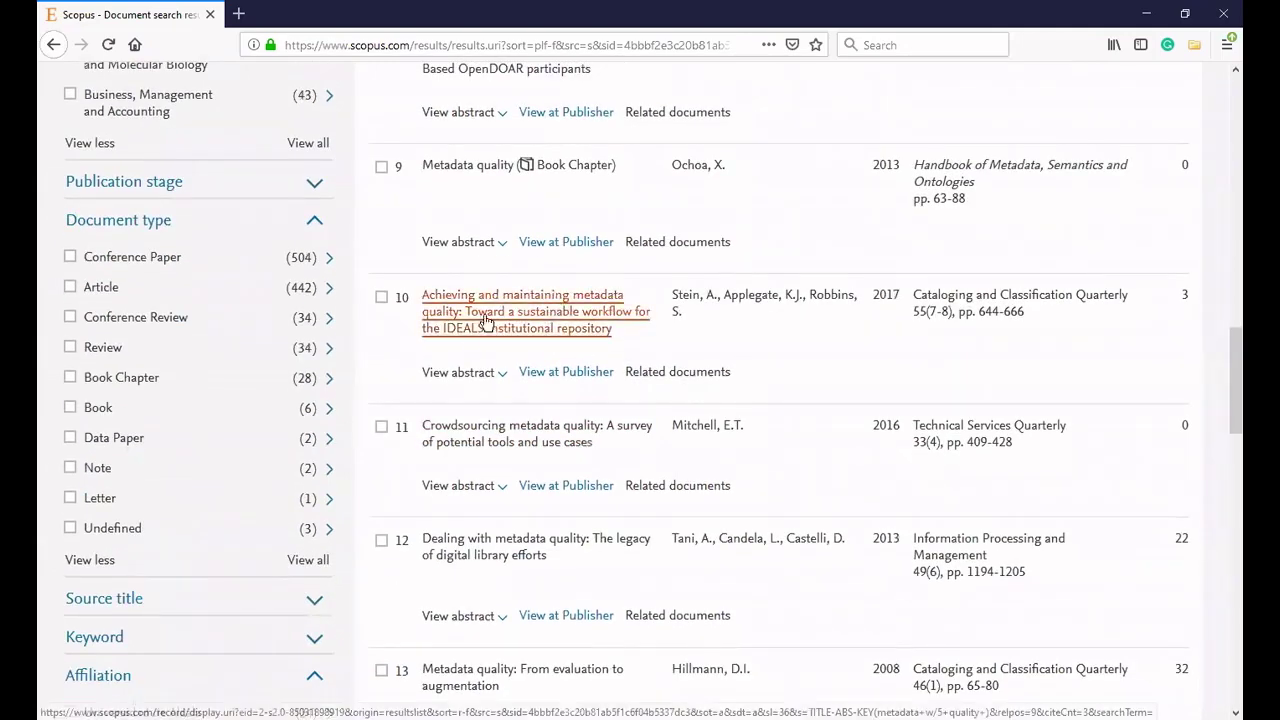
scroll(578, 482, "down", 2)
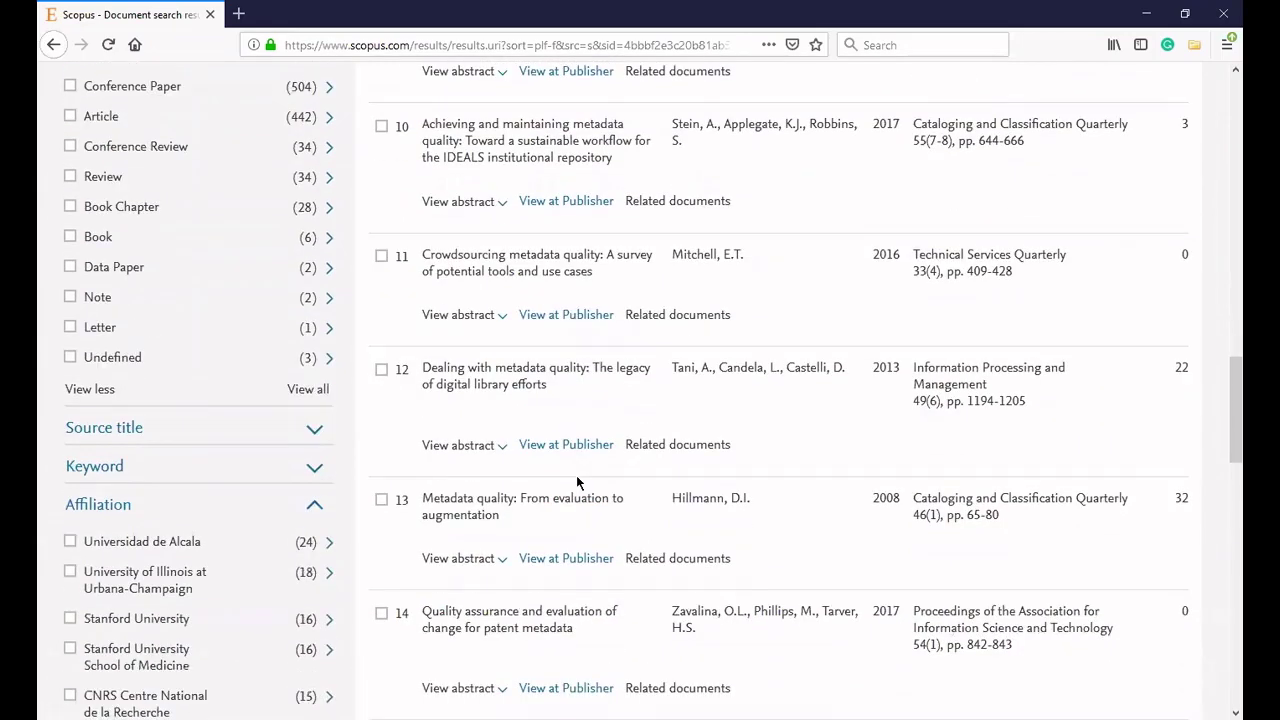
scroll(576, 482, "down", 5)
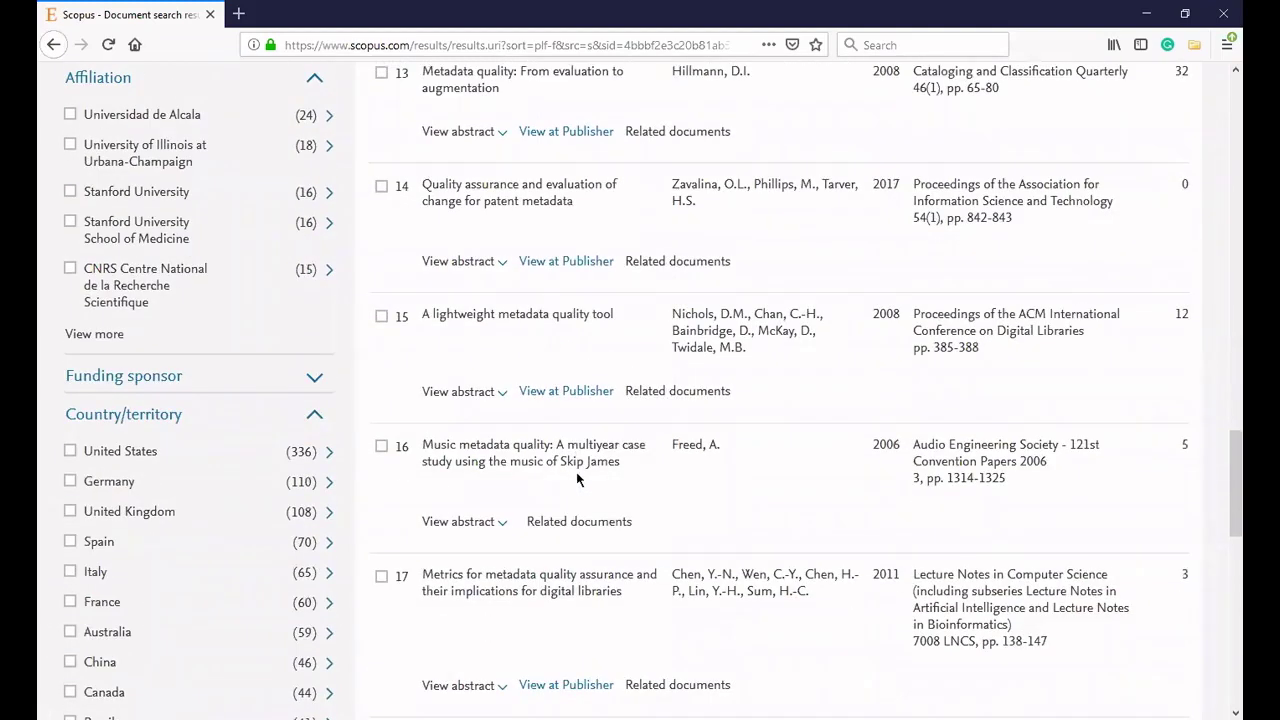
scroll(576, 479, "down", 3)
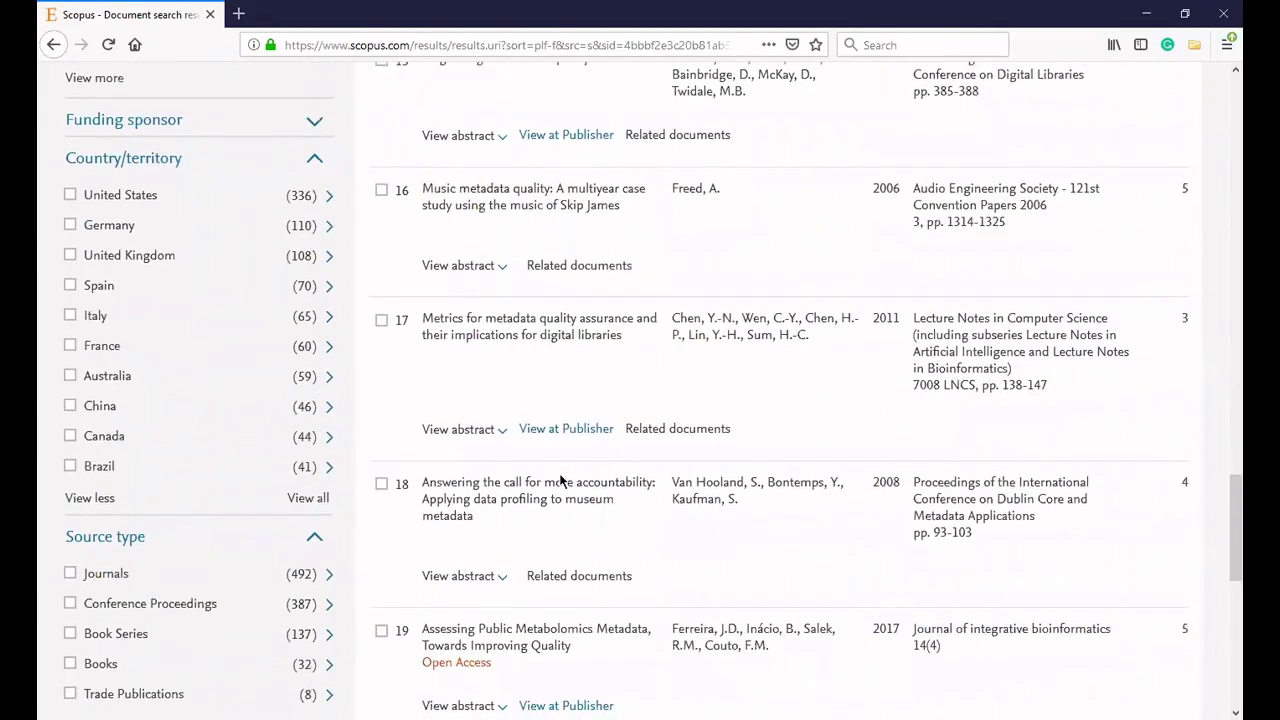
scroll(561, 482, "down", 1)
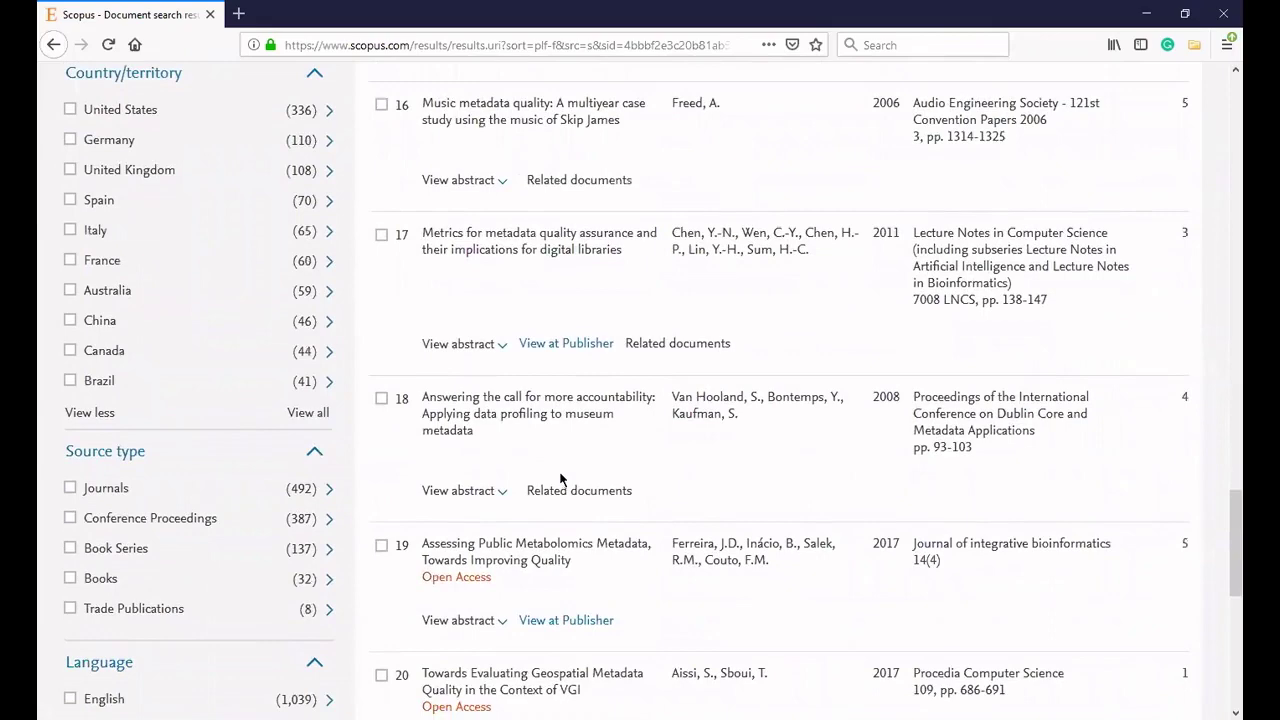
scroll(561, 480, "down", 4)
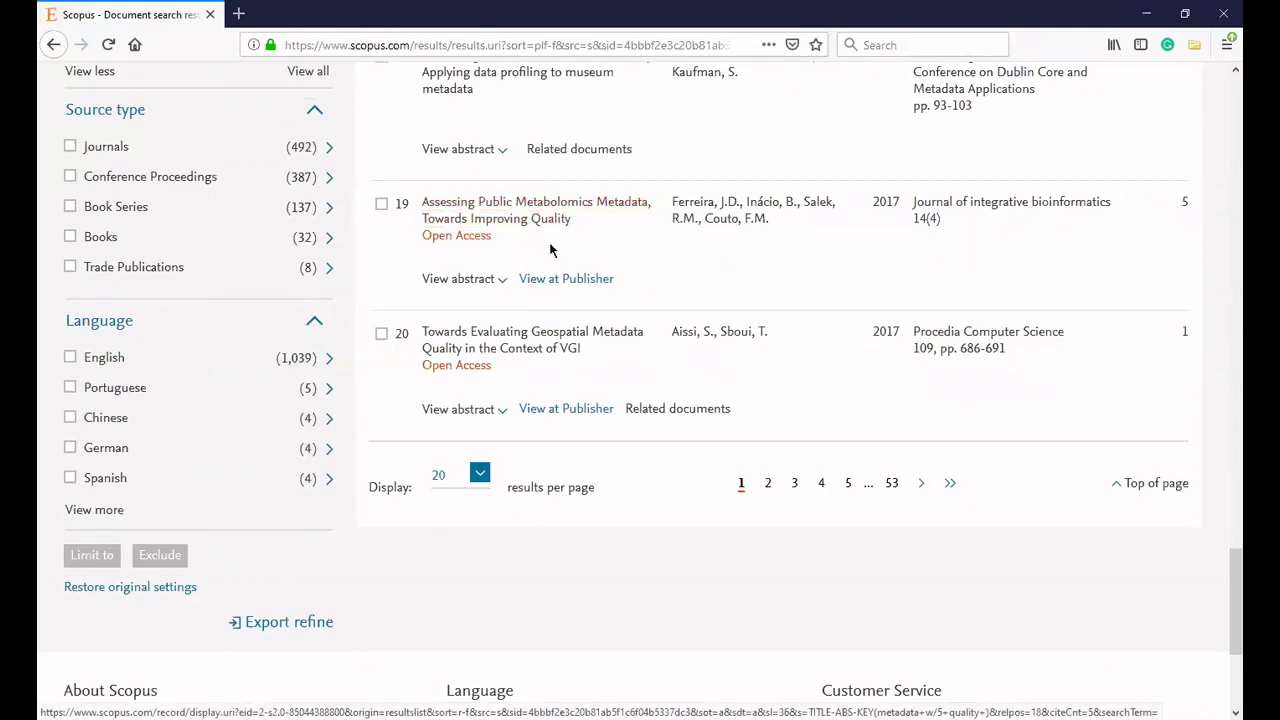
Return to the start of the results and review the metadata W/5 quality query, highlighting its terms and the distance number.
scroll(551, 251, "up", 7)
scroll(551, 262, "up", 15)
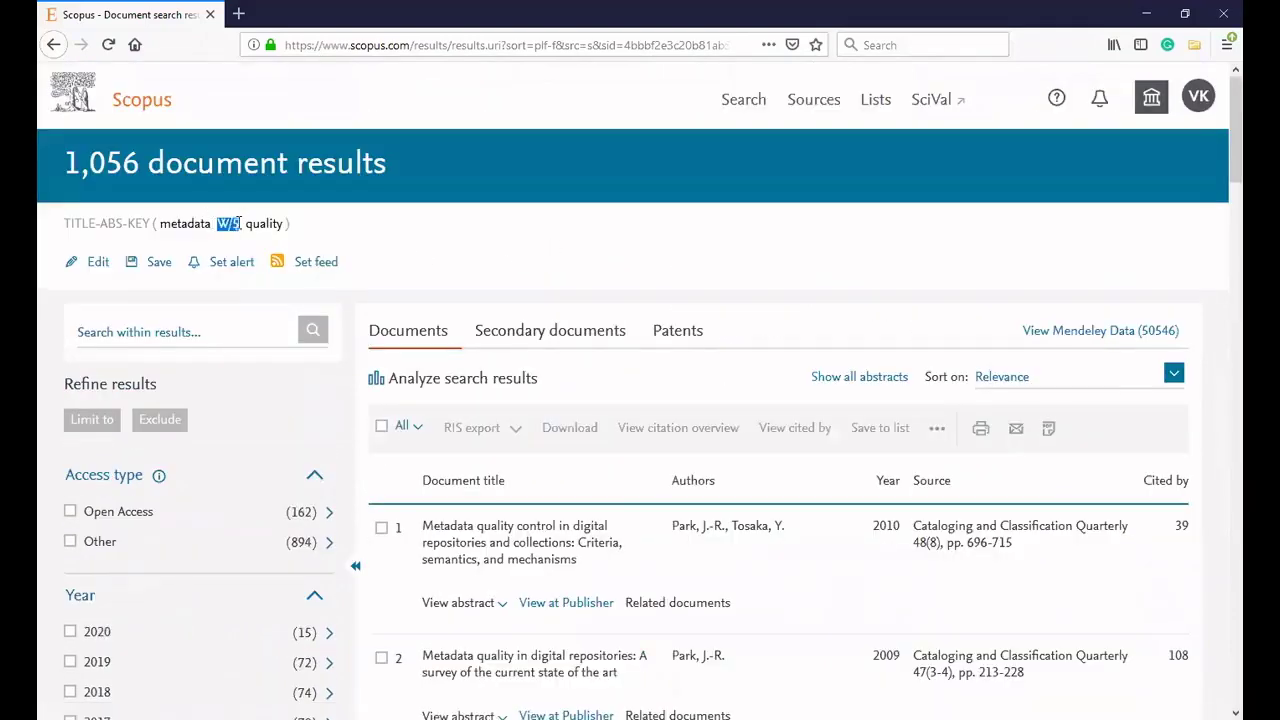
left_click(241, 225)
left_click_drag(283, 223, 157, 218)
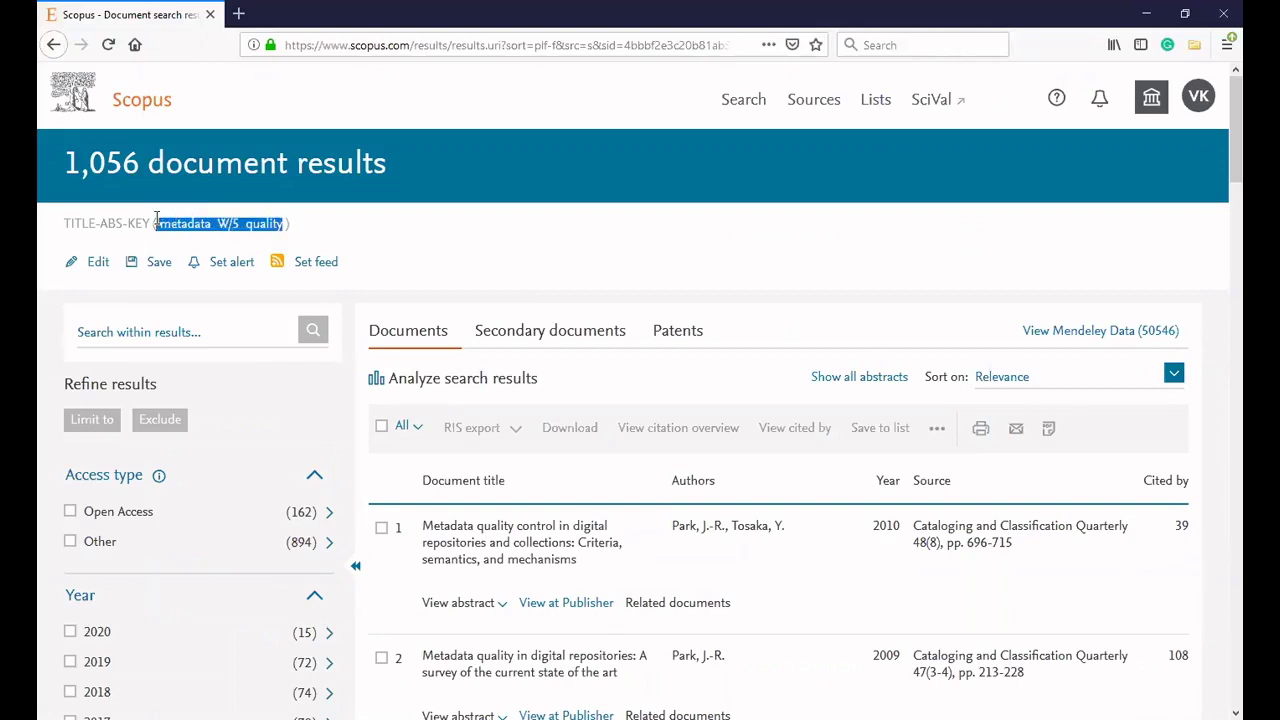
left_click(236, 225)
left_click_drag(236, 224, 226, 224)
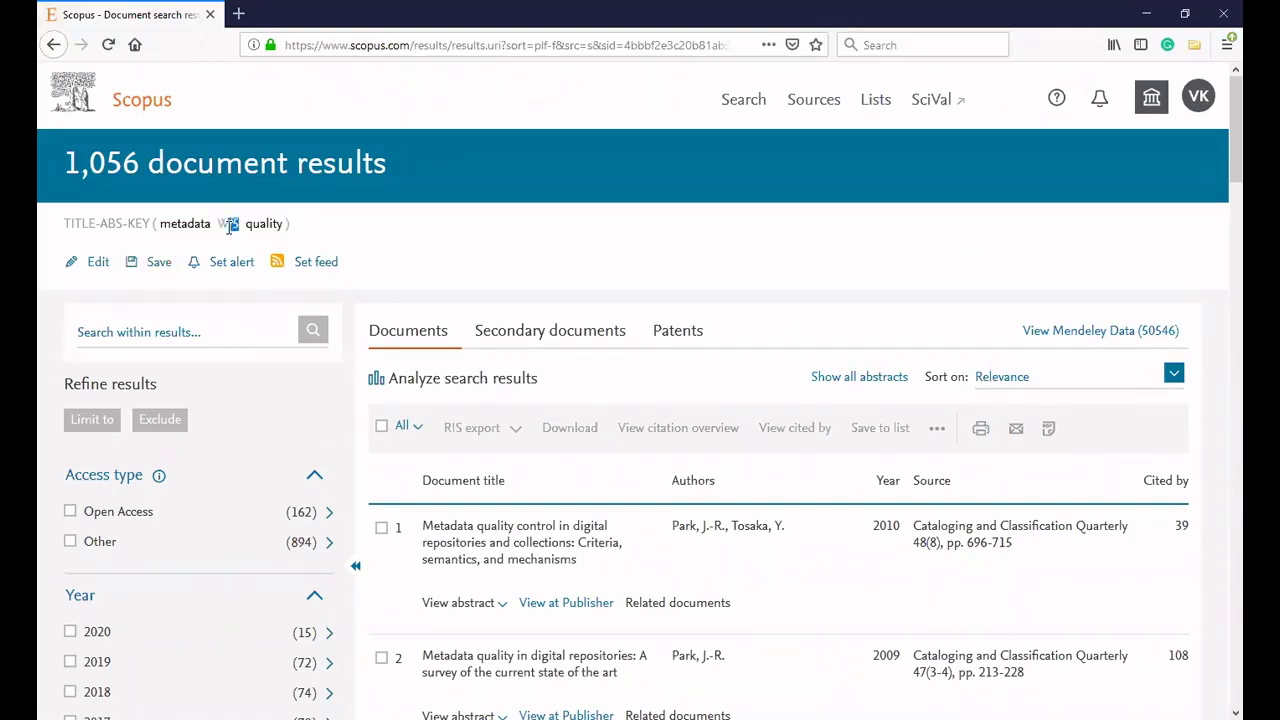
Reopen the query for editing and read the descriptions of the Textual Content field codes, including ABS, TITLE-ABS and TITLE-ABS-KEY.
left_click(97, 261)
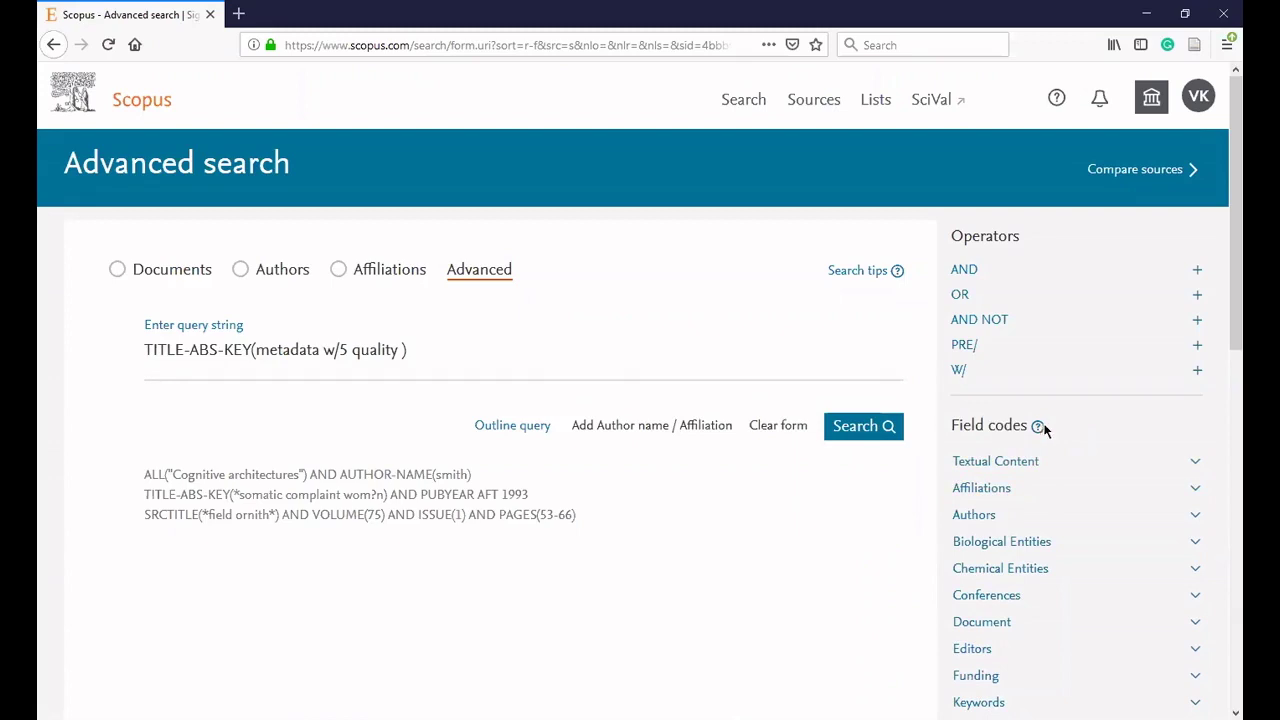
scroll(1030, 480, "down", 3)
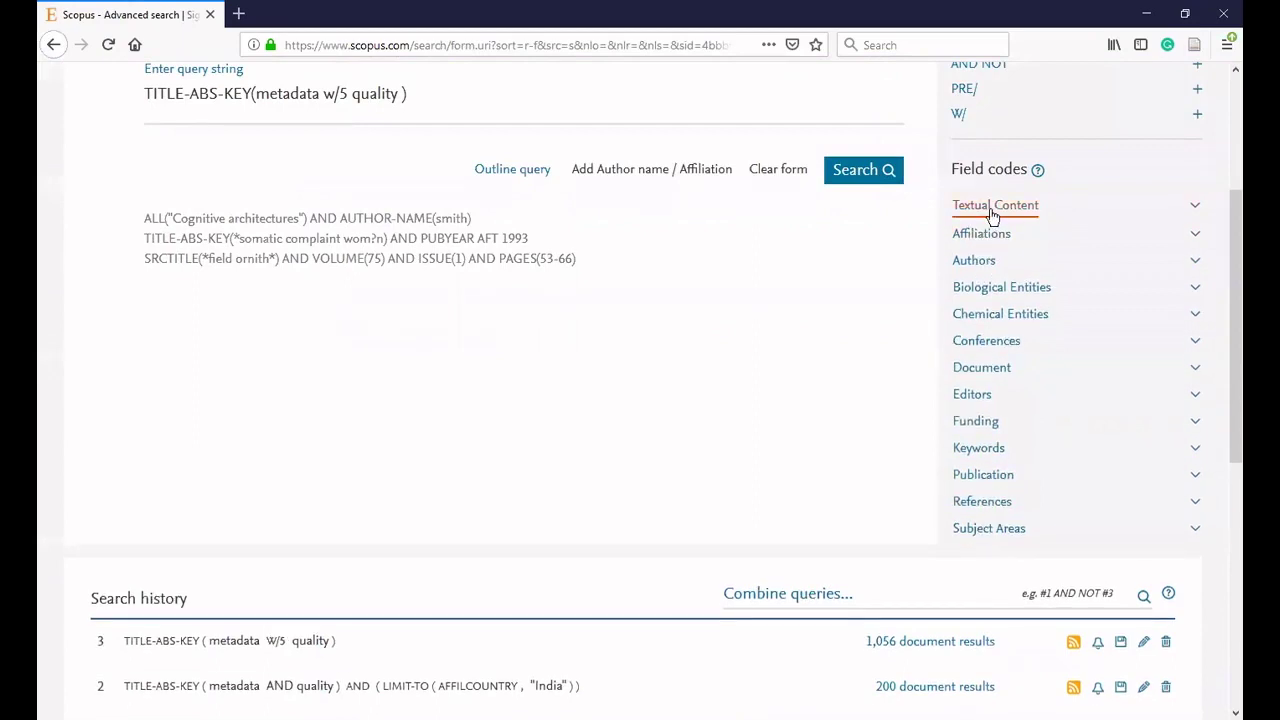
left_click(1195, 212)
mouse_move(1000, 264)
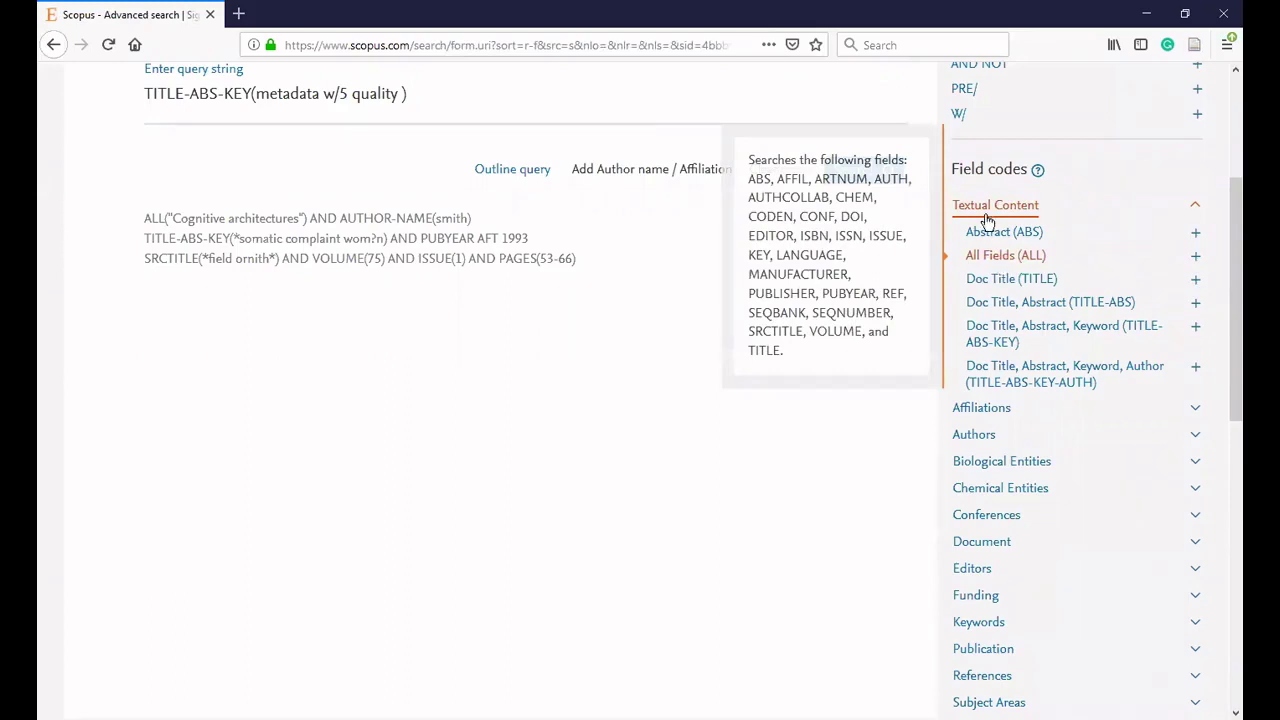
mouse_move(990, 236)
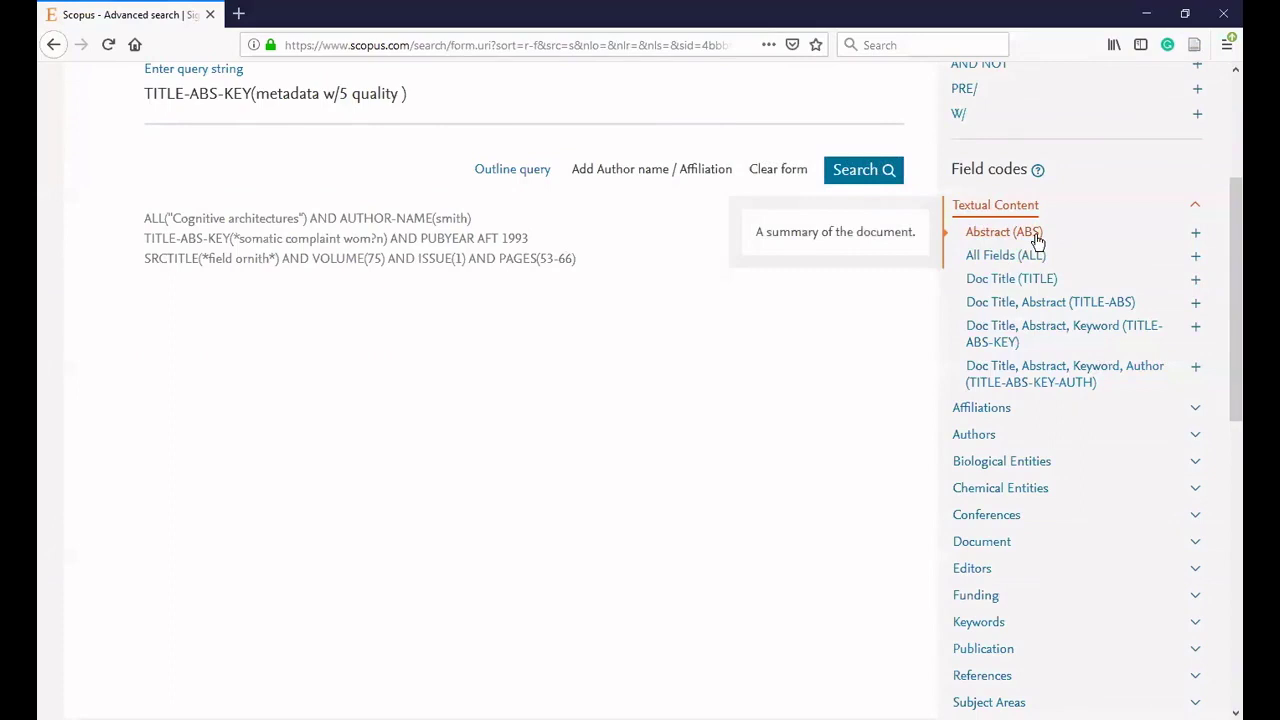
mouse_move(1078, 306)
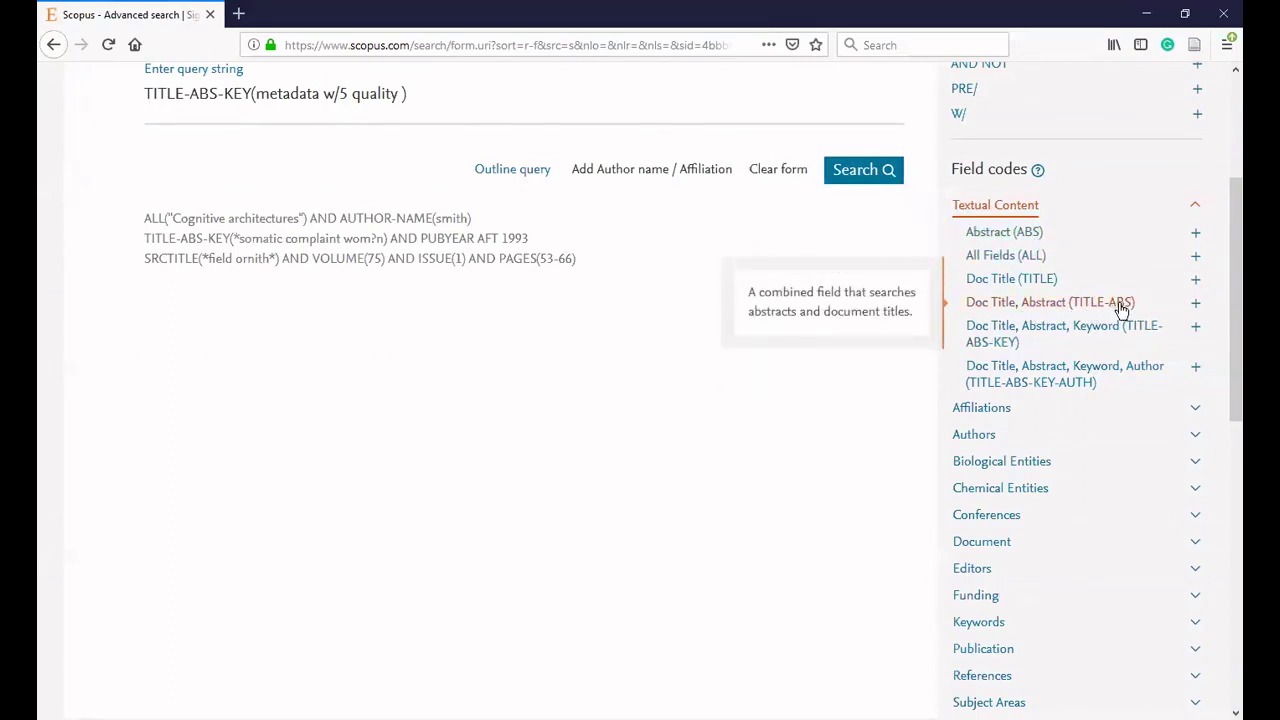
mouse_move(990, 345)
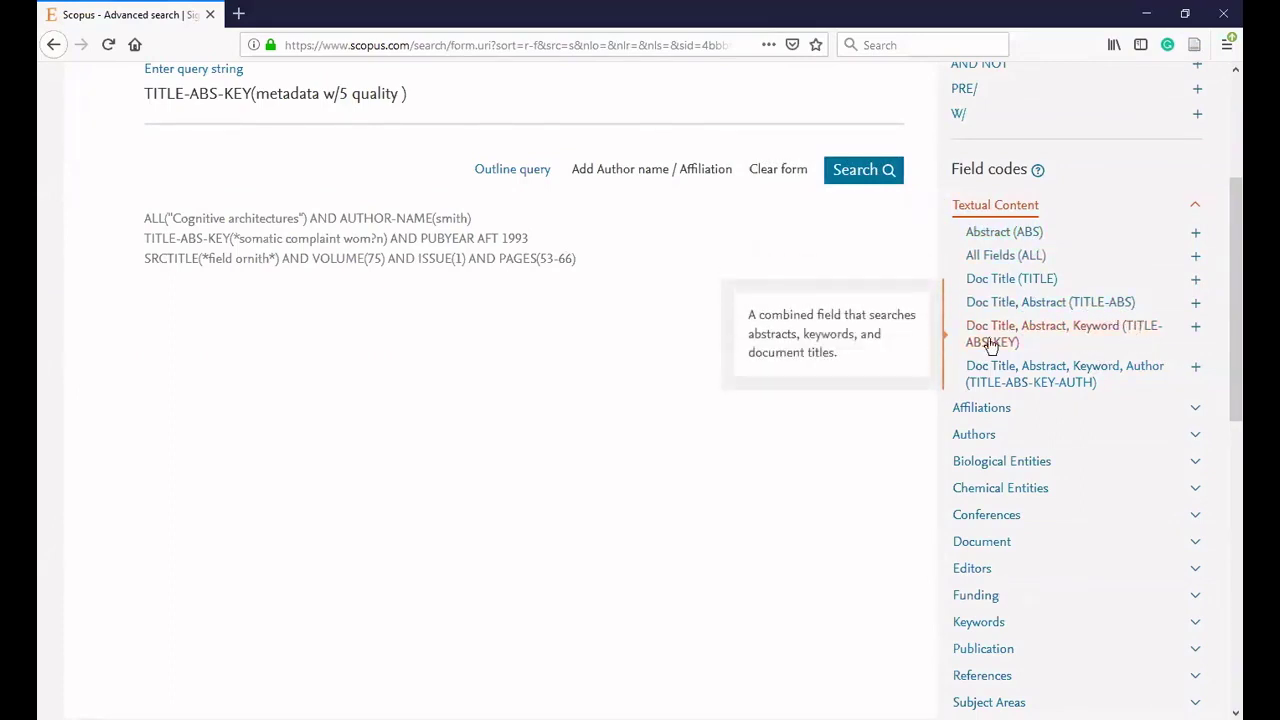
Highlight TITLE-ABS-KEY in the query string and compare it with the TITLE-ABS-KEY and TITLE-ABS-KEY-AUTH field code descriptions.
scroll(583, 401, "up", 3)
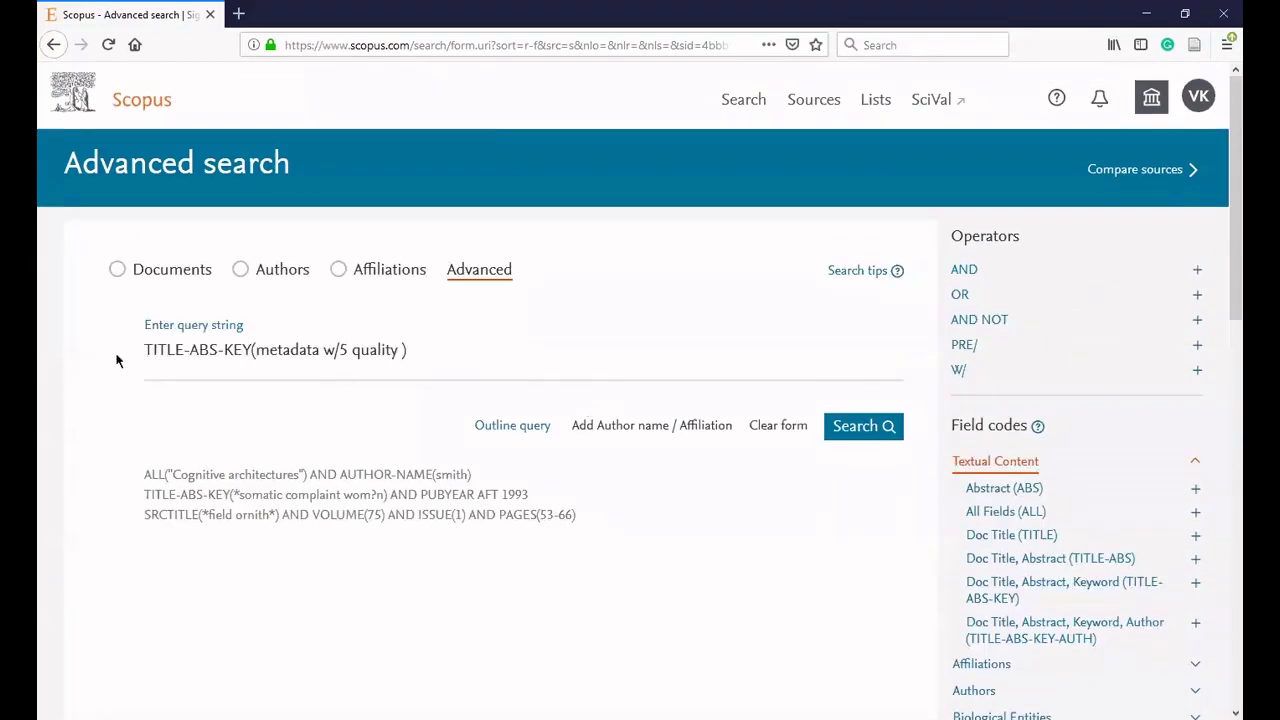
left_click_drag(143, 350, 256, 349)
mouse_move(1000, 590)
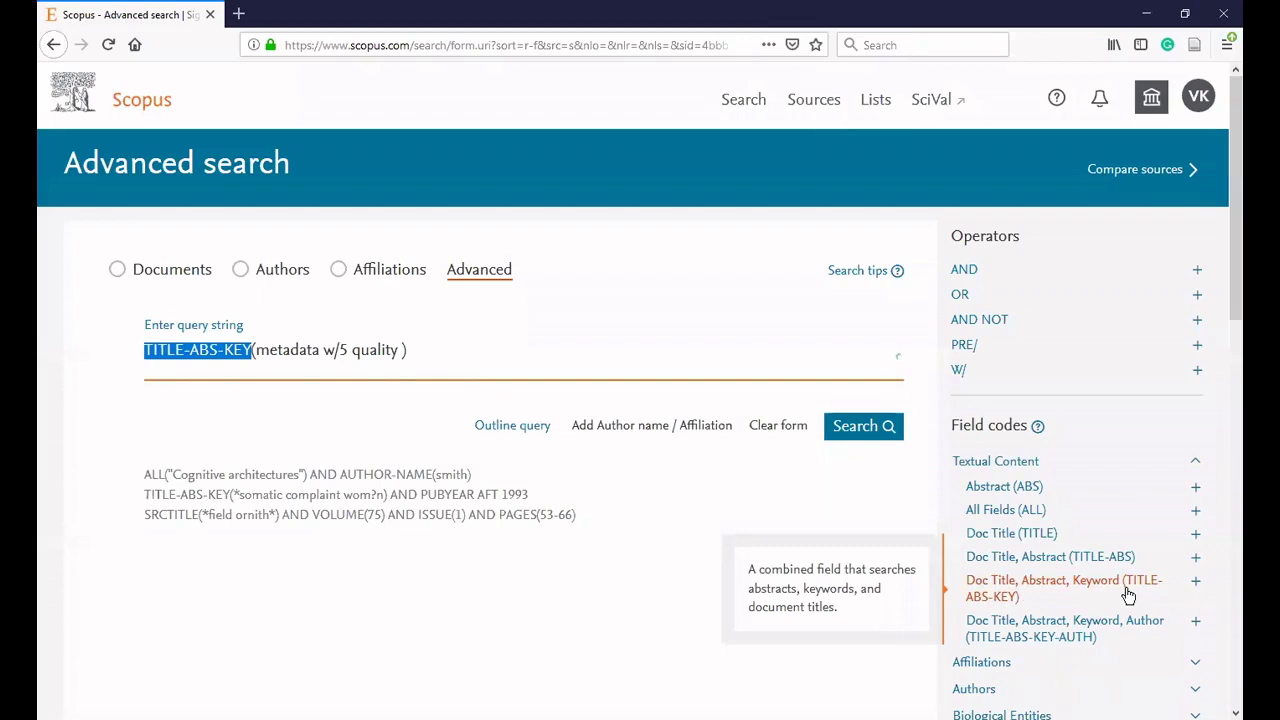
mouse_move(1134, 621)
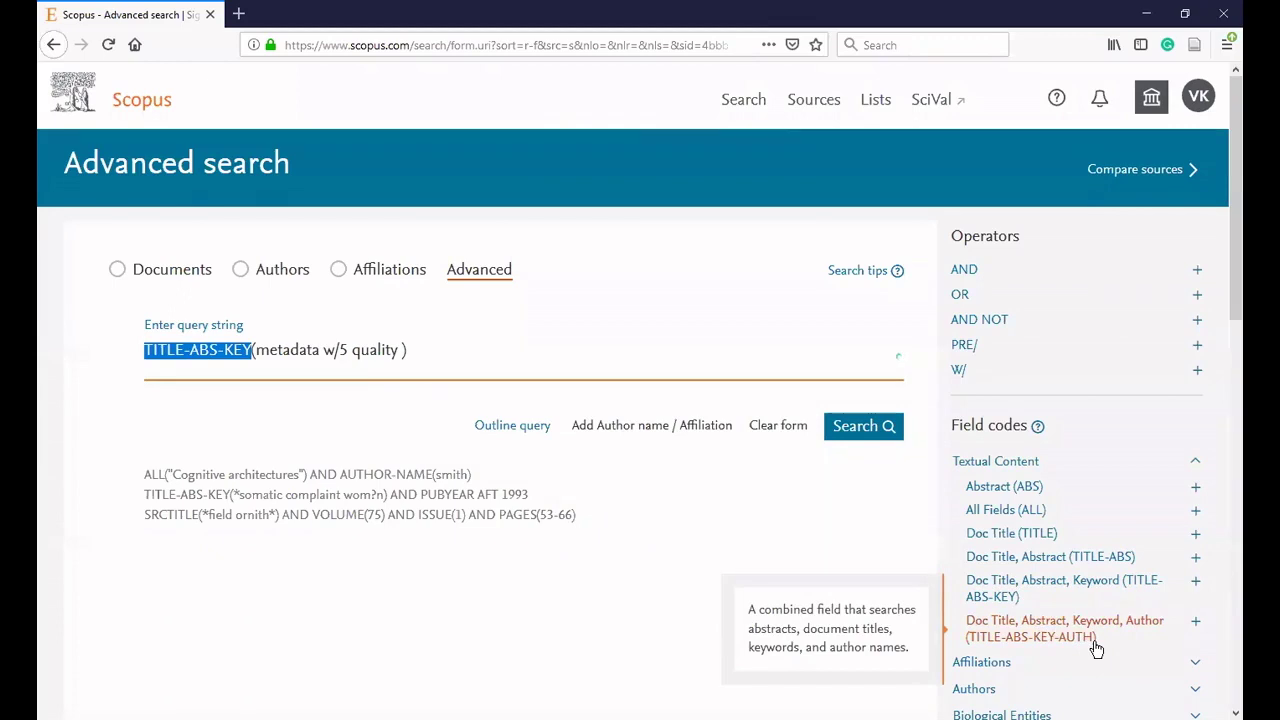
mouse_move(1000, 494)
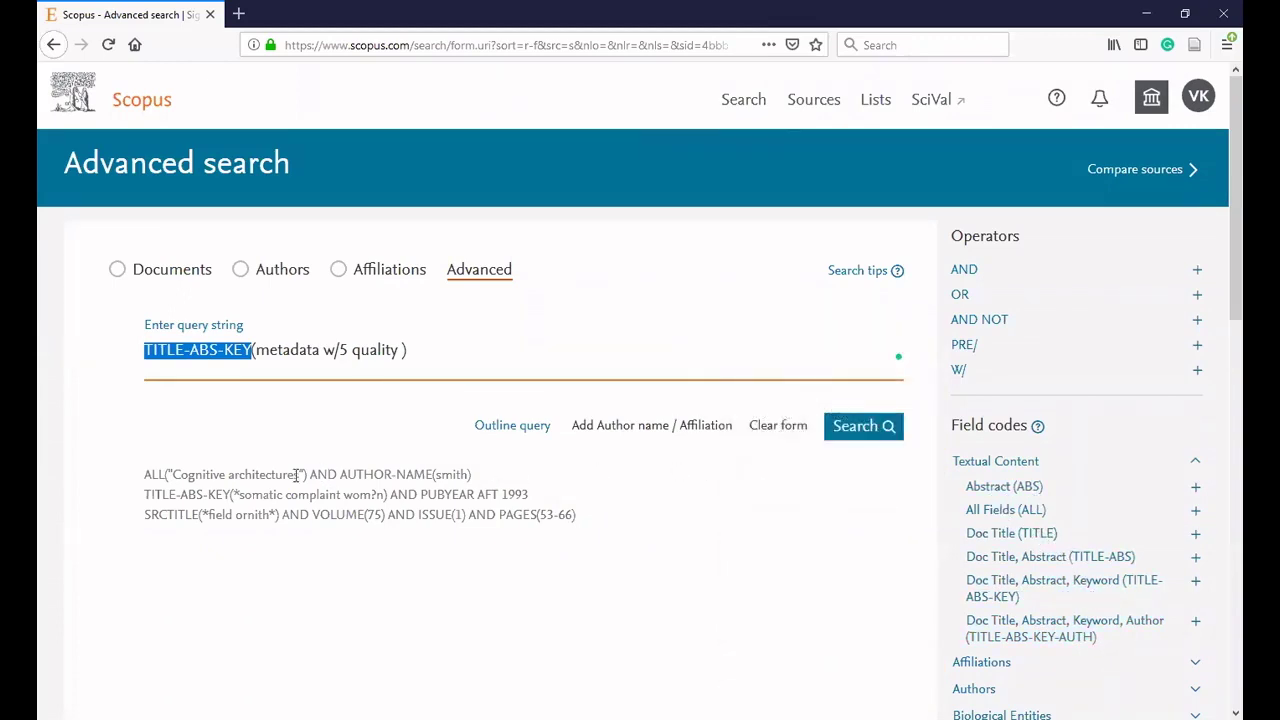
Examine the first example query, highlighting the ALL field code, the quoted phrase "Cognitive architectures" and the AUTHOR-NAME value.
left_click_drag(142, 481, 229, 491)
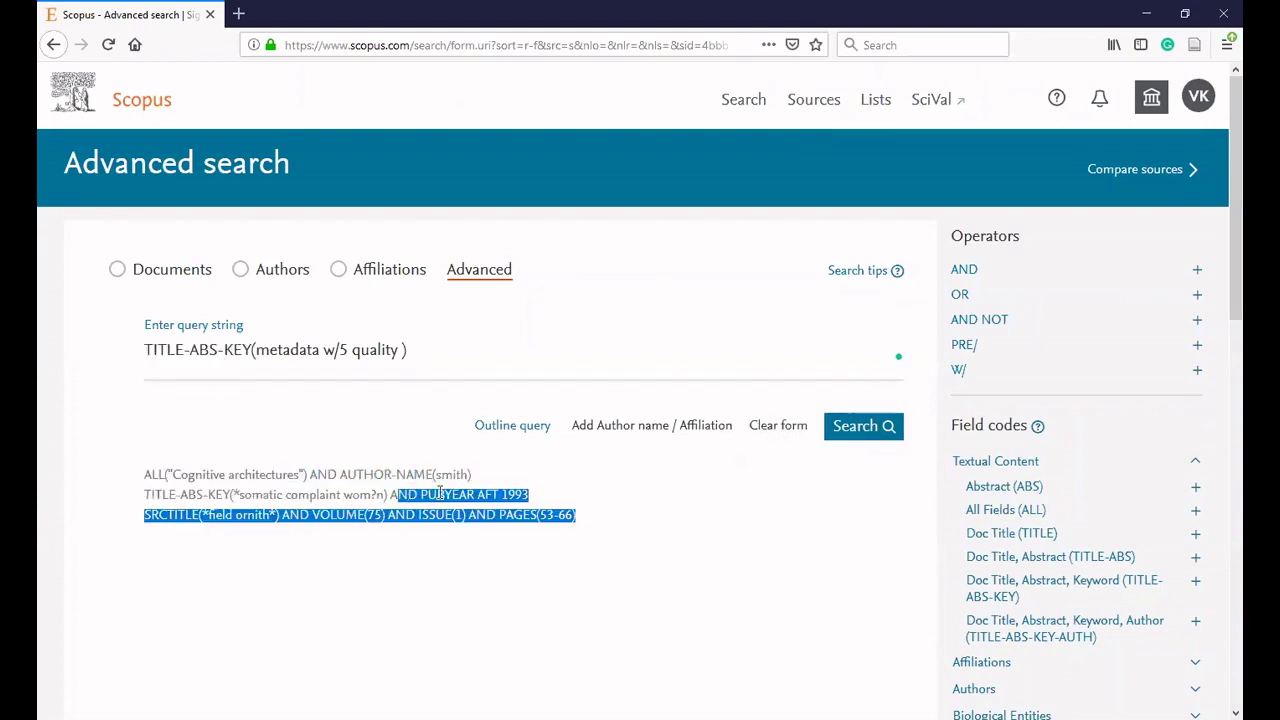
left_click(229, 491)
double_click(147, 475)
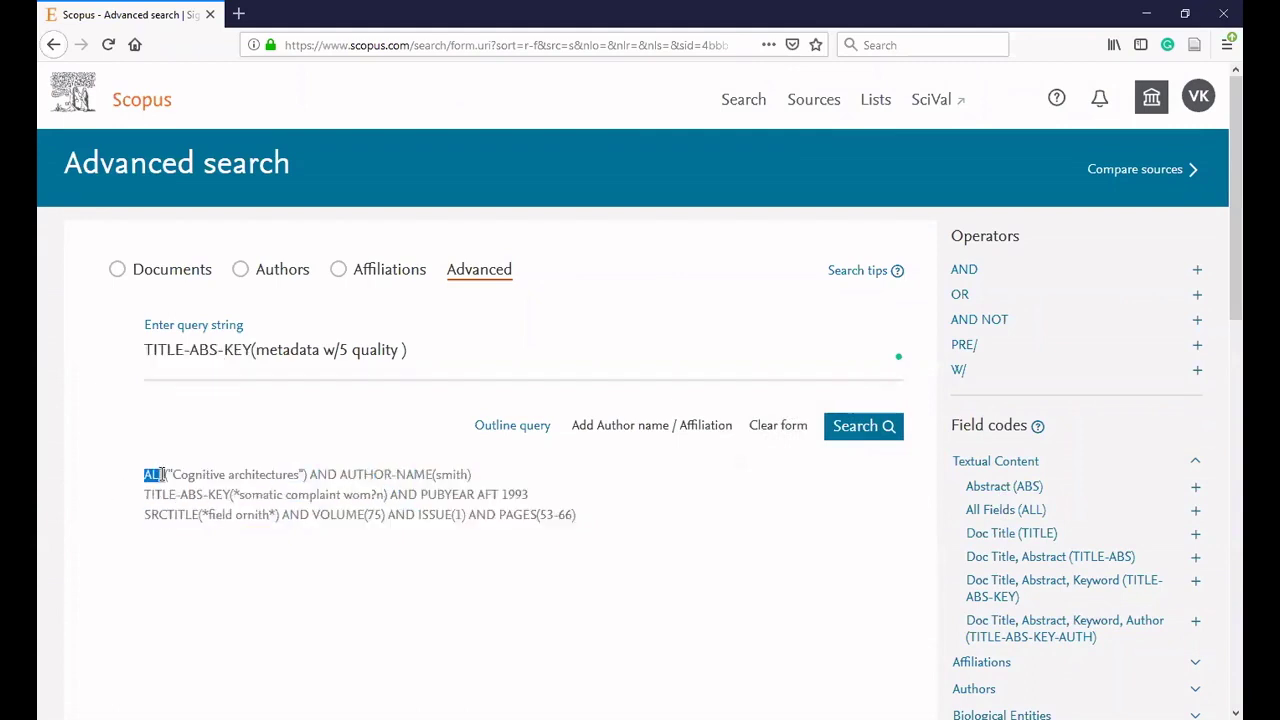
left_click_drag(173, 475, 294, 488)
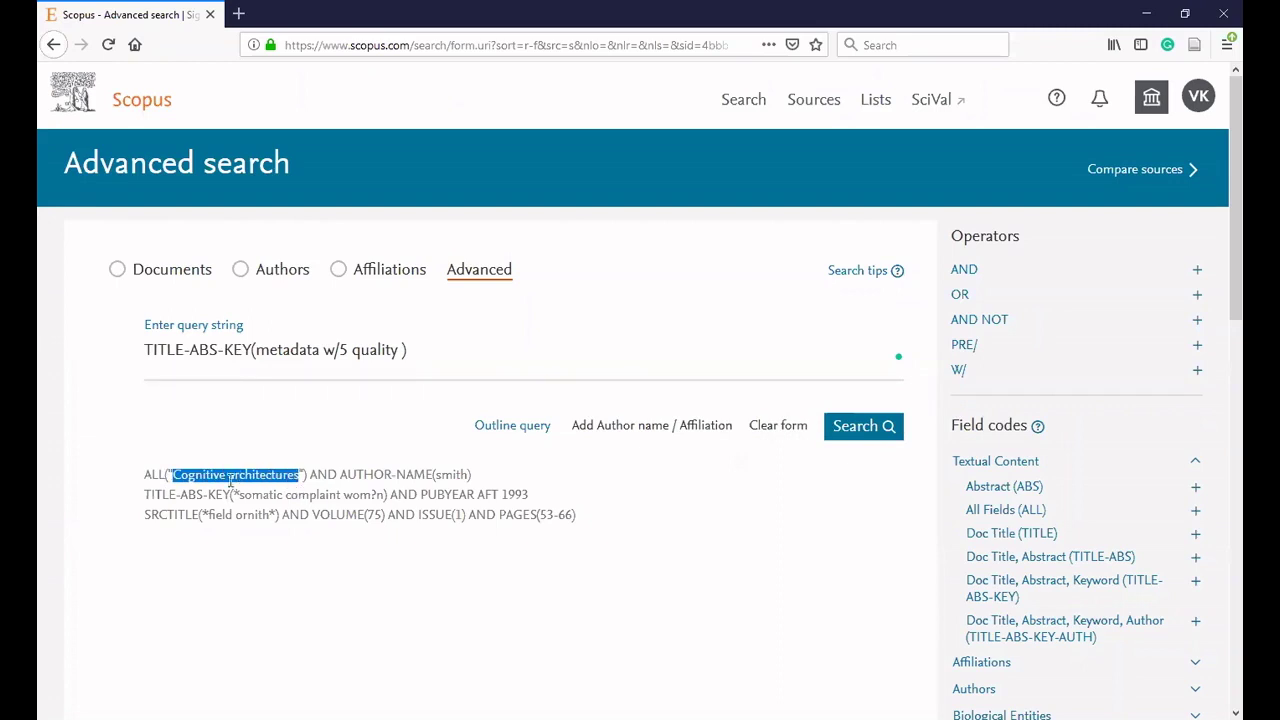
left_click(183, 491)
left_click_drag(178, 474, 168, 474)
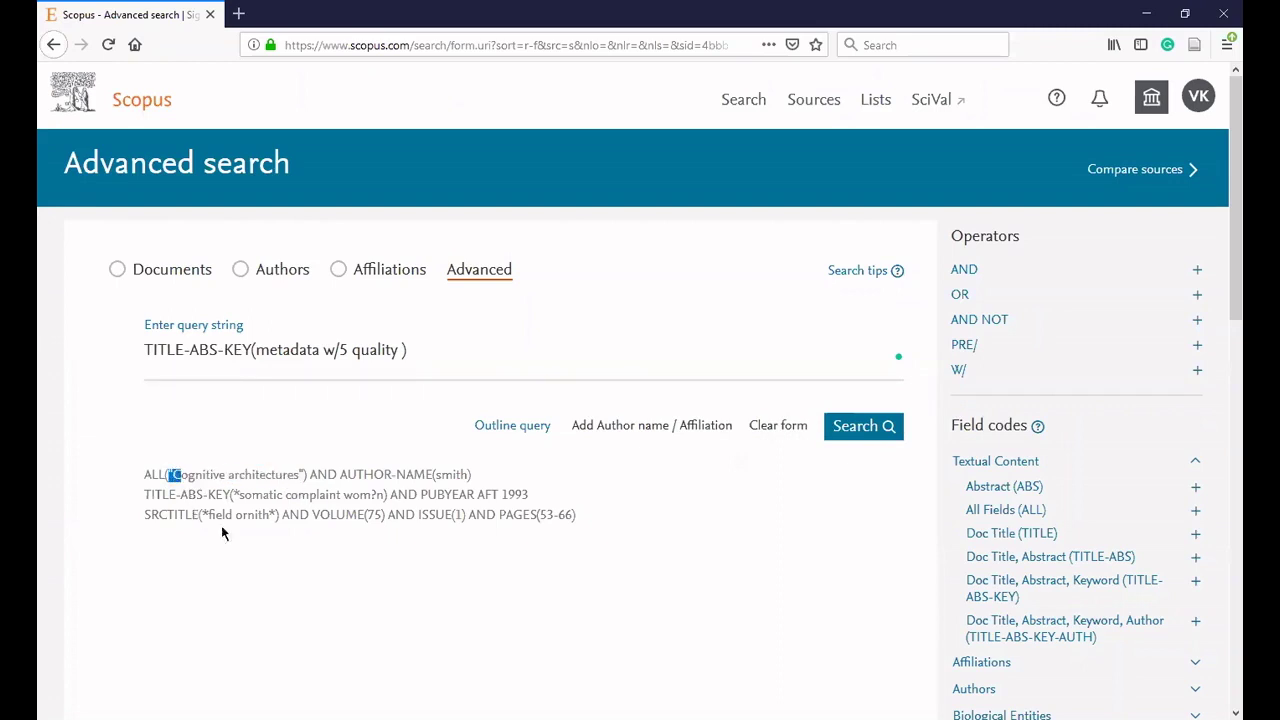
left_click(330, 477)
left_click_drag(465, 474, 433, 475)
Highlight the wildcard usage in the second example query, covering *somatic and wom?n.
left_click(236, 494)
left_click_drag(234, 495, 230, 495)
left_click_drag(240, 495, 233, 495)
left_click(240, 494)
left_click_drag(238, 494, 283, 490)
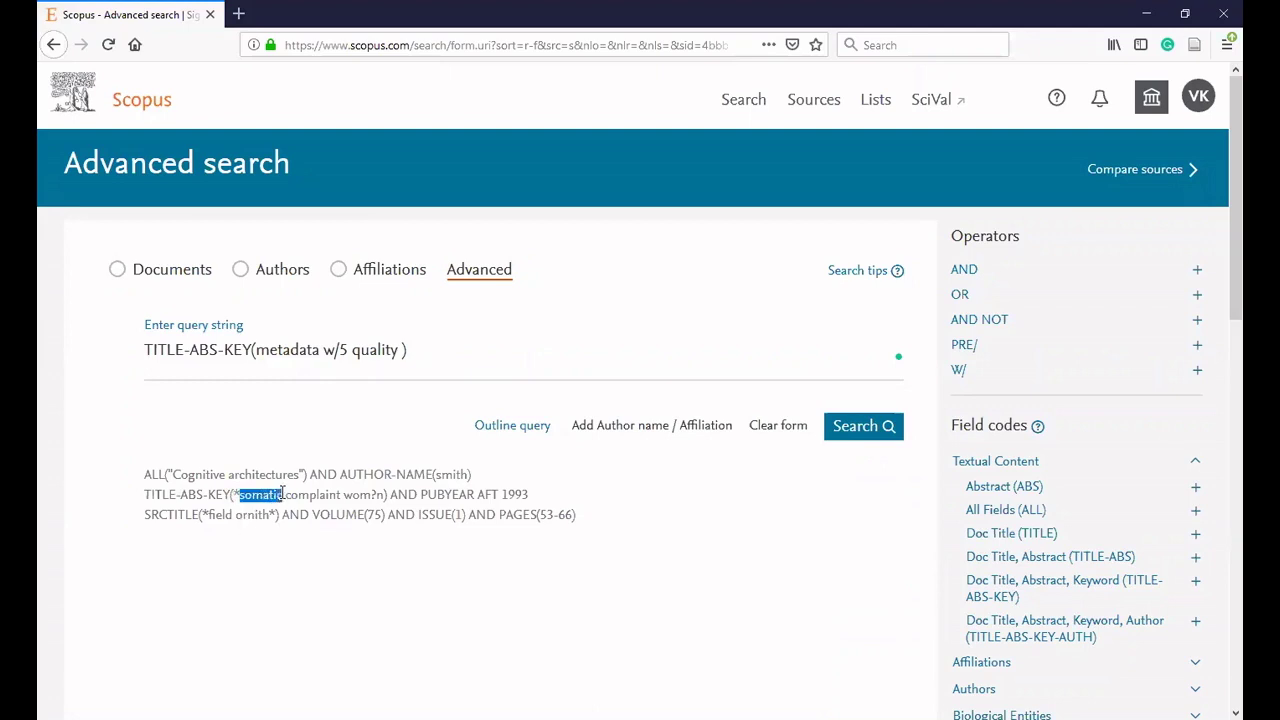
double_click(372, 494)
Review the PUBYEAR AFT 1993 condition in the second example query, highlighting the field code, AFT and the year.
left_click(421, 497)
left_click_drag(421, 497, 499, 497)
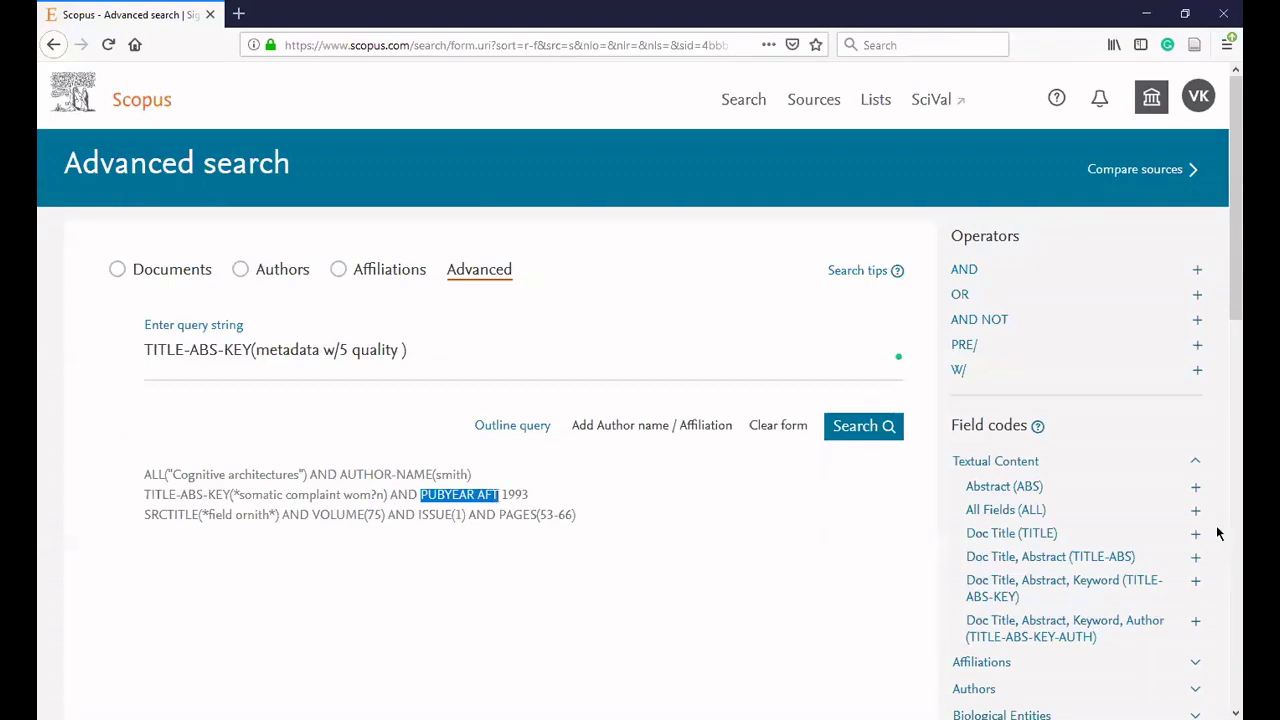
scroll(1100, 530, "down", 4)
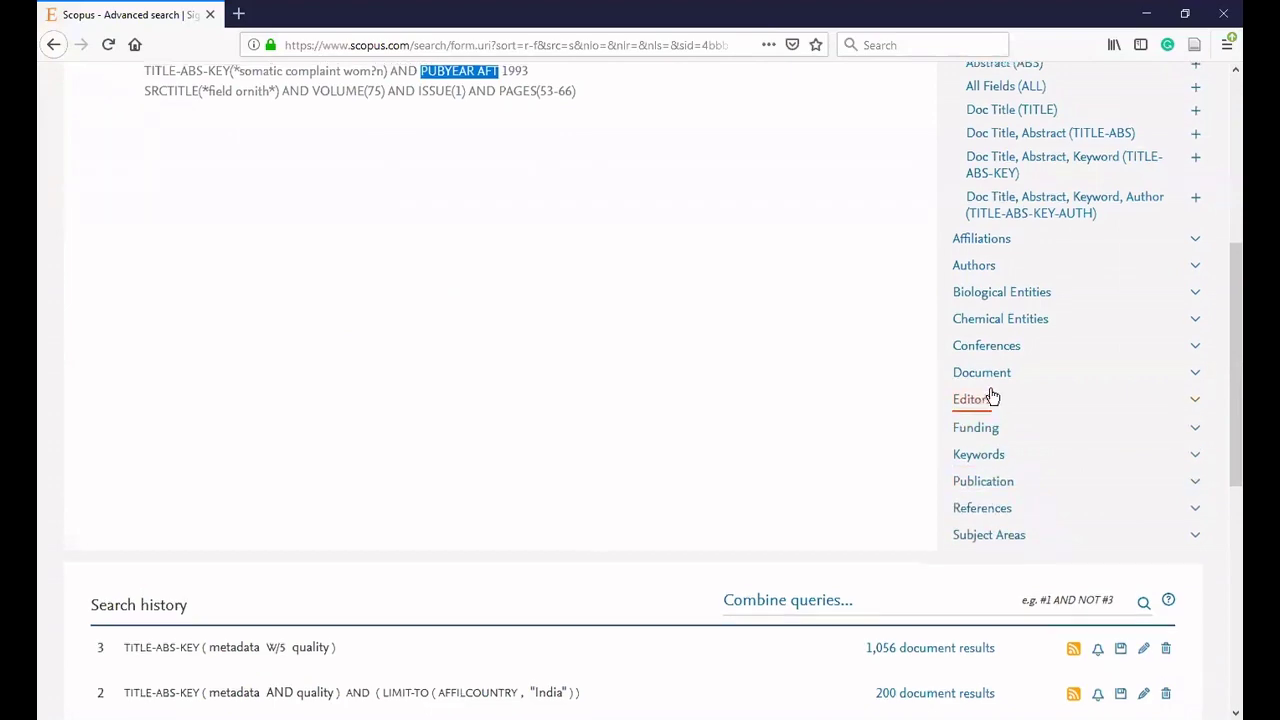
scroll(992, 410, "up", 4)
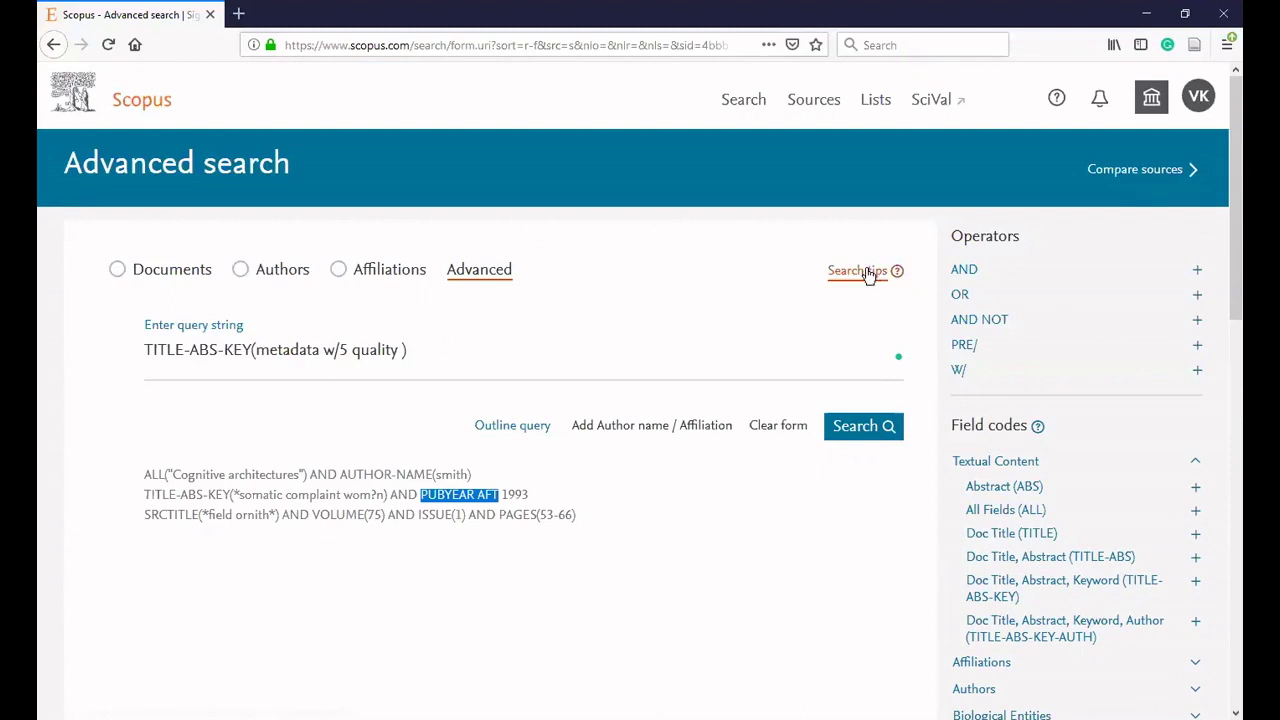
left_click(466, 496)
left_click_drag(476, 496, 425, 502)
left_click(492, 493)
double_click(492, 493)
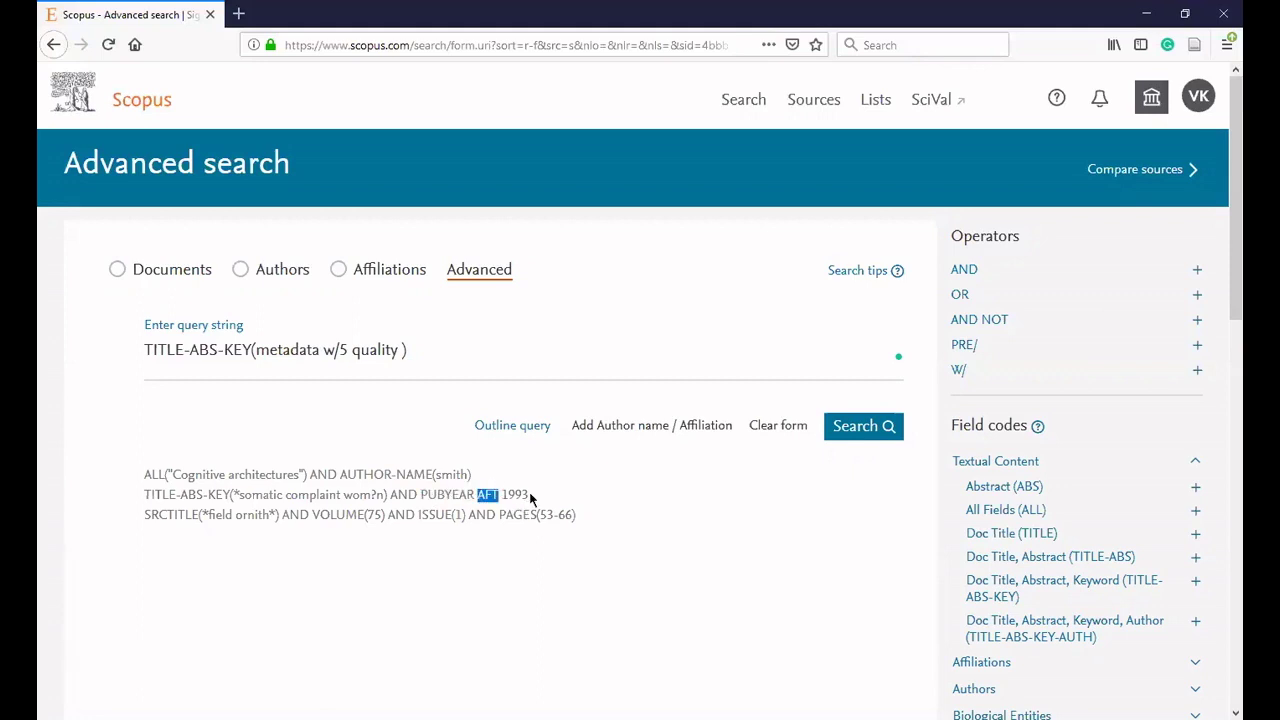
left_click_drag(529, 494, 500, 495)
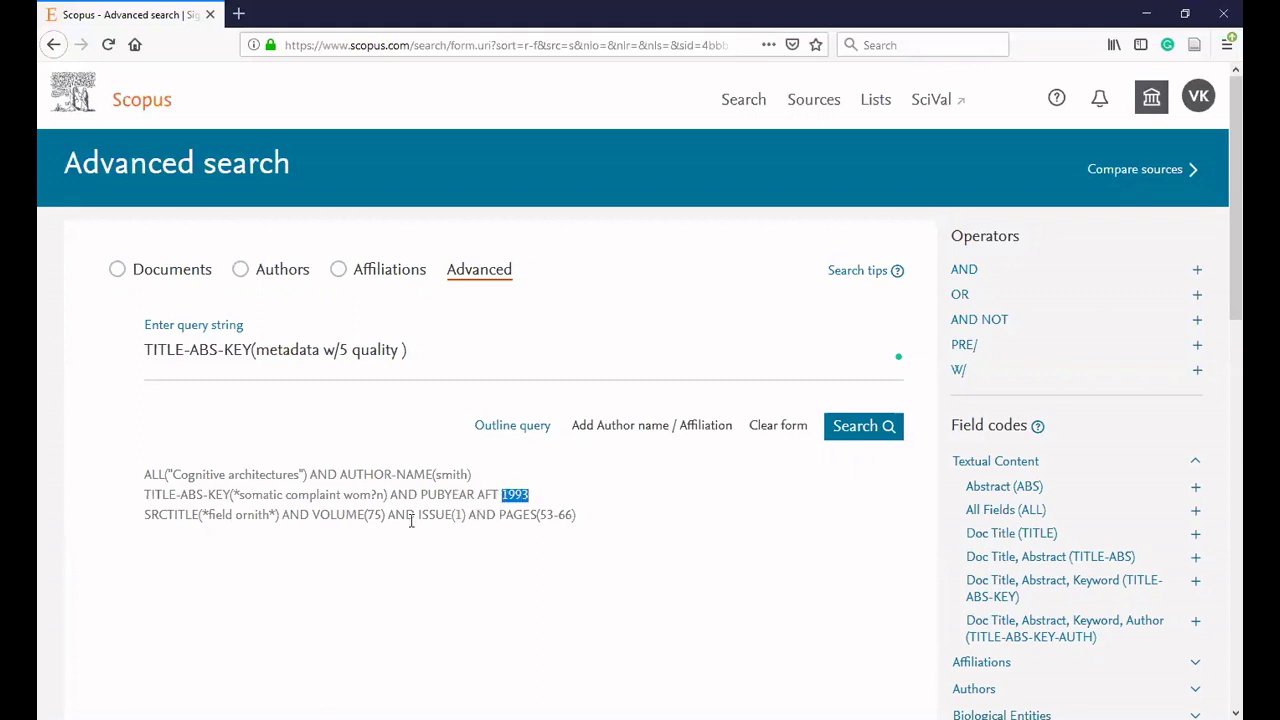
Examine the third example query, highlighting its source title, VOLUME(75), ISSUE(1) and PAGES parts.
left_click(466, 515)
left_click_drag(538, 515, 498, 519)
left_click_drag(366, 516, 320, 517)
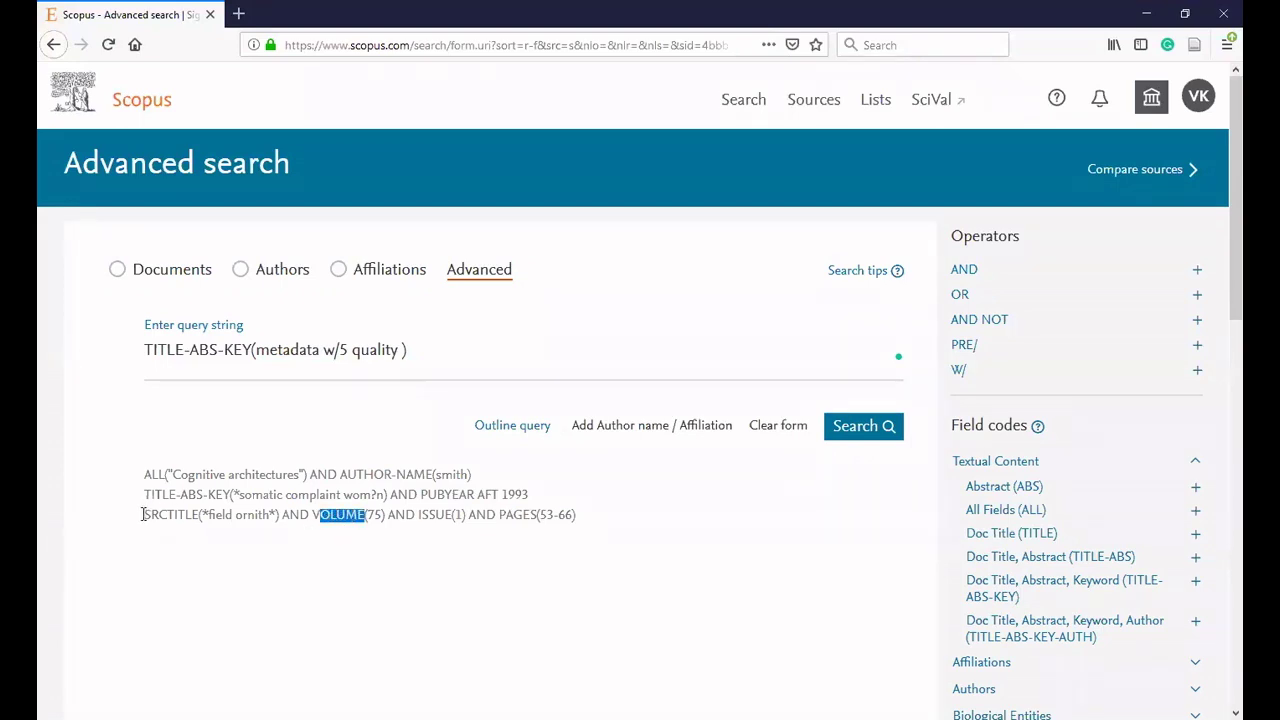
left_click_drag(144, 514, 588, 518)
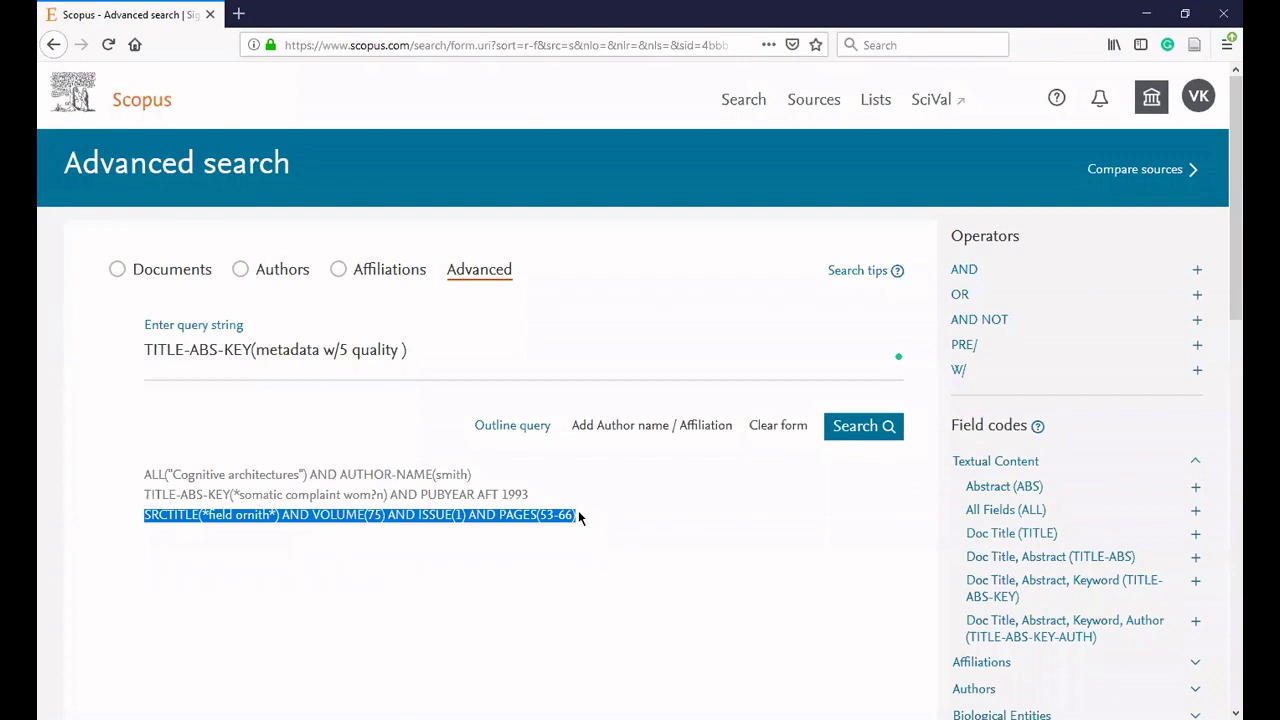
left_click(232, 514)
mouse_move(232, 514)
left_mouse_down()
mouse_move(208, 514)
mouse_move(232, 517)
left_mouse_up()
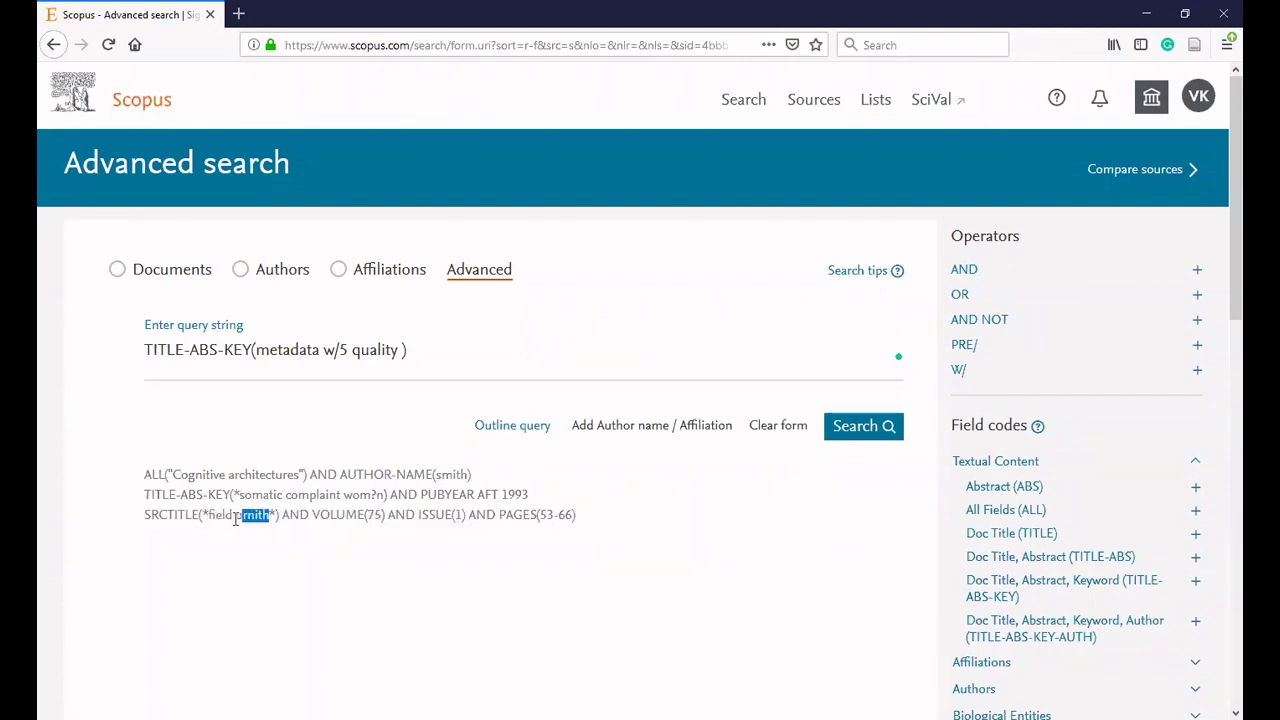
left_click(294, 518)
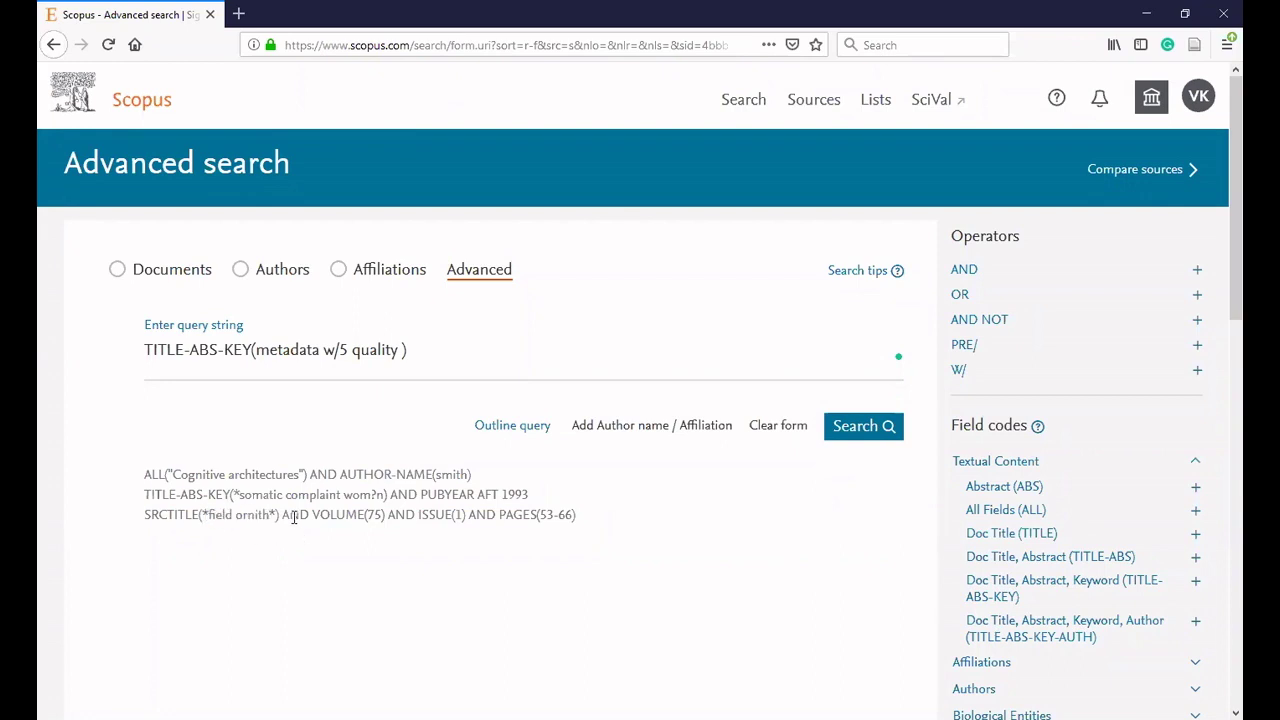
double_click(374, 515)
double_click(457, 515)
Open the search tips for the advanced query string.
left_click(873, 348)
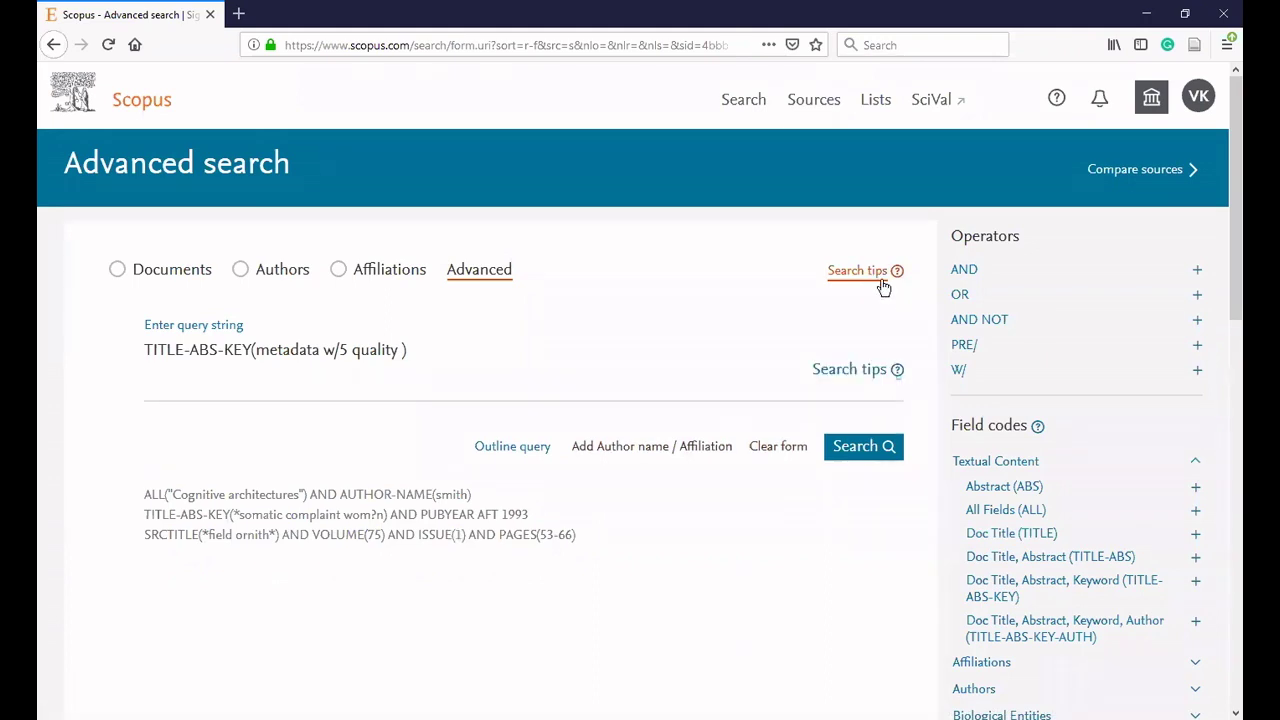
left_click(842, 369)
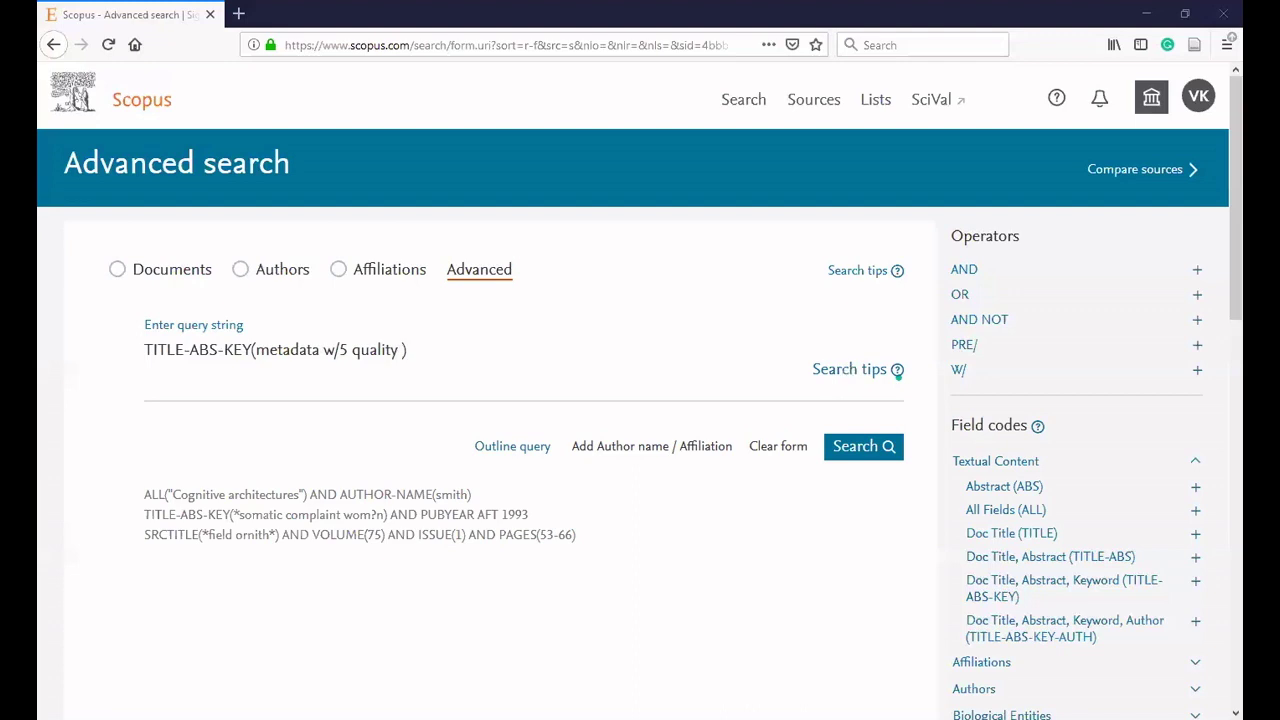
Switch to affiliation search, look up "babasaheb" and open the profile of Babasaheb Bhimrao Ambedkar University, Lucknow.
left_click(334, 272)
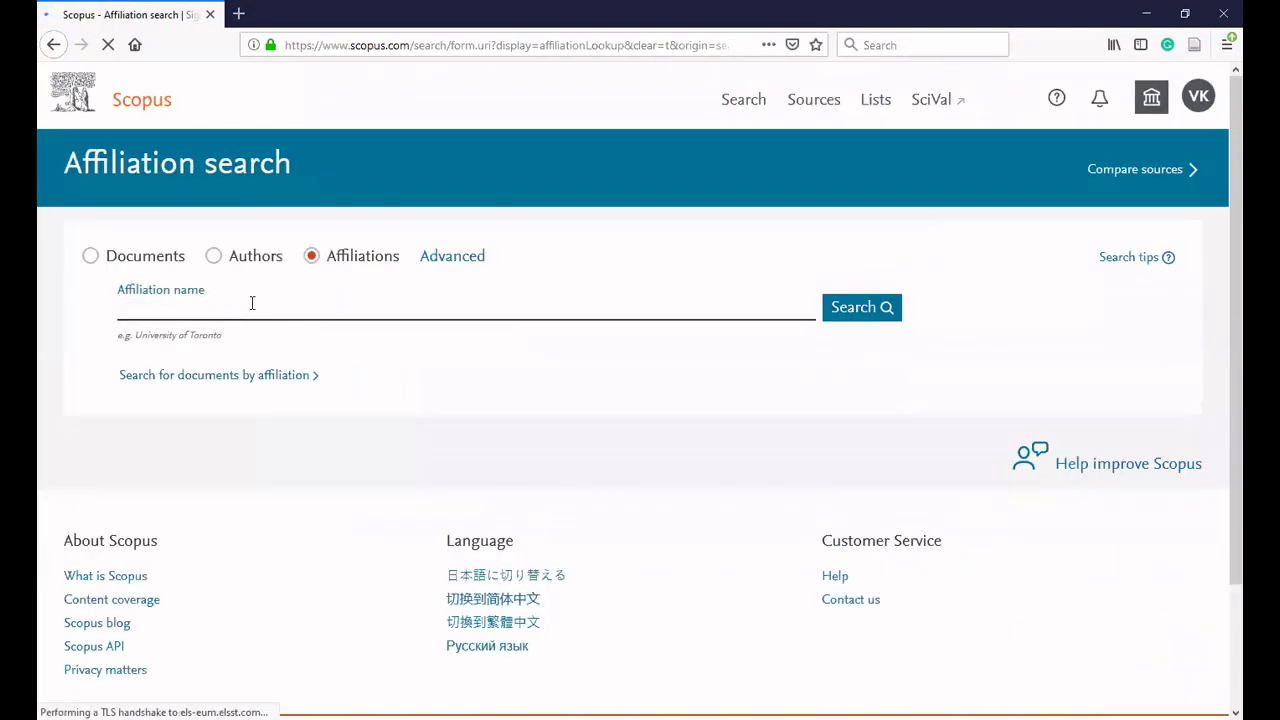
type("babasa")
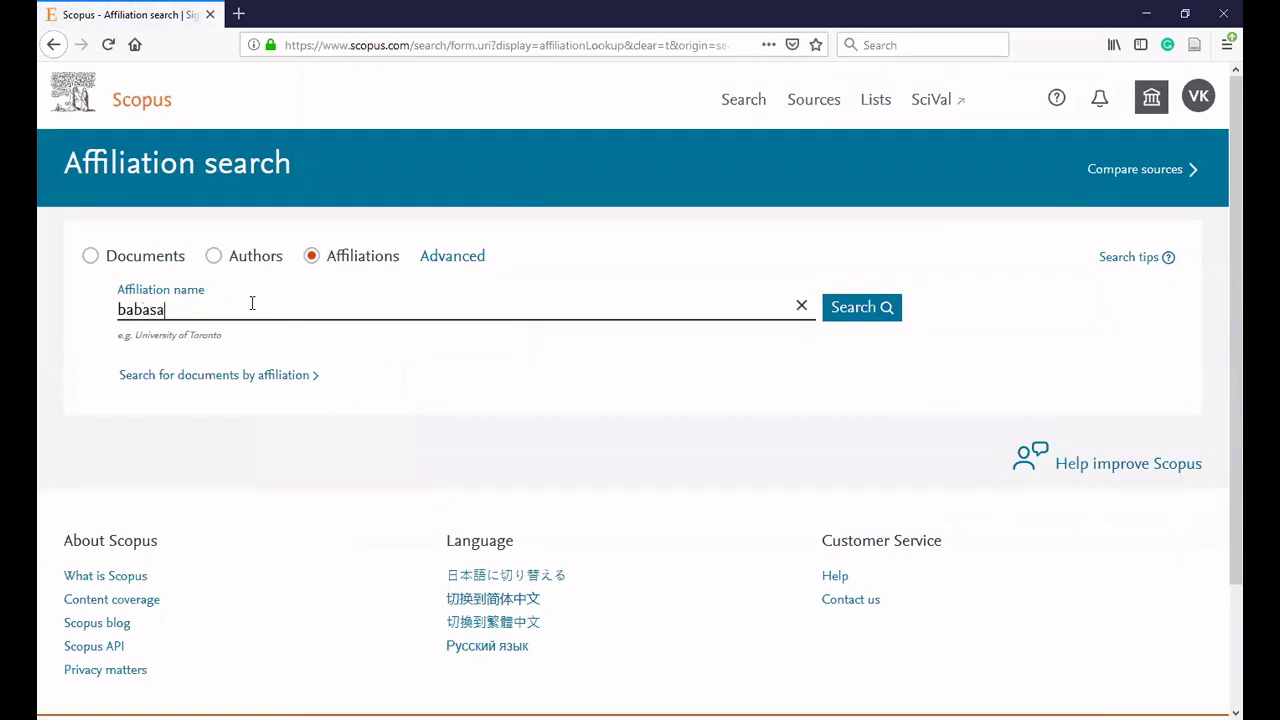
type("heb")
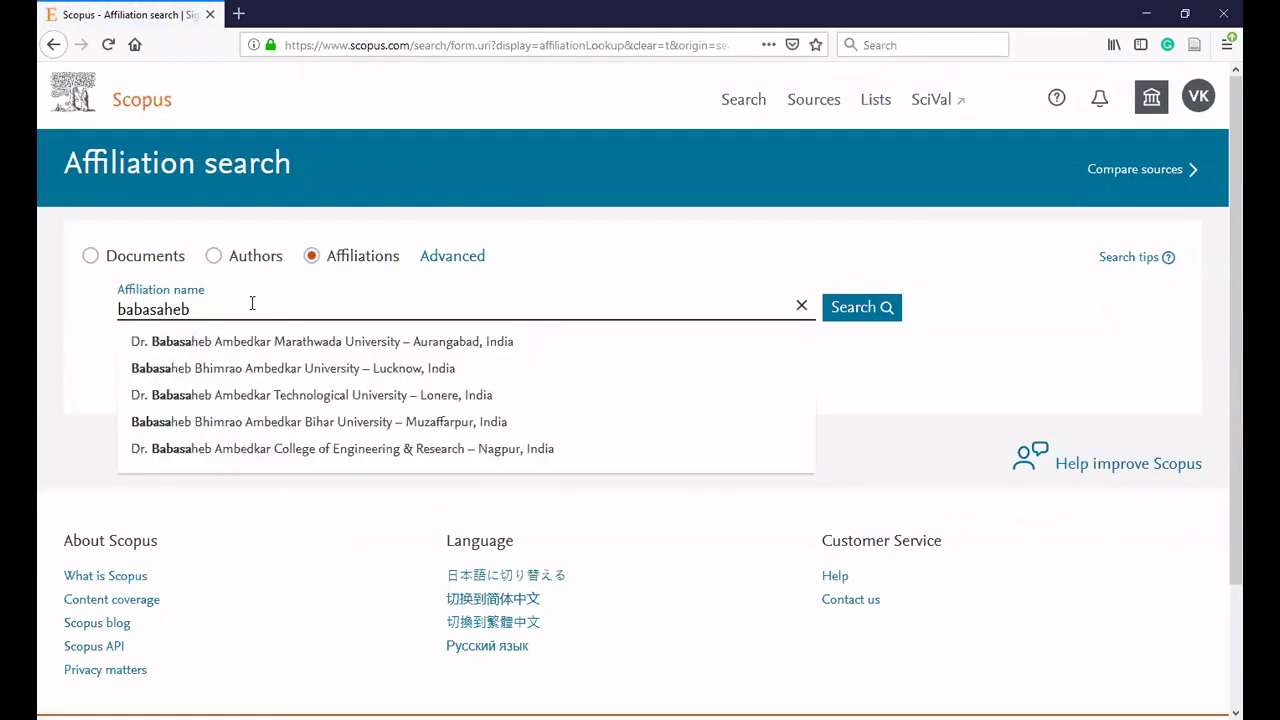
left_click(257, 370)
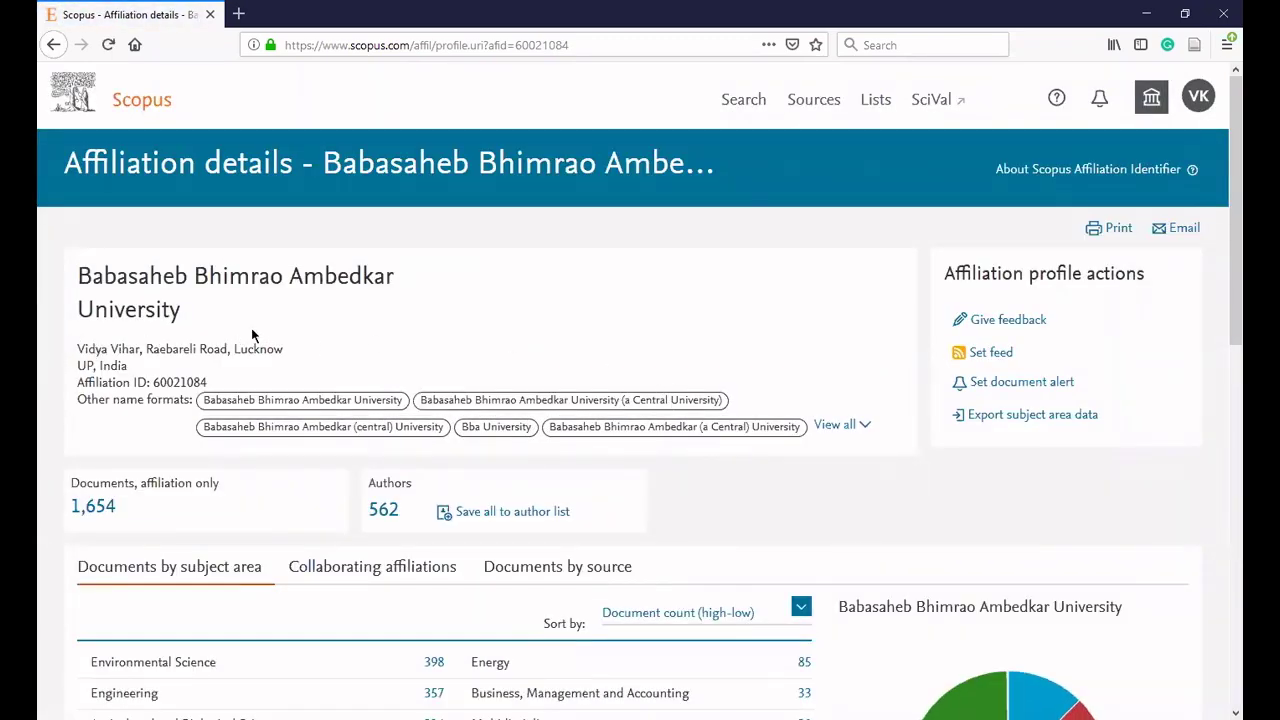
Examine the university's document and author counts, and its documents by subject area with the pie chart.
left_click_drag(90, 512, 51, 508)
double_click(116, 506)
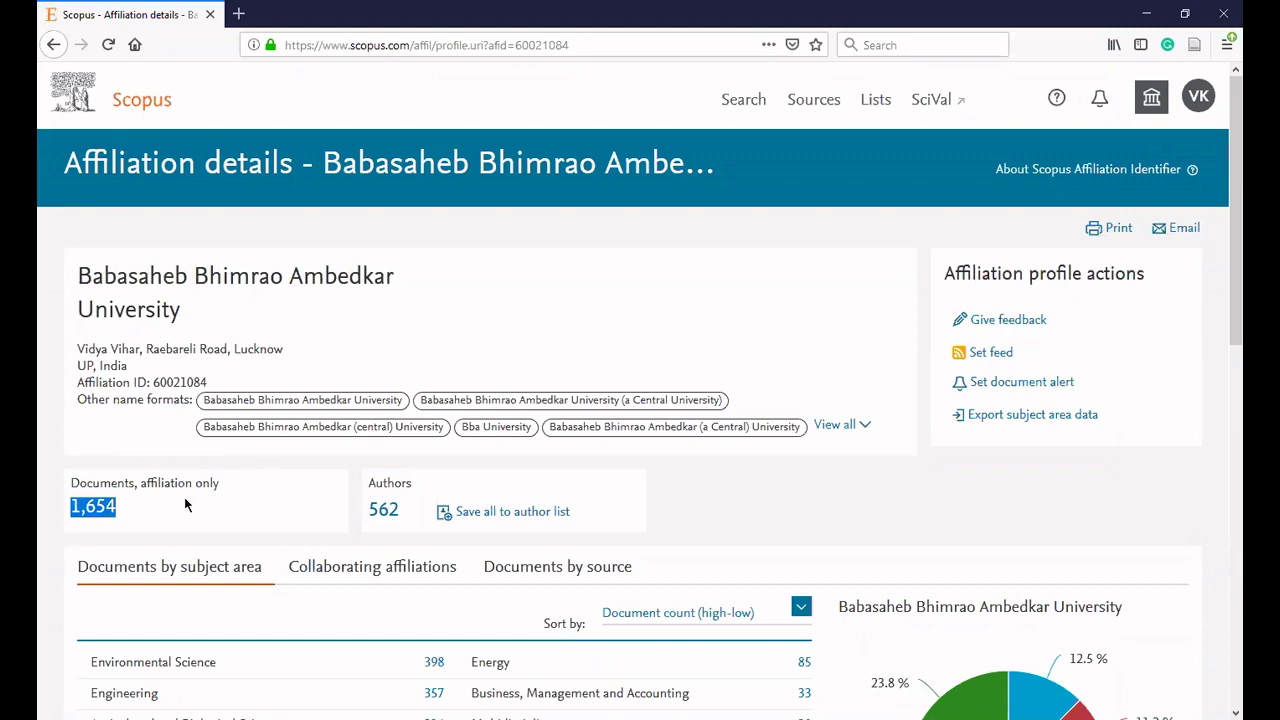
double_click(386, 511)
scroll(377, 512, "down", 4)
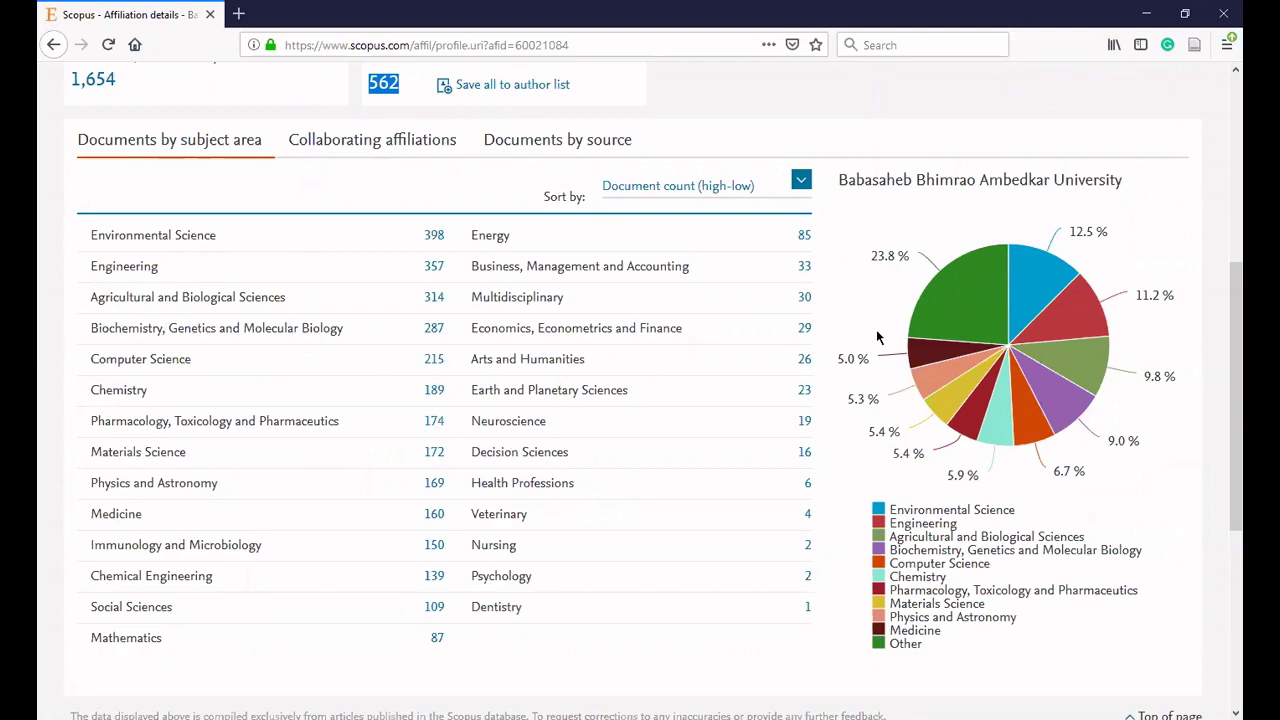
scroll(936, 370, "down", 3)
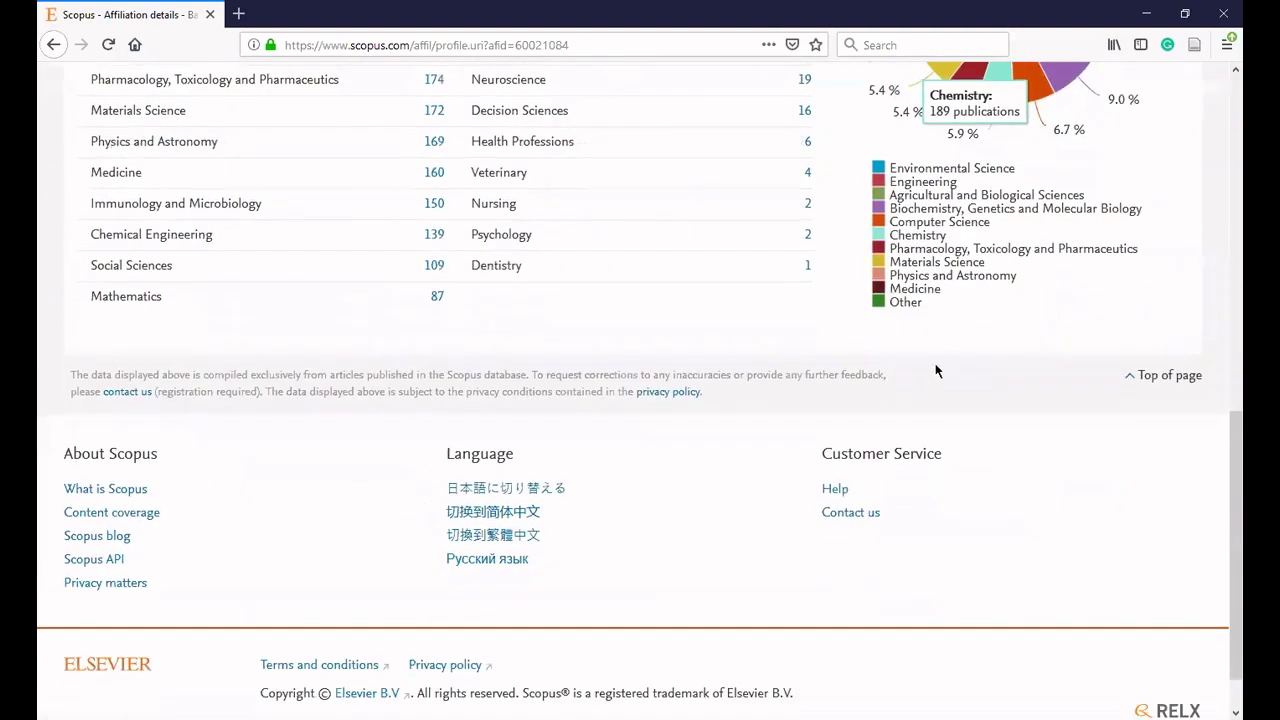
scroll(1106, 303, "up", 5)
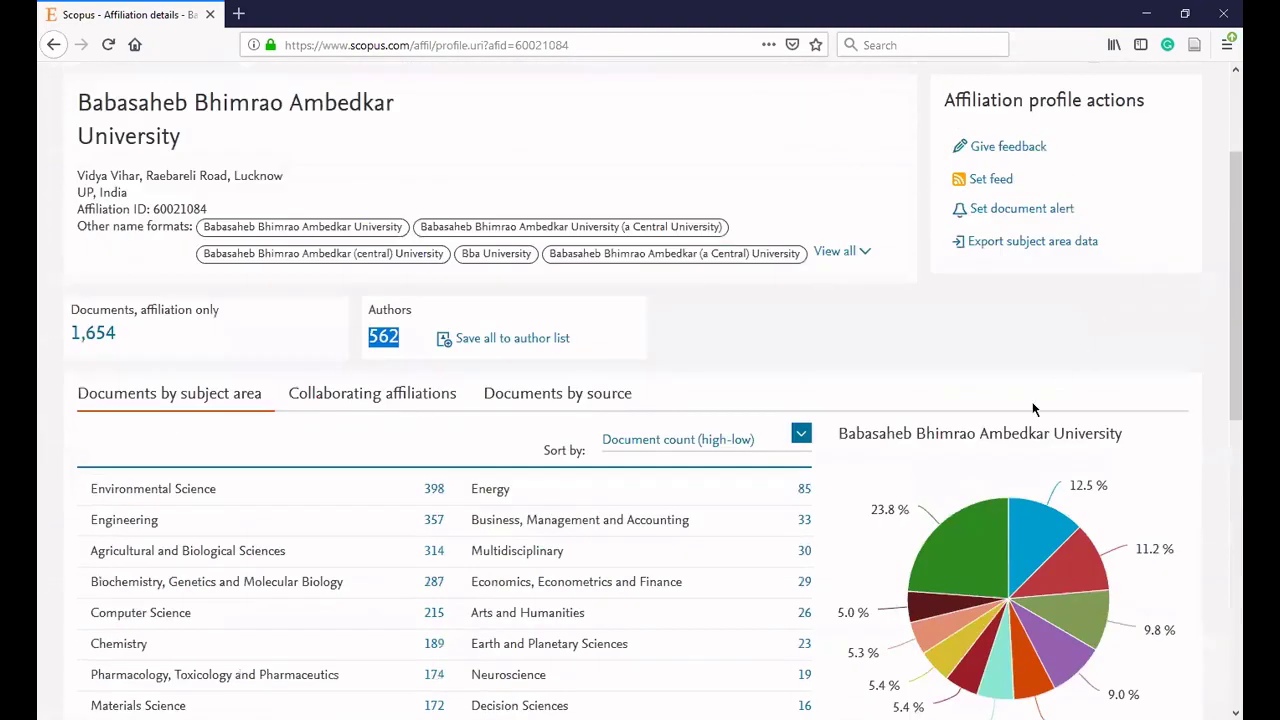
scroll(1034, 409, "up", 1)
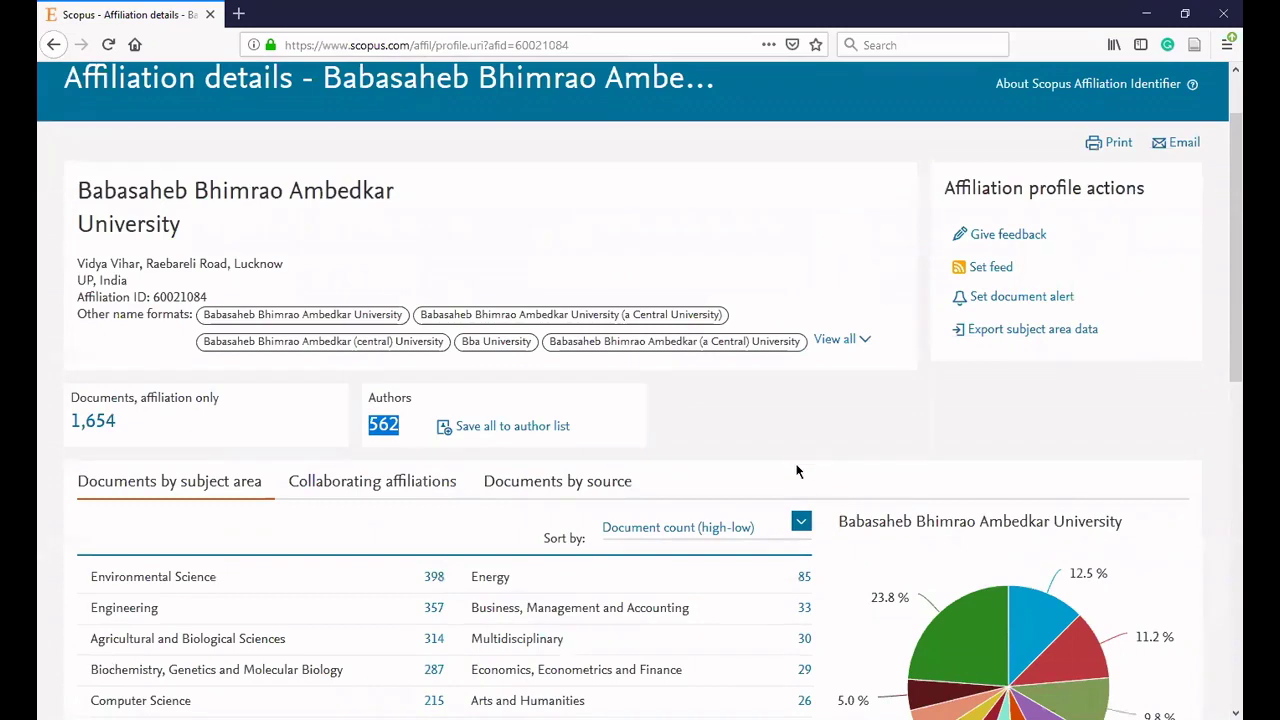
Display the university's collaborating affiliations and read through the list of institutions.
left_click(337, 492)
scroll(152, 410, "down", 2)
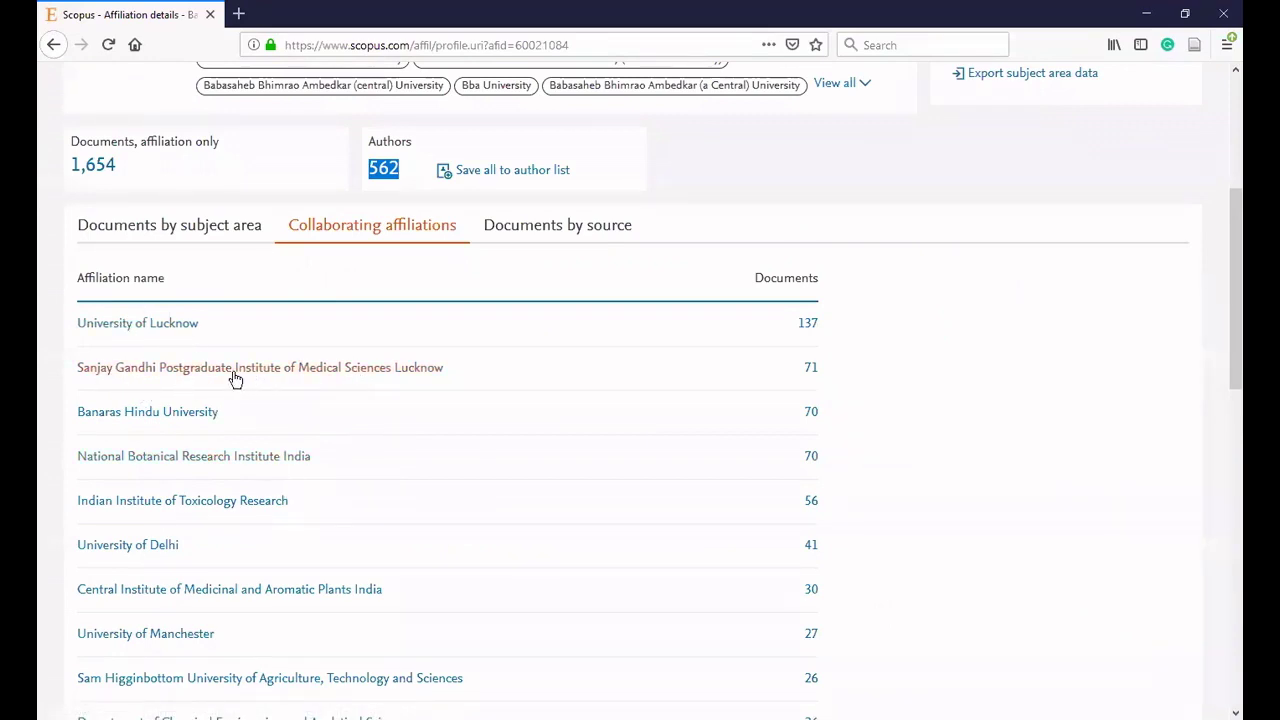
scroll(221, 486, "down", 4)
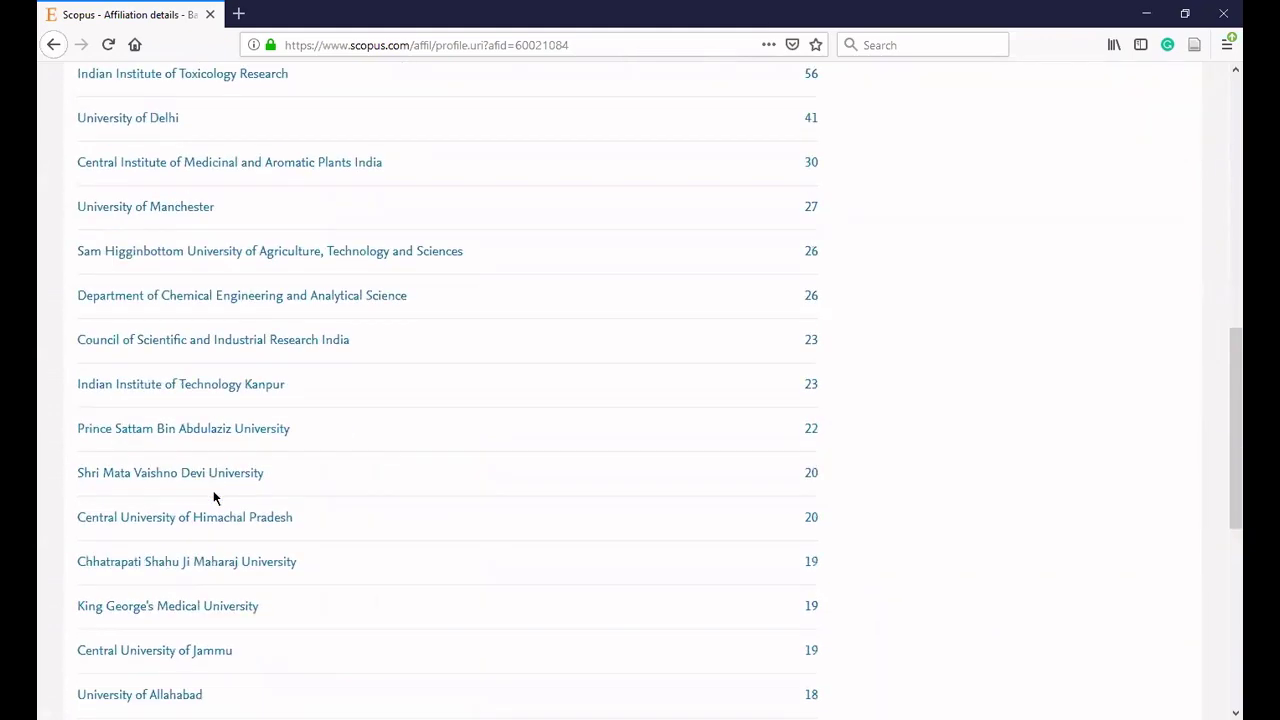
scroll(217, 520, "up", 5)
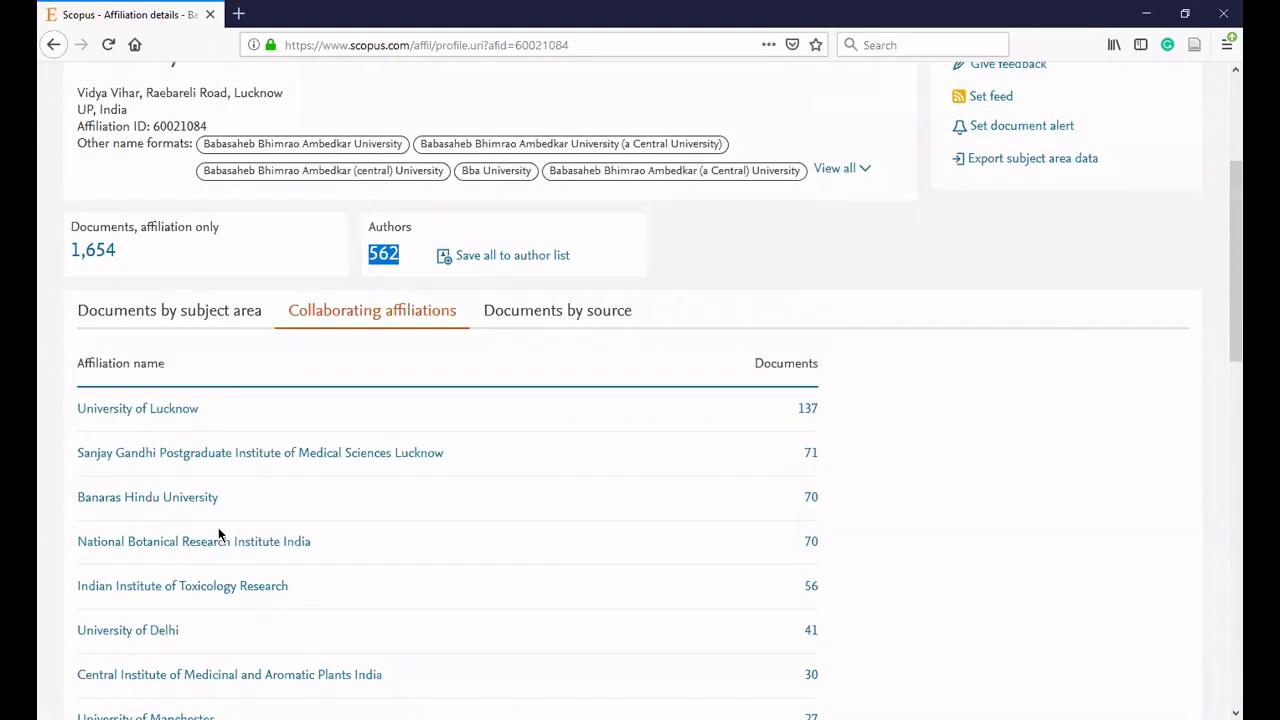
Display the university's documents by source and review the listed publications with their document counts.
left_click(503, 328)
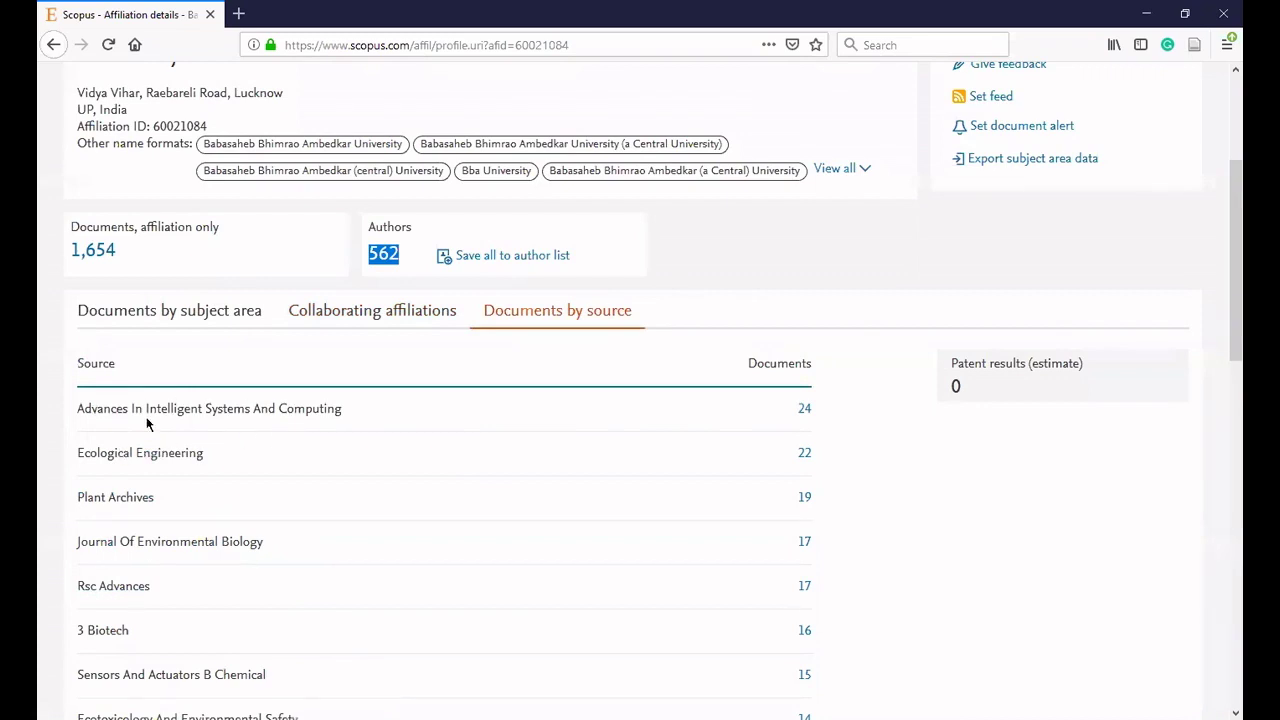
scroll(200, 480, "down", 4)
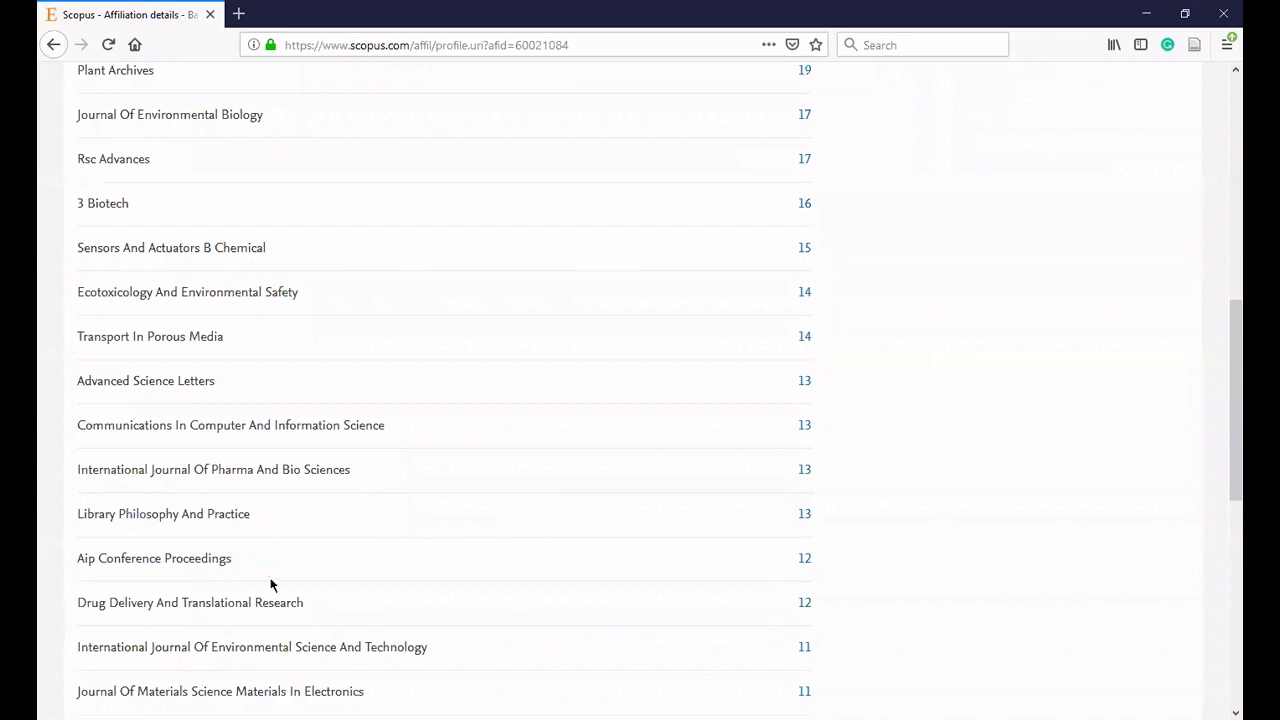
scroll(266, 595, "up", 3)
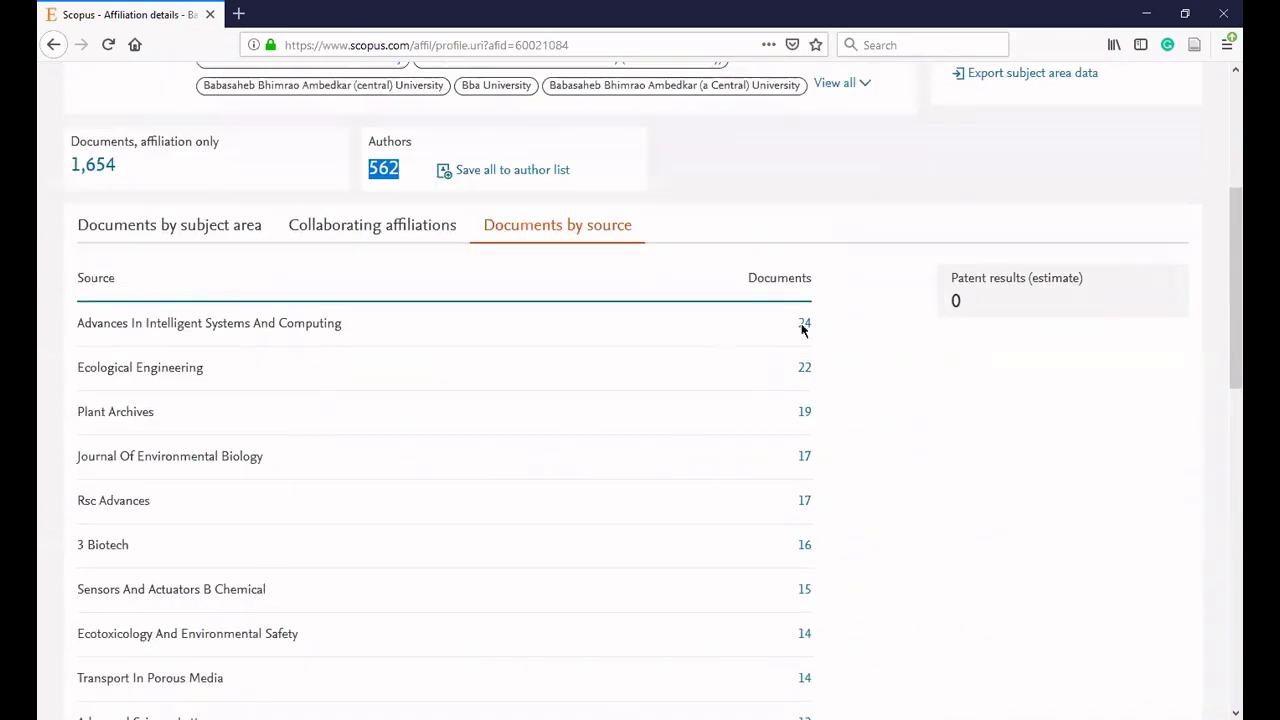
left_click_drag(74, 323, 120, 445)
left_click(146, 499)
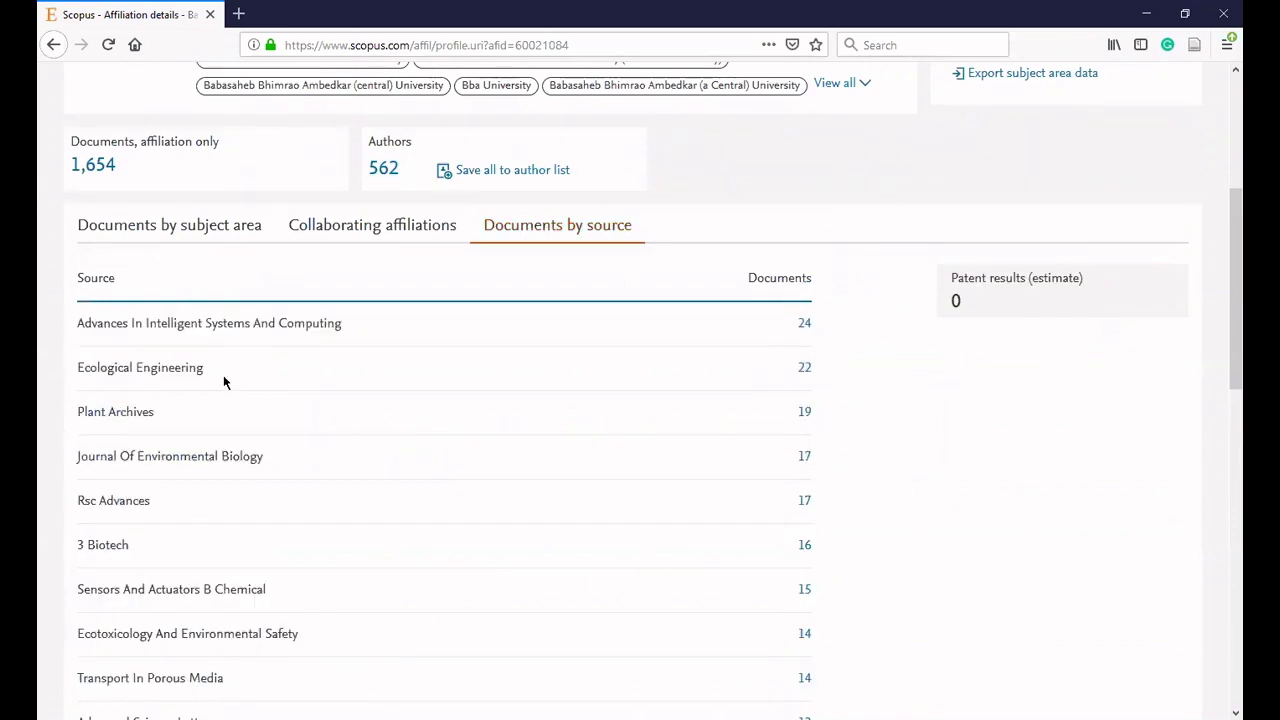
Leave the affiliation profile and return to the advanced search page with the metadata w/5 quality query.
scroll(720, 455, "up", 2)
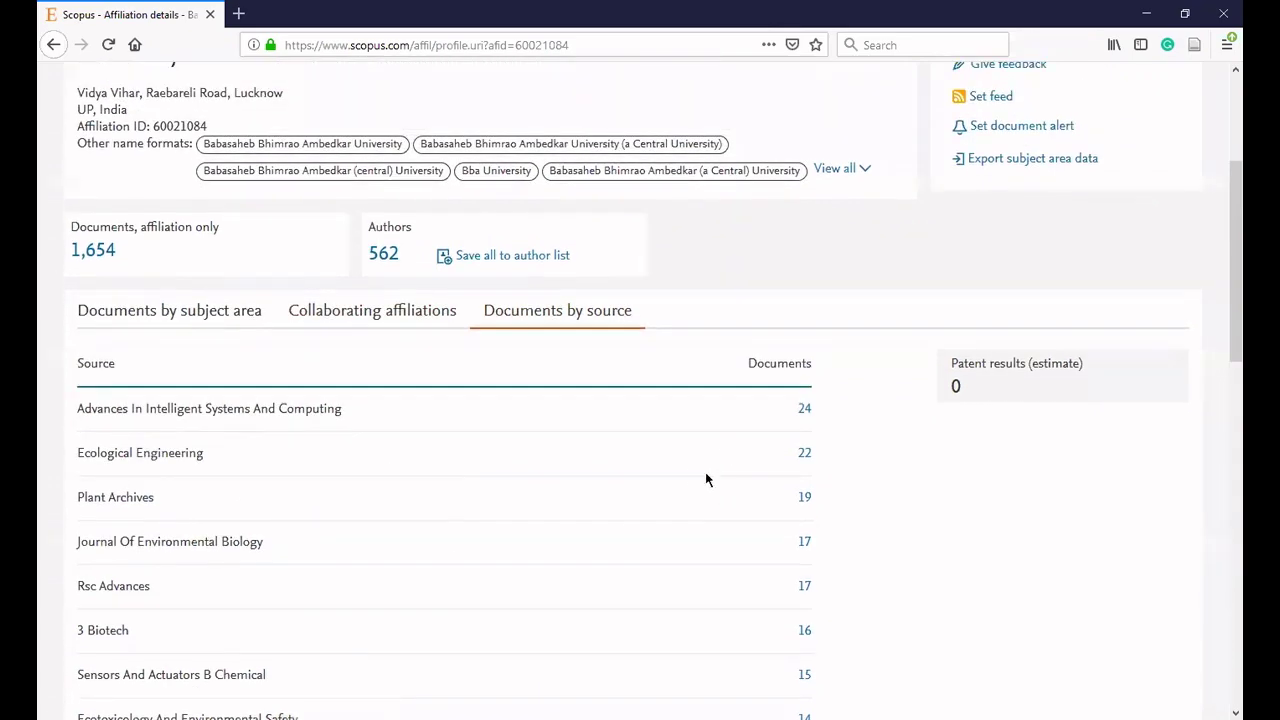
scroll(788, 350, "up", 4)
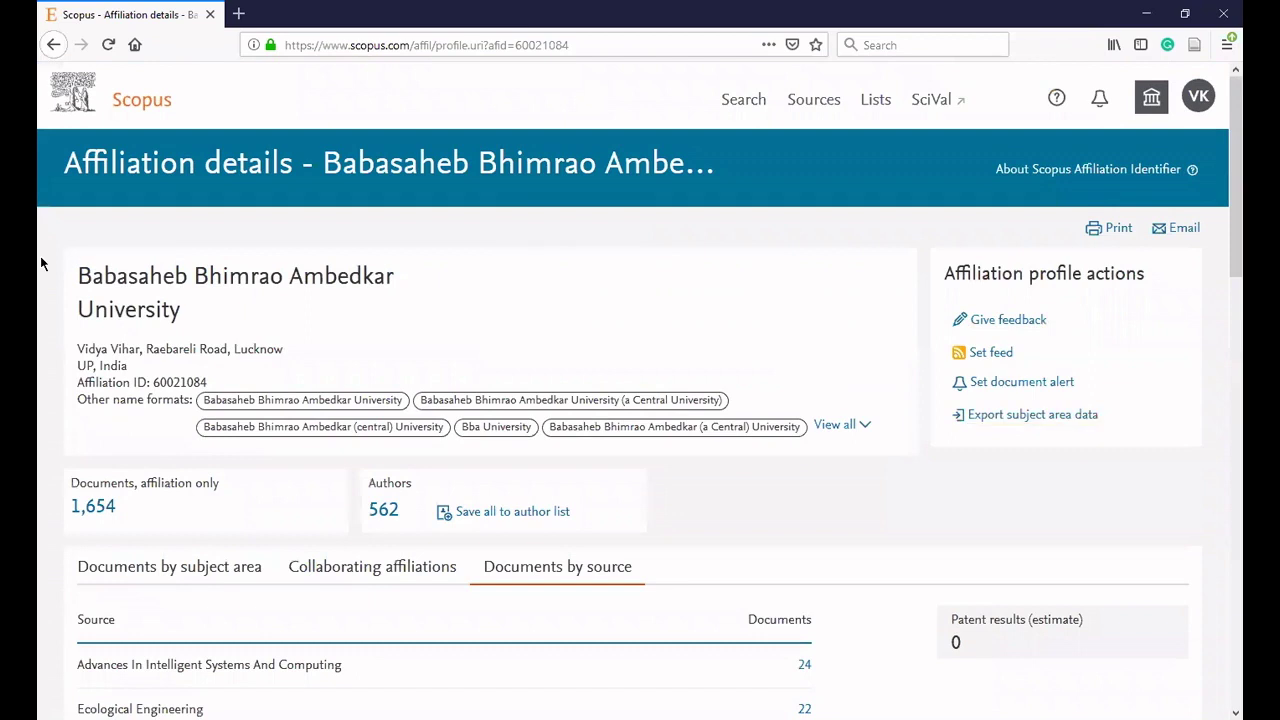
left_click(140, 116)
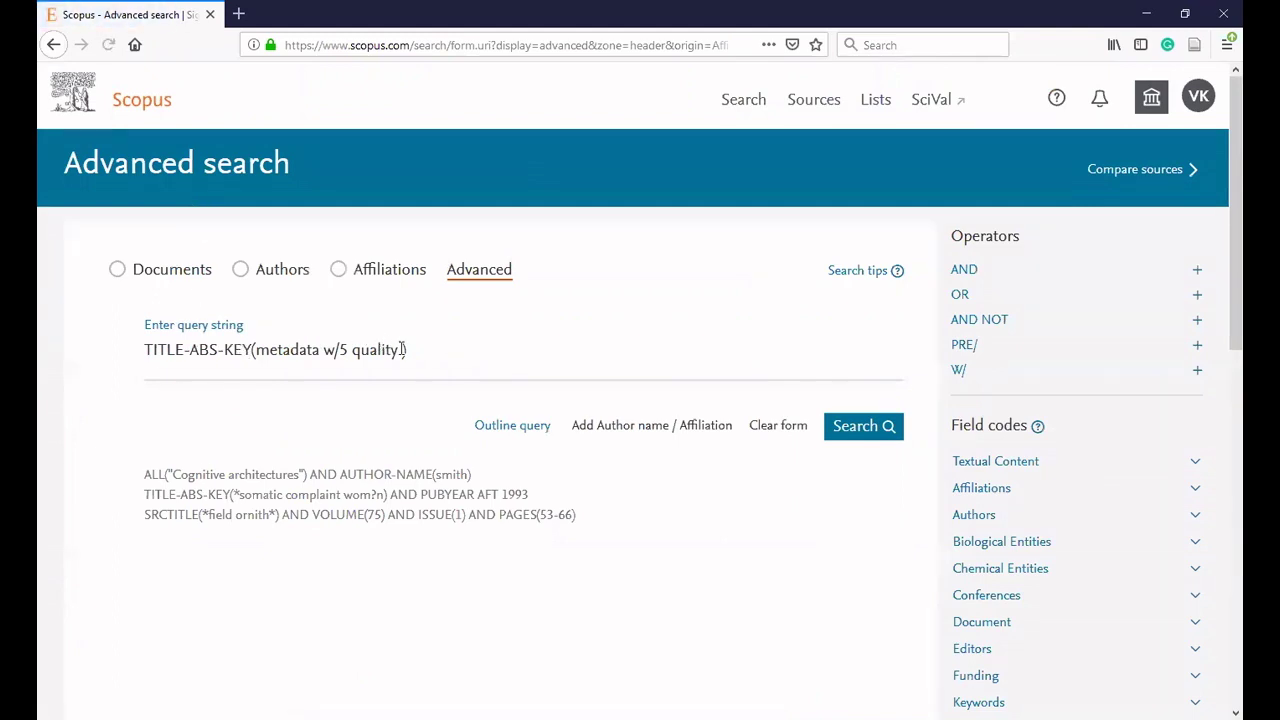
Run the TITLE-ABS-KEY(metadata w/5 quality) search, open the analysis of its results and inspect the documents-by-year chart.
left_click(885, 434)
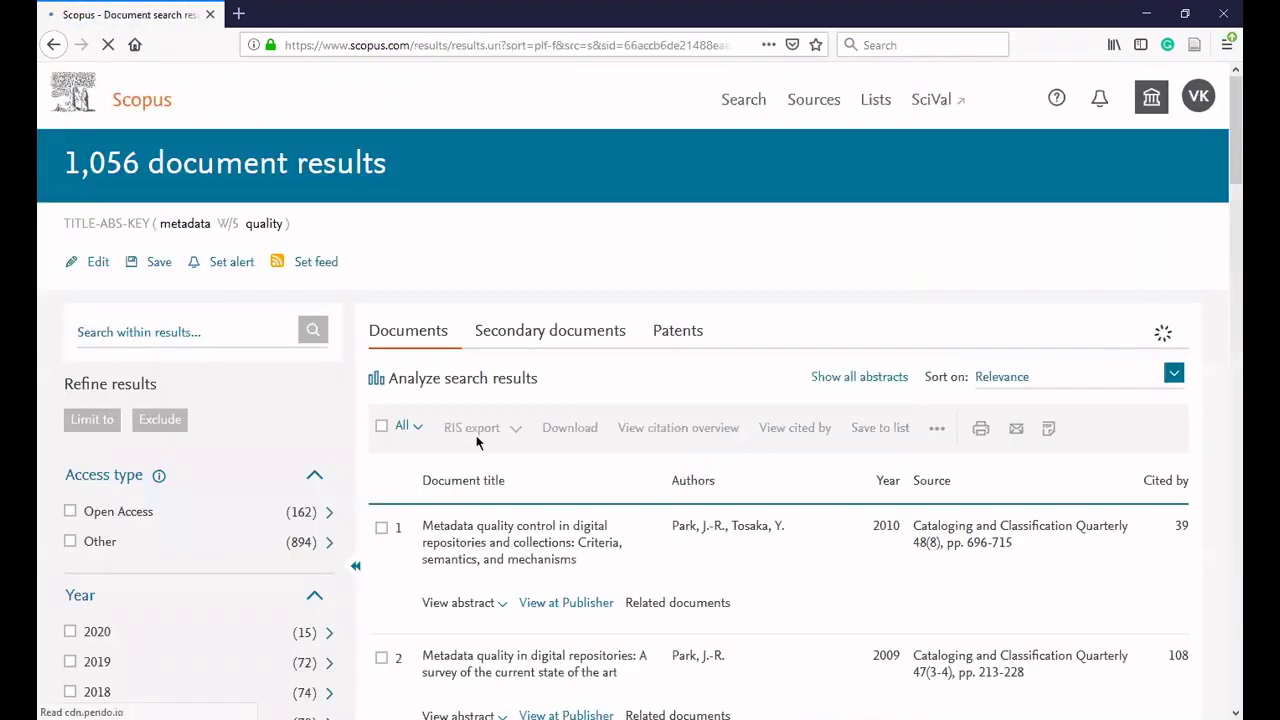
left_click(503, 381)
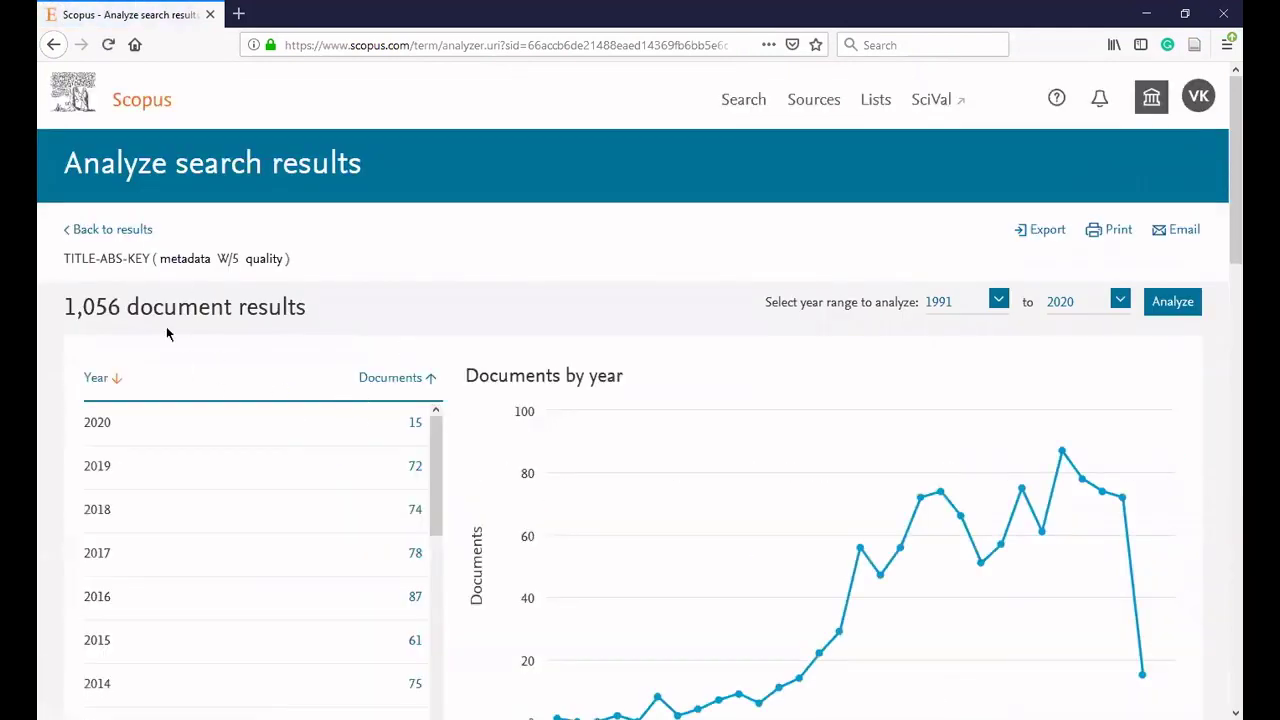
left_click_drag(62, 307, 358, 310)
scroll(723, 488, "down", 3)
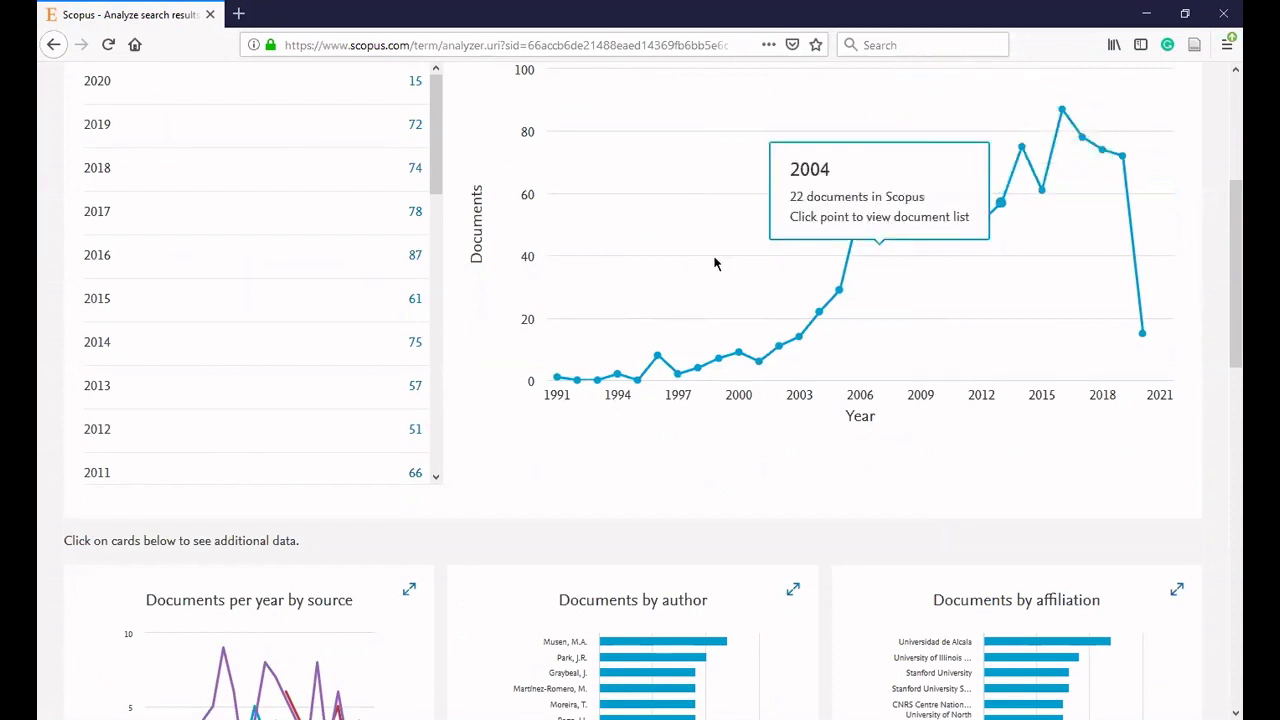
mouse_move(559, 382)
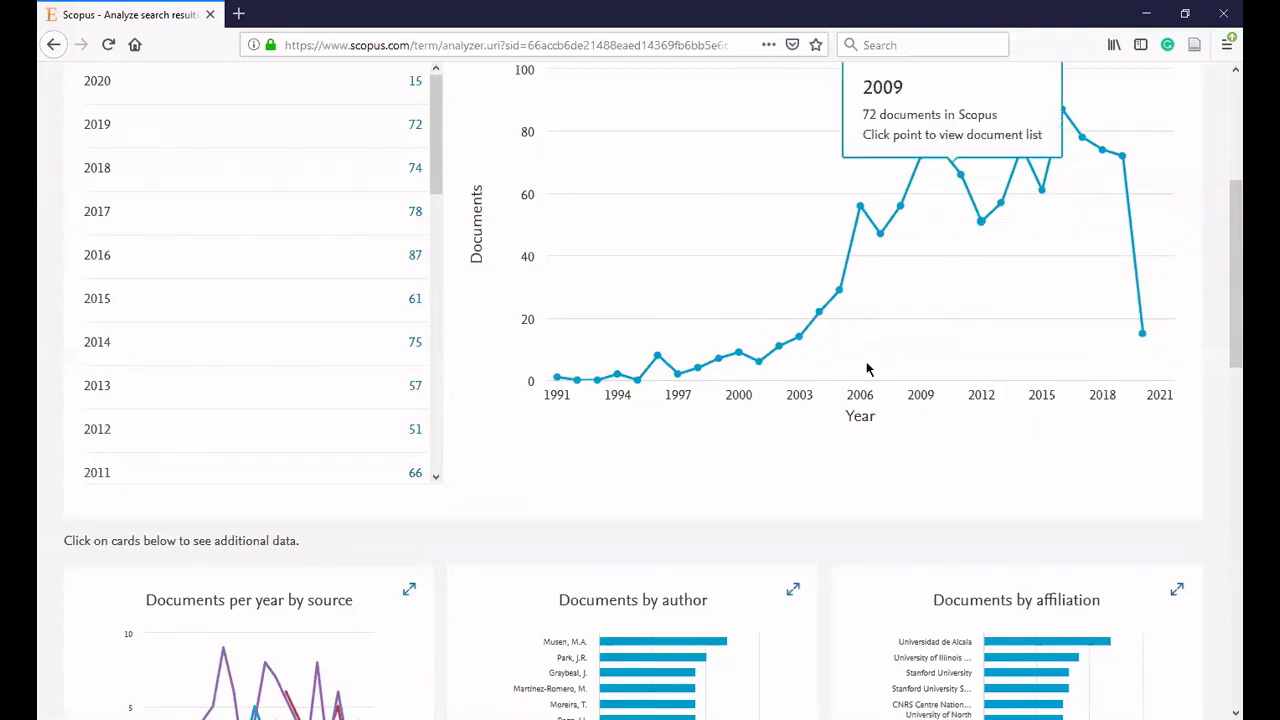
Review the analysis charts by source, author, affiliation, country, document type, subject area and funding sponsor.
scroll(550, 400, "down", 3)
scroll(250, 420, "down", 3)
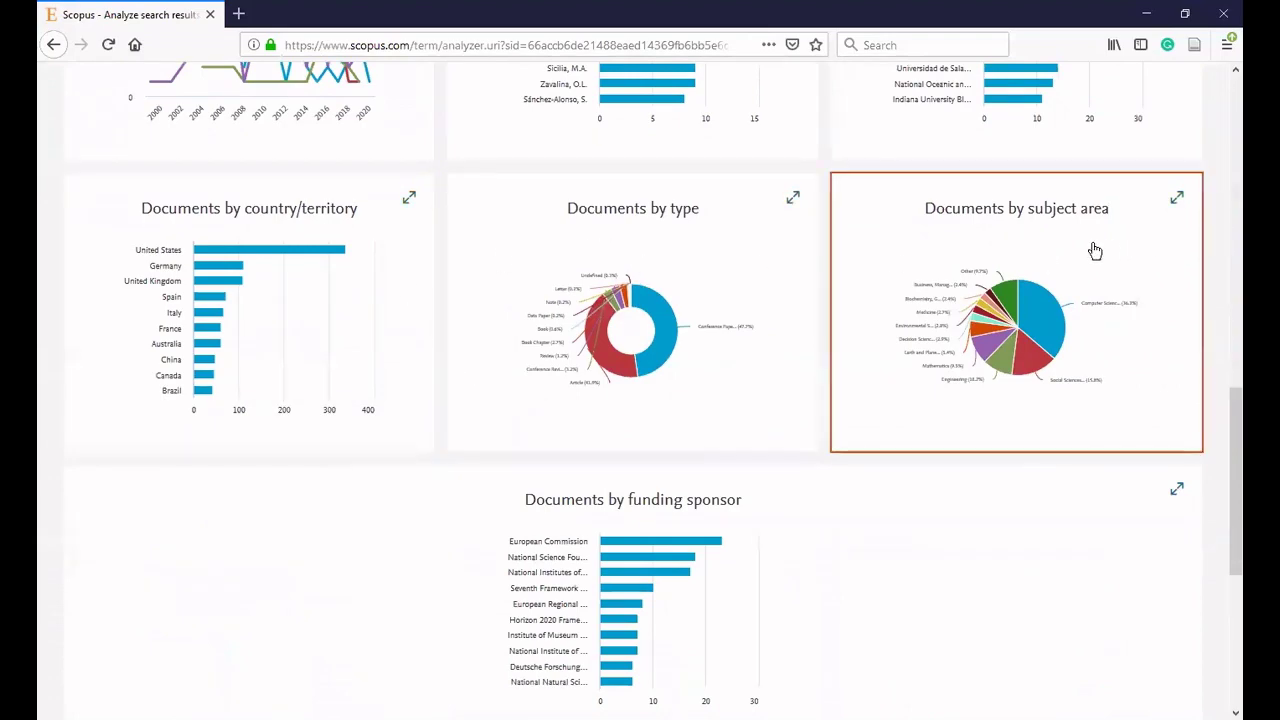
scroll(583, 345, "down", 2)
scroll(583, 345, "down", 2)
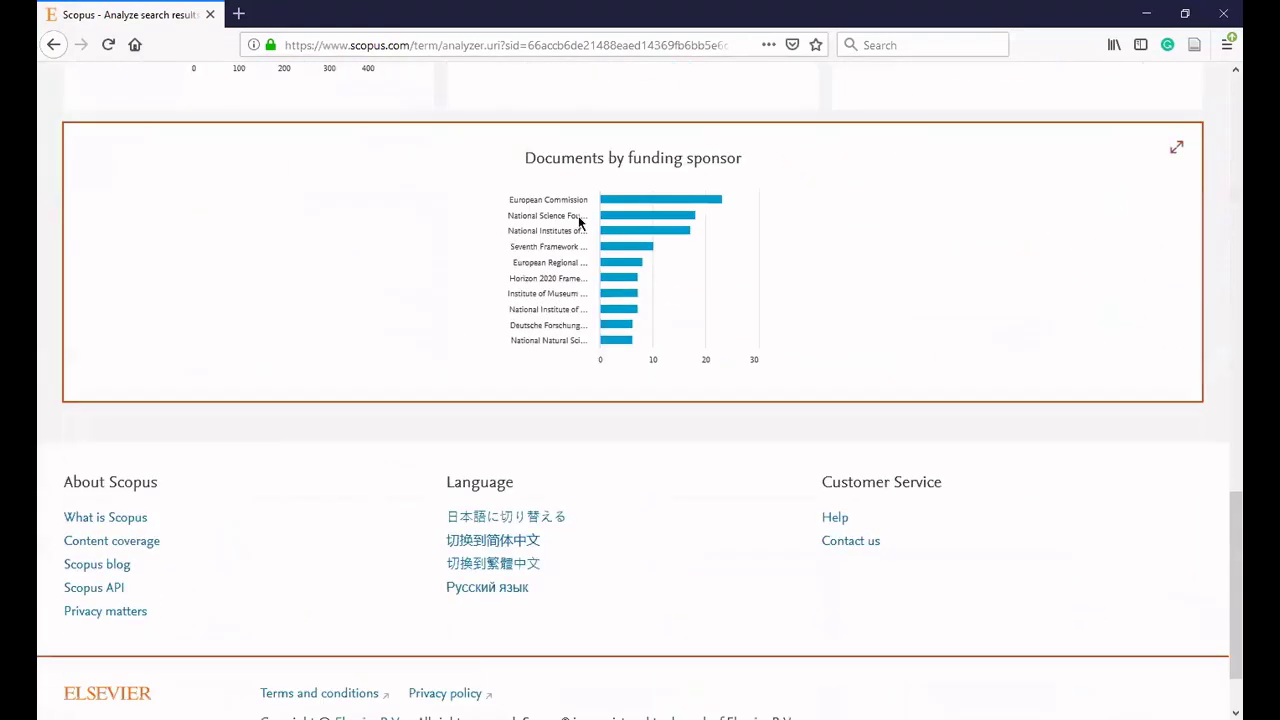
scroll(364, 259, "up", 3)
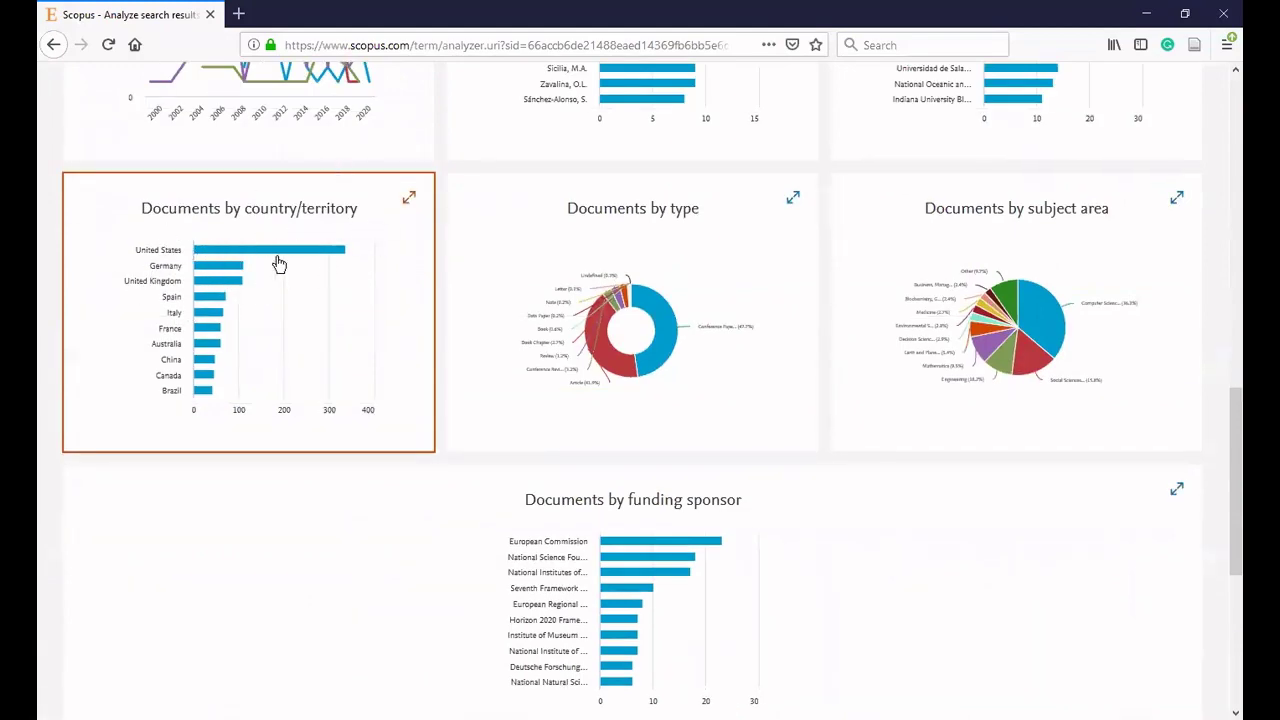
scroll(356, 362, "up", 1)
scroll(730, 357, "up", 10)
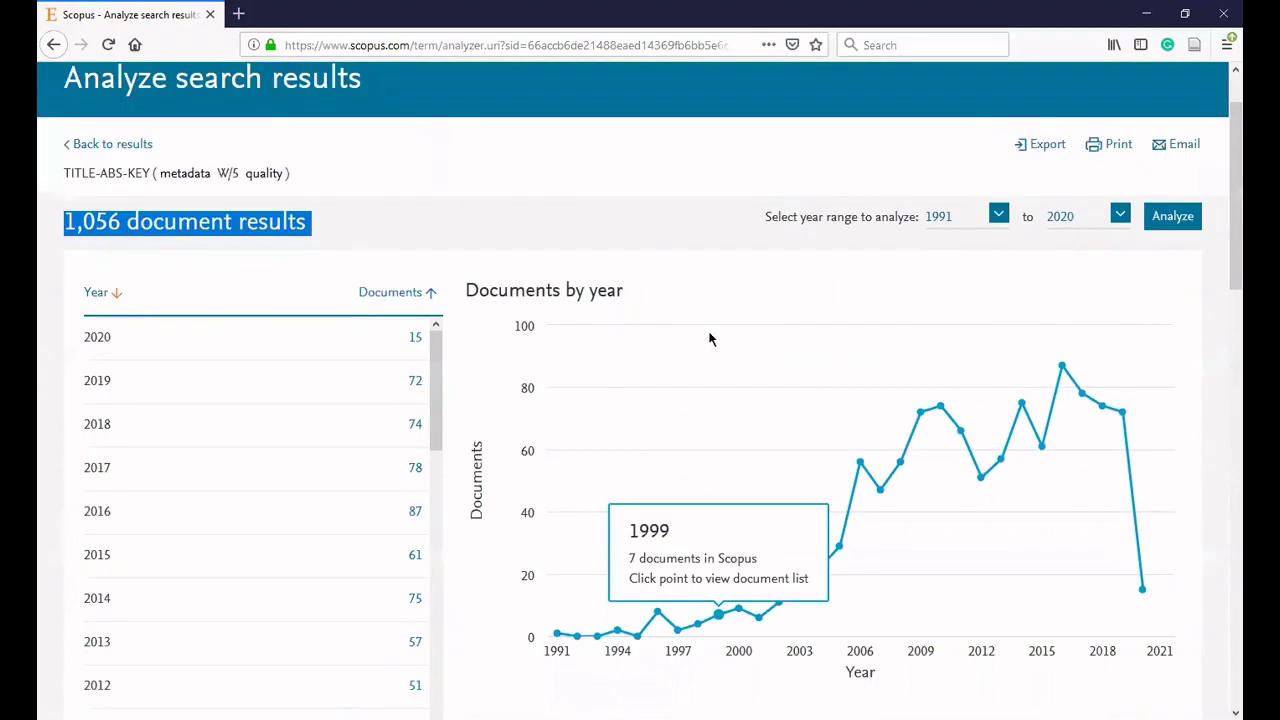
Restrict the results analysis to the year range 2010 to 2020.
left_click(999, 216)
scroll(965, 345, "down", 2)
scroll(962, 356, "down", 4)
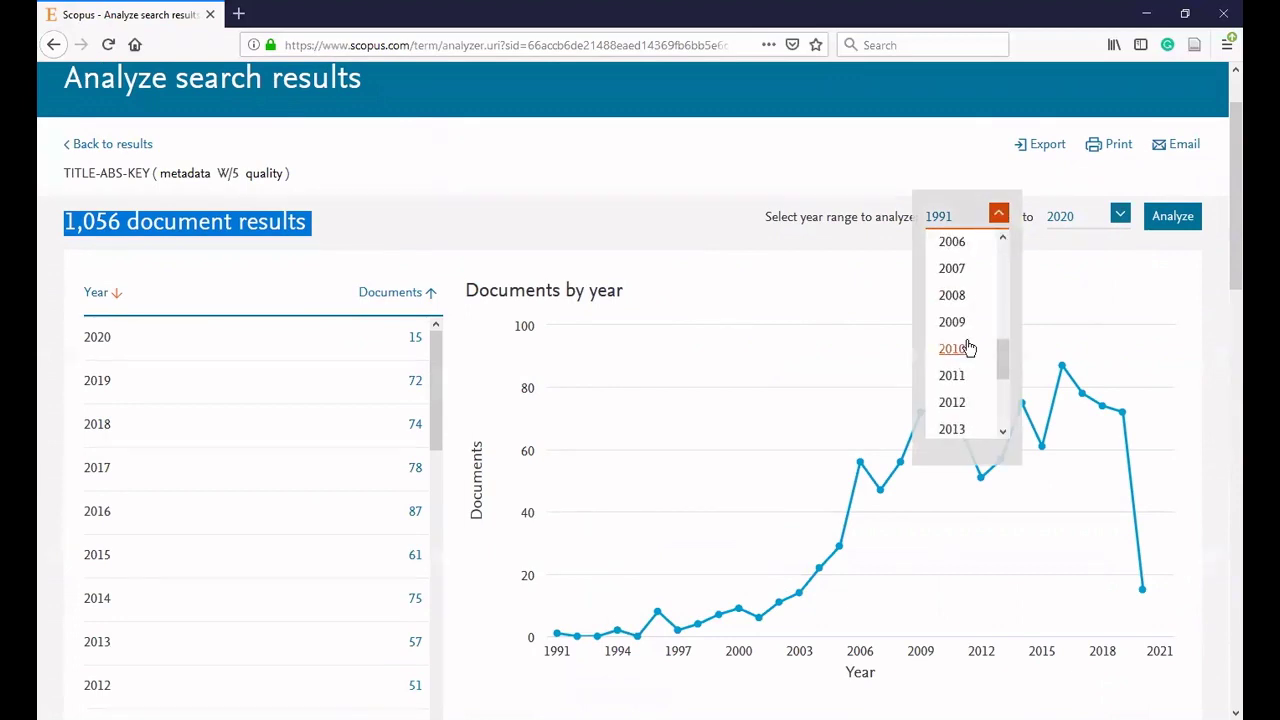
left_click(966, 348)
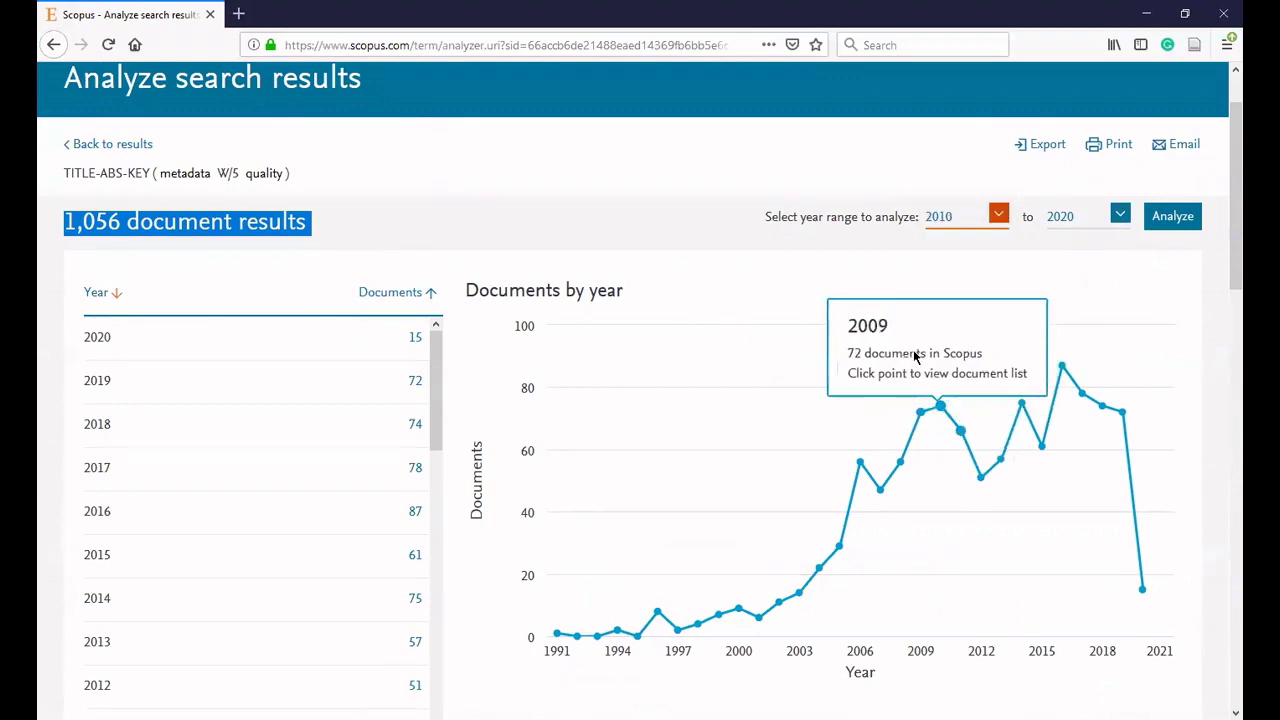
left_click(1180, 220)
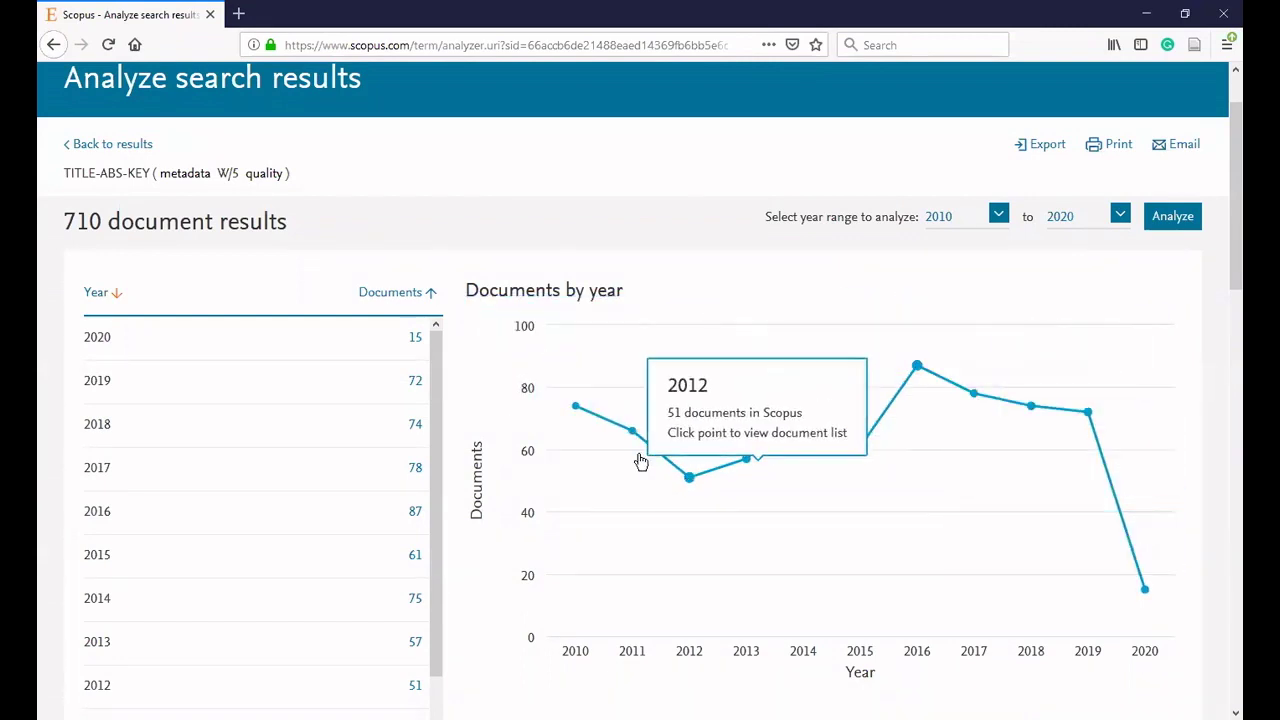
Display the documents by subject area and inspect the pie chart's segments, including Computer Science and Other.
scroll(786, 484, "down", 8)
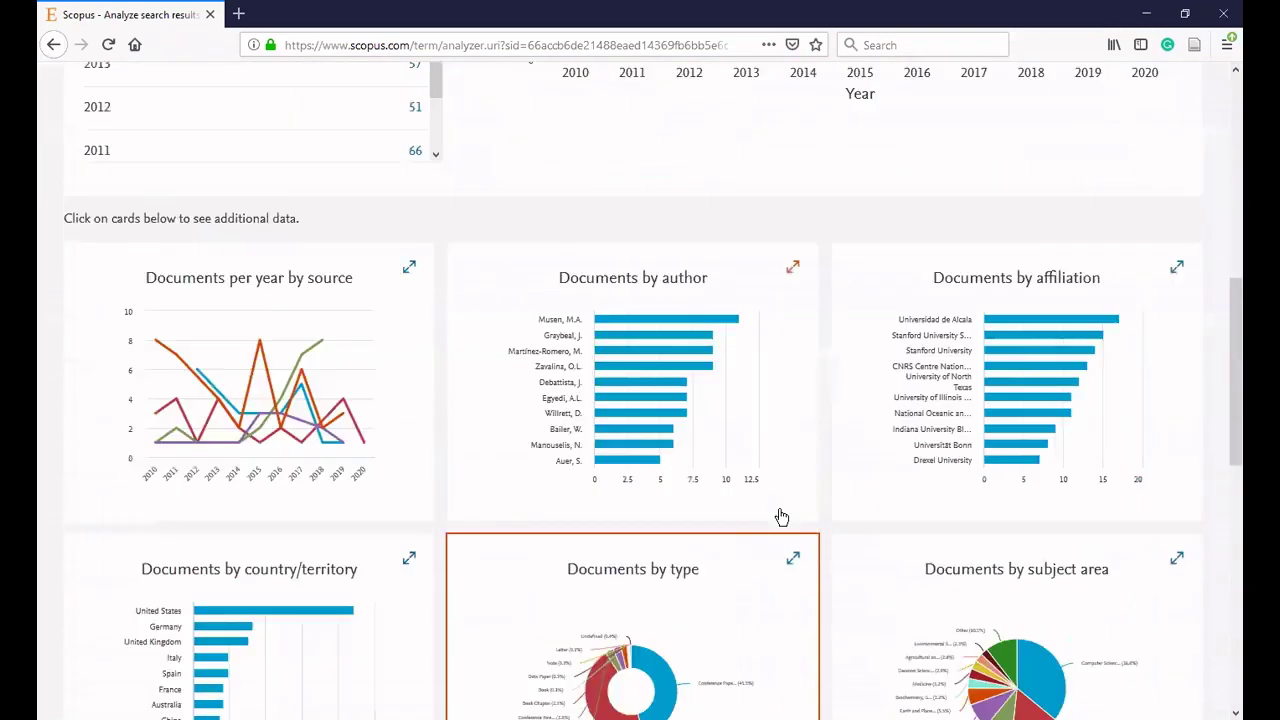
scroll(781, 518, "down", 1)
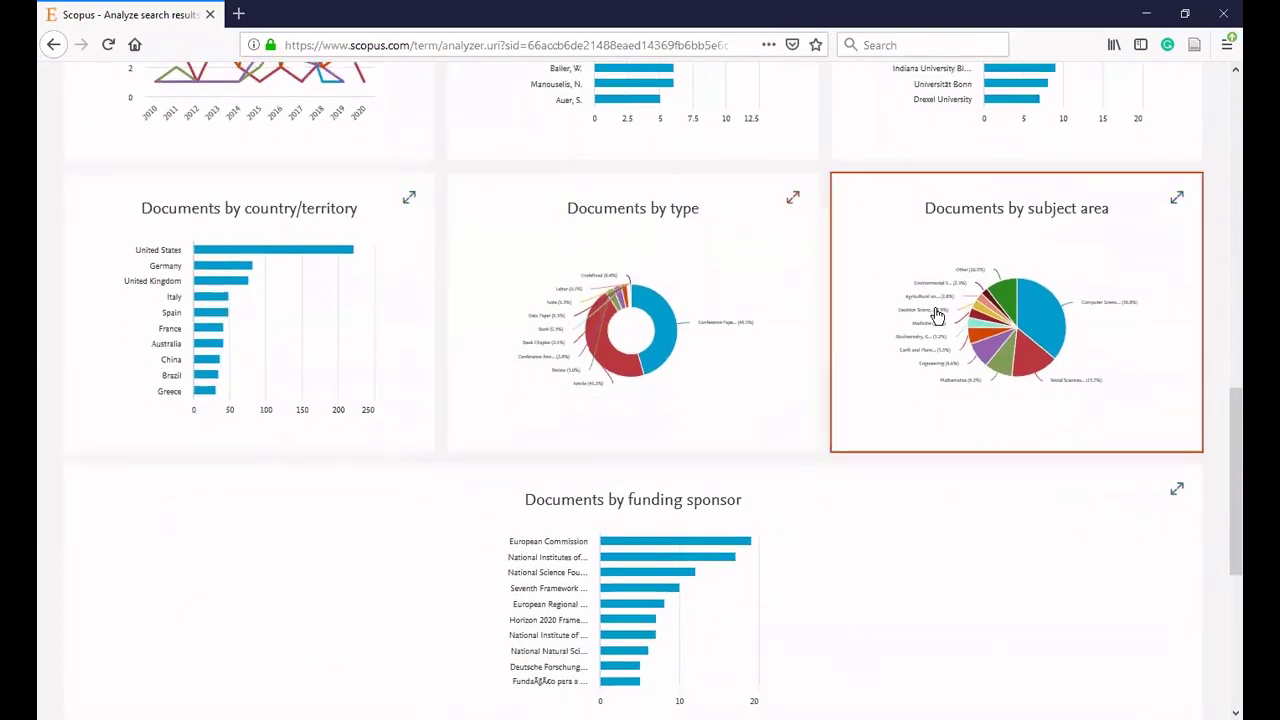
left_click(1003, 292)
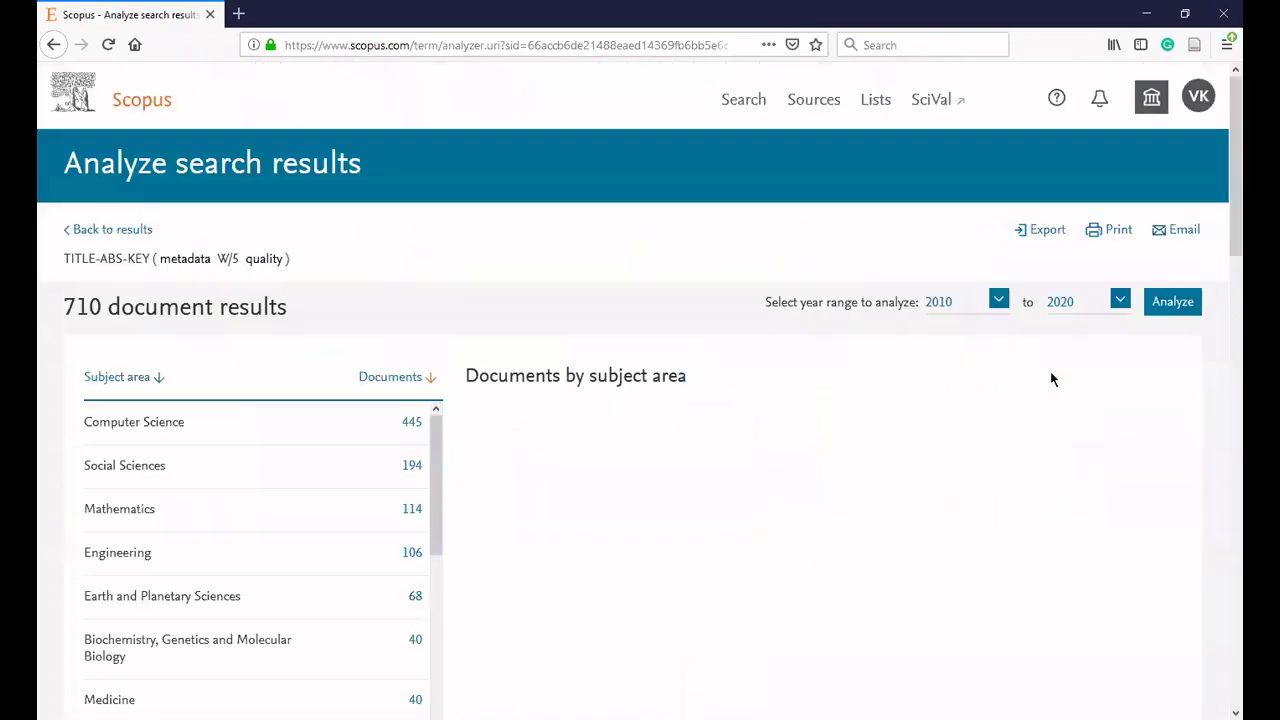
scroll(761, 437, "down", 1)
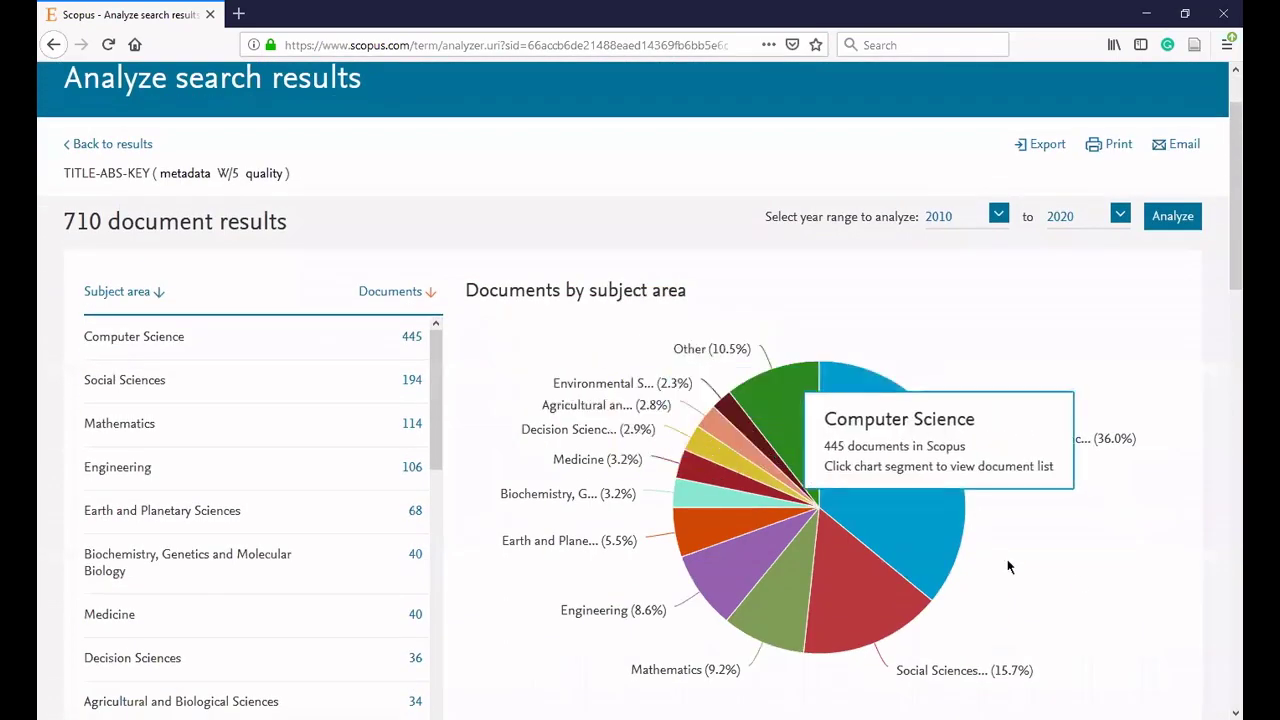
scroll(918, 518, "down", 3)
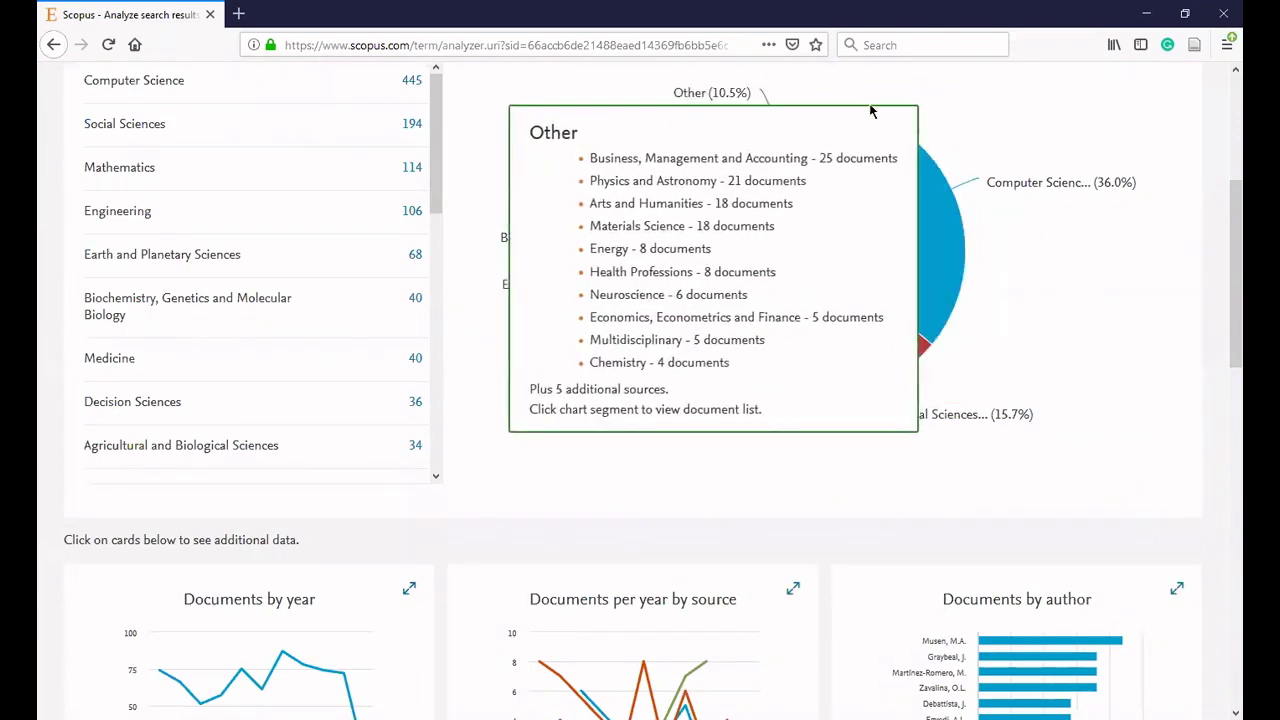
mouse_move(775, 125)
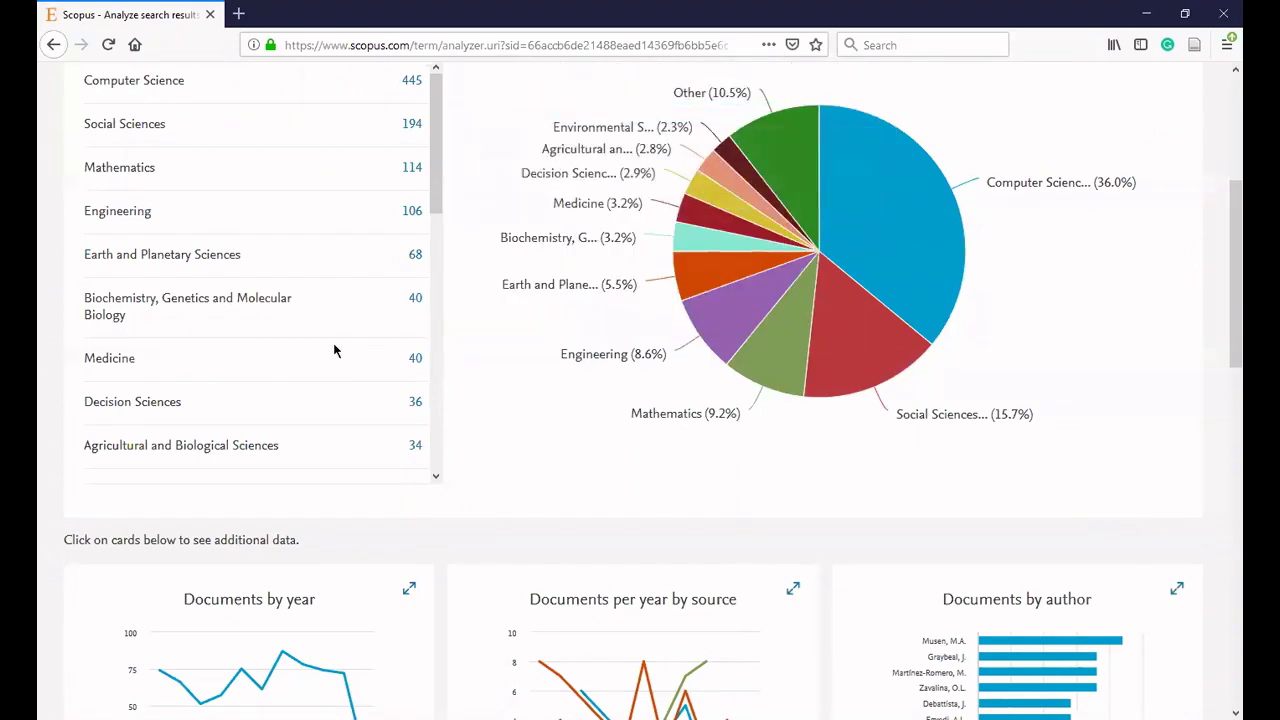
Read through the full list of subject areas with their document counts and return to the search results.
scroll(335, 348, "up", 3)
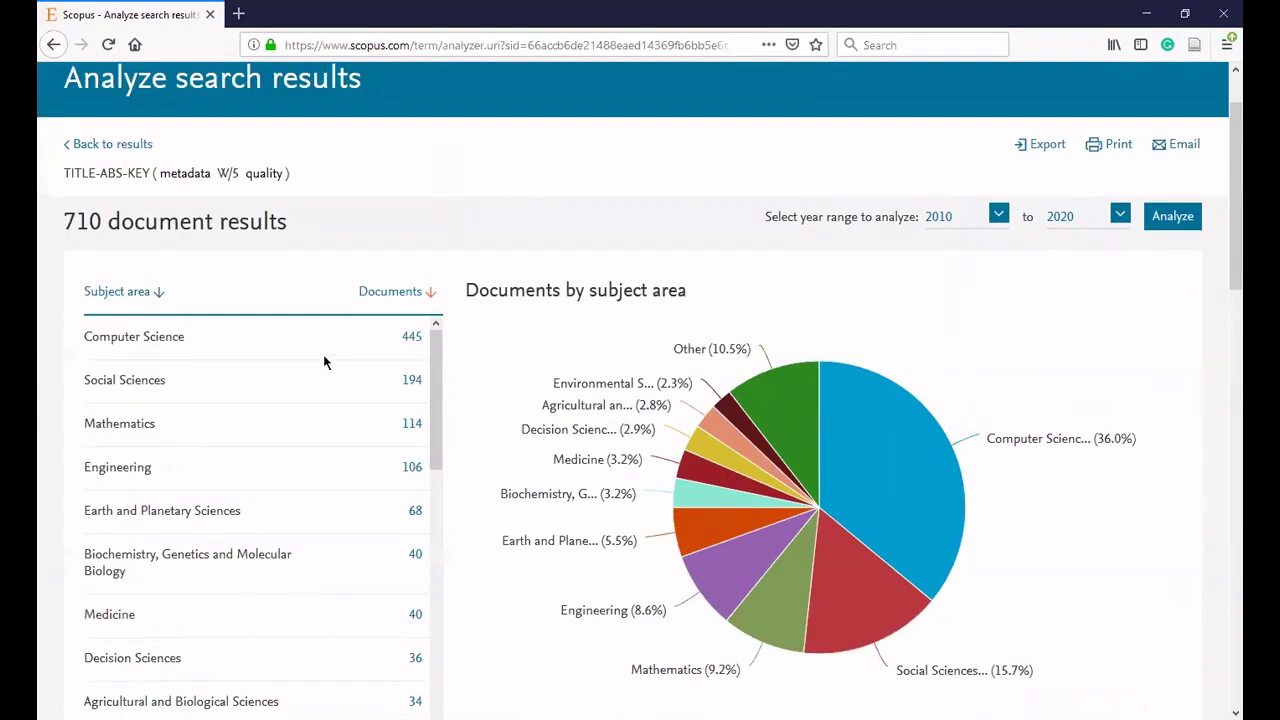
scroll(324, 355, "down", 8)
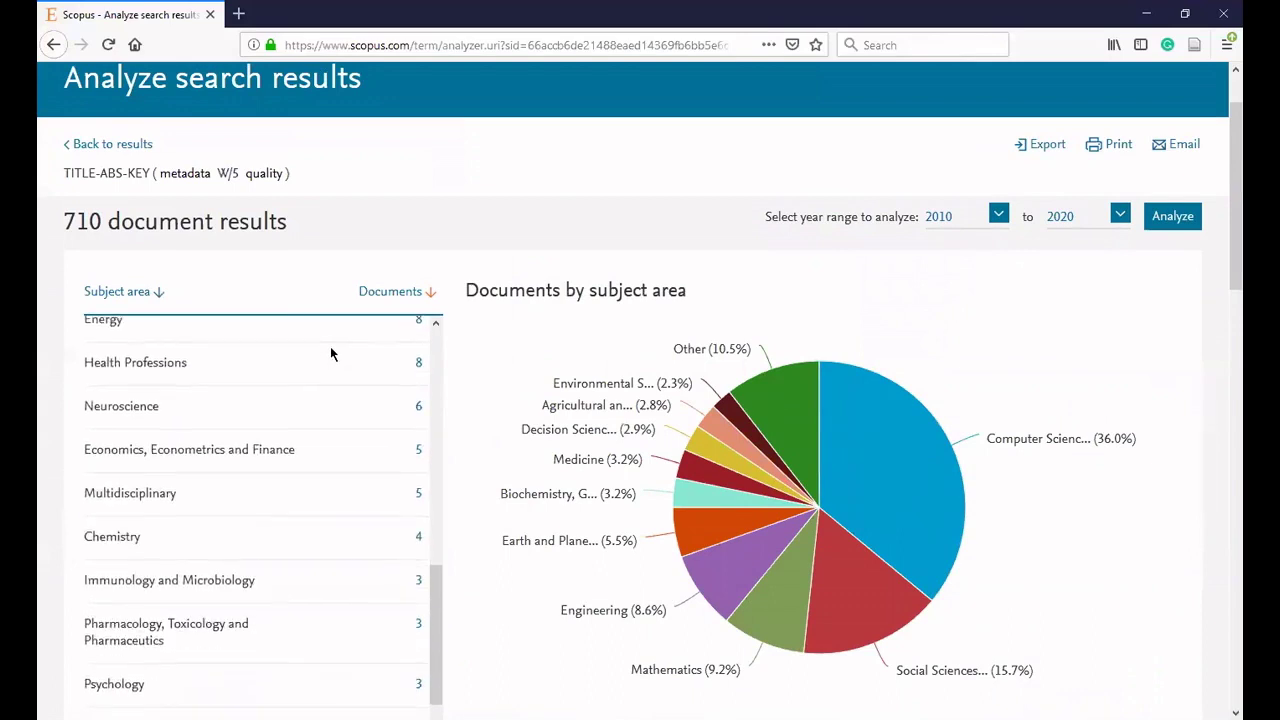
scroll(330, 354, "down", 1)
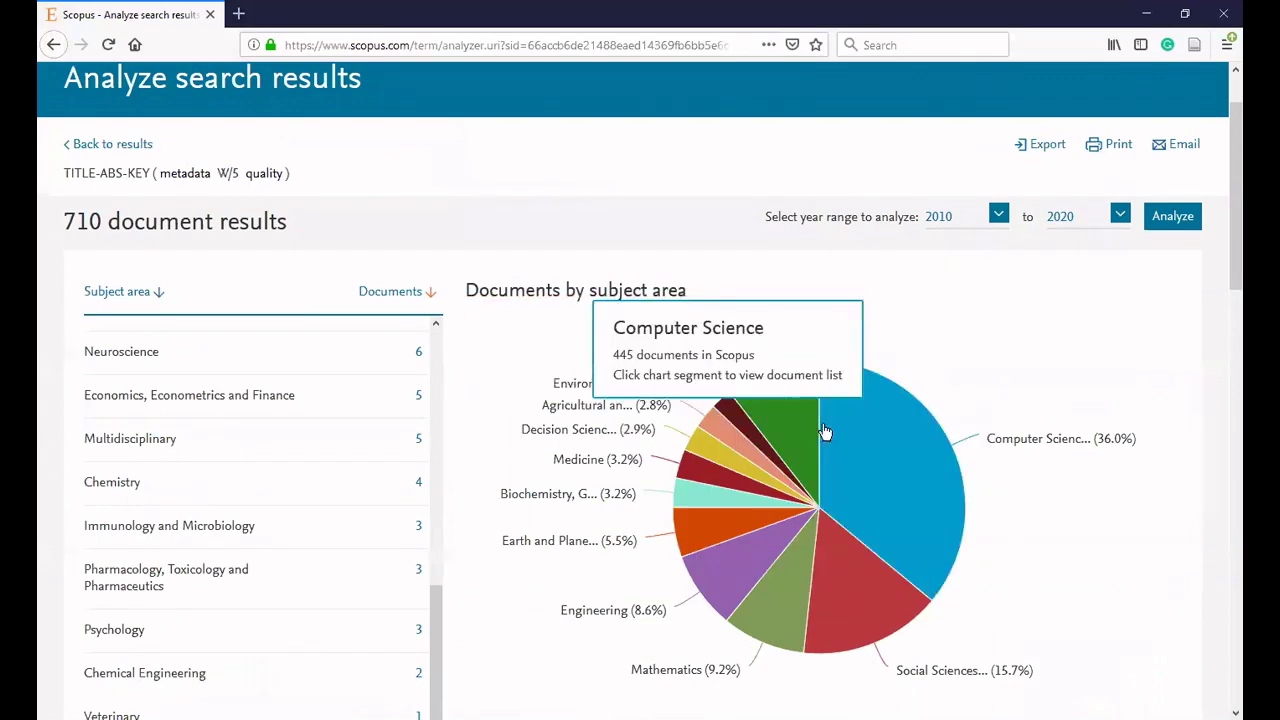
scroll(880, 510, "down", 8)
scroll(858, 553, "up", 6)
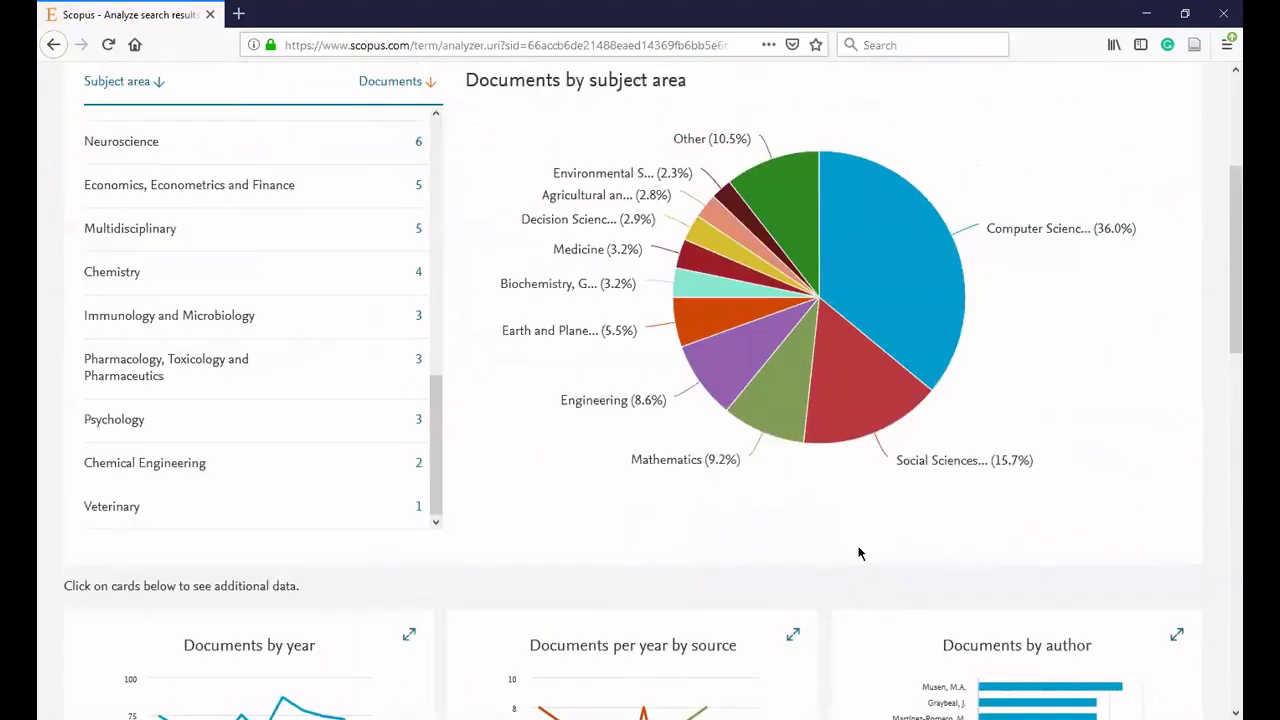
scroll(858, 553, "up", 3)
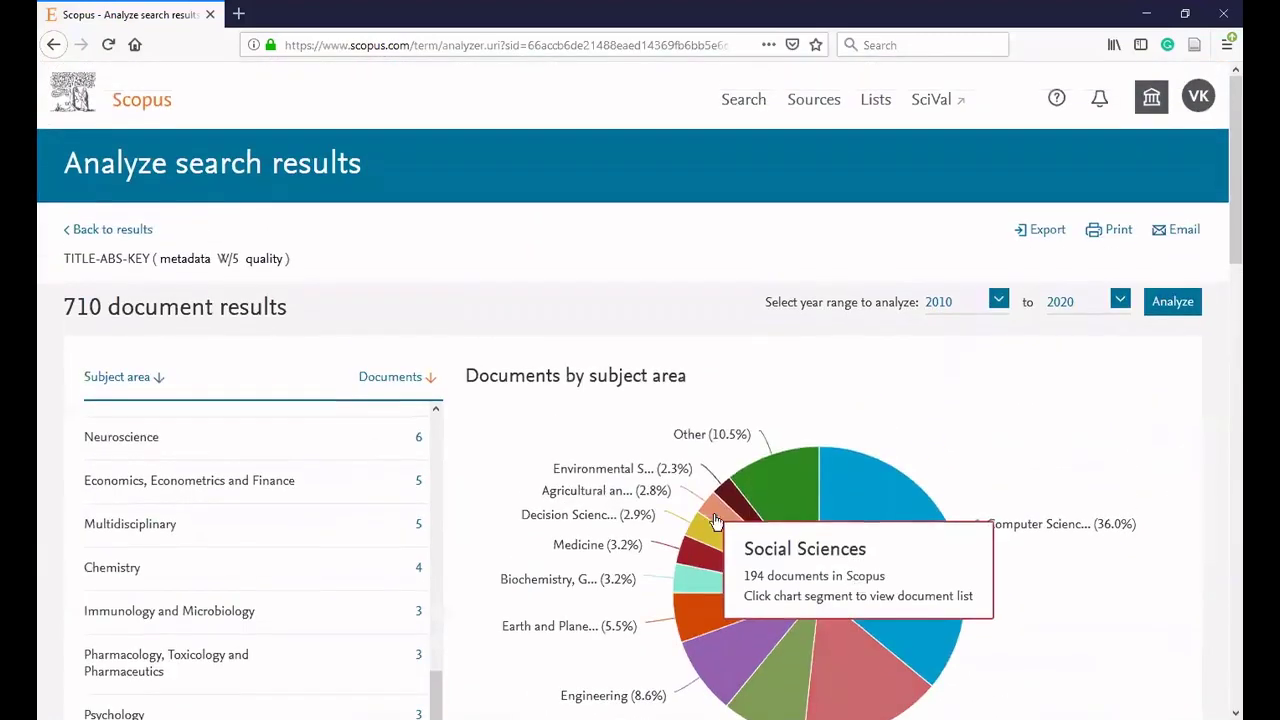
left_click(110, 240)
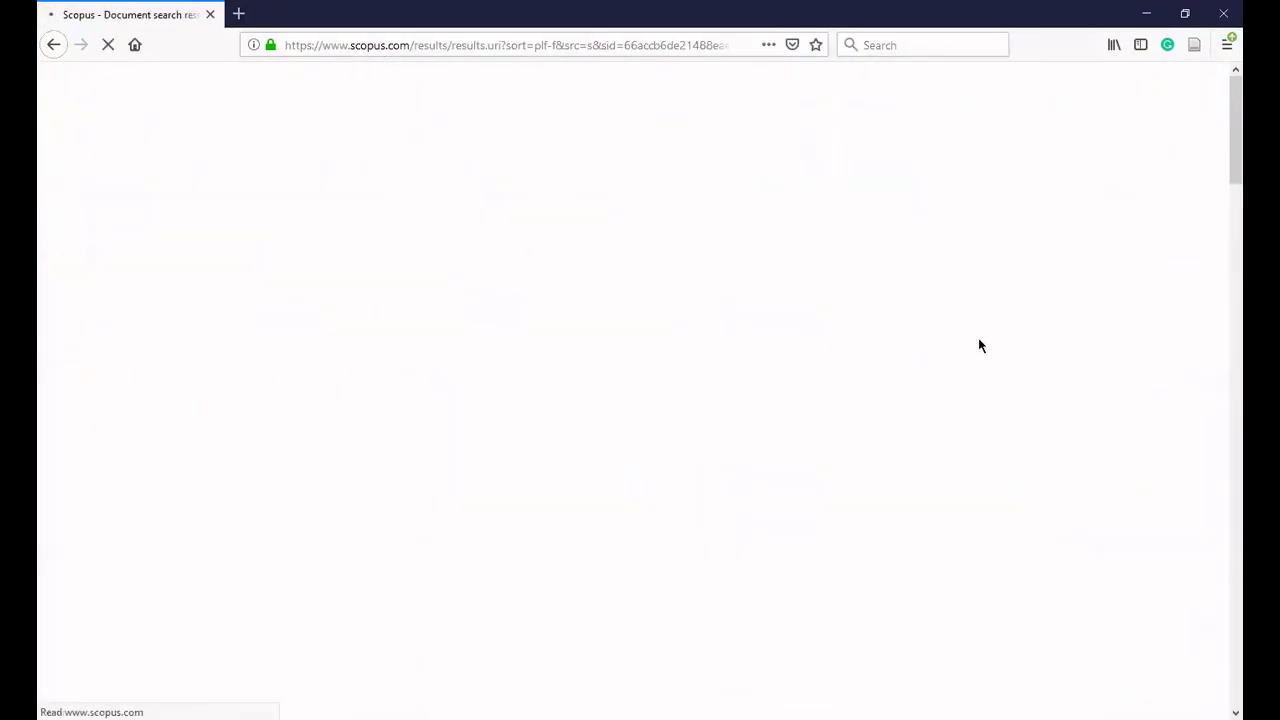